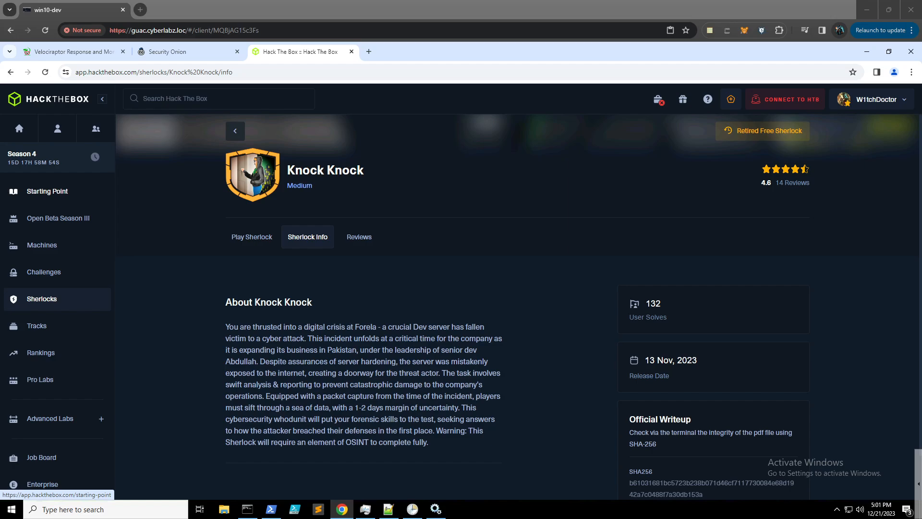
- Switch from the Hack The Box Knock Knock page to the Security Onion console tab
click(182, 58)
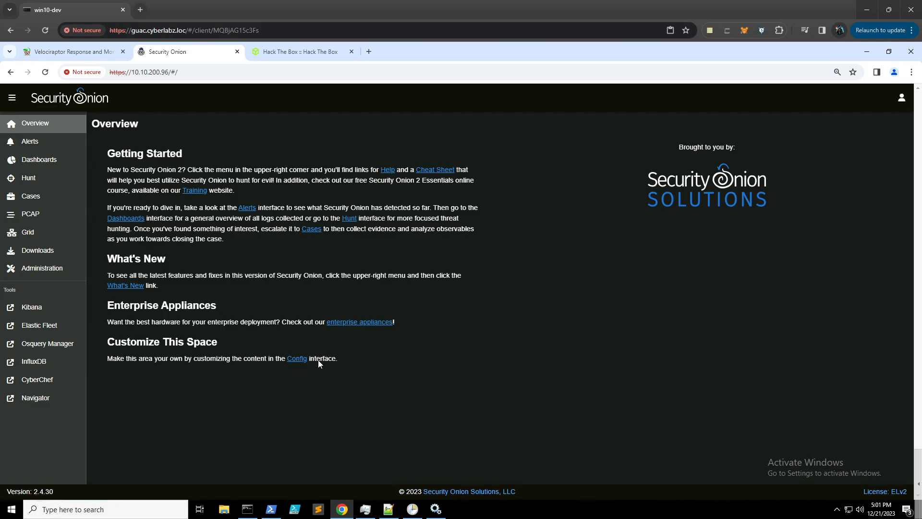
click(248, 509)
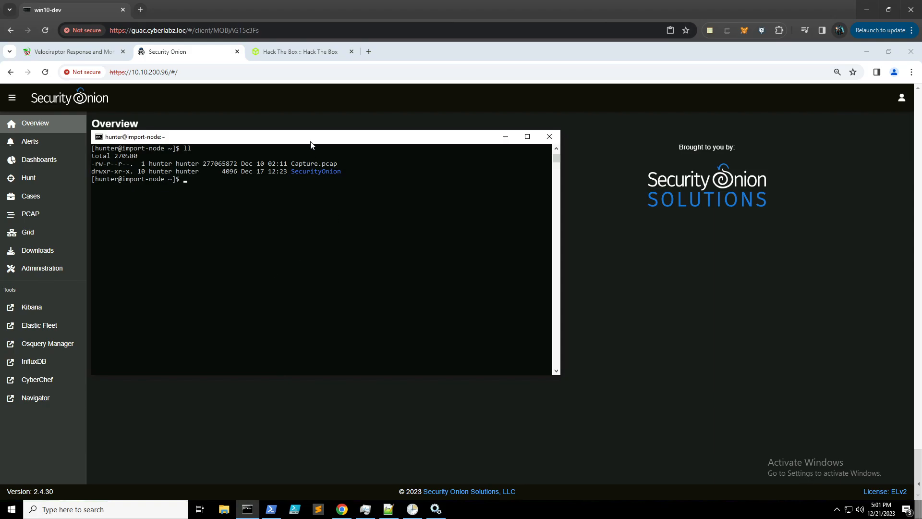
drag(311, 142, 370, 160)
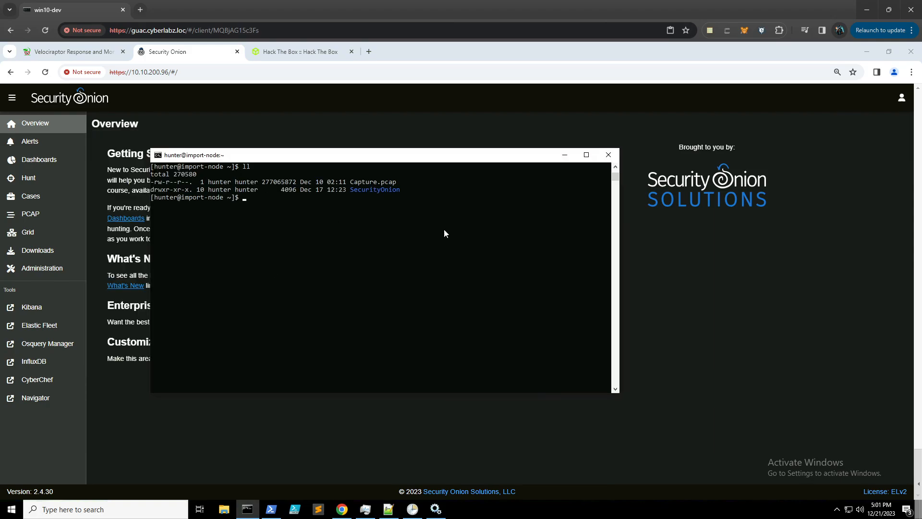
click(302, 52)
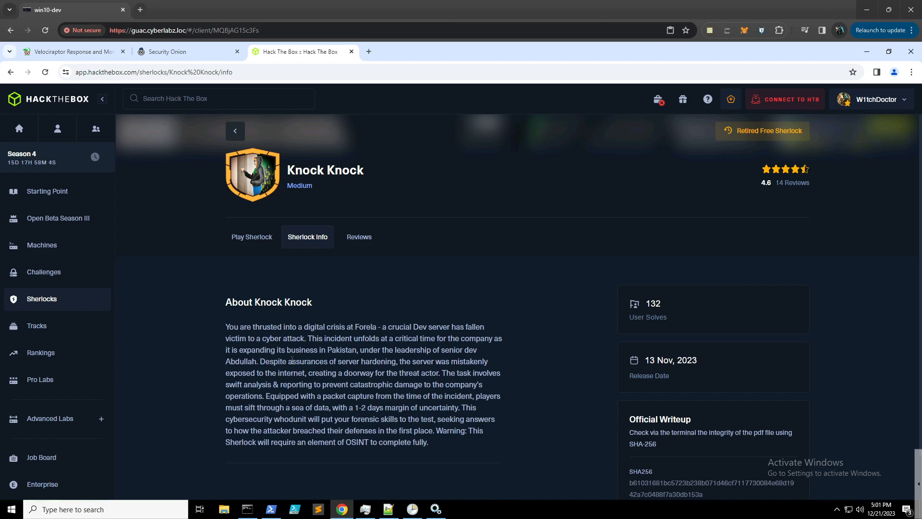
click(247, 509)
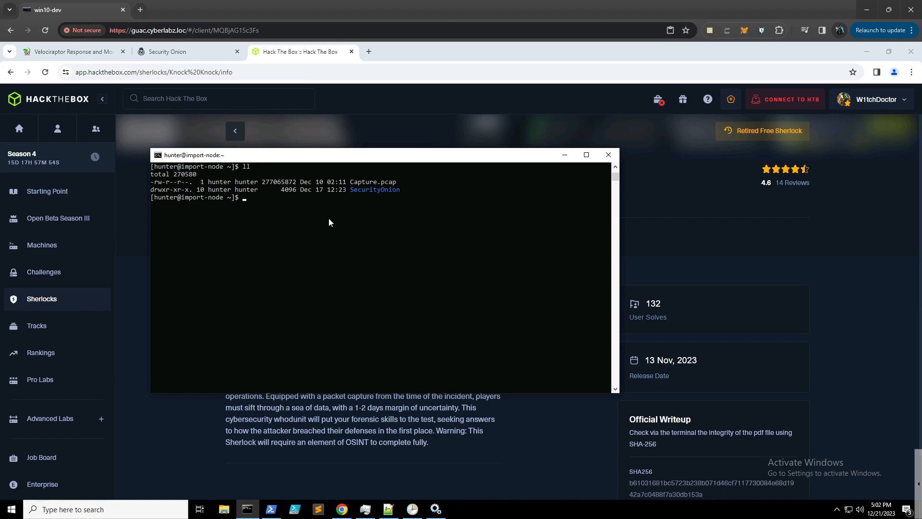
- Open Administration > Grid and expand import-node's status, then open and cancel the PCAP upload form
click(194, 52)
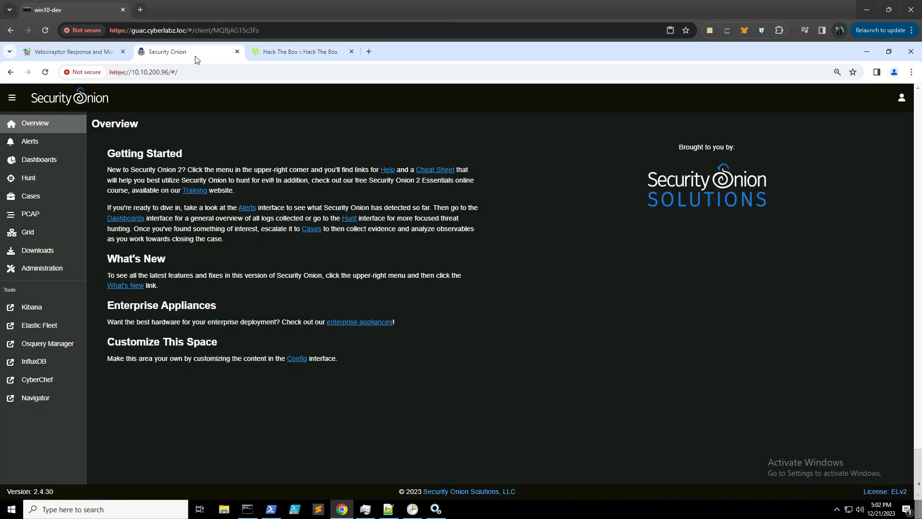
click(60, 269)
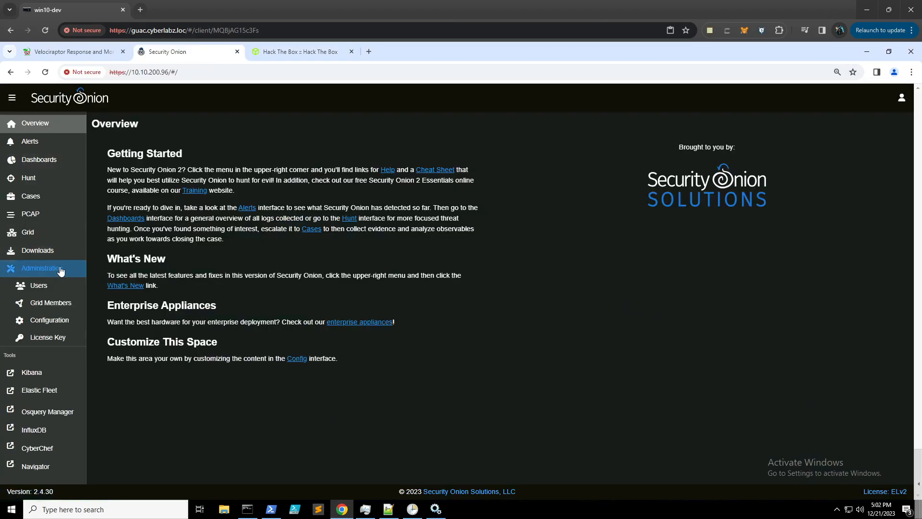
click(49, 235)
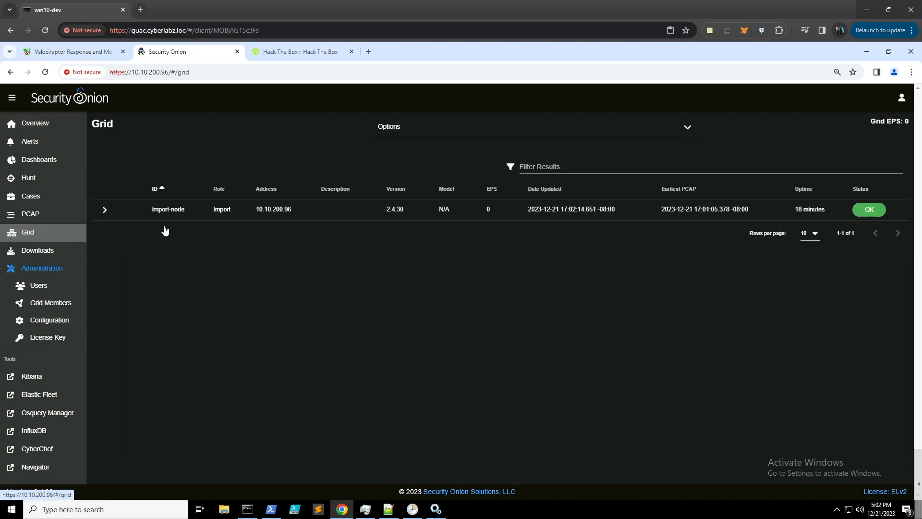
click(105, 210)
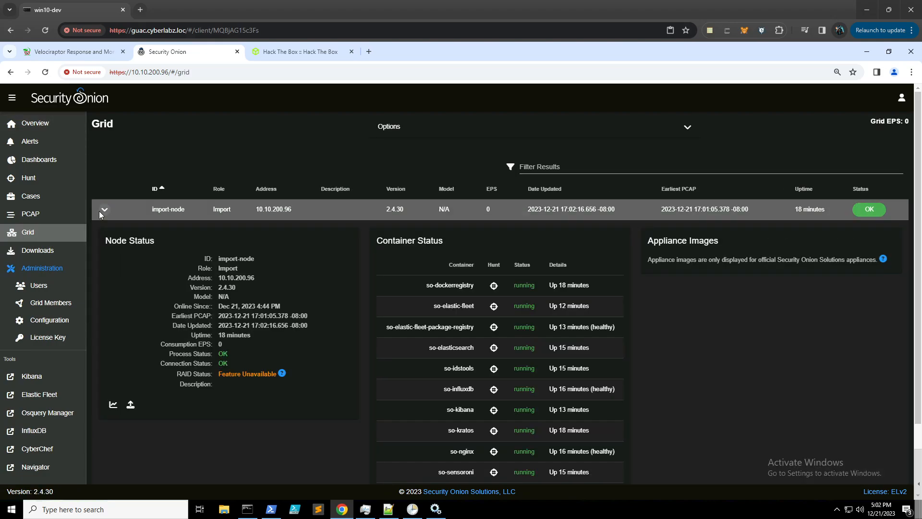
click(130, 405)
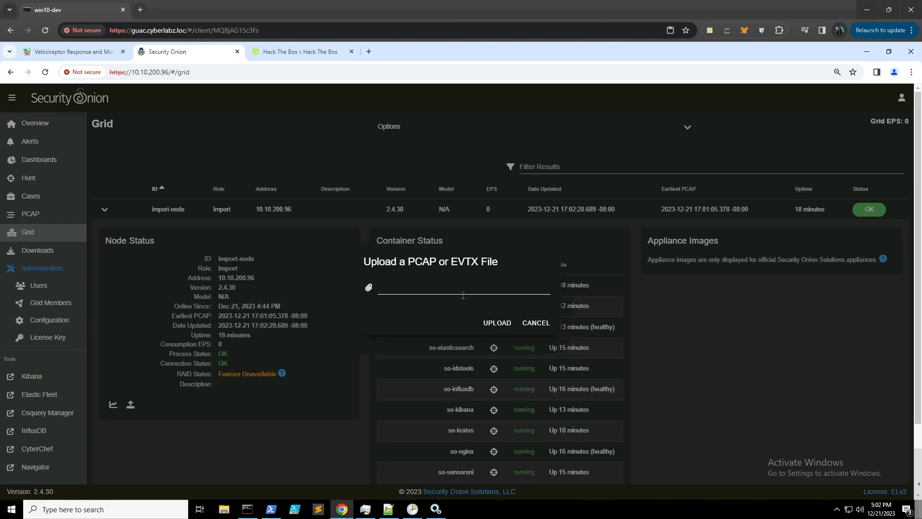
click(543, 325)
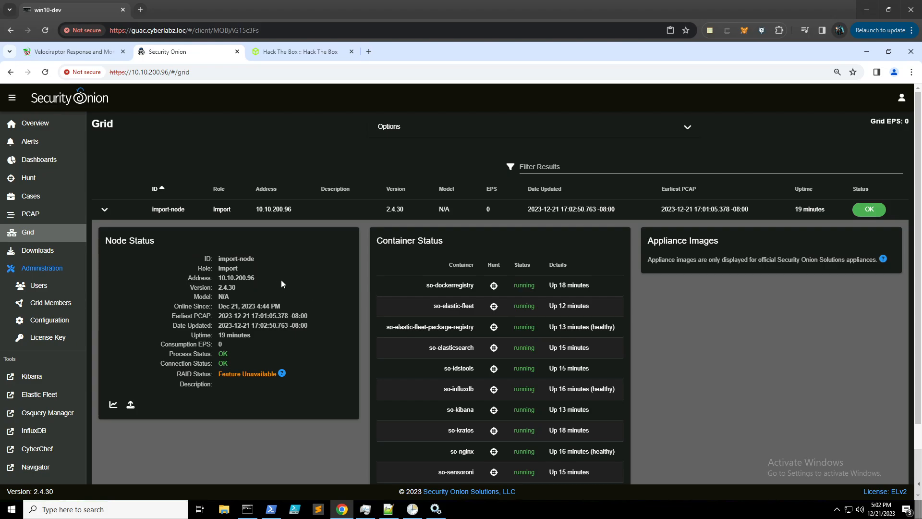
- Open Suricata Home Networks in Grid Configuration and select the 172.16.0.0/12 and 172.31.0.0/16 entries
click(65, 321)
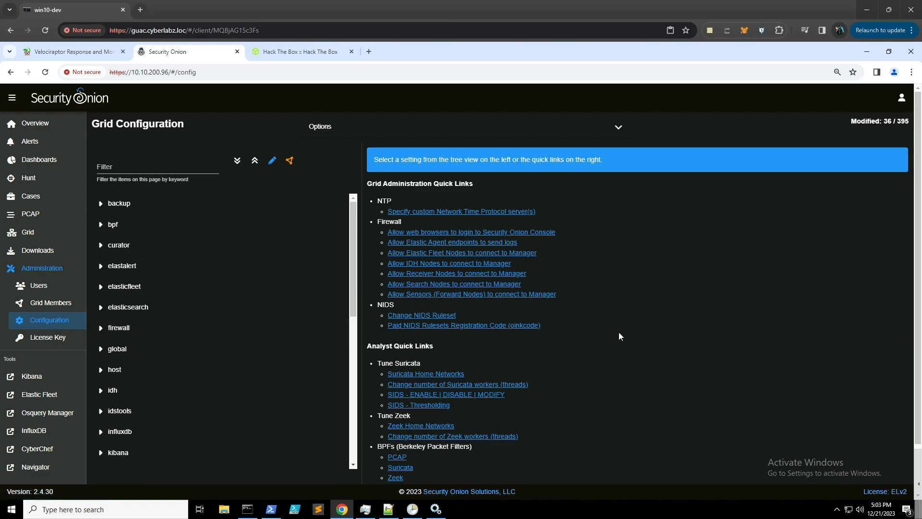
click(435, 373)
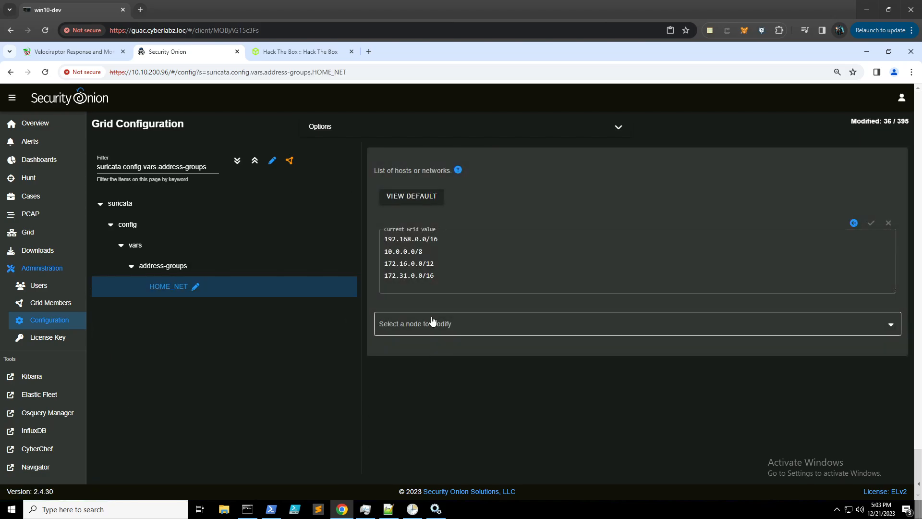
drag(447, 281, 383, 281)
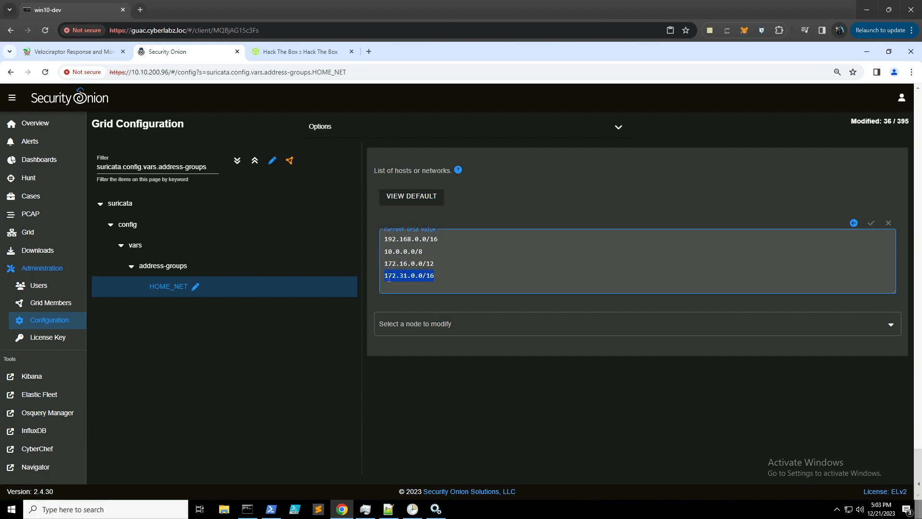
drag(435, 264, 384, 263)
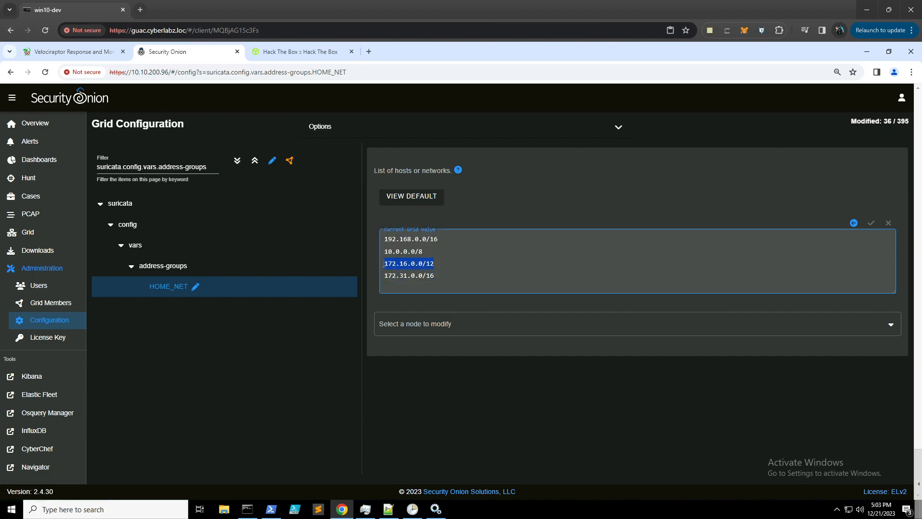
drag(435, 275, 385, 276)
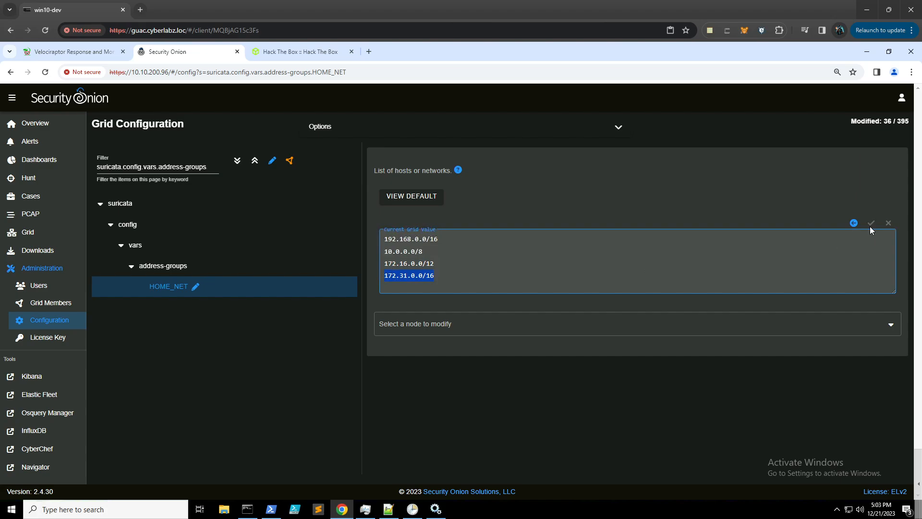
click(525, 135)
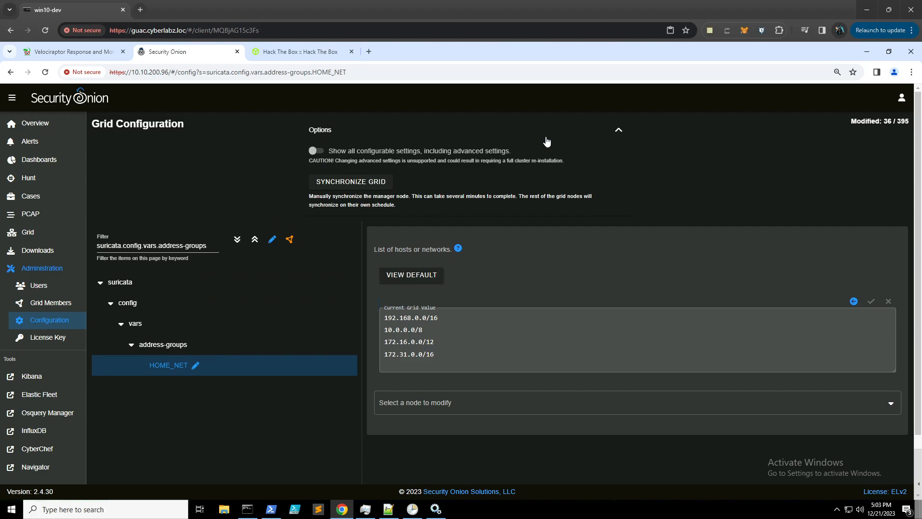
click(557, 131)
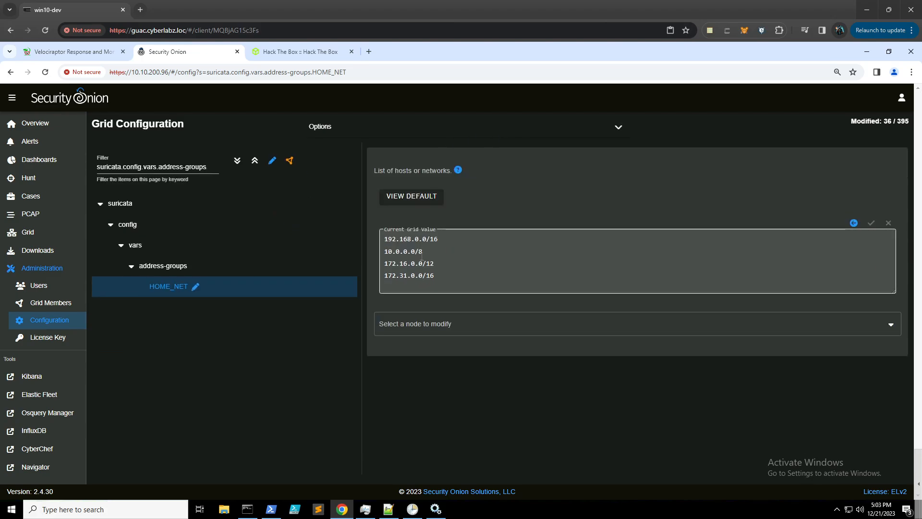
- Run sudo so-import-pcap Capture.pcap with the account password and copy the printed dashboard link
click(247, 509)
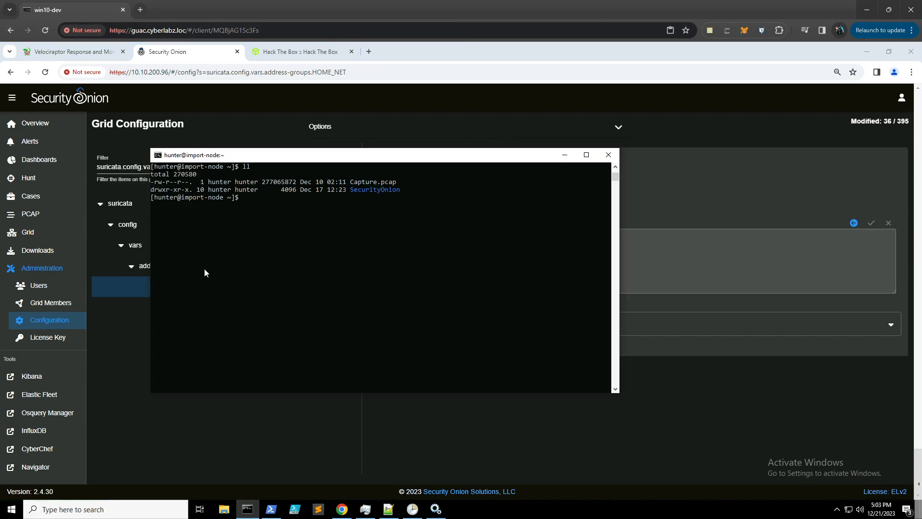
drag(360, 157, 373, 177)
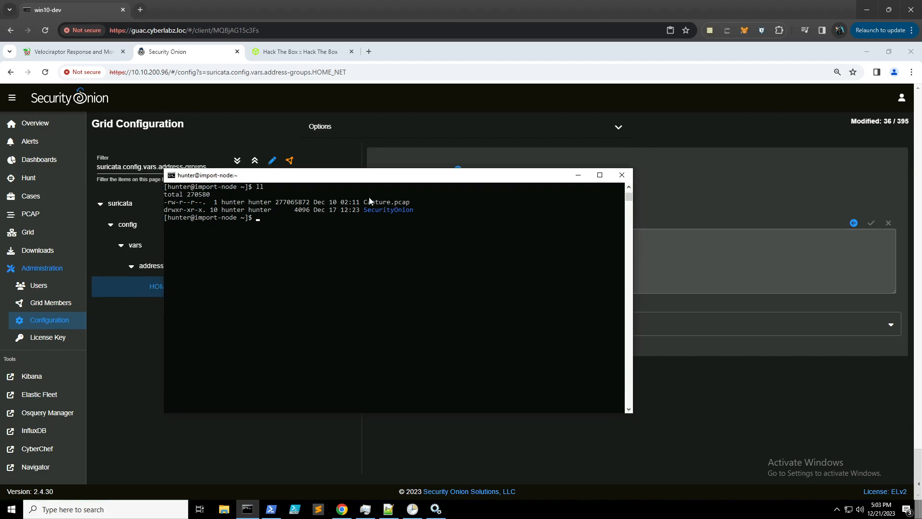
click(368, 255)
text(sudo so-import-pcap C)
key(Tab)
key(Return)
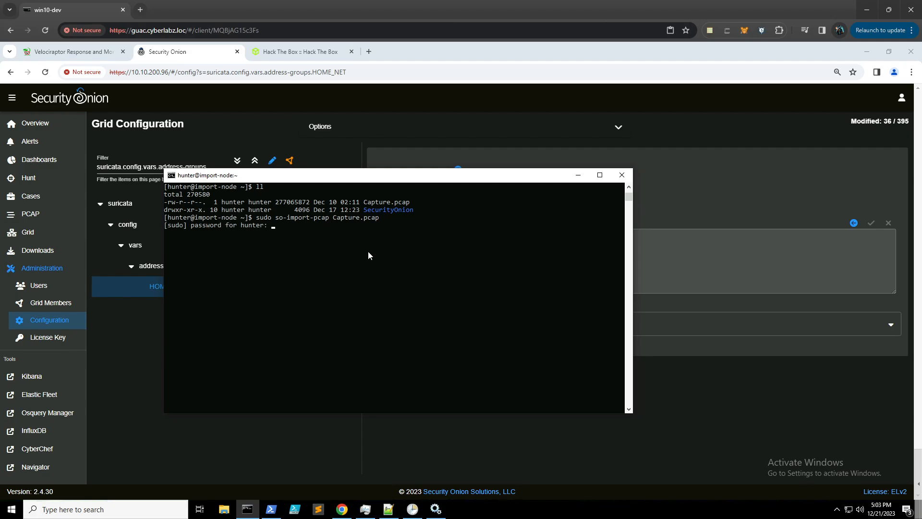
key(Return)
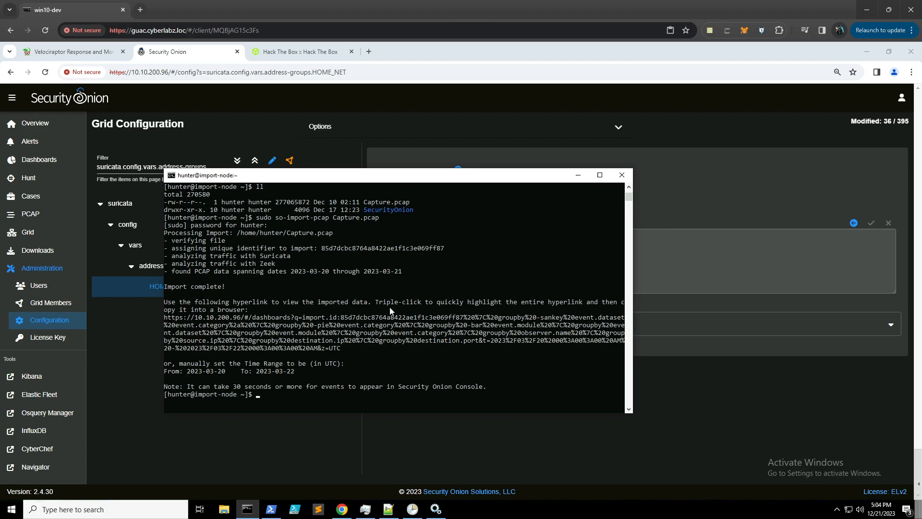
drag(338, 349, 164, 318)
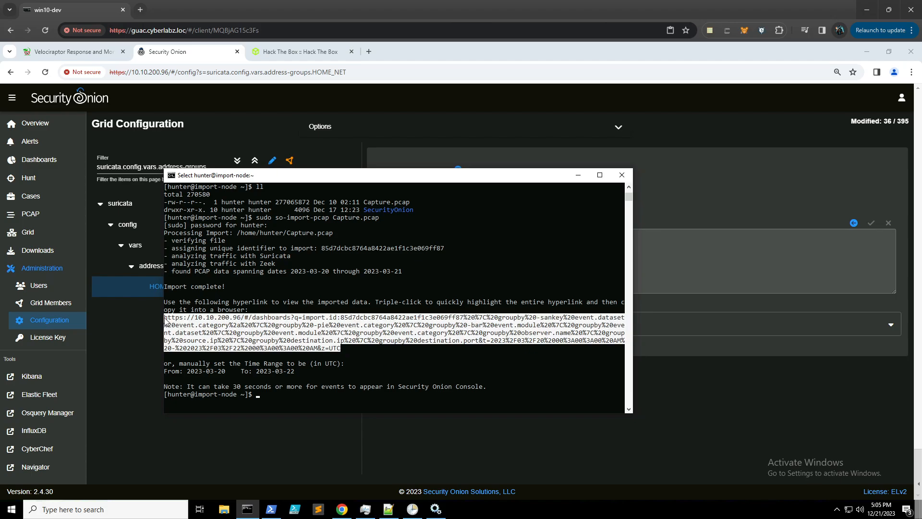
right_click(257, 335)
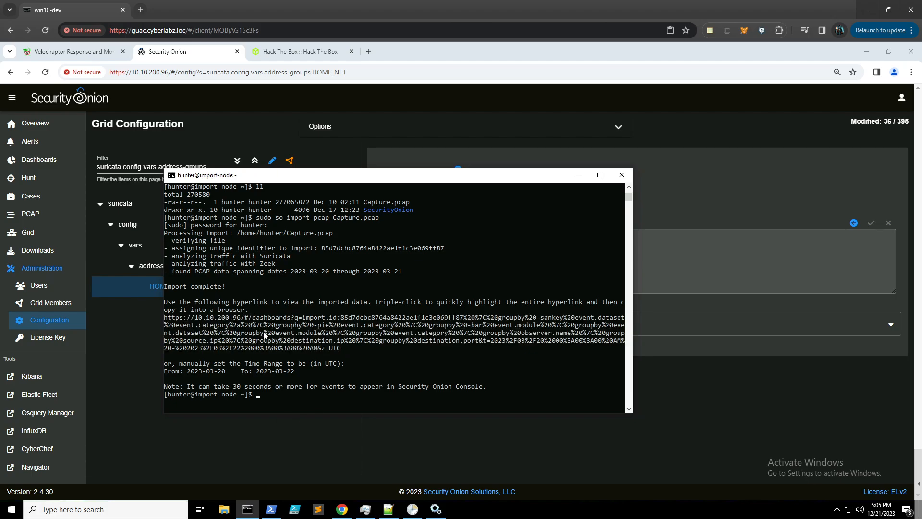
- Load the copied imported-data dashboard link in a new tab and scroll through its Group Metrics
click(369, 51)
key(ctrl+v)
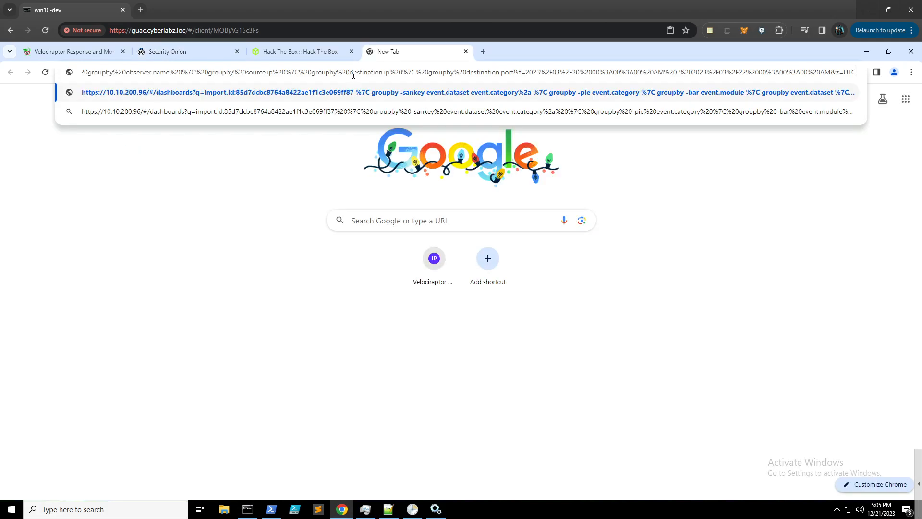
key(Return)
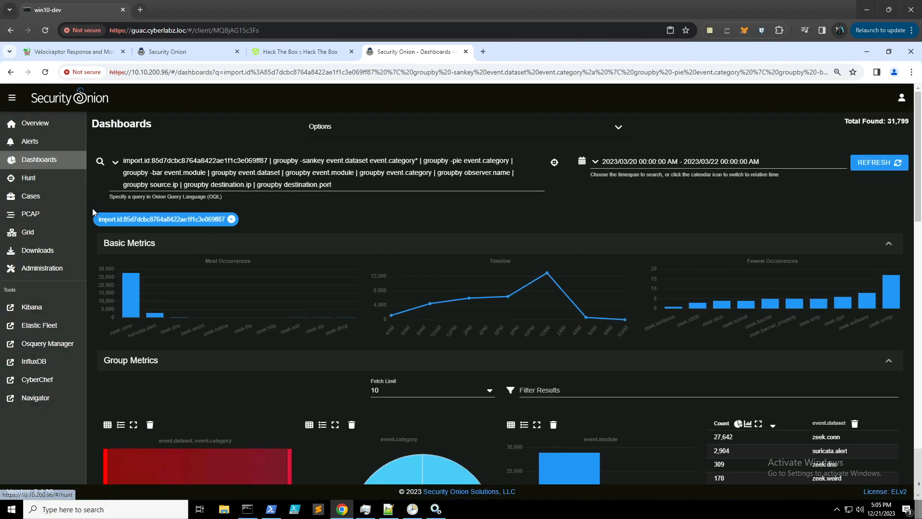
scroll(92, 201, down, 4)
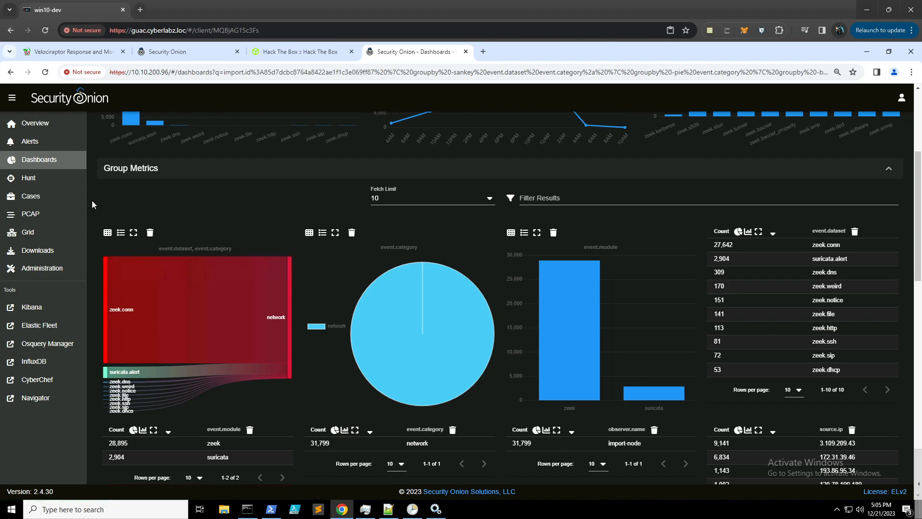
scroll(144, 313, down, 2)
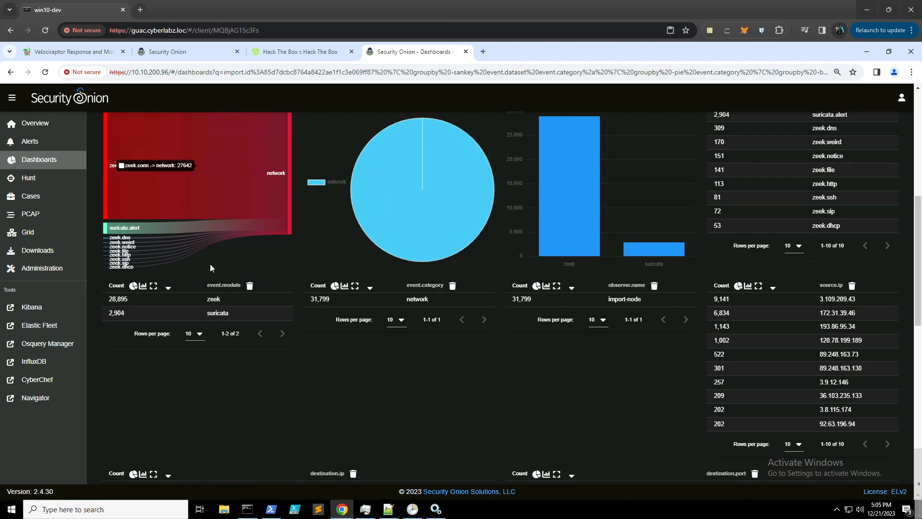
scroll(210, 264, down, 2)
scroll(206, 264, up, 7)
- Inspect destination.port in the dashboard query, review the charts, then go to Alerts
click(338, 185)
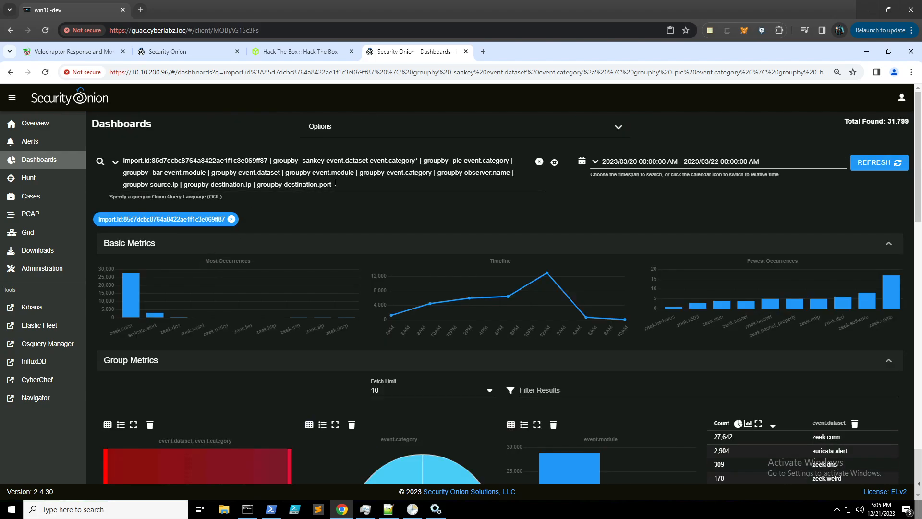
drag(334, 184, 283, 185)
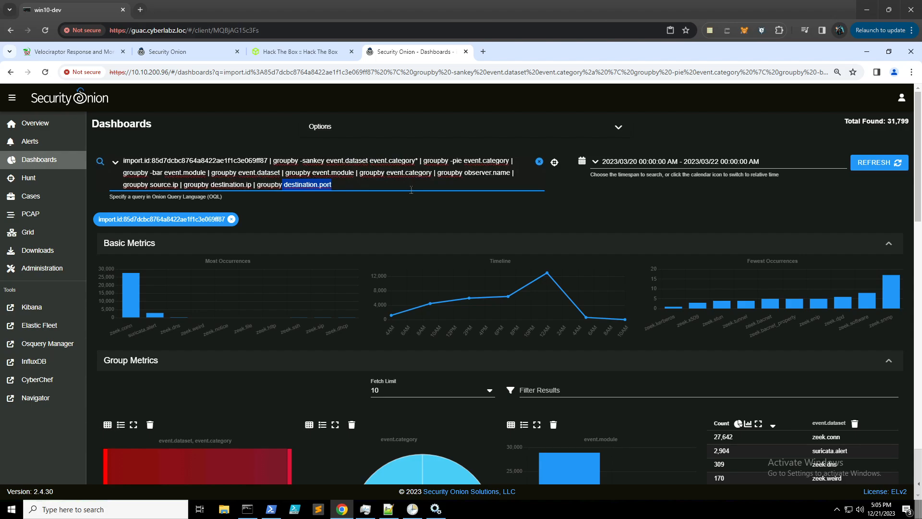
click(358, 184)
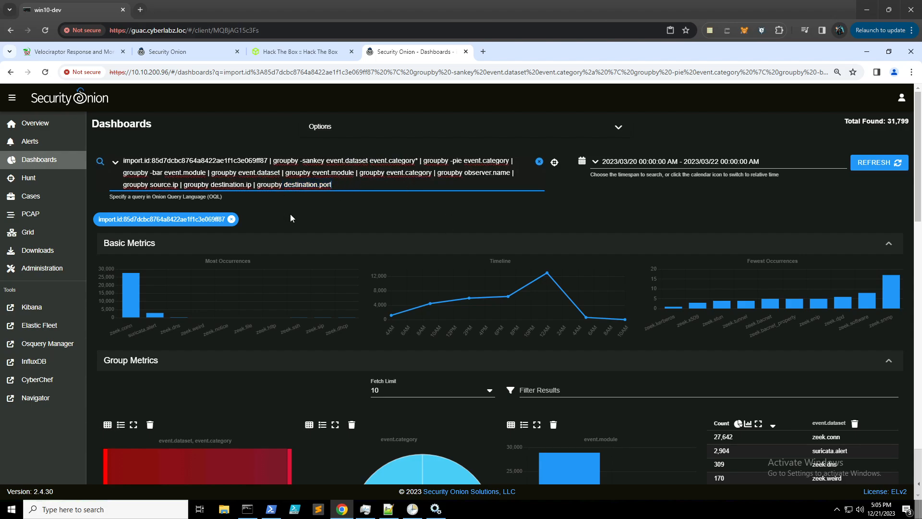
scroll(286, 229, down, 4)
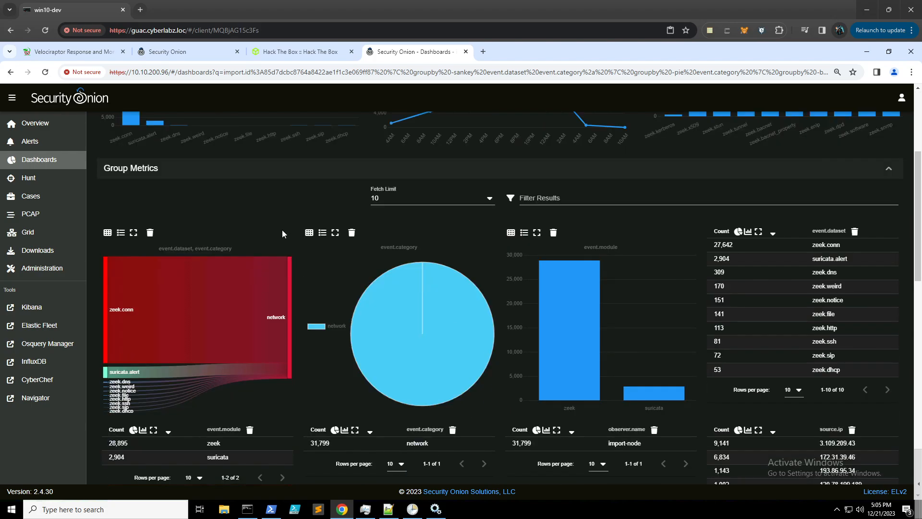
scroll(281, 229, down, 3)
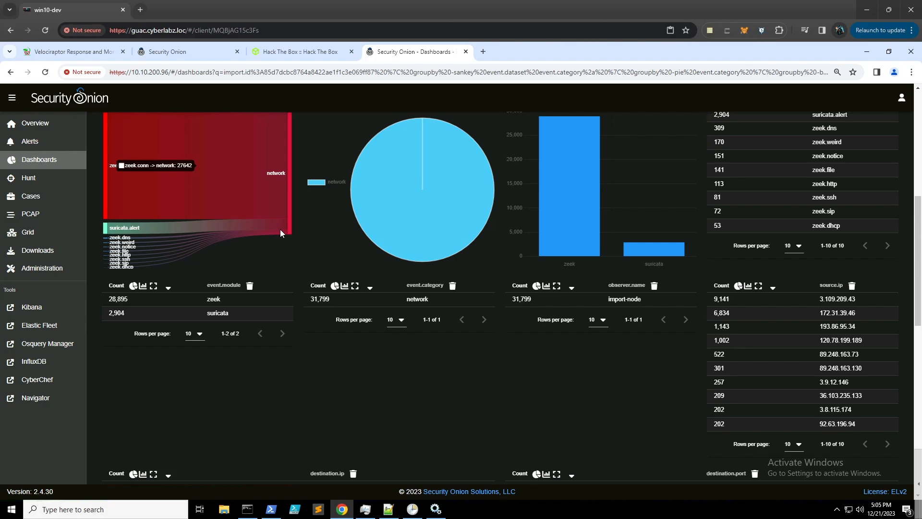
click(55, 145)
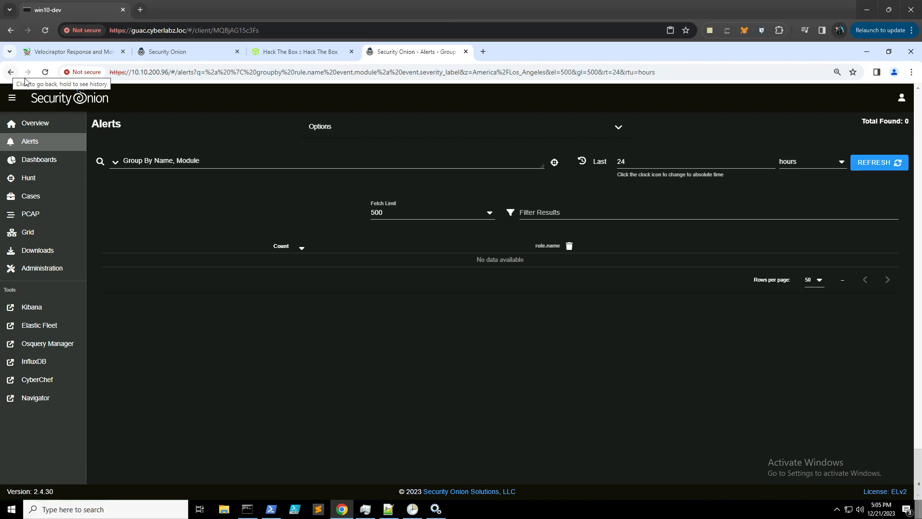
click(389, 508)
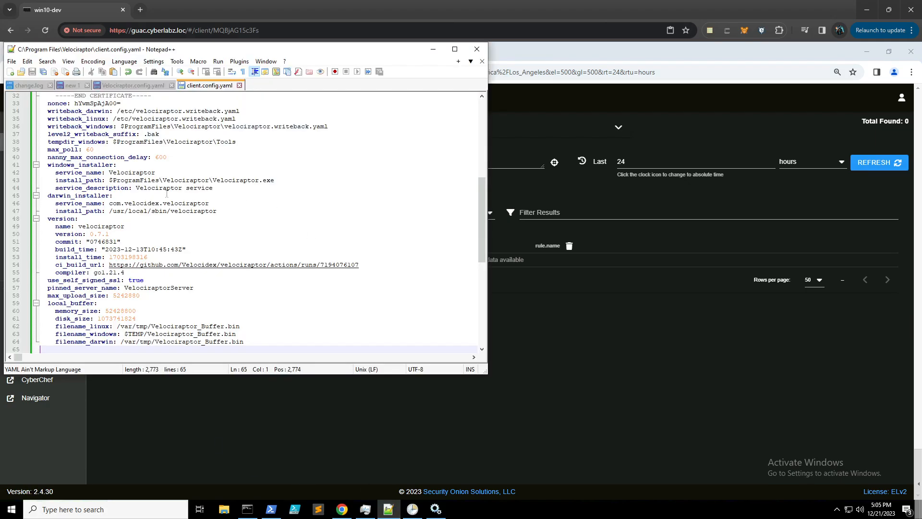
click(73, 85)
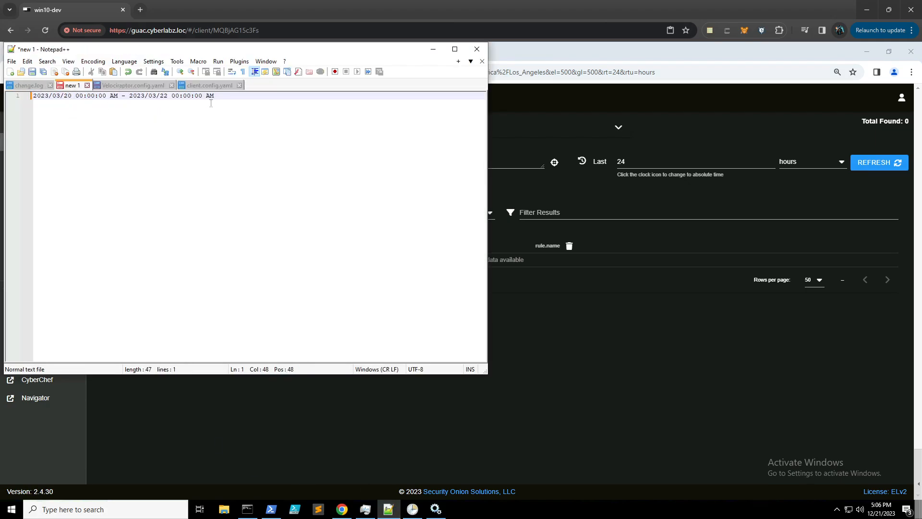
drag(214, 95, 33, 97)
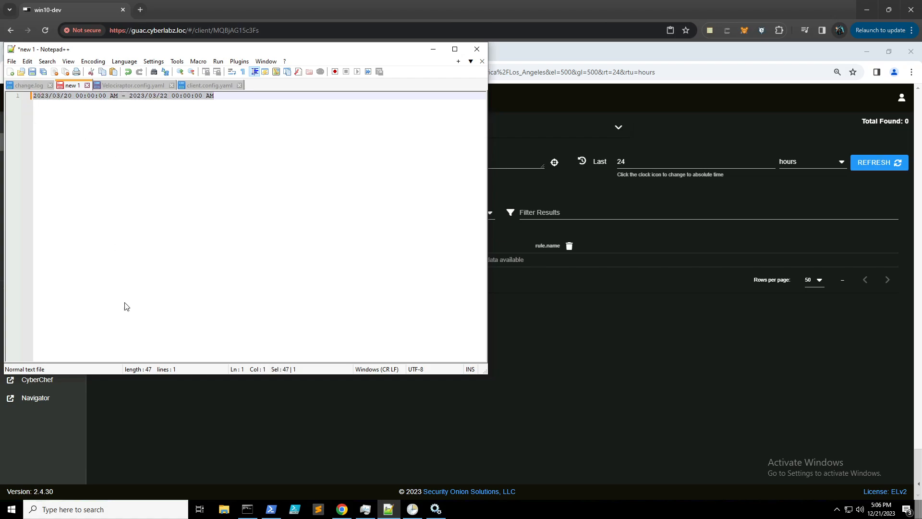
click(256, 511)
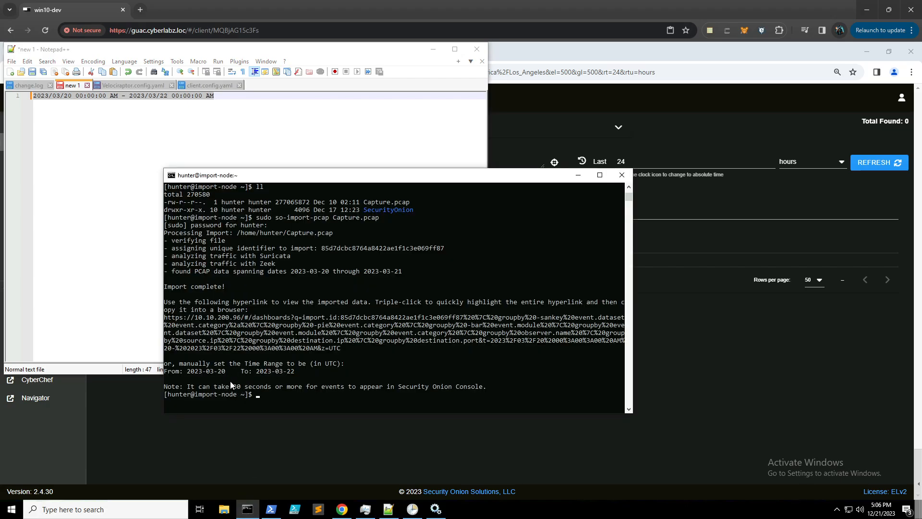
click(128, 175)
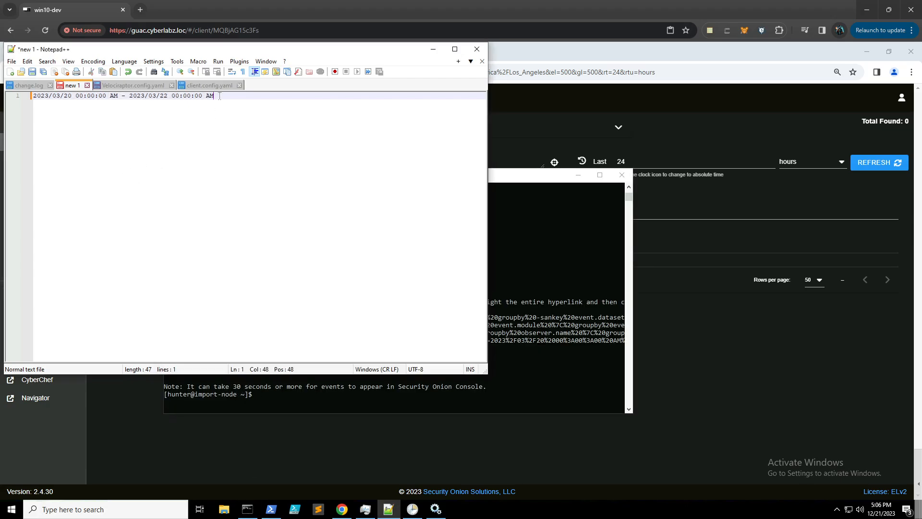
drag(218, 96, 27, 105)
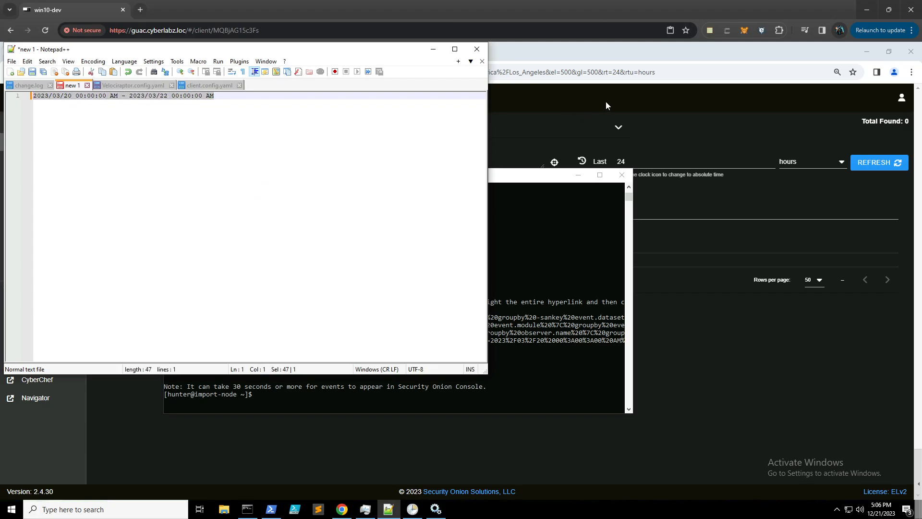
click(699, 392)
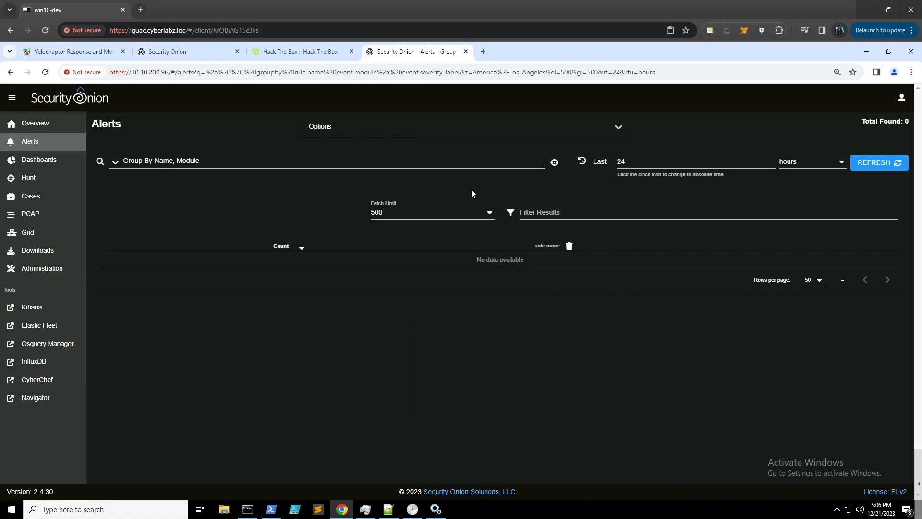
- Set the Alerts time zone to Etc/UTC in Options and refresh the results
click(582, 163)
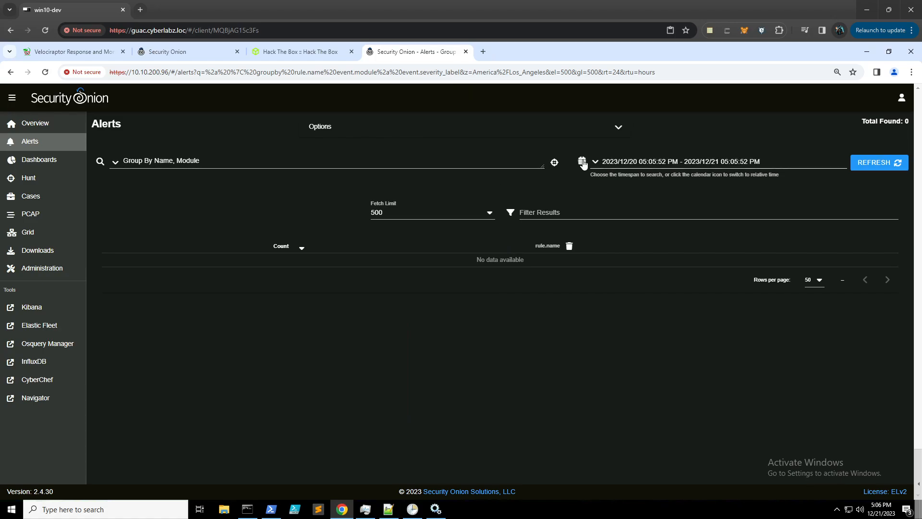
click(619, 129)
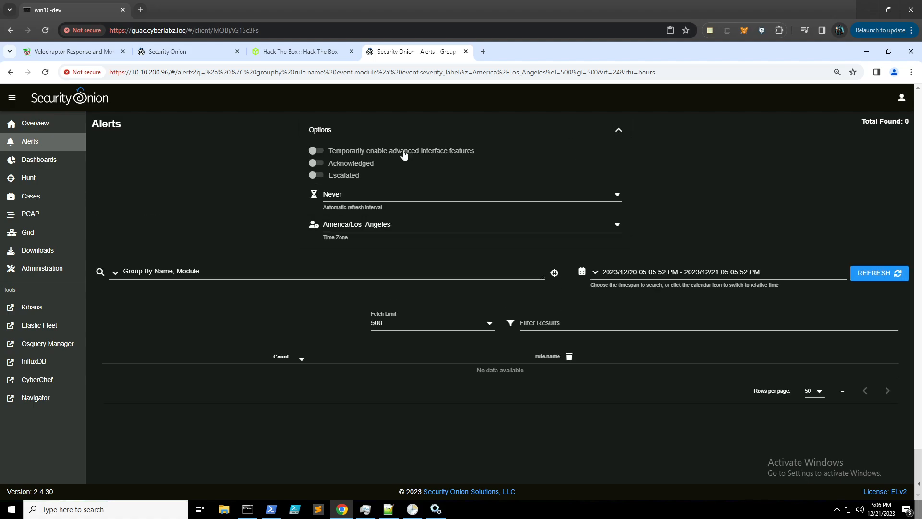
click(617, 226)
scroll(556, 266, down, 20)
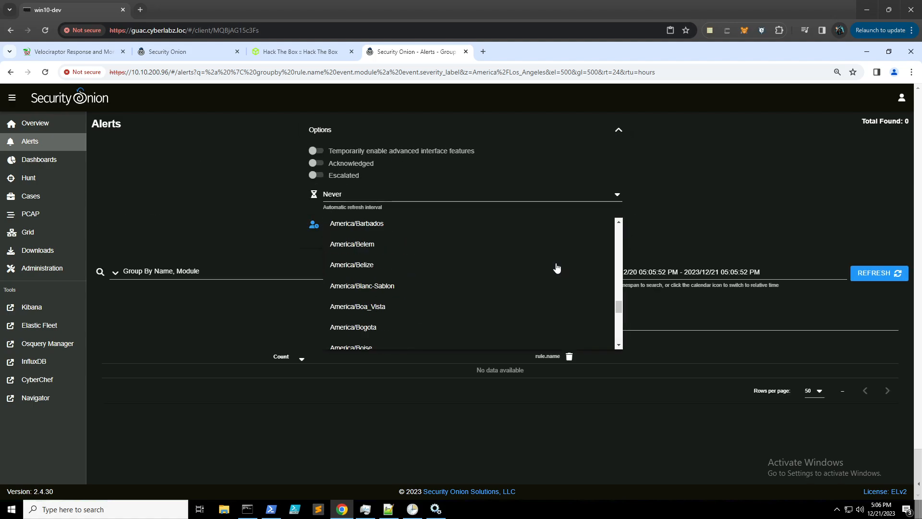
scroll(557, 263, down, 10)
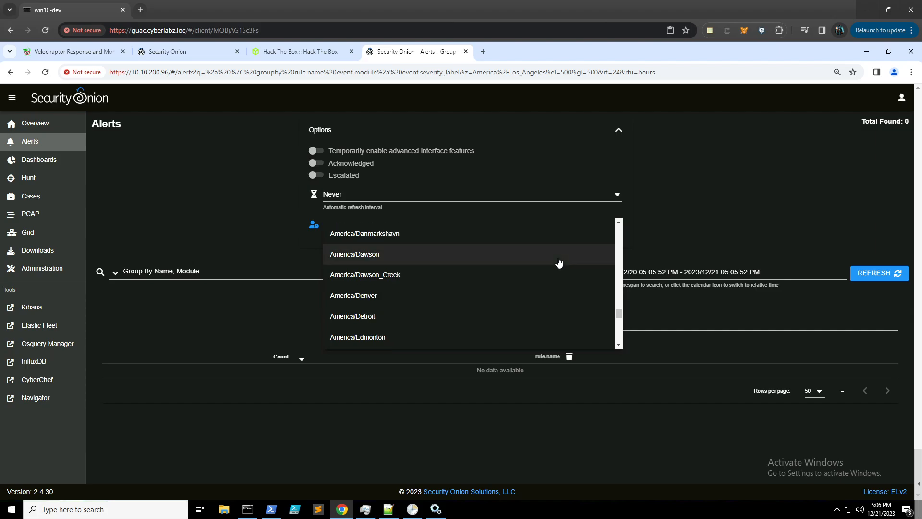
scroll(559, 263, down, 20)
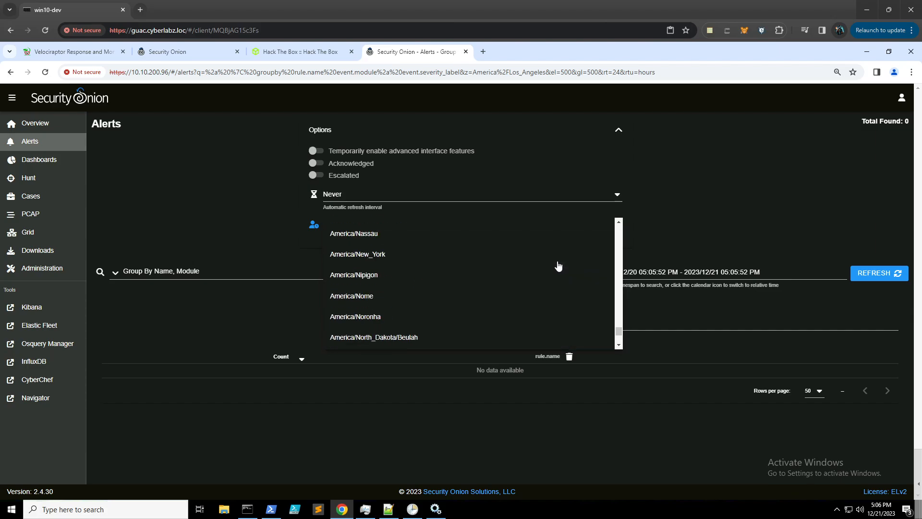
scroll(559, 266, down, 20)
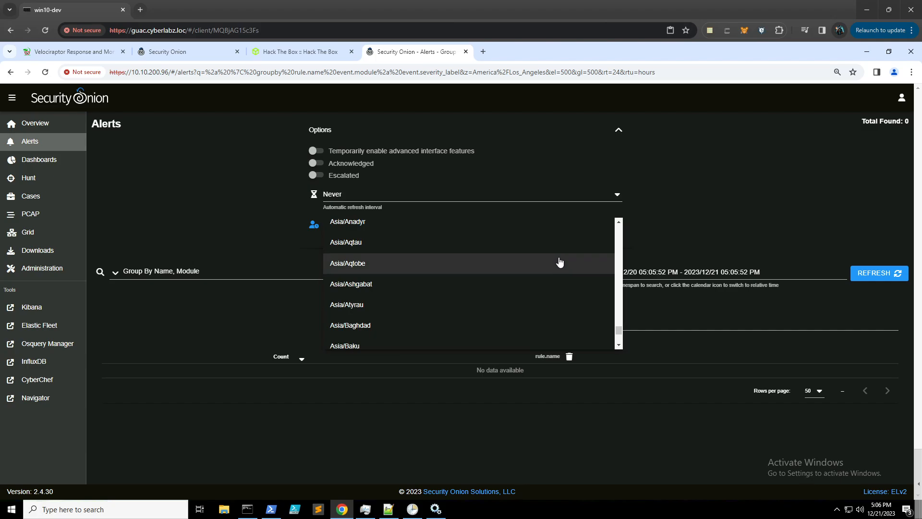
scroll(557, 264, down, 10)
scroll(554, 262, down, 15)
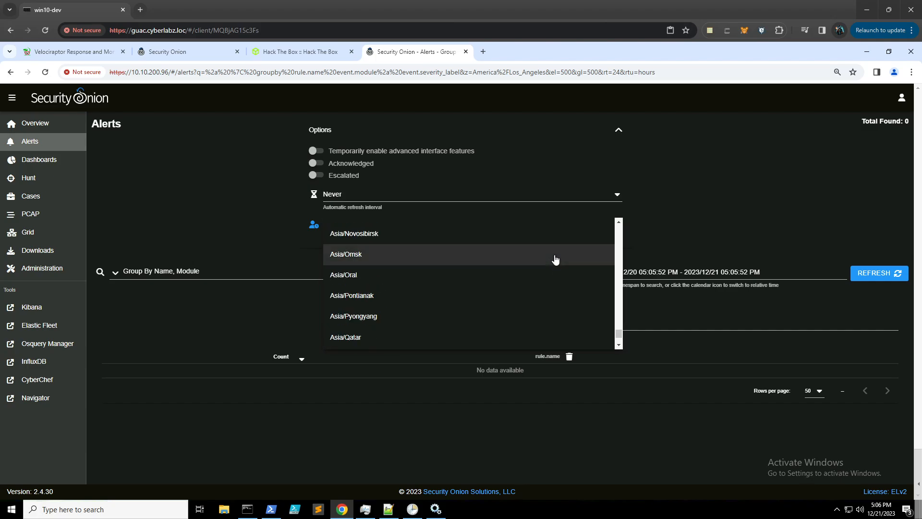
scroll(558, 256, down, 5)
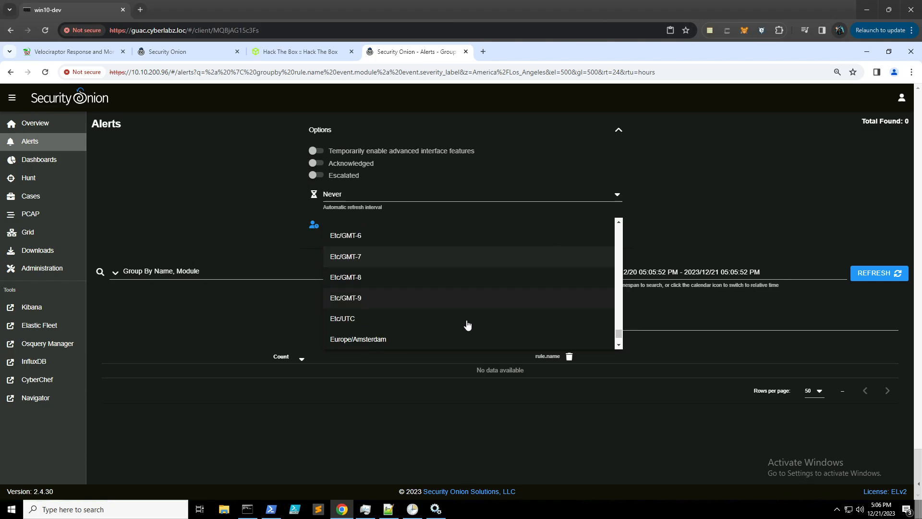
click(404, 319)
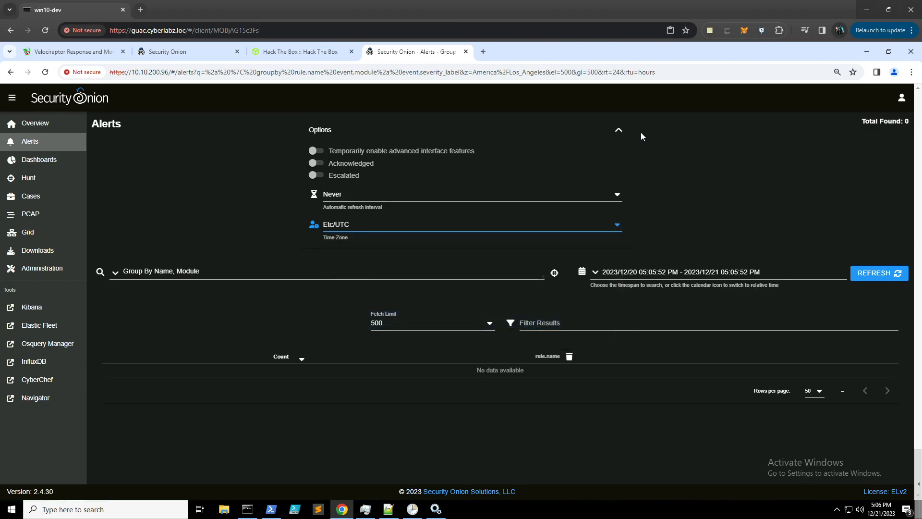
click(879, 273)
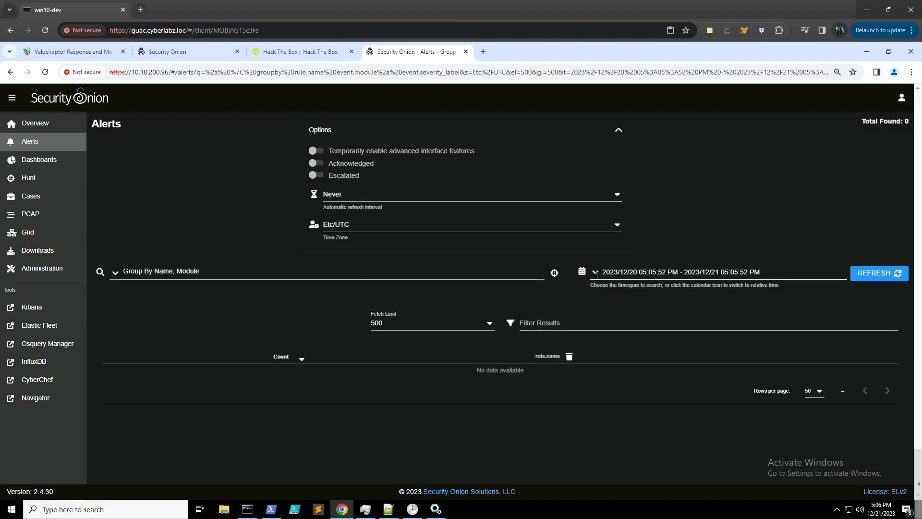
- Apply the absolute range 2023/03/20 to 2023/03/22, loading 2,904 alerts
click(582, 272)
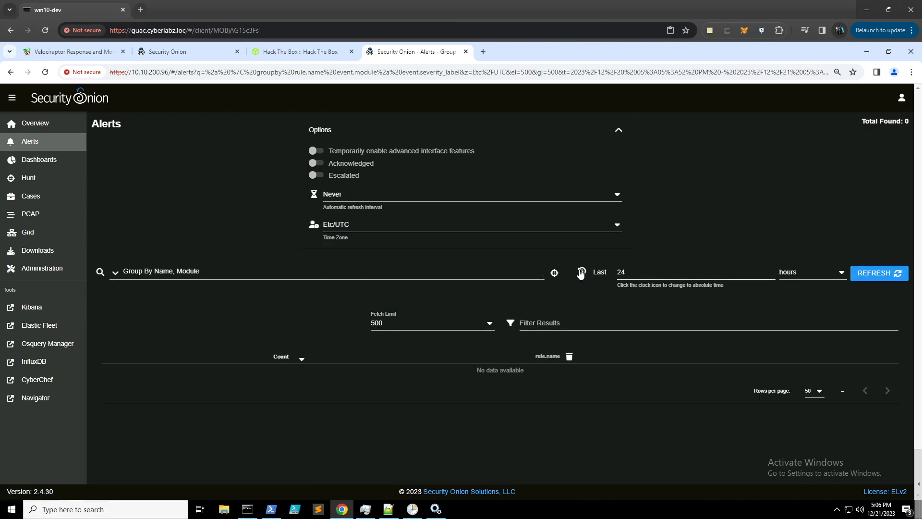
click(581, 272)
click(623, 272)
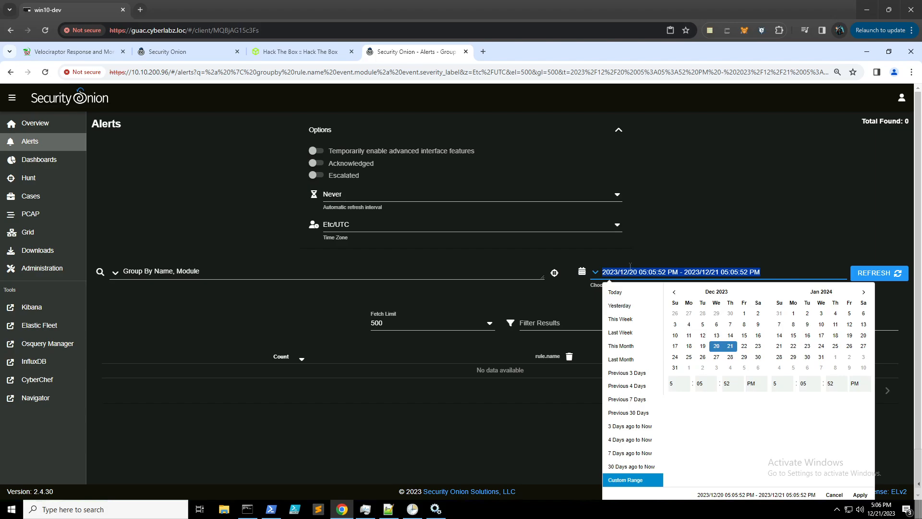
text(2023/03/20 12:00:00 AM - 2023/03/22 12:00:00 AM)
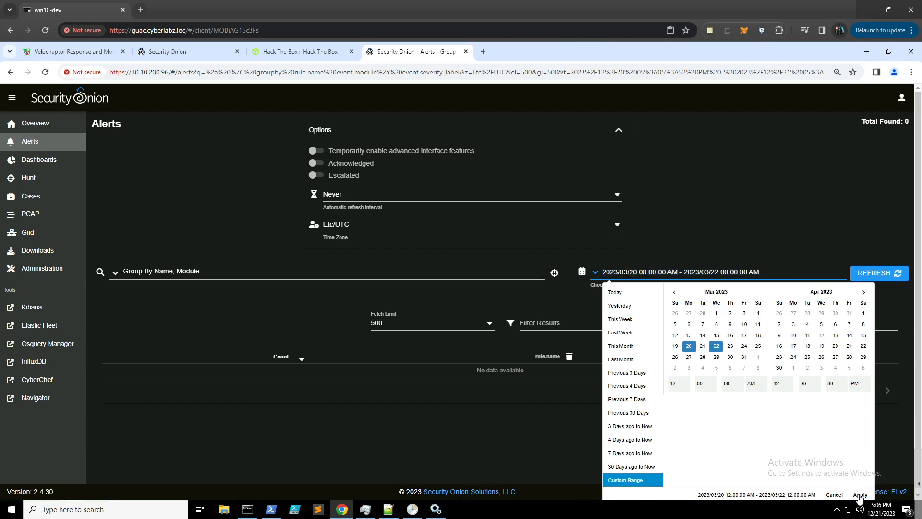
click(860, 495)
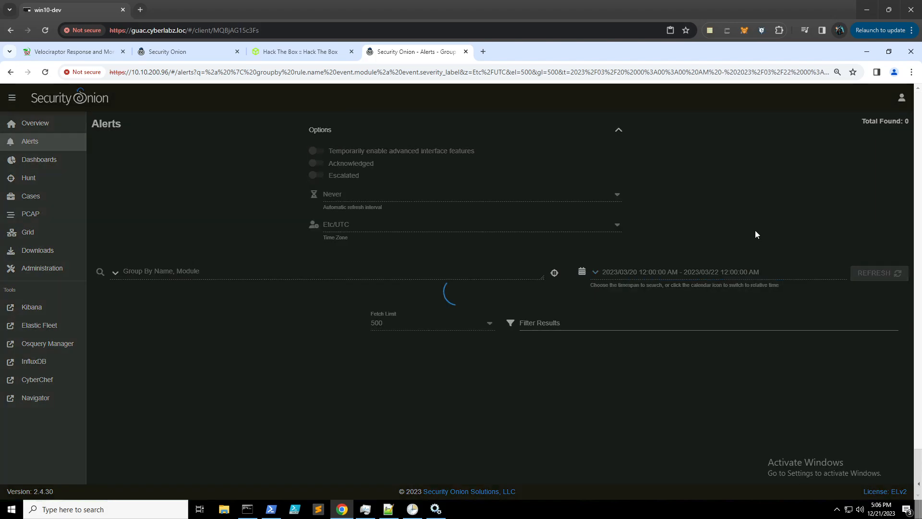
- Collapse Options and set the grouped Alerts table to 100 rows per page
click(620, 133)
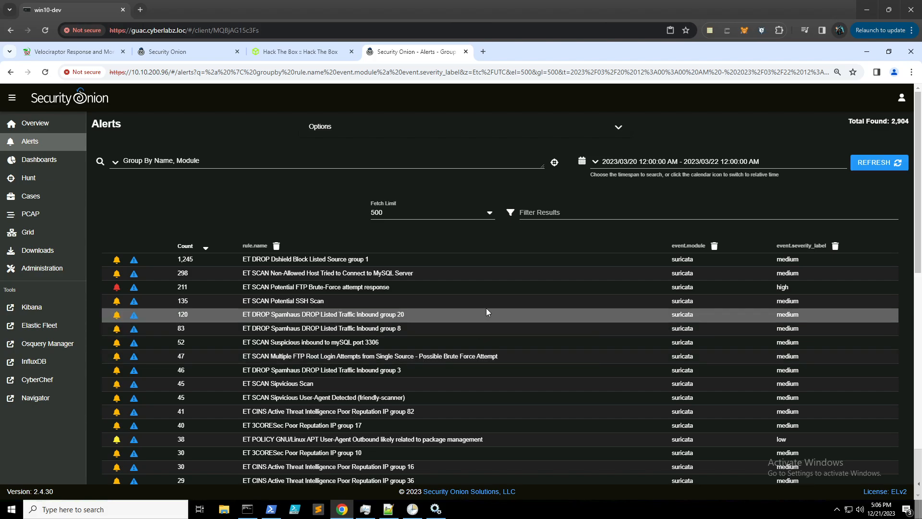
scroll(486, 311, down, 2)
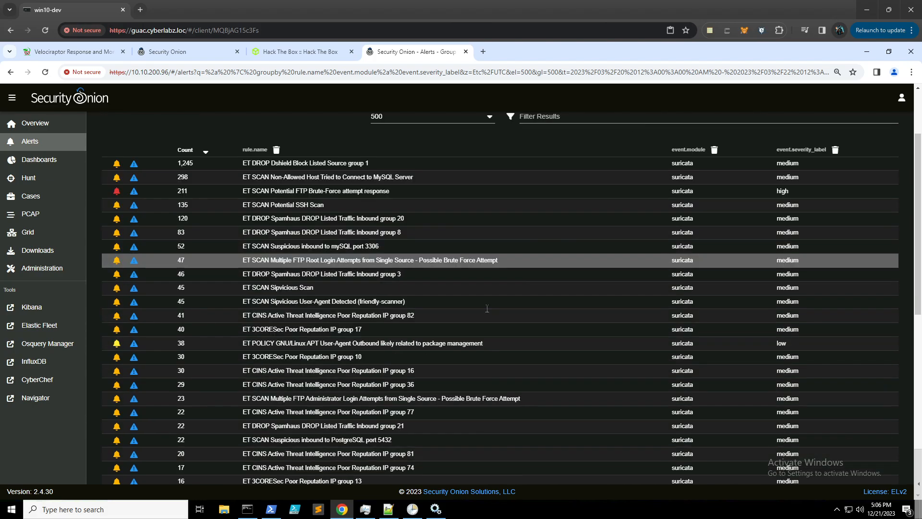
scroll(486, 311, down, 1)
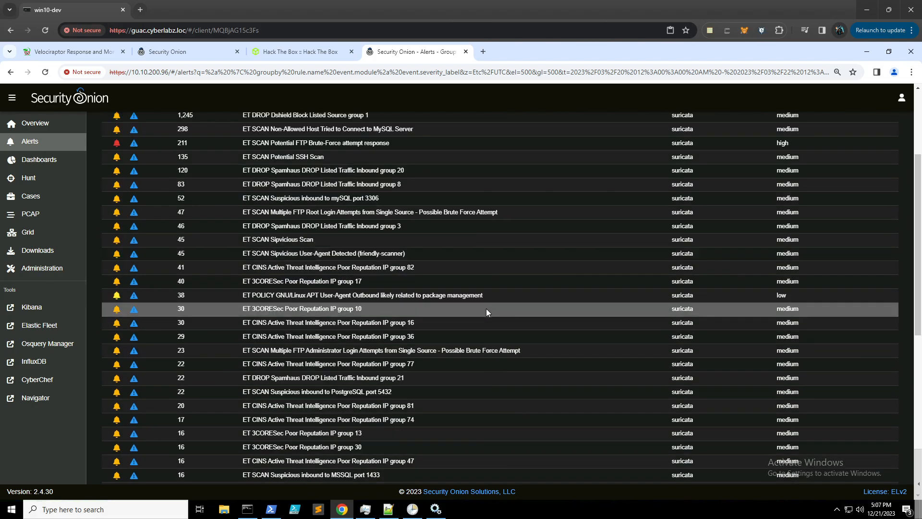
scroll(486, 311, down, 1)
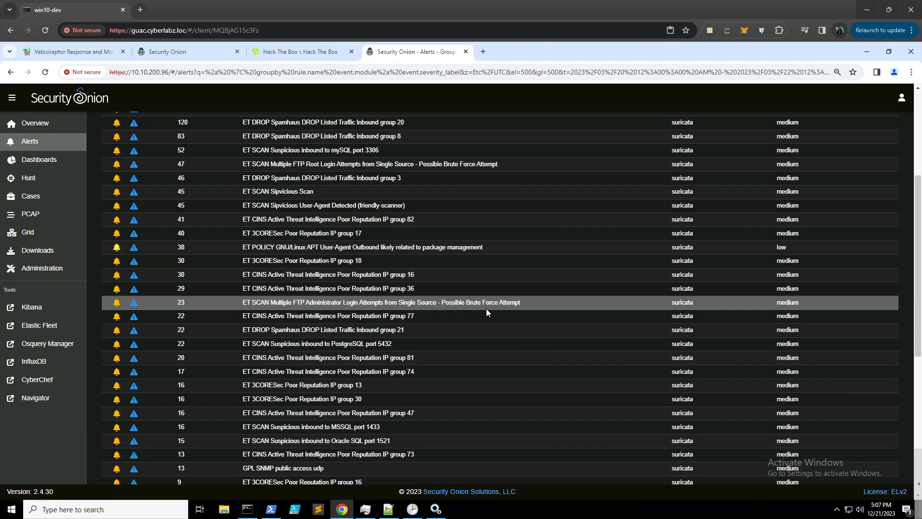
scroll(486, 309, down, 1)
scroll(485, 310, down, 1)
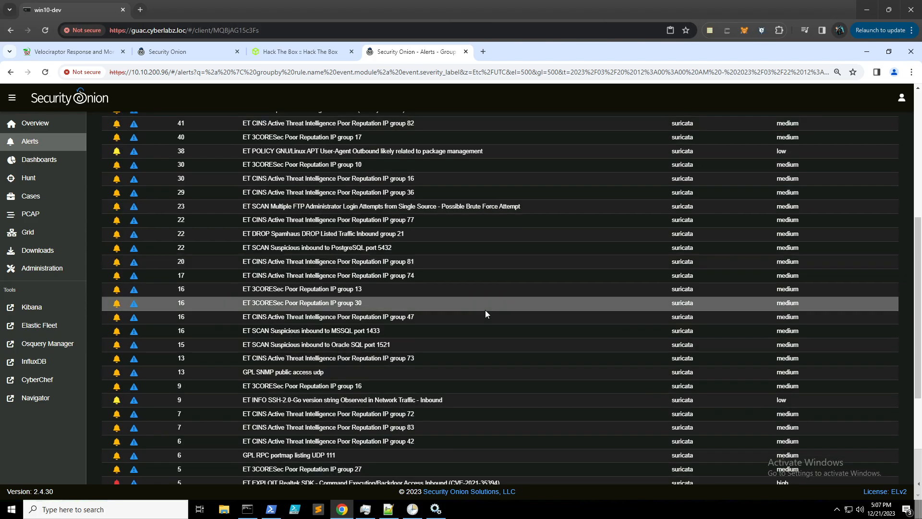
scroll(486, 314, down, 1)
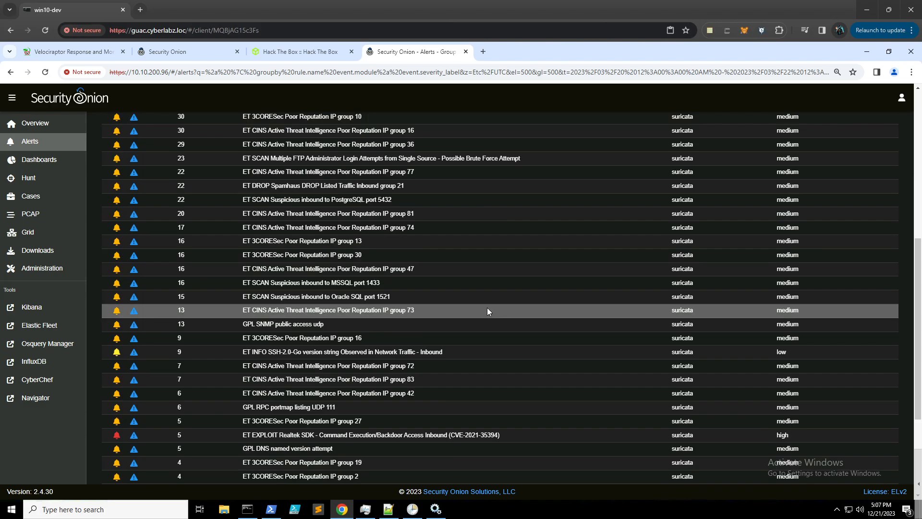
scroll(487, 310, down, 2)
scroll(487, 310, down, 2)
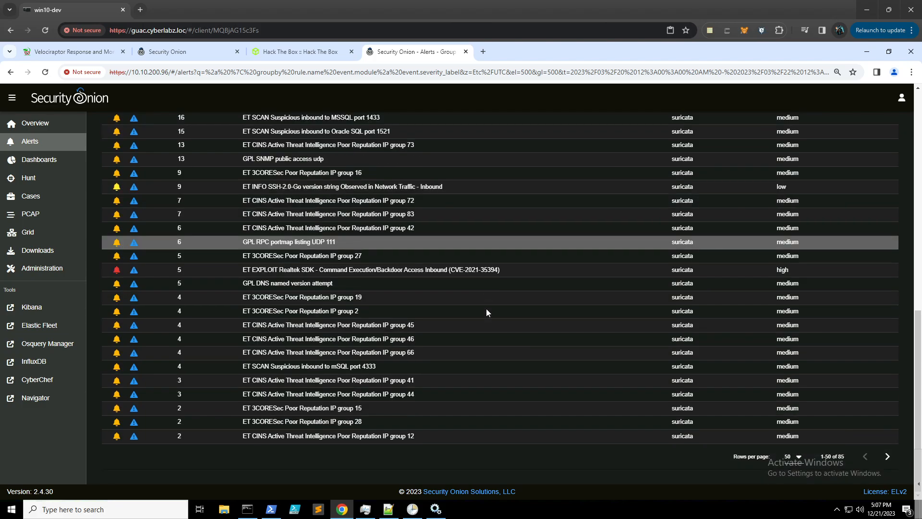
click(793, 457)
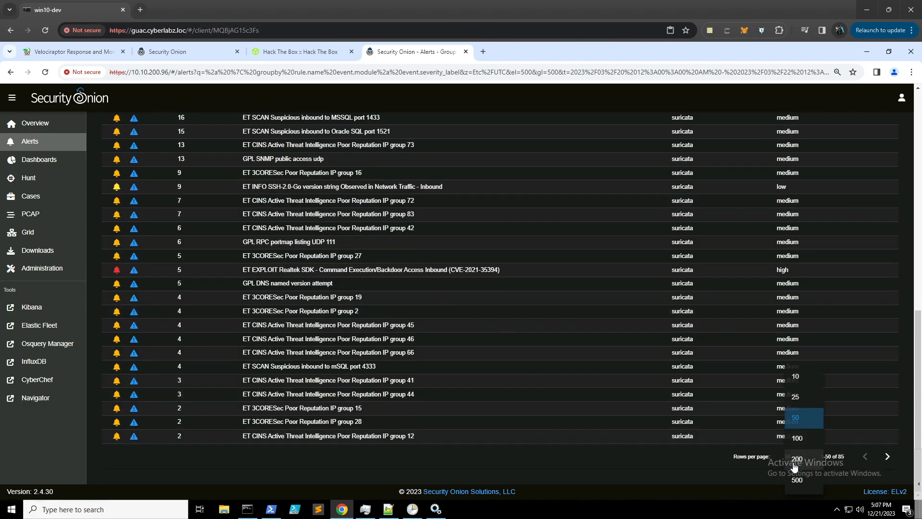
click(804, 438)
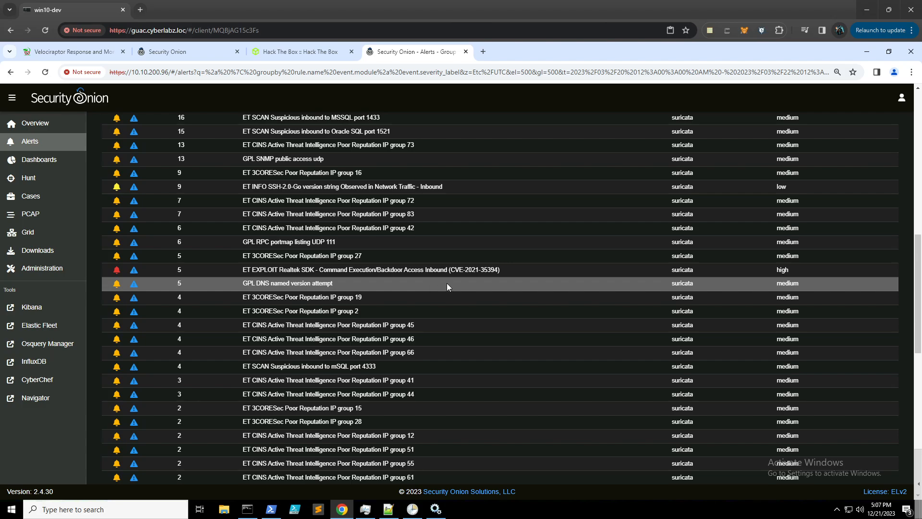
- Scroll through all 85 alert groups and back up to ET DROP Dshield Block Listed Source
scroll(447, 283, down, 3)
scroll(446, 282, down, 1)
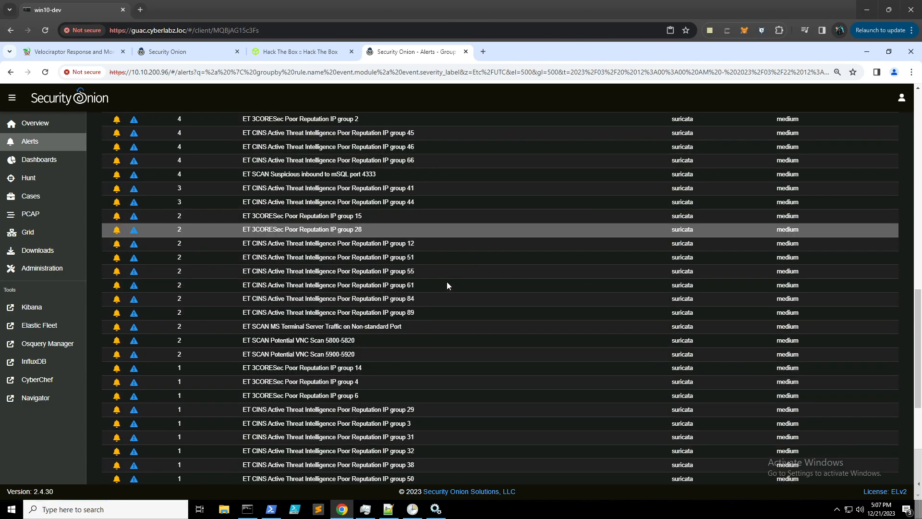
scroll(449, 283, down, 6)
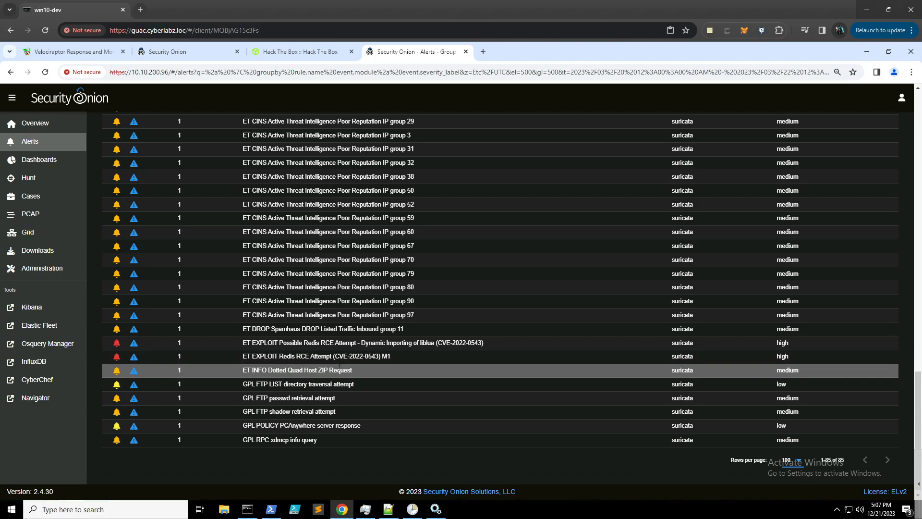
scroll(339, 369, up, 6)
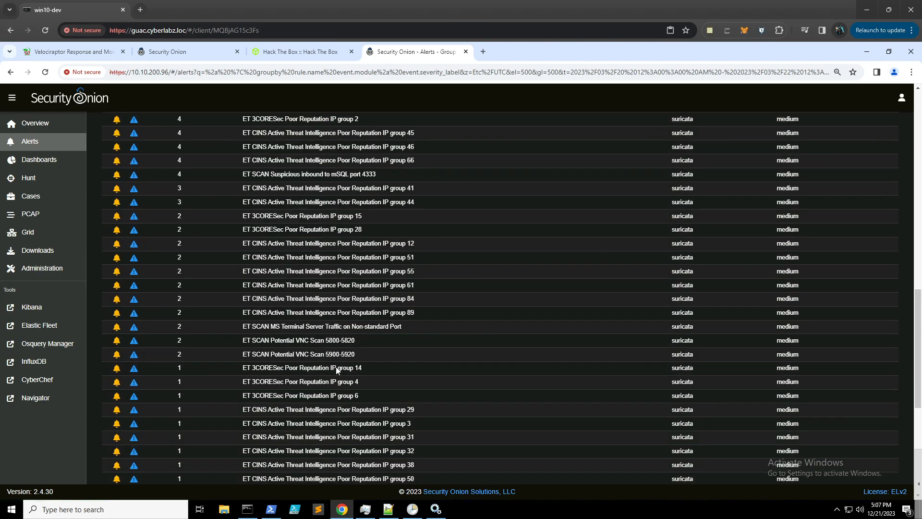
scroll(336, 367, up, 7)
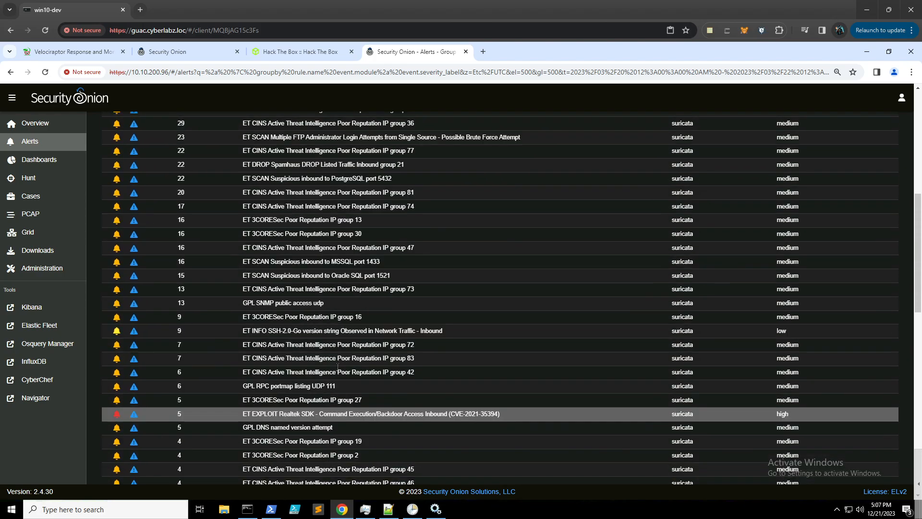
scroll(337, 368, up, 7)
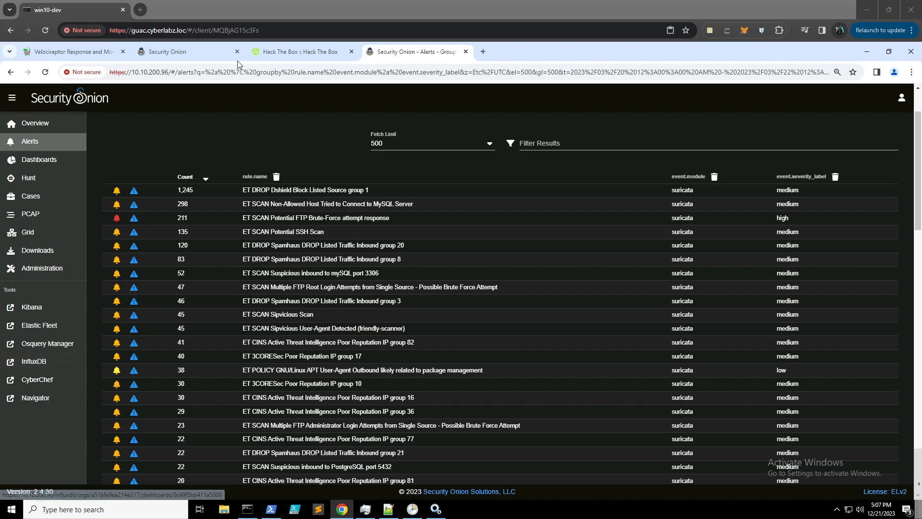
- Open the Knock Knock Sherlock via Play Sherlock and scroll through its task list
click(293, 57)
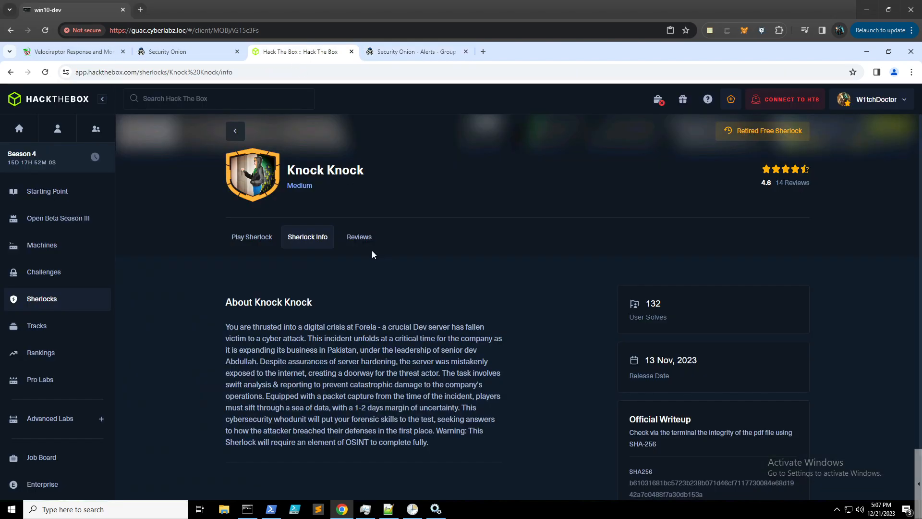
click(258, 240)
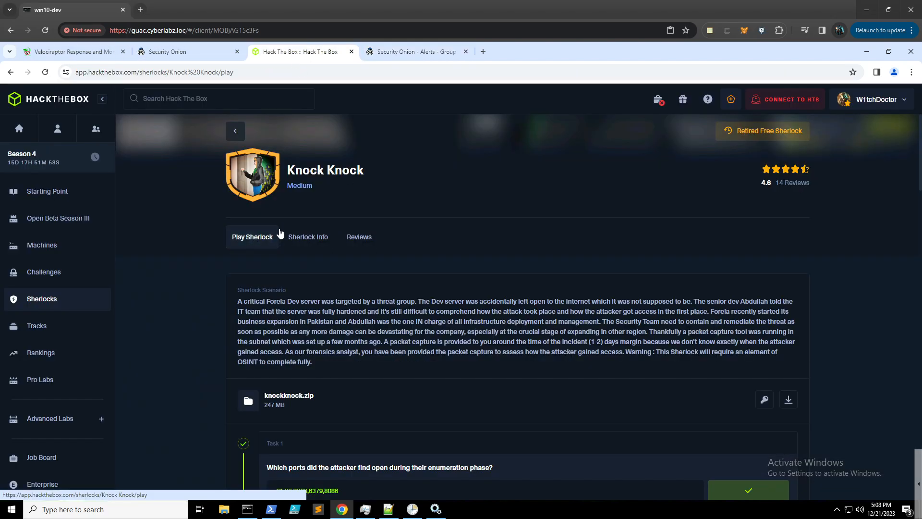
scroll(434, 360, down, 1)
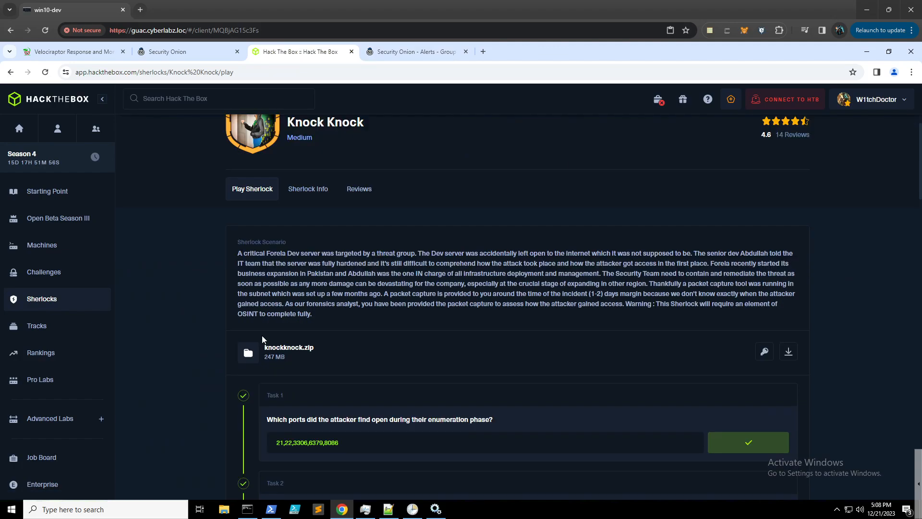
scroll(312, 342, down, 1)
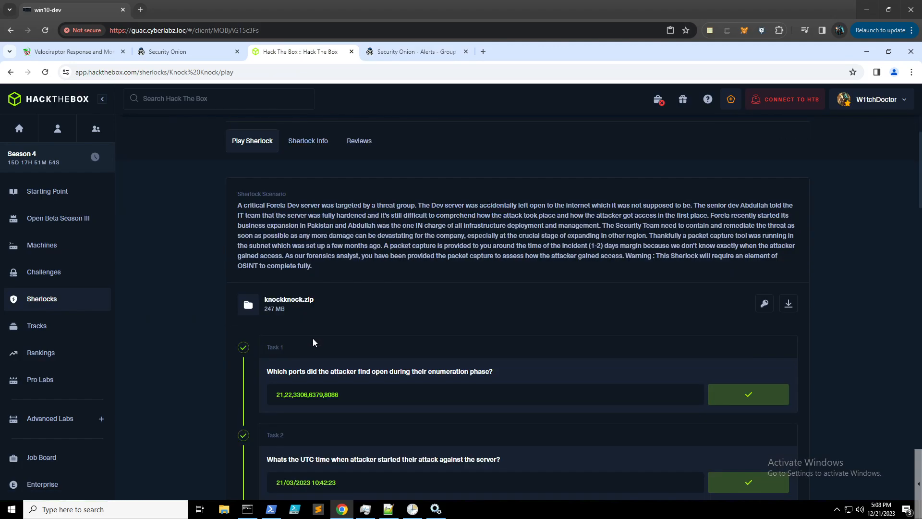
scroll(426, 317, down, 11)
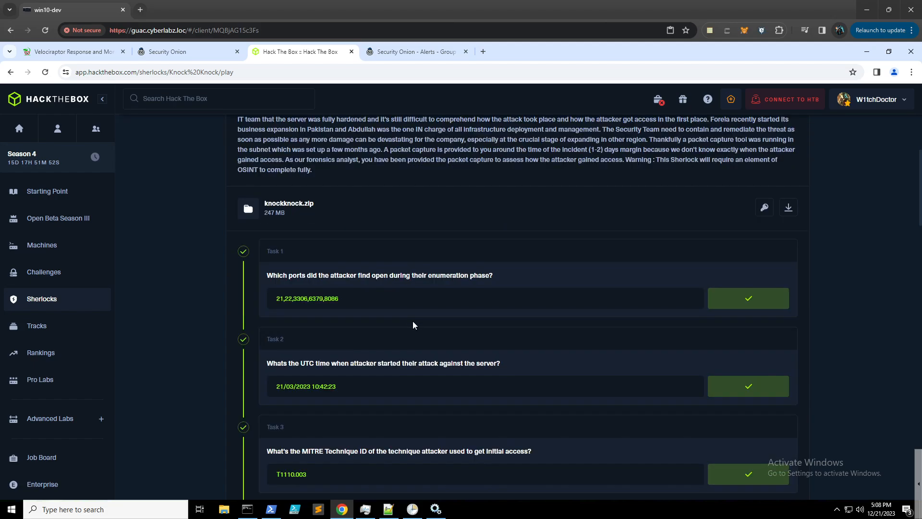
scroll(415, 322, down, 9)
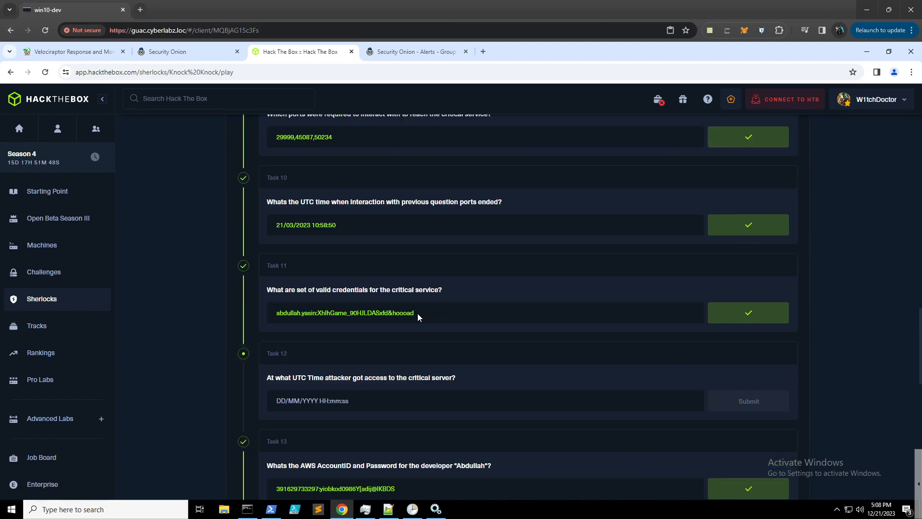
scroll(417, 313, up, 9)
scroll(417, 322, up, 6)
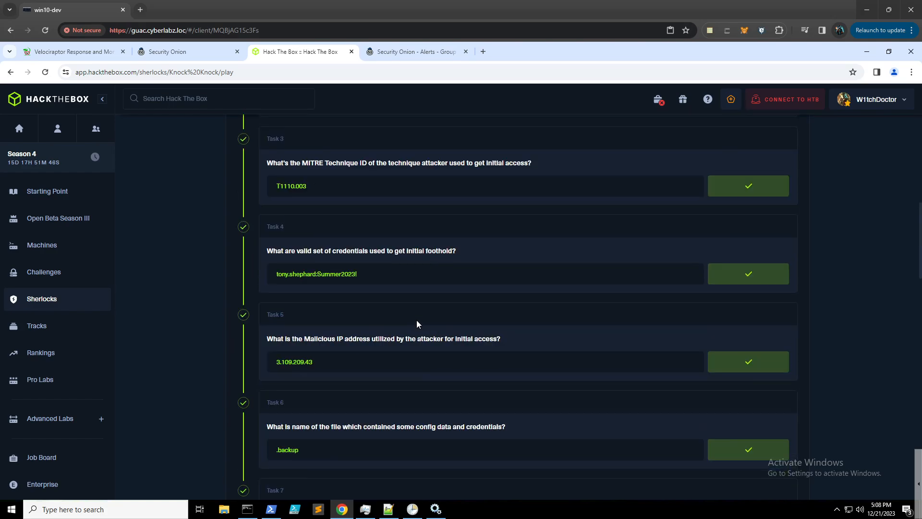
scroll(416, 321, up, 2)
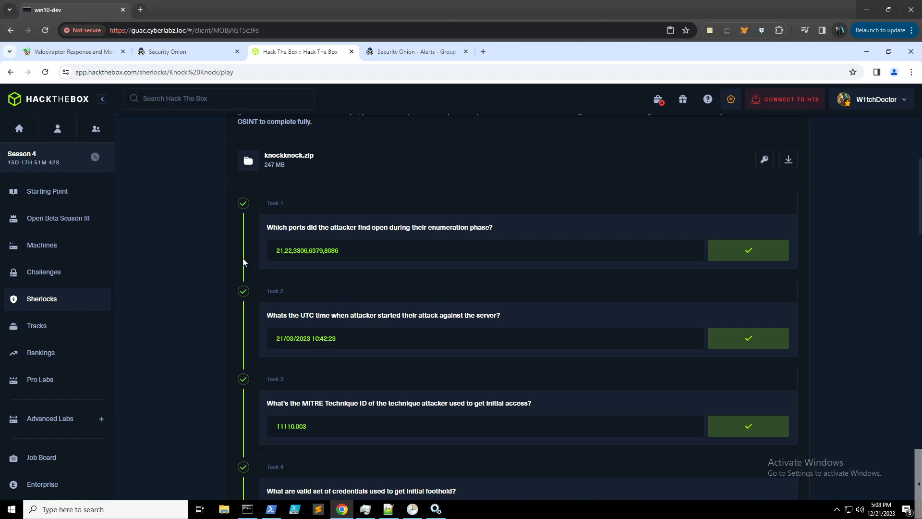
- Highlight the Task 1 open-ports question, then return to the Security Onion Alerts tab
drag(495, 229, 264, 226)
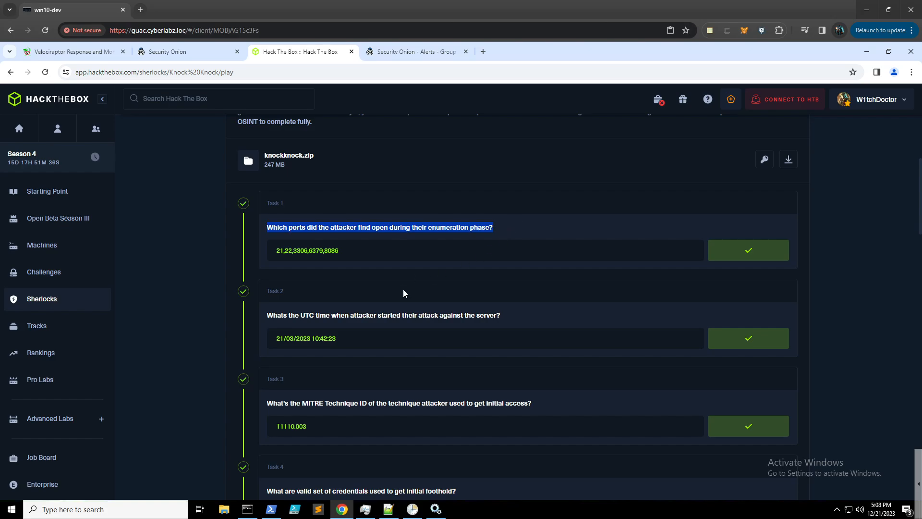
scroll(402, 293, down, 1)
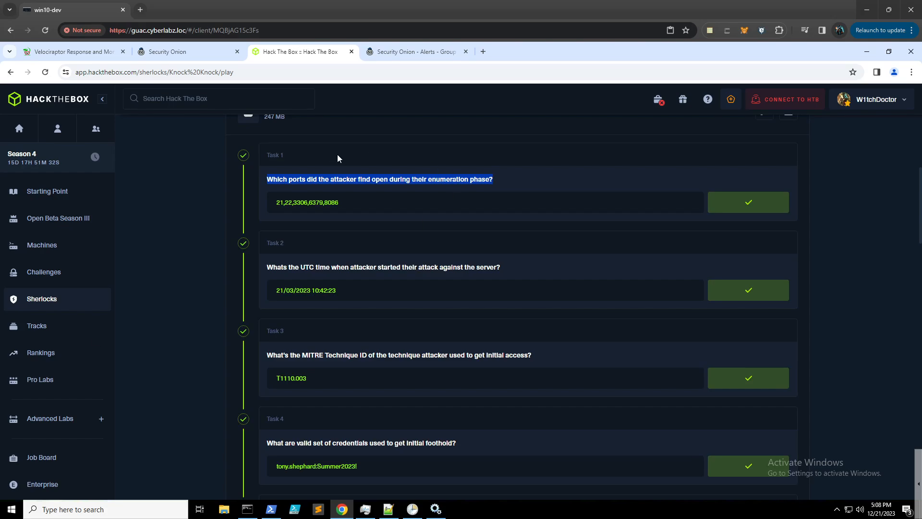
click(412, 51)
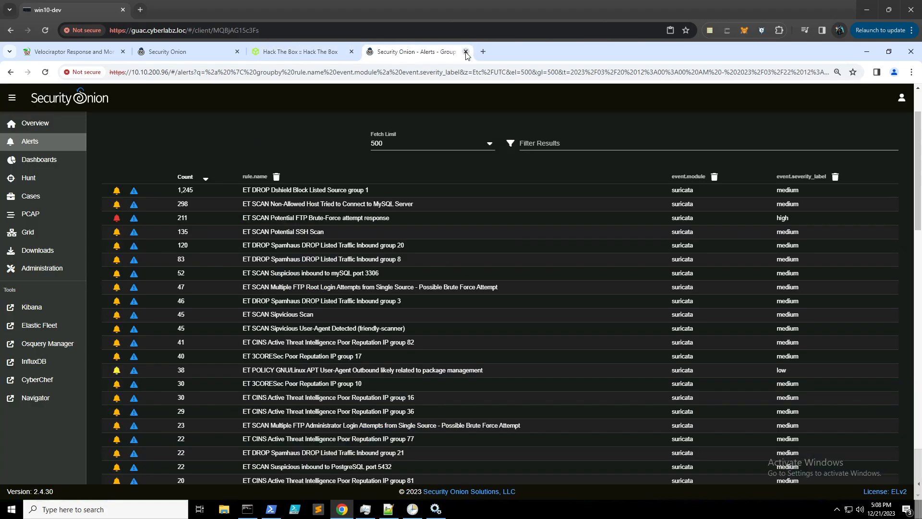
- Close the duplicate Alerts tab and open Hunt in the remaining Security Onion tab
key(ctrl+w)
click(185, 51)
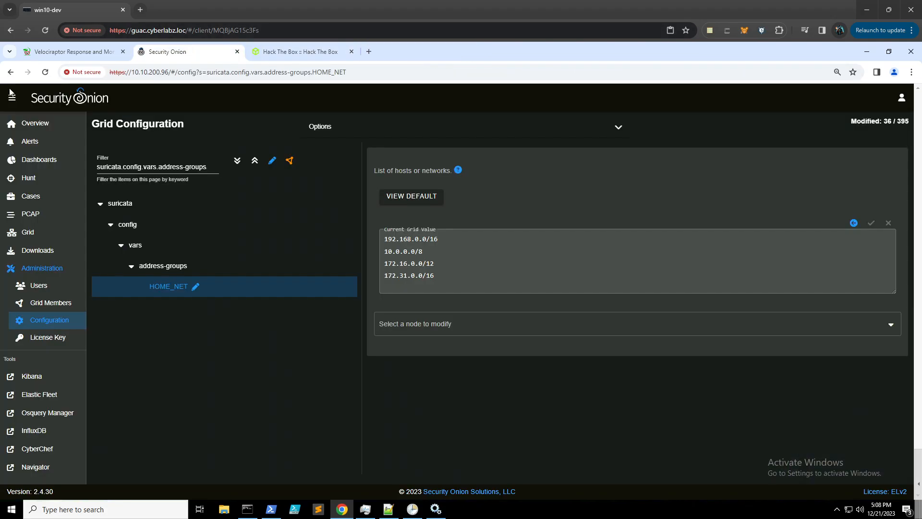
click(47, 177)
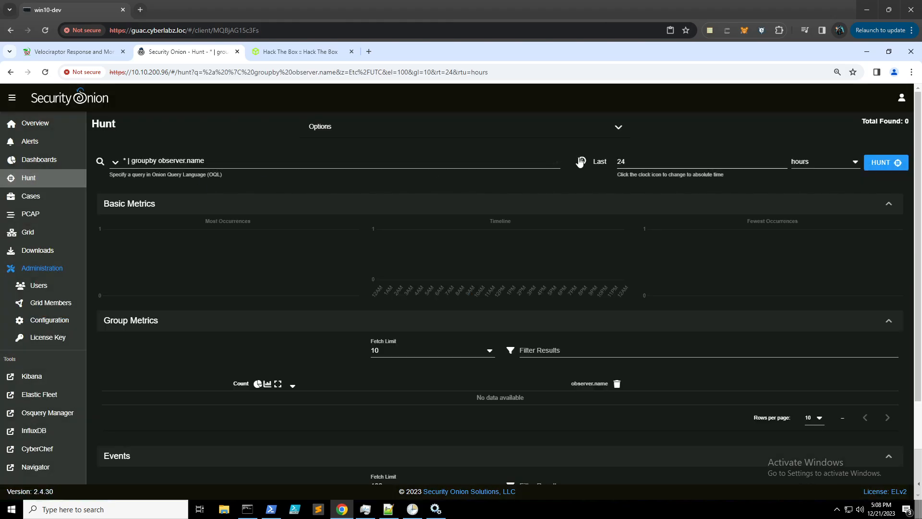
- Set Hunt's date range to 2023/03/20–2023/03/22, bringing up 93,121 events
click(632, 163)
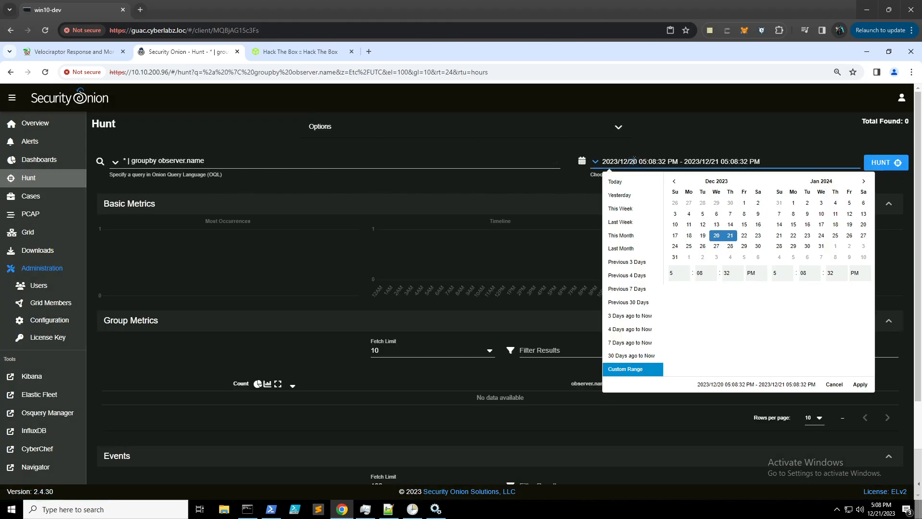
triple_click(634, 160)
text(2023/03/20 00:00:00 AM - 2023/03/22 00:00:00 AM)
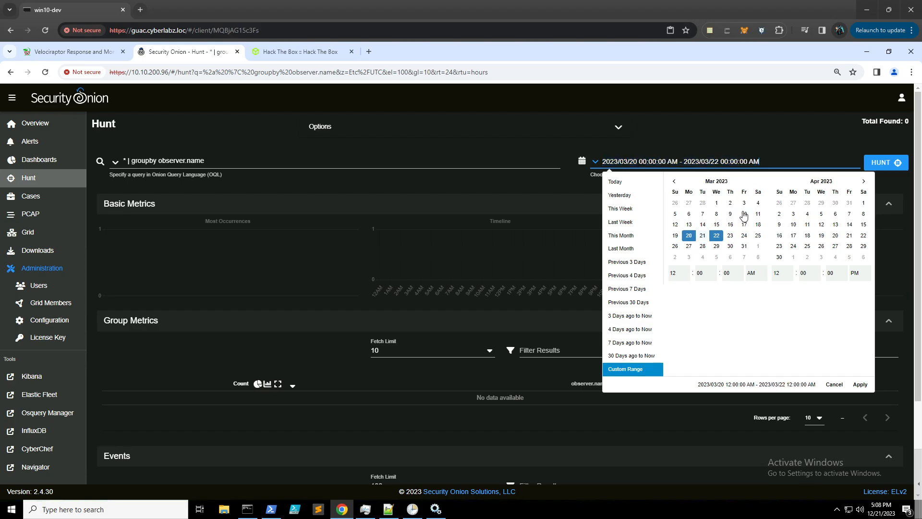
click(860, 385)
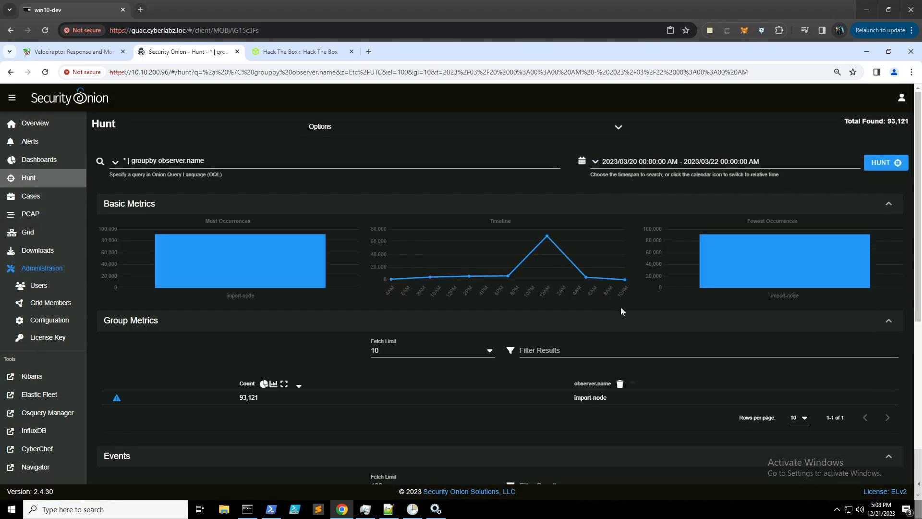
scroll(606, 301, down, 3)
scroll(329, 256, down, 1)
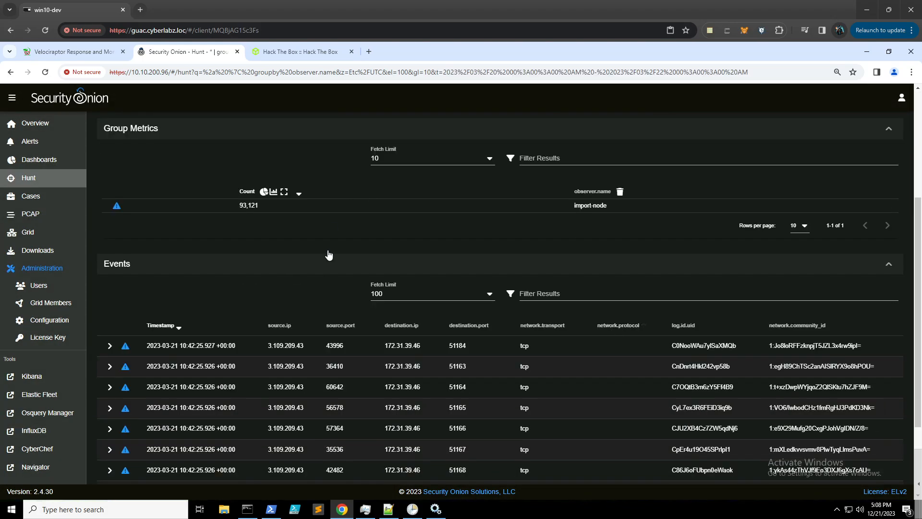
scroll(402, 296, up, 2)
scroll(402, 296, down, 2)
- Back on Hack The Box, remove the highlight from the Task 1 open-ports question
click(319, 53)
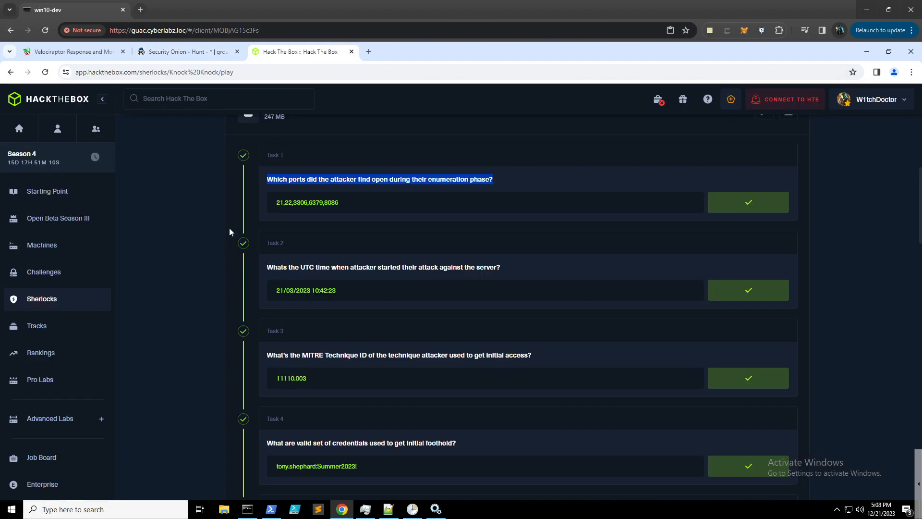
click(354, 184)
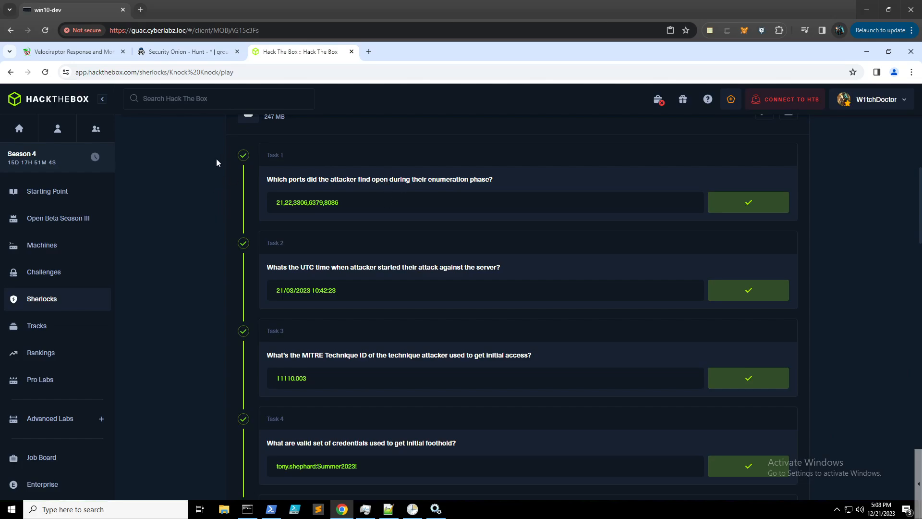
- Reload the Alerts page for 2023/03/20 00:00 – 2023/03/22 00:00, returning 2,904 alerts
click(202, 54)
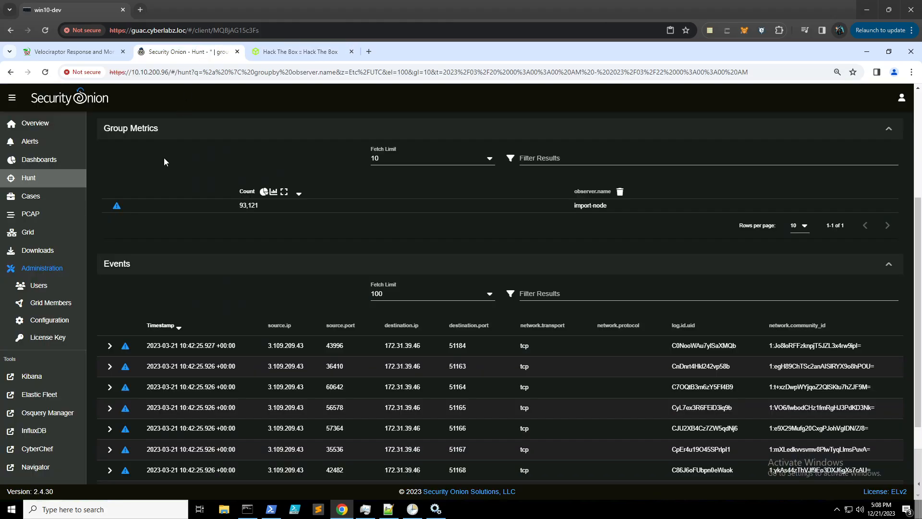
right_click(39, 142)
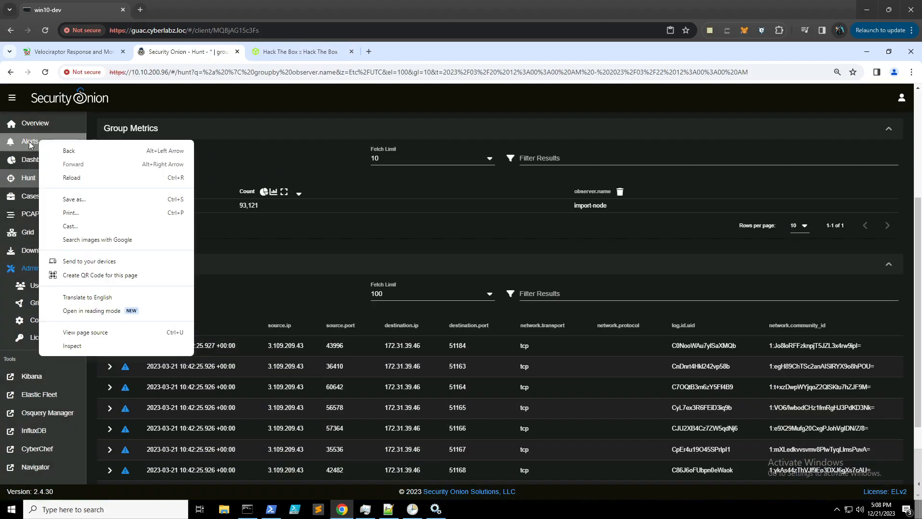
click(38, 143)
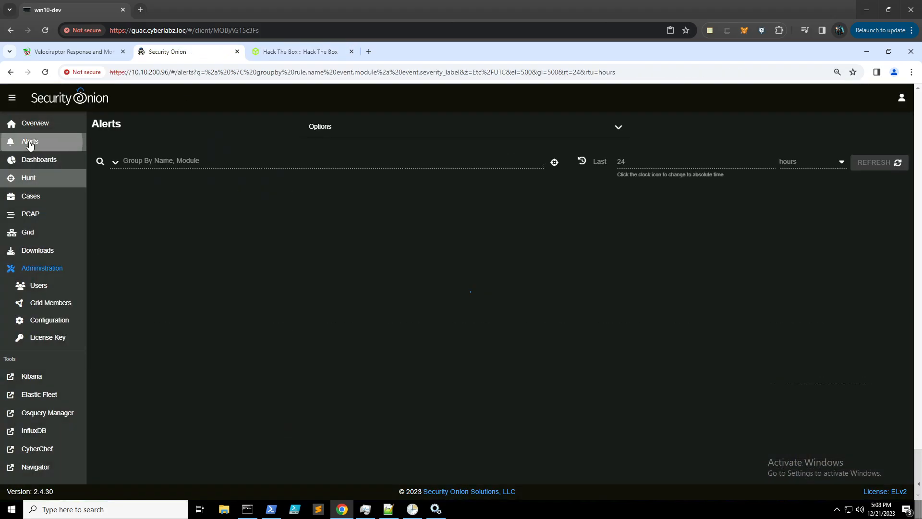
click(582, 161)
click(629, 161)
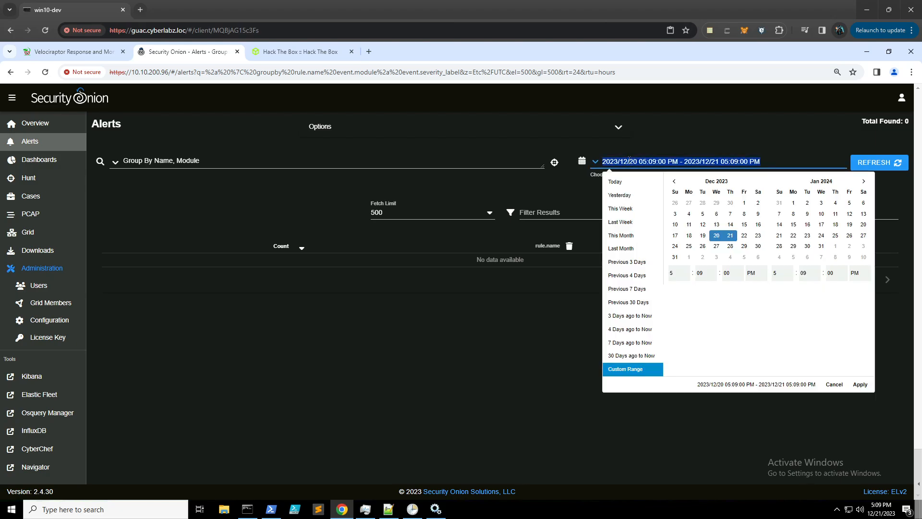
text(2023/03/20 00:00:00 AM - 2023/03/22 00:00:00 AM)
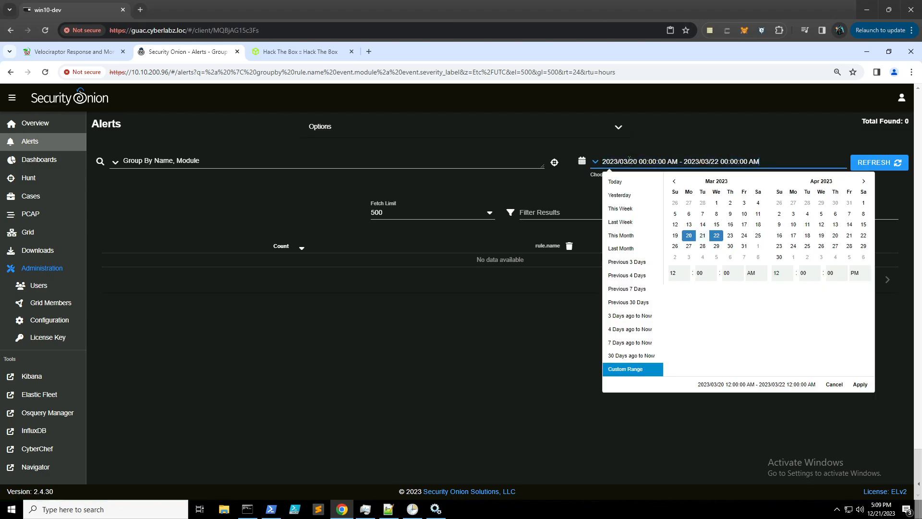
click(861, 385)
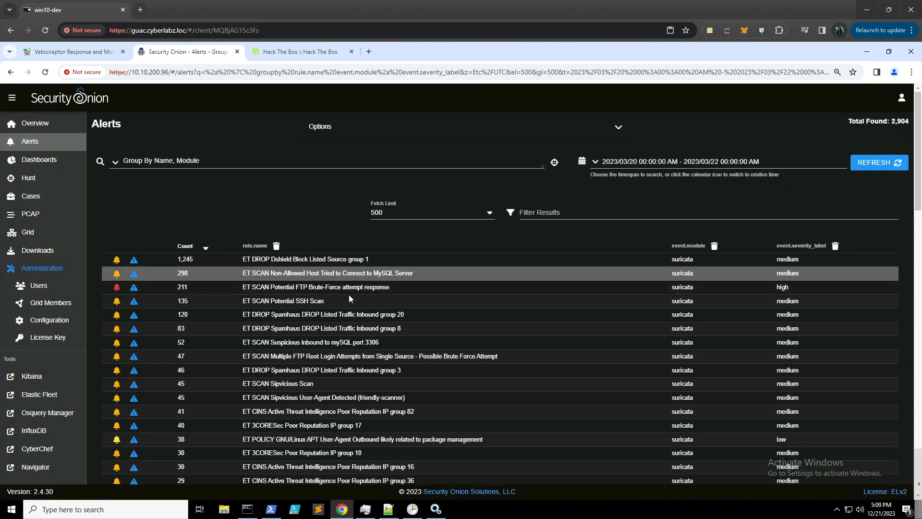
- Drill down into the ET SCAN Potential FTP Brute-Force rule's 211 alerts
scroll(349, 295, down, 2)
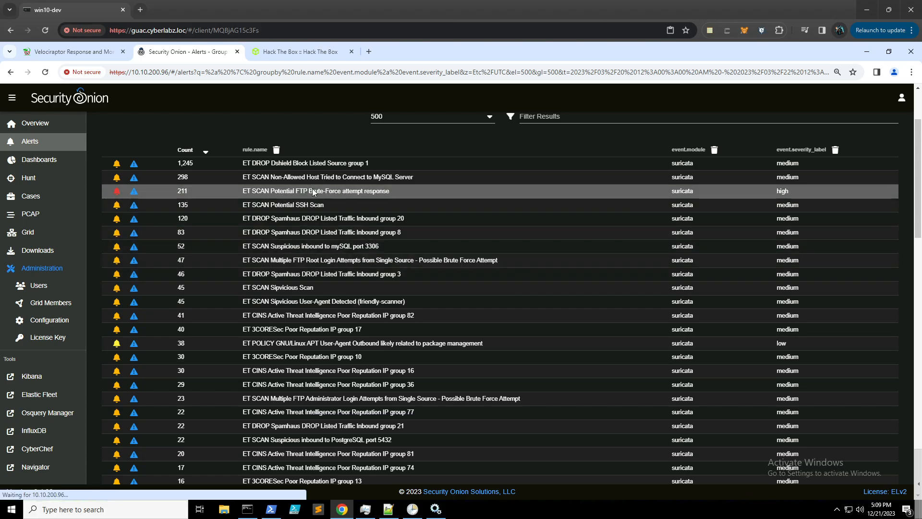
click(314, 189)
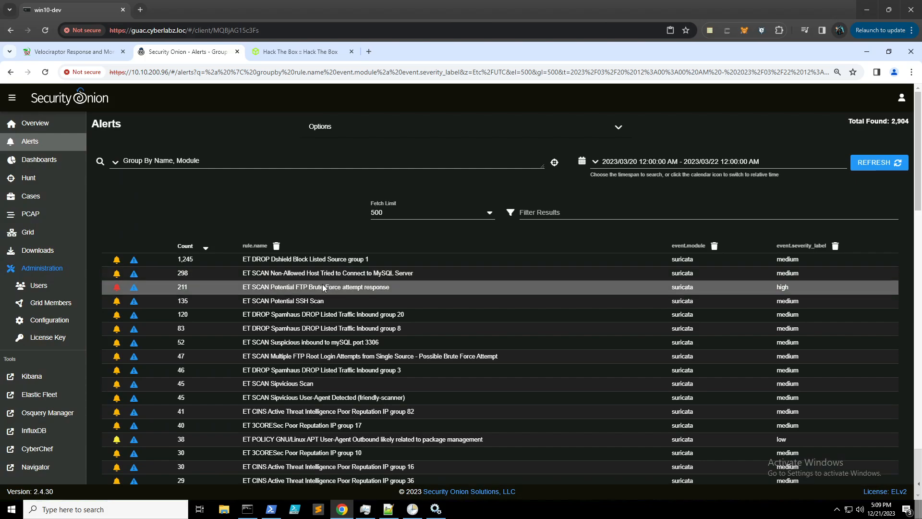
click(319, 287)
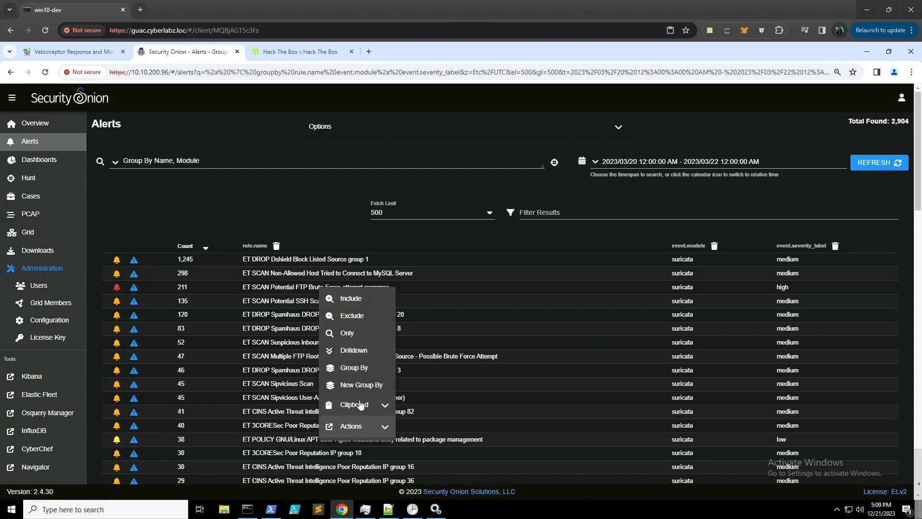
click(353, 349)
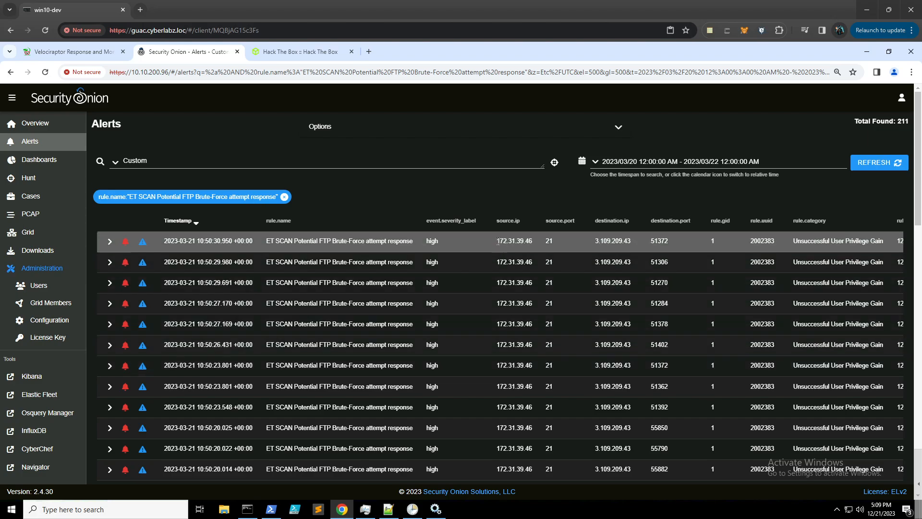
- Copy the brute-force destination IP 3.109.209.43 from the drilled-down alerts
drag(496, 241, 533, 245)
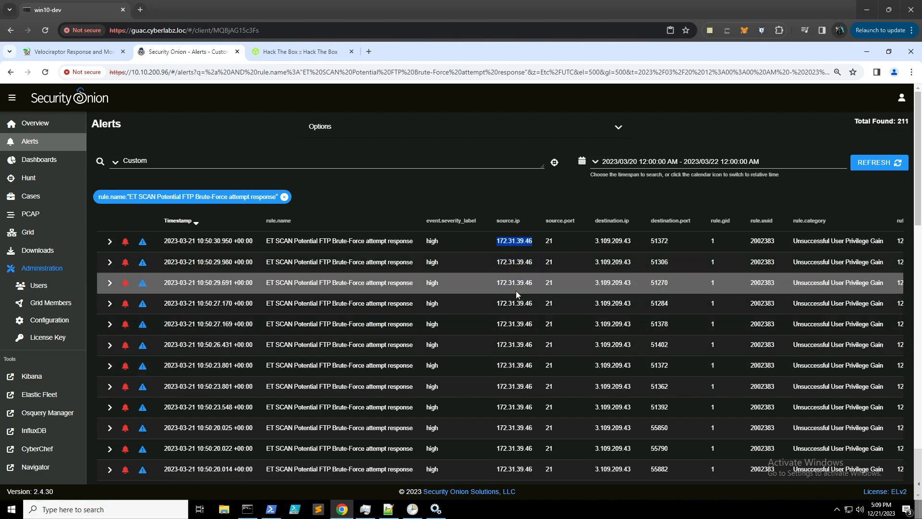
scroll(520, 310, down, 2)
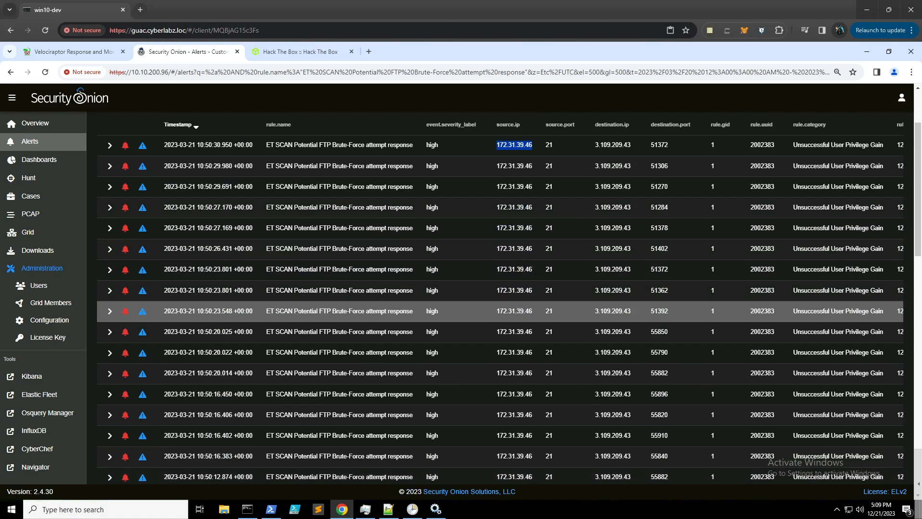
scroll(520, 309, up, 2)
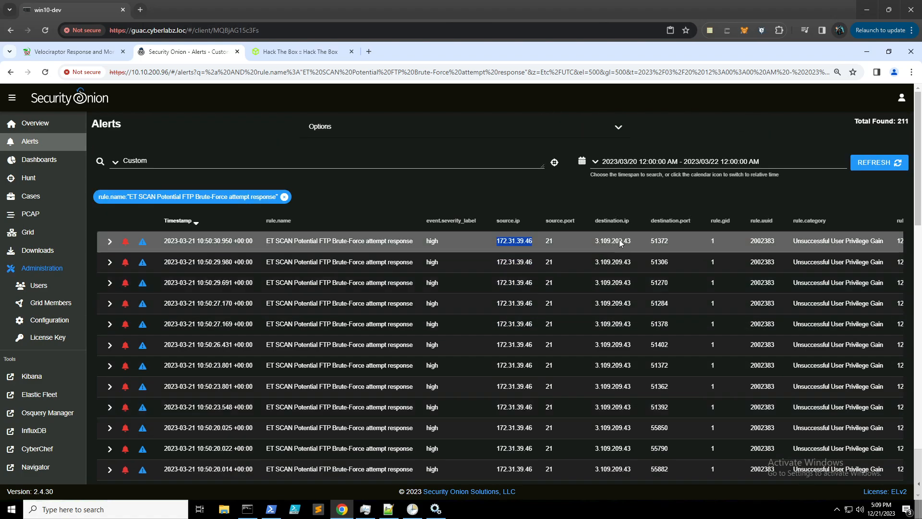
drag(637, 241, 595, 242)
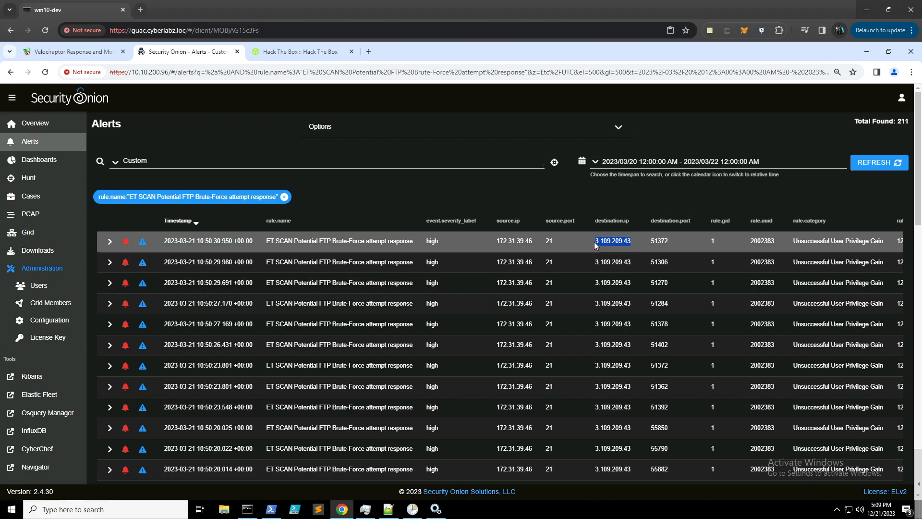
right_click(611, 242)
click(628, 252)
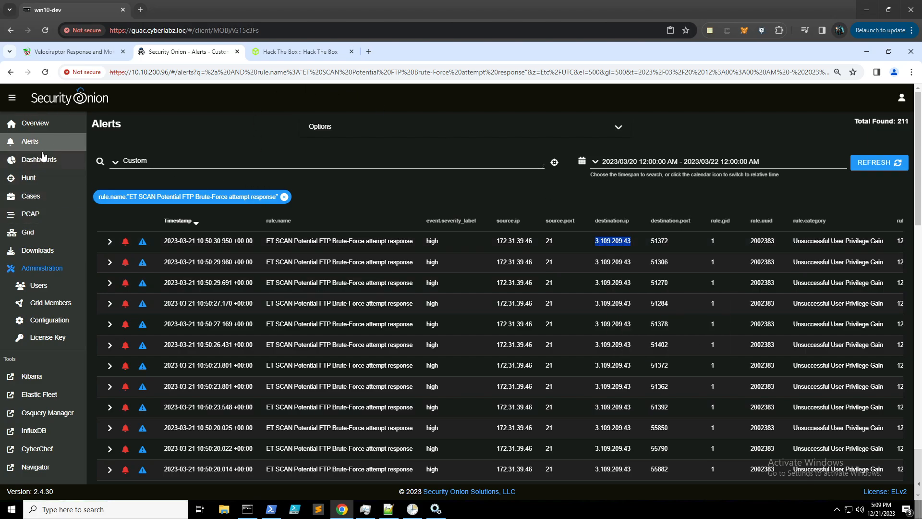
right_click(47, 180)
- In a new Hunt tab, search 2023/03/20–2023/03/22, returning 93,121 events from import-node
click(63, 186)
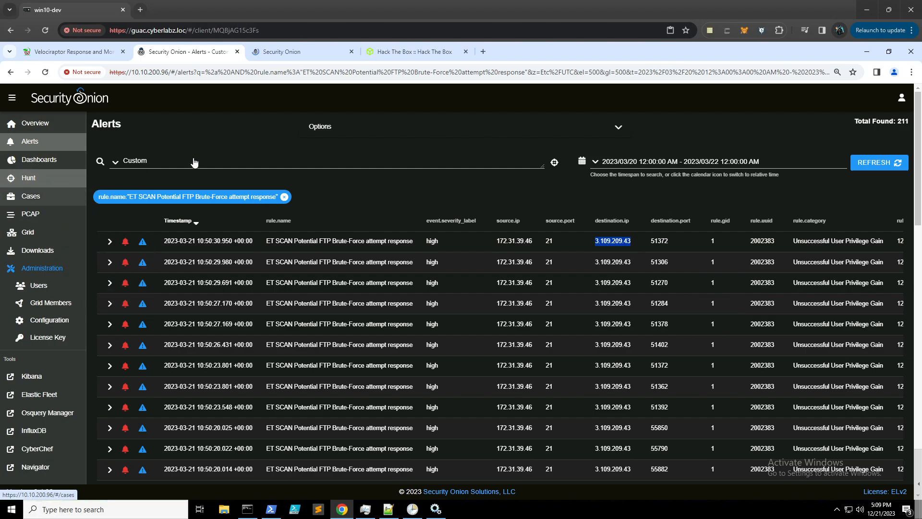
click(309, 53)
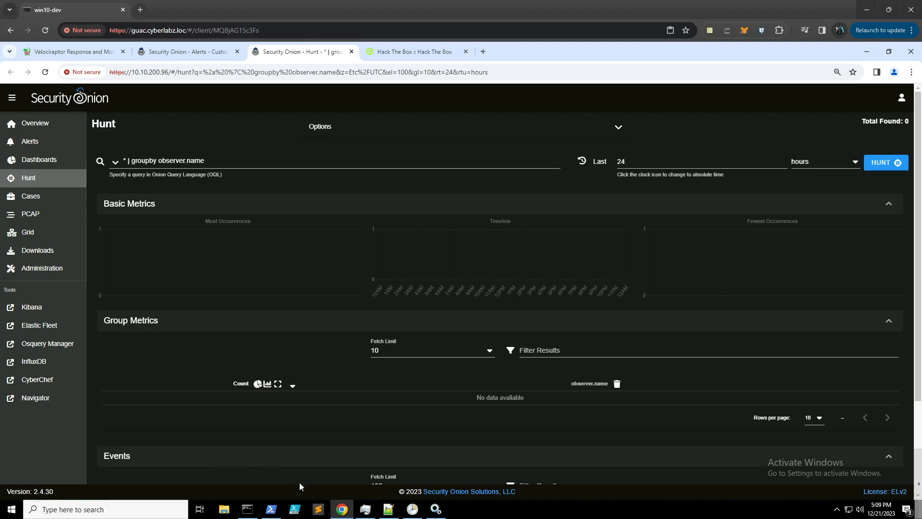
click(384, 513)
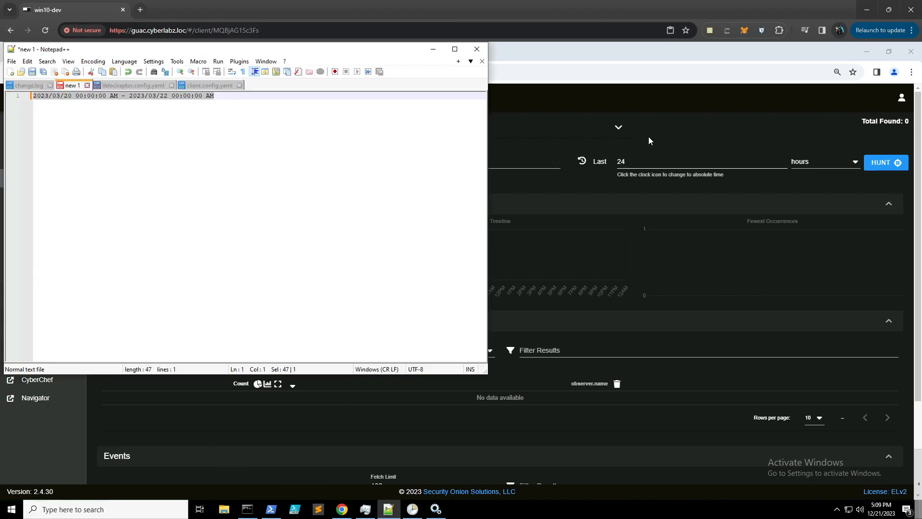
click(606, 164)
click(582, 161)
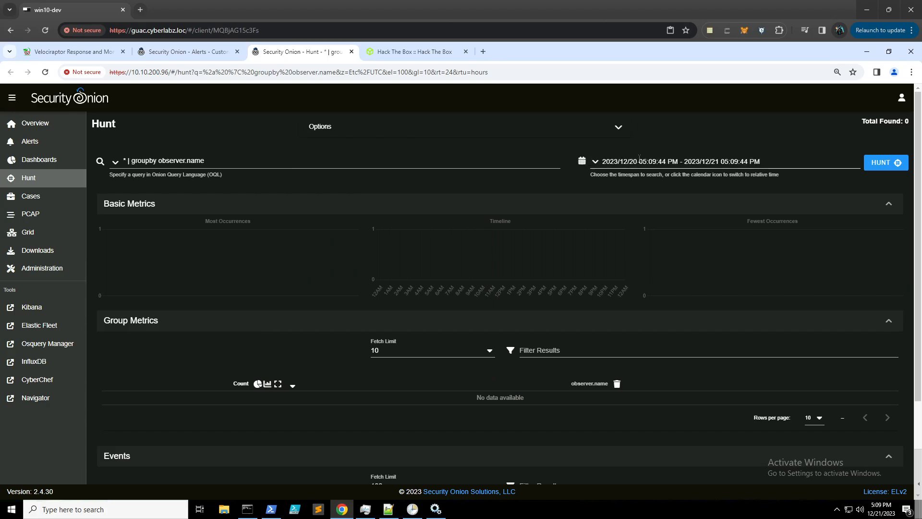
click(640, 158)
key(ctrl+v)
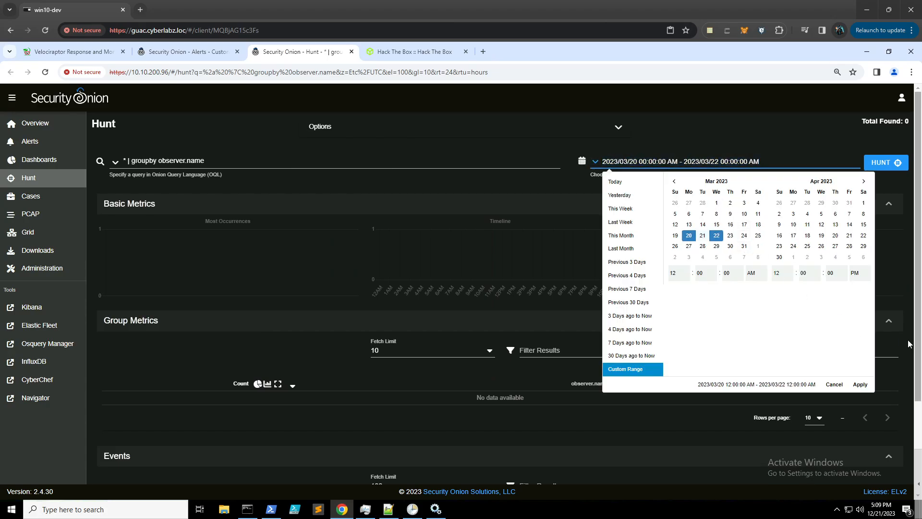
click(860, 384)
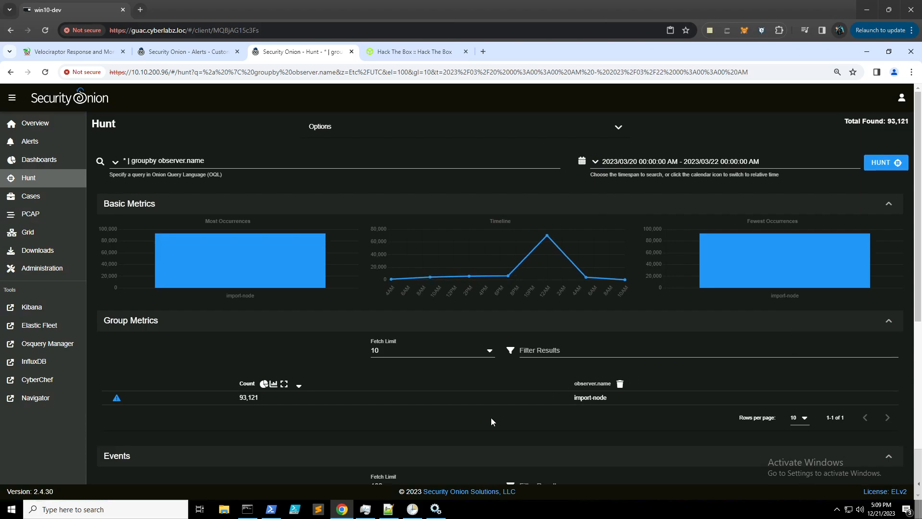
scroll(491, 417, down, 2)
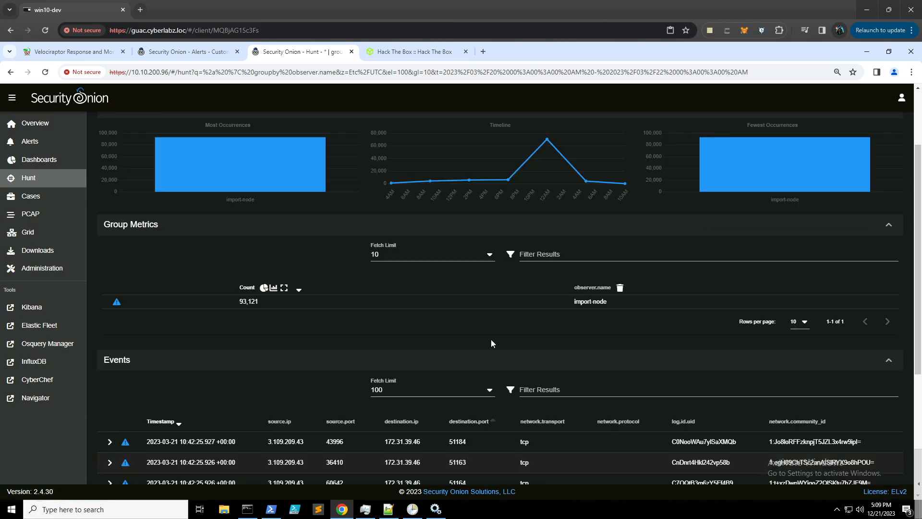
- Remove the observer.name grouping from the hunt results
click(619, 288)
scroll(243, 356, down, 2)
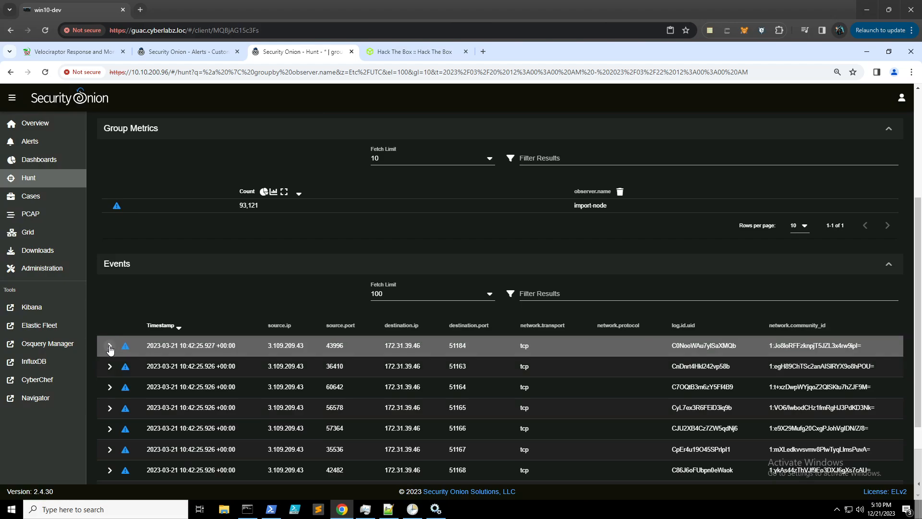
scroll(162, 298, up, 4)
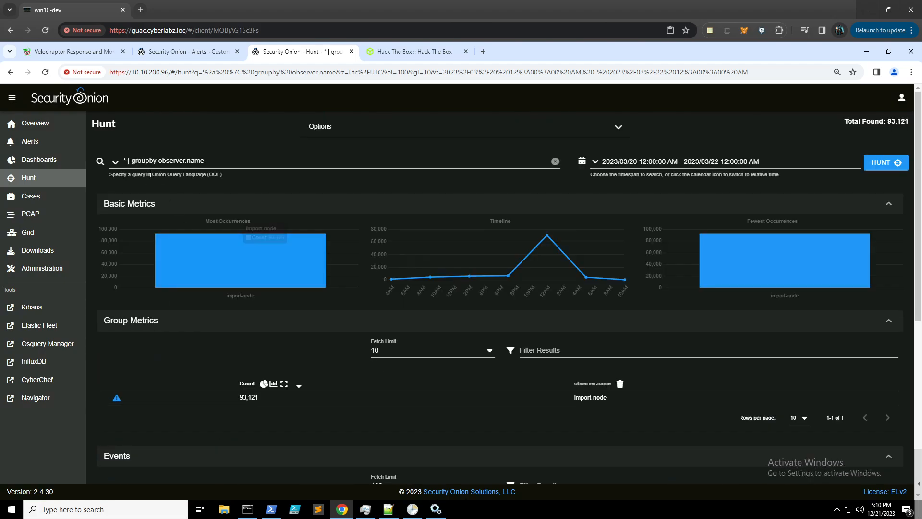
scroll(134, 271, down, 2)
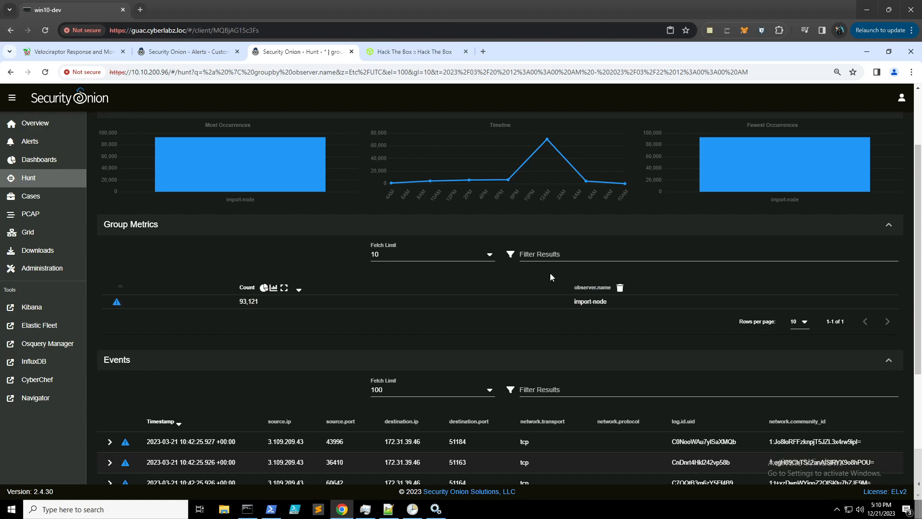
click(620, 287)
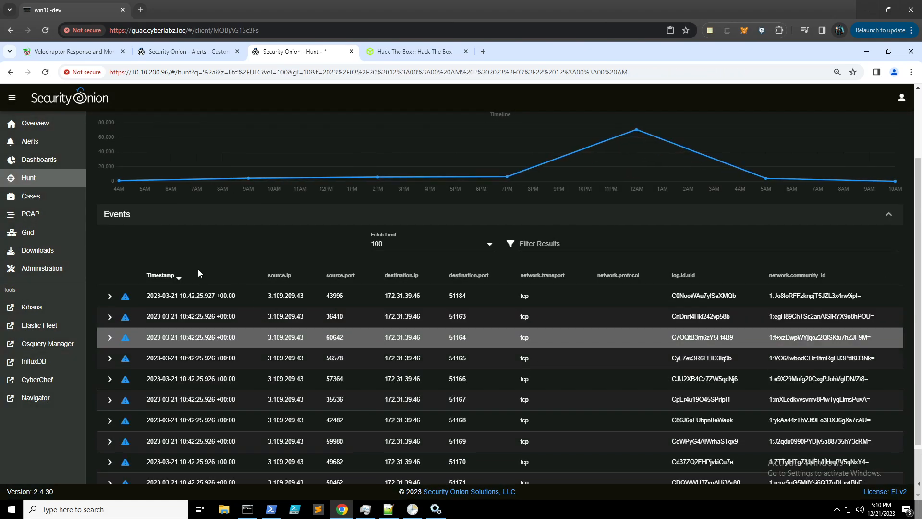
scroll(196, 260, up, 2)
scroll(174, 235, down, 1)
scroll(175, 235, down, 1)
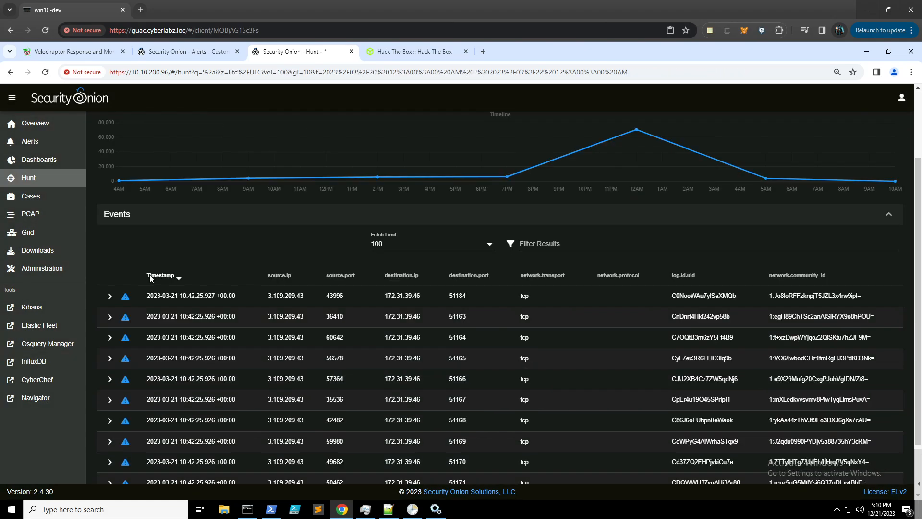
- Inspect the first event: a rejected connection from 3.109.209.43 (Mumbai, India) to 172.31.39.46:51184
click(110, 297)
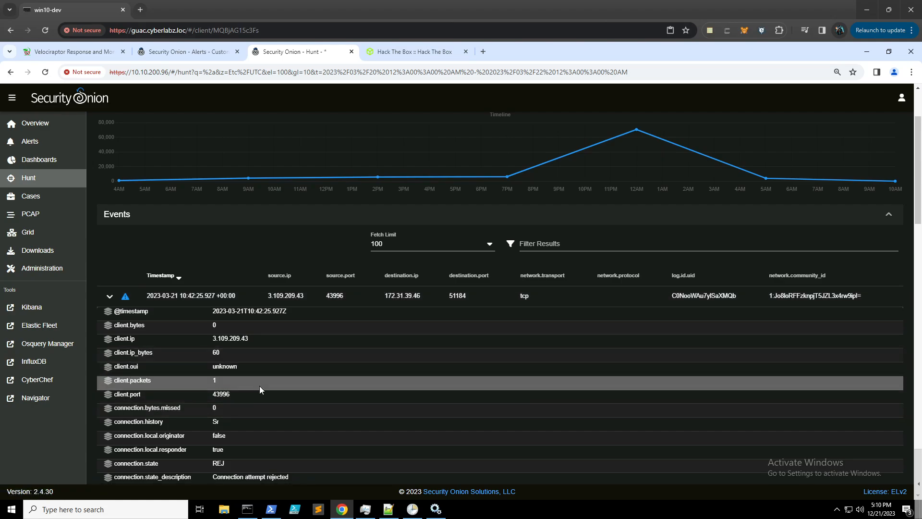
scroll(260, 386, down, 5)
scroll(260, 377, down, 6)
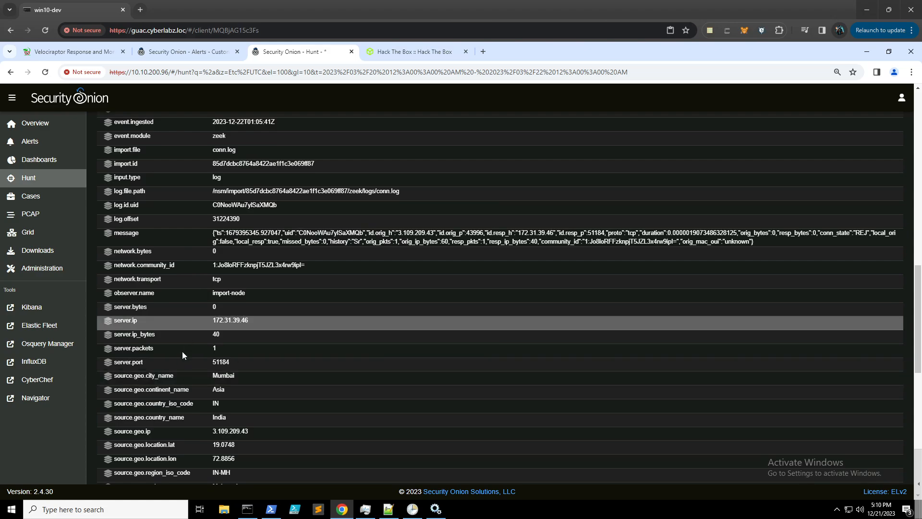
scroll(157, 389, down, 2)
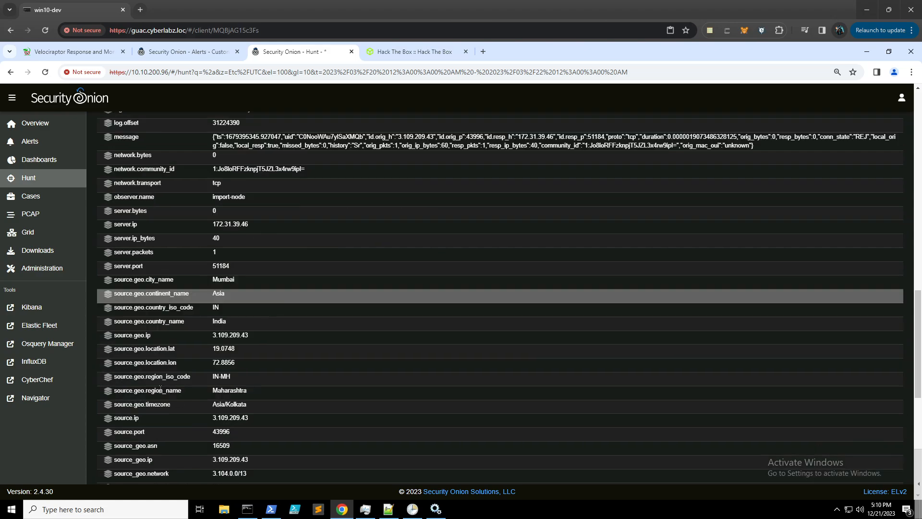
click(108, 420)
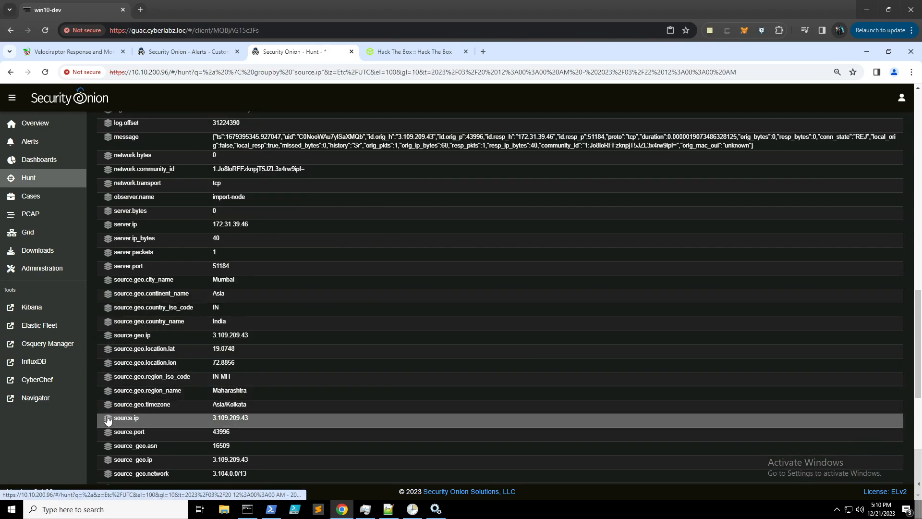
scroll(161, 273, up, 3)
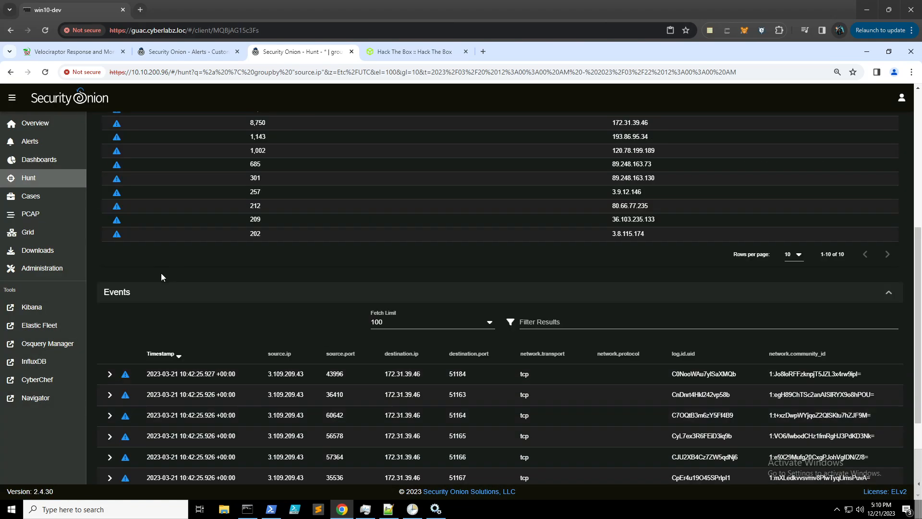
scroll(160, 273, up, 2)
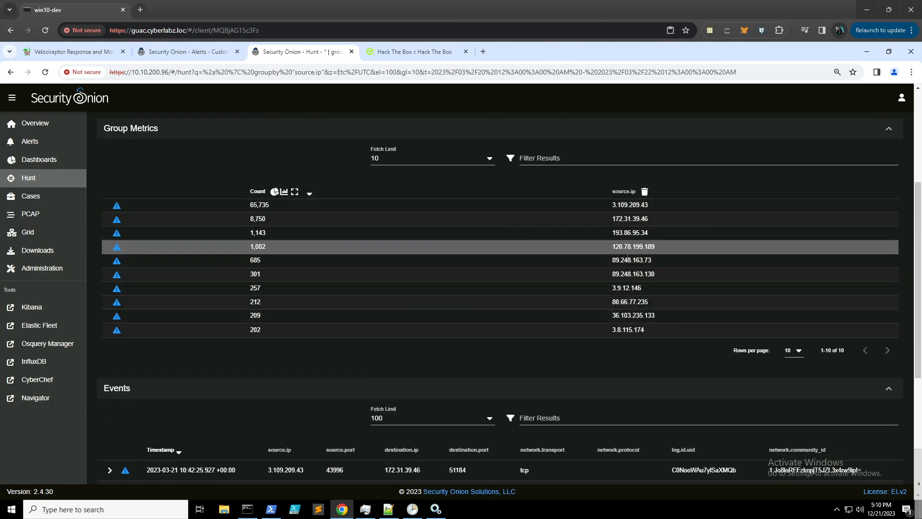
click(631, 205)
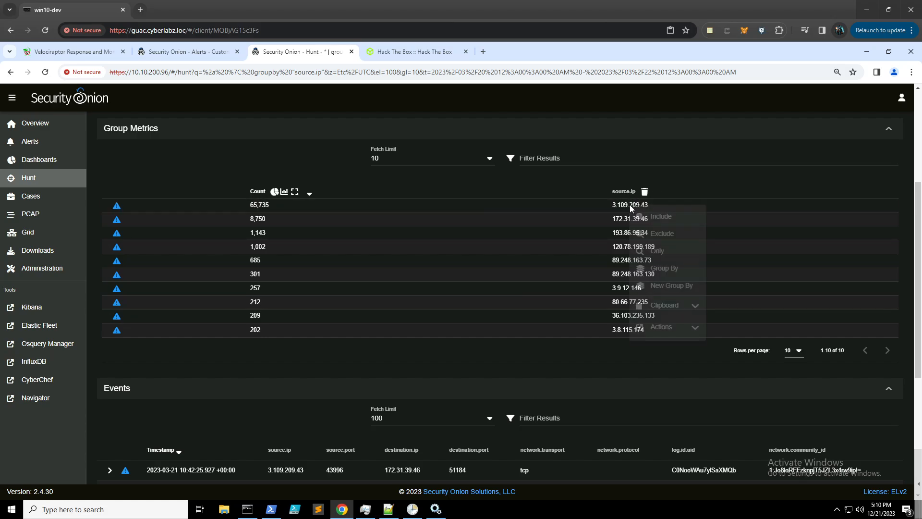
click(661, 217)
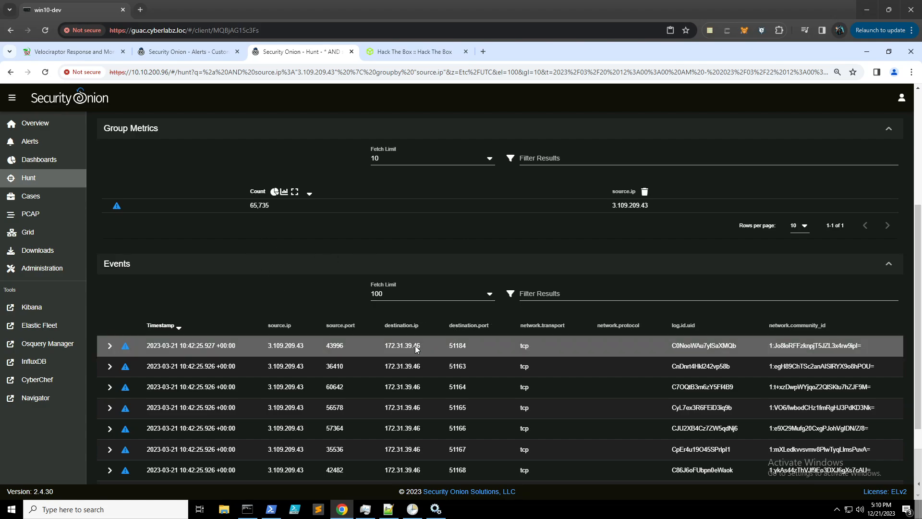
drag(420, 346, 389, 347)
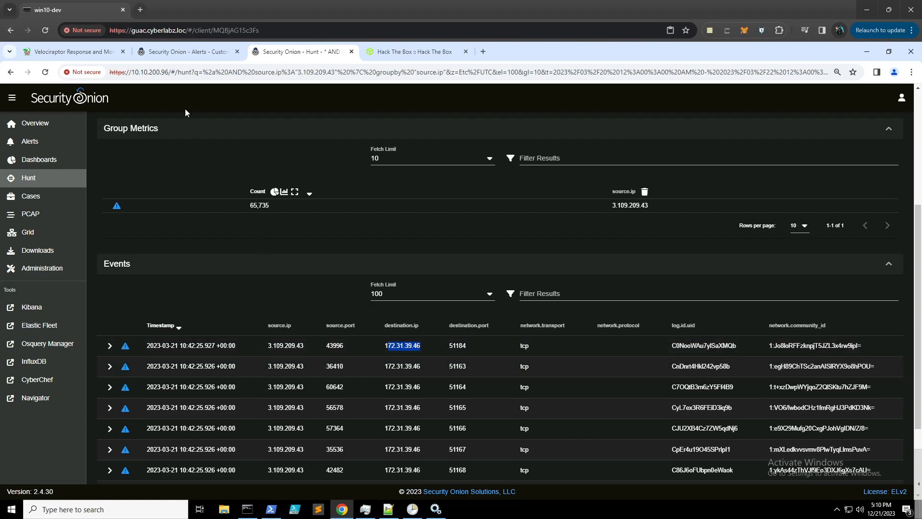
click(188, 51)
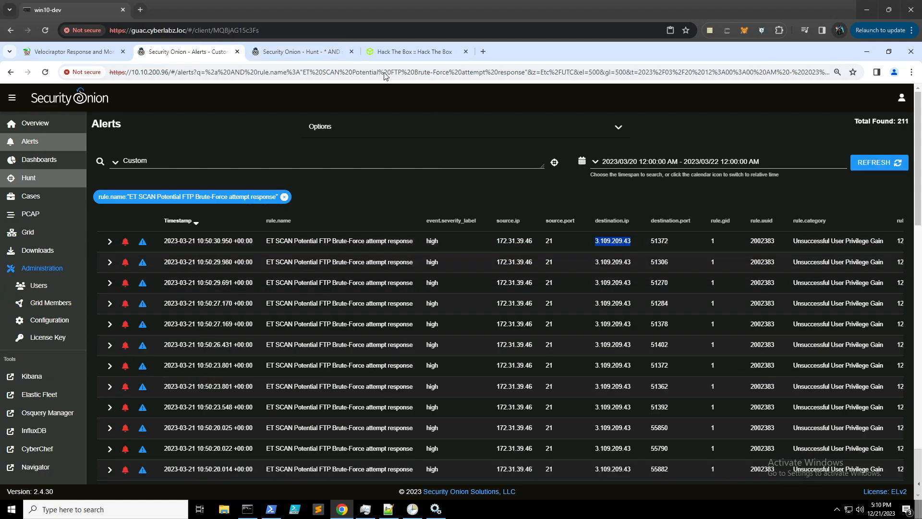
click(301, 54)
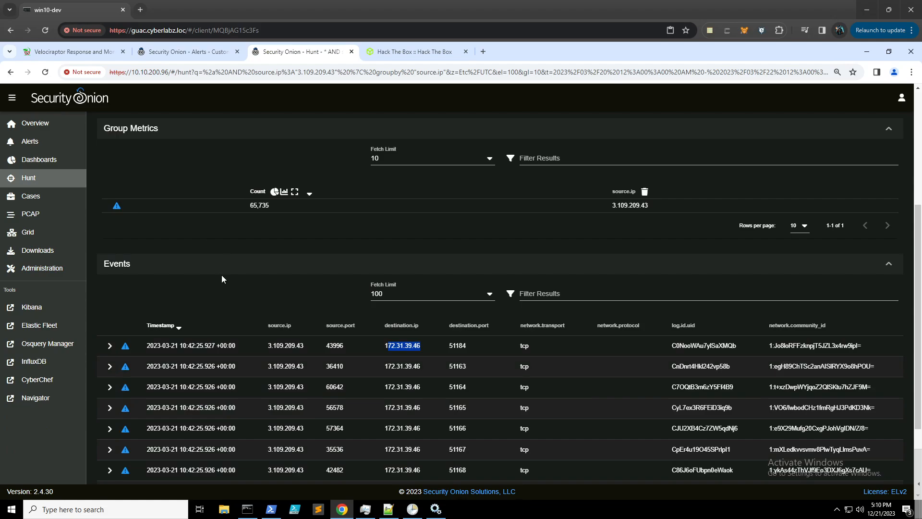
scroll(221, 274, down, 2)
- Add destination.ip to the hunt grouping for traffic from 3.109.209.43
click(193, 255)
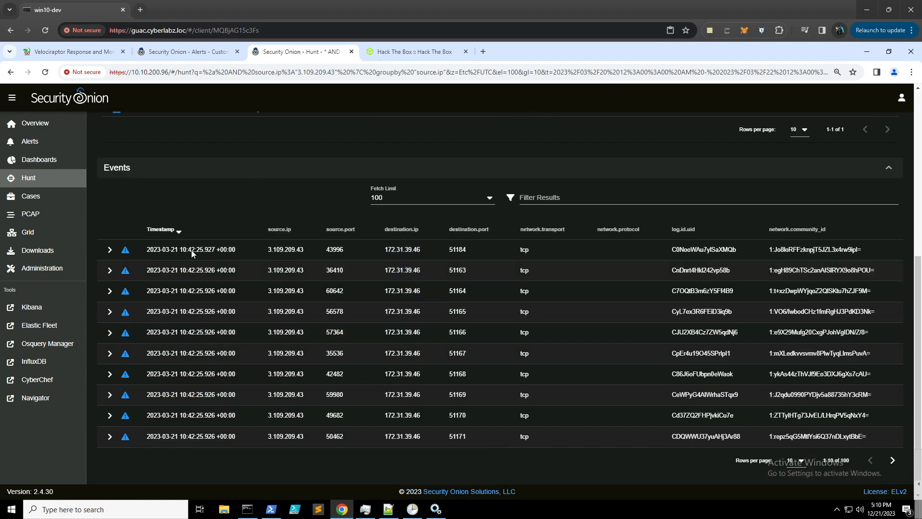
click(109, 250)
scroll(131, 329, down, 6)
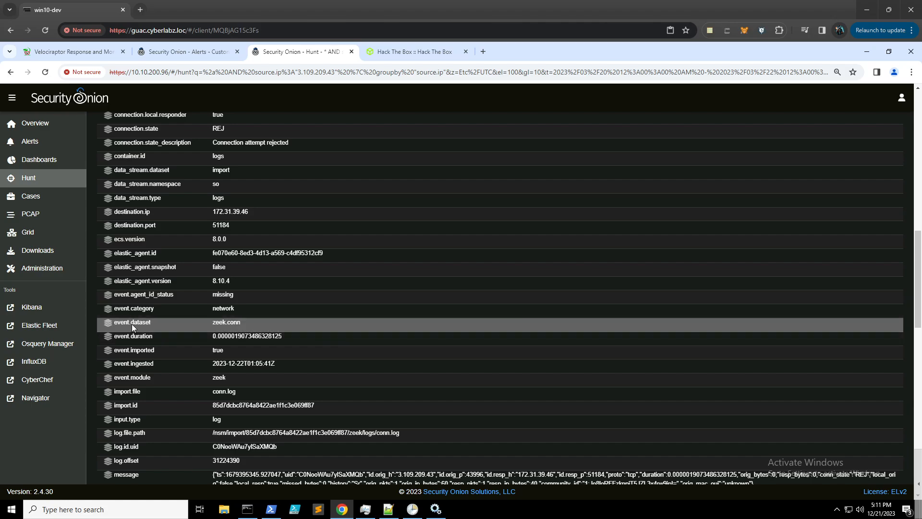
scroll(131, 330, up, 4)
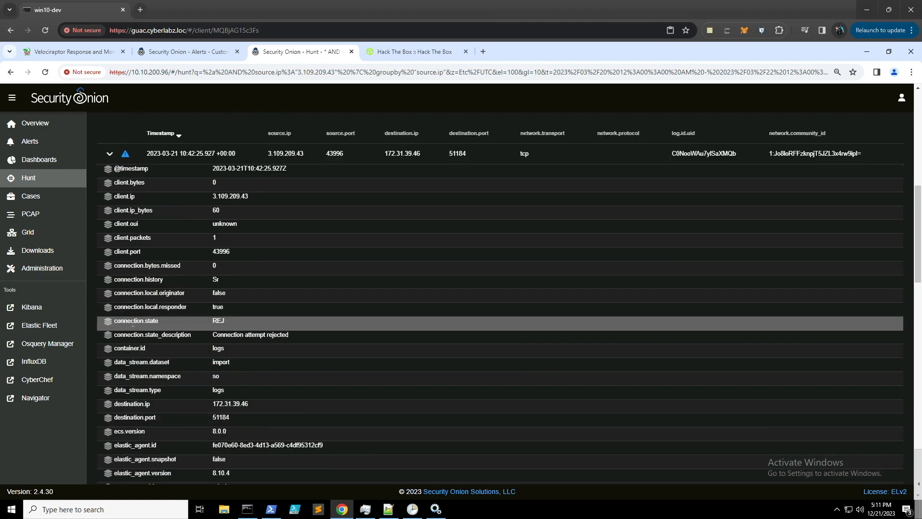
click(108, 405)
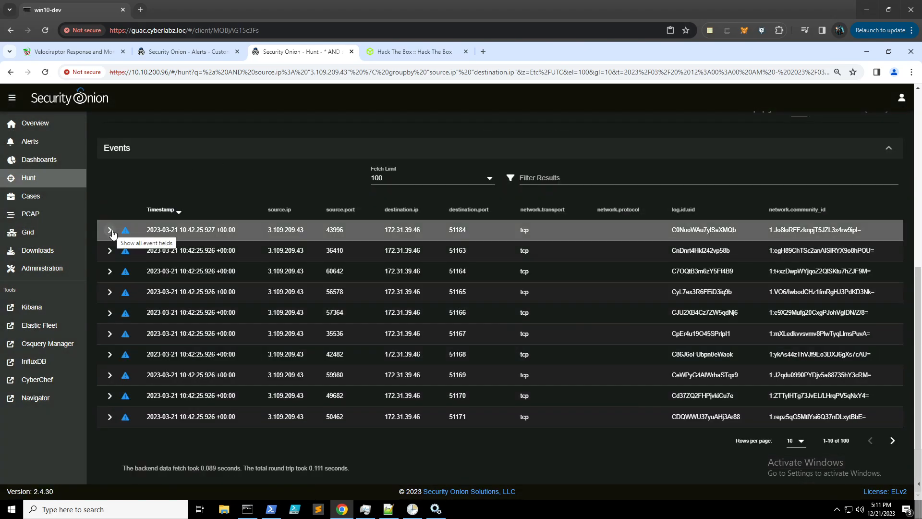
- Expand the first event again, a rejected zeek.conn connection to port 51184
scroll(141, 217, up, 3)
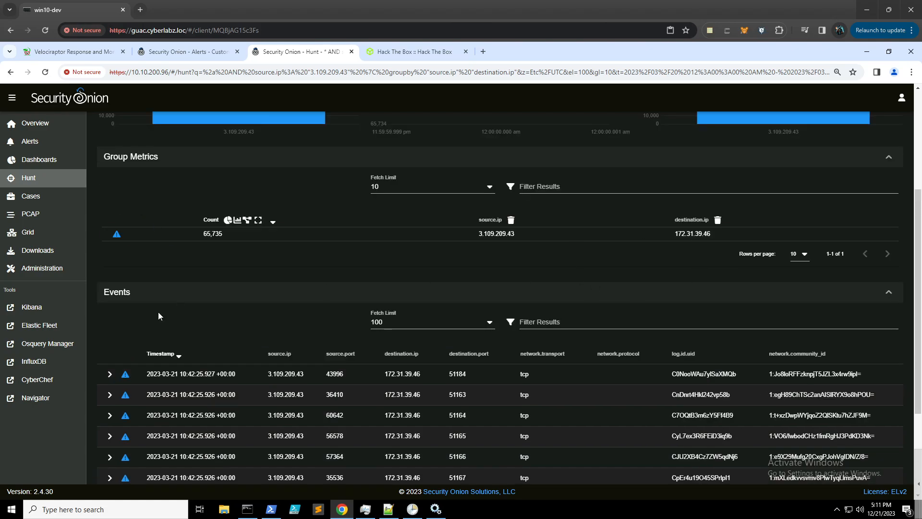
scroll(159, 315, down, 2)
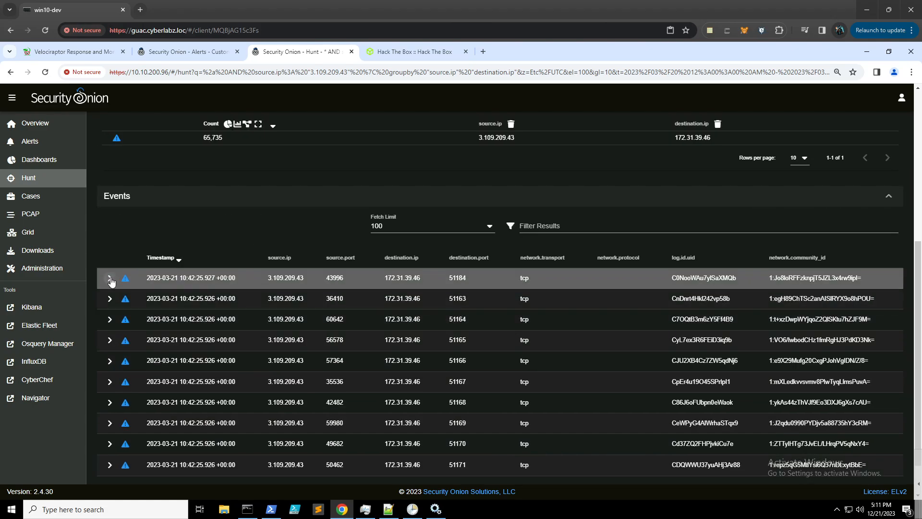
click(110, 279)
scroll(148, 306, down, 2)
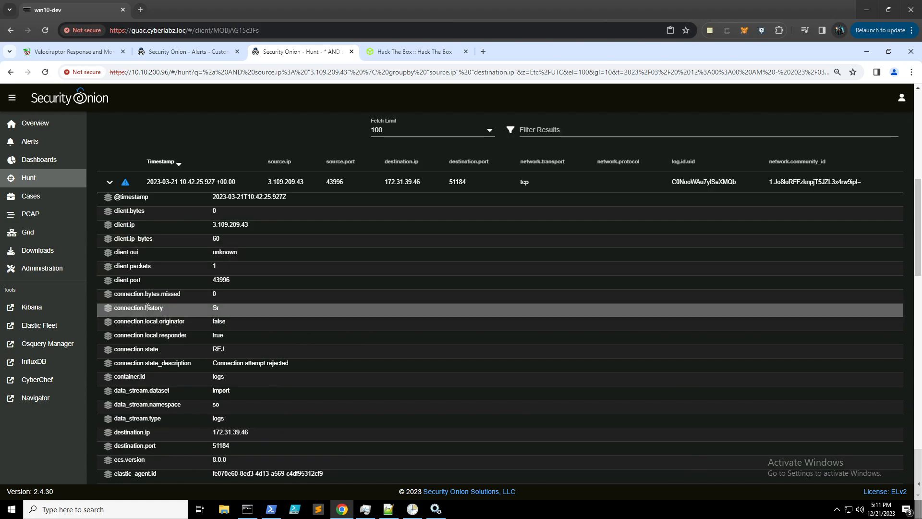
scroll(145, 307, down, 2)
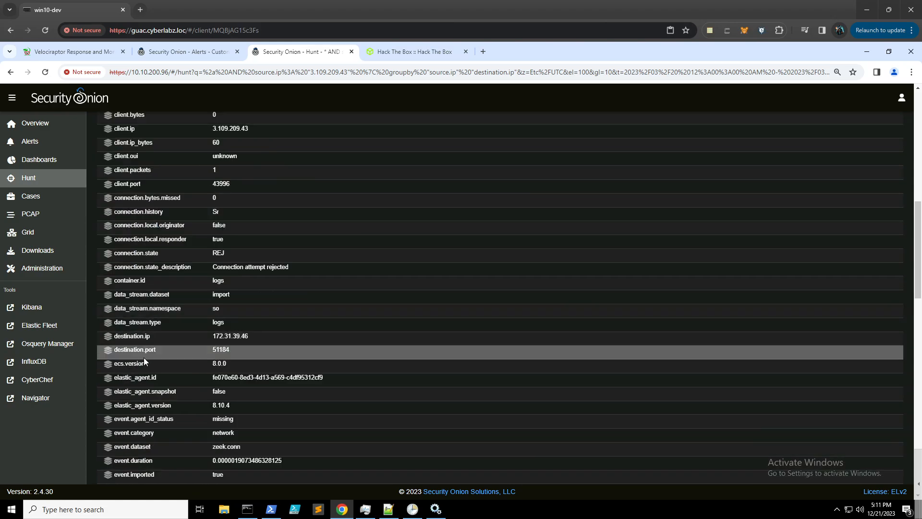
- Add destination.port to the grouping and sort the rows by port ascending
click(110, 356)
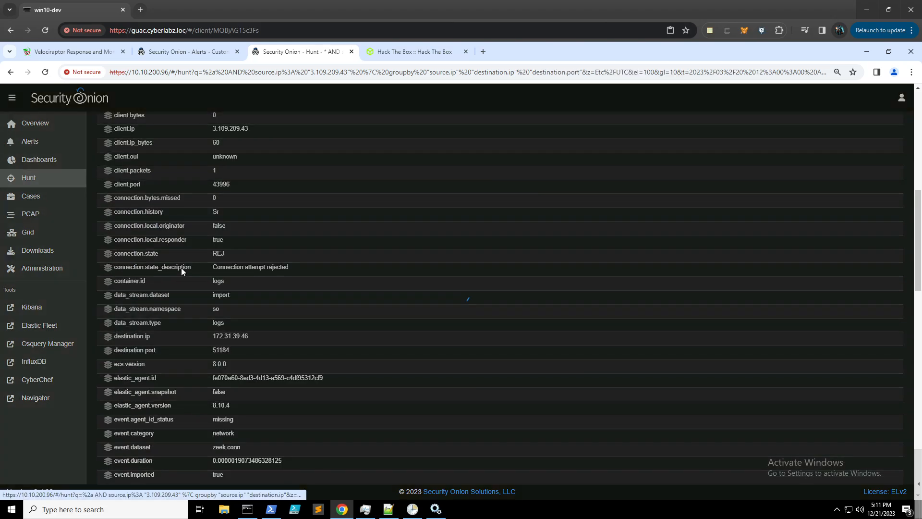
scroll(178, 274, up, 3)
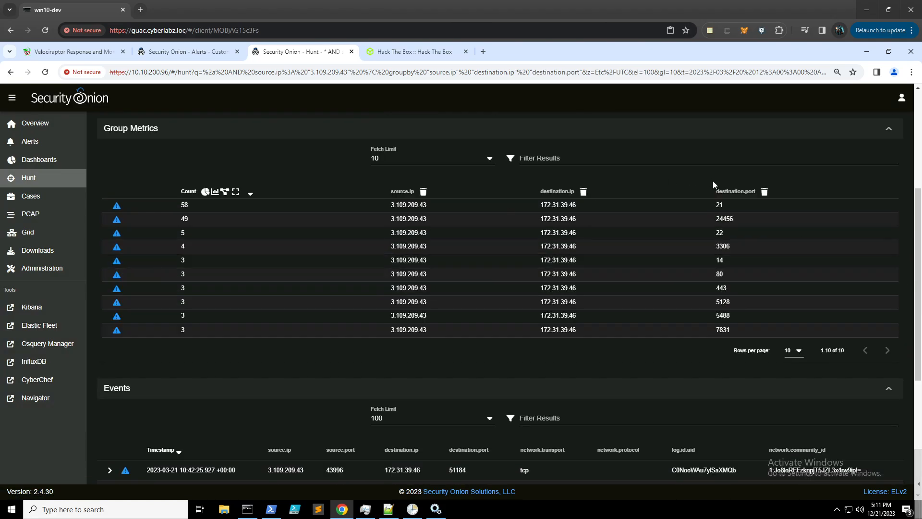
click(735, 192)
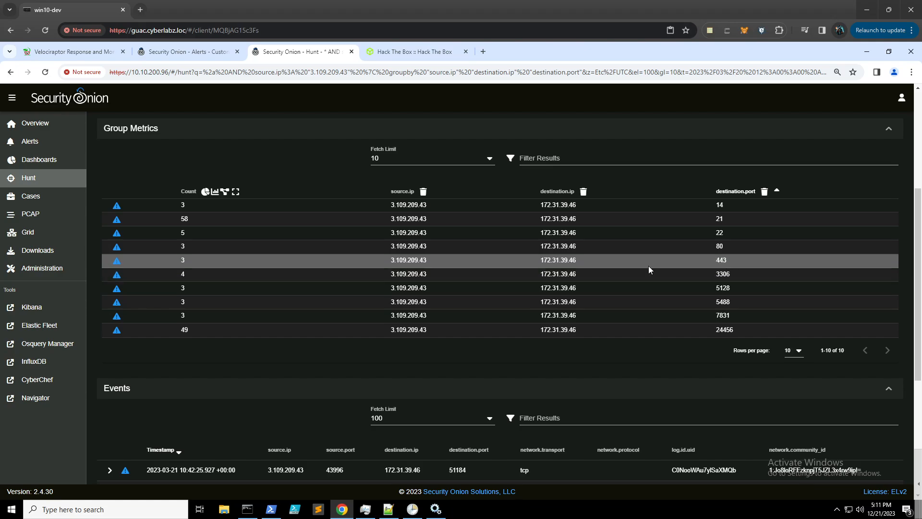
click(419, 53)
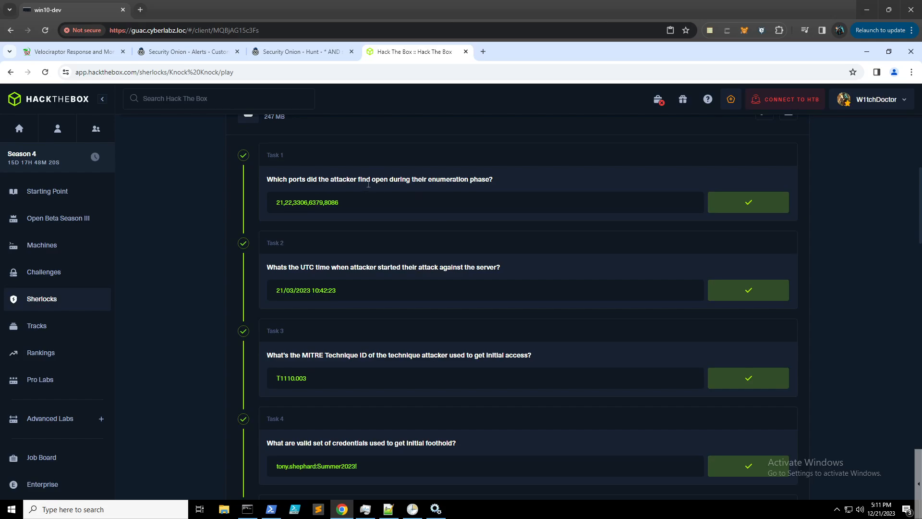
click(301, 50)
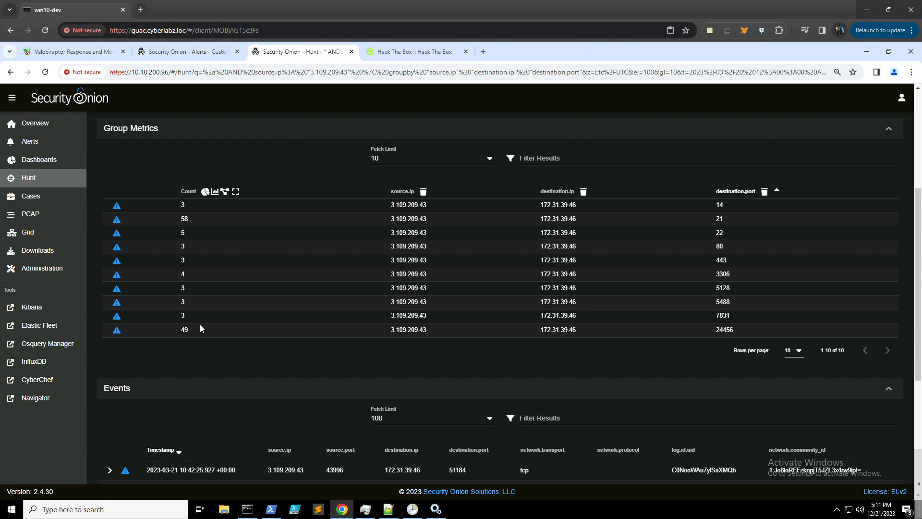
- Group also by connection.state_description, giving 20 rows; port 21 shows 50 normal completions
scroll(220, 367, down, 1)
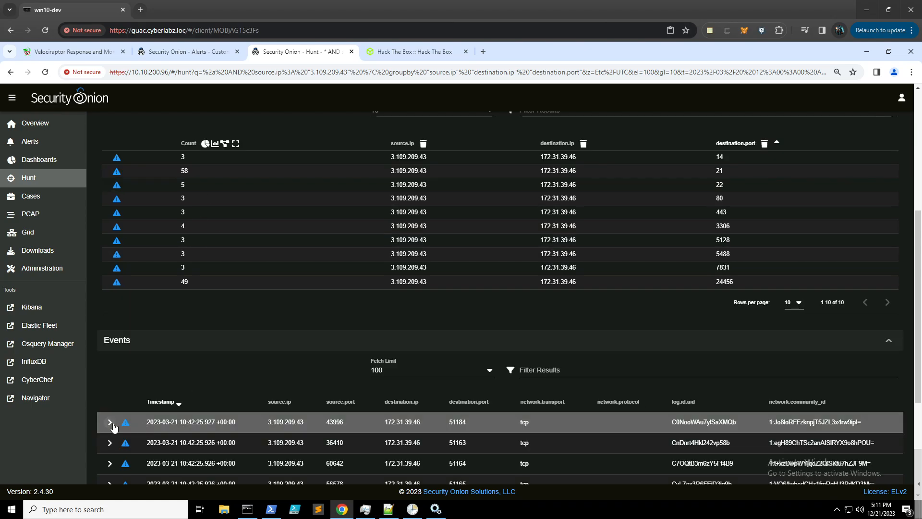
click(110, 421)
scroll(149, 347, down, 5)
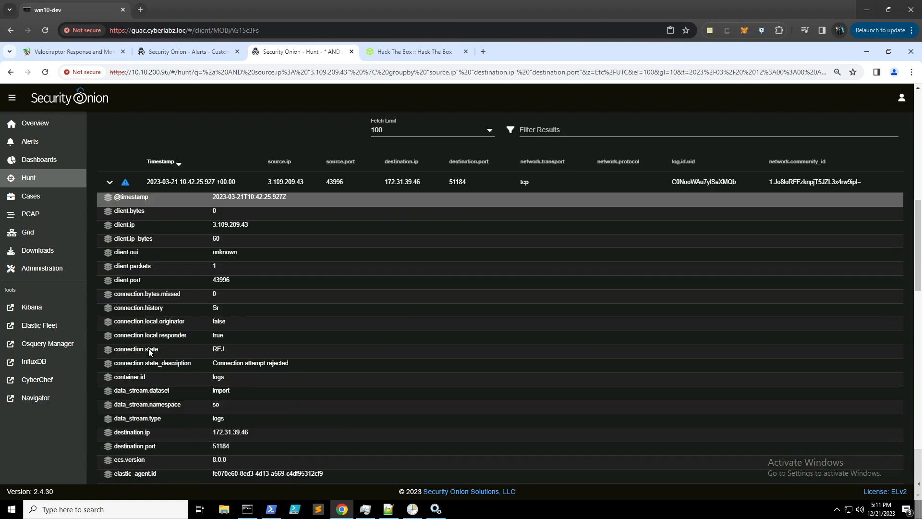
click(108, 363)
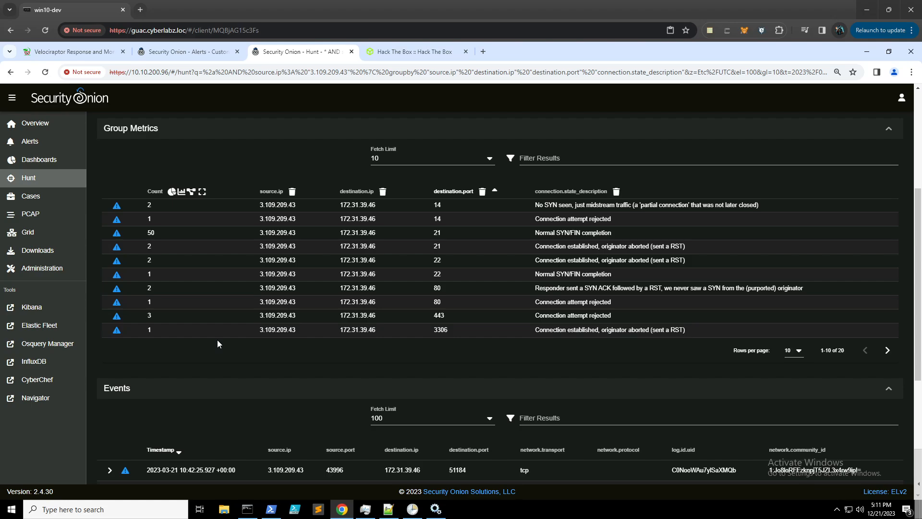
- Include only 'Connection established, originator aborted (sent a RST)', leaving ports 21, 22, 3306, 6379, 8086, 24456
click(609, 247)
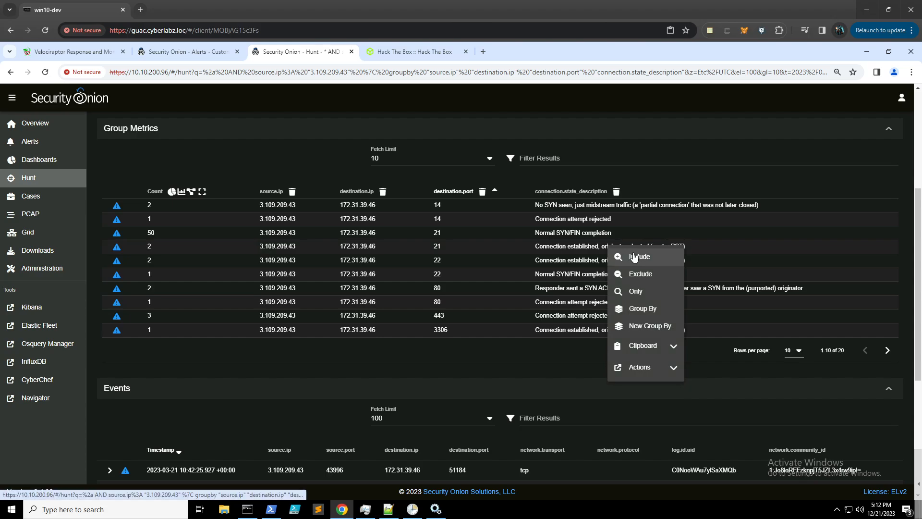
click(635, 256)
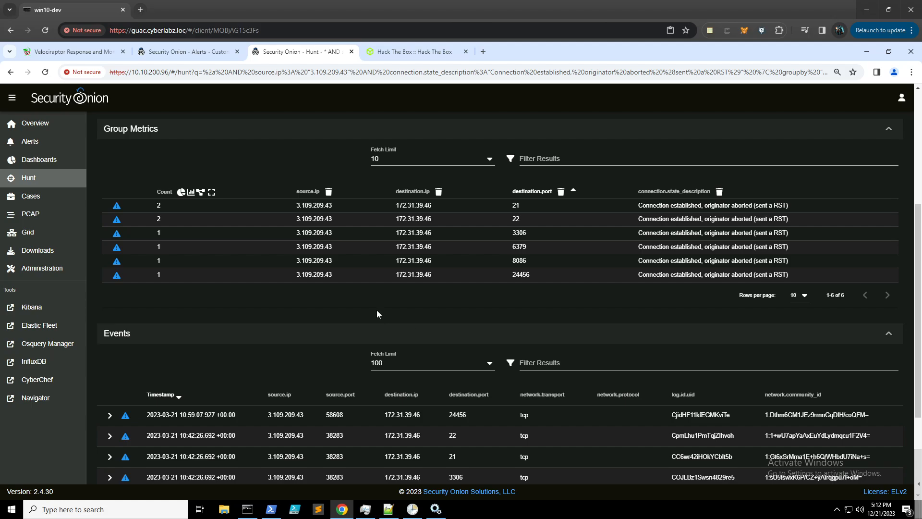
scroll(378, 311, up, 1)
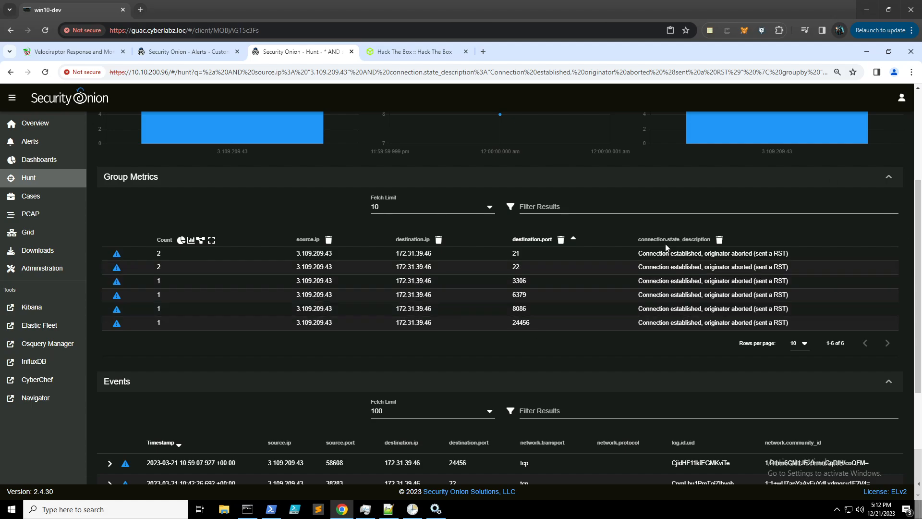
- Select the hunt query, check saved queries, then view the Knock Knock task answers
scroll(469, 330, up, 3)
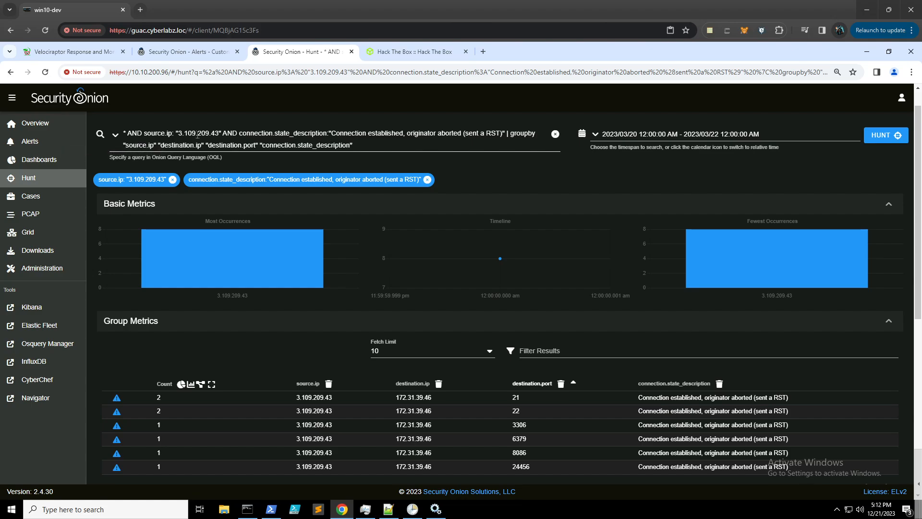
drag(379, 144, 124, 132)
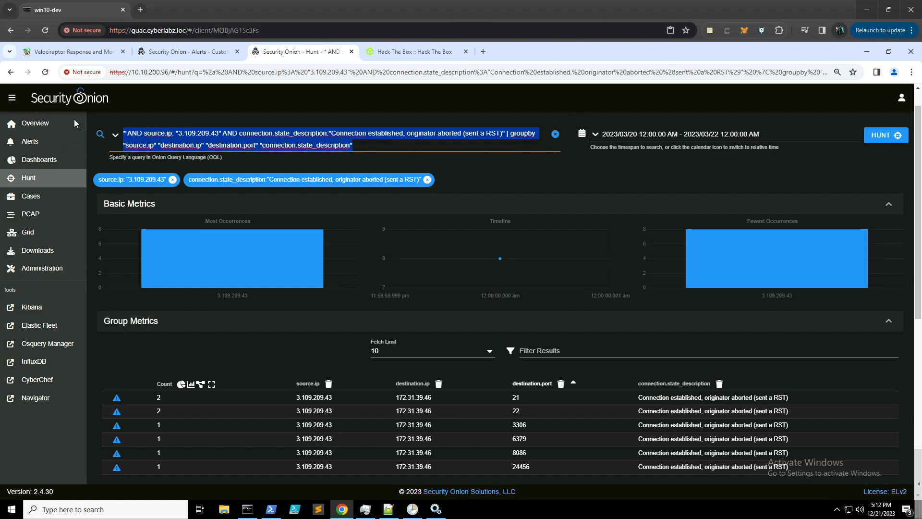
click(115, 135)
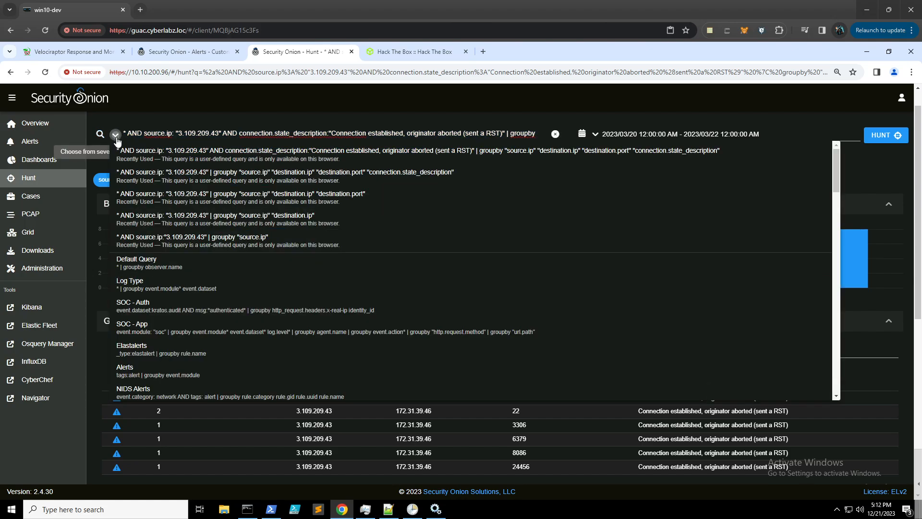
click(115, 135)
scroll(482, 363, down, 1)
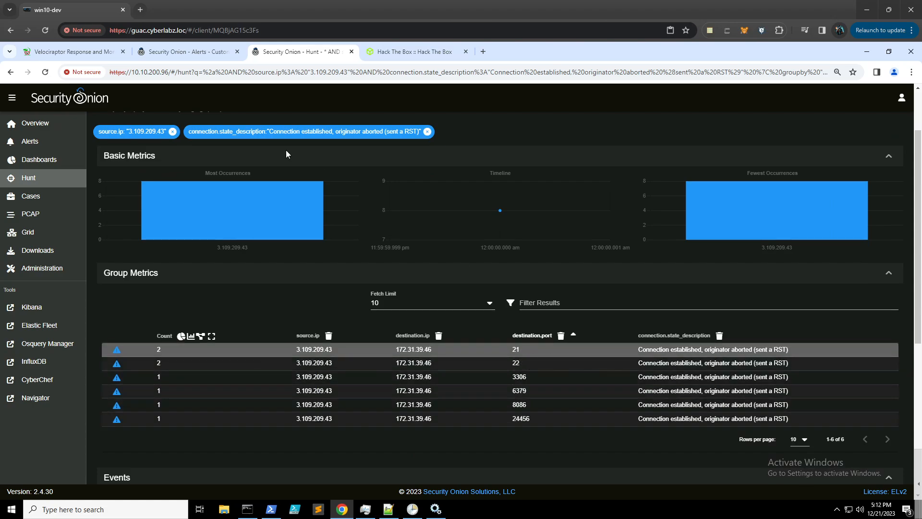
click(387, 53)
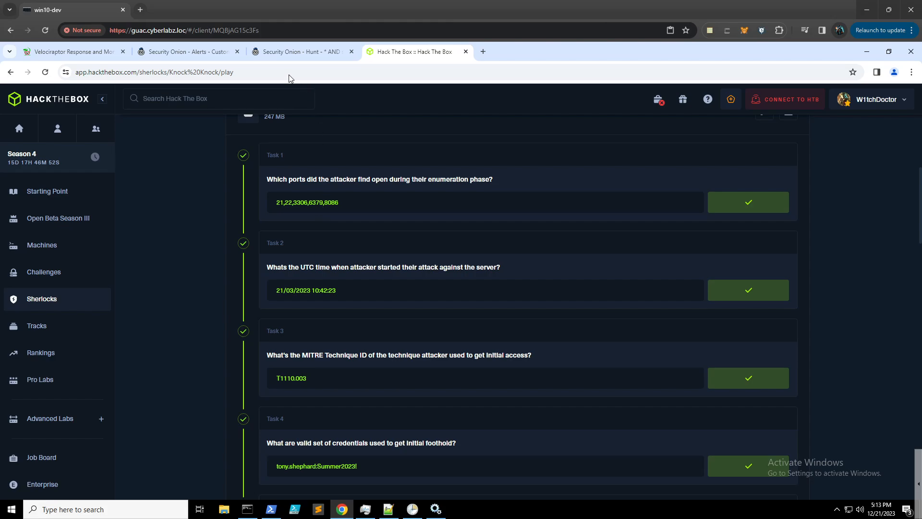
- Compare Task 1's answer (21,22,3306,6379,8086) with the hunt's six RST-aborted ports
click(306, 53)
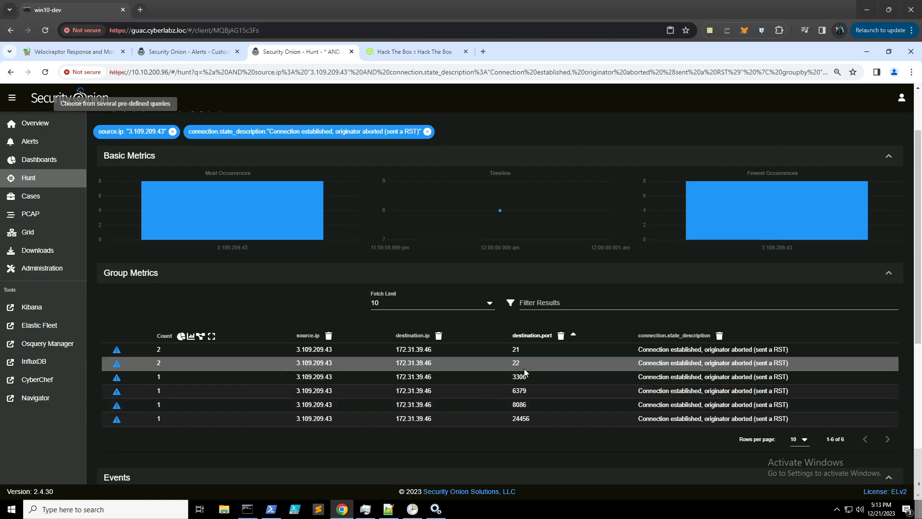
click(394, 52)
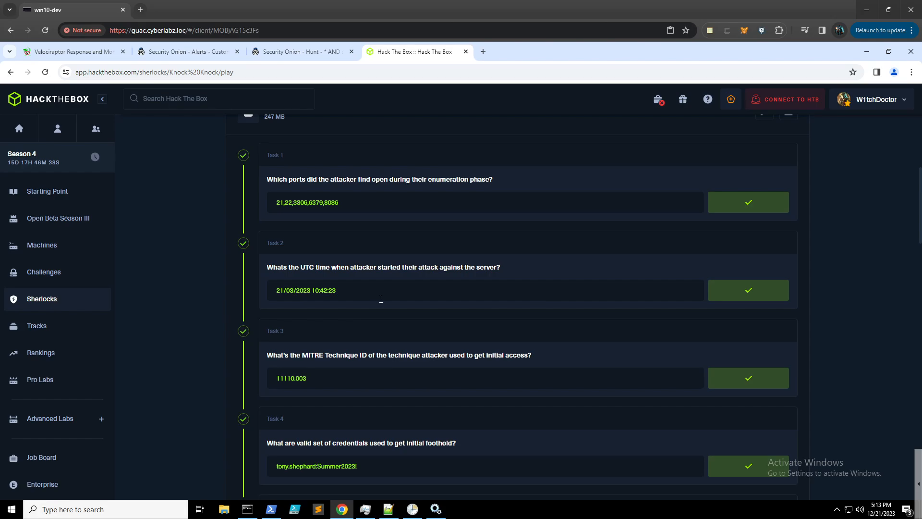
click(308, 52)
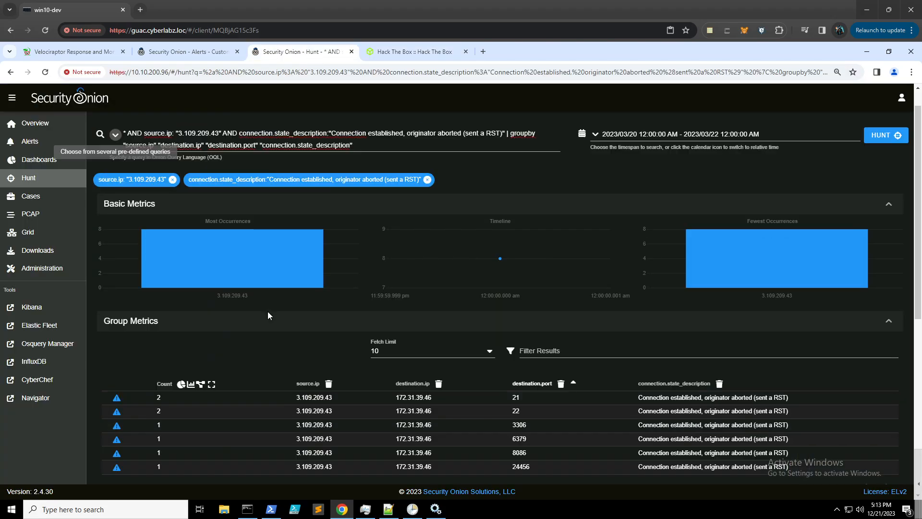
scroll(236, 388, down, 5)
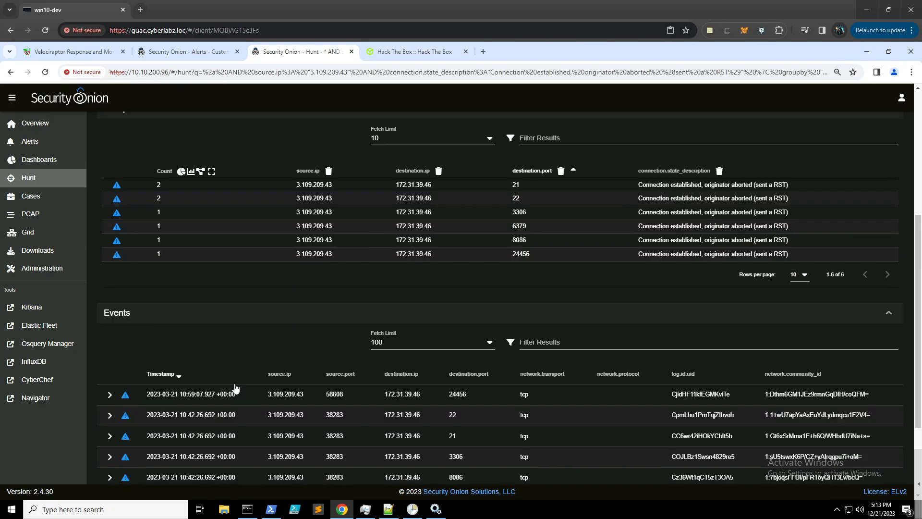
click(109, 394)
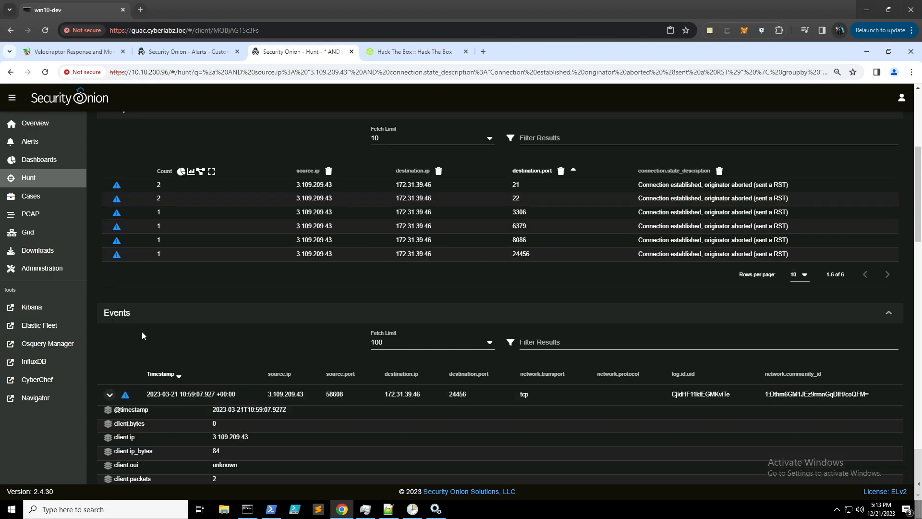
scroll(140, 336, down, 2)
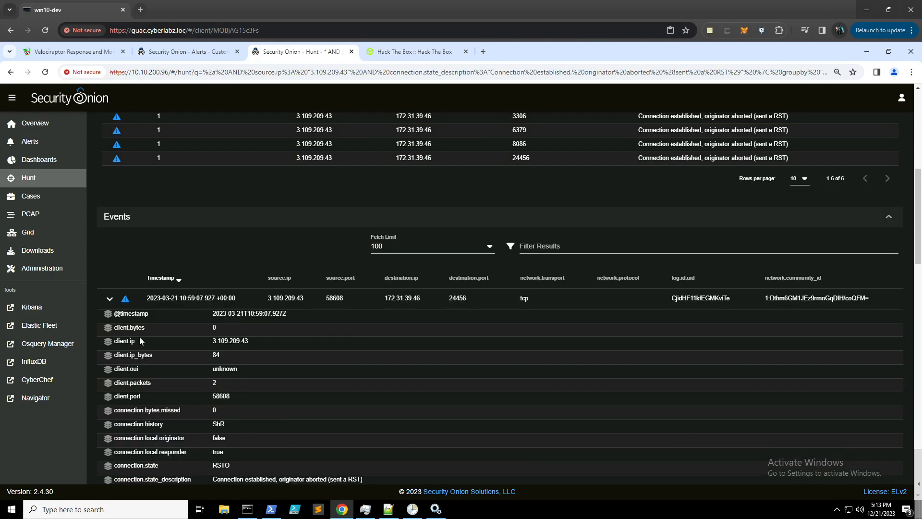
click(110, 315)
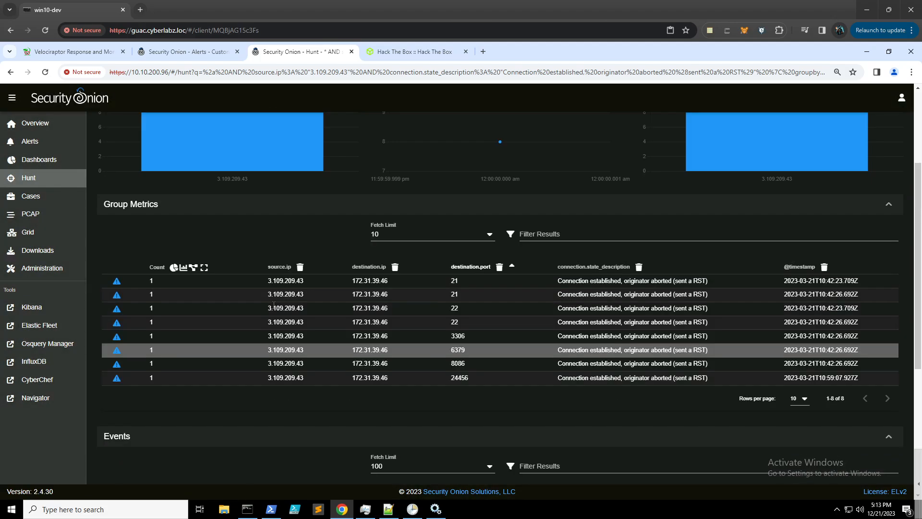
scroll(290, 307, up, 2)
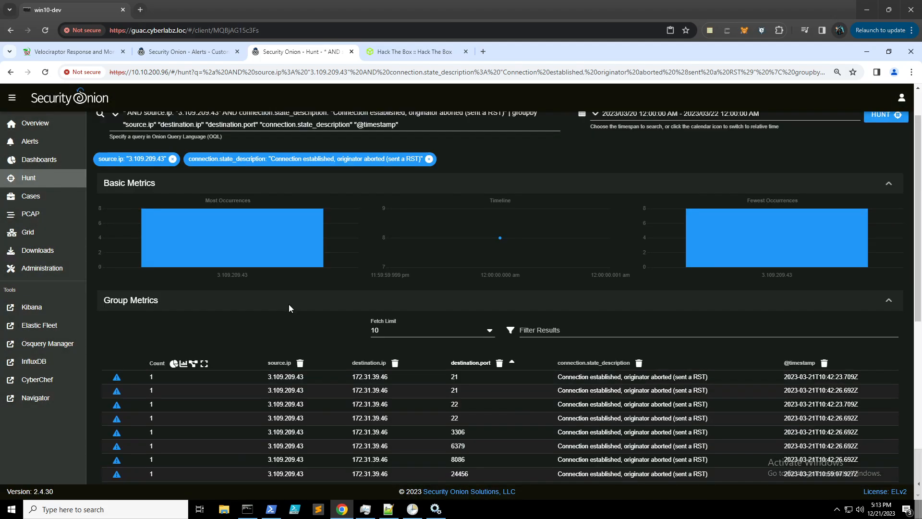
drag(399, 125, 355, 127)
key(ctrl+c)
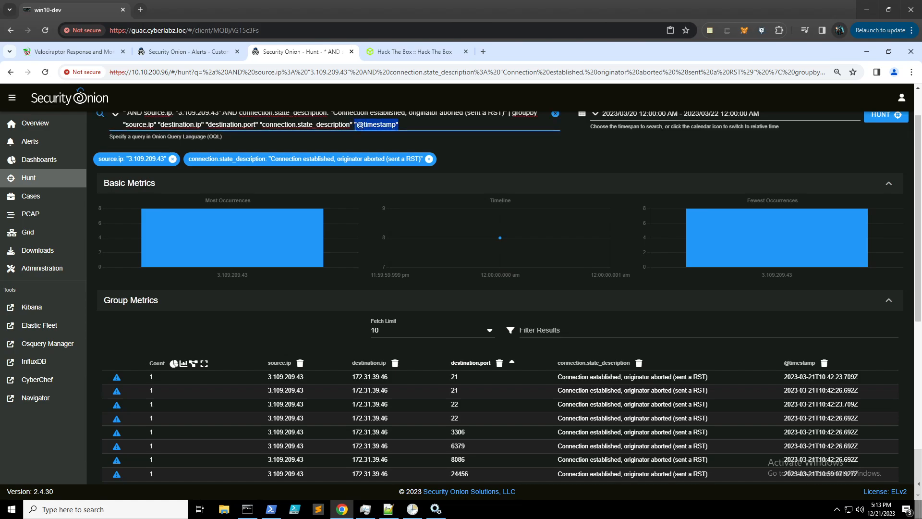
key(BackSpace)
key(BackSpace)
key(BackSpace)
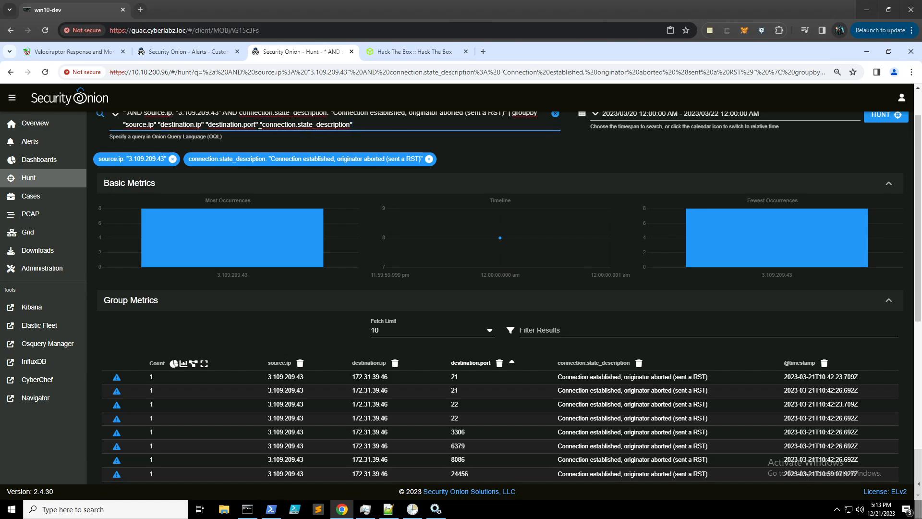
click(207, 124)
key(ctrl+v)
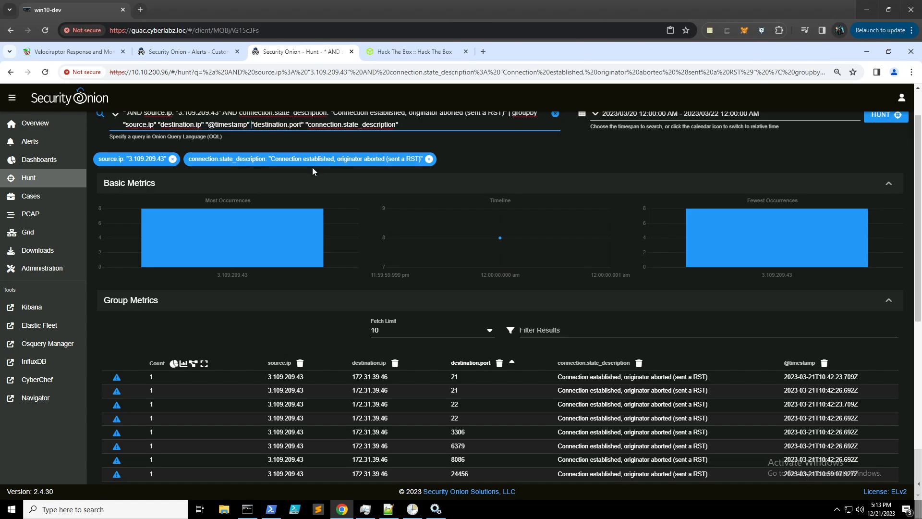
key(Return)
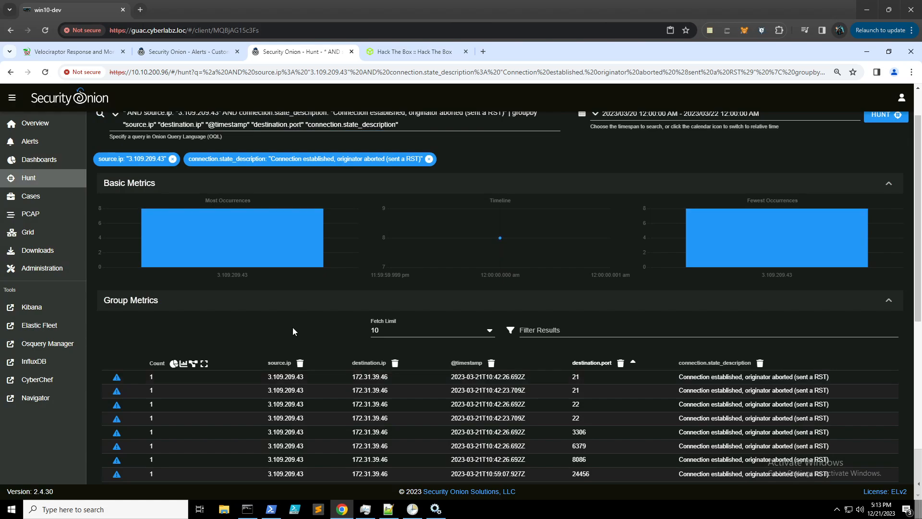
scroll(293, 326, down, 2)
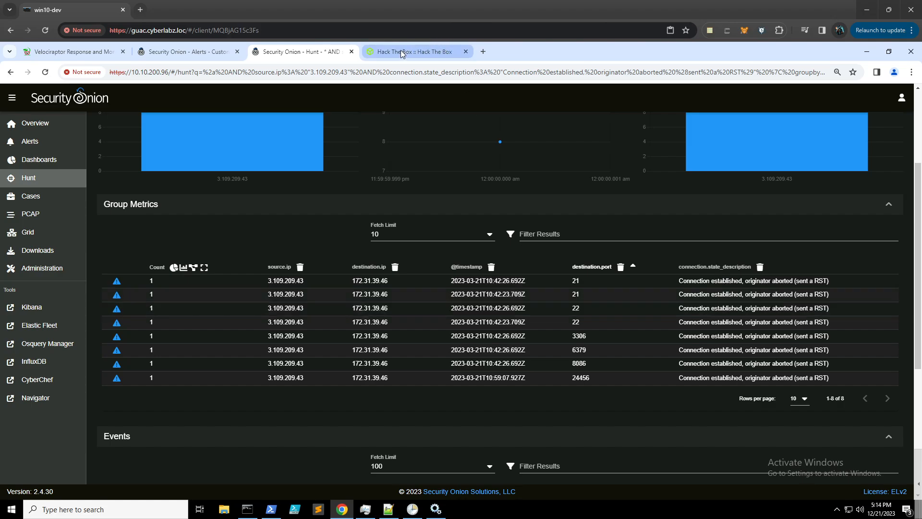
mouse_move(401, 54)
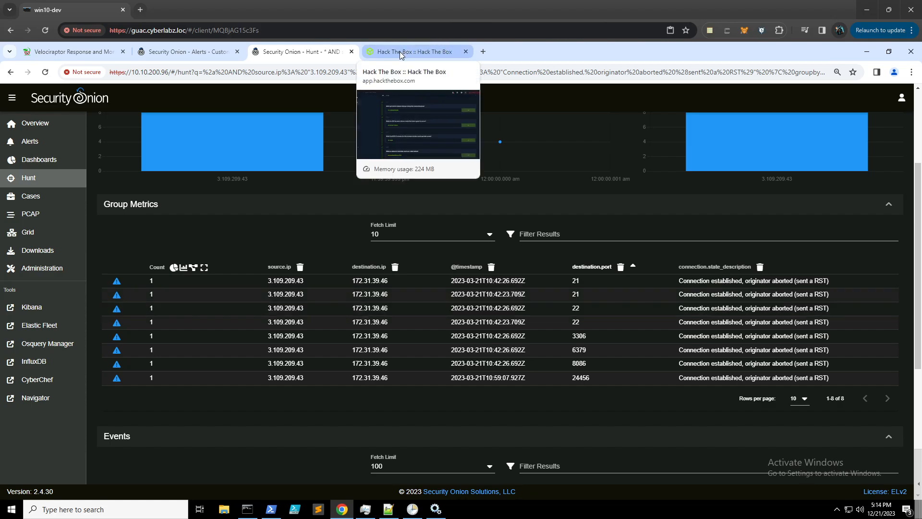
click(402, 53)
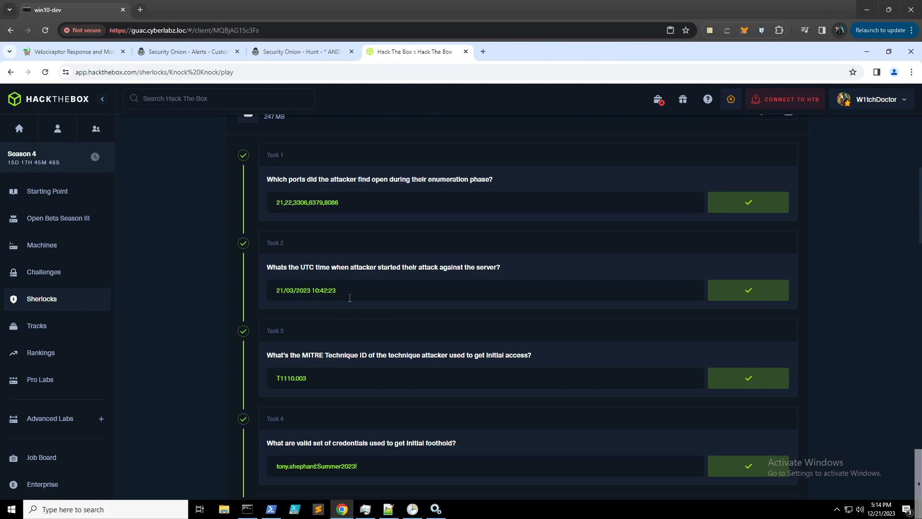
click(298, 52)
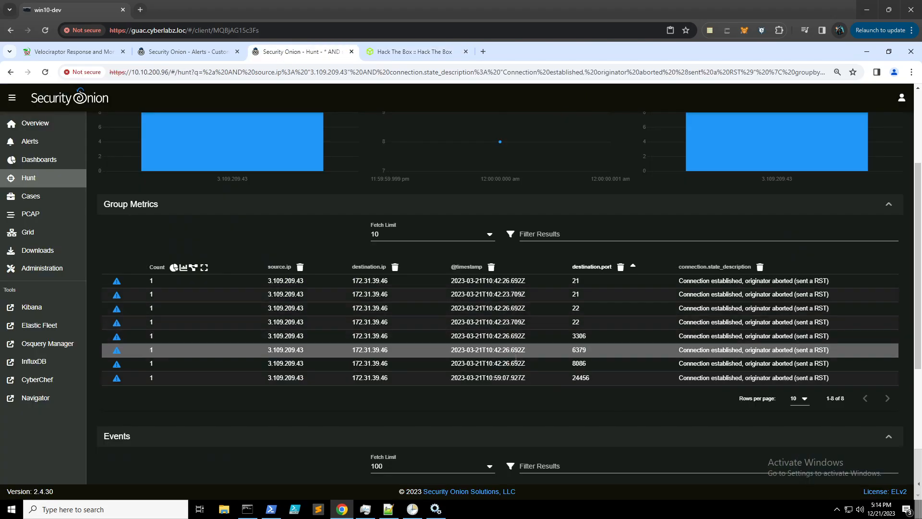
click(476, 268)
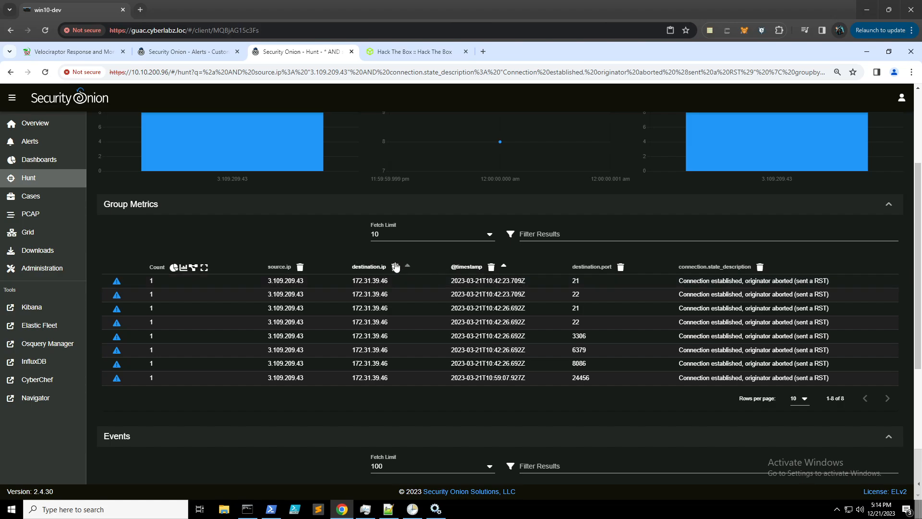
- Review the timestamp-ordered Group Metrics, then show the Hack The Box tasks with T1110.003
scroll(277, 240, up, 2)
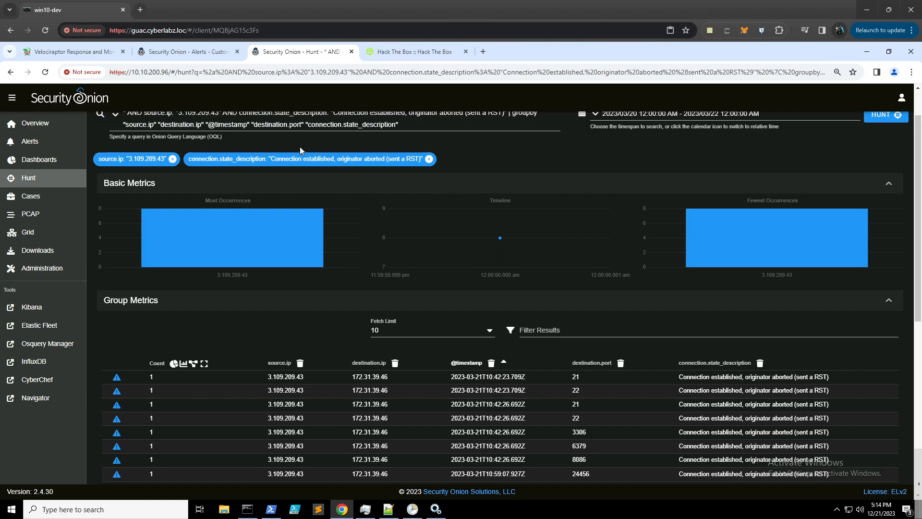
scroll(301, 147, up, 1)
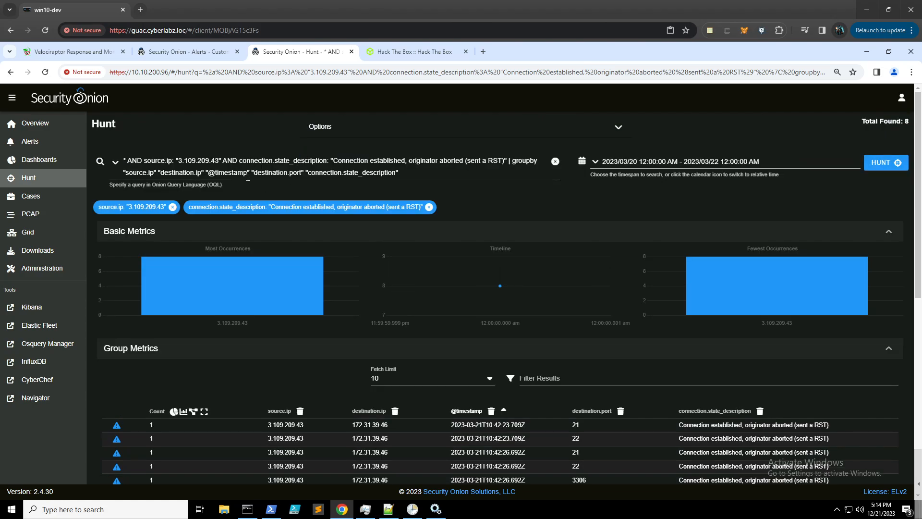
scroll(249, 187, down, 2)
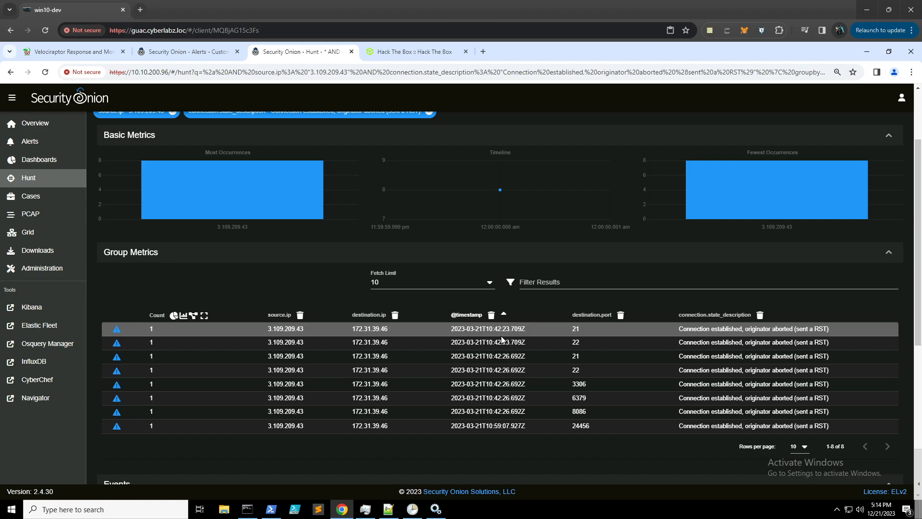
click(416, 54)
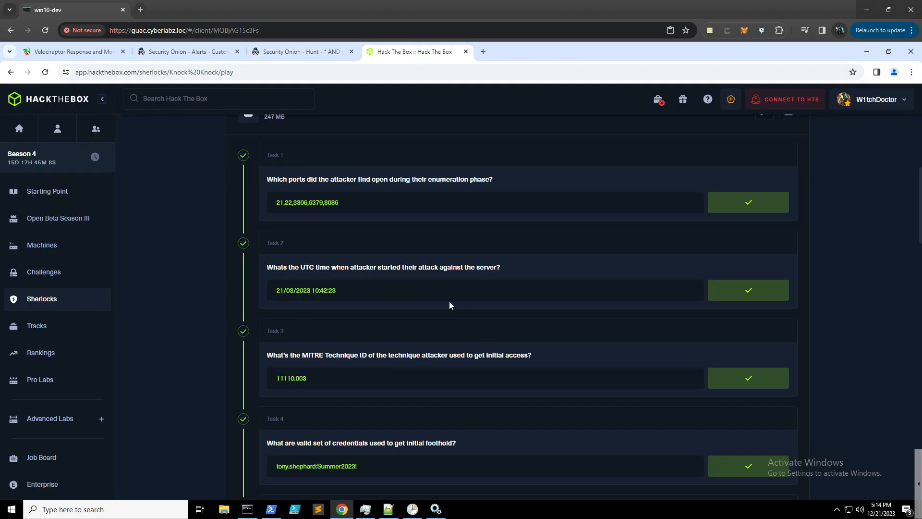
scroll(450, 301, down, 1)
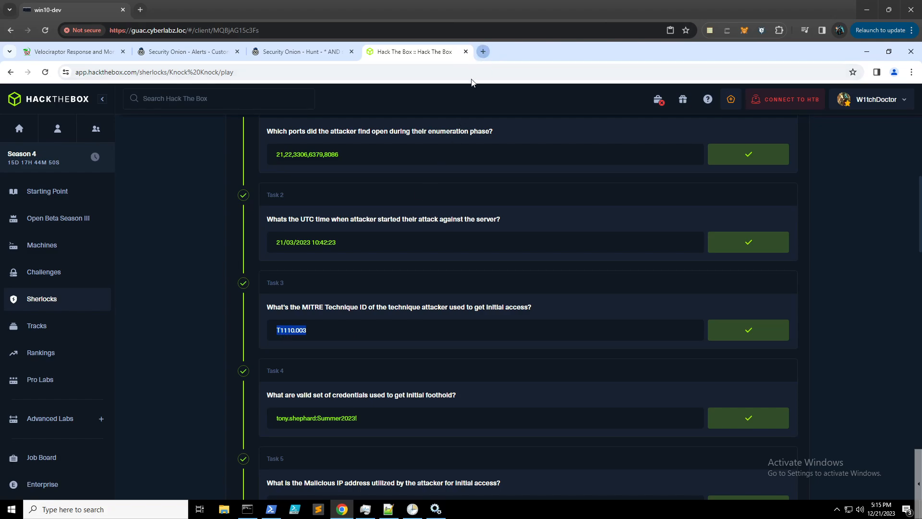
- Google T1110.003 to confirm Brute Force: Password Spraying, then return to the Security Onion alerts
click(484, 51)
click(381, 221)
text(T1110.003)
key(Return)
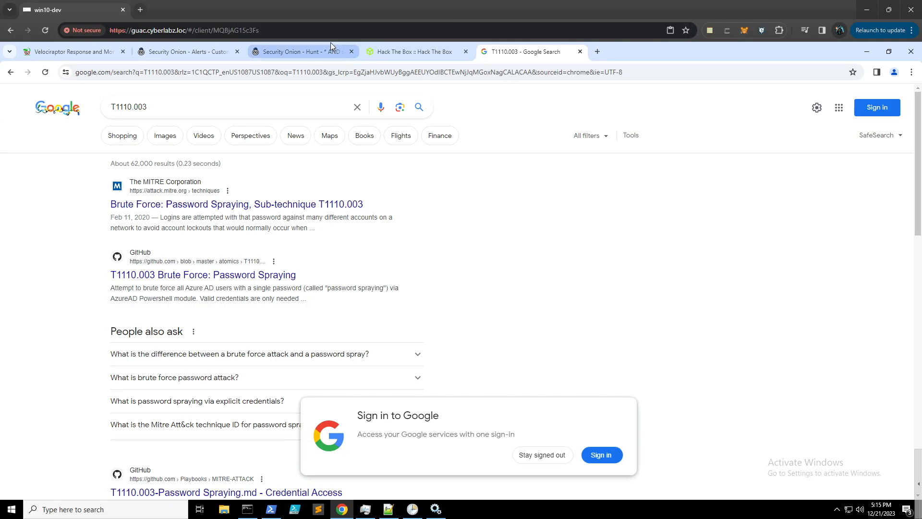
click(201, 48)
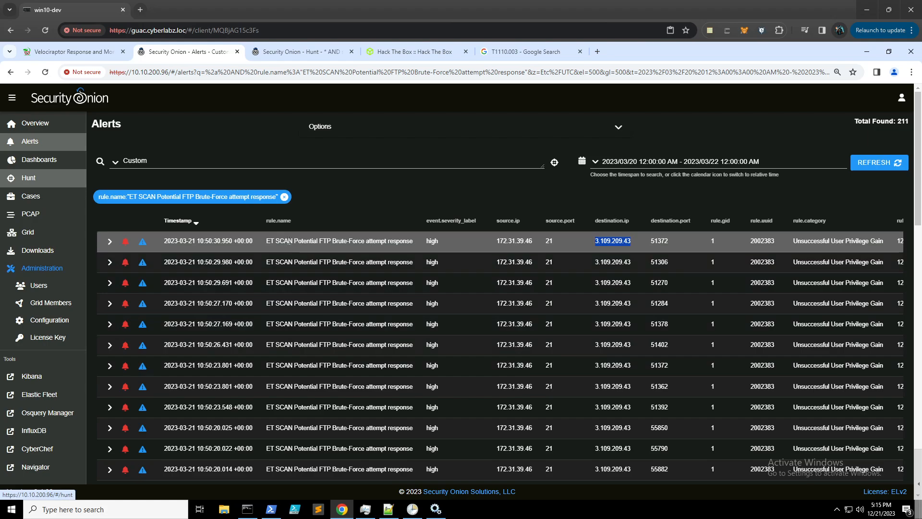
- Pull the packet capture for the newest FTP brute-force alert
click(342, 239)
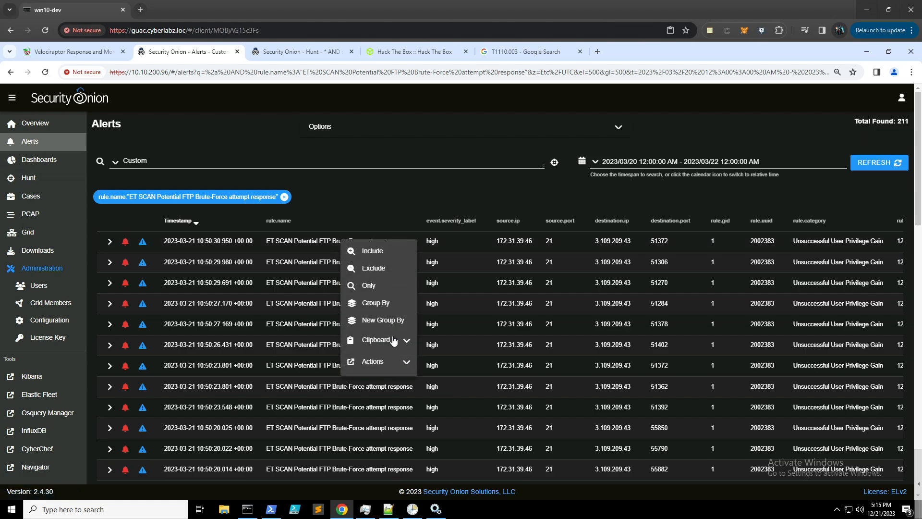
click(396, 359)
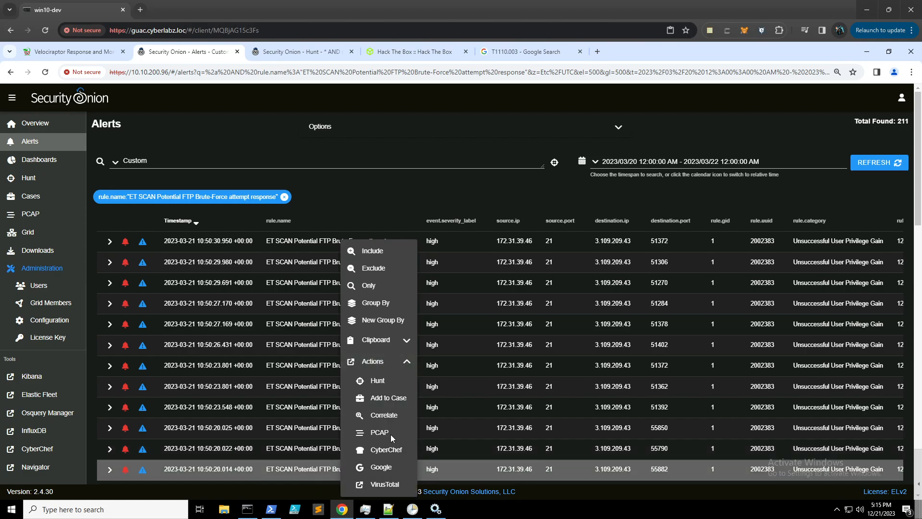
click(391, 435)
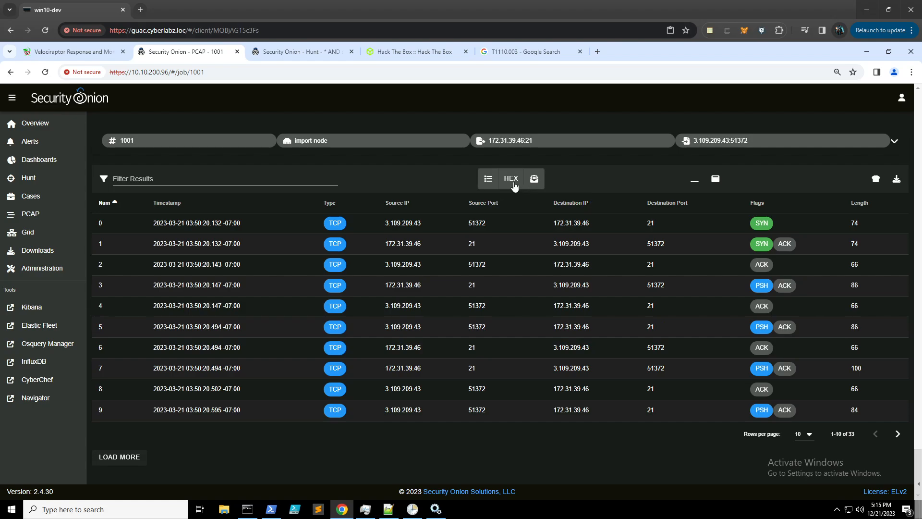
- Read the PCAP as a transcript with 50 rows per page, then return to the alerts
click(490, 183)
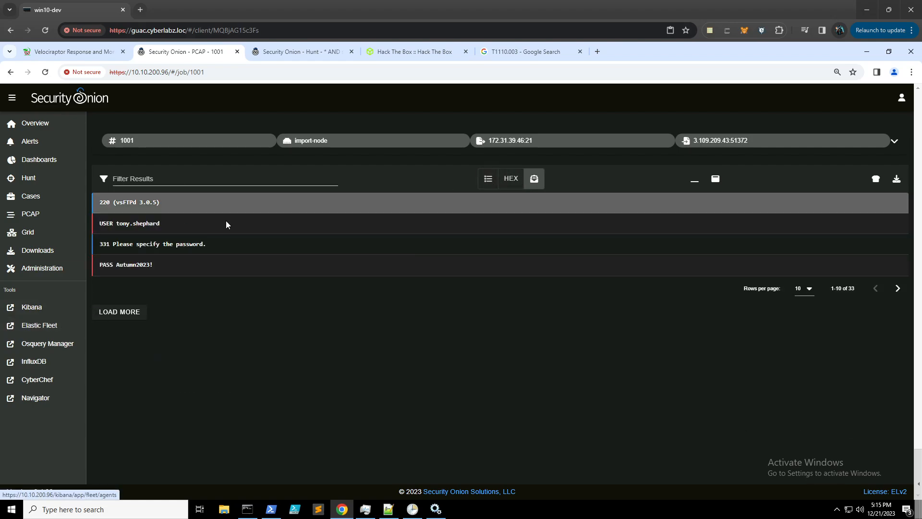
click(810, 290)
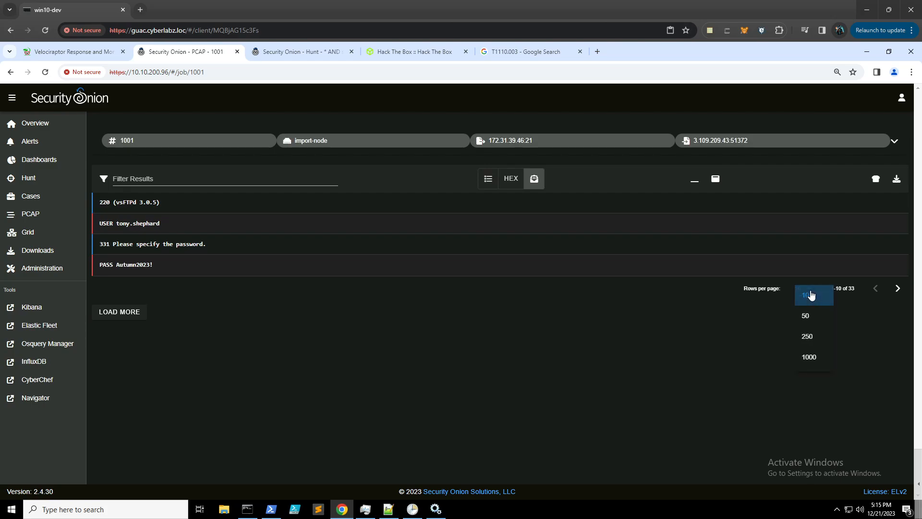
click(817, 318)
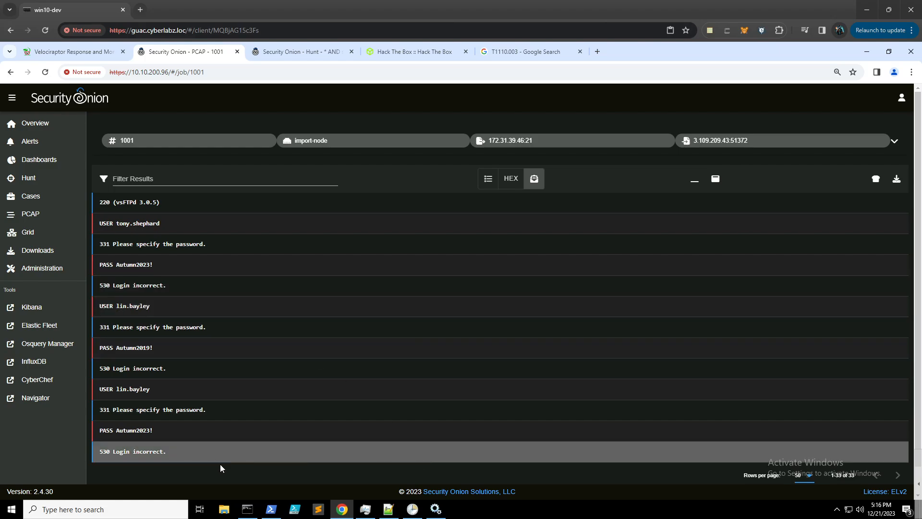
scroll(386, 322, down, 1)
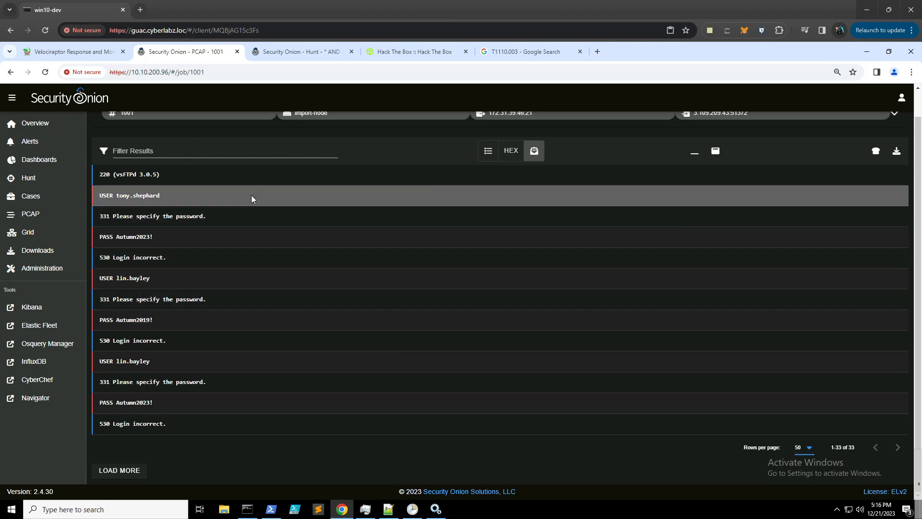
click(10, 72)
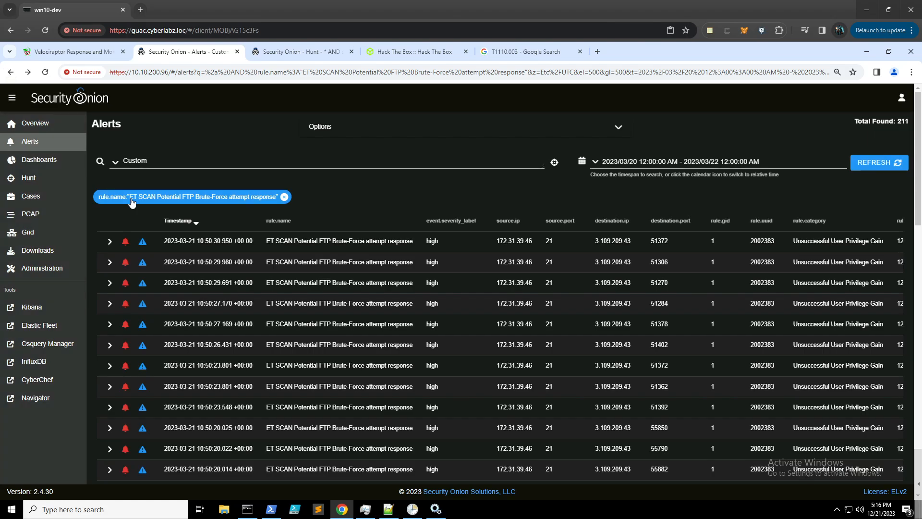
- Pull the packet capture for the 10:50:23.801 brute-force alert
click(373, 389)
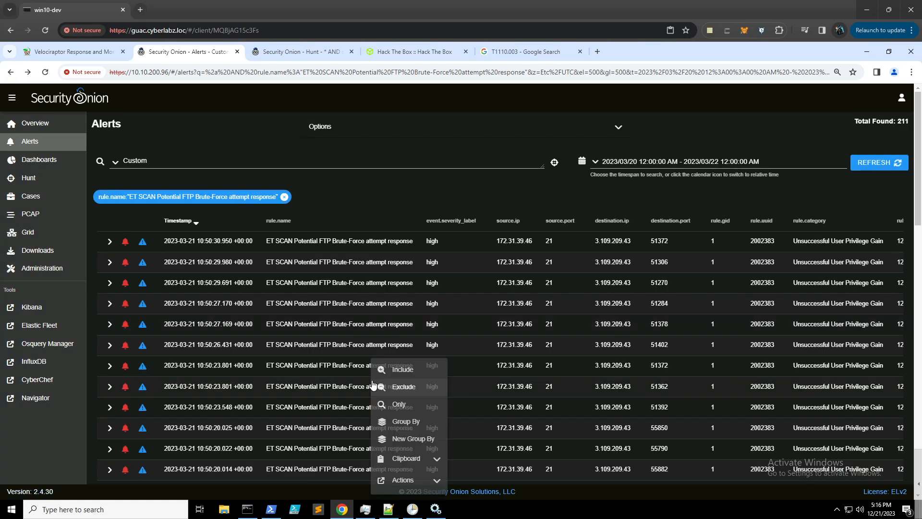
scroll(403, 388, down, 2)
click(404, 385)
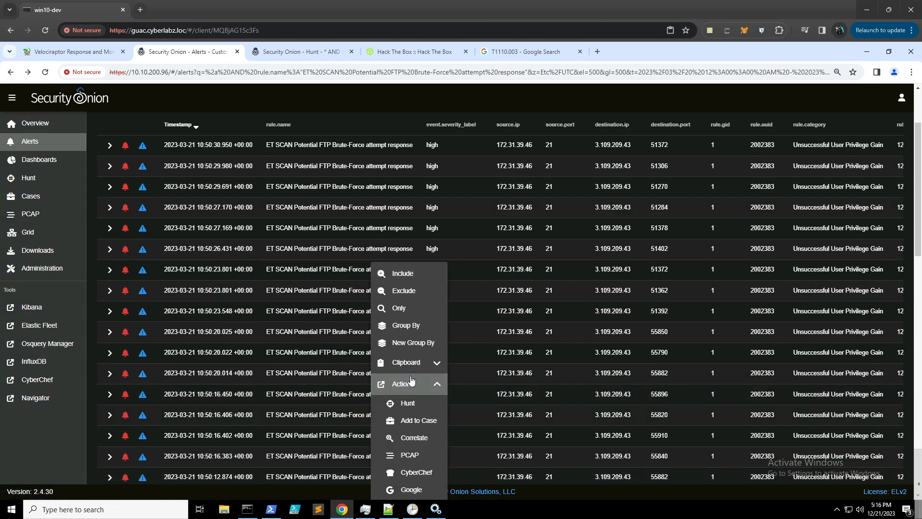
scroll(405, 387, down, 2)
click(414, 361)
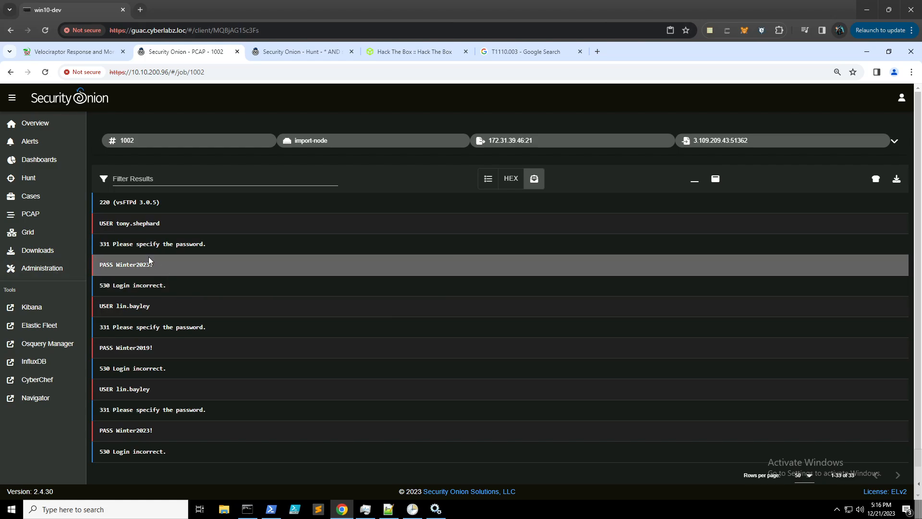
- Check the failed PASS line's quick actions, then return to the Hack The Box tasks showing 3.109.209.43
click(117, 264)
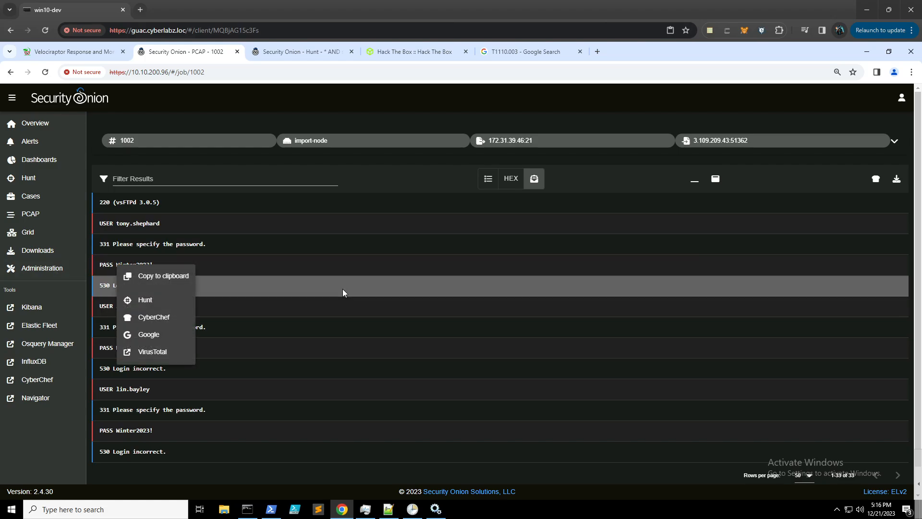
click(342, 383)
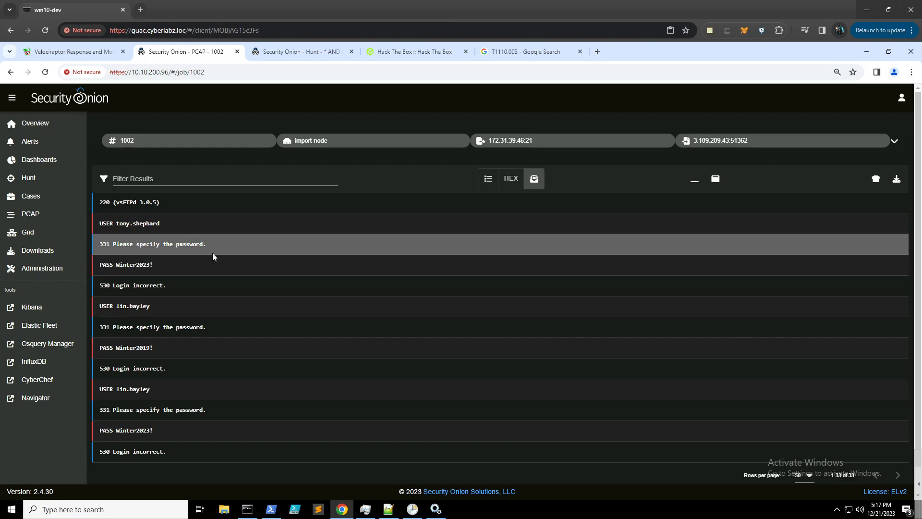
click(538, 52)
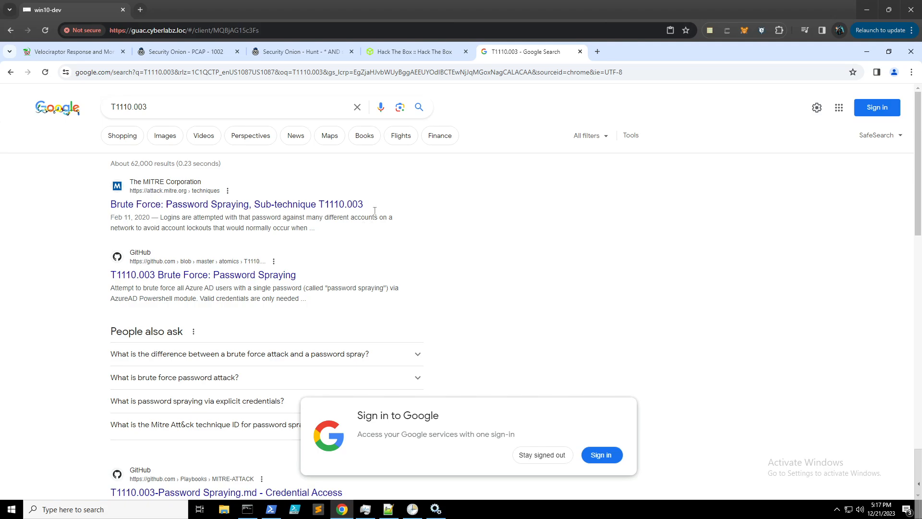
click(400, 54)
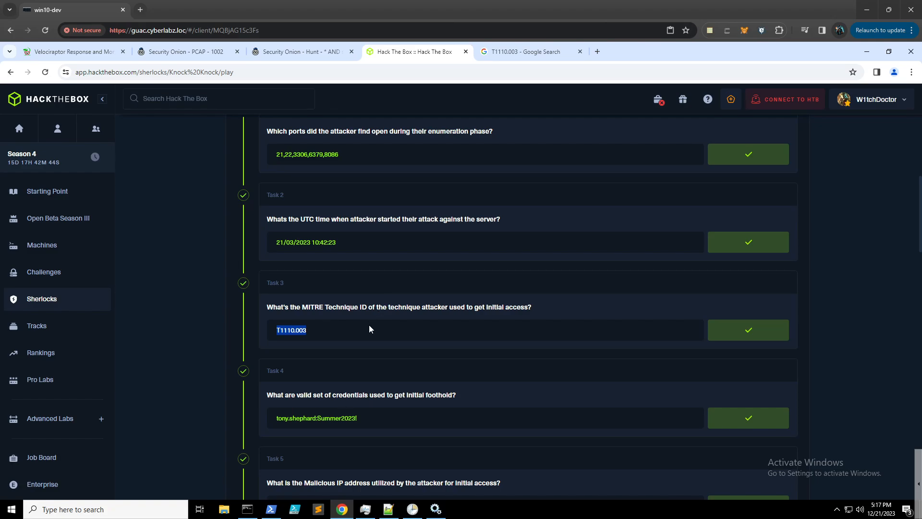
scroll(369, 325, down, 1)
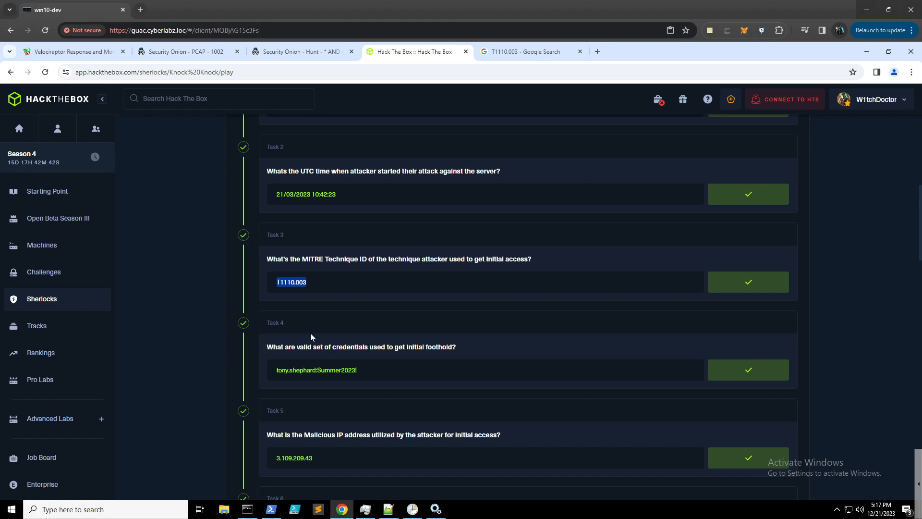
- Return to the Hunt results and scroll the predefined query list down to the FTP queries
click(303, 52)
scroll(181, 243, up, 2)
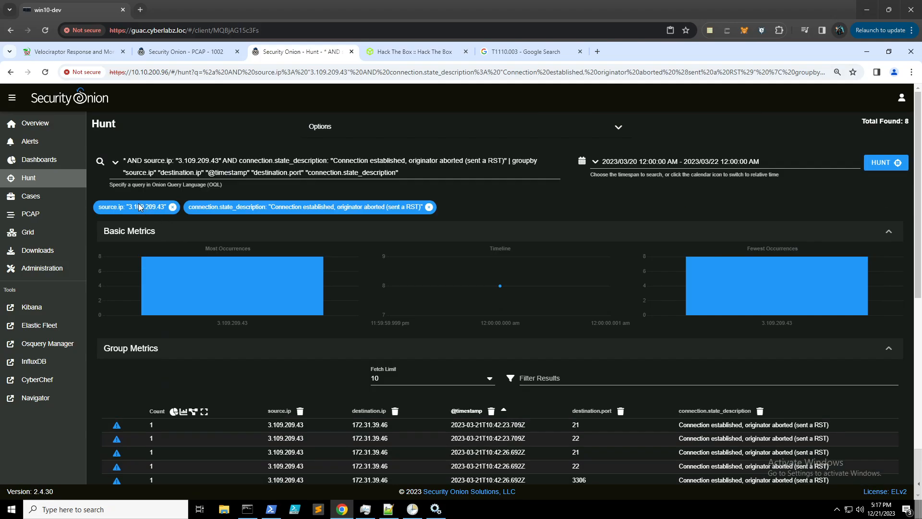
click(115, 162)
scroll(306, 256, down, 5)
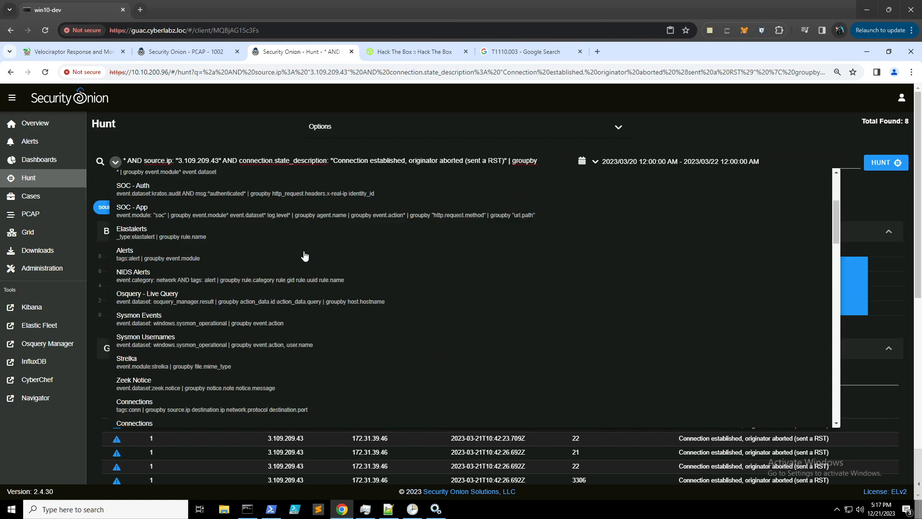
scroll(306, 255, down, 4)
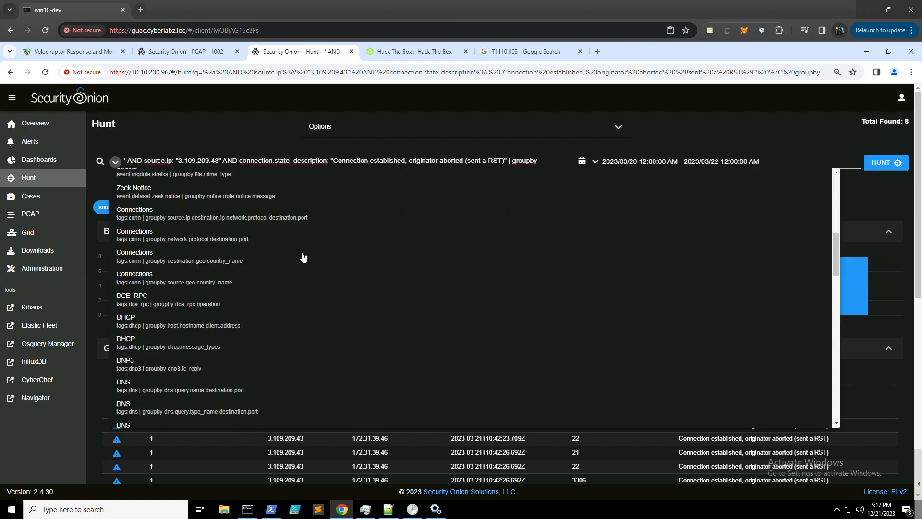
scroll(301, 258, down, 3)
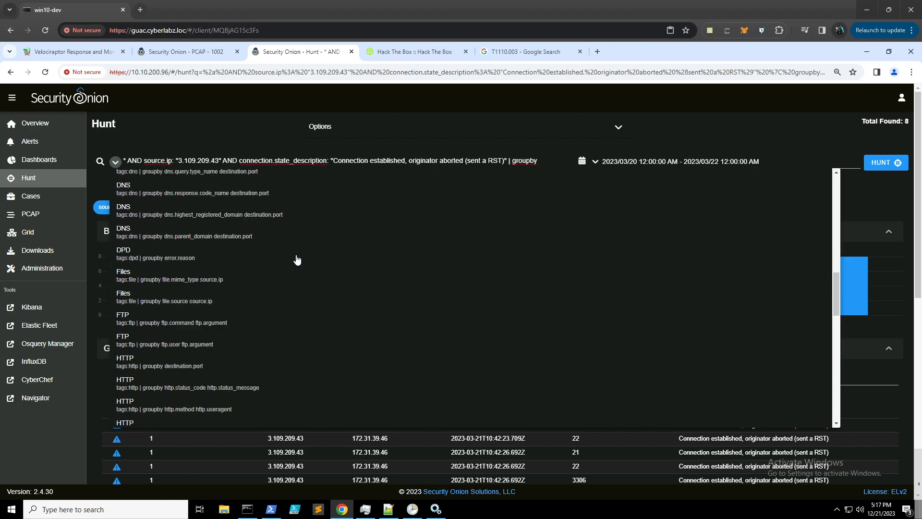
- Run the FTP 'groupby ftp.user ftp.argument' query and sort its events by ascending Timestamp
click(175, 347)
scroll(166, 338, down, 2)
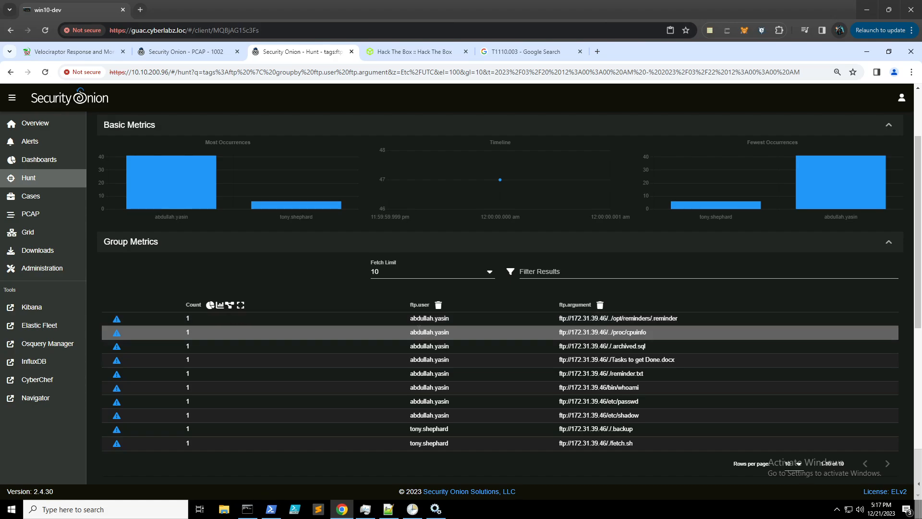
scroll(419, 330, down, 2)
scroll(420, 324, down, 2)
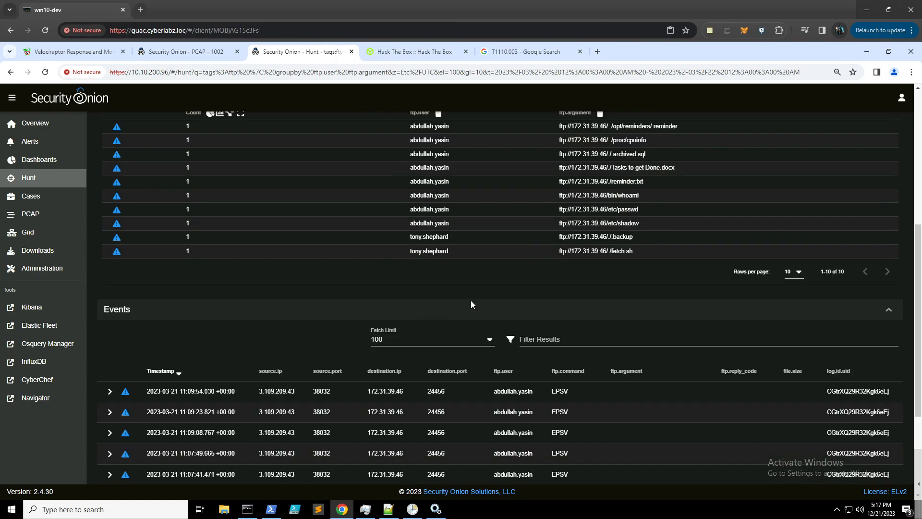
click(161, 374)
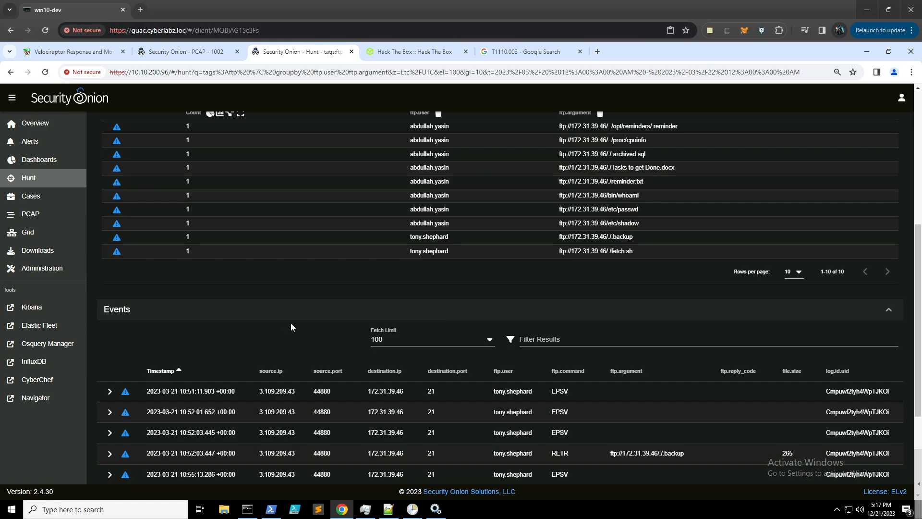
scroll(287, 322, down, 2)
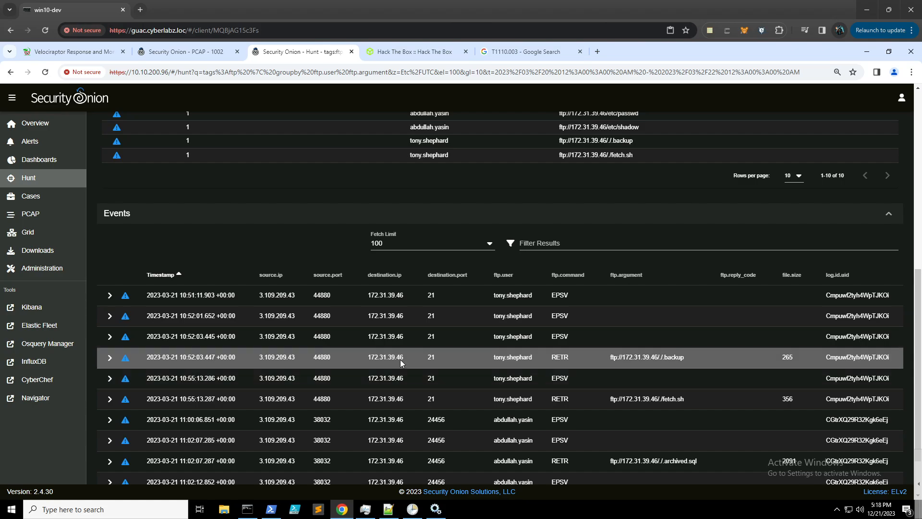
click(385, 336)
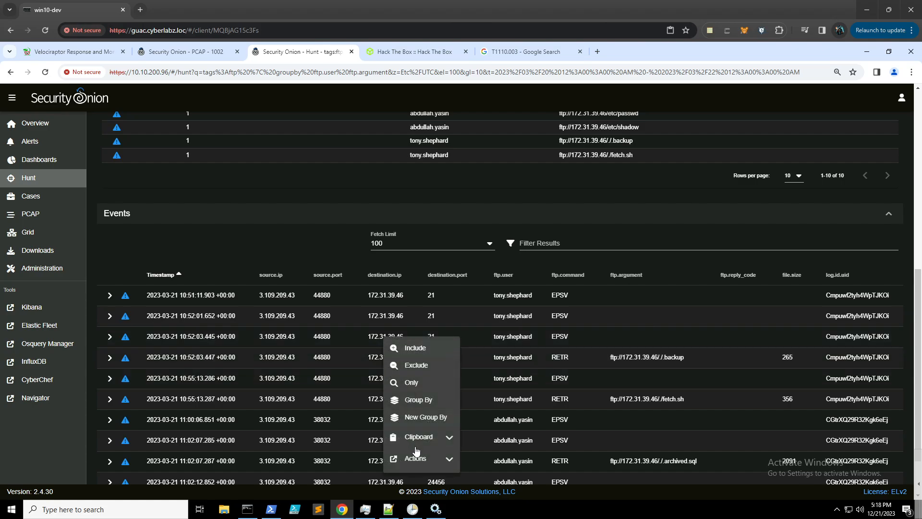
scroll(436, 392, down, 2)
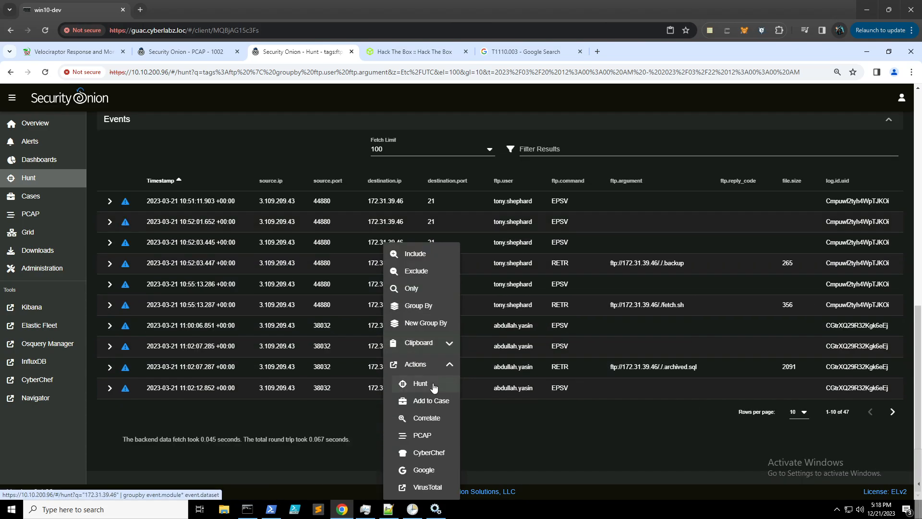
click(432, 436)
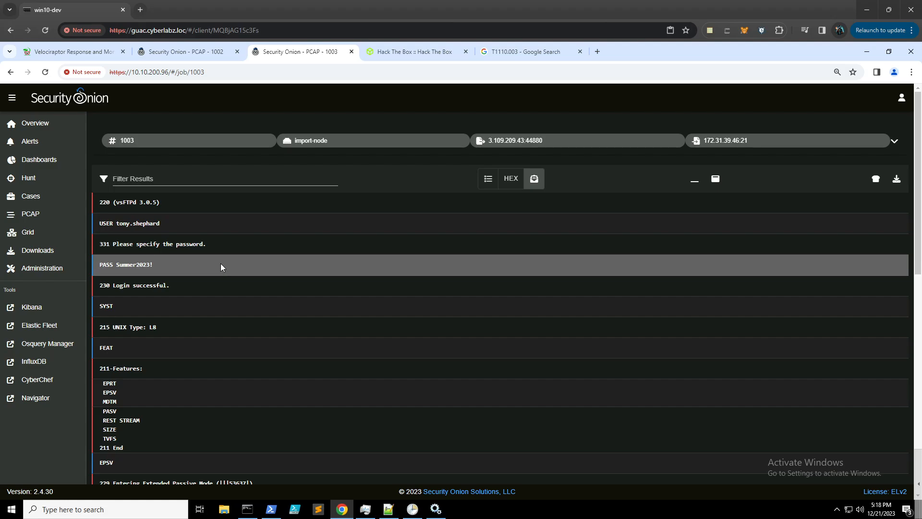
click(11, 71)
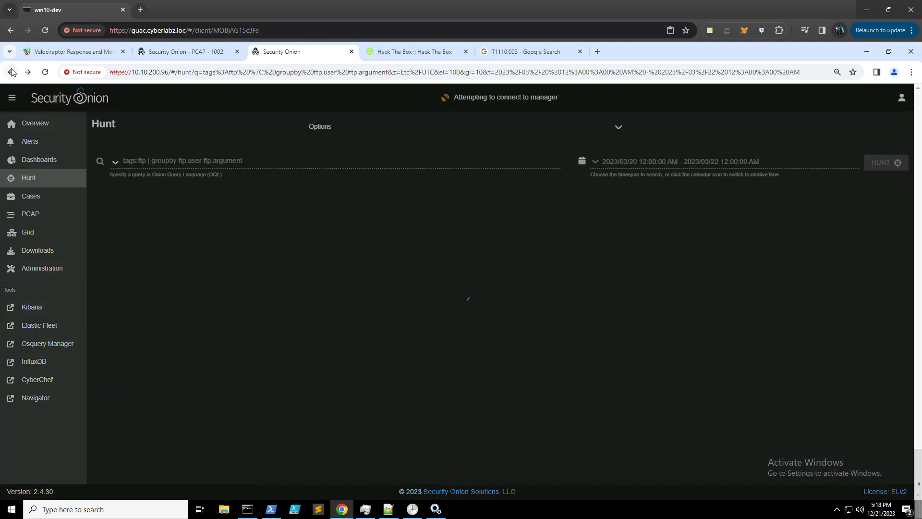
scroll(361, 375, down, 4)
scroll(362, 379, down, 4)
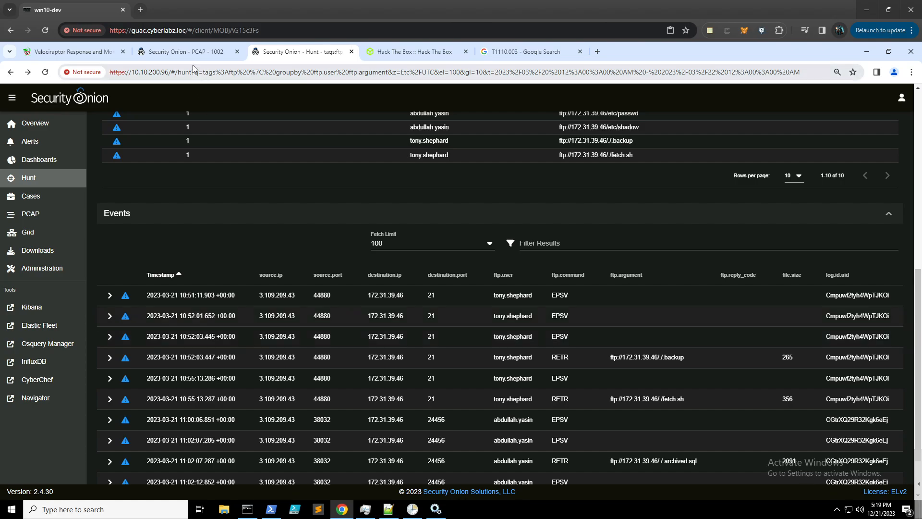
- Show the Hack The Box tasks down to Task 6's accepted answer, .backup
click(429, 51)
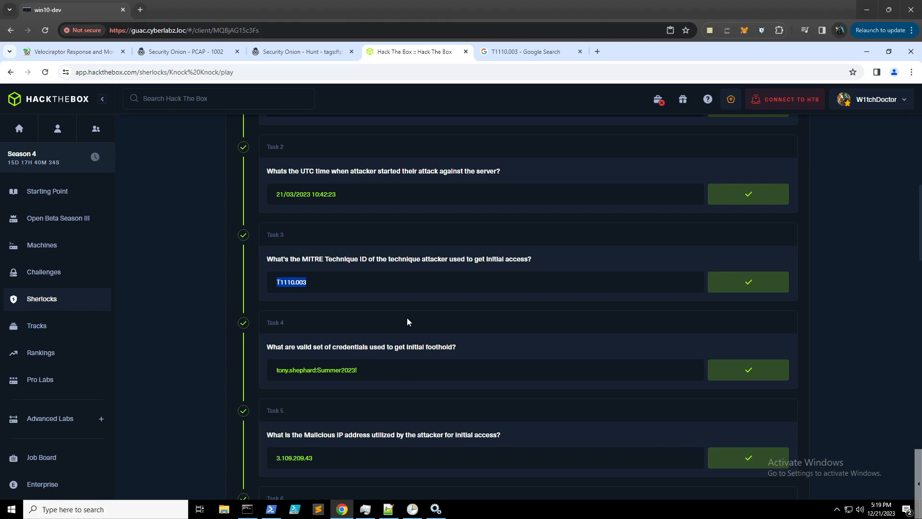
scroll(406, 321, down, 2)
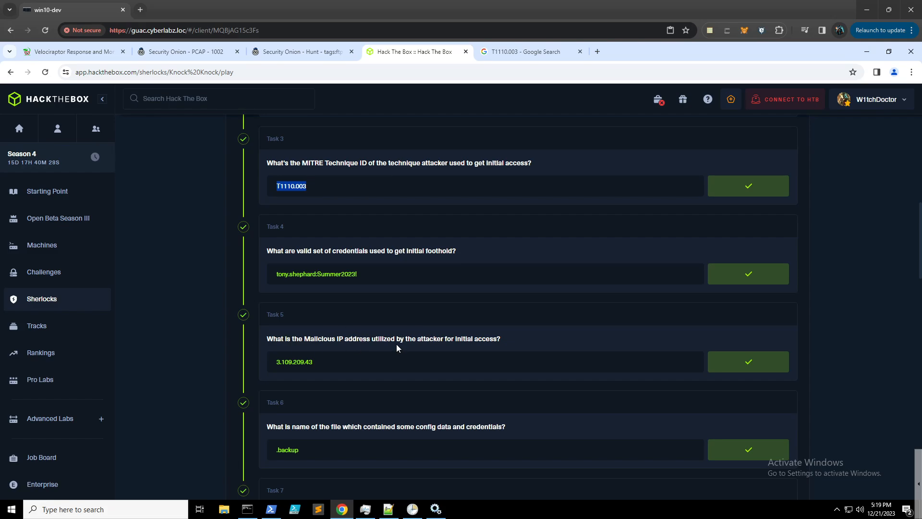
- Open Security Onion Alerts and widen the time range to the last 24 months
click(200, 55)
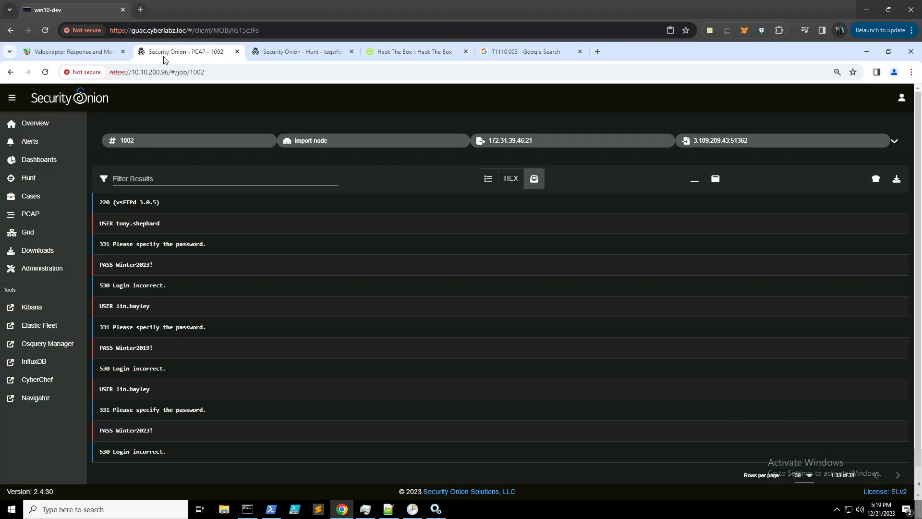
click(33, 146)
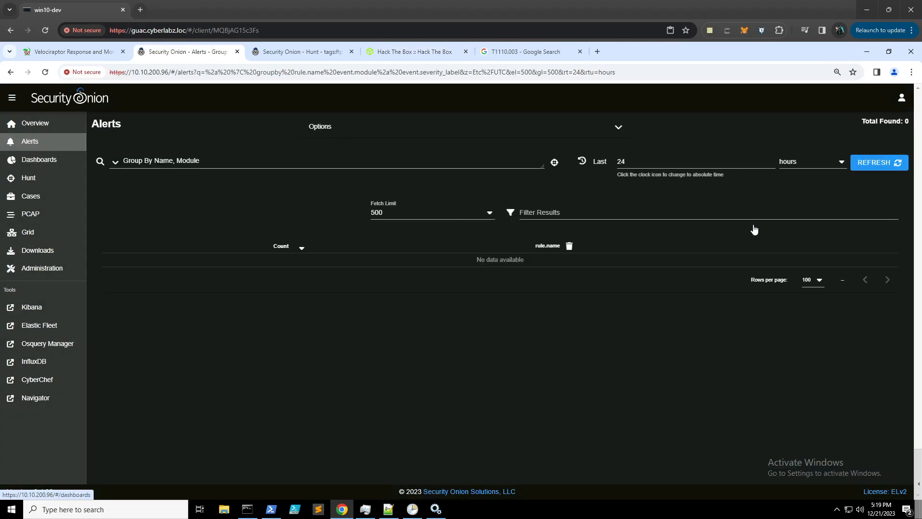
click(827, 164)
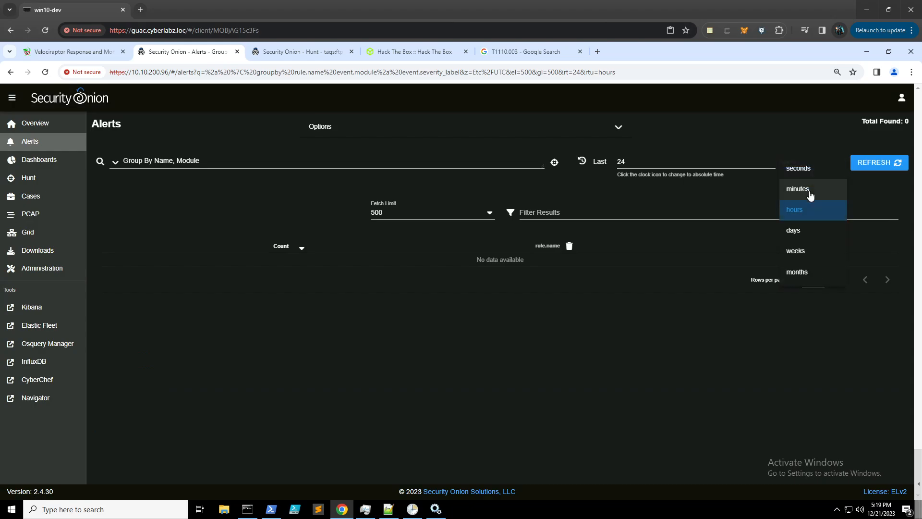
click(806, 271)
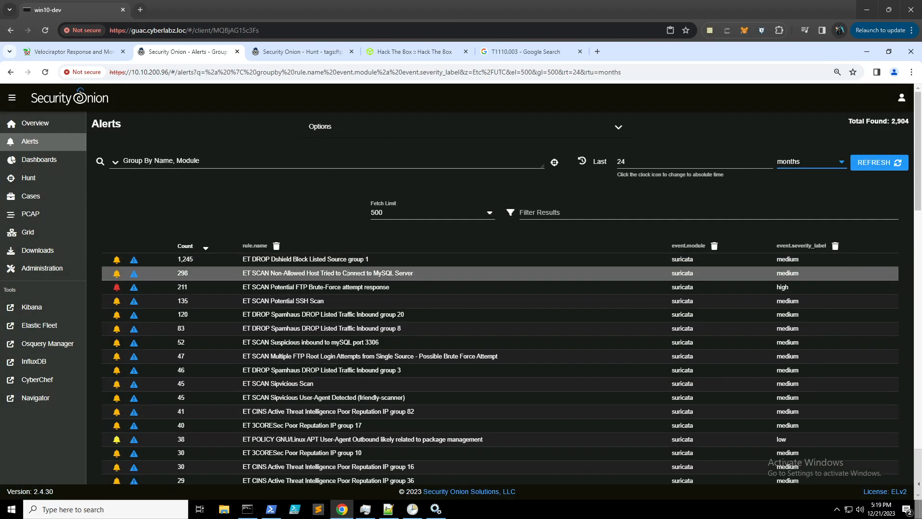
- Group the alerts by sensor, source and destination, sorted by source IP
click(115, 163)
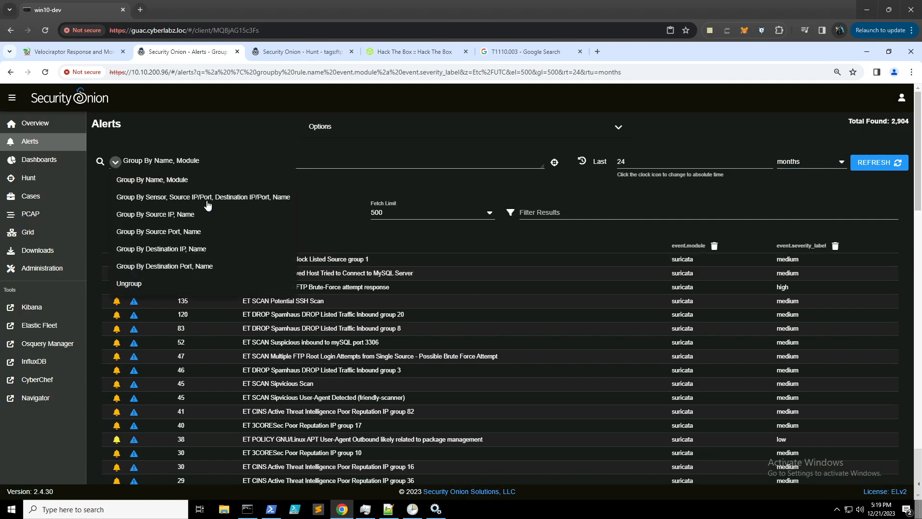
click(232, 200)
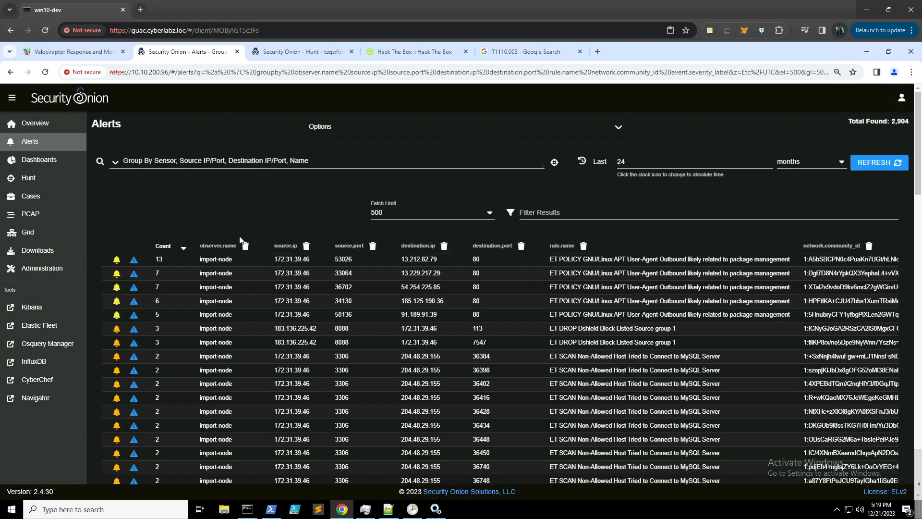
click(291, 247)
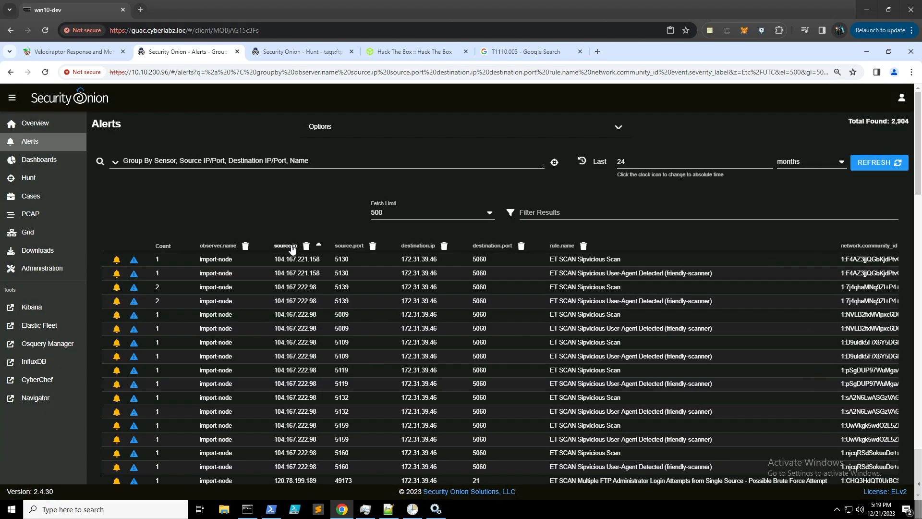
- Page through the grouped alerts, then sort by count so the 13-hit ET POLICY row leads
scroll(286, 231, down, 2)
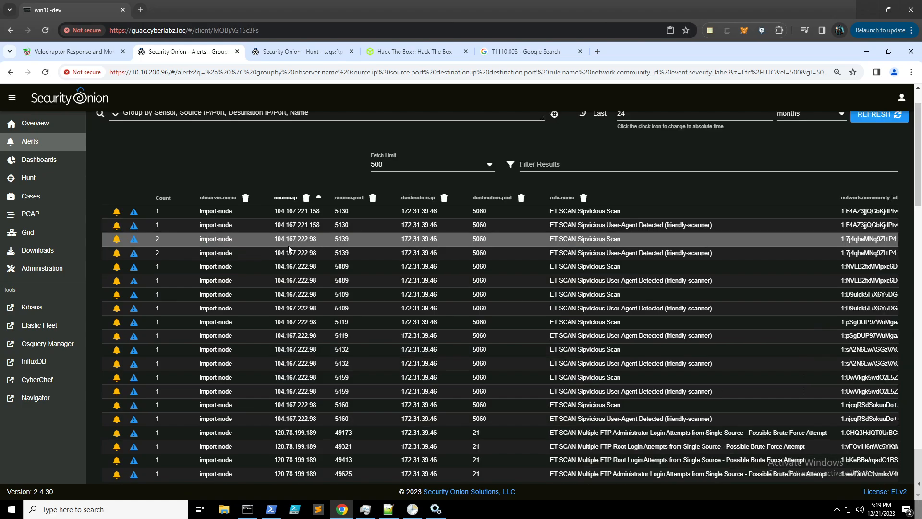
scroll(294, 212, down, 4)
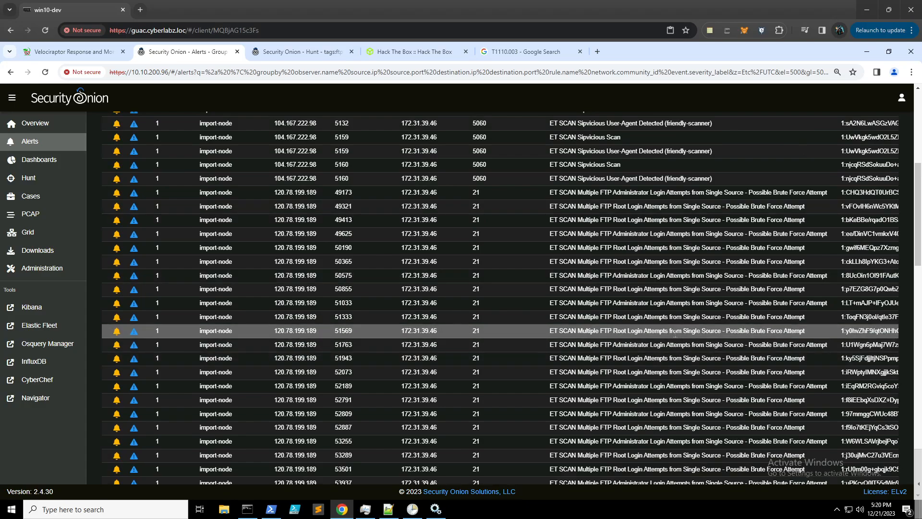
scroll(407, 182, down, 4)
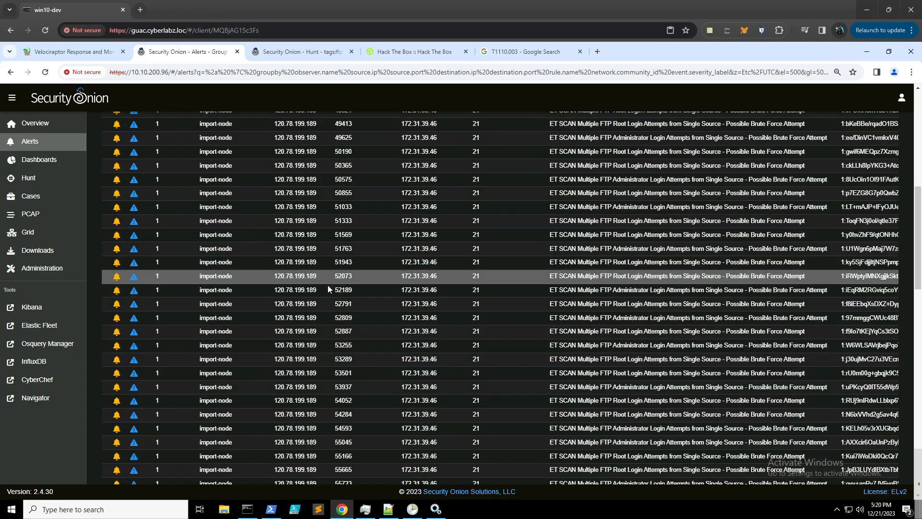
scroll(414, 253, down, 7)
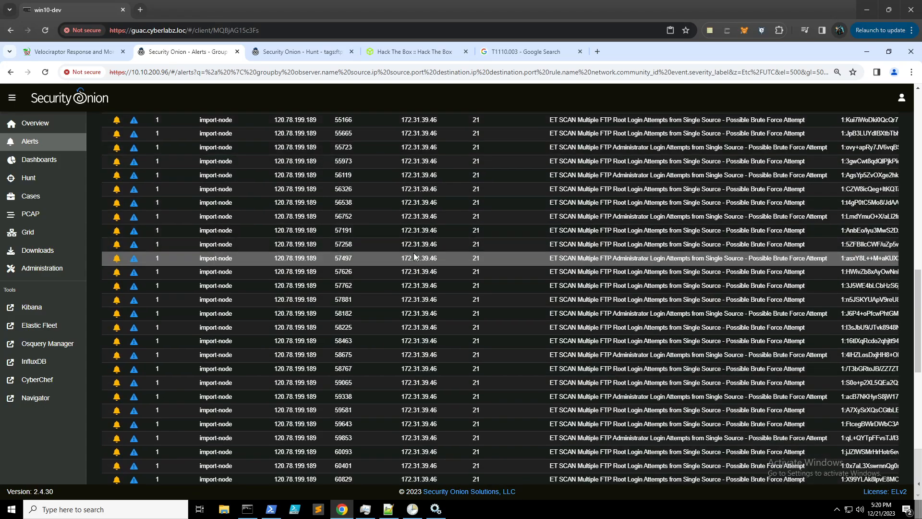
scroll(415, 254, down, 8)
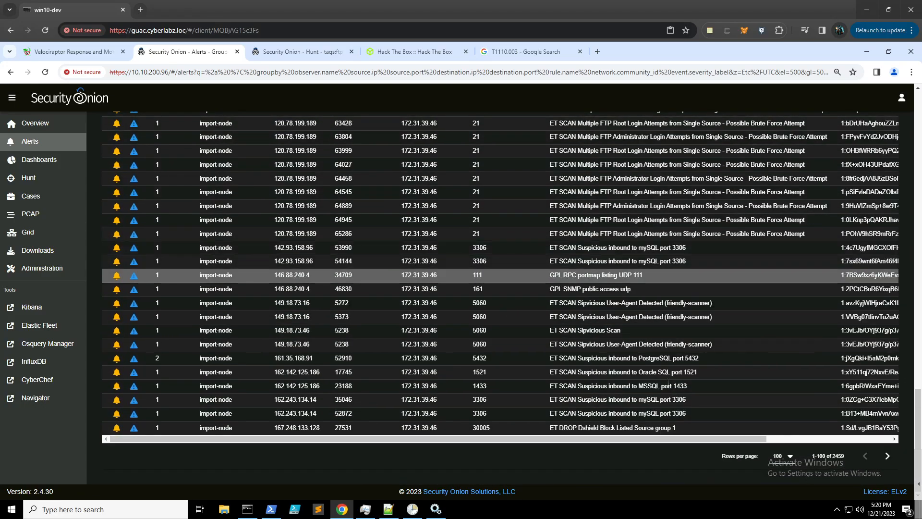
click(888, 459)
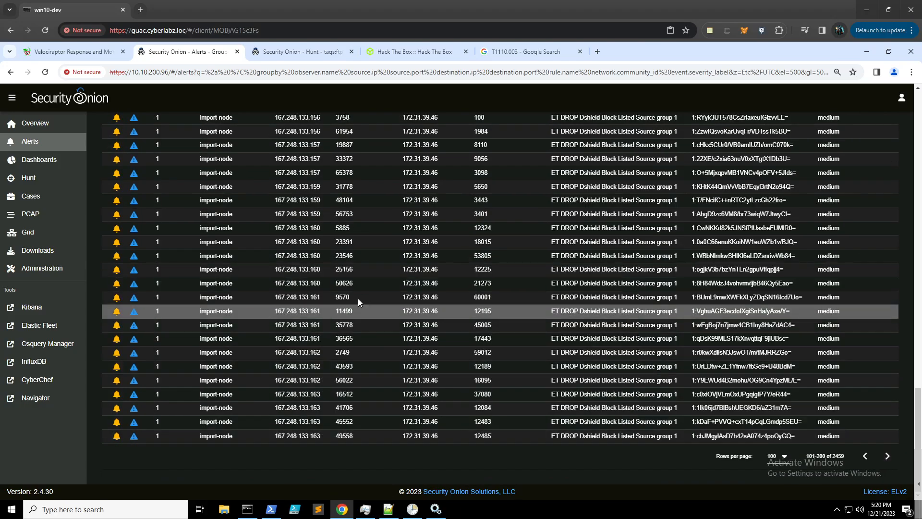
scroll(358, 299, up, 15)
scroll(359, 298, up, 8)
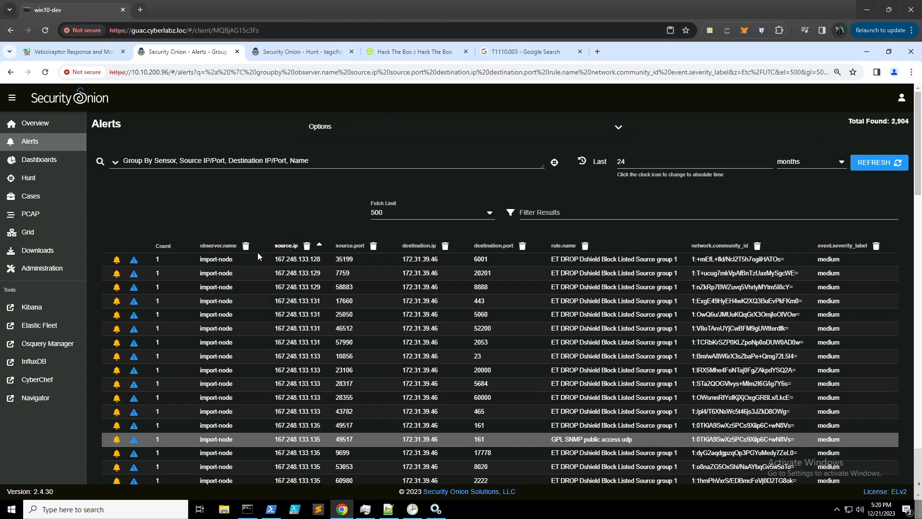
click(171, 247)
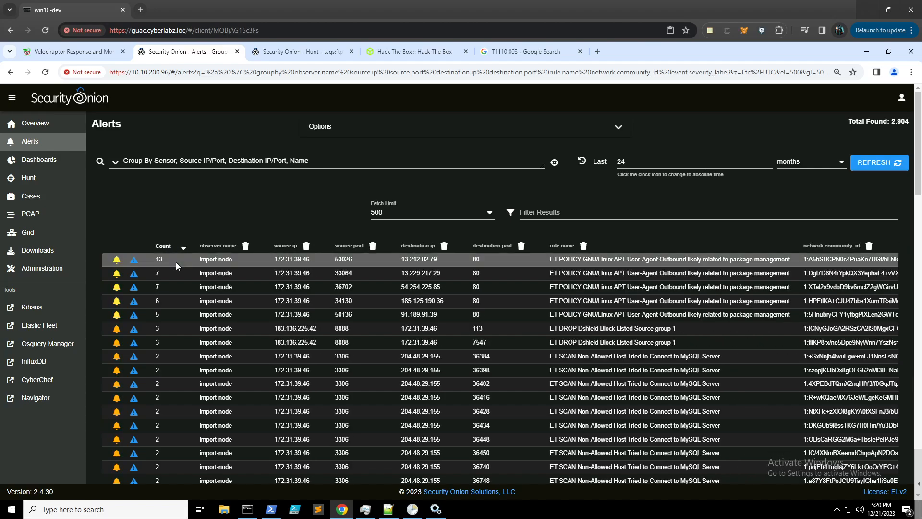
scroll(175, 261, down, 6)
scroll(172, 257, down, 10)
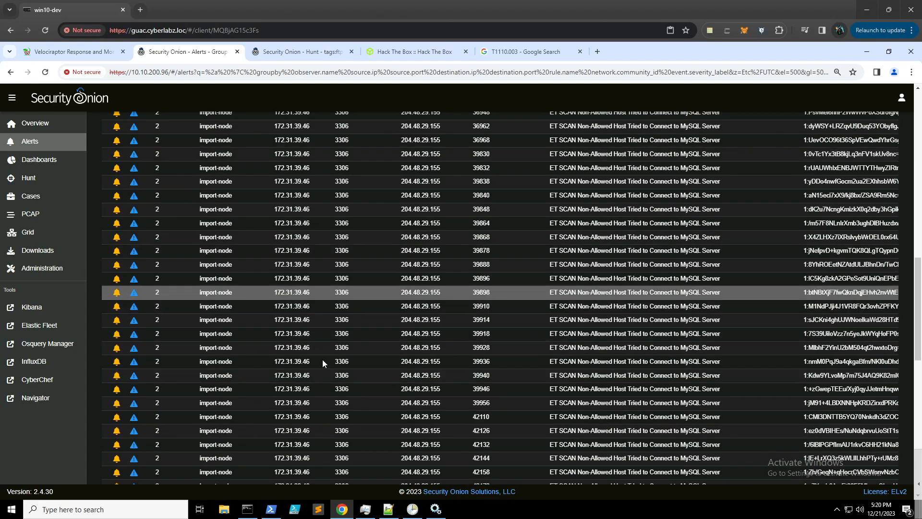
scroll(328, 314, up, 14)
scroll(328, 315, up, 2)
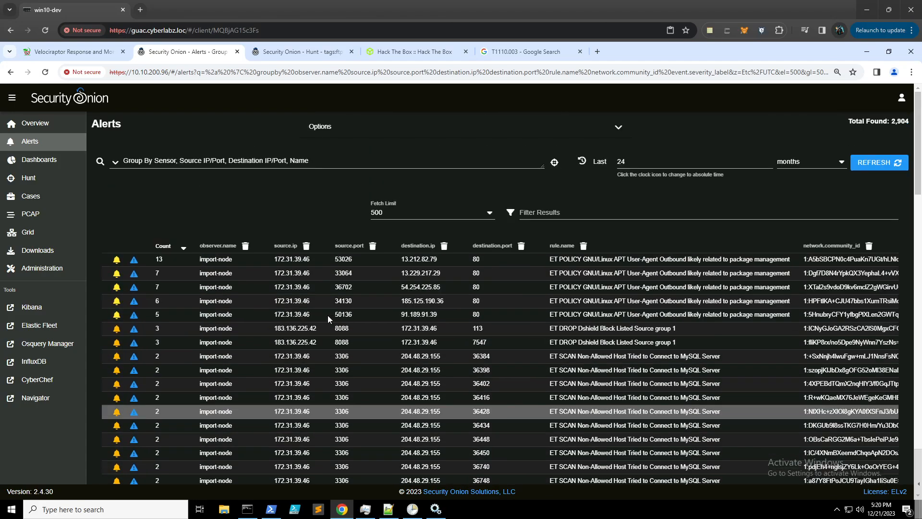
- Sort the grouped alerts by destination IP descending and scan the FTP brute-force rows for 3.109.209.43
click(407, 246)
click(408, 246)
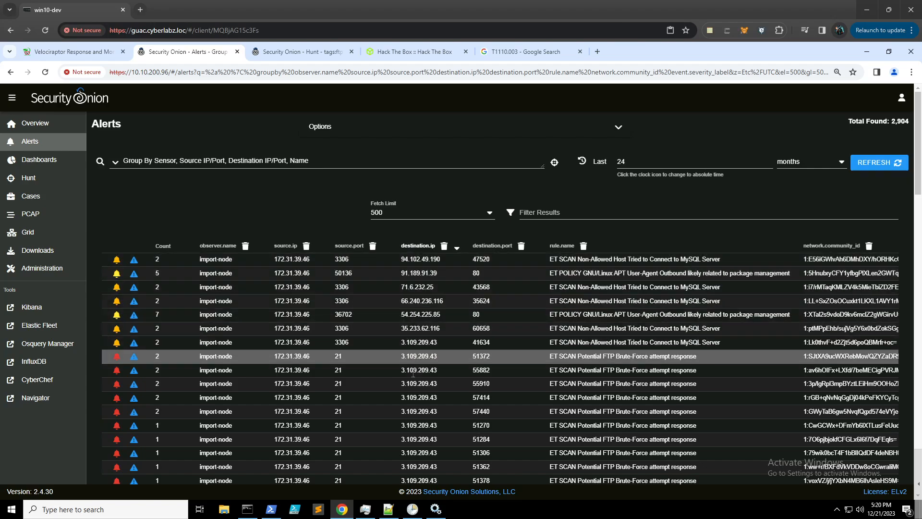
scroll(414, 274, down, 1)
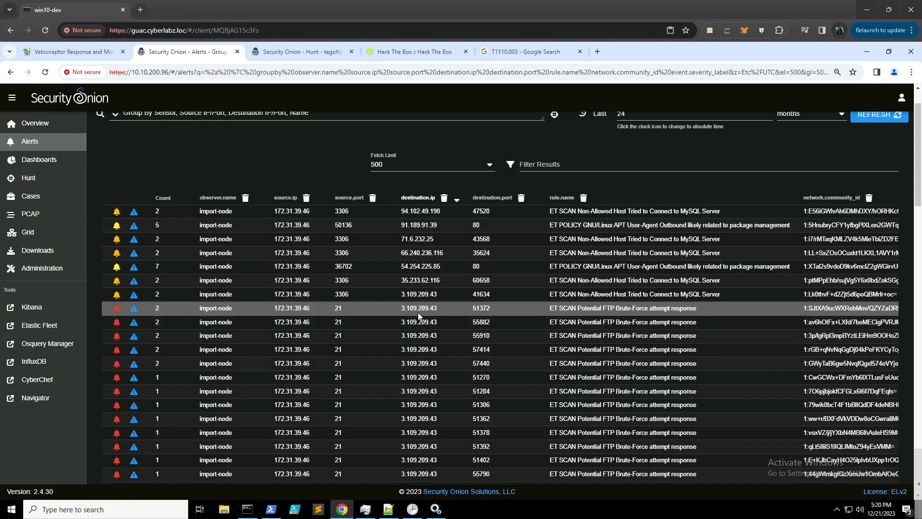
scroll(424, 316, down, 2)
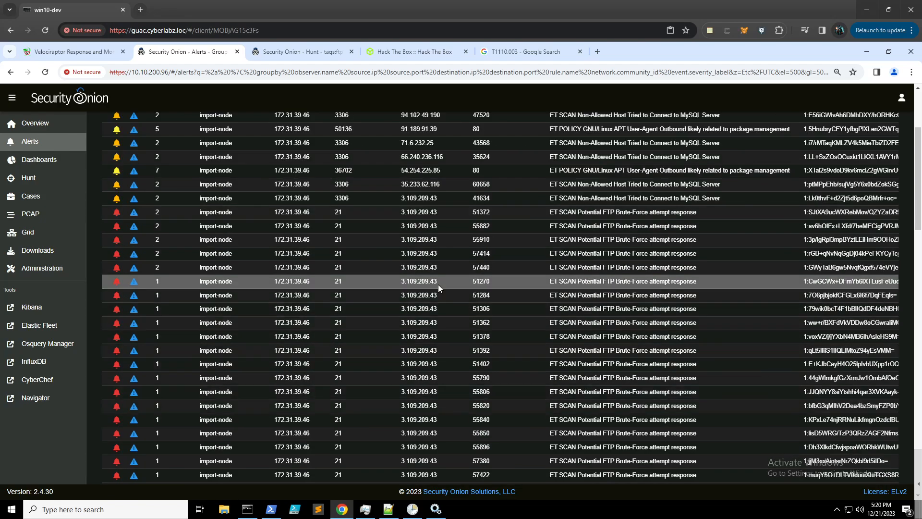
scroll(433, 290, down, 2)
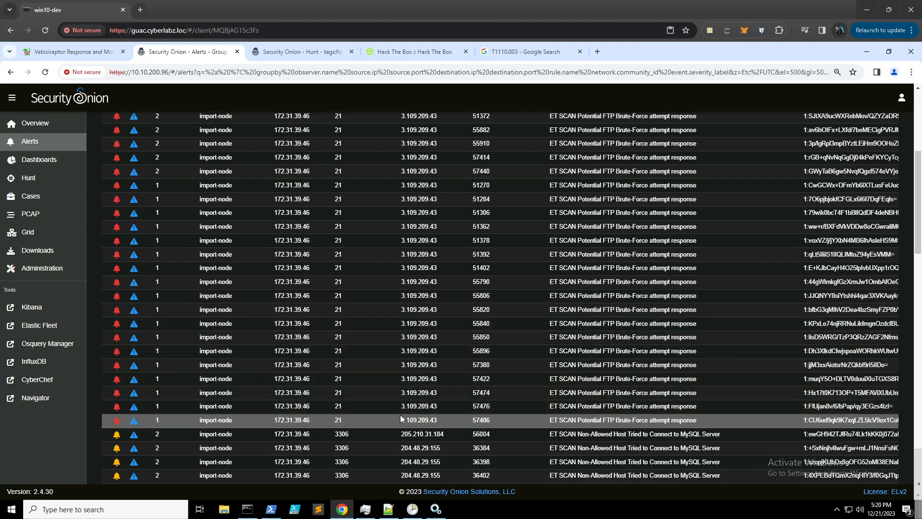
scroll(421, 298, down, 1)
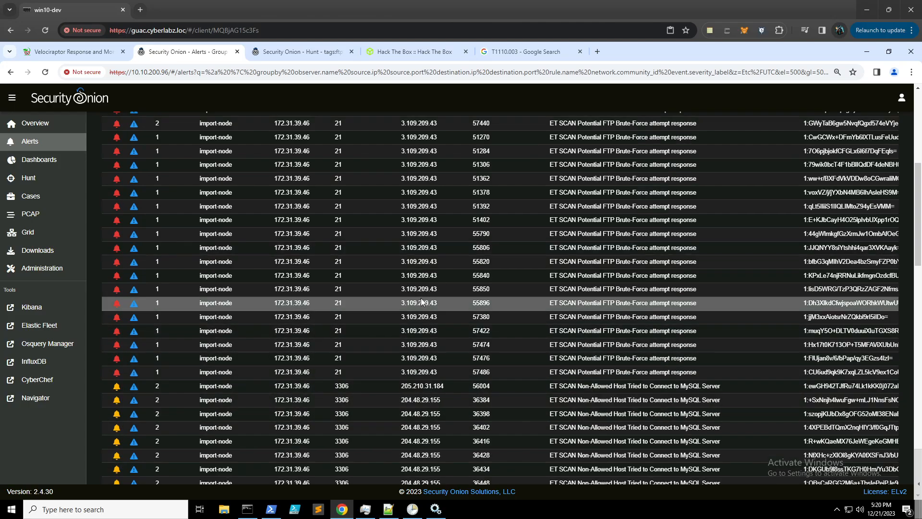
scroll(420, 302, up, 2)
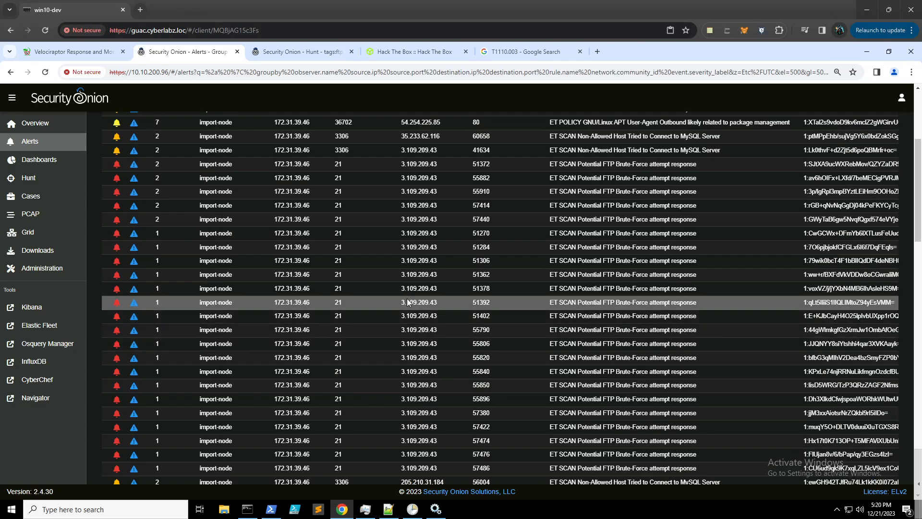
scroll(408, 300, down, 2)
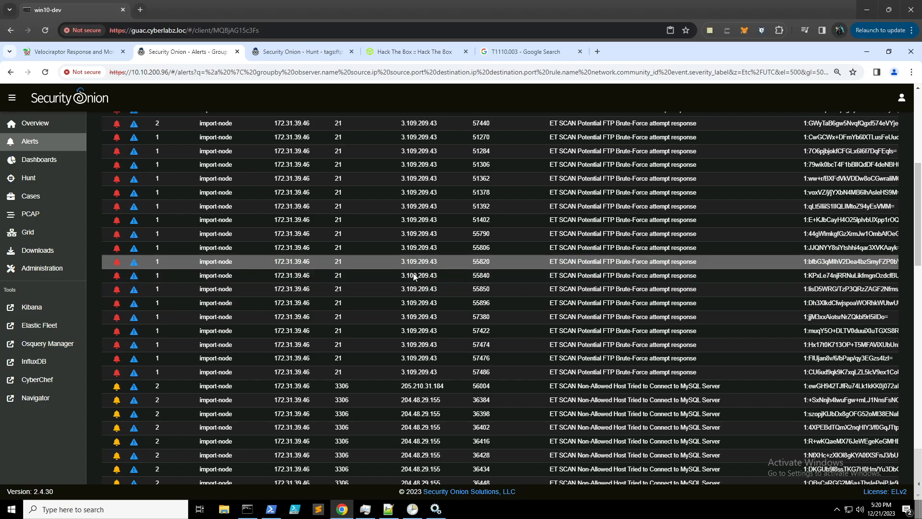
scroll(396, 241, up, 6)
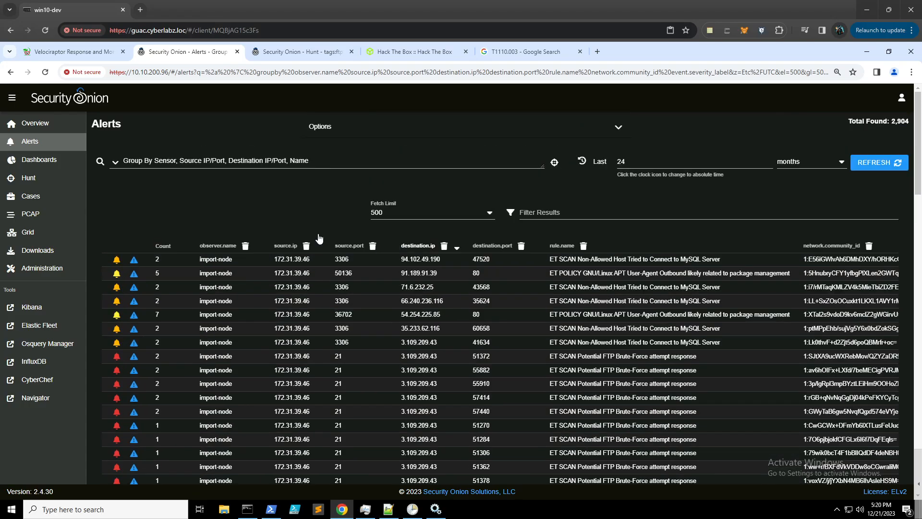
- Group alerts by rule name and module, with high-severity rules first
click(116, 162)
click(148, 181)
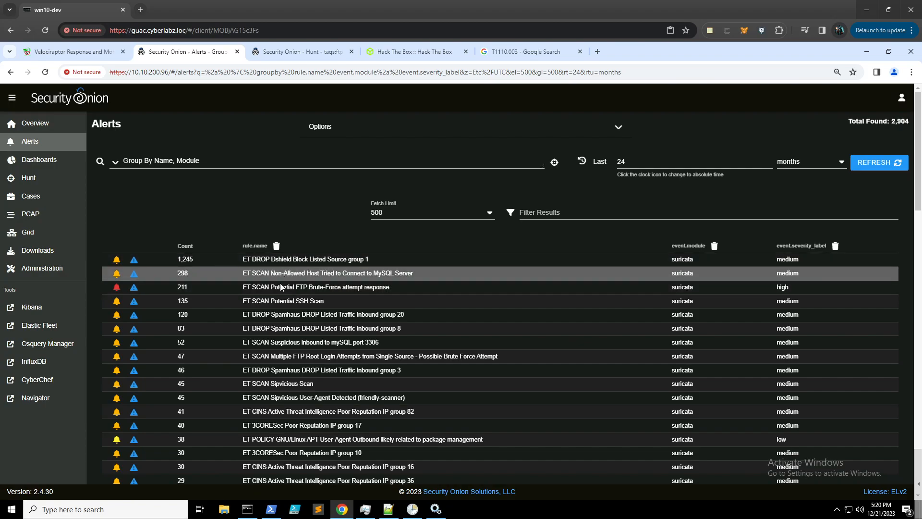
click(795, 247)
click(796, 248)
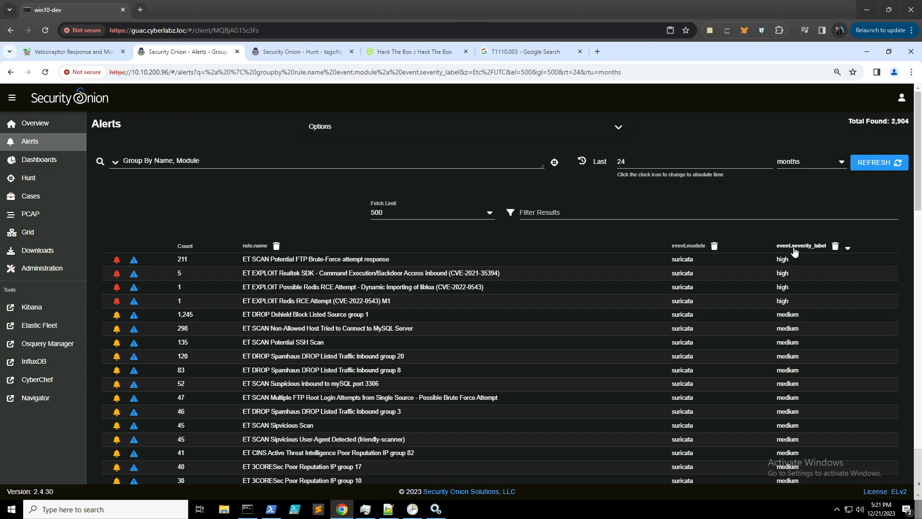
- Drill into the 211 FTP brute-force response alerts sorted by destination IP descending, then check Hack The Box
click(361, 260)
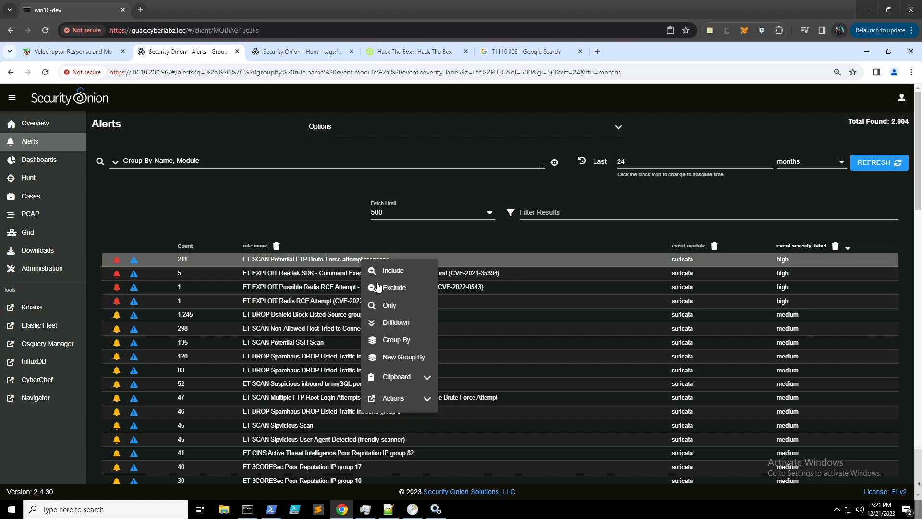
click(375, 320)
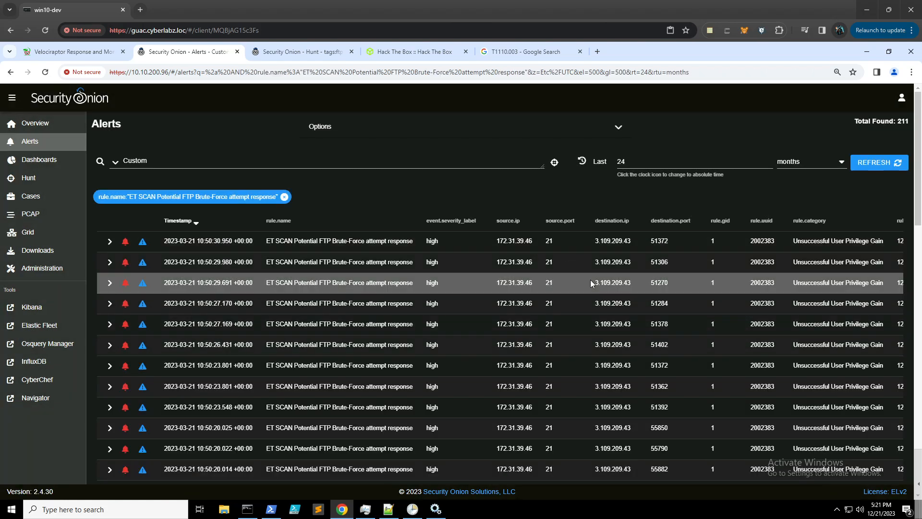
scroll(590, 279, down, 2)
scroll(590, 278, up, 2)
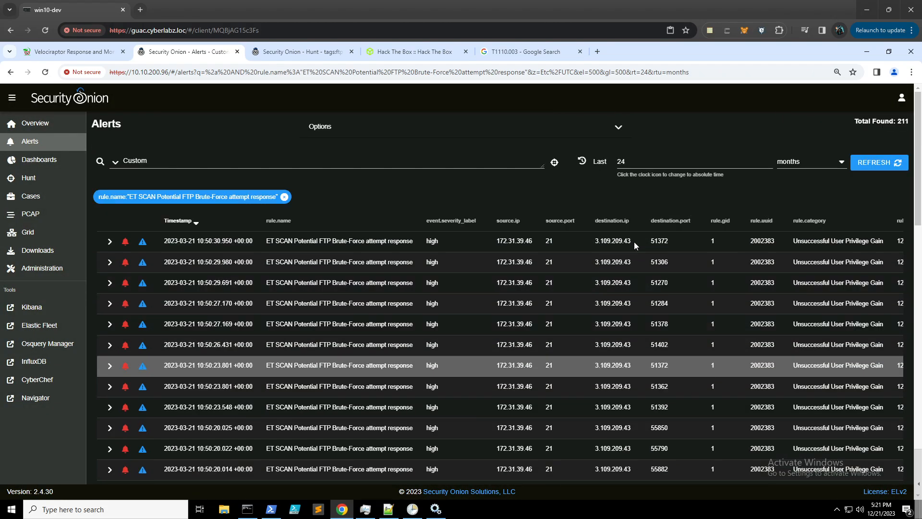
click(616, 221)
click(616, 222)
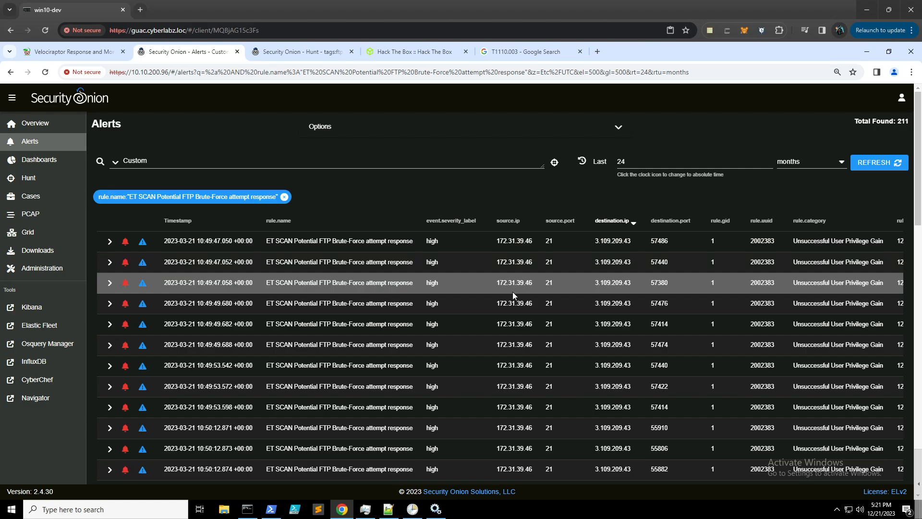
click(414, 51)
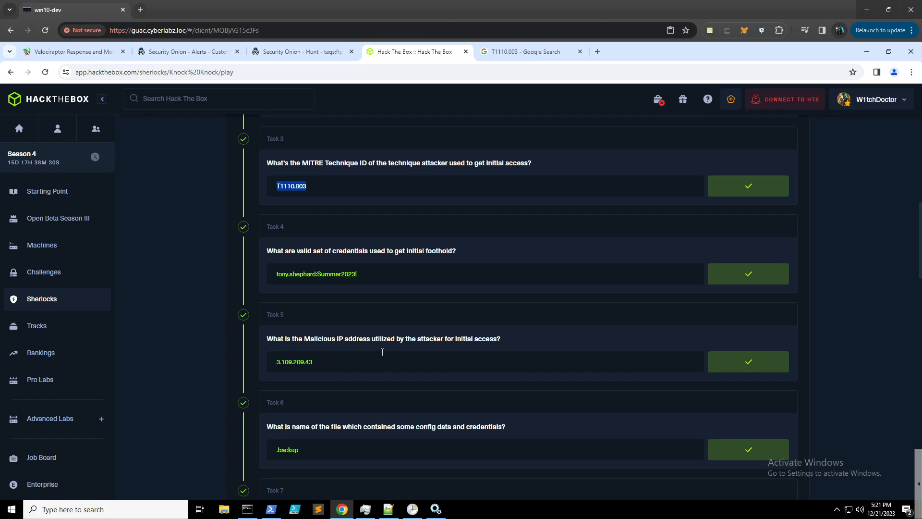
- Scroll through the answered Knock Knock tasks, then return to the Security Onion FTP hunt
scroll(384, 351, down, 1)
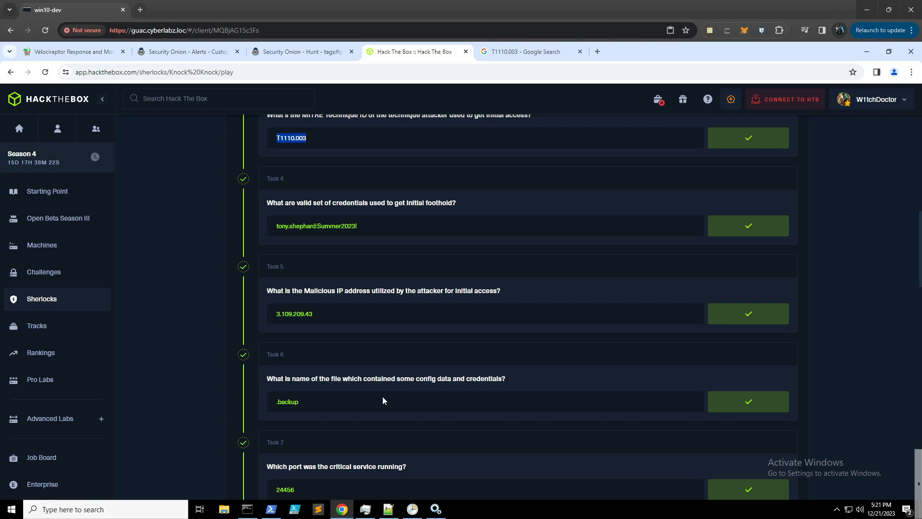
click(296, 49)
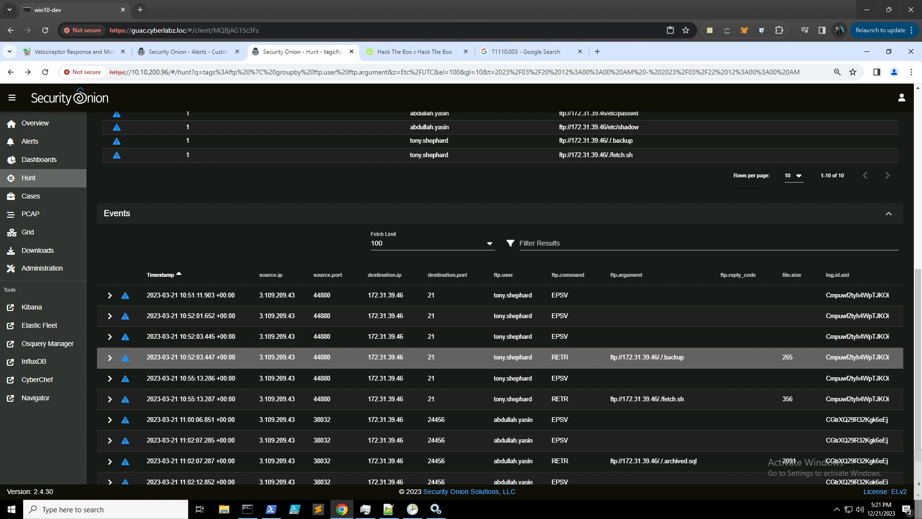
- Load the PCAP transcript for the .backup RETR event and read through the FTP session
click(400, 355)
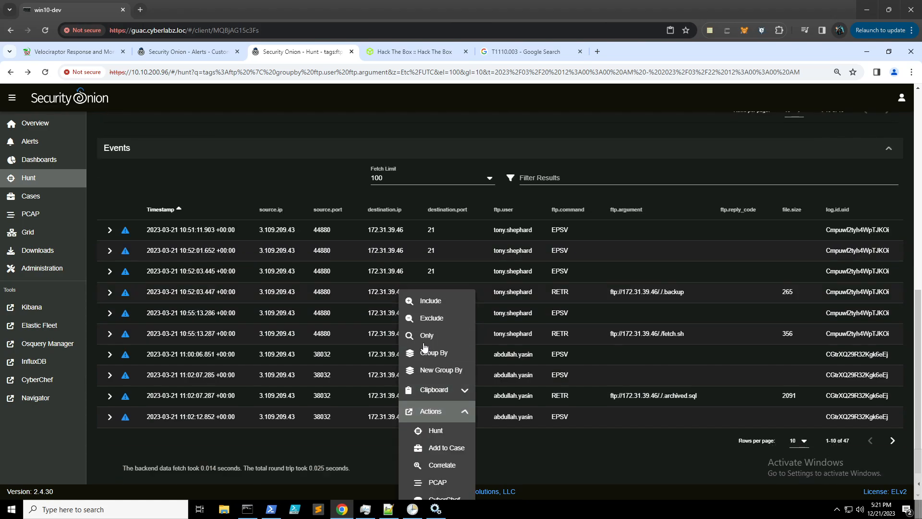
click(437, 438)
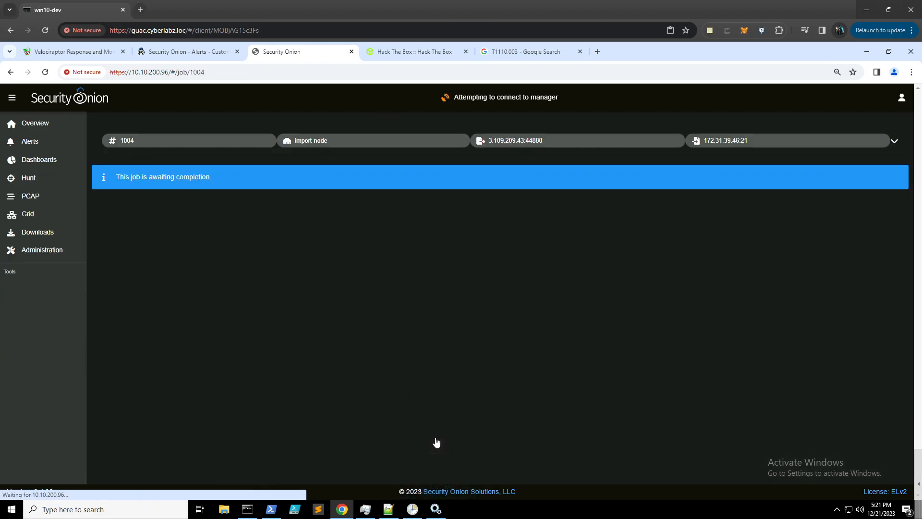
scroll(249, 246, down, 1)
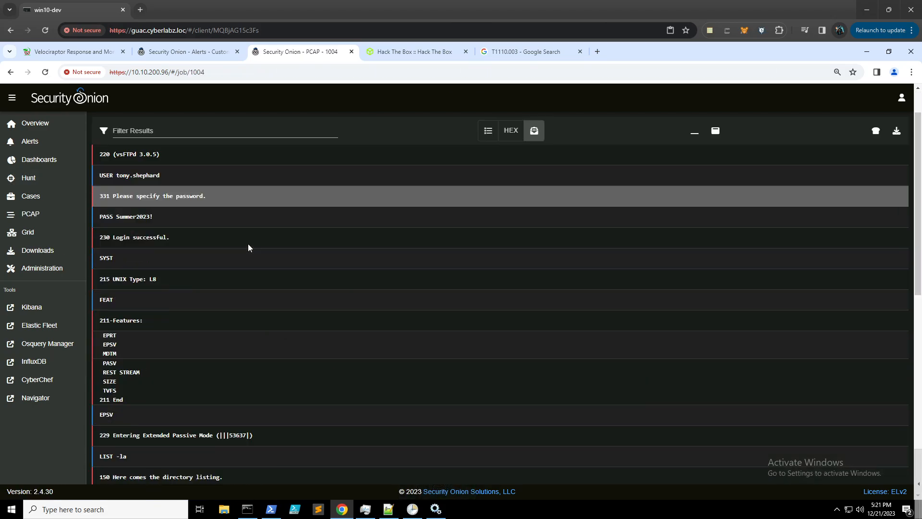
scroll(248, 243, down, 2)
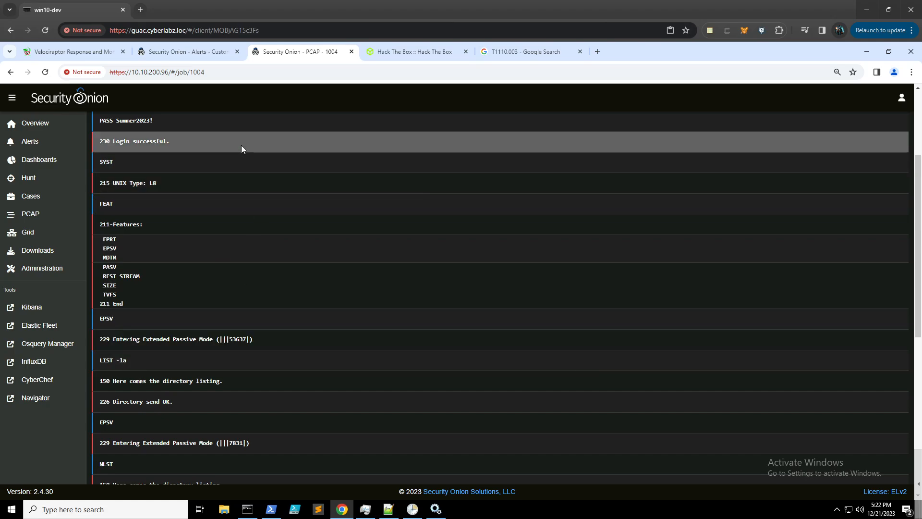
scroll(255, 175, down, 2)
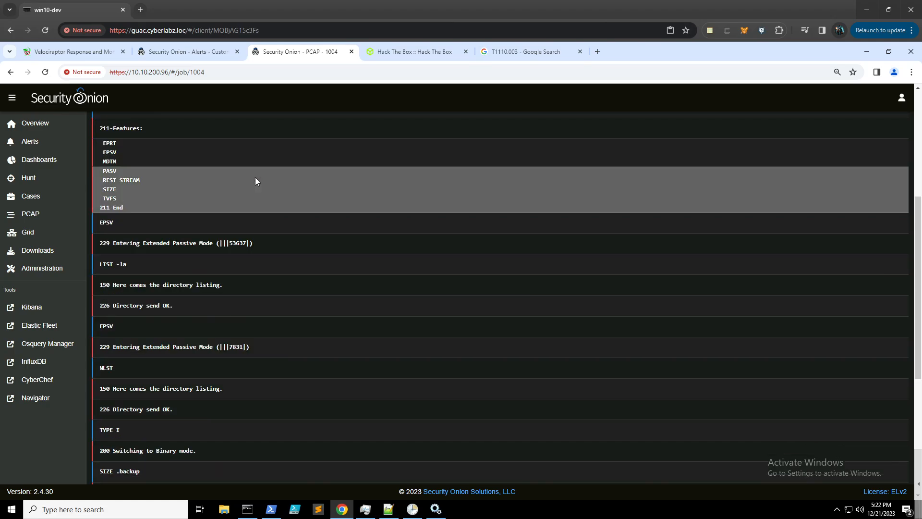
scroll(255, 177, down, 2)
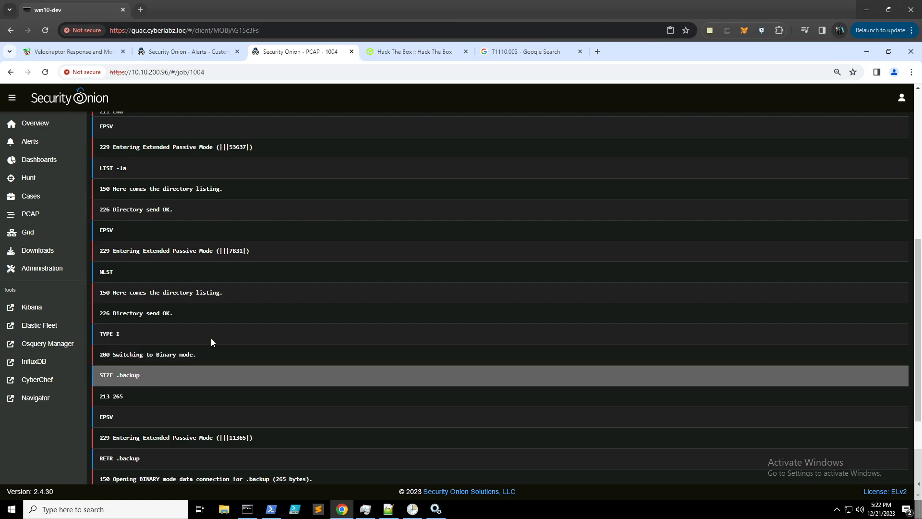
- Go back to the FTP user-and-argument hunt and duplicate its browser tab
click(10, 72)
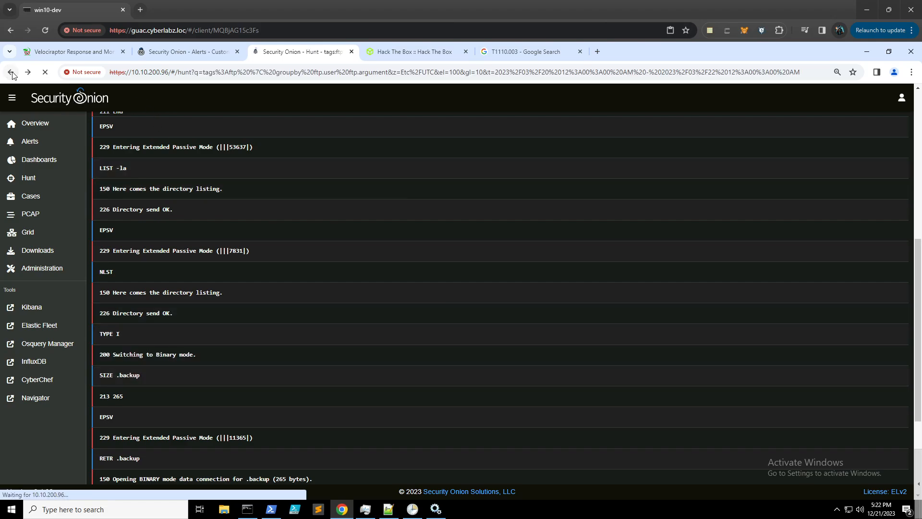
scroll(324, 367, down, 9)
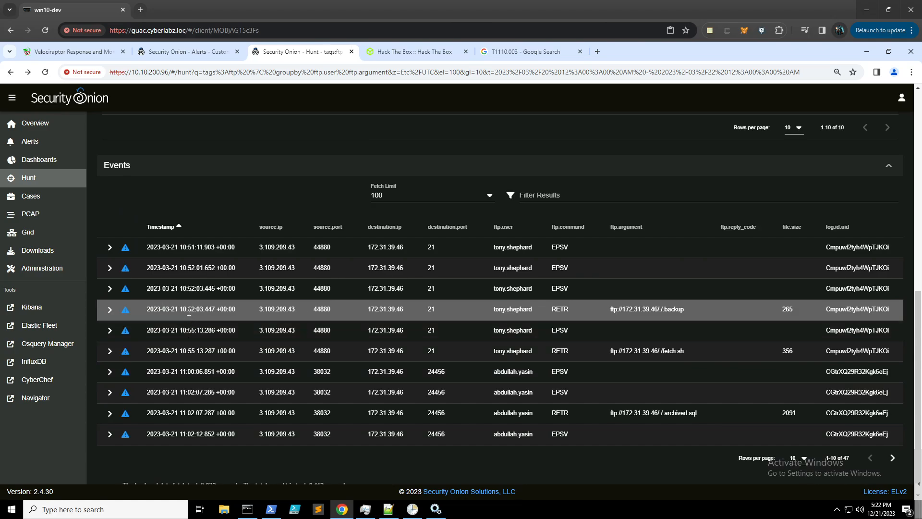
right_click(321, 53)
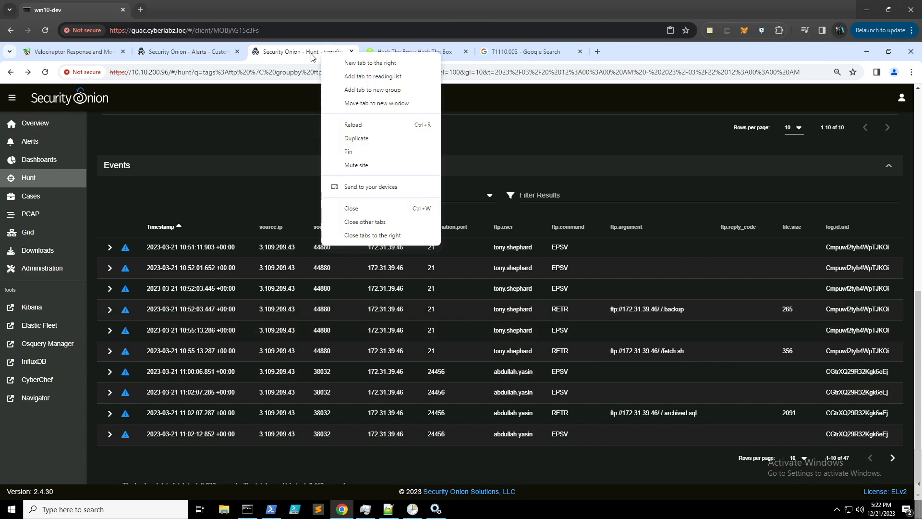
click(365, 137)
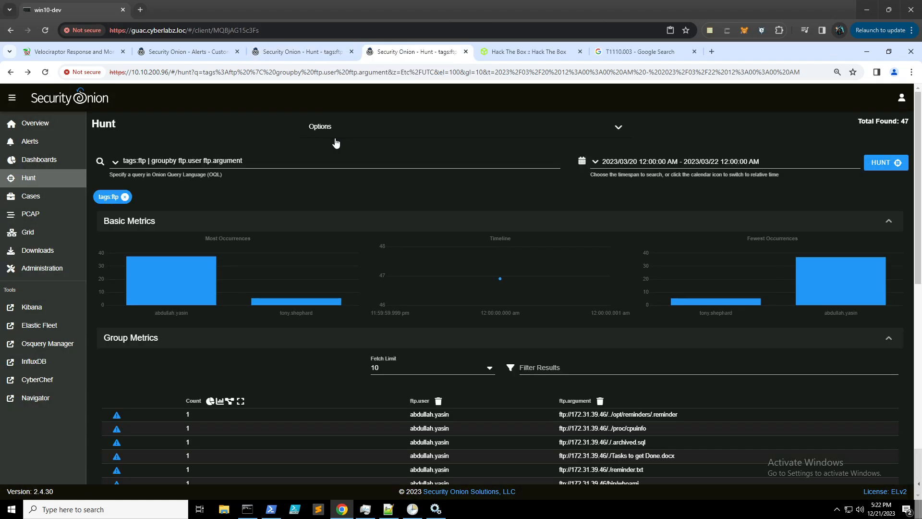
- Browse the predefined queries list down to the Files entries
click(116, 162)
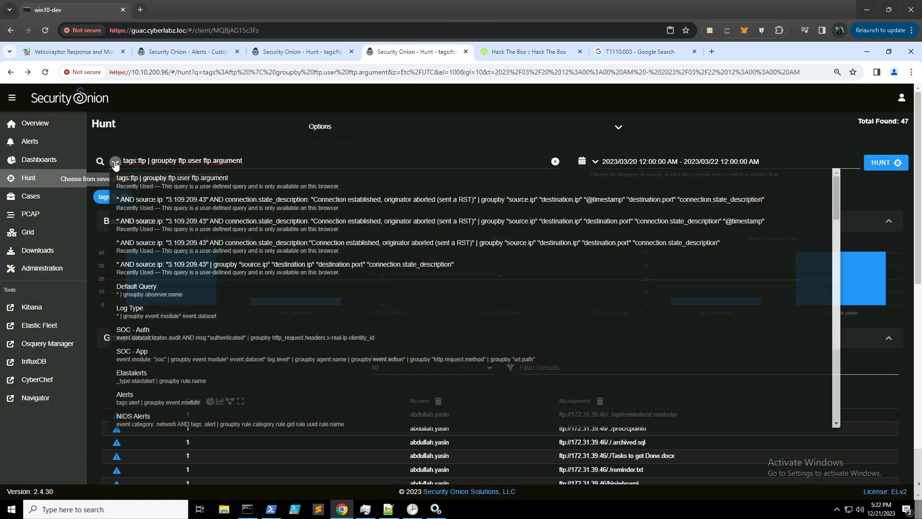
scroll(310, 276, down, 2)
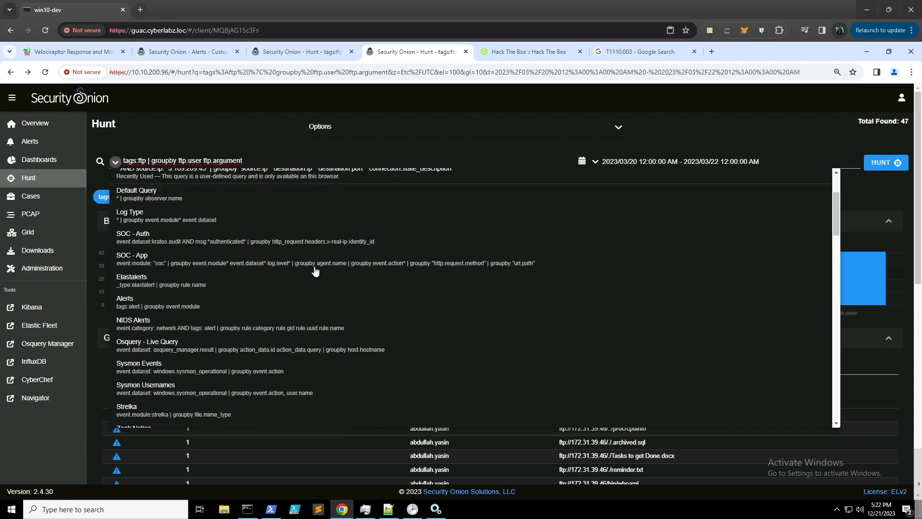
scroll(315, 271, down, 3)
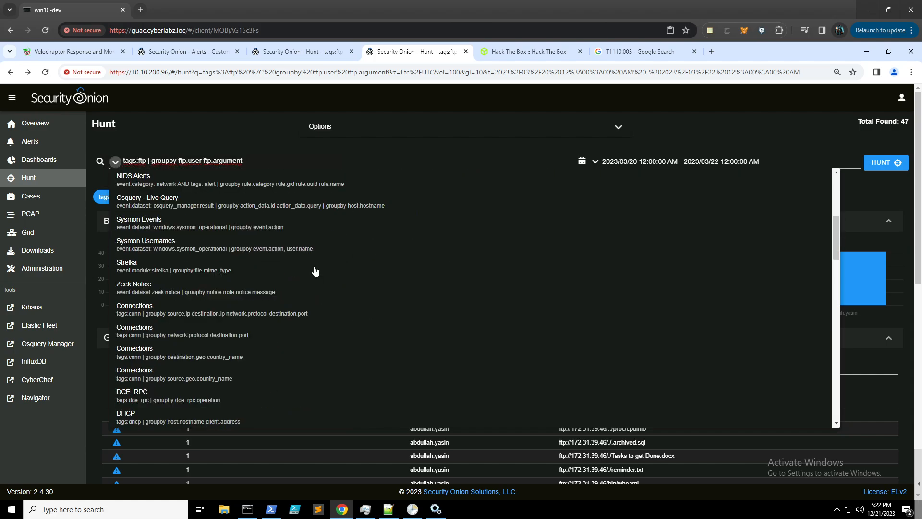
scroll(315, 272, down, 6)
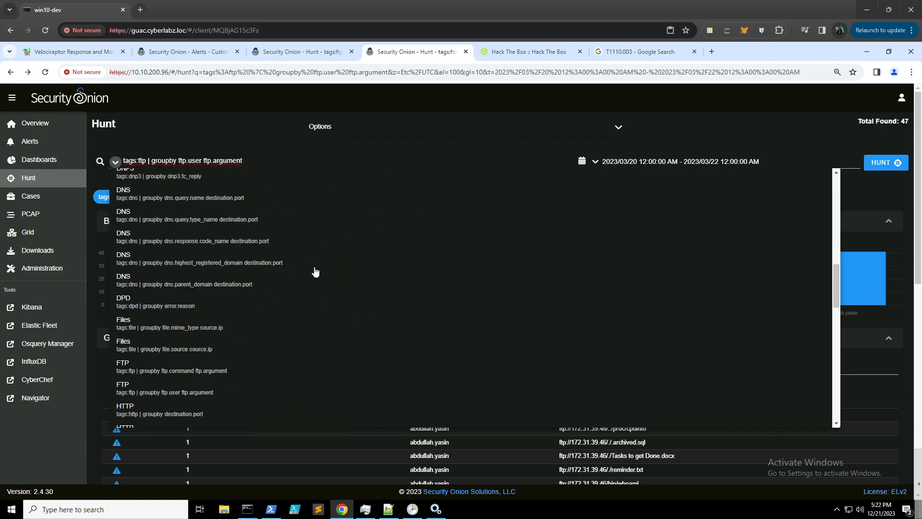
scroll(315, 272, down, 1)
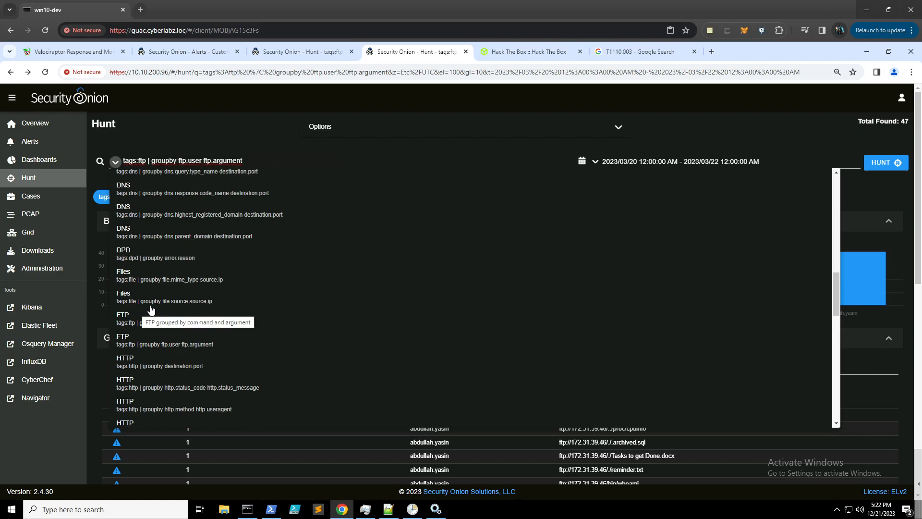
- Run the Files groupby file.source query and include only source 3.109.209.43
click(175, 307)
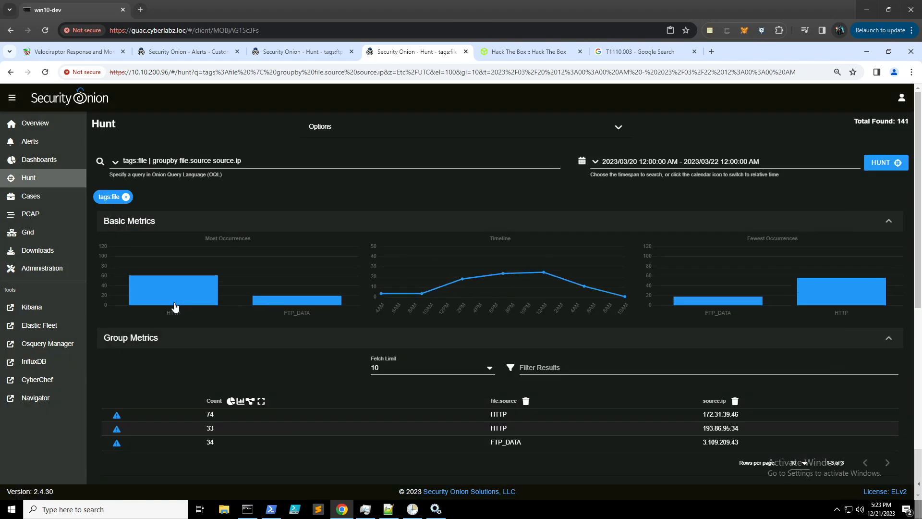
scroll(420, 391, down, 2)
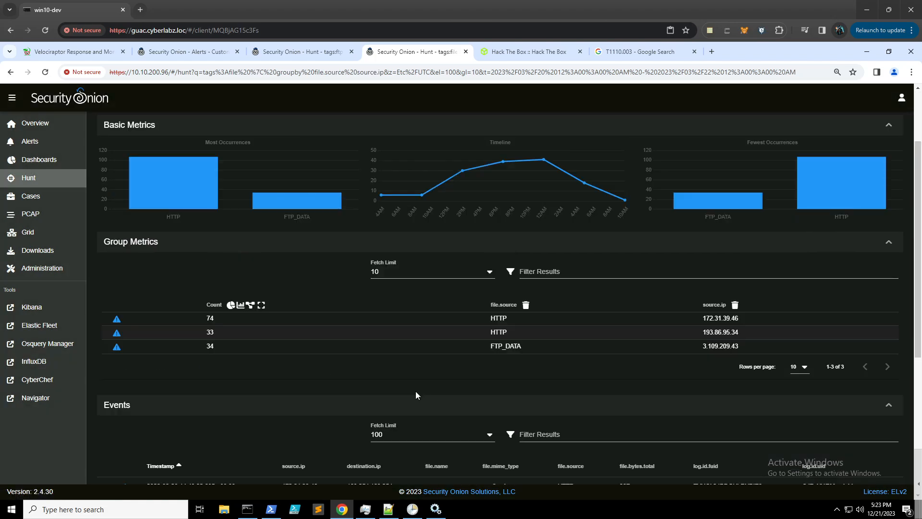
click(720, 346)
click(742, 356)
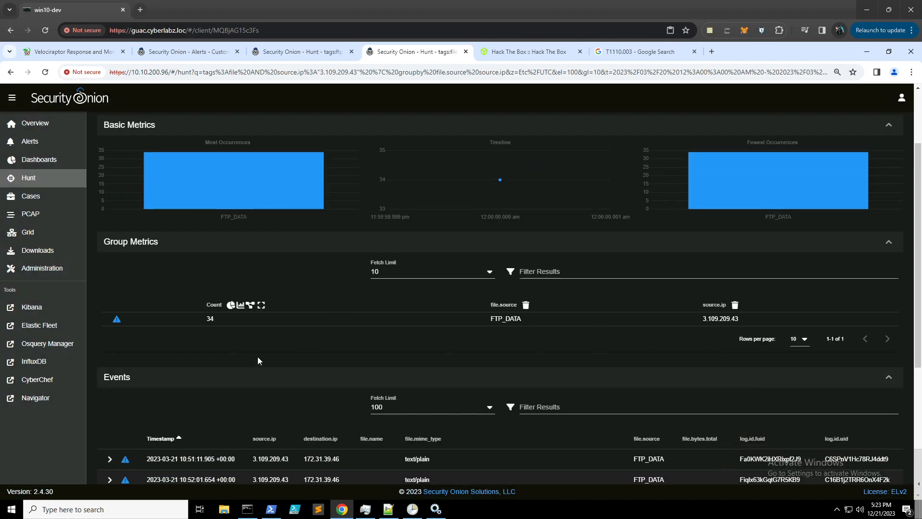
scroll(257, 357, down, 2)
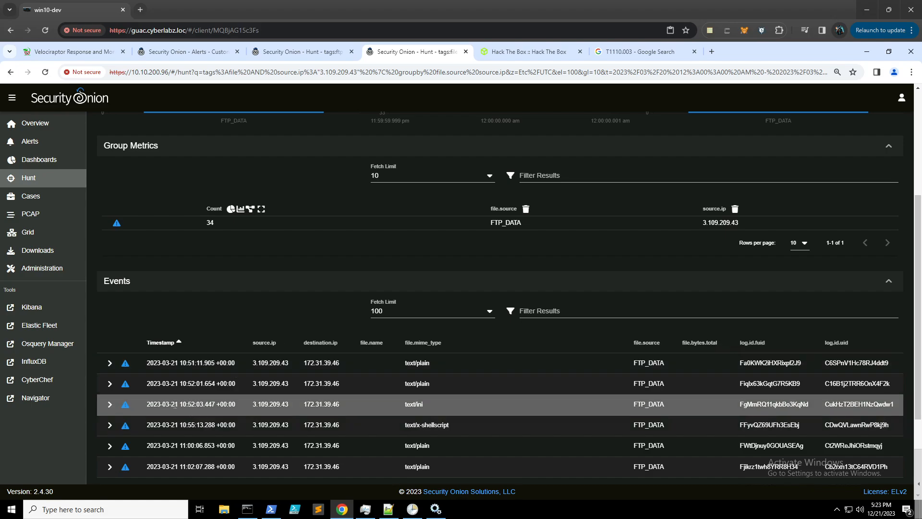
- Compare against the FTP events tab, then expand the actions for the text/ini transfer
click(307, 53)
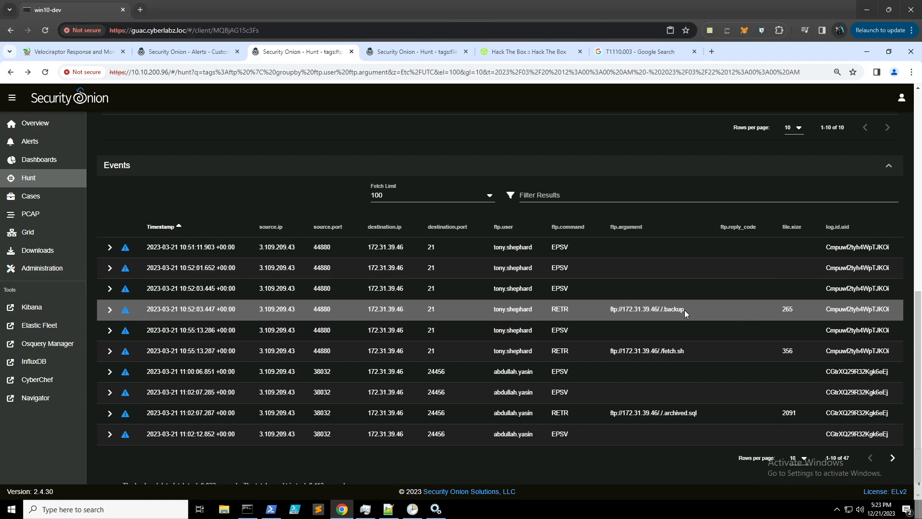
click(403, 53)
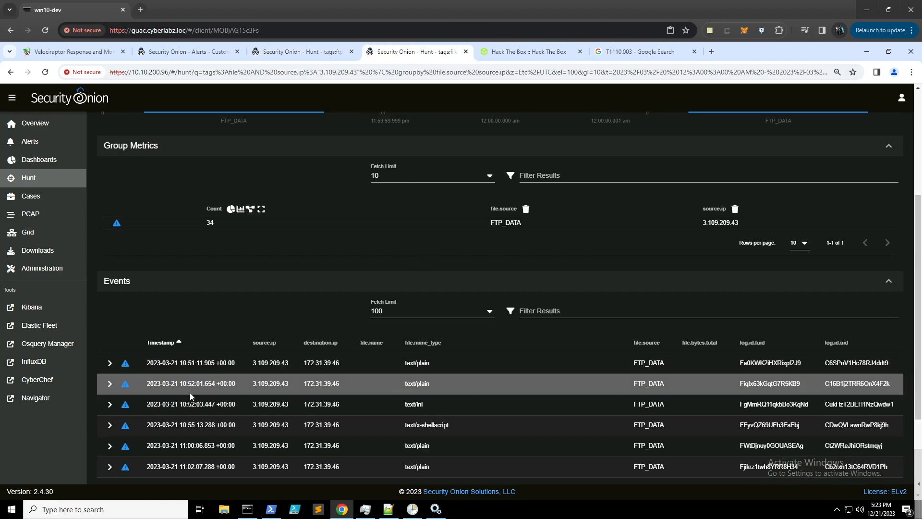
click(324, 405)
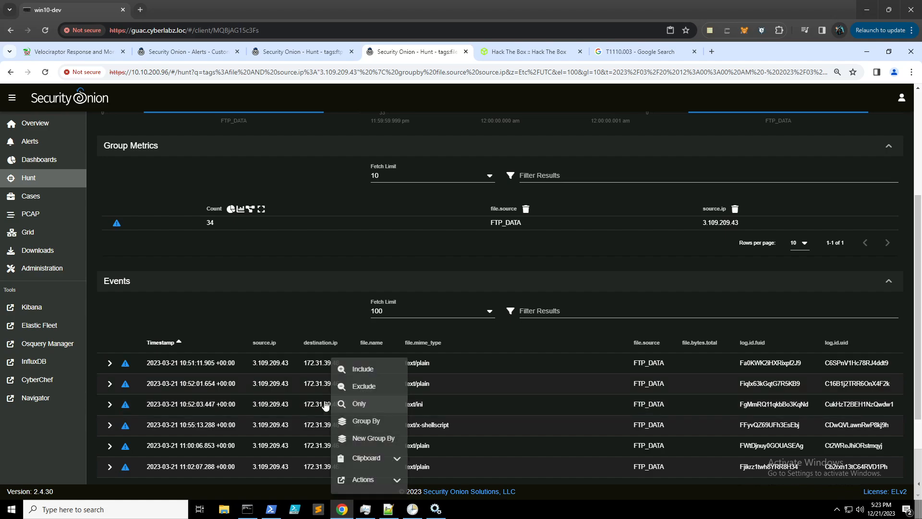
scroll(324, 405, down, 2)
click(365, 384)
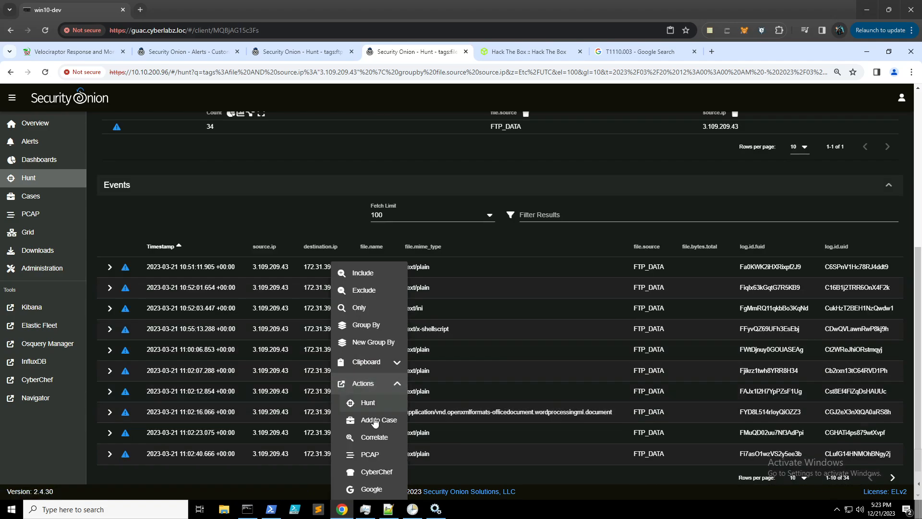
click(371, 454)
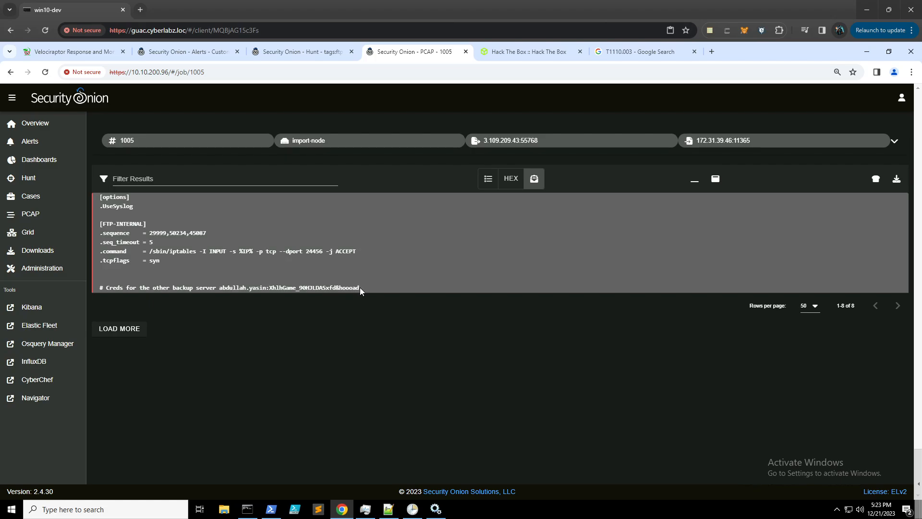
- Move the Hack The Box tab to second place, review answers through Task 7, then return to the FTP hunt
click(528, 55)
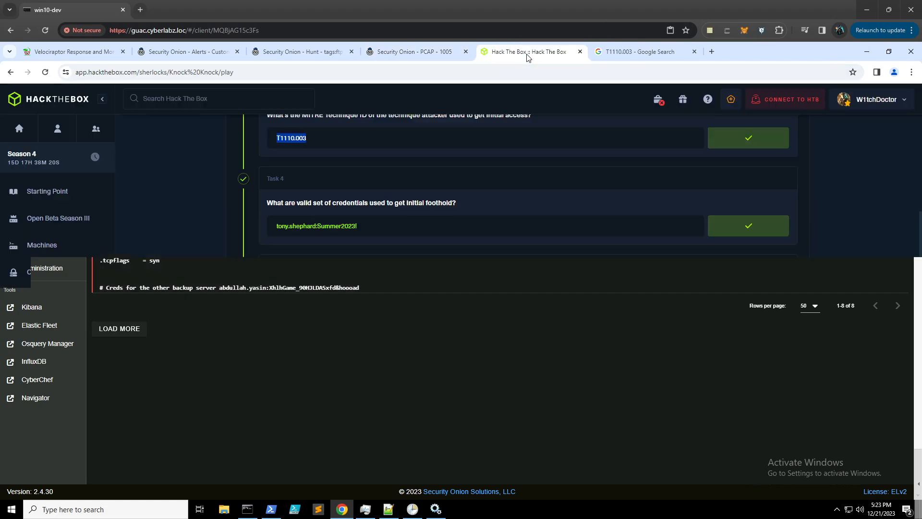
drag(529, 56, 187, 56)
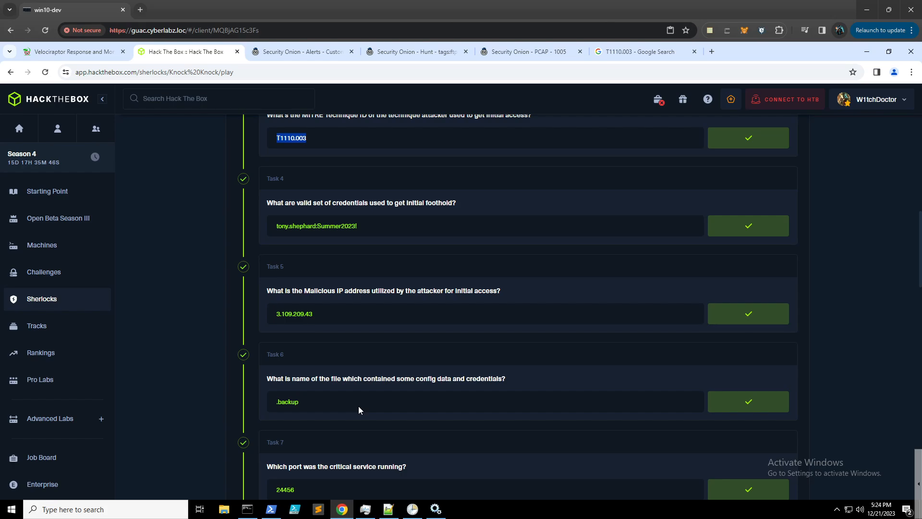
click(433, 52)
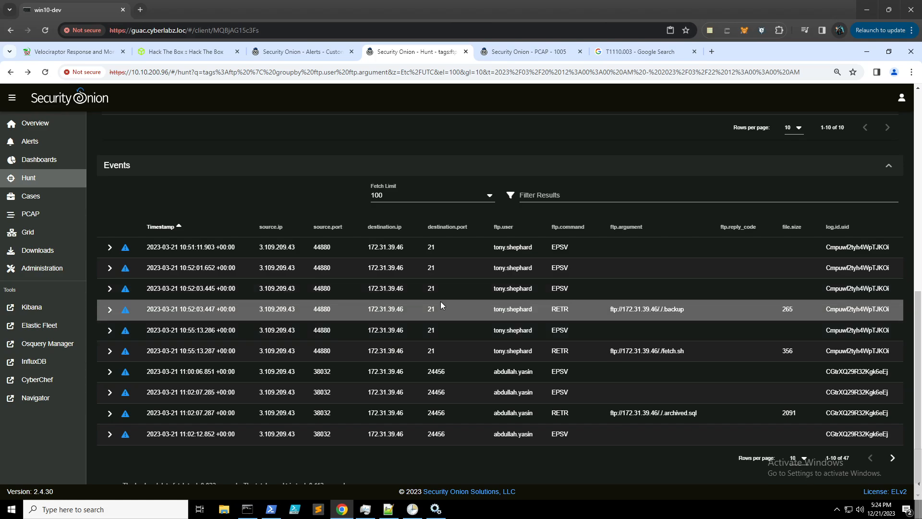
- Recheck the knock config in PCAP 1005, then scroll Hack The Box to Task 8's Port Knocking answer
click(515, 54)
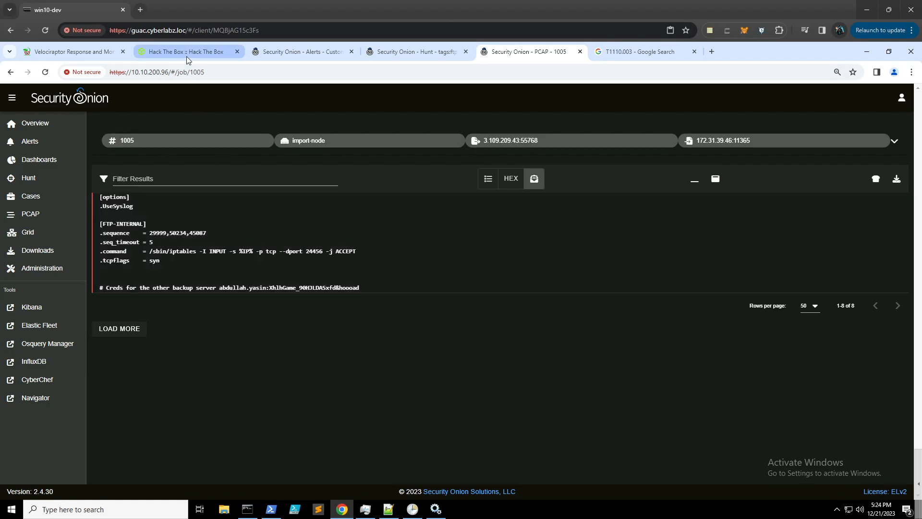
click(188, 51)
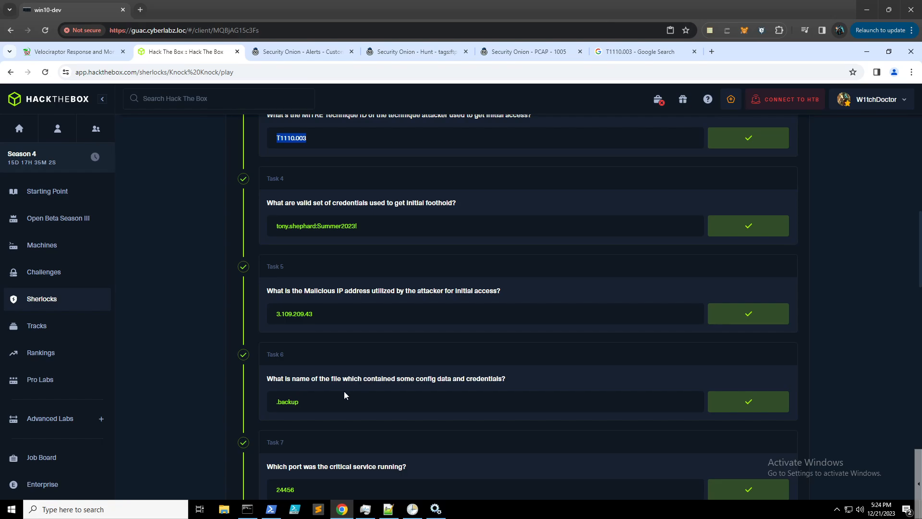
scroll(344, 392, down, 1)
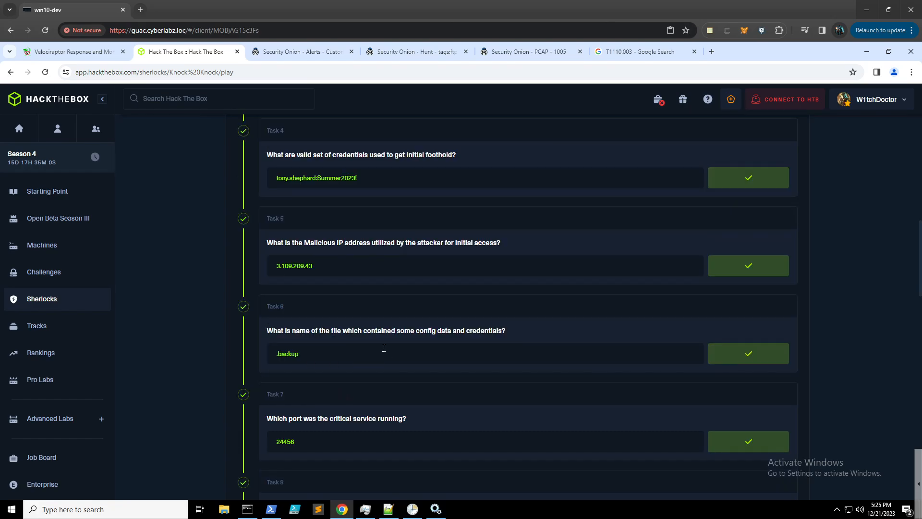
scroll(384, 348, down, 1)
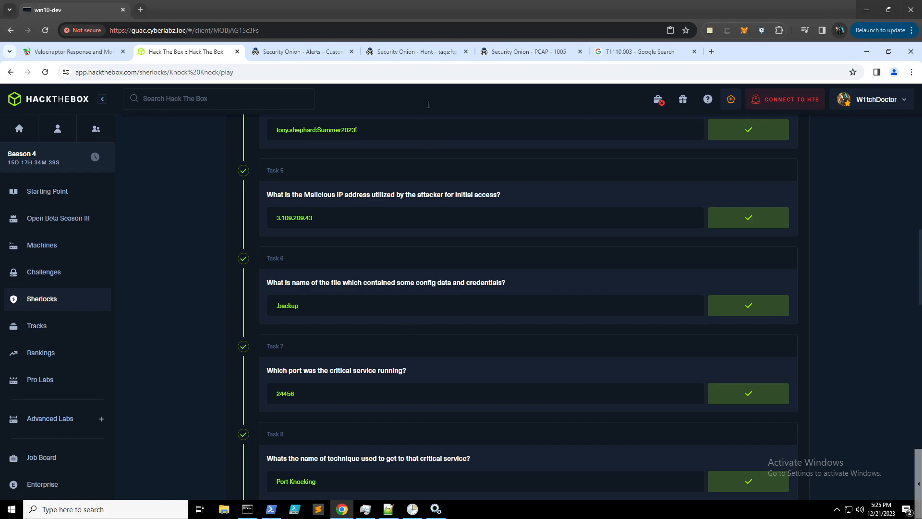
- Rerun the source.ip 3.109.209.43 connection query from the recent query history
click(408, 54)
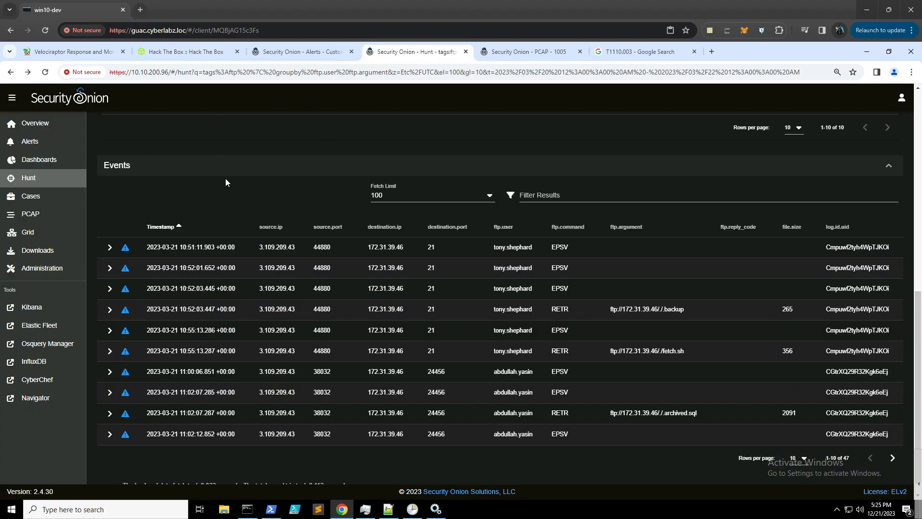
scroll(226, 177, up, 10)
click(115, 163)
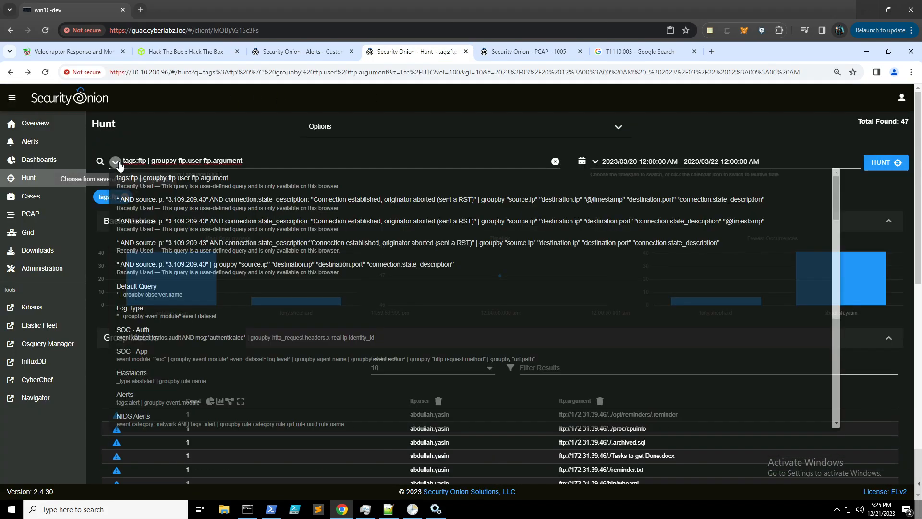
click(264, 266)
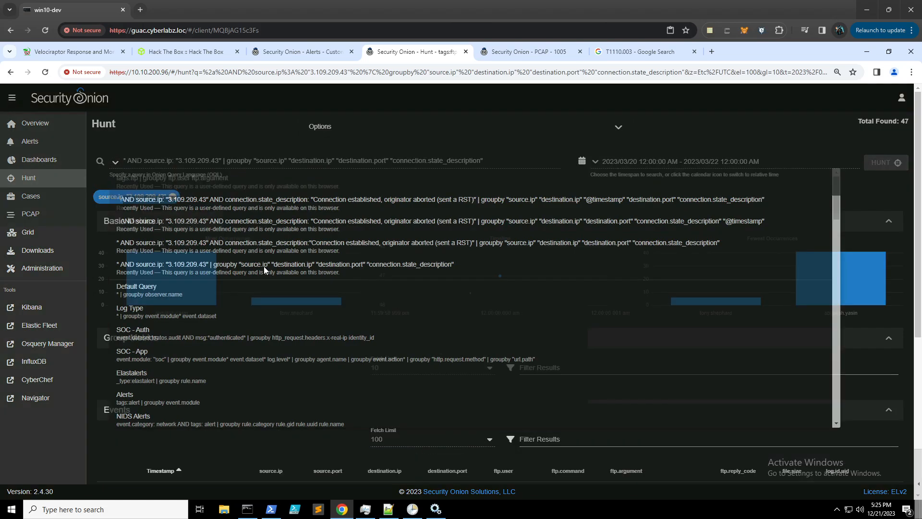
- Include only connections with the 'originator aborted' (reset) state
scroll(166, 321, down, 2)
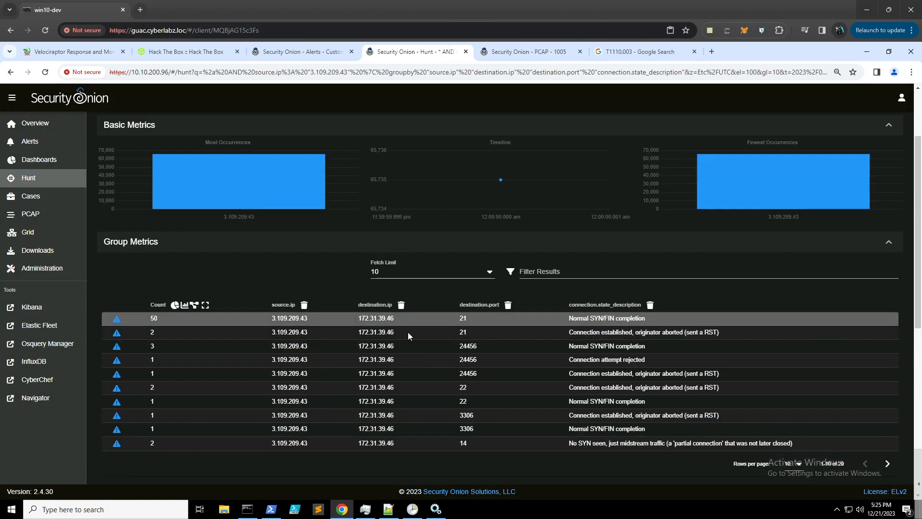
click(597, 375)
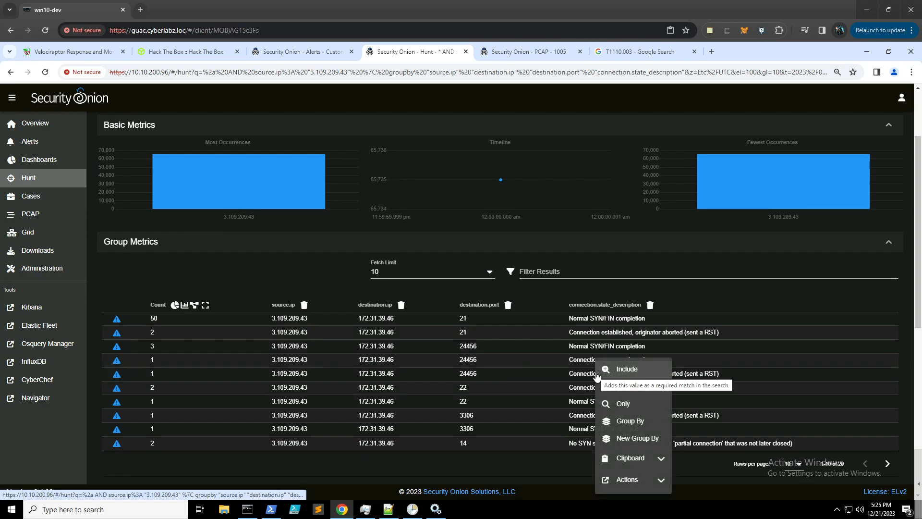
click(644, 374)
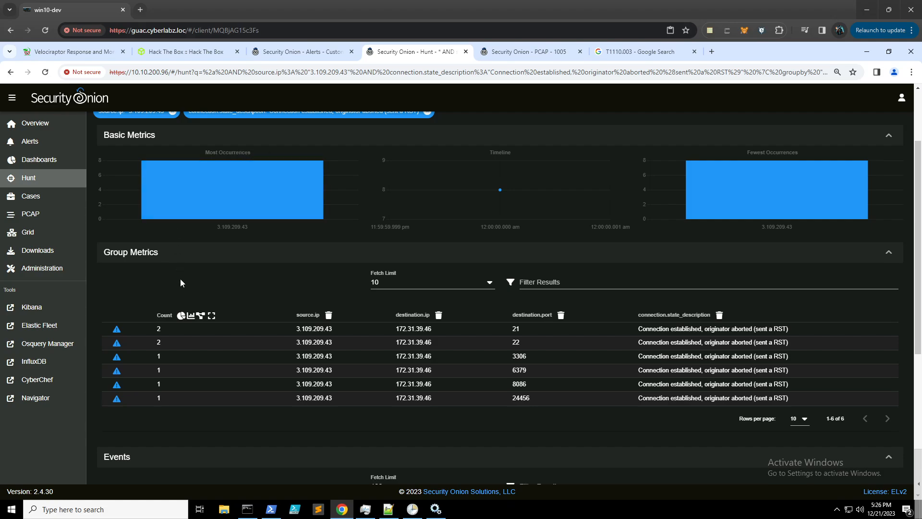
- Compare the attacker's port 24456 connections and PCAP 1005 transcript with the Knock Knock task answers
click(165, 55)
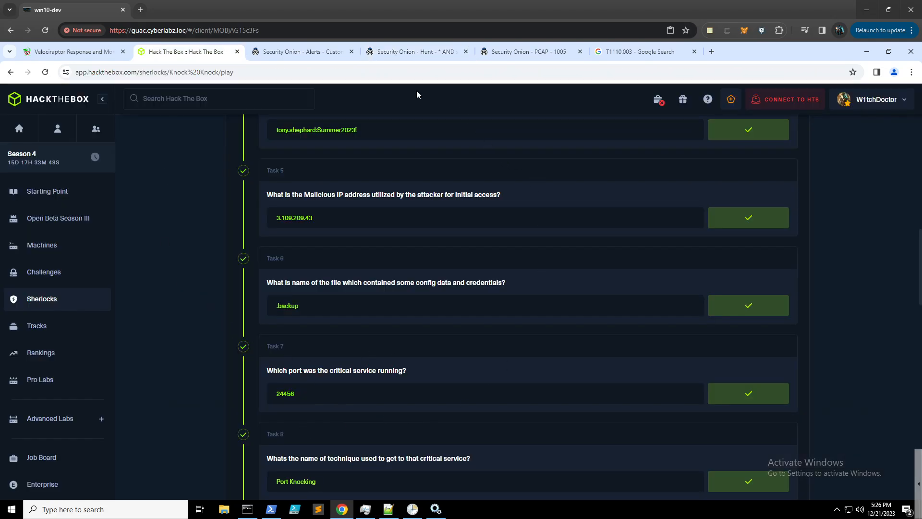
click(409, 56)
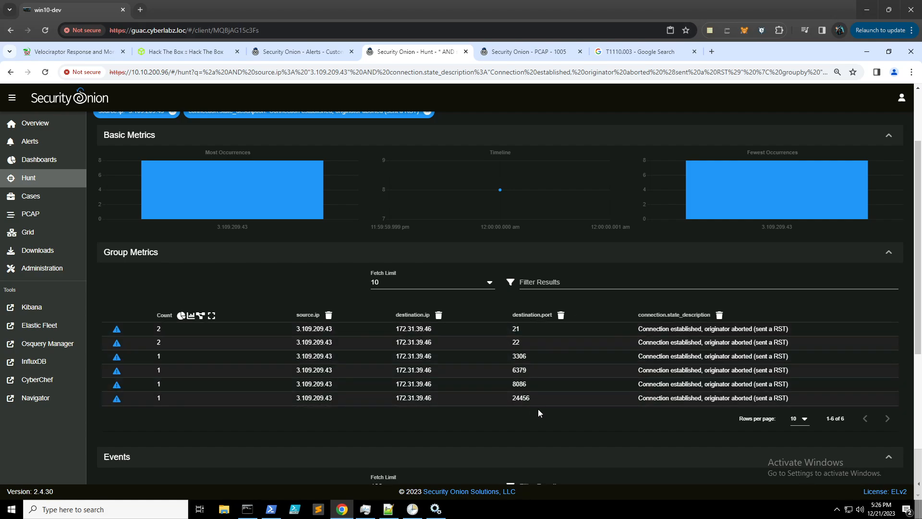
click(175, 53)
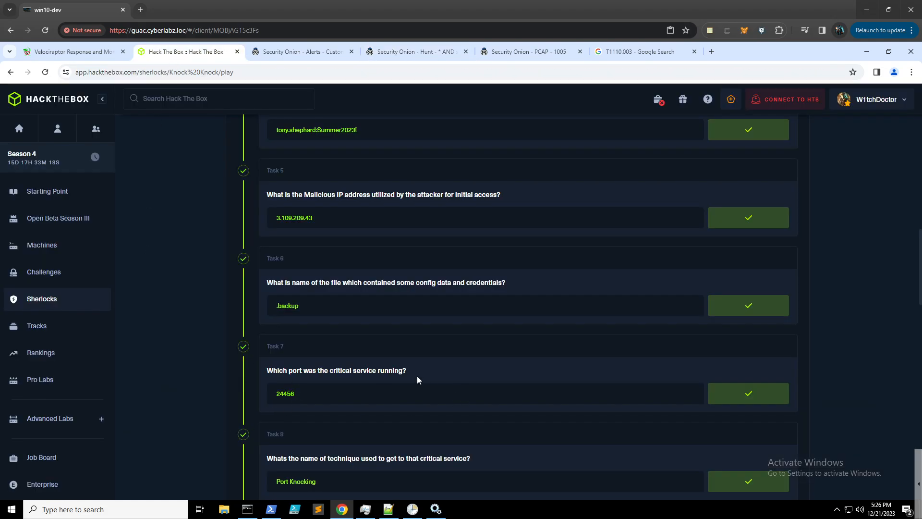
scroll(372, 377, down, 1)
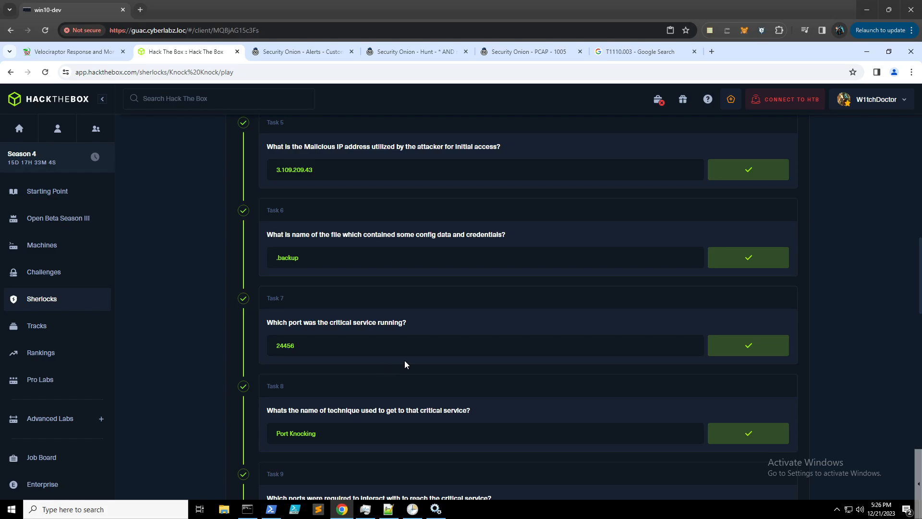
click(515, 56)
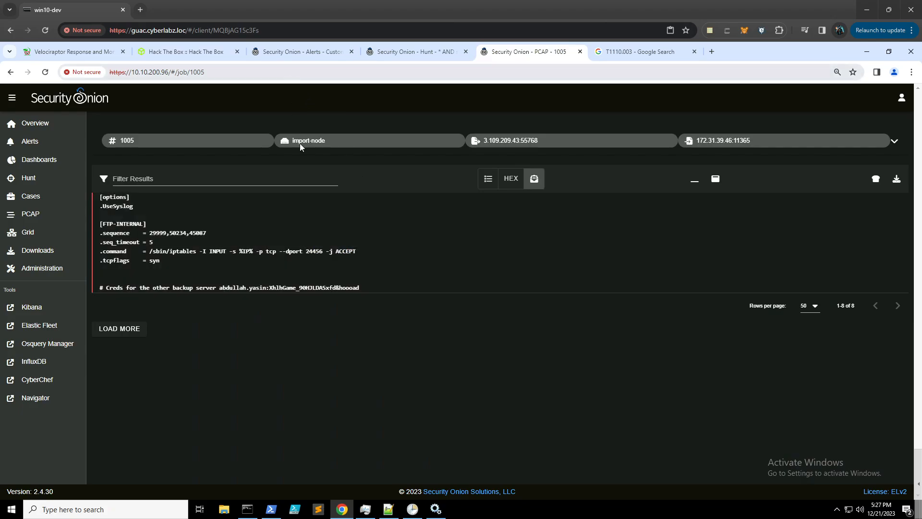
click(400, 52)
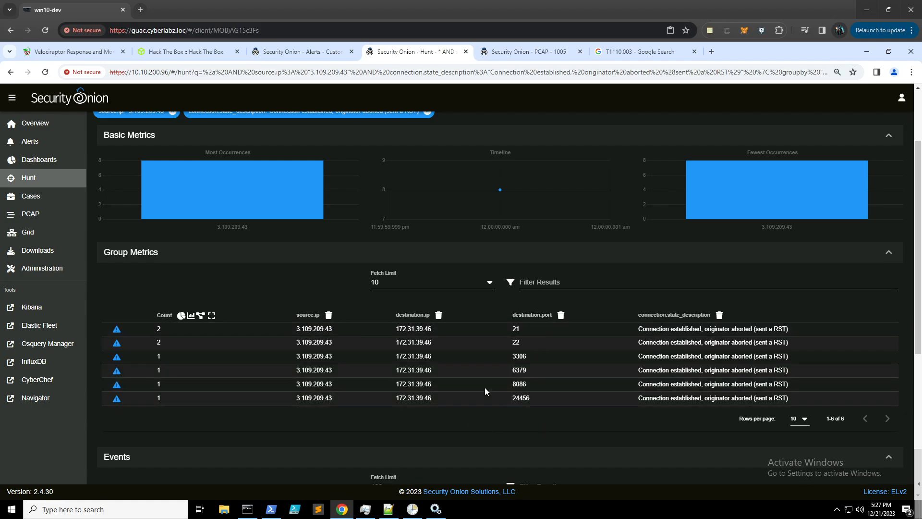
click(189, 53)
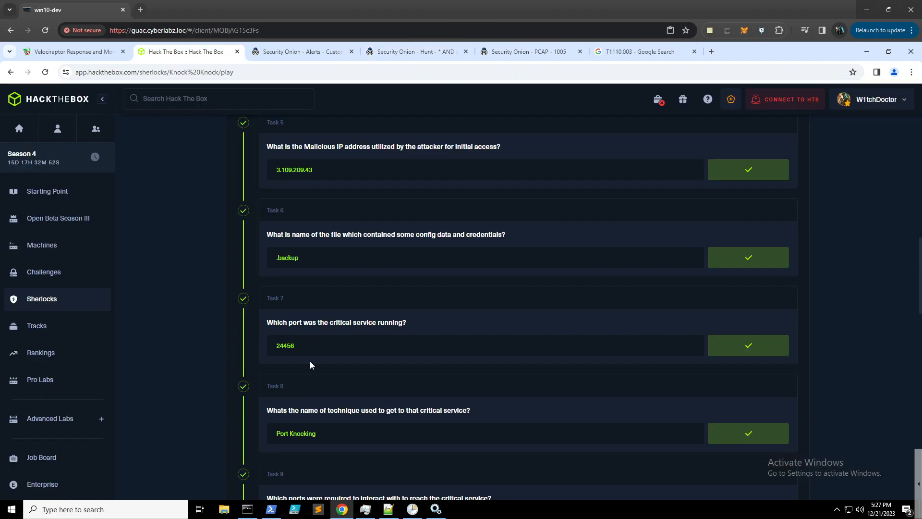
scroll(460, 370, up, 12)
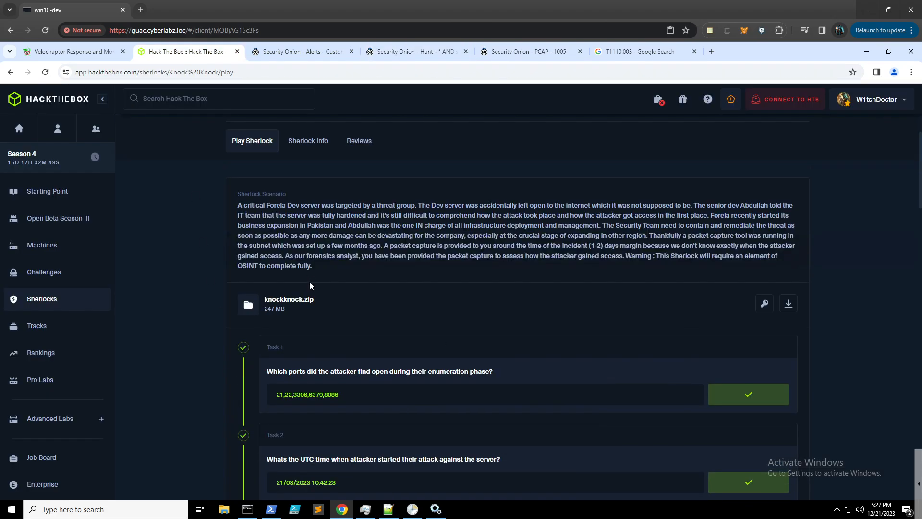
- Review the Knock Knock task answers and PCAP 1005's knock sequence 29999,50234,45087
scroll(326, 258, up, 2)
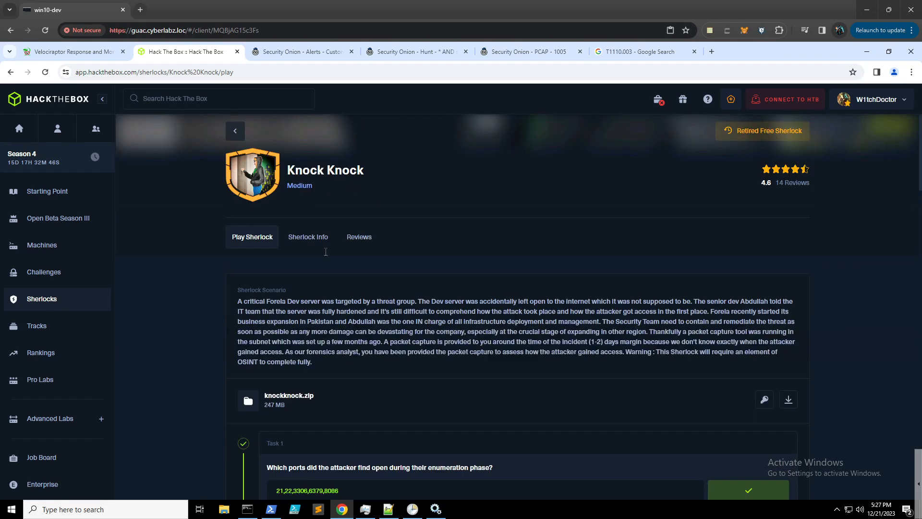
scroll(324, 252, down, 10)
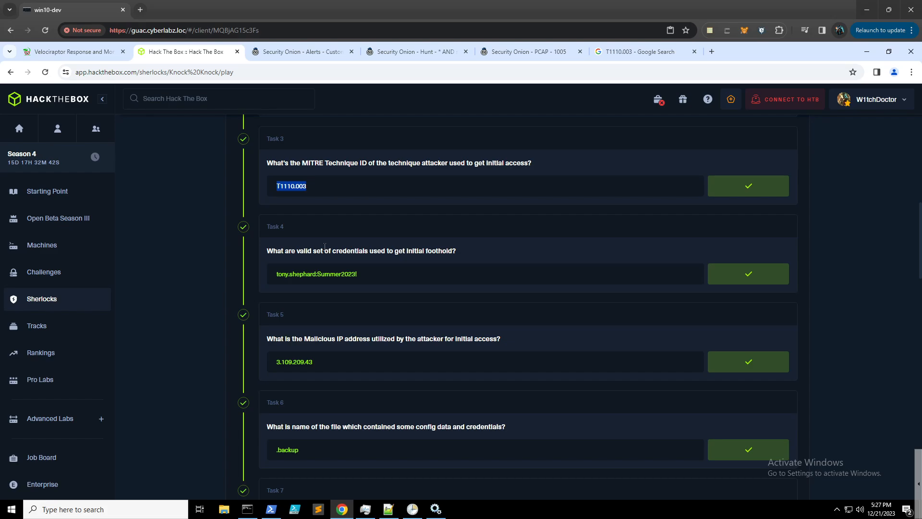
scroll(325, 247, down, 1)
scroll(323, 247, down, 2)
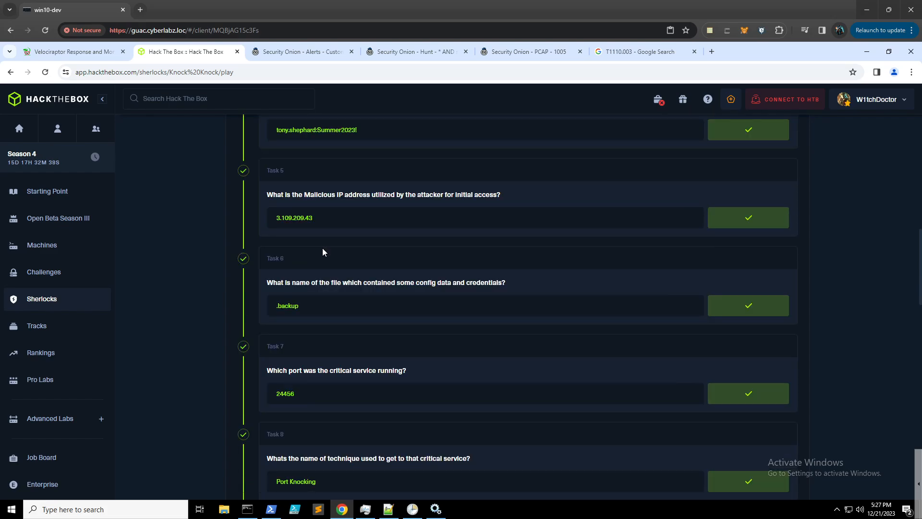
scroll(323, 250, down, 1)
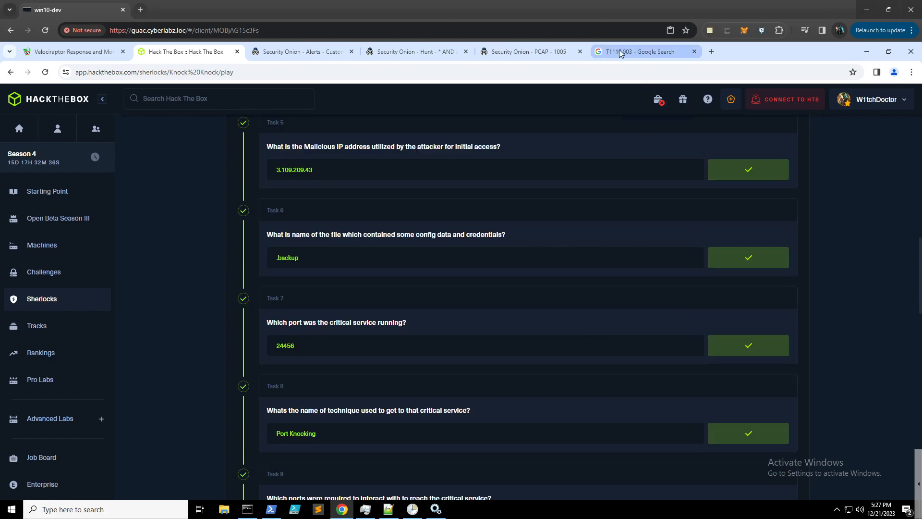
click(534, 52)
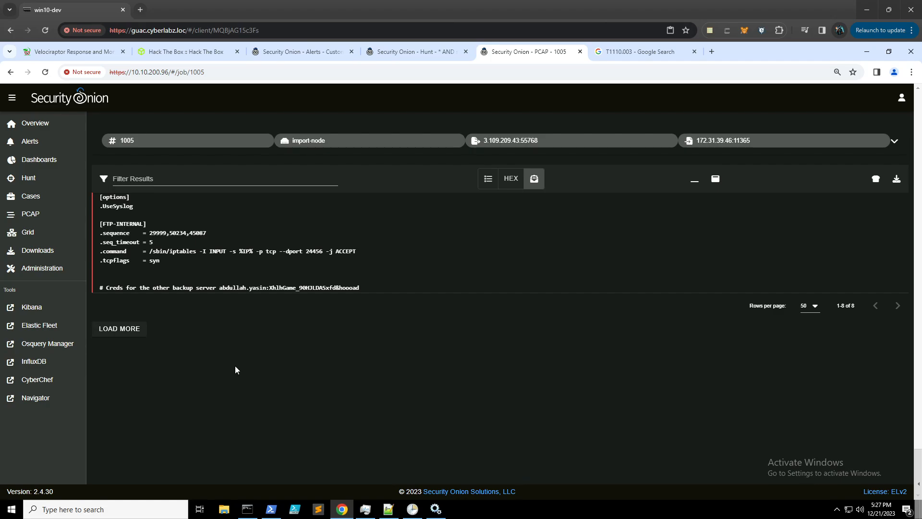
- Replace the T1110.003 Google query with 'sequence of ports in order'
click(639, 51)
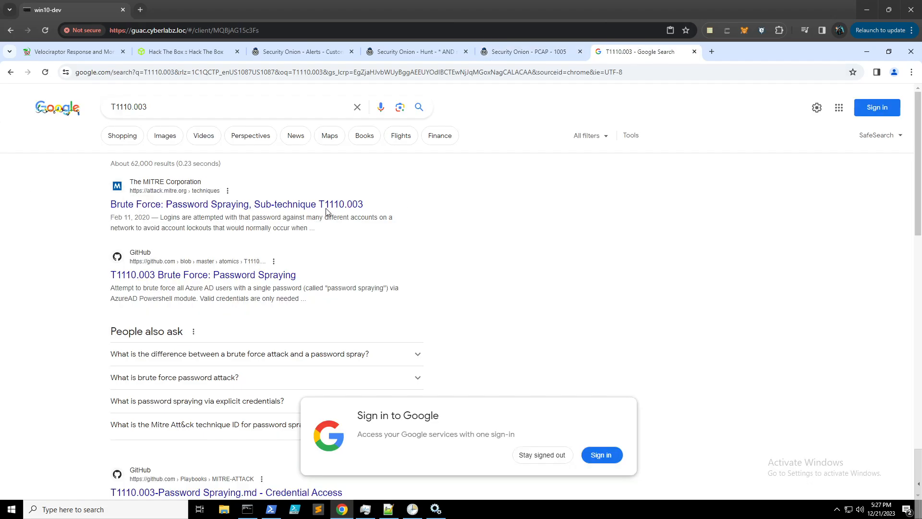
drag(147, 107, 50, 91)
key(BackSpace)
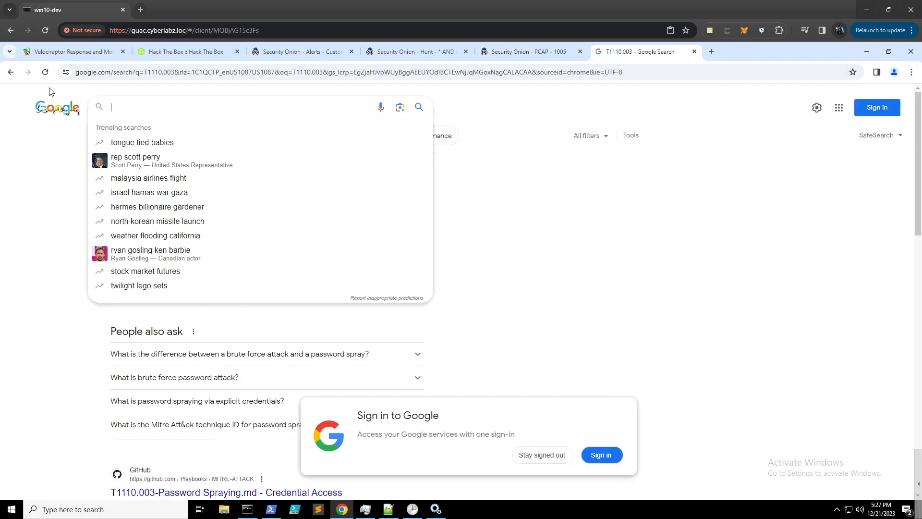
text(sequence of)
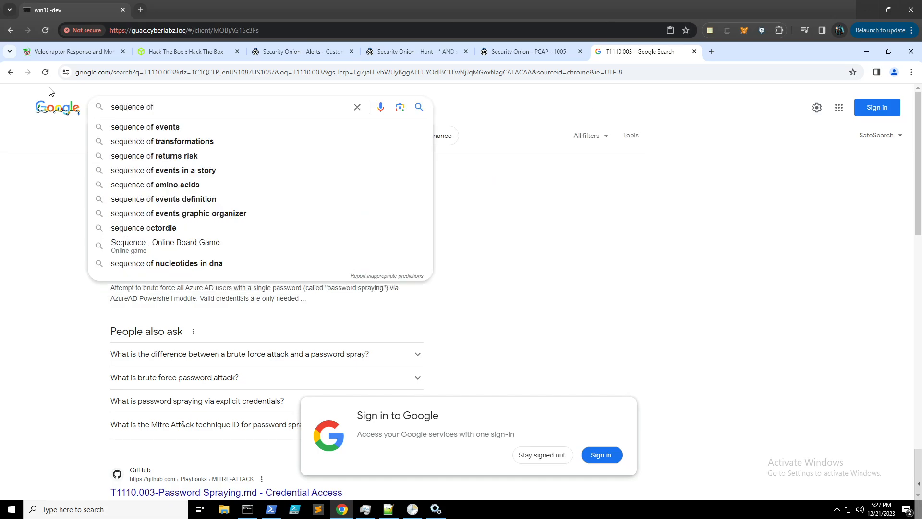
text( ports in order)
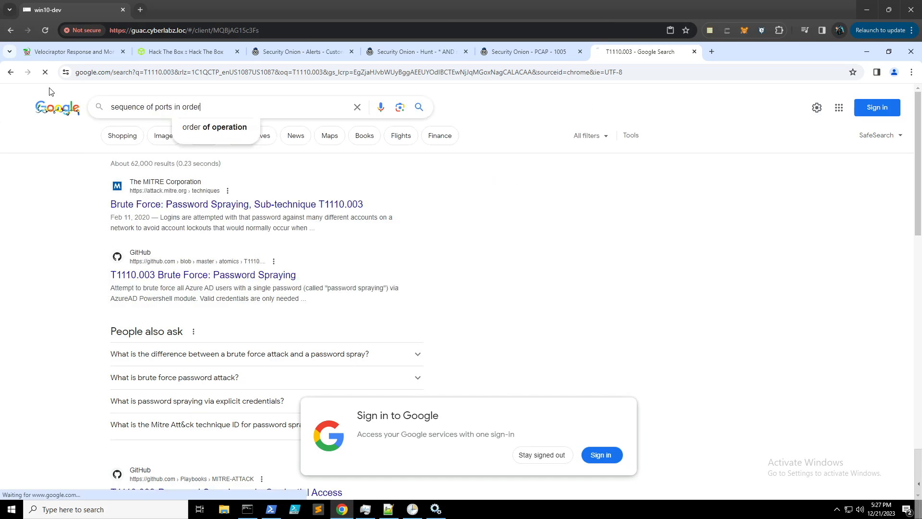
key(Return)
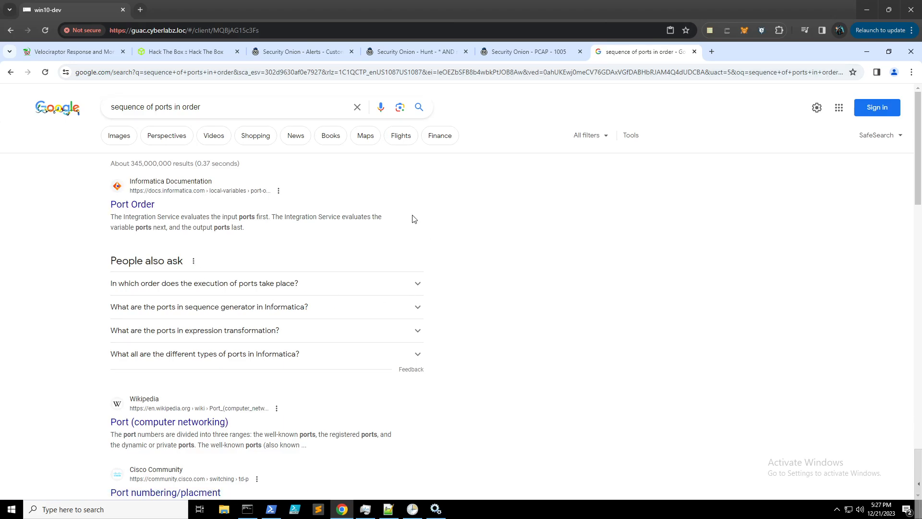
- Extend the search to 'sequence of ports in order for service' and browse the results
click(230, 105)
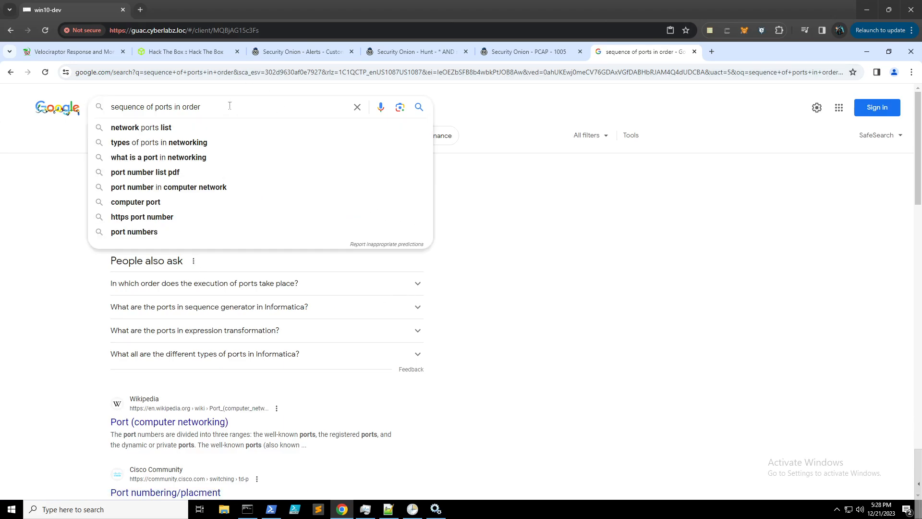
text(for service)
key(Return)
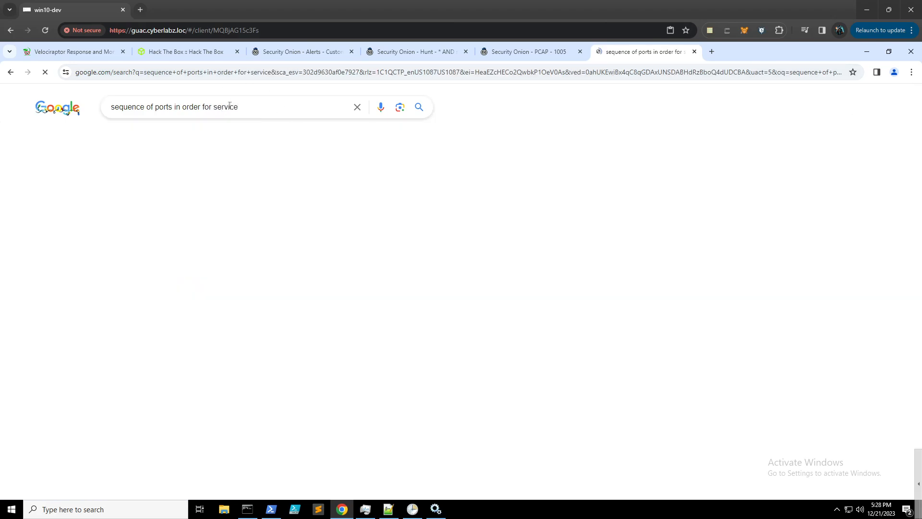
scroll(254, 244, down, 3)
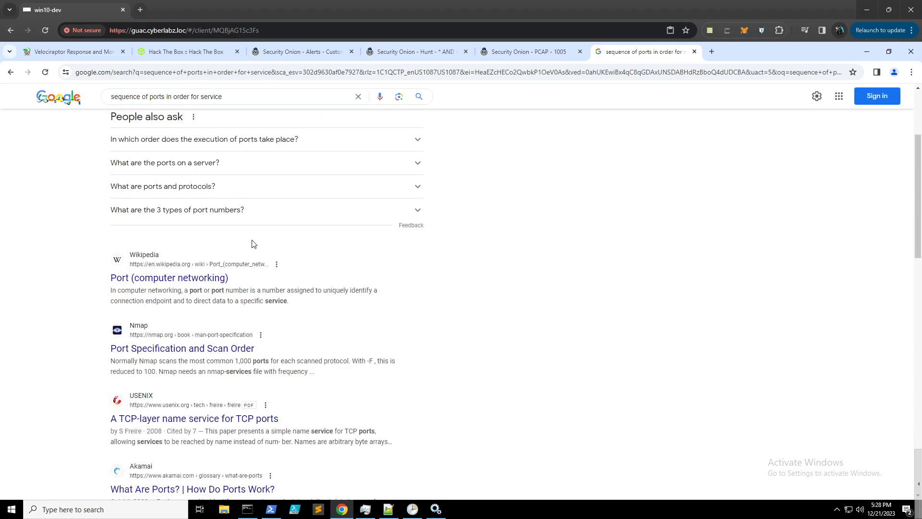
scroll(265, 243, down, 2)
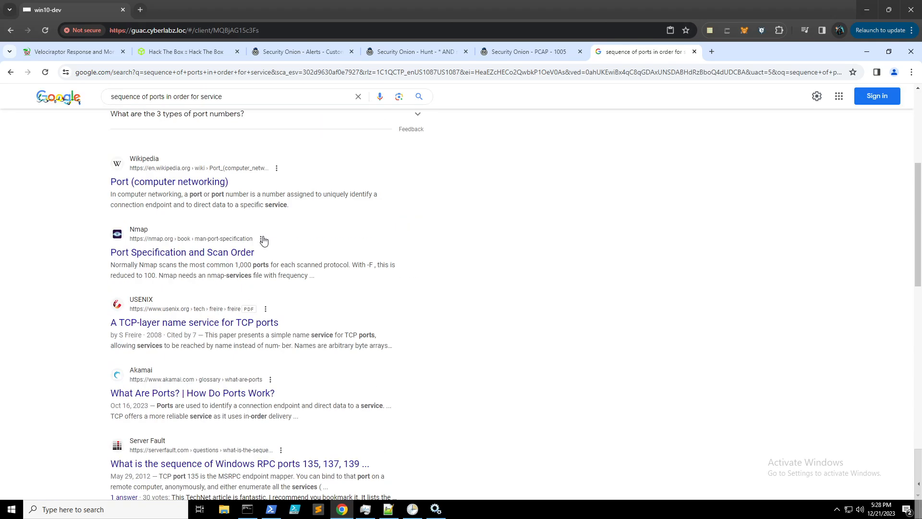
scroll(263, 241, down, 2)
scroll(265, 238, down, 2)
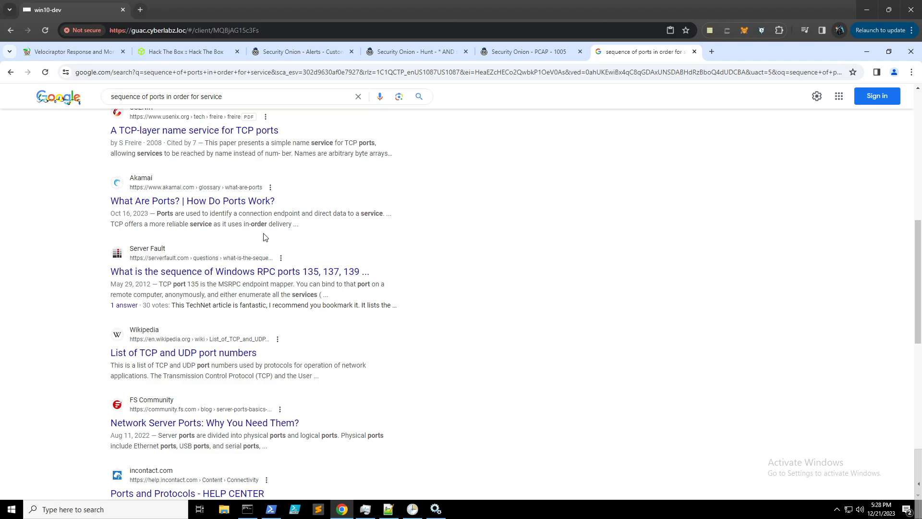
scroll(265, 238, down, 2)
scroll(265, 232, up, 5)
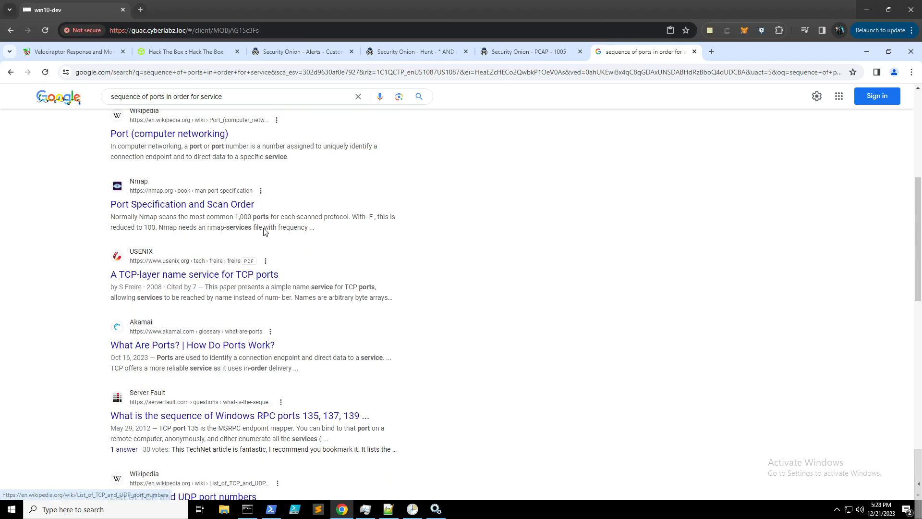
scroll(265, 232, up, 6)
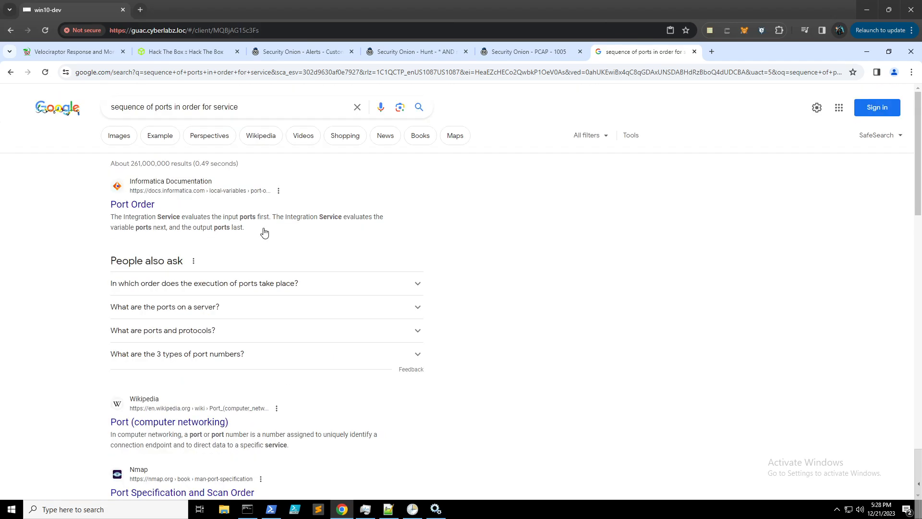
- Add 'open' to the search and review the Port knocking ArchWiki result
click(263, 106)
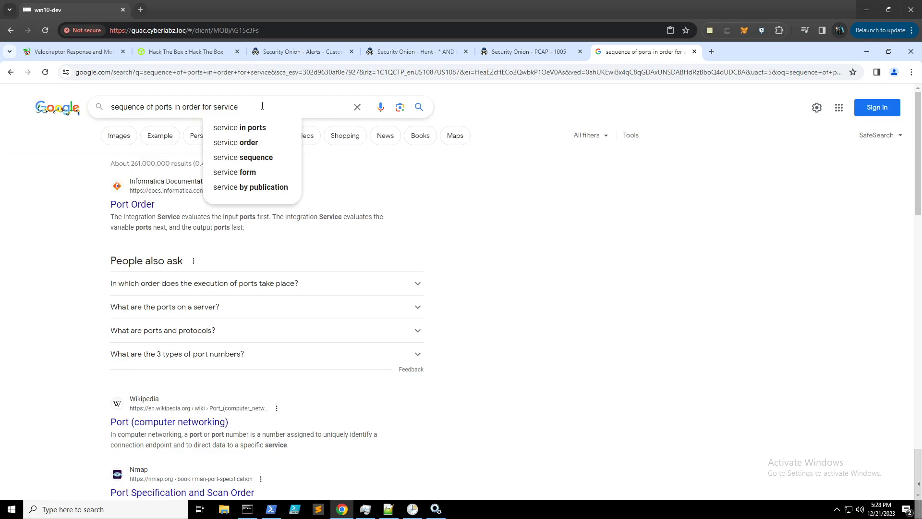
text(open)
key(Return)
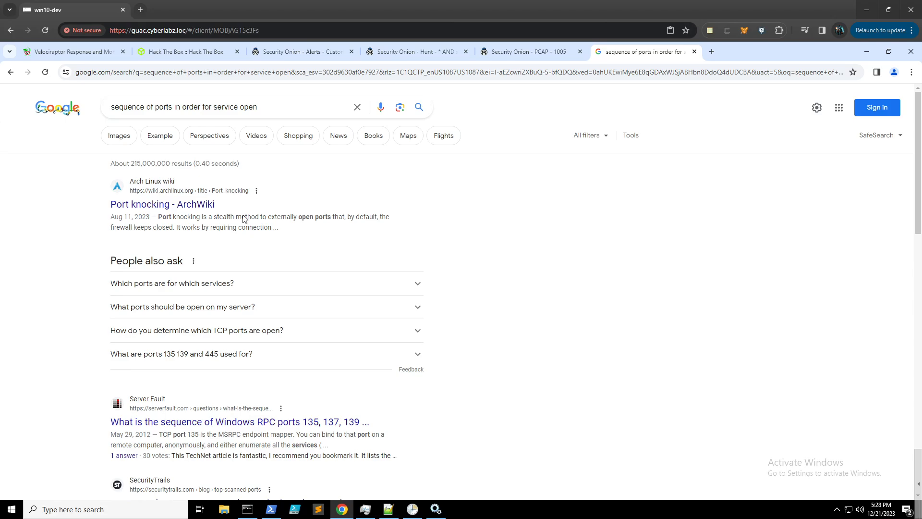
scroll(279, 229, down, 1)
scroll(279, 229, down, 2)
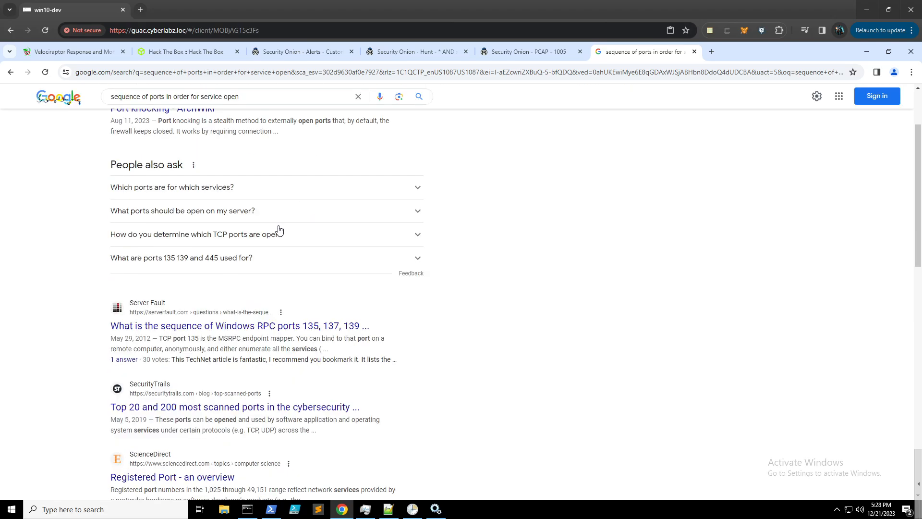
scroll(279, 234, down, 2)
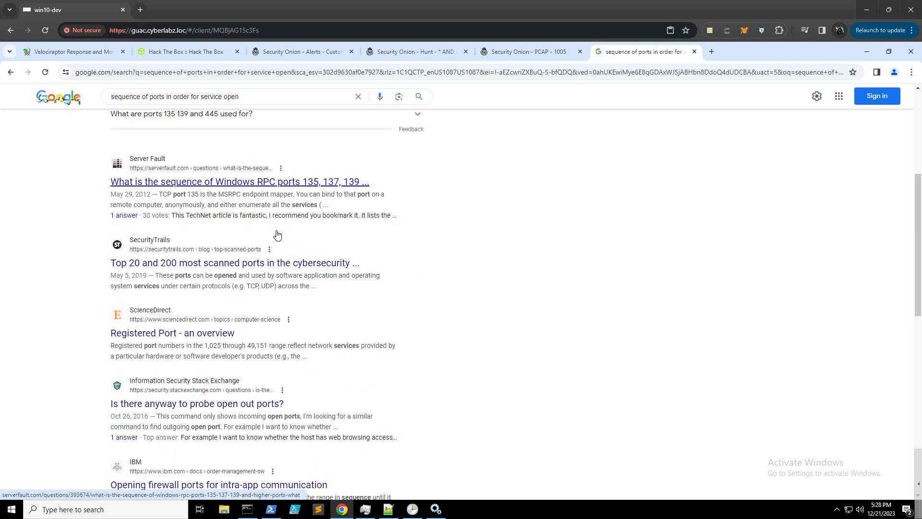
scroll(277, 235, down, 2)
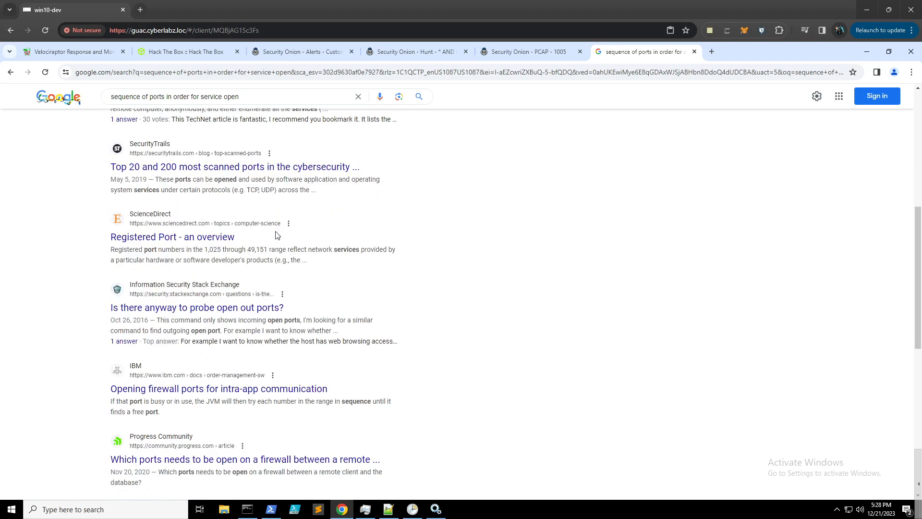
scroll(277, 235, up, 7)
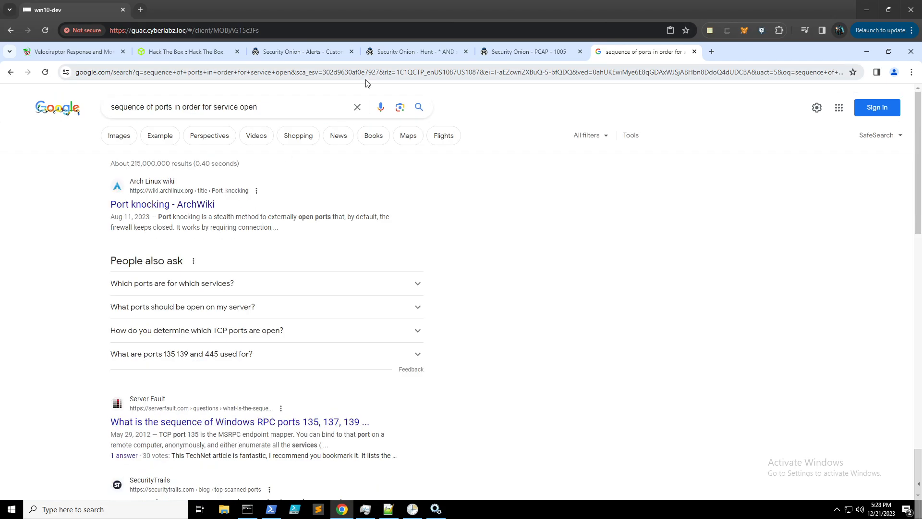
click(183, 54)
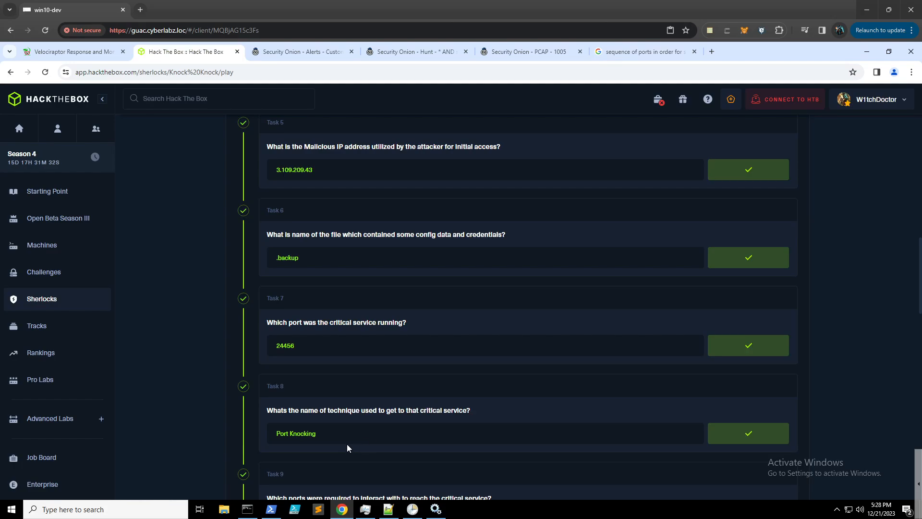
- Bring up PCAP 1005's transcript and select the FTP-INTERNAL knock sequence value
click(531, 53)
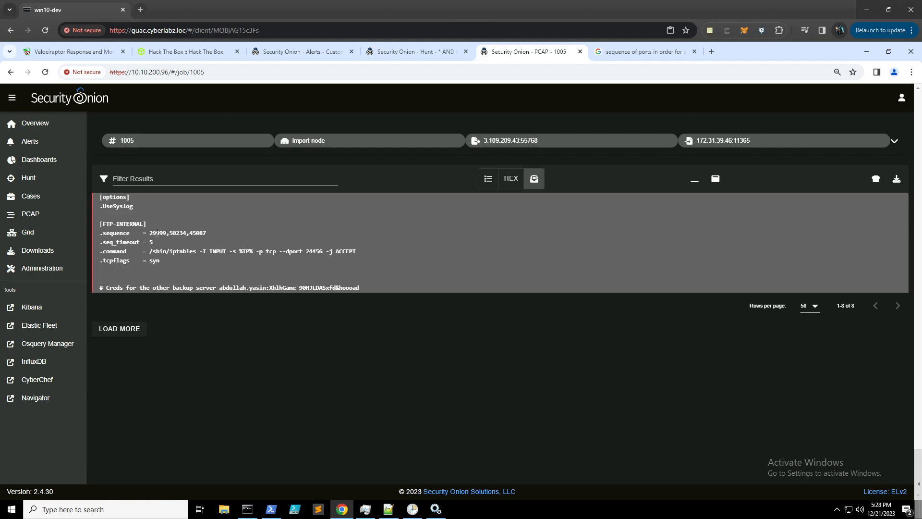
double_click(177, 232)
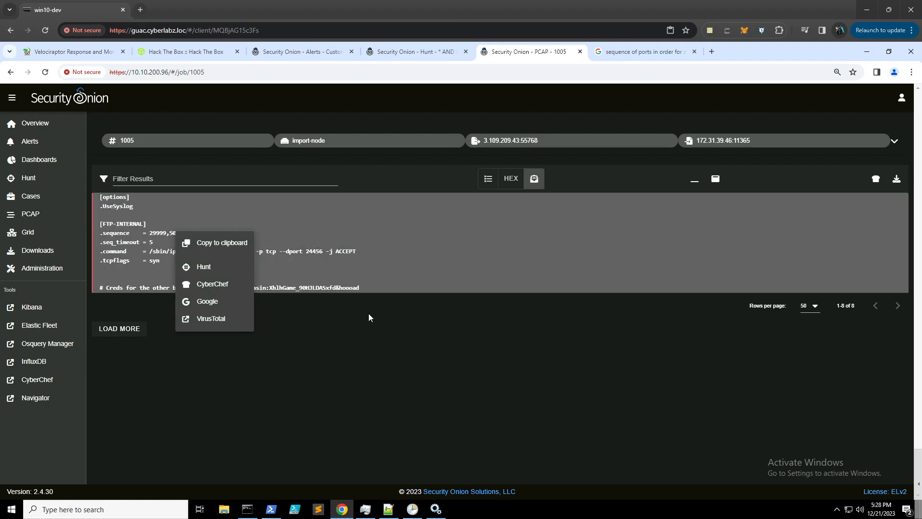
click(249, 233)
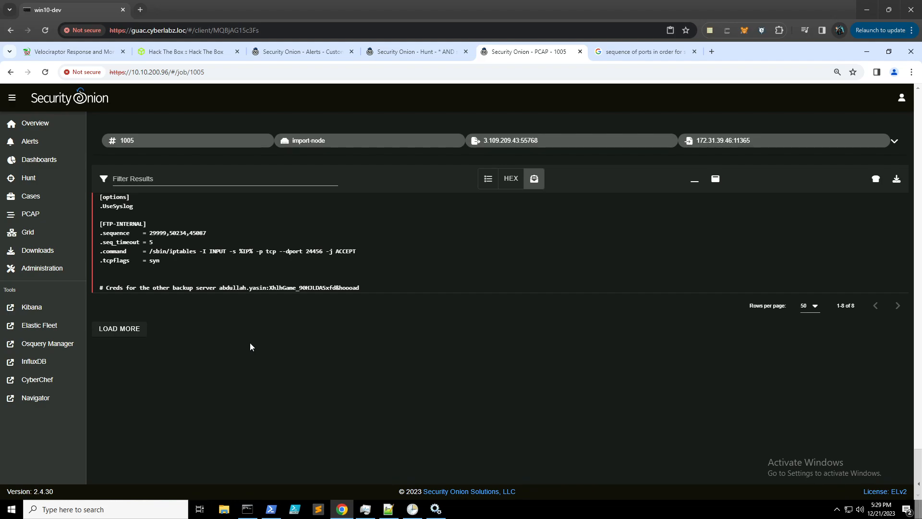
- Review the Knock Knock tasks up to unanswered Task 12, checking the PCAP transcript in between
click(194, 52)
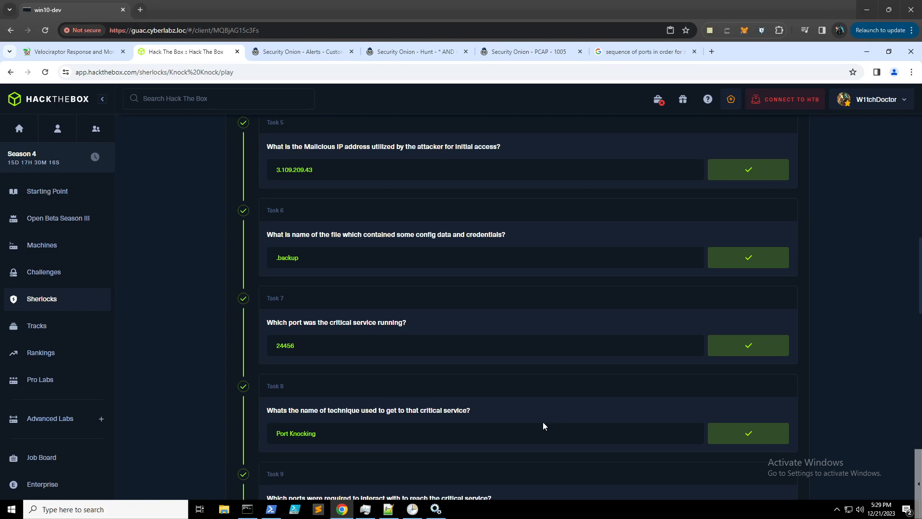
scroll(518, 347, down, 2)
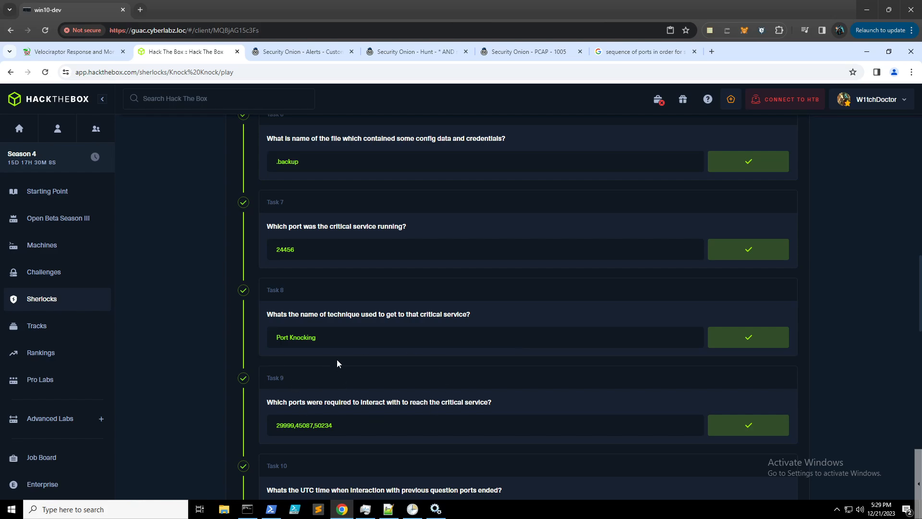
click(508, 53)
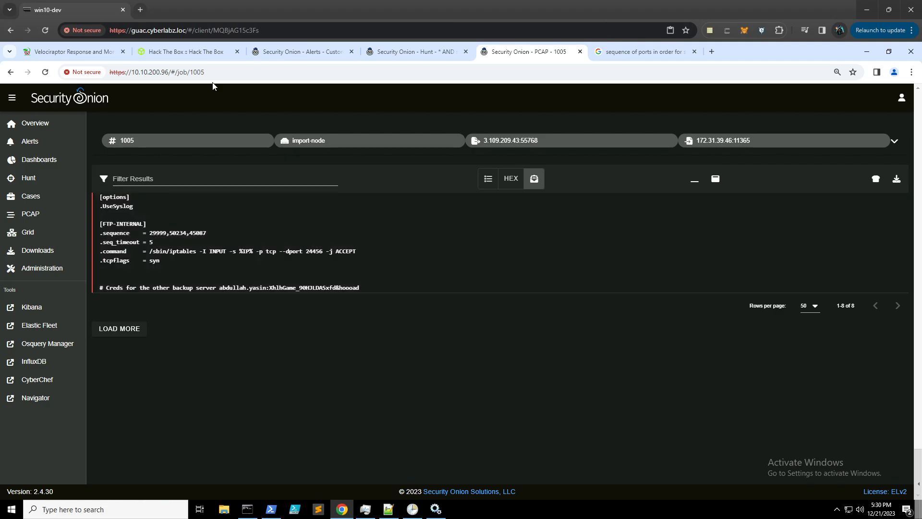
click(202, 54)
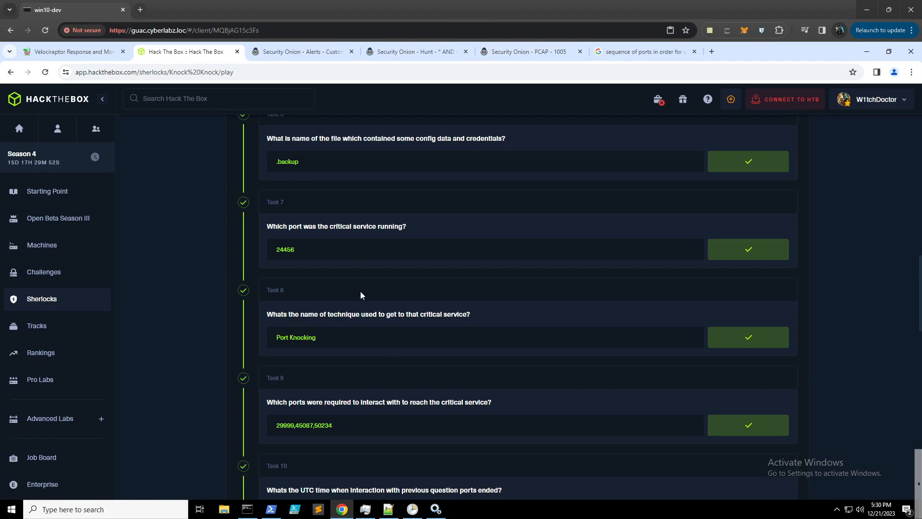
scroll(361, 295, down, 1)
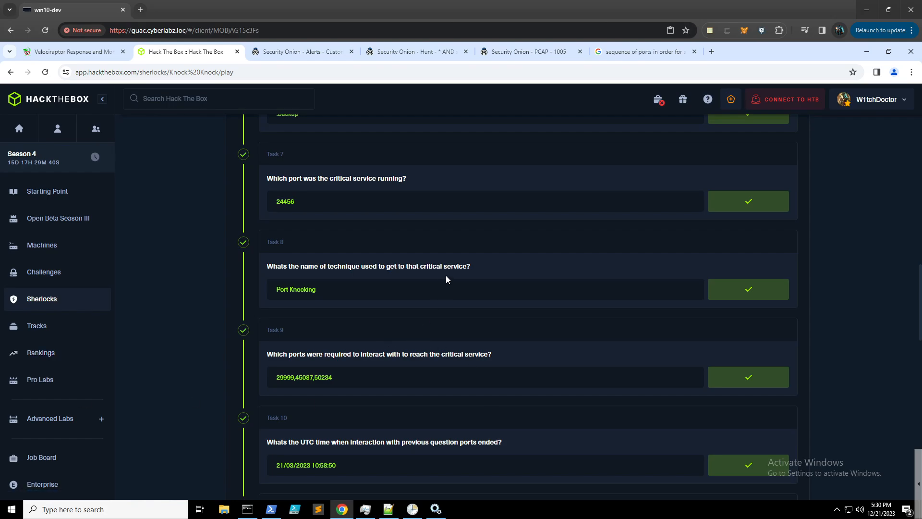
scroll(446, 277, down, 2)
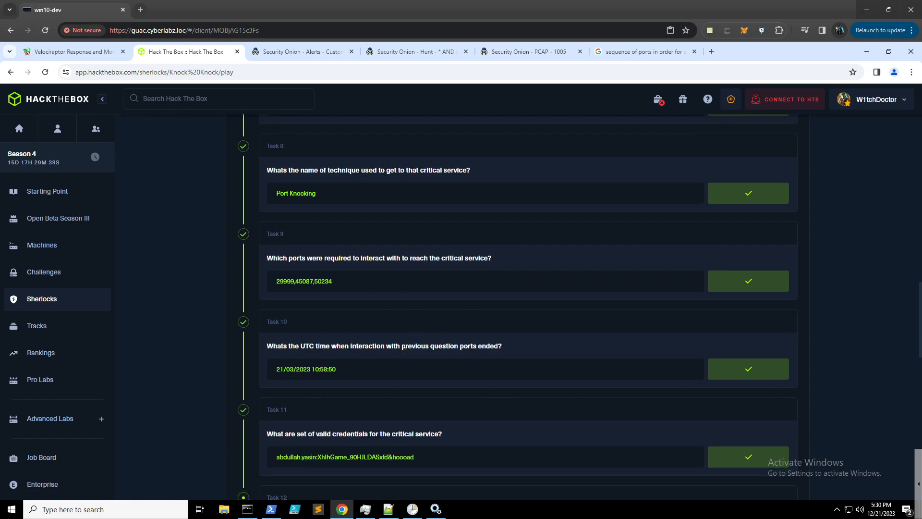
scroll(393, 342, down, 18)
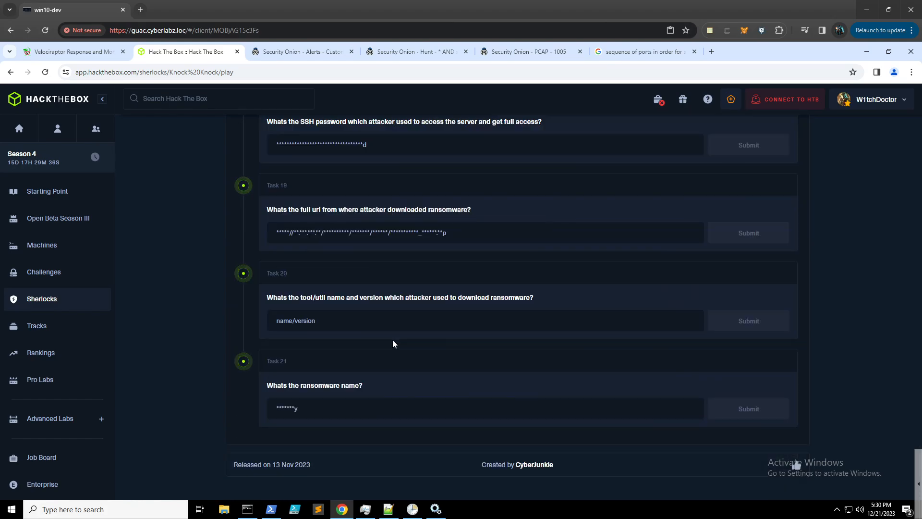
scroll(392, 340, up, 8)
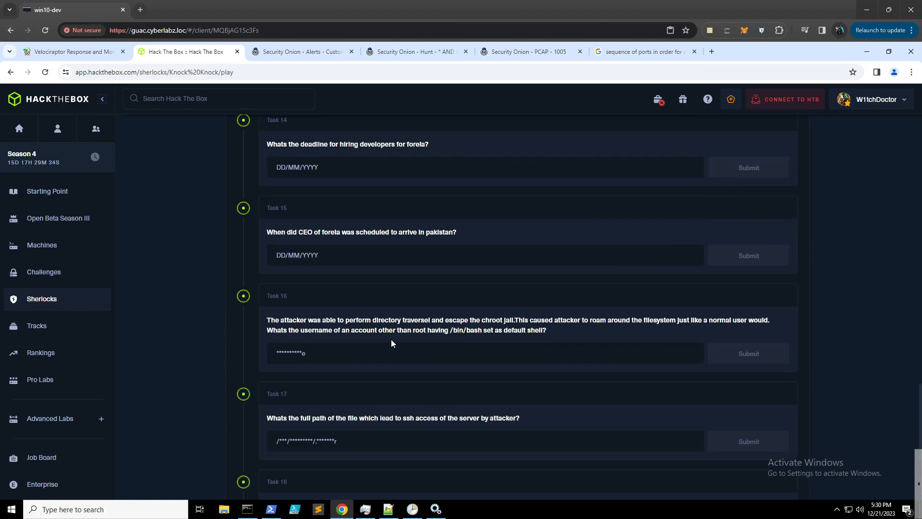
scroll(391, 339, up, 2)
scroll(392, 340, up, 5)
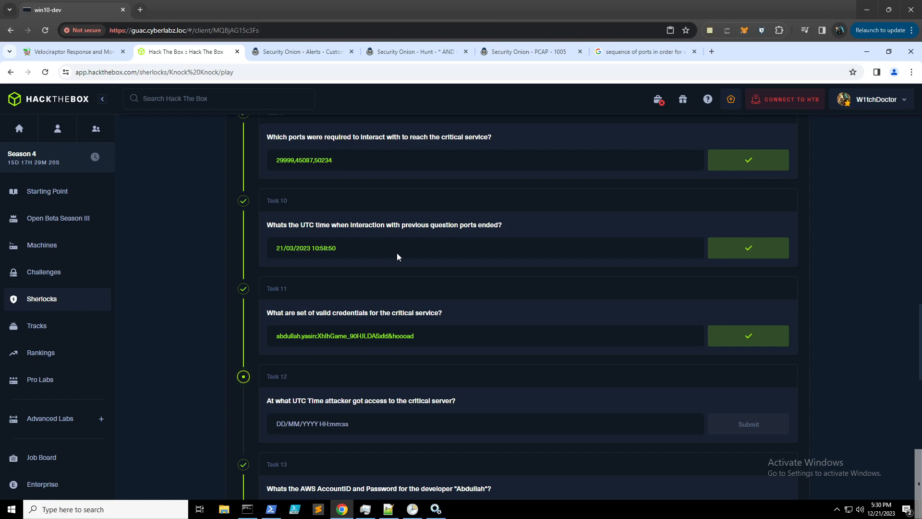
click(330, 54)
- Filter the 3.109.209.43 hunt to destination port 24456 using Include
click(424, 50)
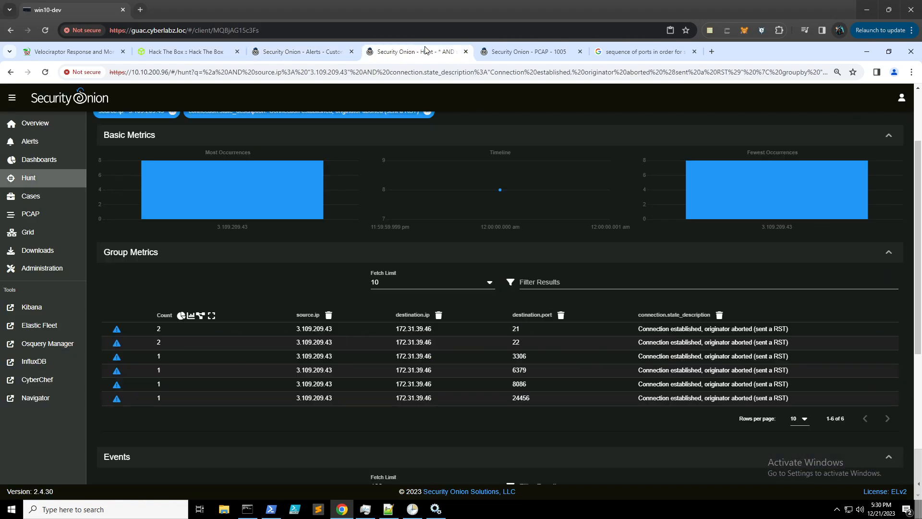
click(524, 398)
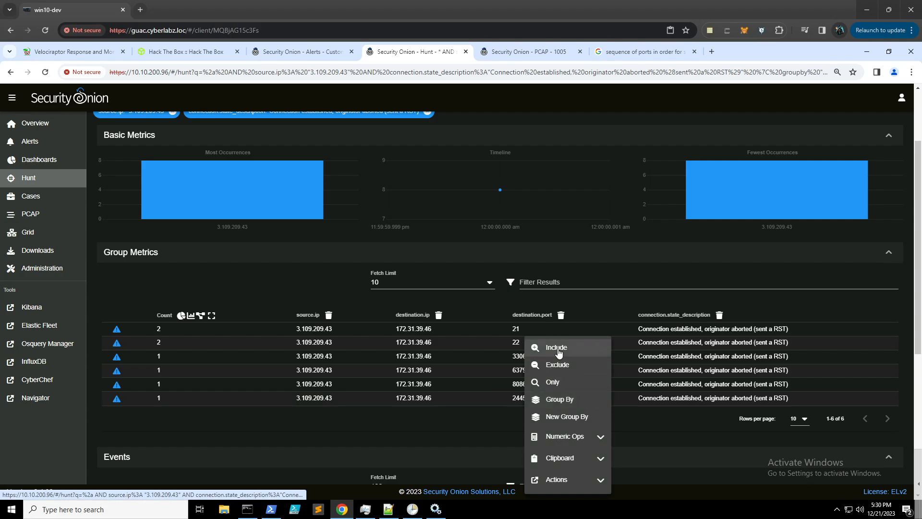
click(537, 347)
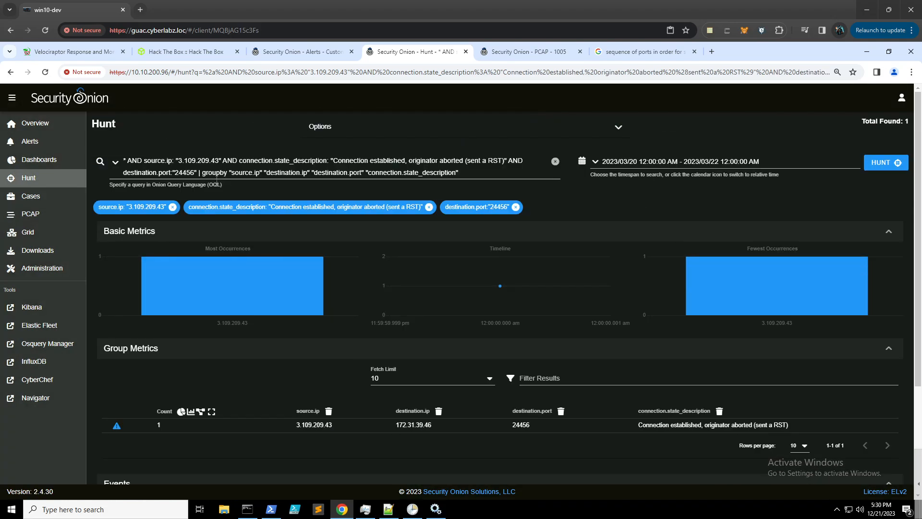
click(194, 172)
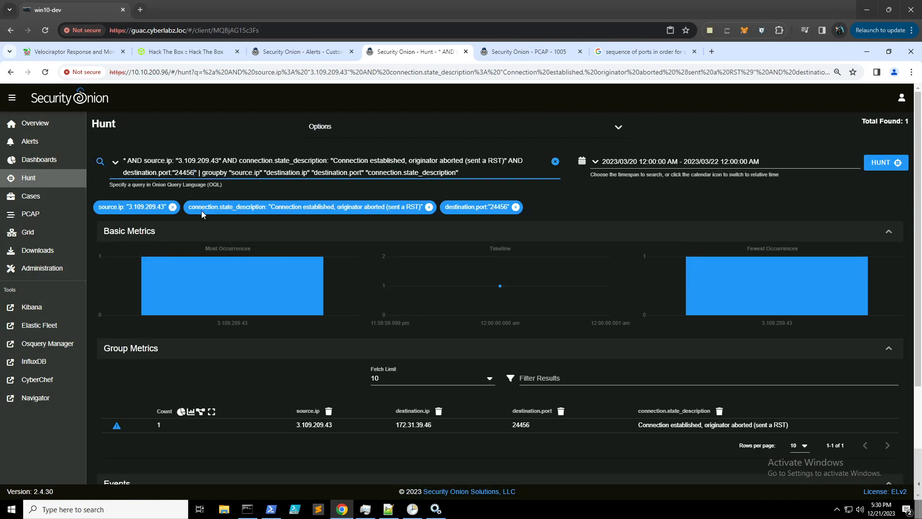
- Pick out port 45087 from the knock sequence in PCAP 1005's transcript
click(529, 53)
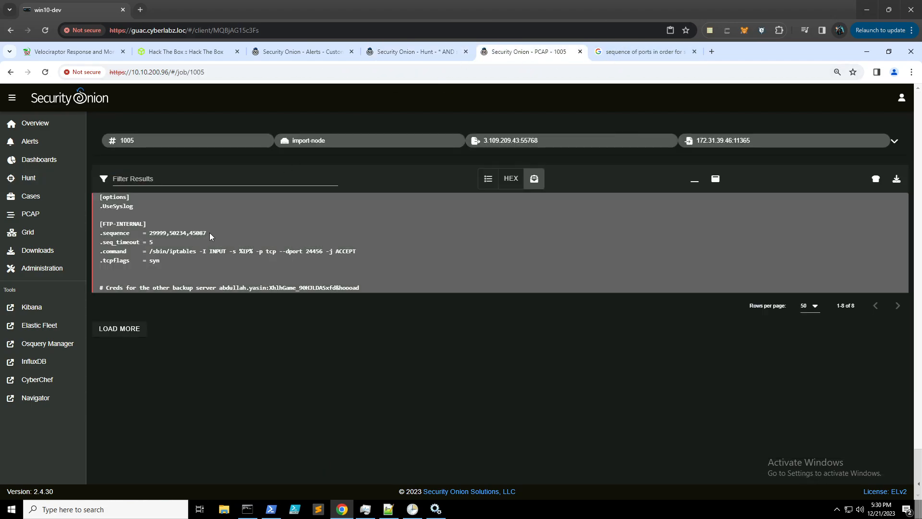
drag(207, 233, 189, 234)
click(324, 224)
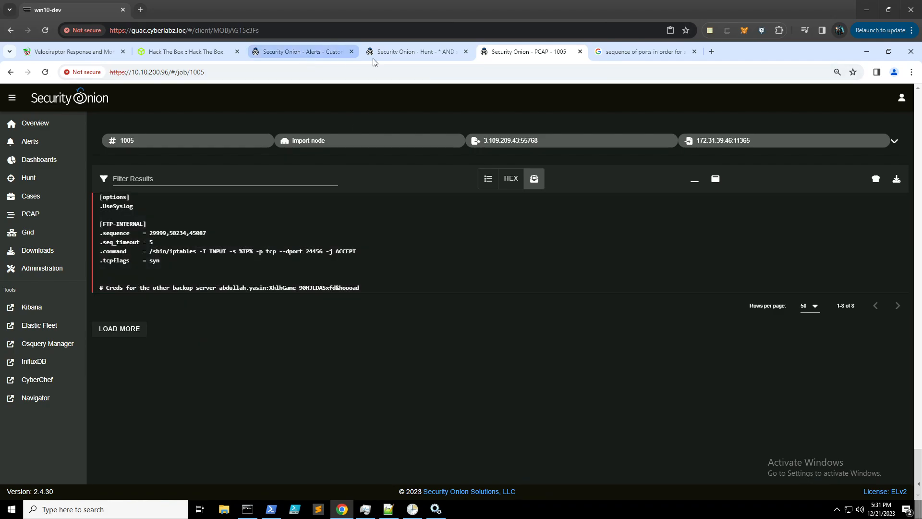
click(380, 52)
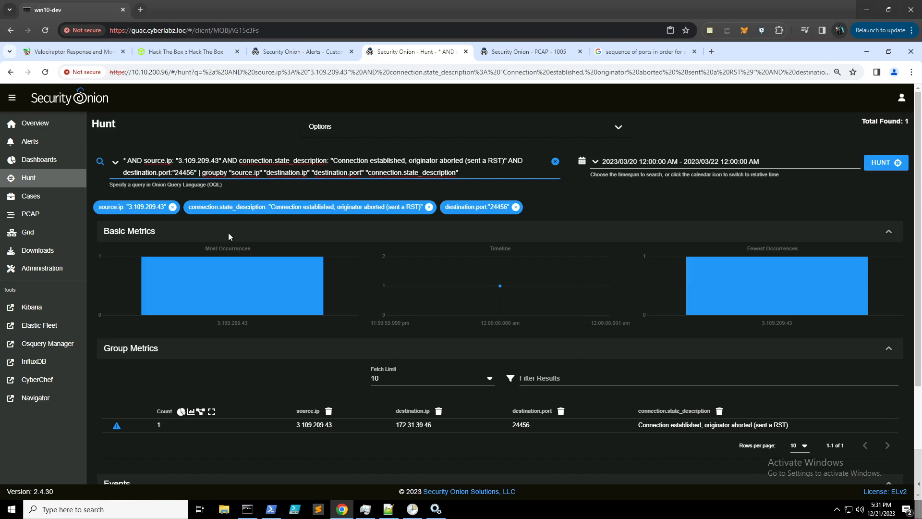
- Change the hunt's destination port from 24456 to 45087 and rerun it
key(BackSpace)
key(BackSpace)
key(BackSpace)
key(BackSpace)
key(BackSpace)
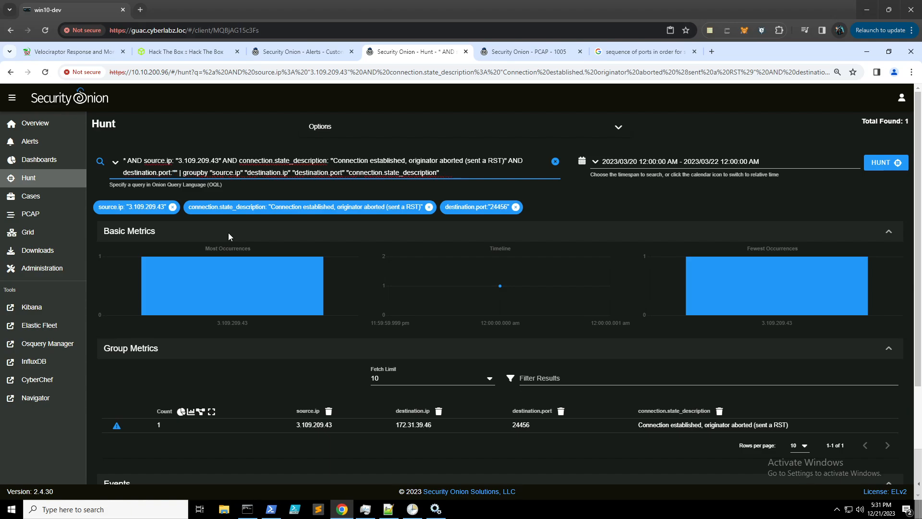
text(45)
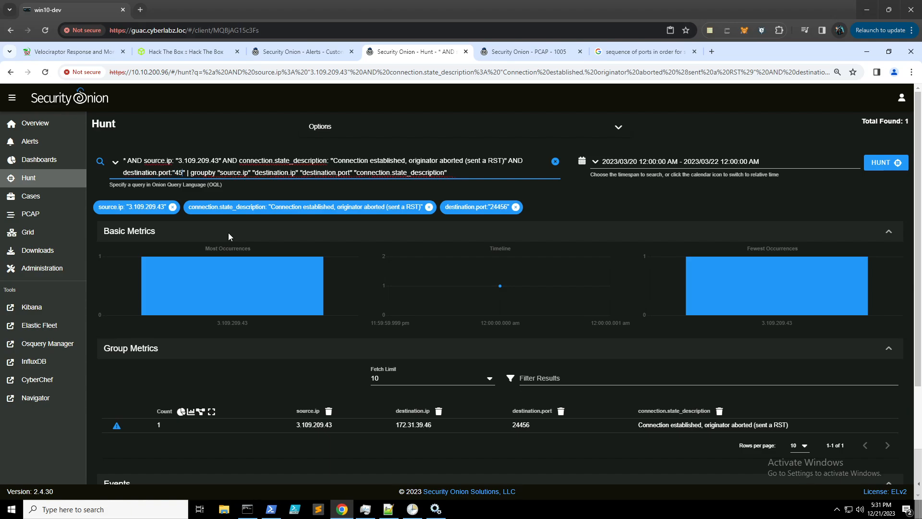
text(087)
key(Return)
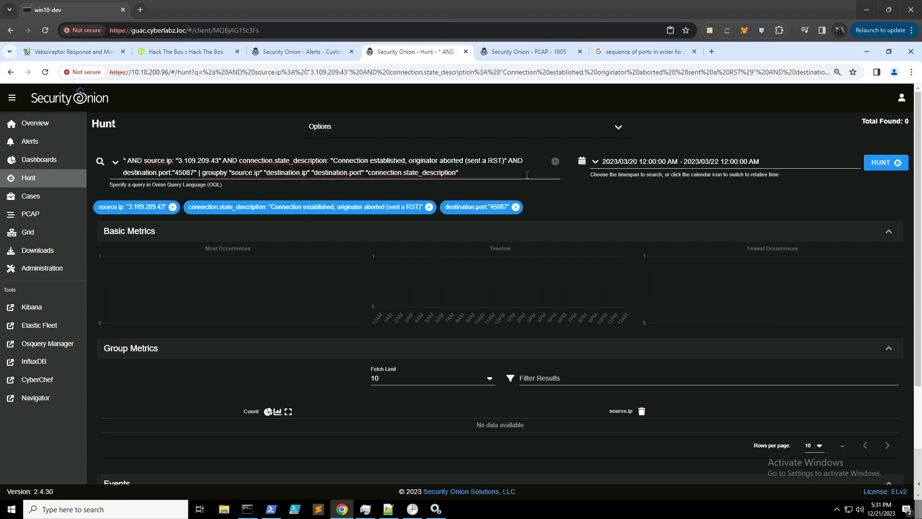
- Remove the connection.state_description condition and rerun, revealing two rejected attempts
drag(508, 160, 330, 163)
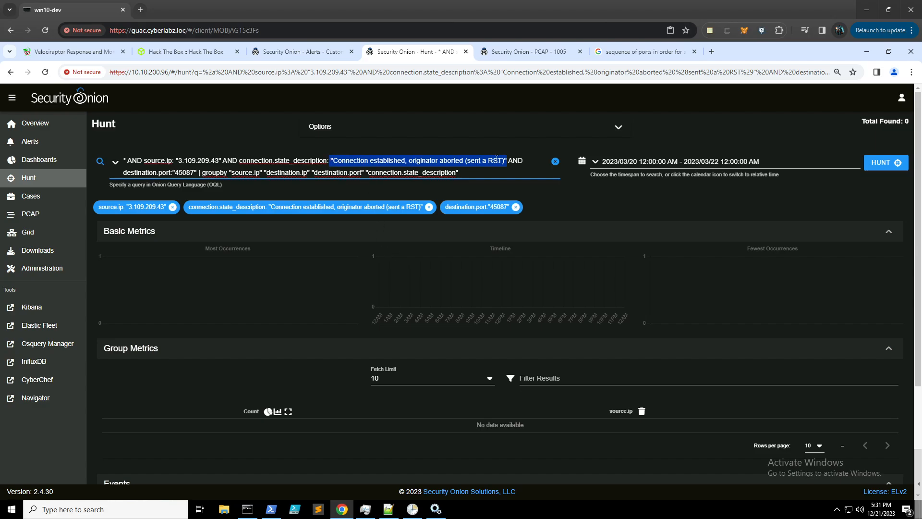
click(517, 161)
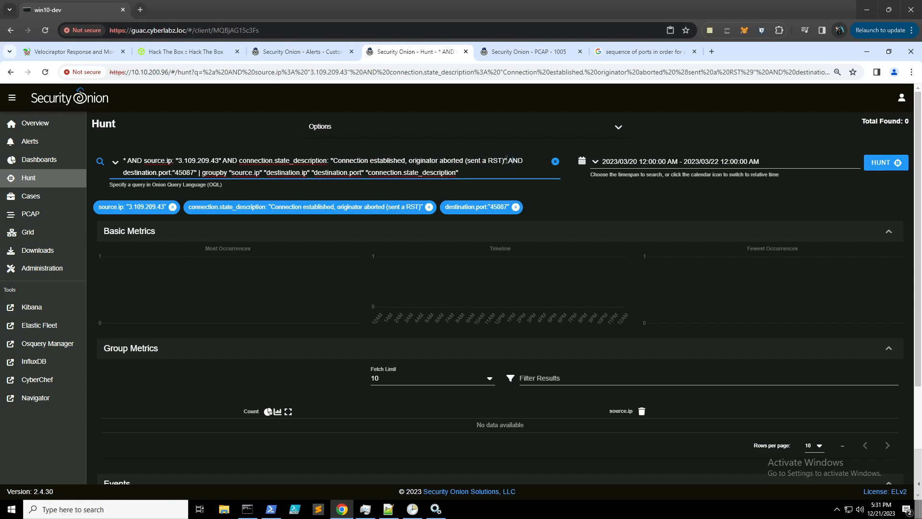
drag(508, 160, 224, 162)
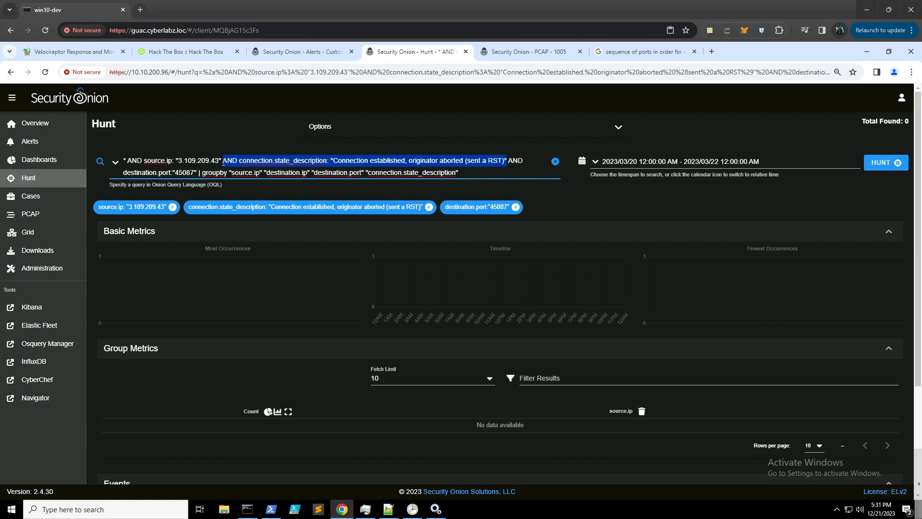
key(BackSpace)
key(BackSpace)
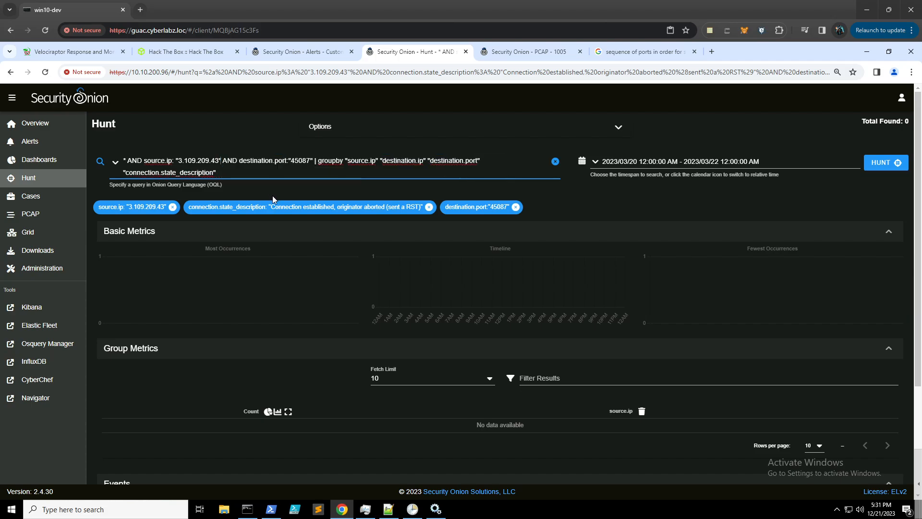
key(Return)
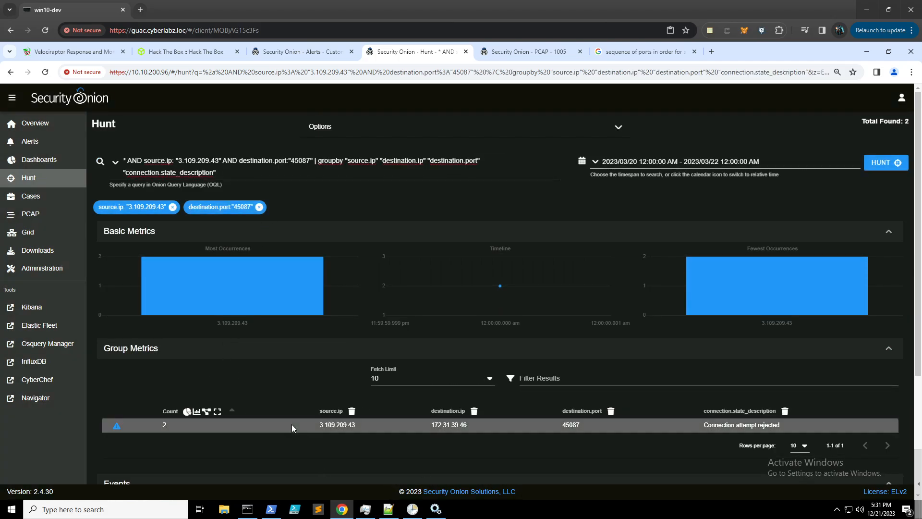
scroll(292, 425, down, 2)
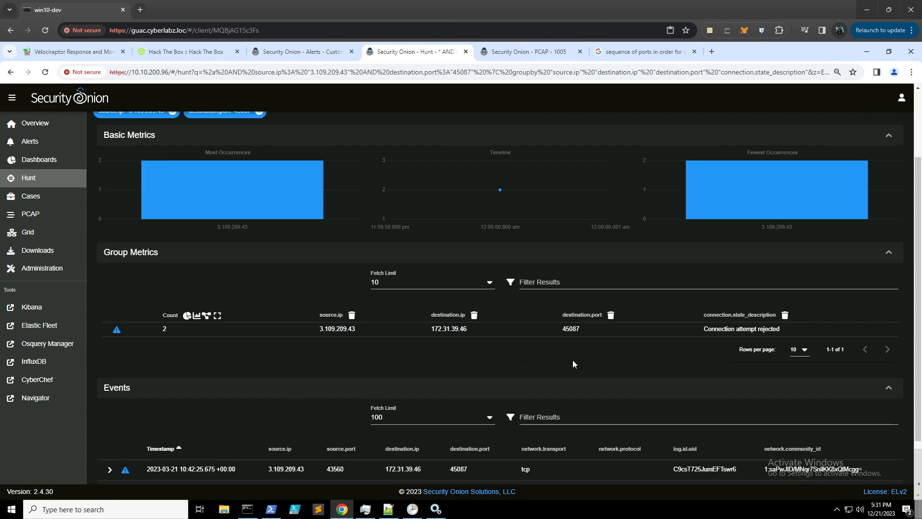
scroll(538, 355, down, 2)
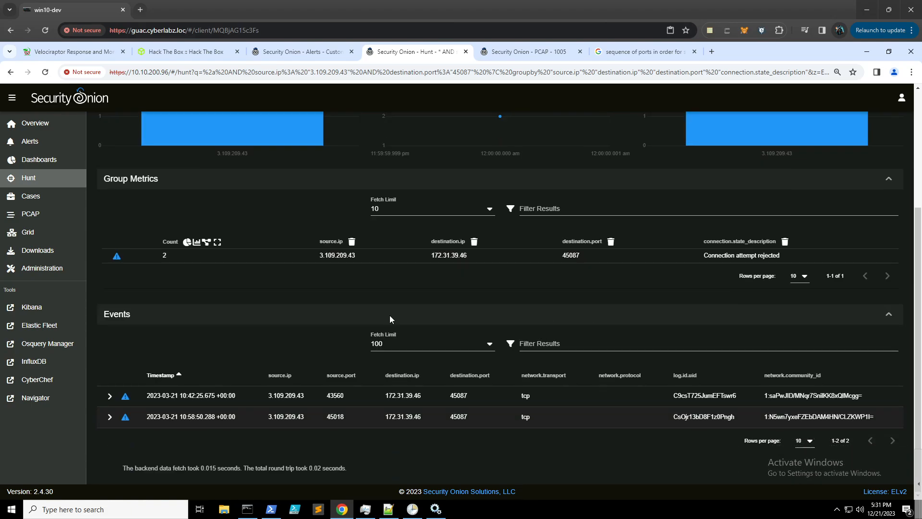
click(109, 396)
scroll(209, 321, down, 2)
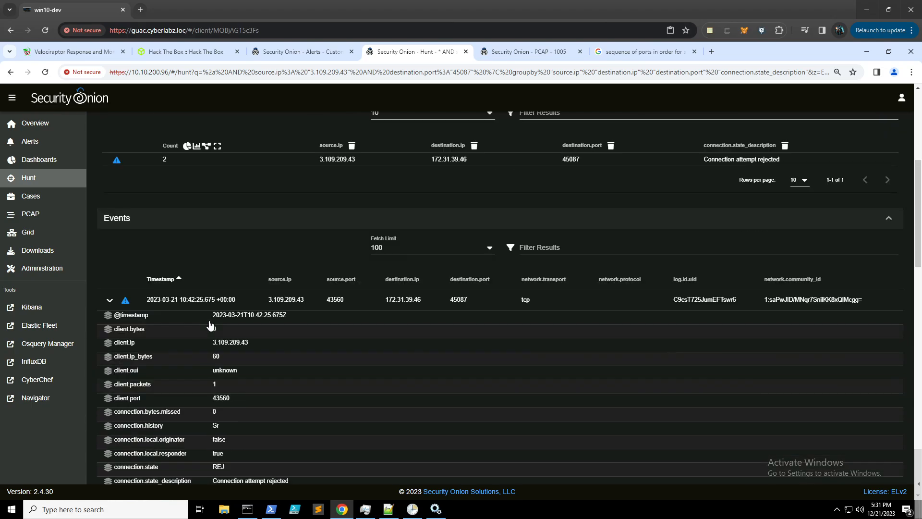
scroll(204, 330, down, 2)
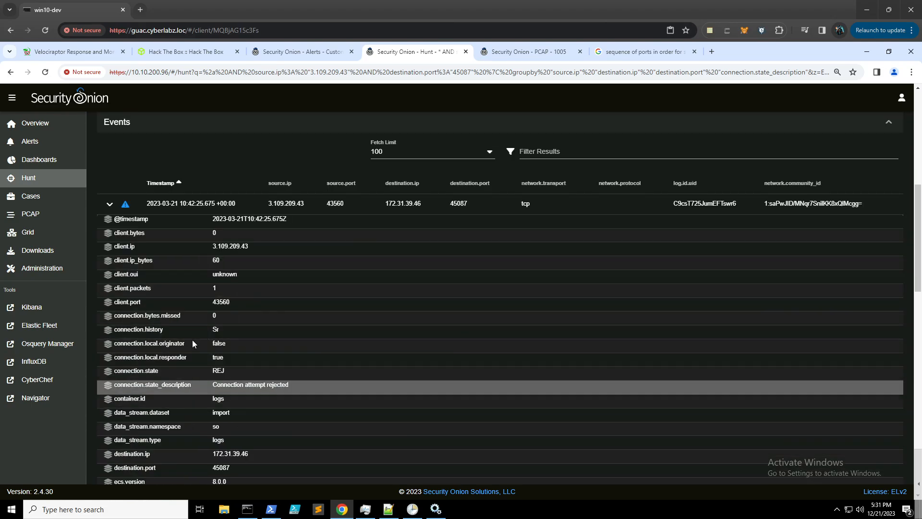
scroll(176, 310, down, 2)
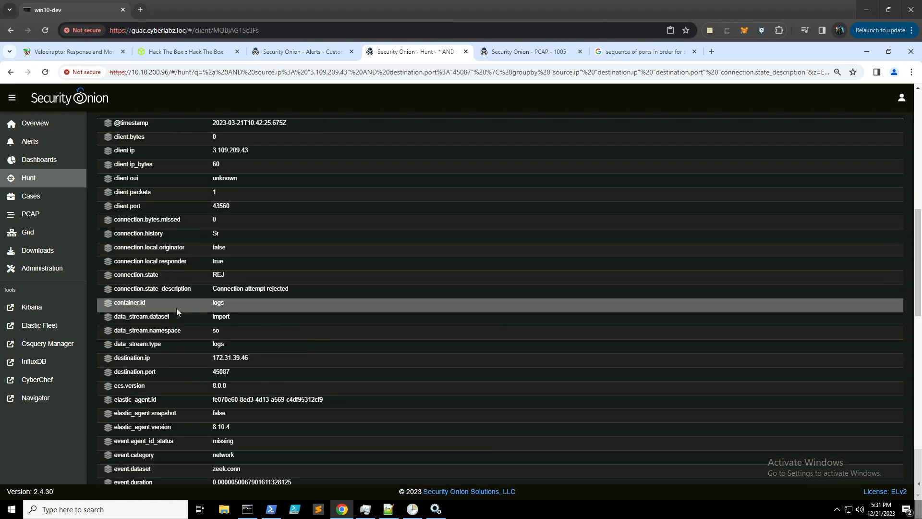
scroll(177, 308, down, 4)
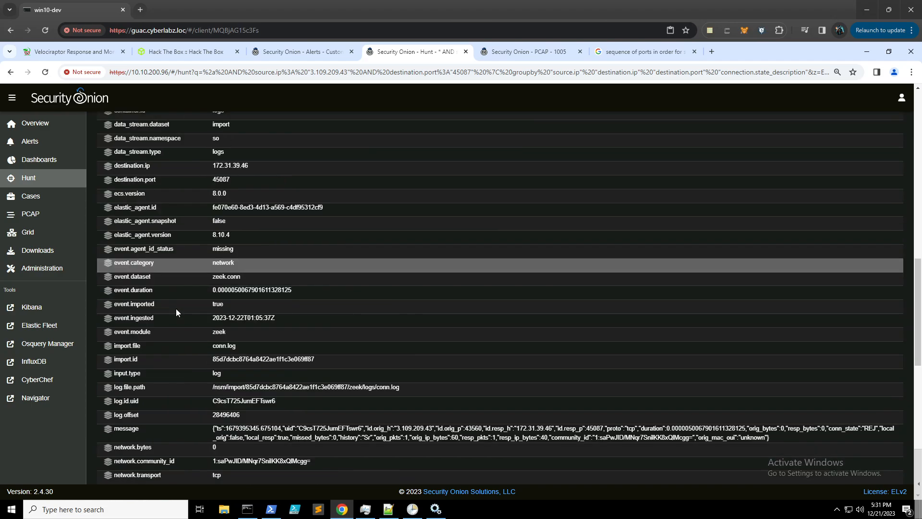
scroll(174, 312, down, 3)
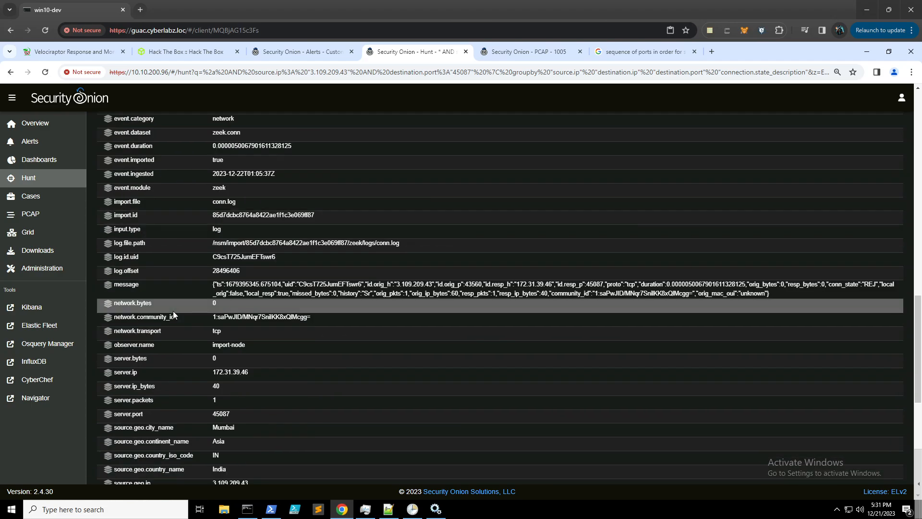
scroll(173, 310, down, 3)
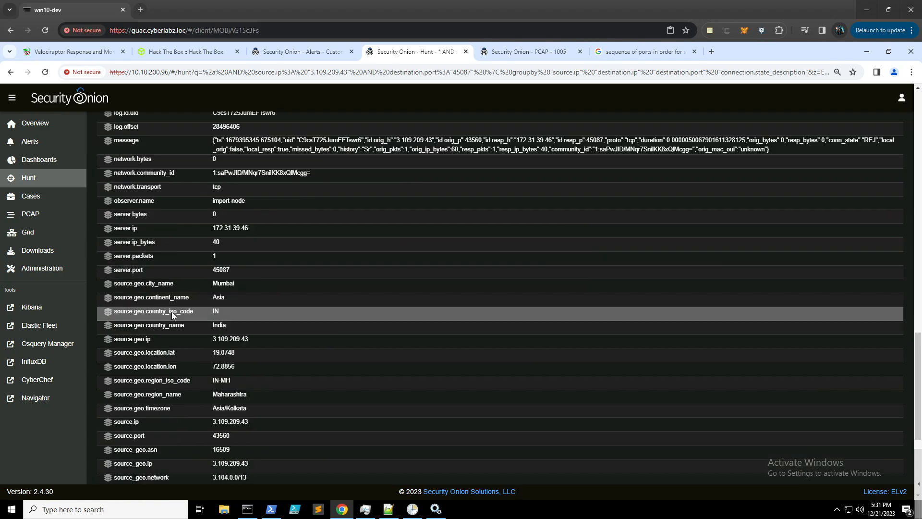
scroll(172, 312, down, 2)
scroll(172, 311, up, 14)
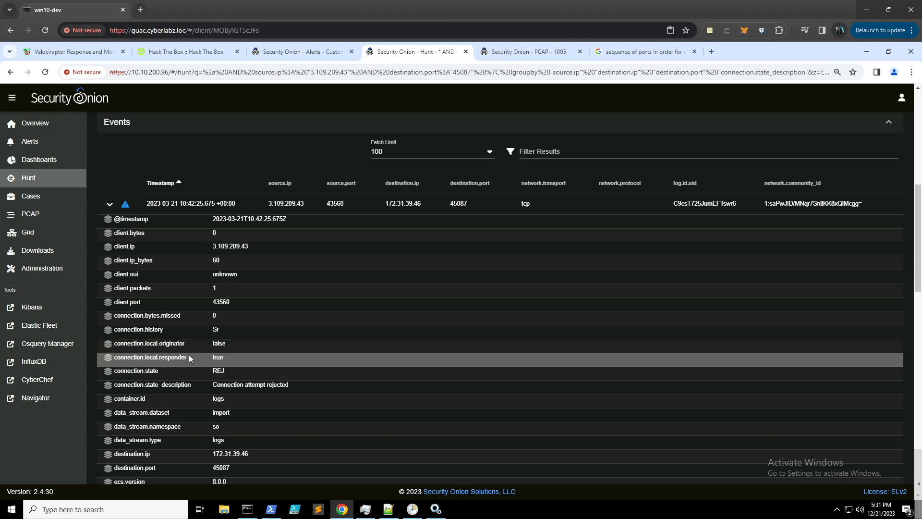
- Collapse the event details and restore oldest-first Timestamp order
click(109, 205)
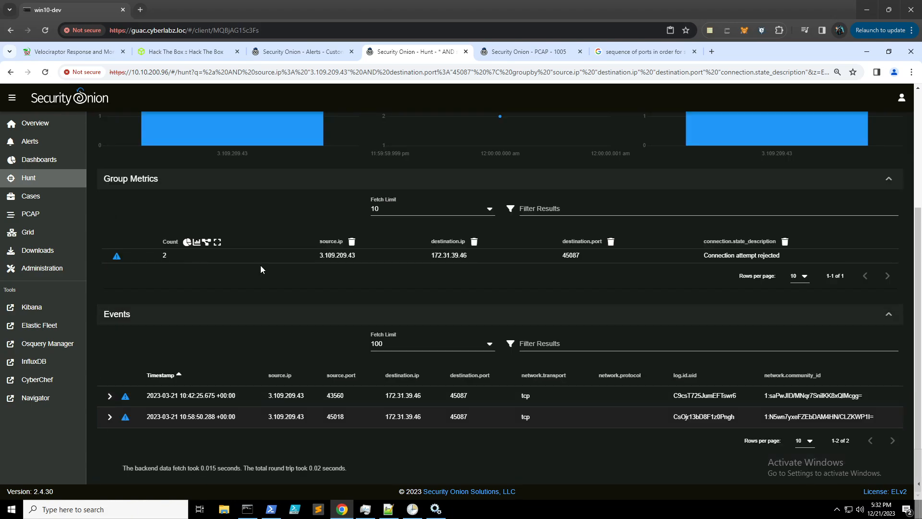
click(163, 377)
click(163, 377)
- Compare the 10:42:25 and 10:58:50 port 45087 attempts against the challenge questions
click(184, 53)
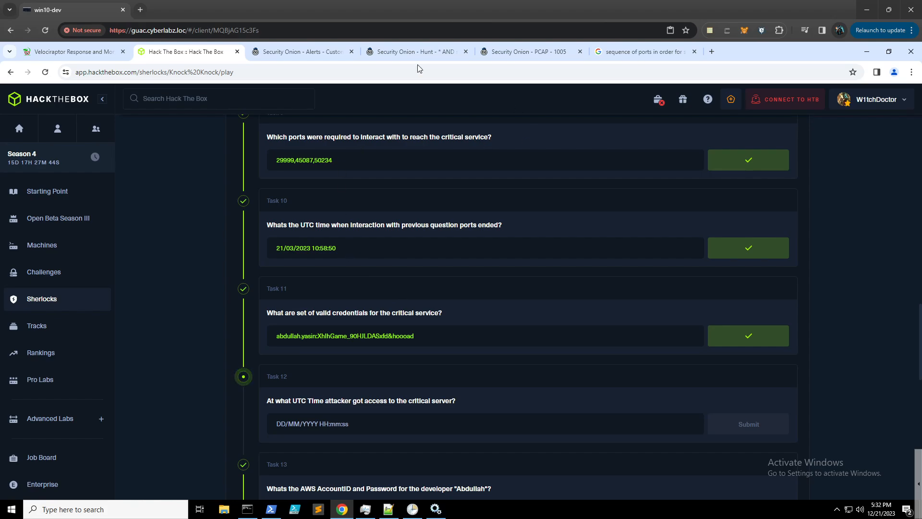
click(409, 57)
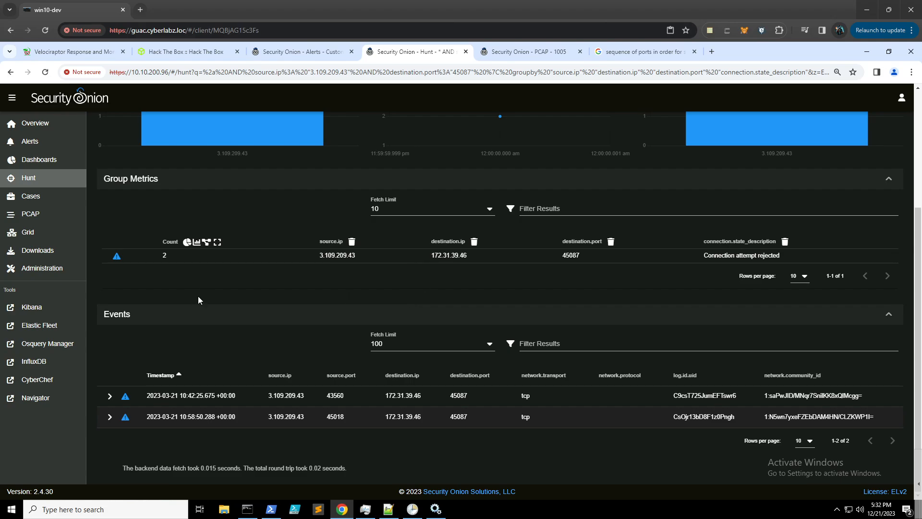
click(206, 51)
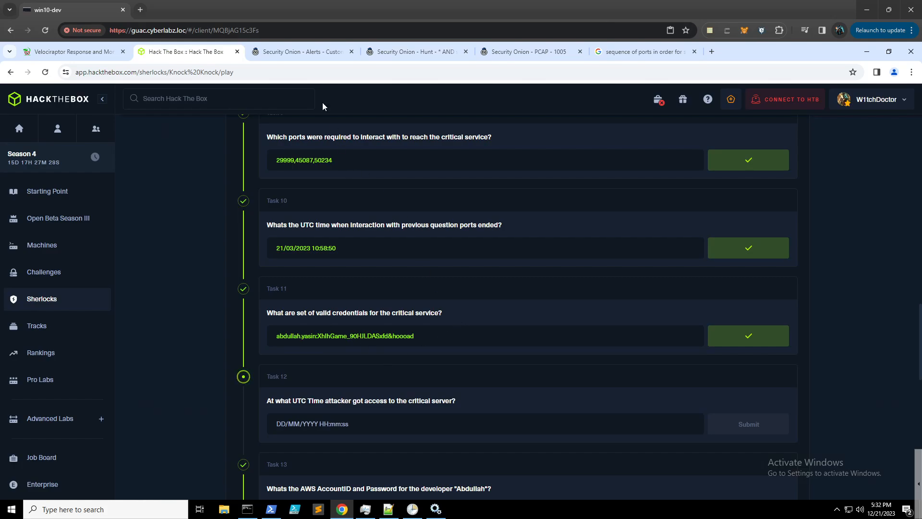
click(418, 53)
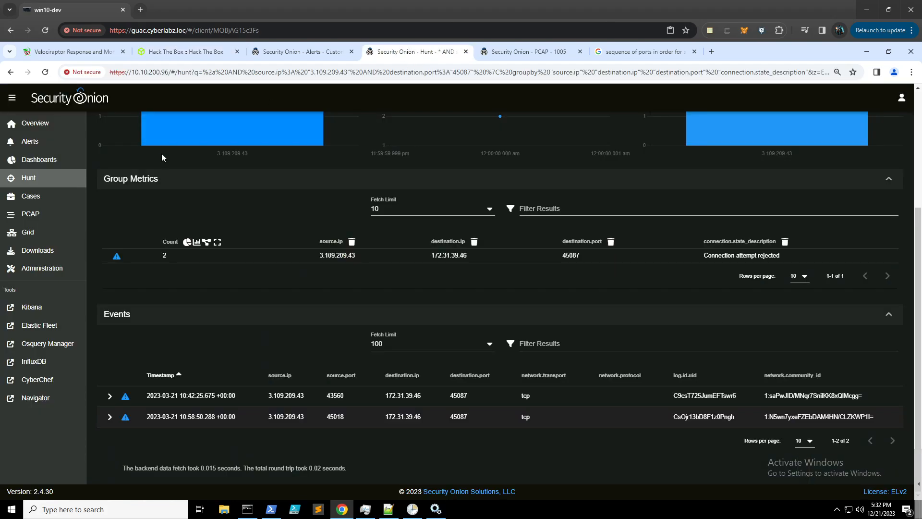
scroll(163, 161, up, 4)
- Run the predefined FTP hunt grouped by ftp.user and ftp.argument
click(114, 163)
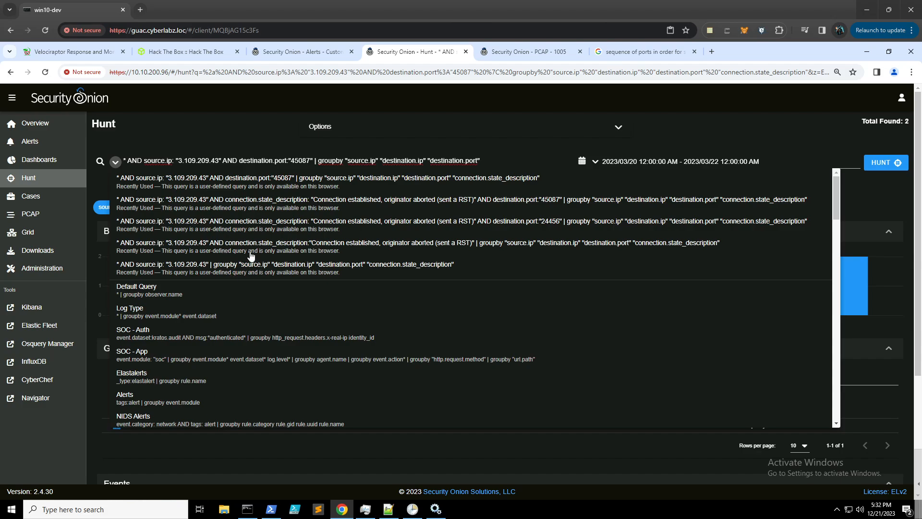
scroll(251, 253, down, 15)
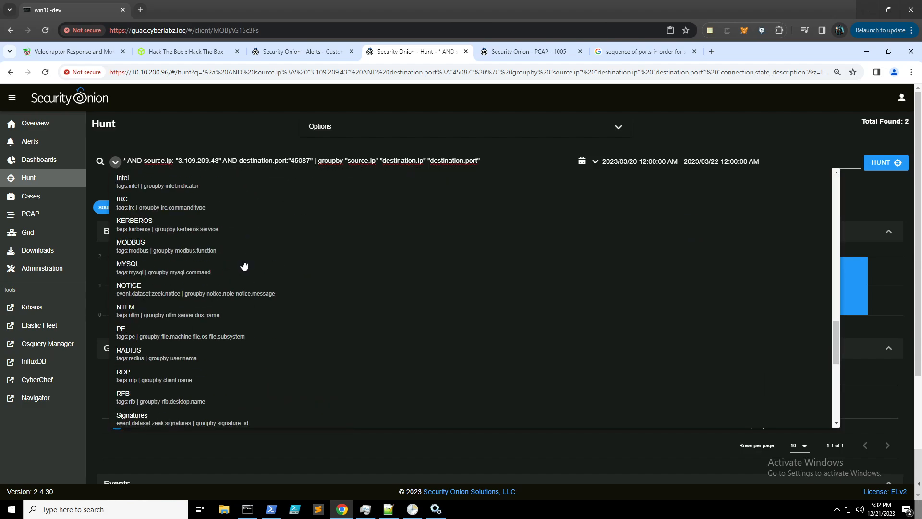
scroll(244, 264, up, 3)
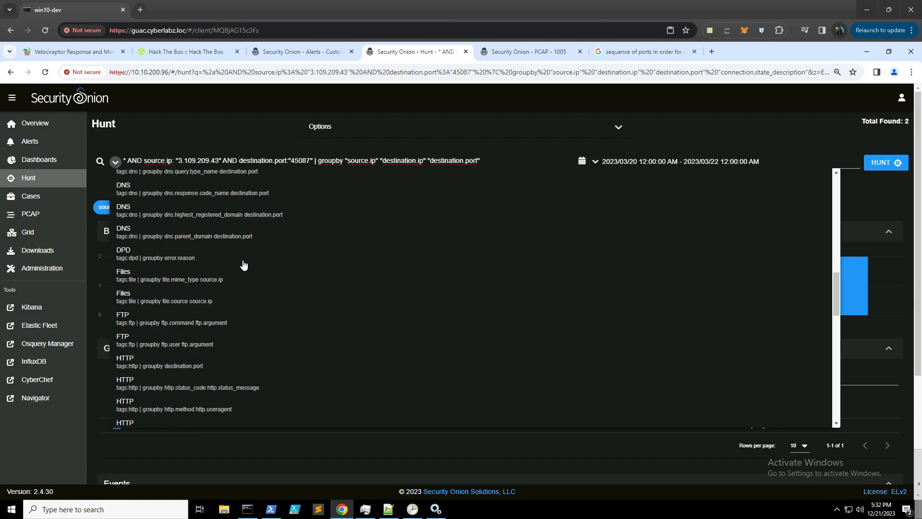
click(181, 346)
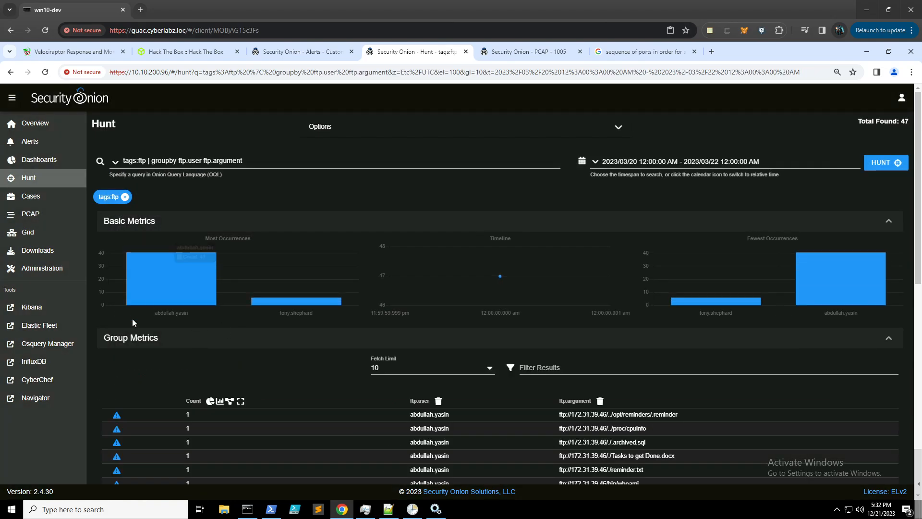
scroll(134, 325, down, 2)
scroll(135, 324, down, 5)
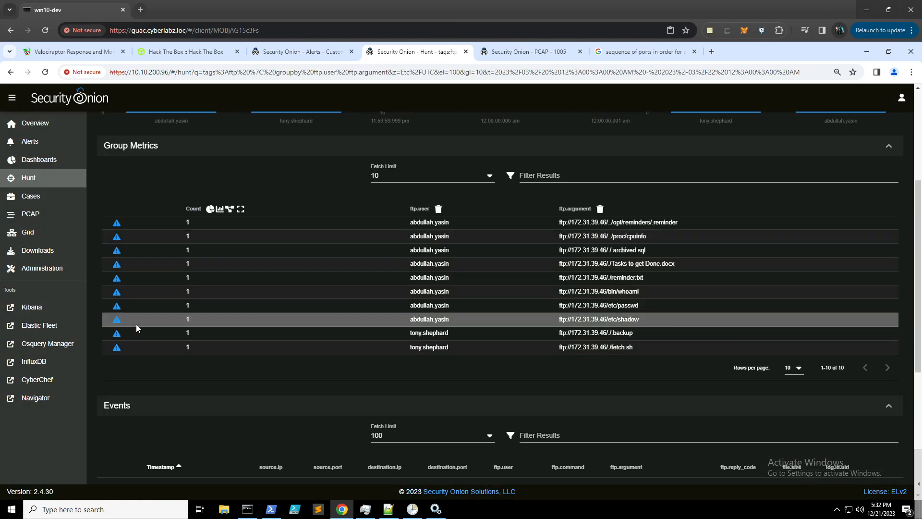
scroll(137, 323, down, 2)
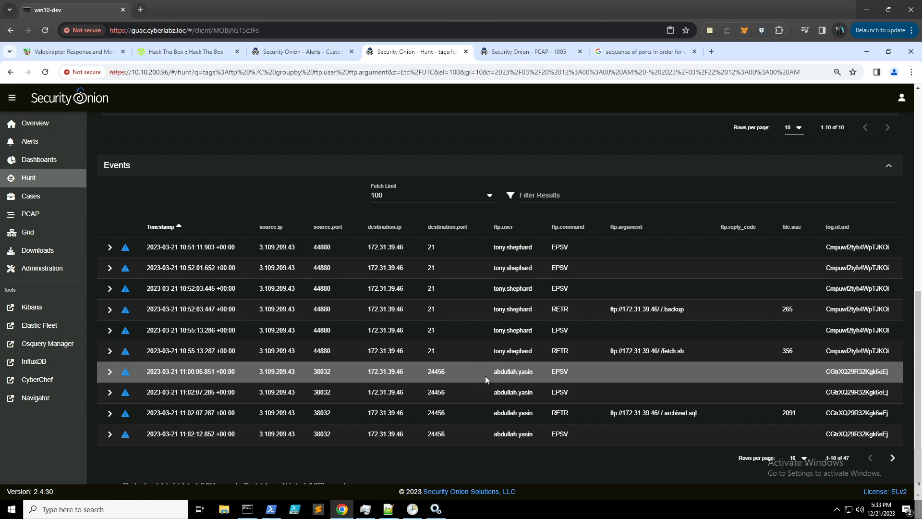
- Open the pivot actions for a later FTP session event's destination IP
click(384, 374)
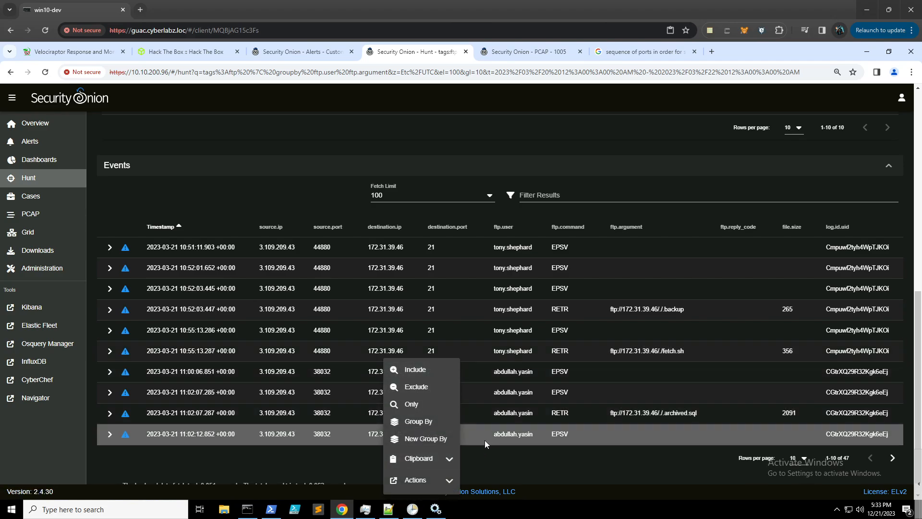
click(403, 480)
scroll(412, 376, down, 3)
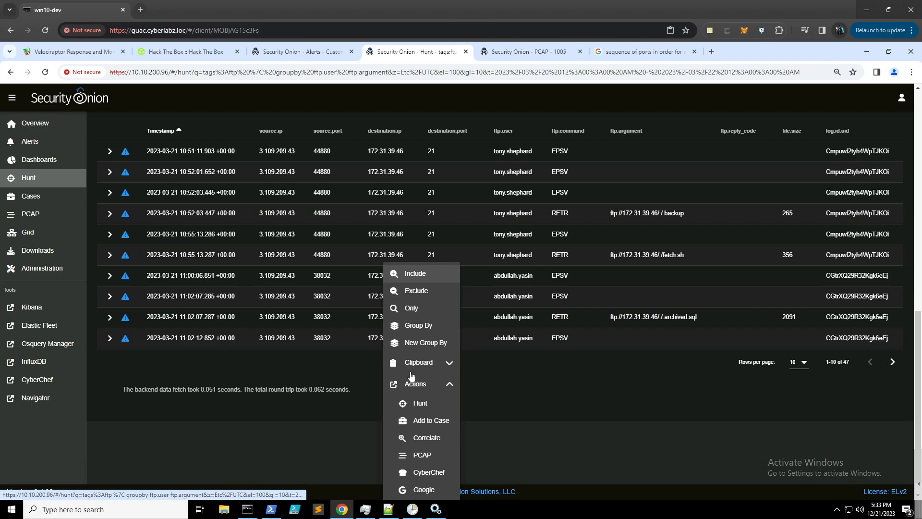
- Retrieve PCAP job 1006 for the FTP login session, then revisit PCAP 1005
click(439, 451)
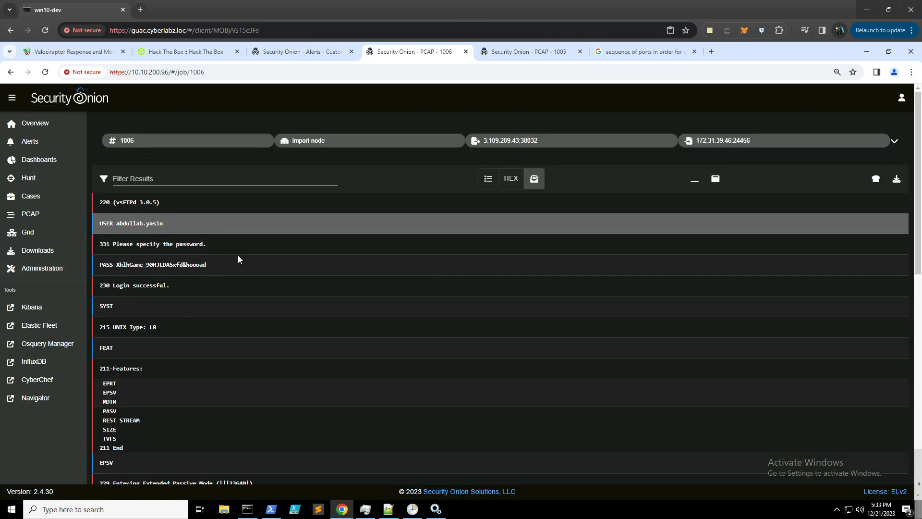
click(524, 53)
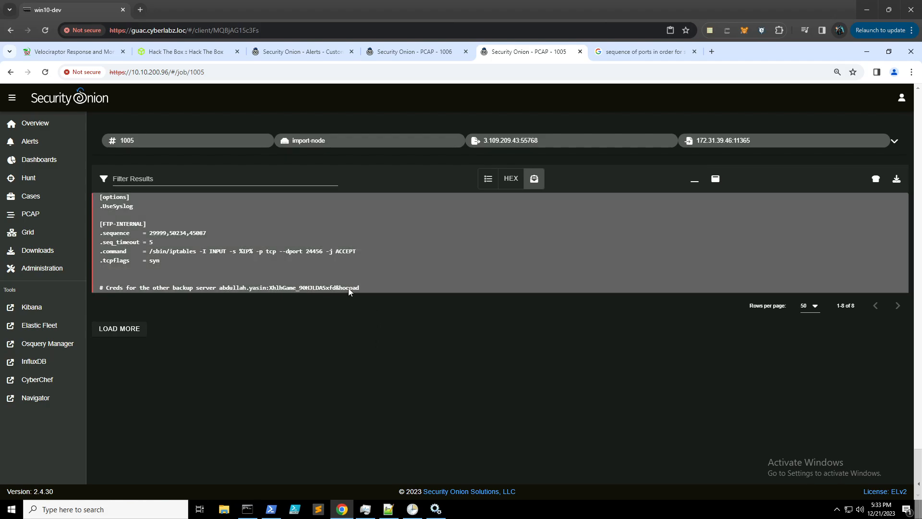
drag(363, 287, 269, 287)
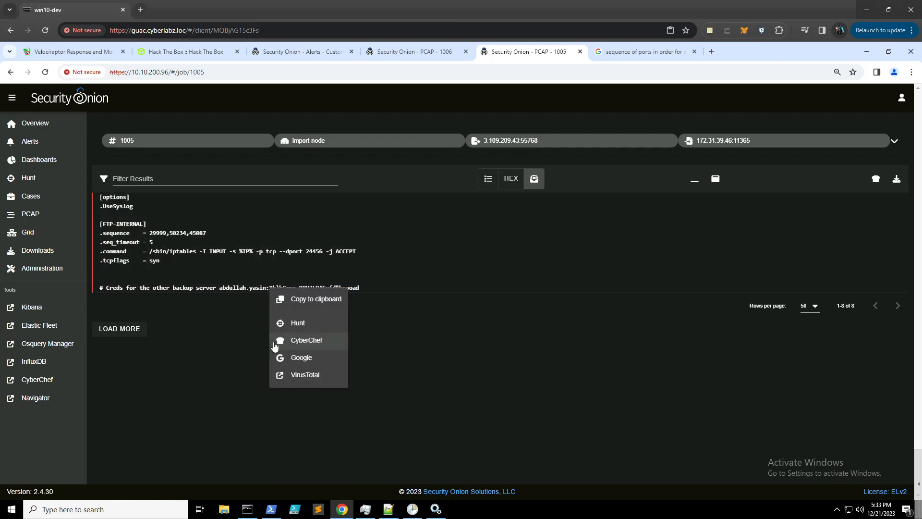
click(220, 332)
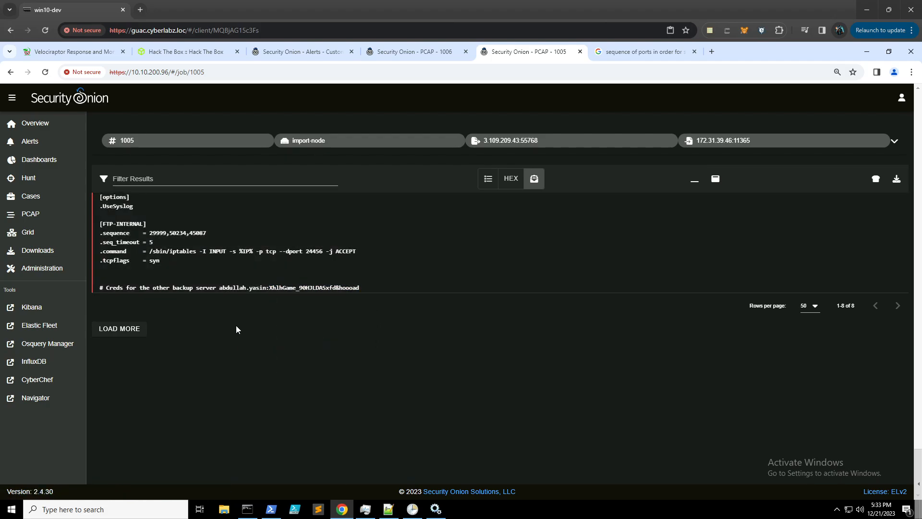
- Bring up the Knock Knock task list to read Task 12 on the critical server access time
click(172, 53)
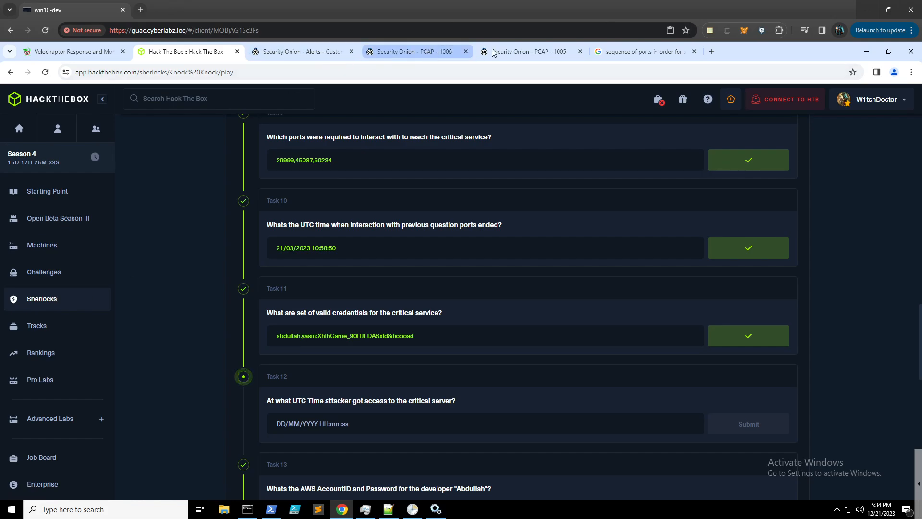
- Return to the FTP hunt results after checking the challenge task list
click(423, 52)
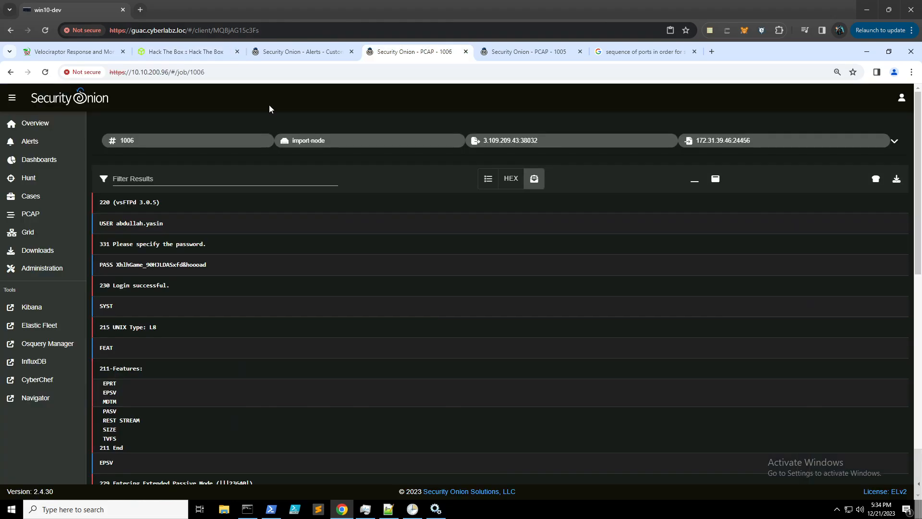
click(13, 75)
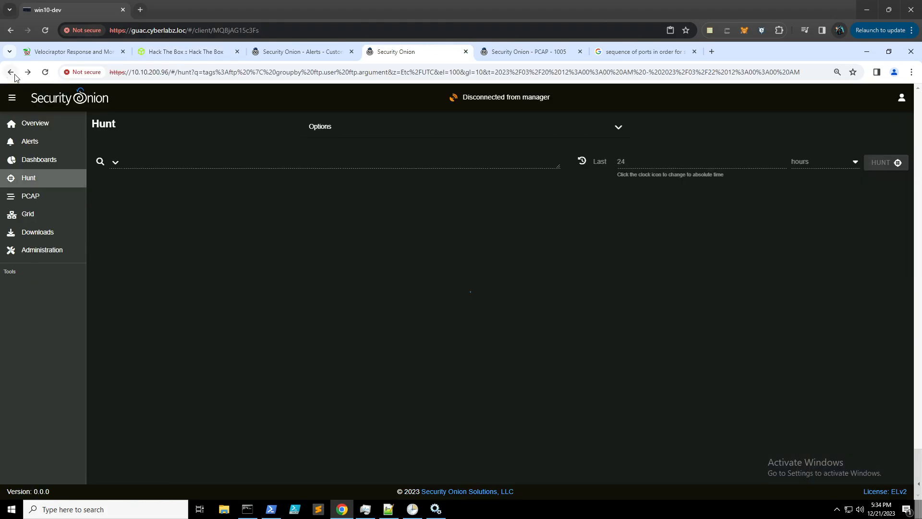
click(173, 53)
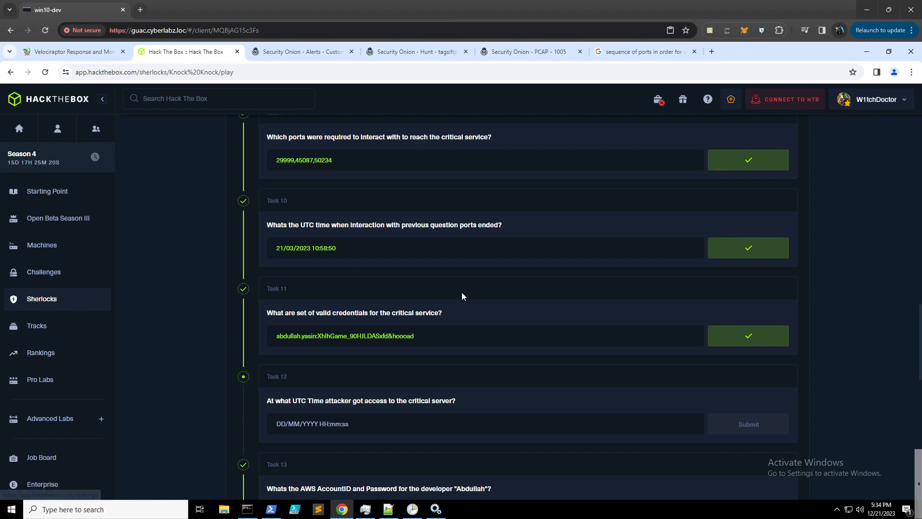
click(395, 50)
scroll(311, 361, down, 7)
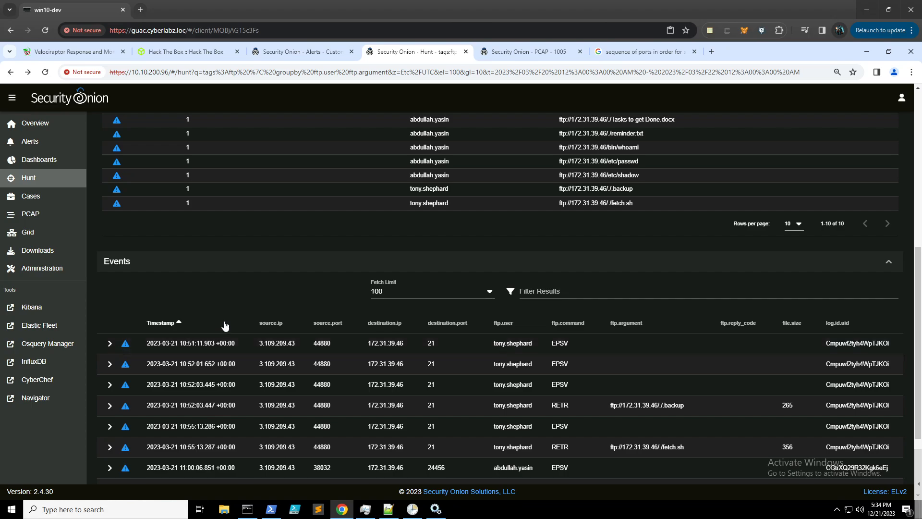
scroll(252, 317, up, 5)
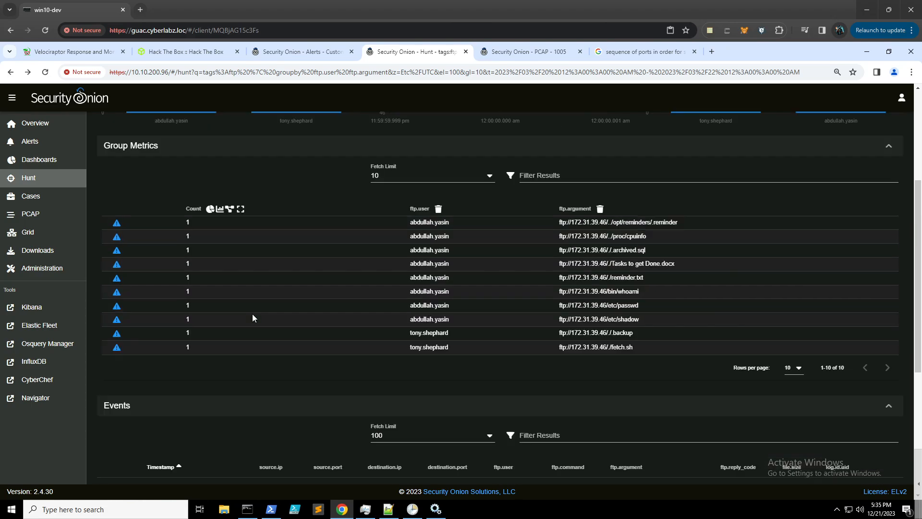
scroll(255, 318, down, 2)
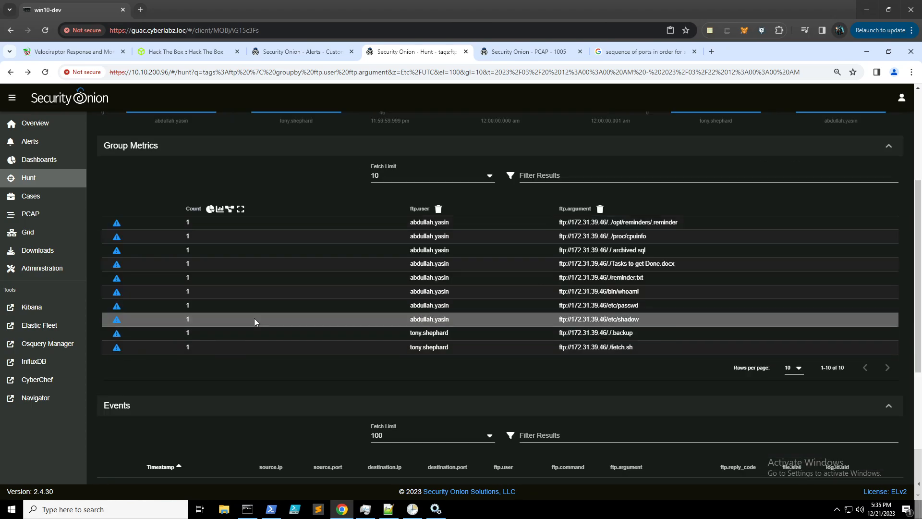
- Filter the FTP hunt to the second user's activity, keeping events oldest-first
click(437, 343)
click(470, 357)
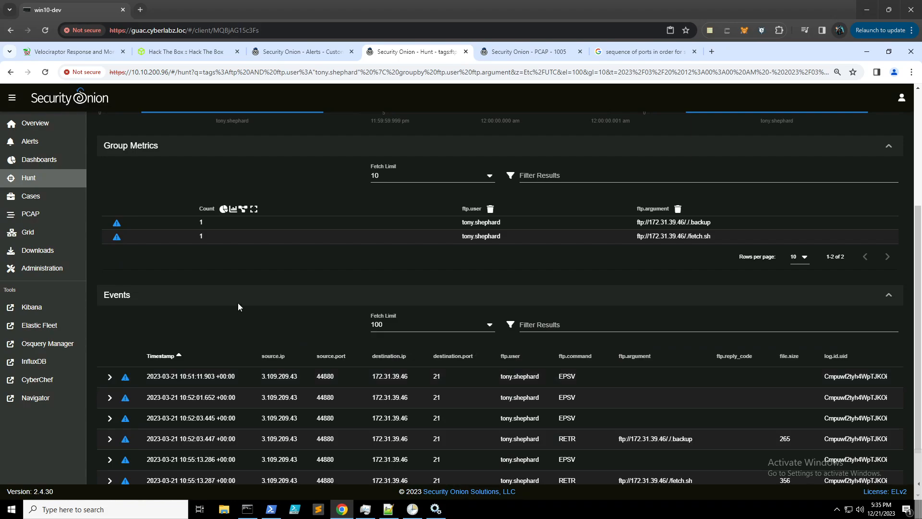
click(163, 356)
click(163, 356)
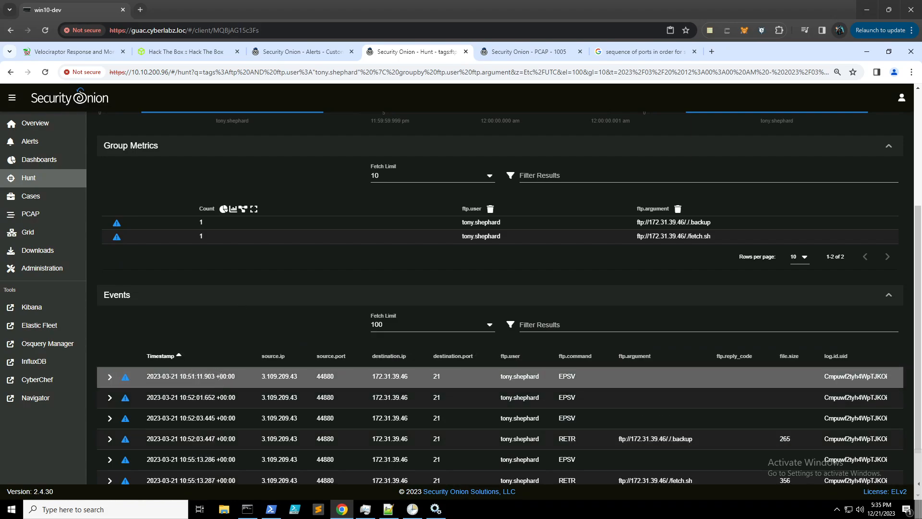
scroll(393, 310, down, 1)
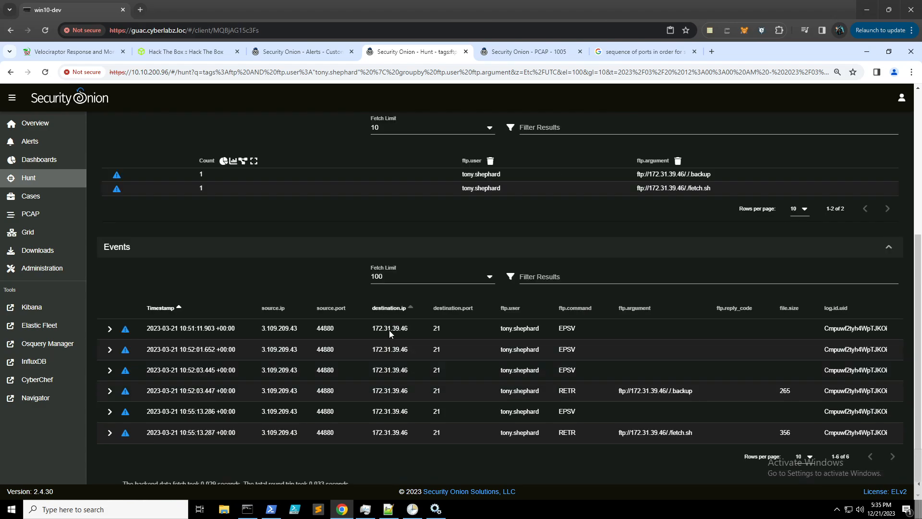
- Open the PCAP of the FTP session from 3.109.209.43:44880 to 172.31.39.46 port 21
click(392, 330)
click(424, 452)
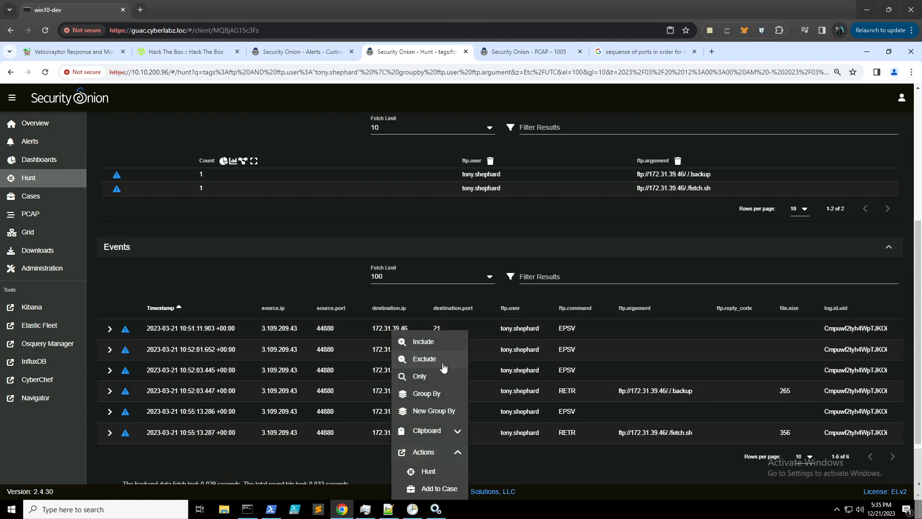
scroll(441, 386, down, 2)
click(436, 436)
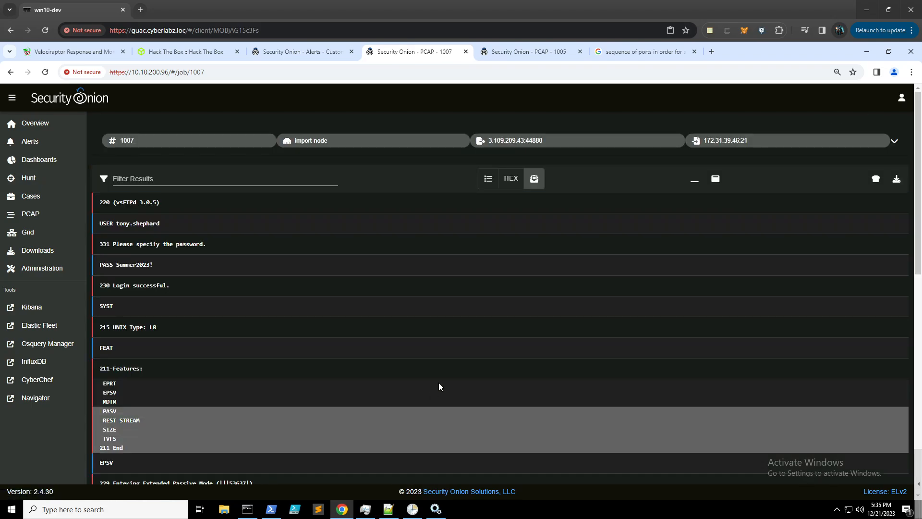
- View the port 21 session as a packet table with hex dumps, then return to the FTP hunt
click(487, 179)
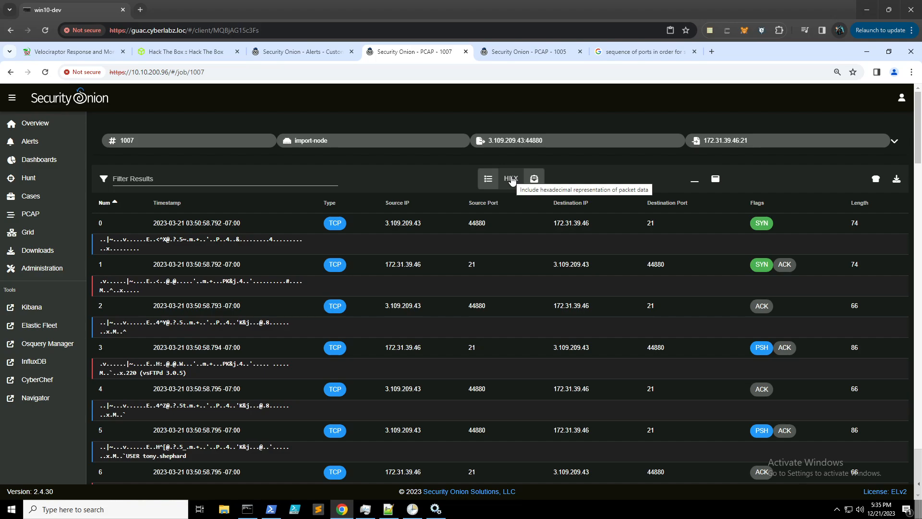
click(513, 180)
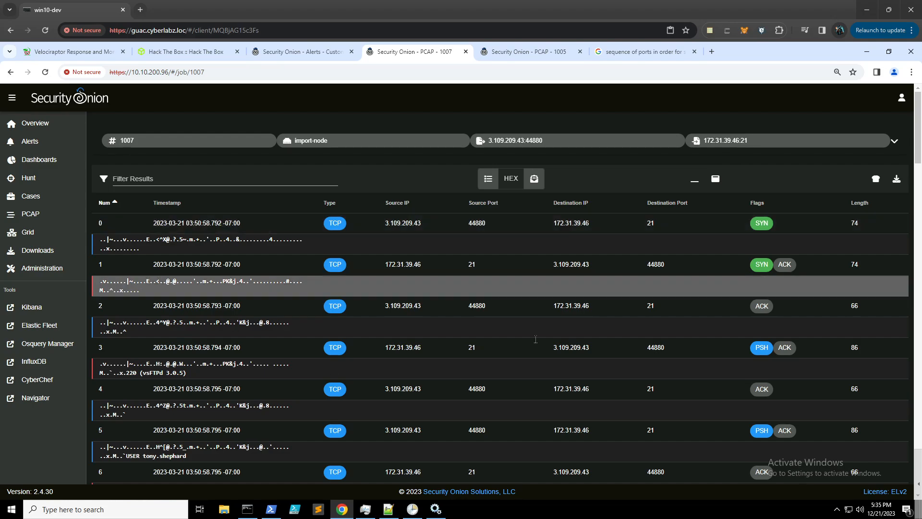
click(487, 184)
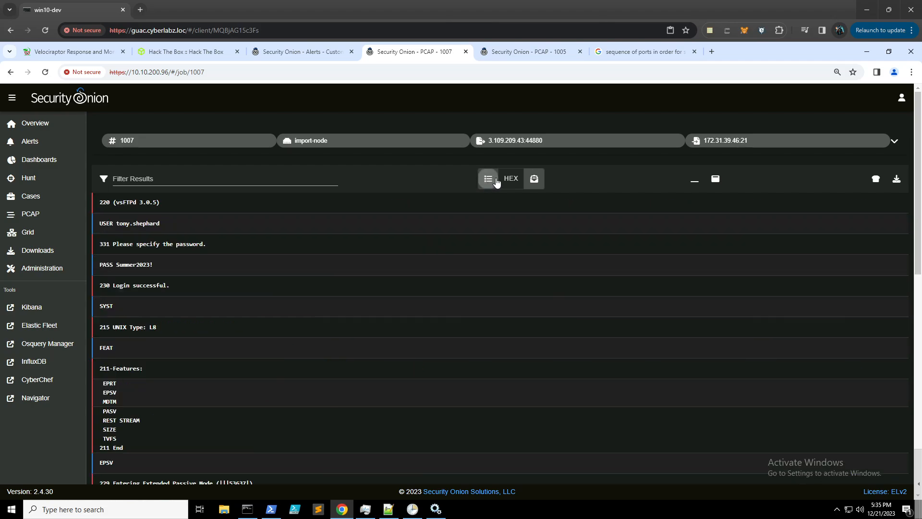
click(510, 182)
click(489, 182)
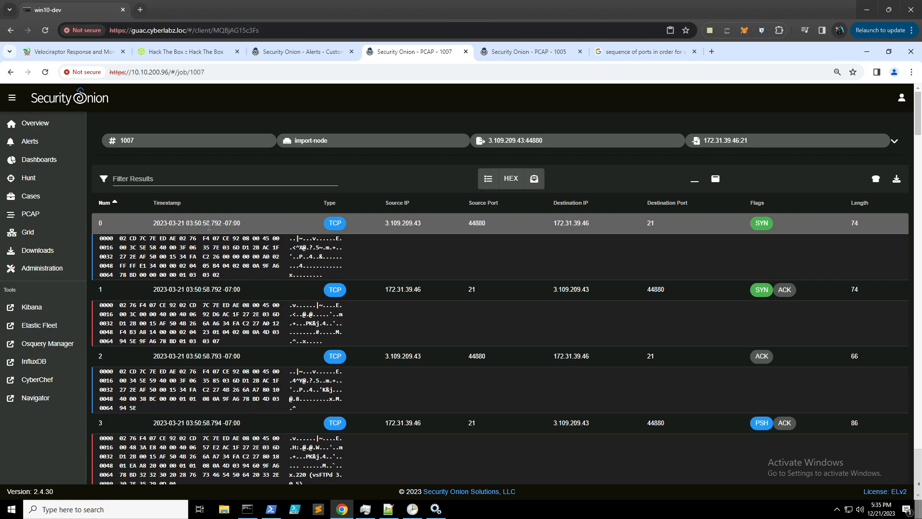
scroll(217, 245, down, 2)
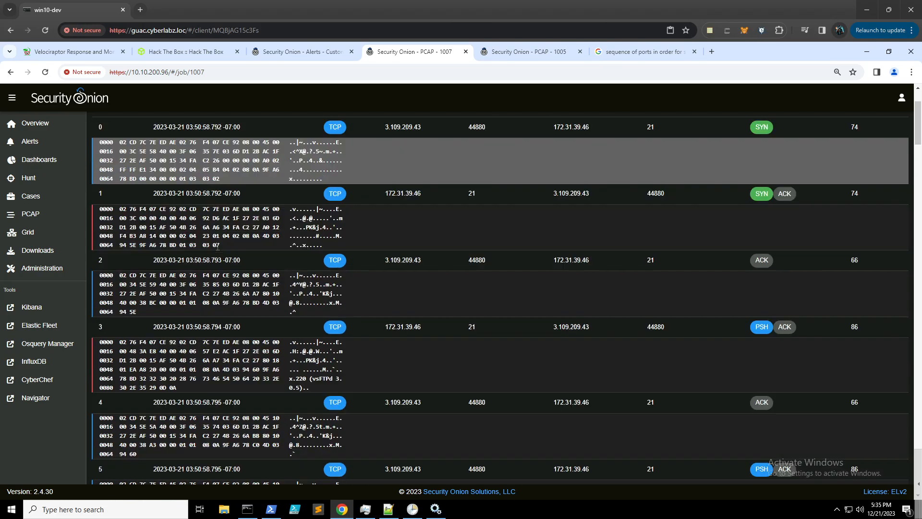
scroll(217, 246, up, 2)
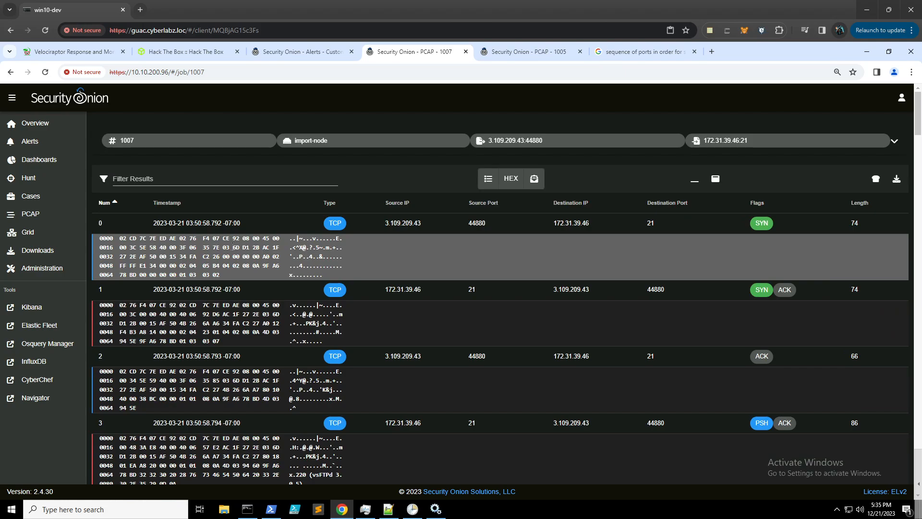
click(10, 72)
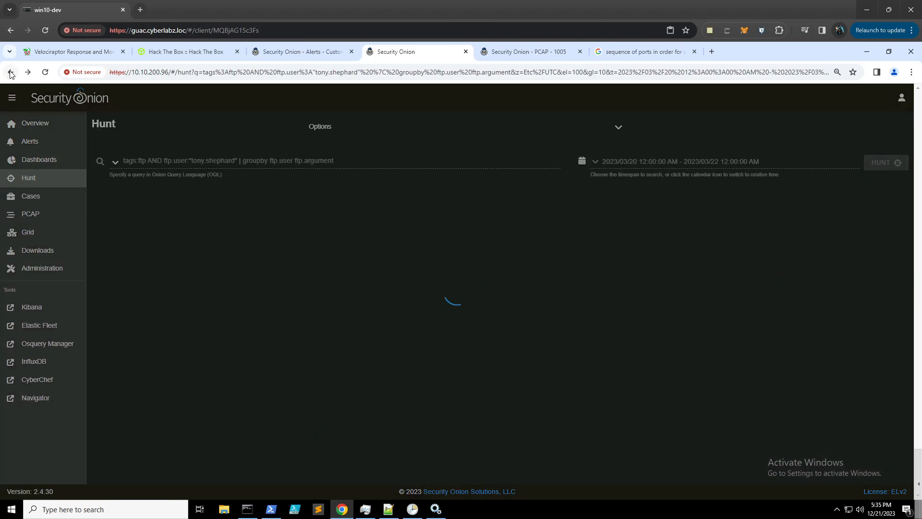
- Return to the broader FTP query, checking Task 12's 'critical server' wording
click(11, 73)
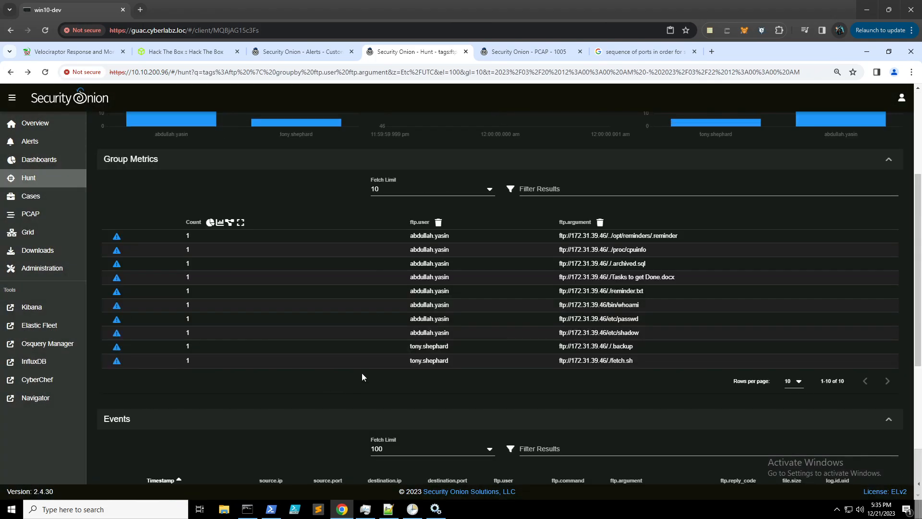
scroll(363, 373, down, 4)
scroll(368, 361, down, 2)
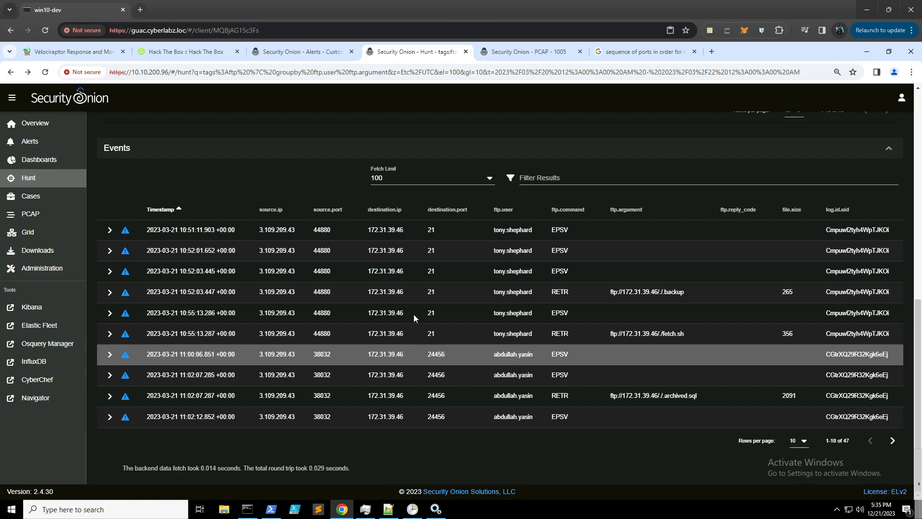
click(188, 51)
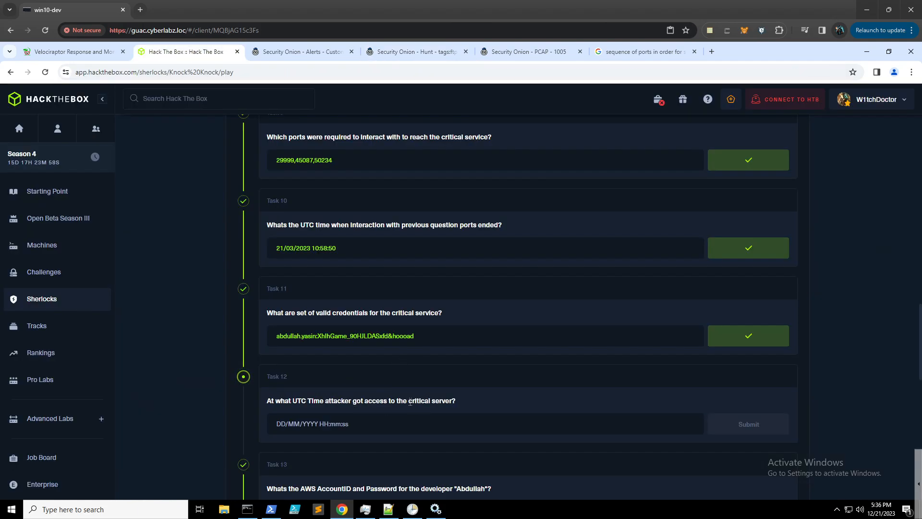
drag(412, 401, 453, 402)
click(420, 54)
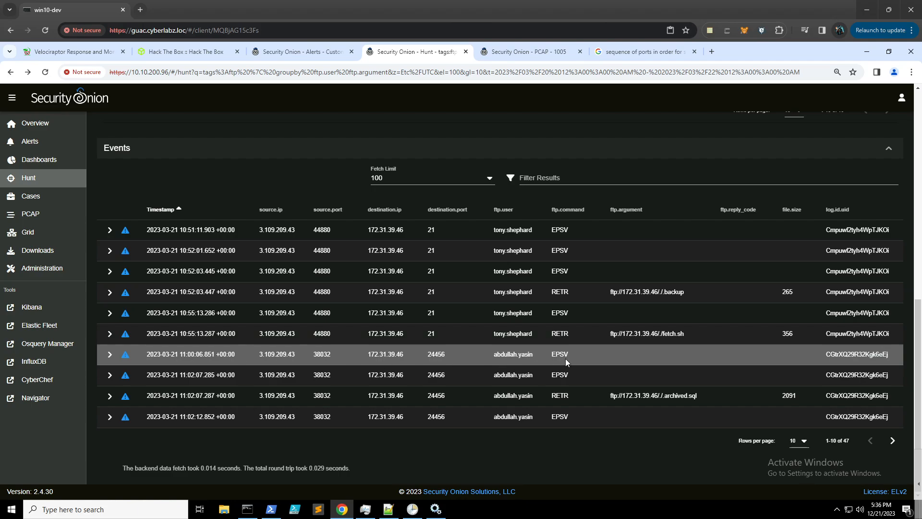
- Open the PCAP of the 11:00:06.851 session from 3.109.209.43:38032 to port 24456
click(387, 355)
click(414, 473)
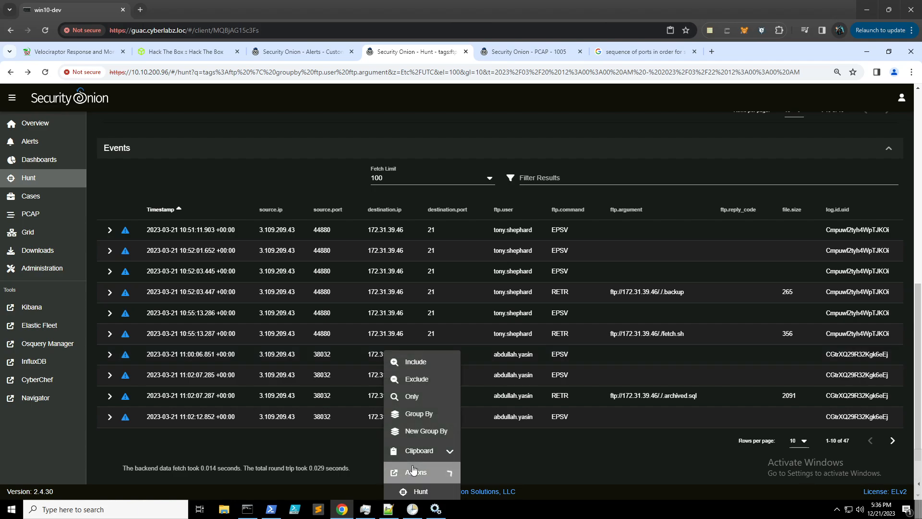
scroll(432, 408, down, 2)
click(426, 447)
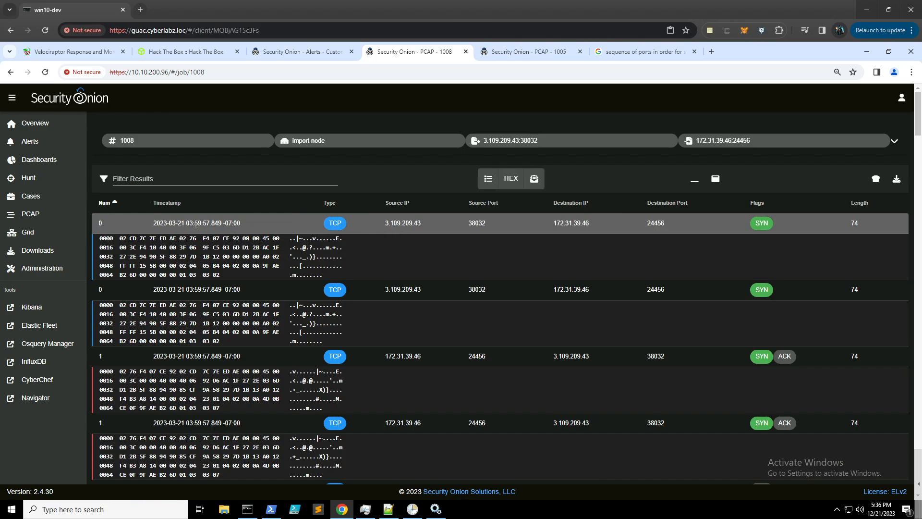
- Scroll through PCAP 1008 to the USER, PASS and 230 Login successful packets
scroll(196, 224, down, 1)
scroll(197, 225, down, 3)
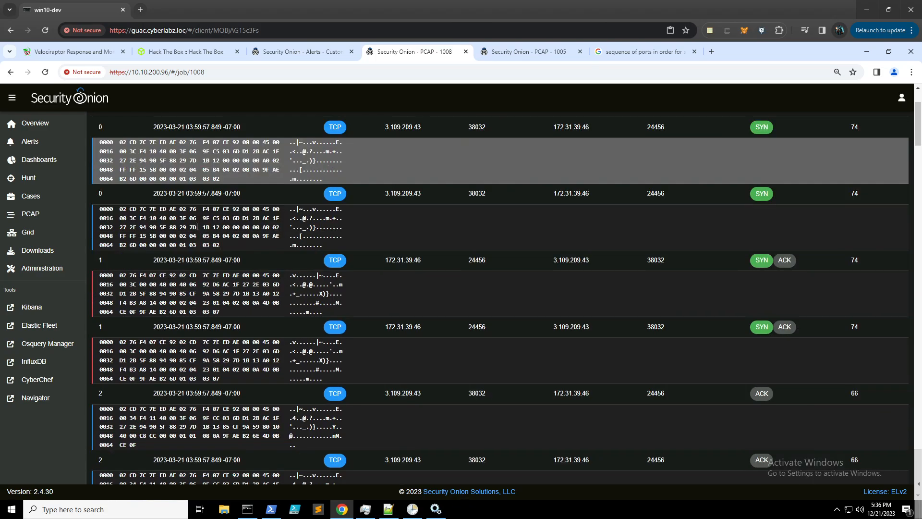
scroll(198, 225, down, 2)
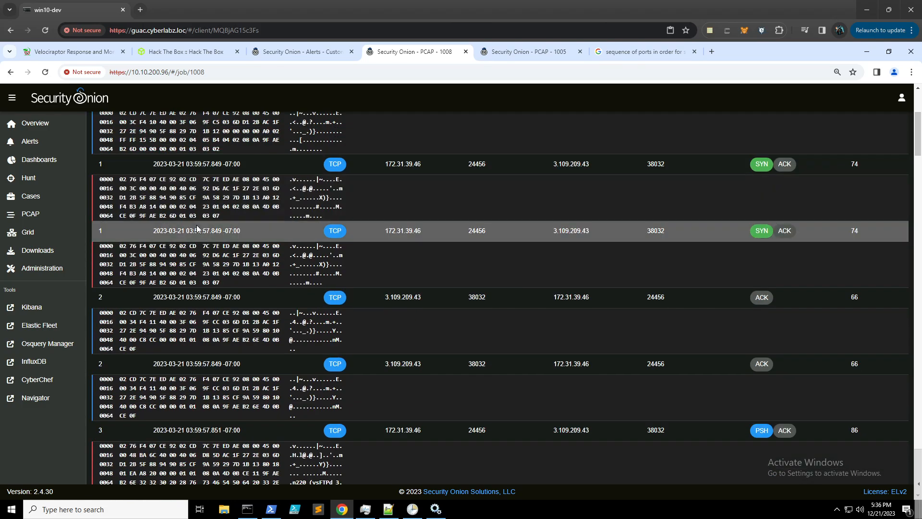
scroll(198, 225, down, 5)
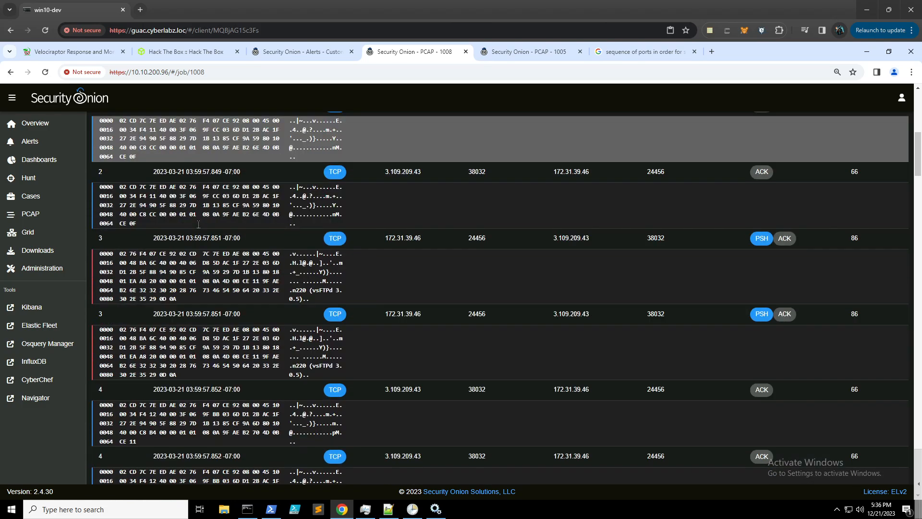
scroll(199, 223, down, 1)
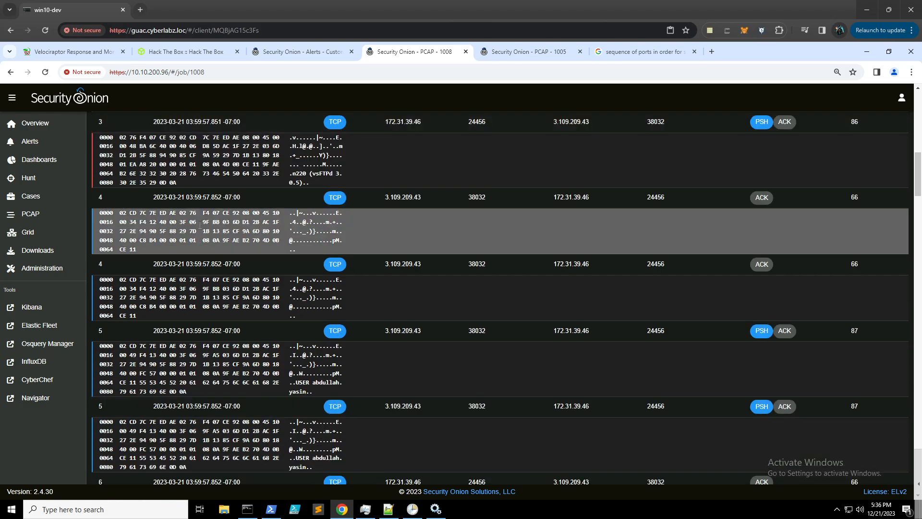
scroll(200, 225, down, 1)
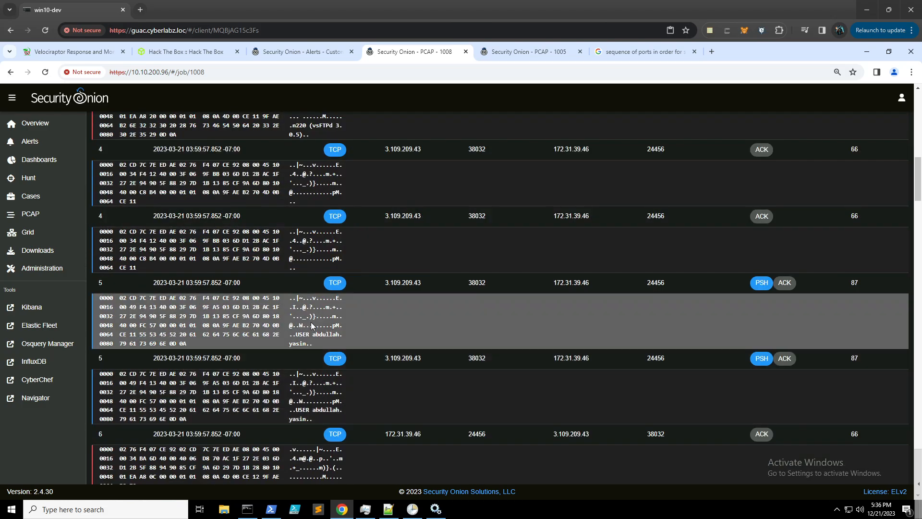
scroll(297, 321, down, 1)
scroll(348, 320, down, 2)
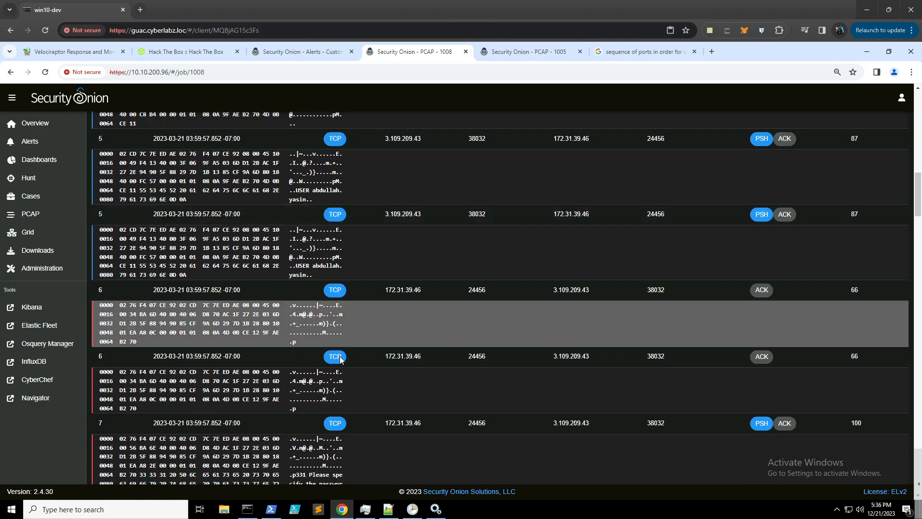
scroll(340, 360, down, 2)
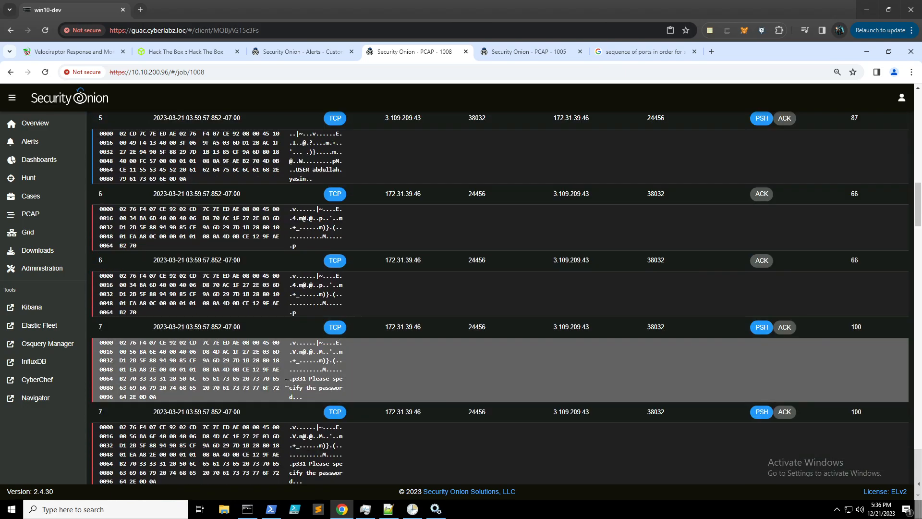
scroll(327, 365, down, 3)
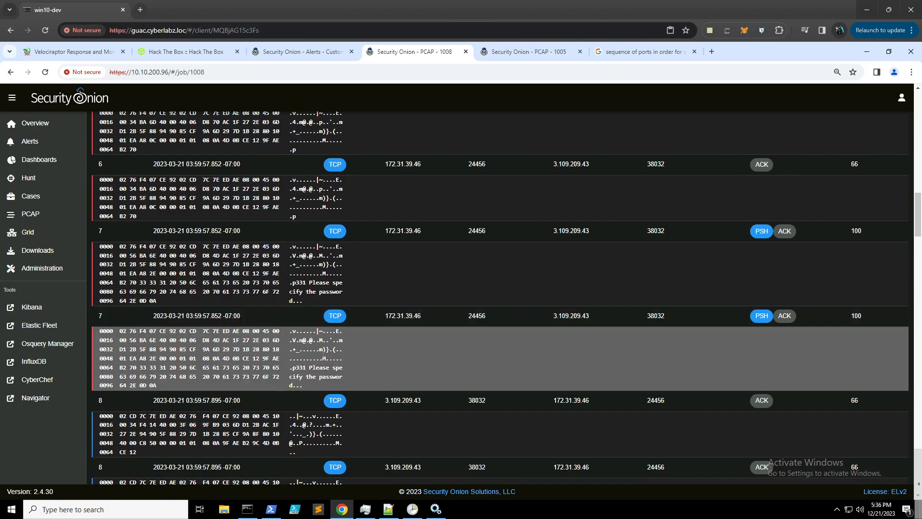
scroll(322, 356, down, 2)
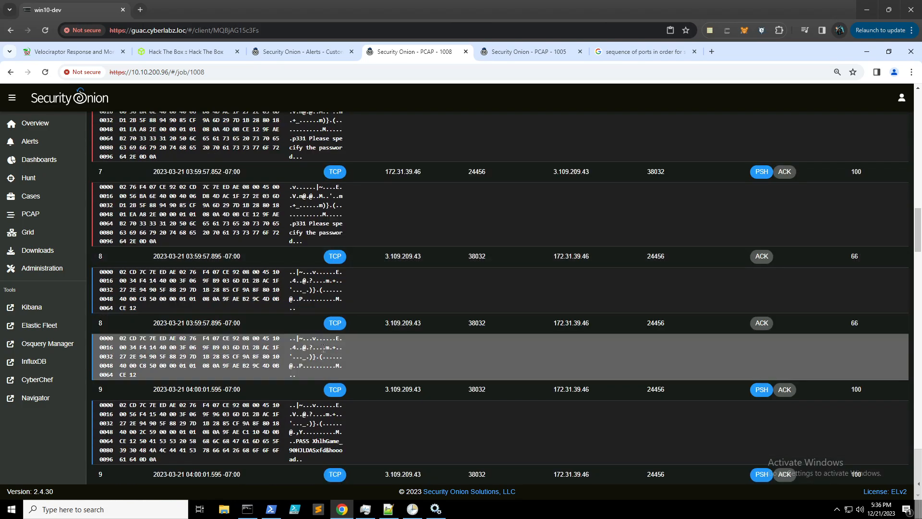
scroll(323, 350, down, 1)
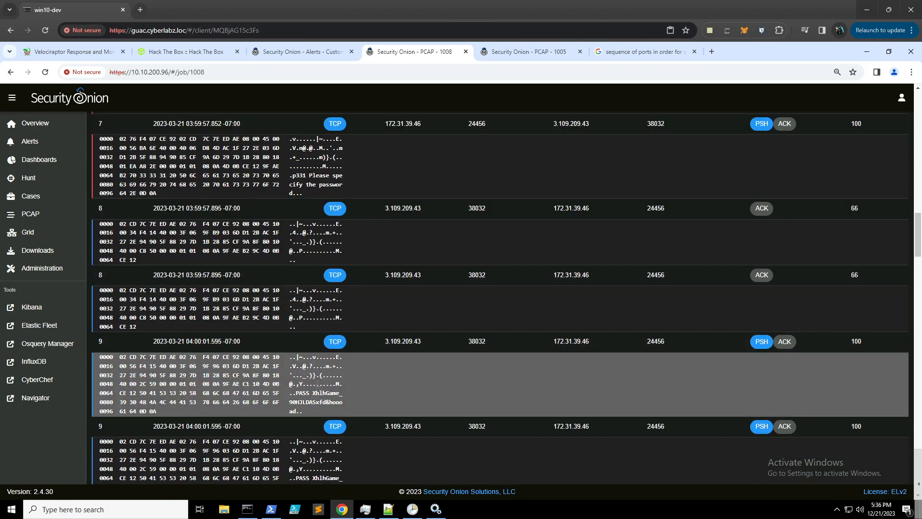
scroll(318, 383, down, 4)
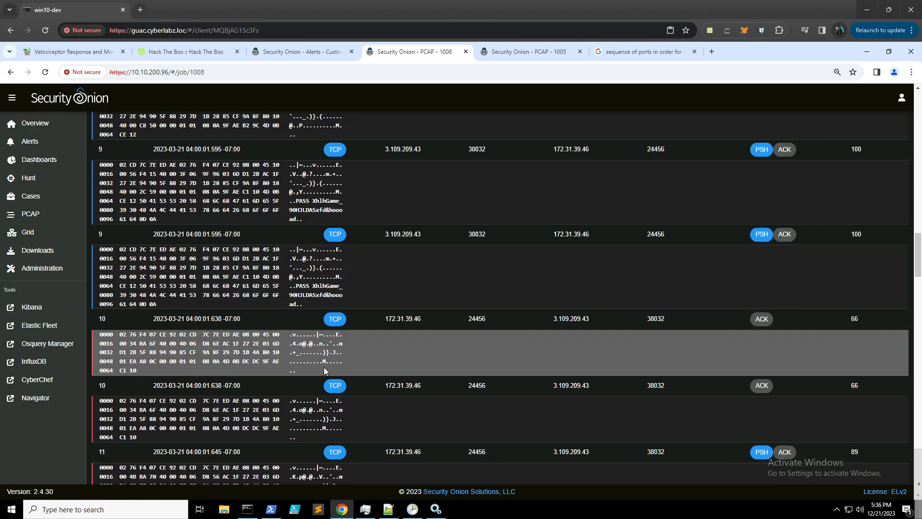
scroll(324, 370, down, 4)
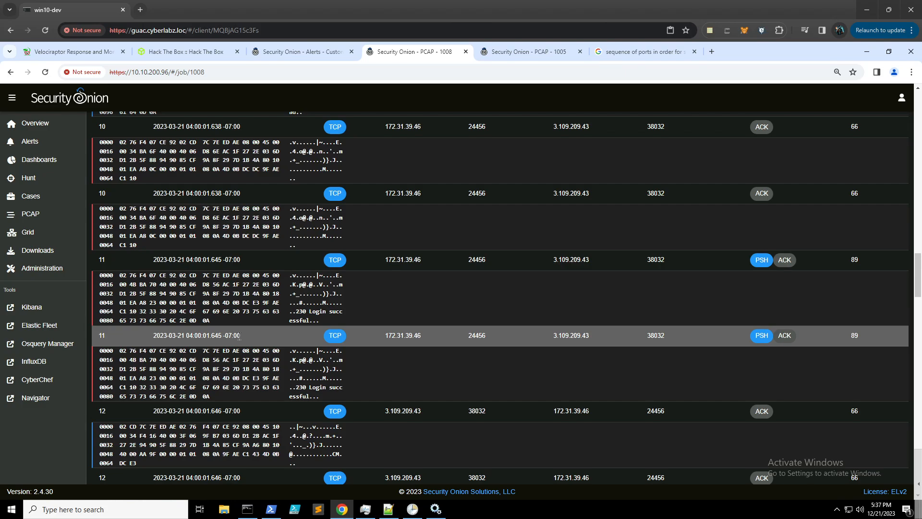
- Glance at the Alerts page, return to job 1008, then go to the Sherlock tasks
click(303, 57)
click(422, 56)
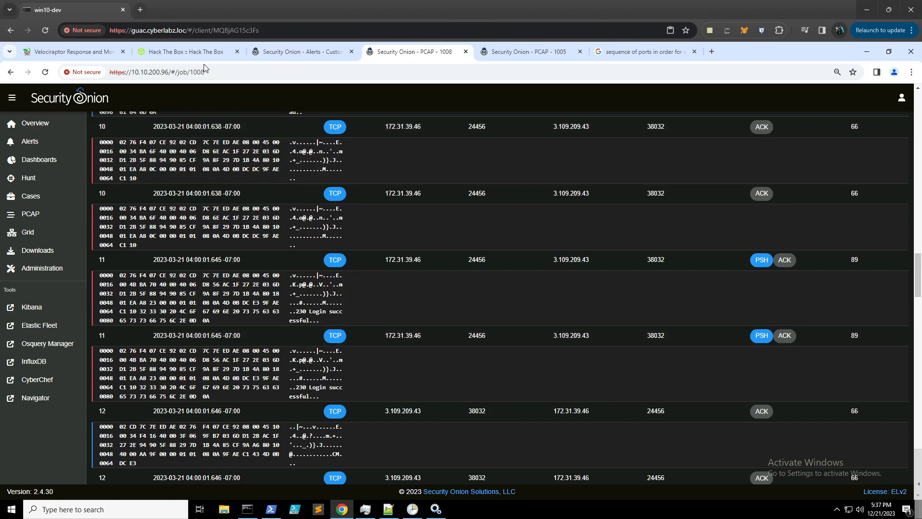
click(182, 52)
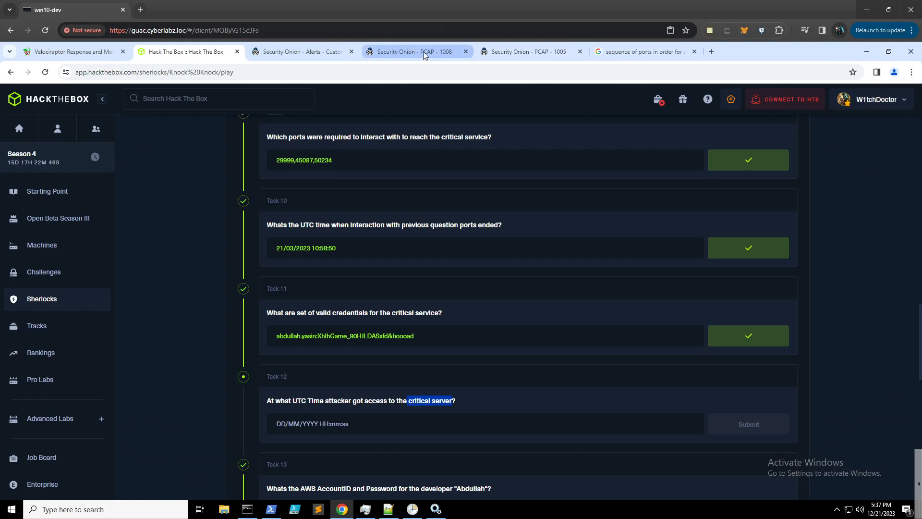
- Return to PCAP job 1008 showing the 230 Login successful packet
click(454, 55)
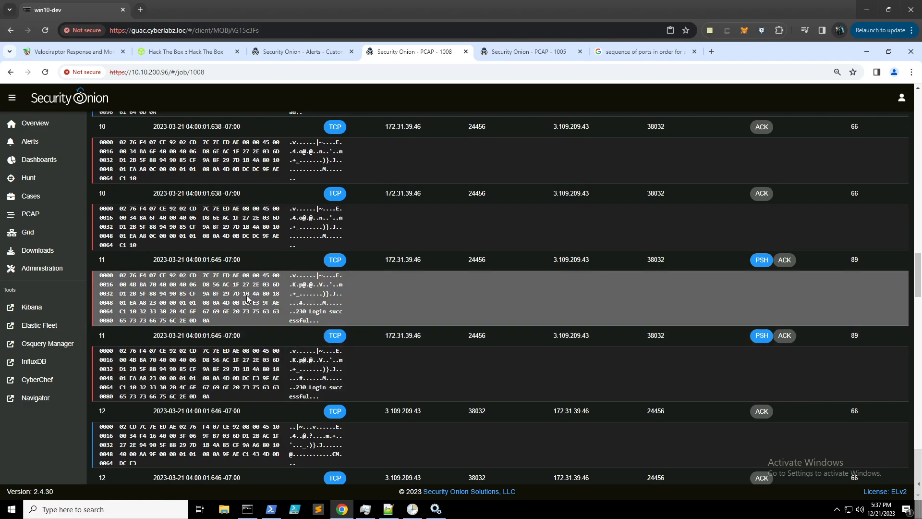
click(178, 52)
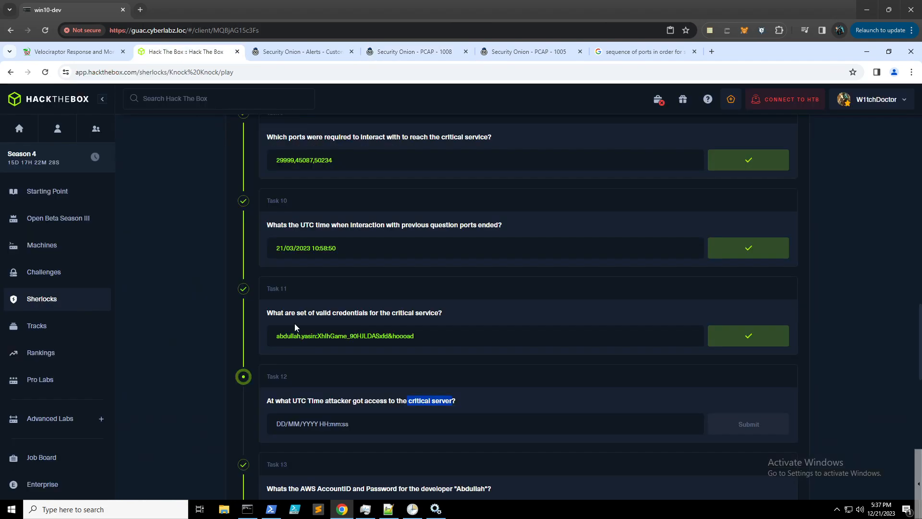
- Submit 21/03/2023 11:00:01 as the Task 12 answer
click(304, 427)
text(21)
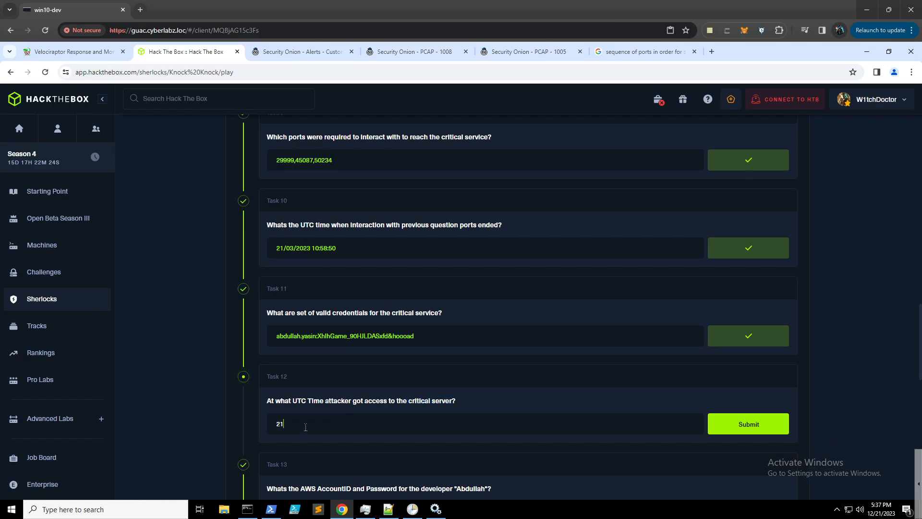
text(/03/2023)
key(alt)
click(382, 423)
key(alt)
click(356, 426)
text(11:00:01)
key(Return)
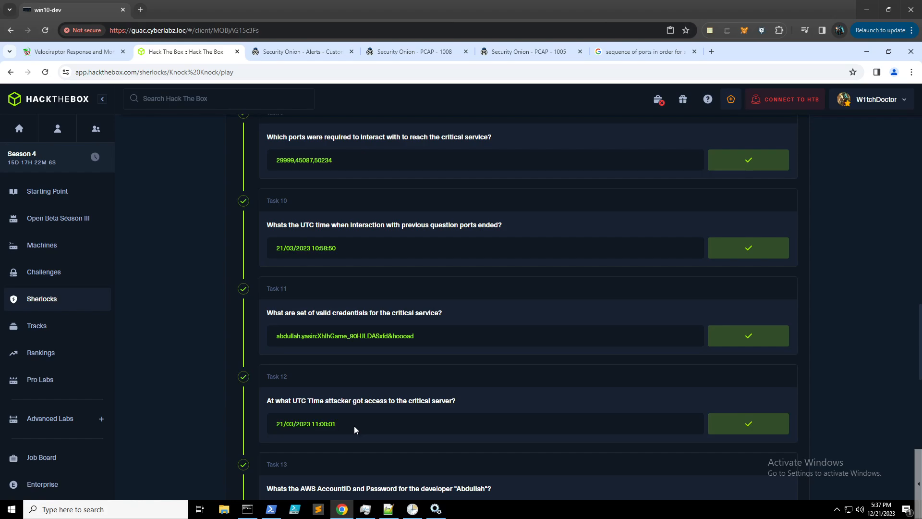
- Highlight the accepted Task 12 answer and the developer name in Task 13
scroll(362, 408, down, 2)
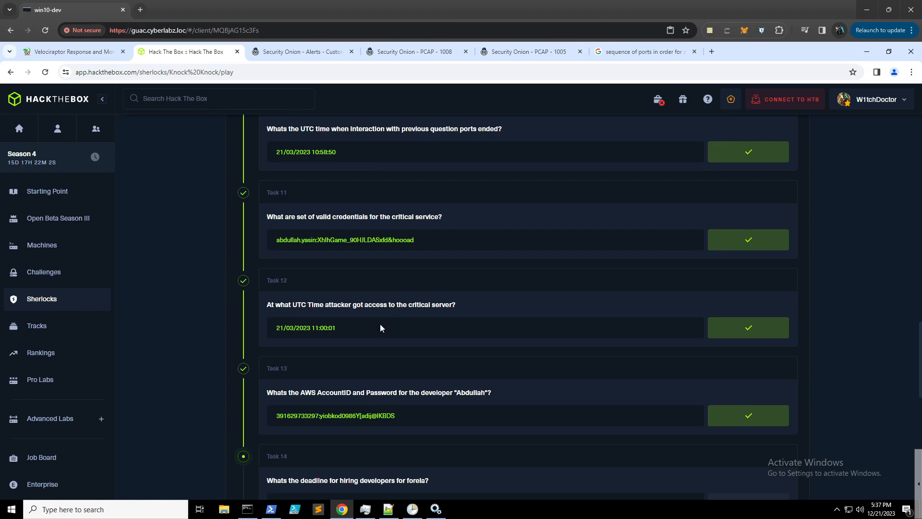
drag(379, 325, 251, 333)
drag(467, 306, 307, 305)
click(412, 326)
drag(346, 416, 365, 416)
drag(492, 393, 454, 393)
- Go back from PCAP 1008 to the FTP hunt events table
click(414, 52)
click(10, 72)
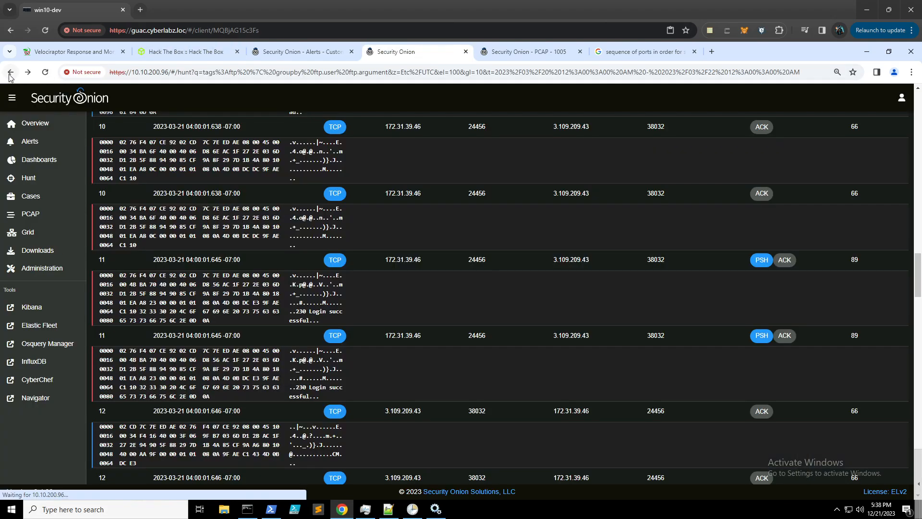
scroll(442, 446, down, 3)
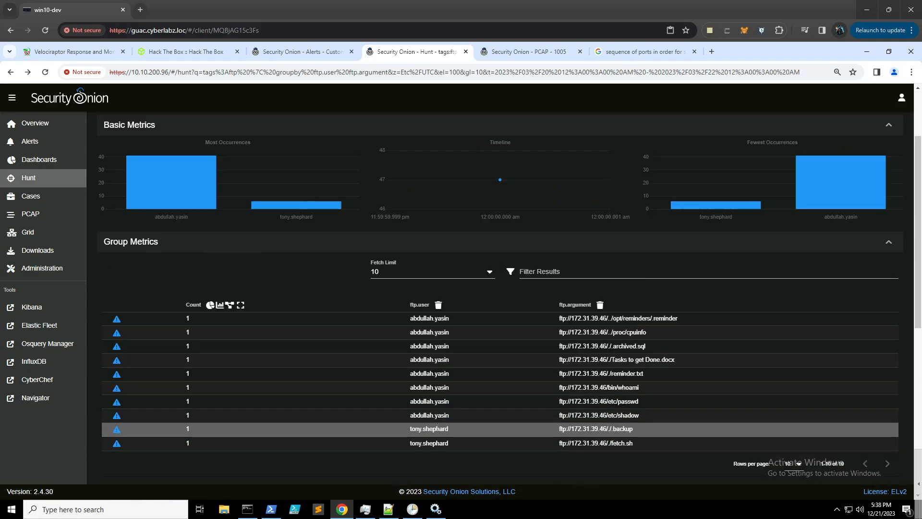
scroll(405, 361, down, 6)
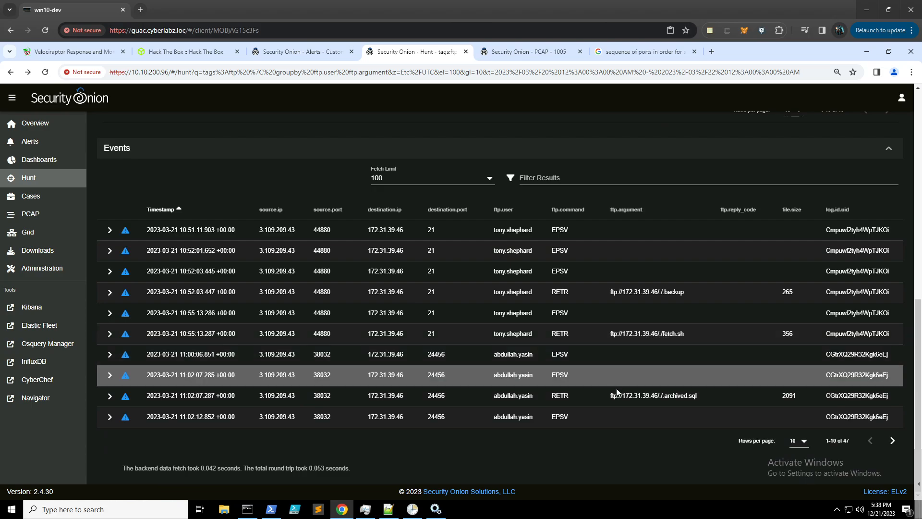
- Highlight the archived.sql and .backup file names in the ftp.argument column
double_click(694, 396)
drag(682, 398, 666, 399)
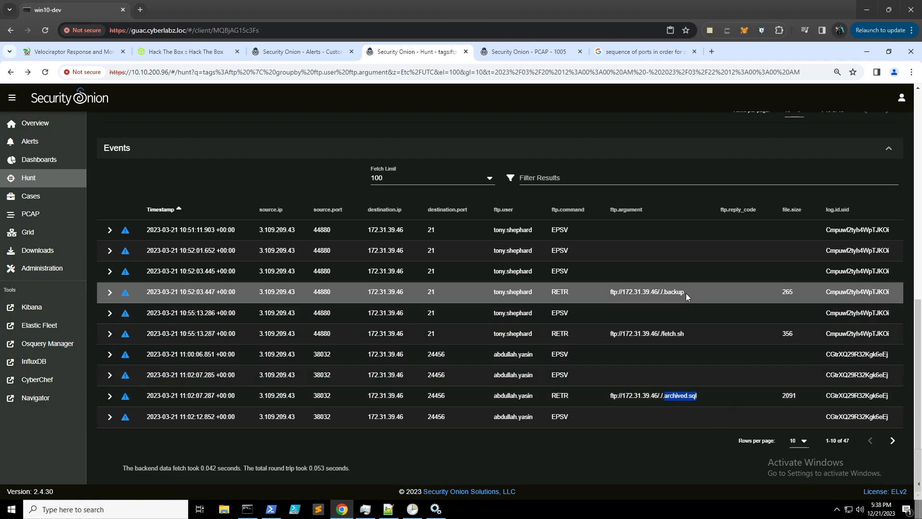
drag(686, 292, 662, 294)
drag(698, 397, 665, 399)
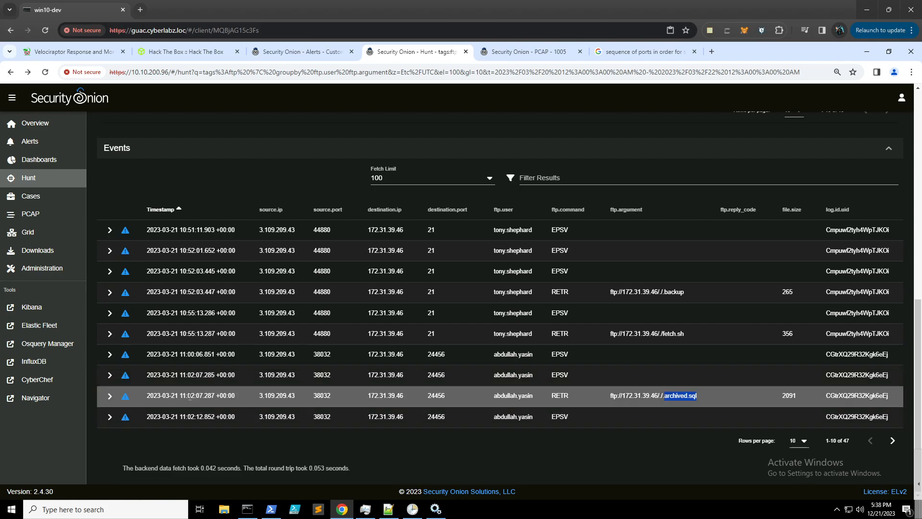
- Run the Files hunt query grouped by source IP
click(525, 53)
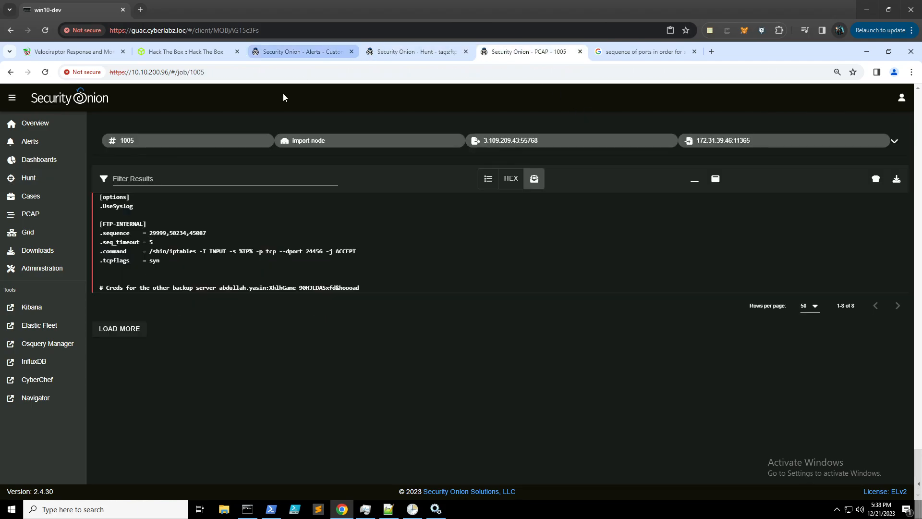
click(38, 180)
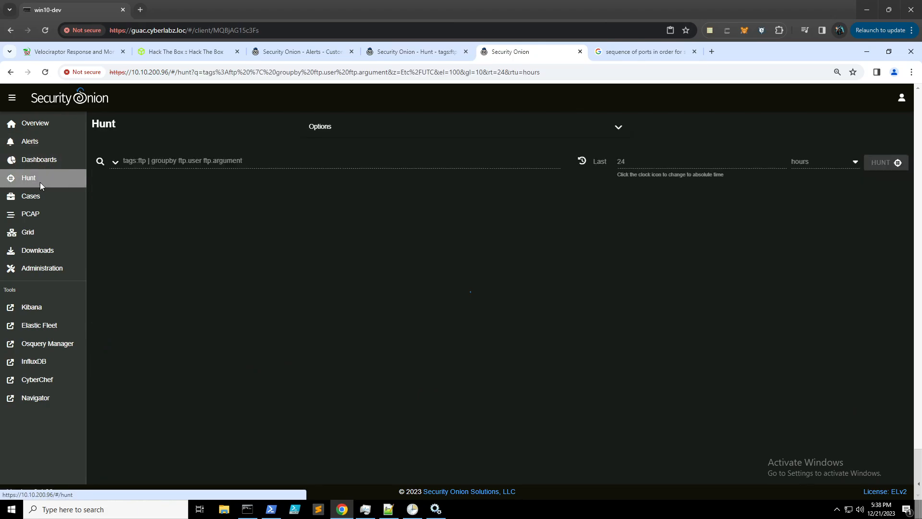
click(116, 162)
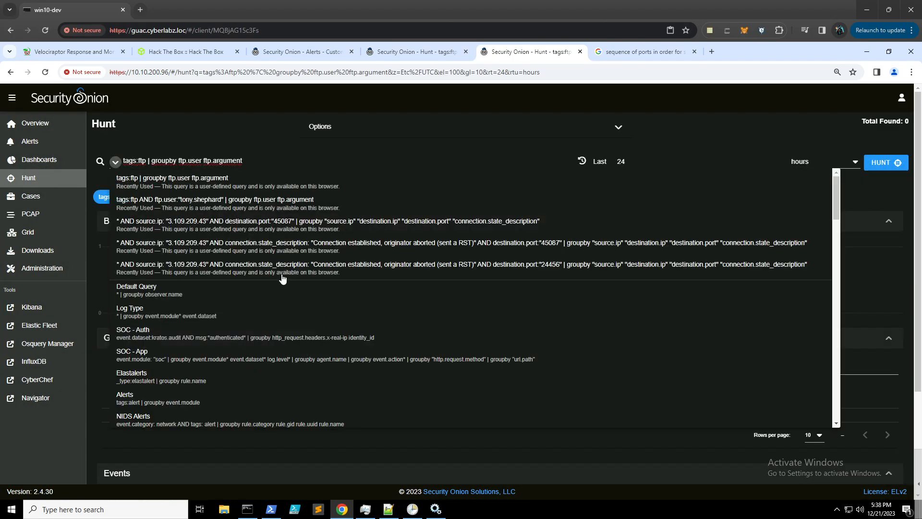
scroll(280, 268, down, 10)
scroll(278, 266, down, 3)
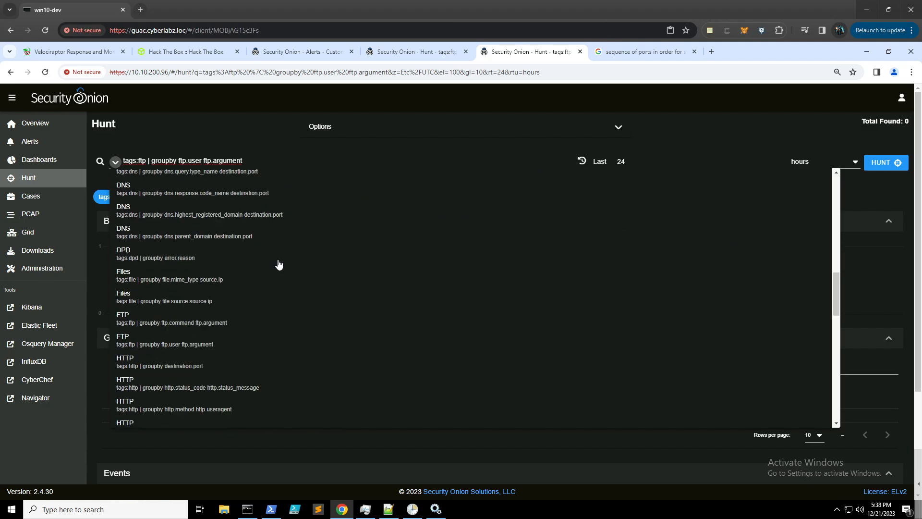
click(180, 300)
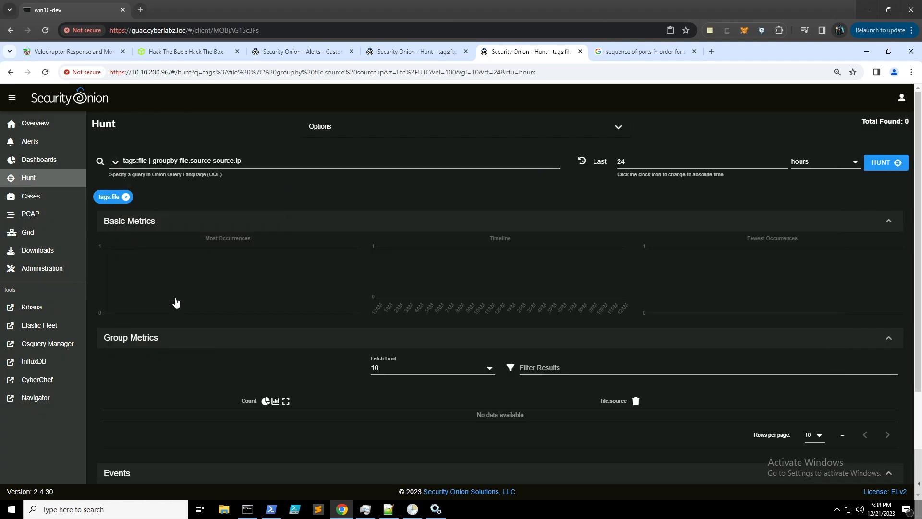
- Set an absolute 20–22 March 2023 time range copied from Notepad++
click(388, 509)
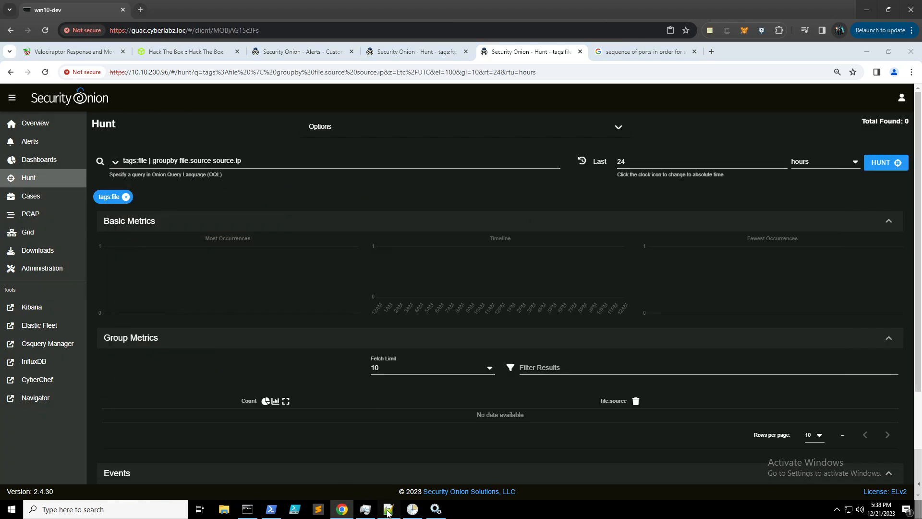
key(ctrl+a)
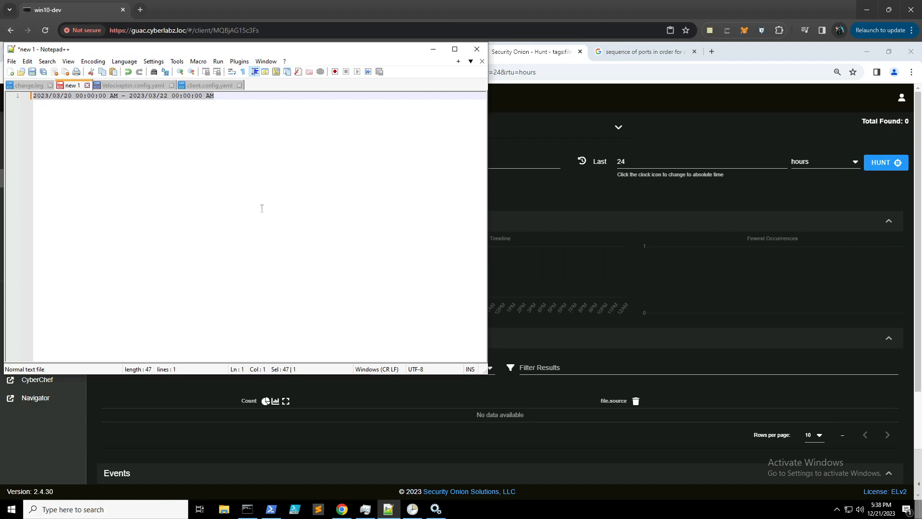
click(561, 174)
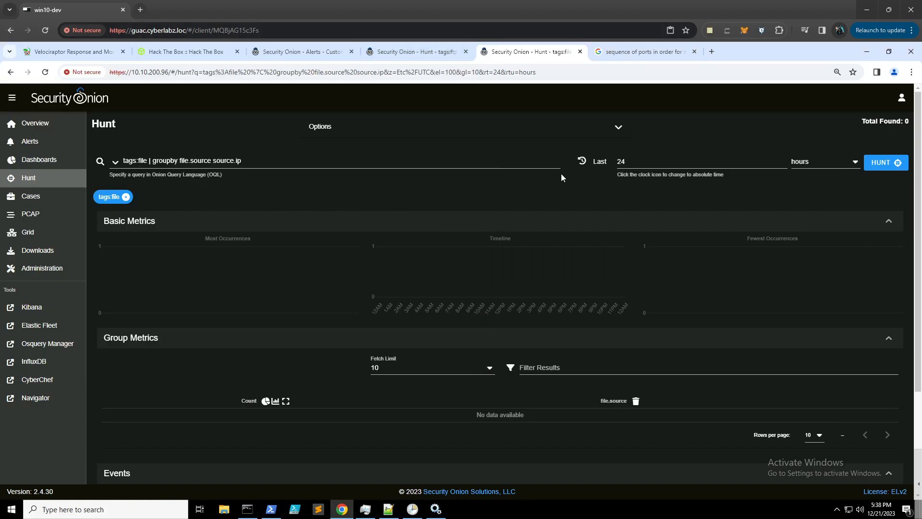
click(583, 161)
click(656, 162)
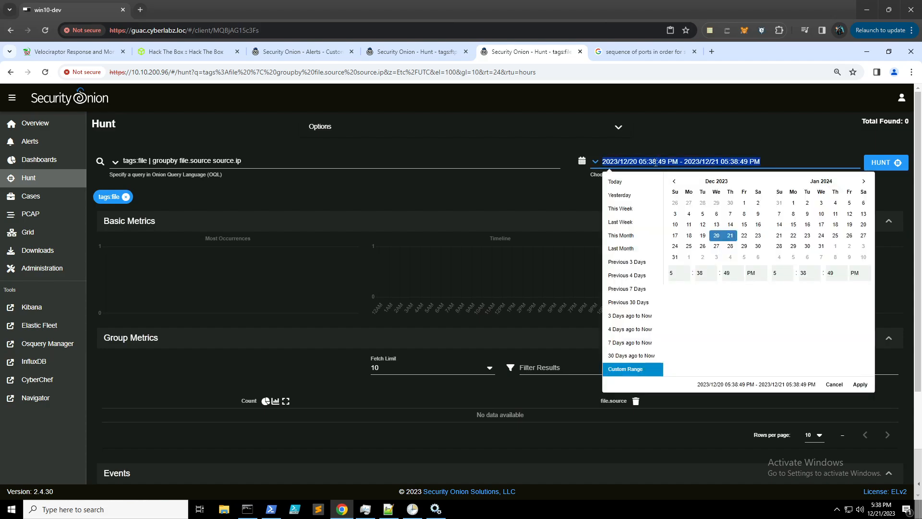
text(2023/03/20 12:00:00 AM - 2023/03/22 12:00:00 AM)
key(Return)
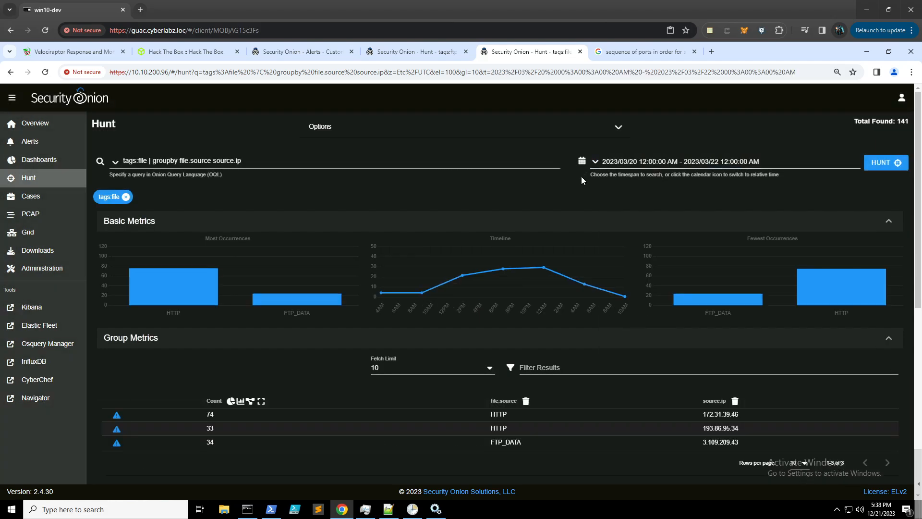
- Filter the Files results to source IP 3.109.209.43
scroll(235, 382, down, 1)
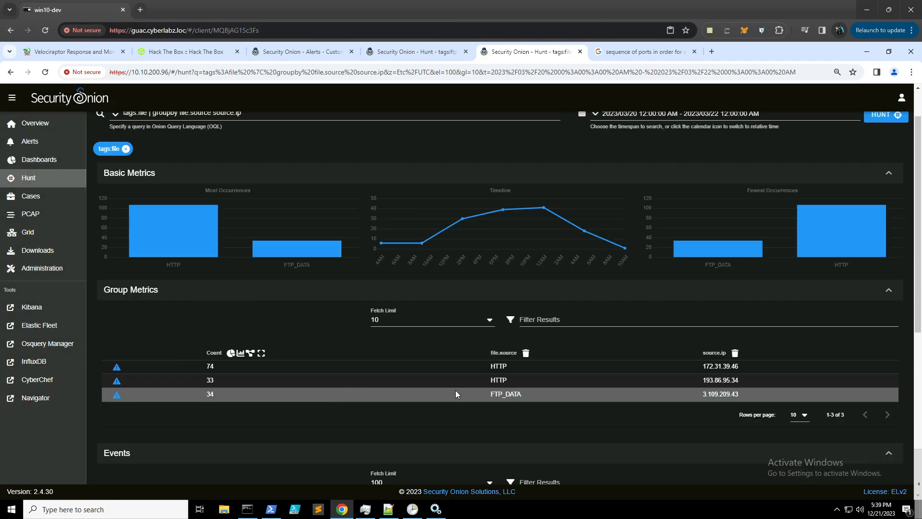
click(722, 400)
click(751, 370)
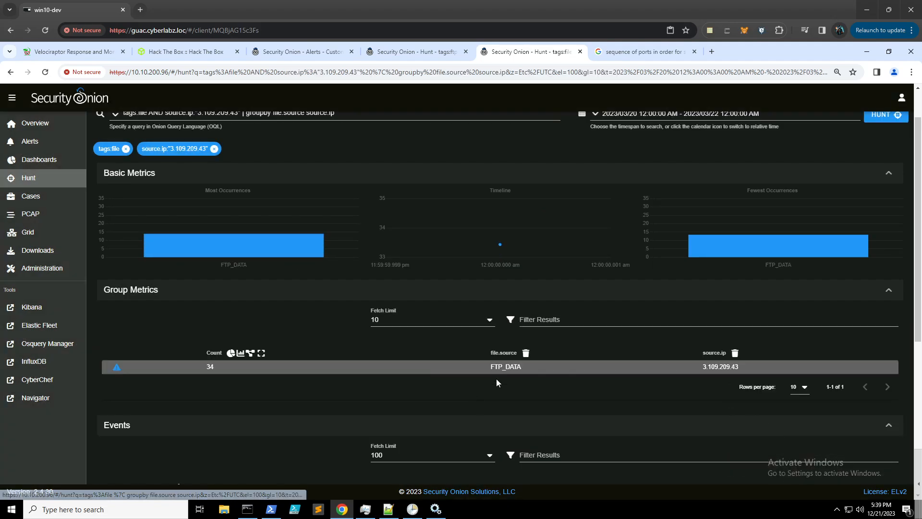
scroll(286, 364, down, 4)
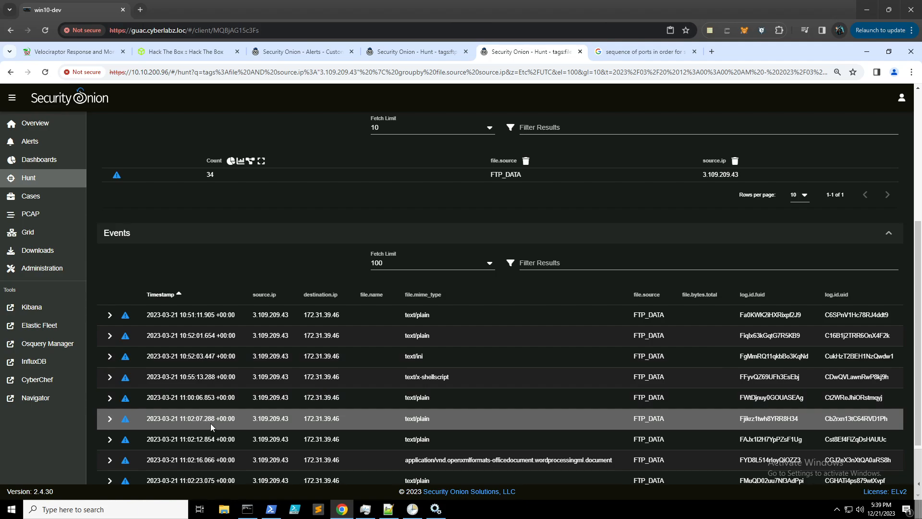
- Open the PCAP of the 11:02:07 FTP_DATA transfer matching the archived.sql retrieval
click(412, 54)
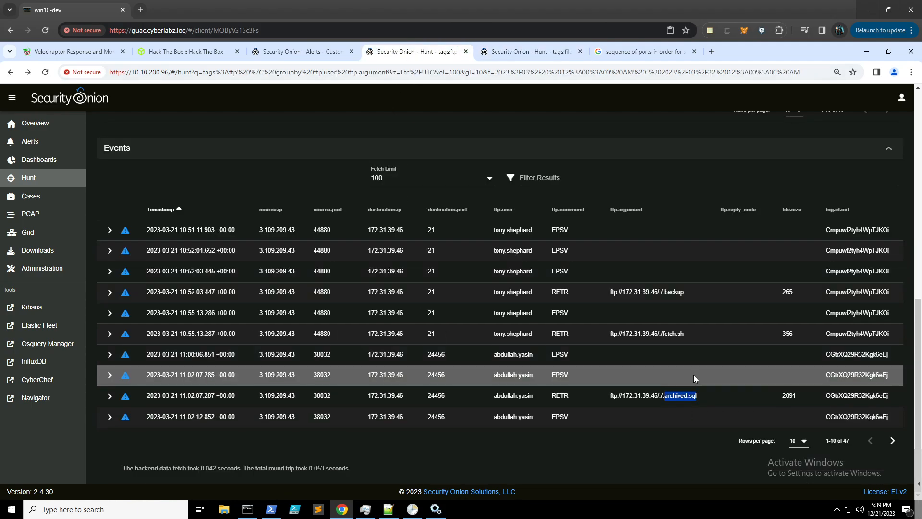
drag(234, 396, 174, 395)
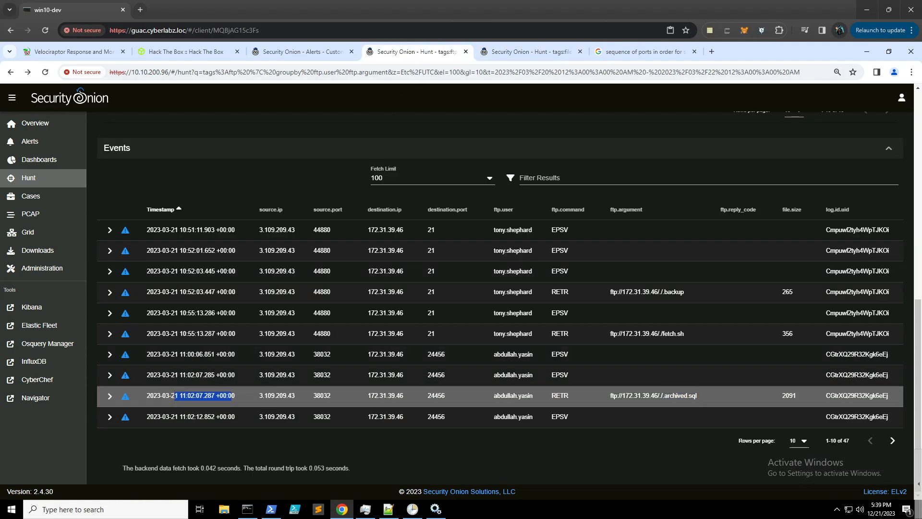
click(517, 48)
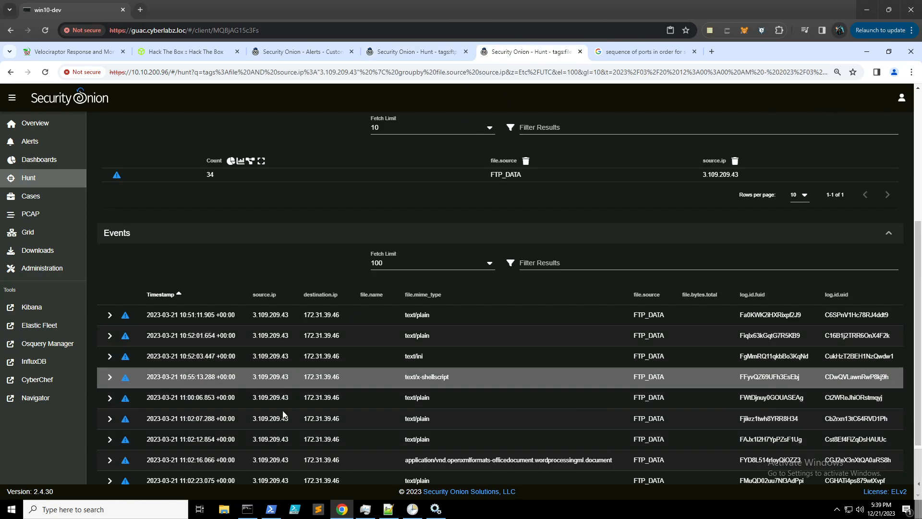
click(329, 420)
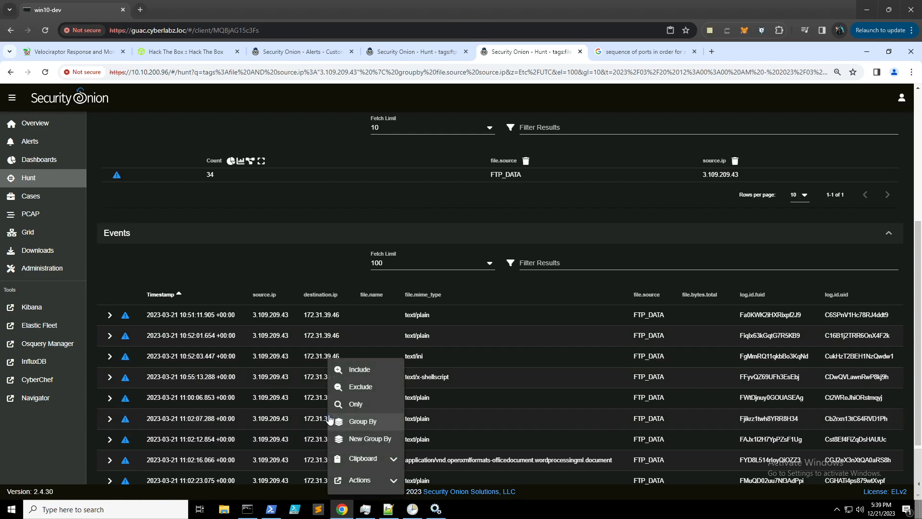
scroll(358, 431, down, 2)
click(360, 395)
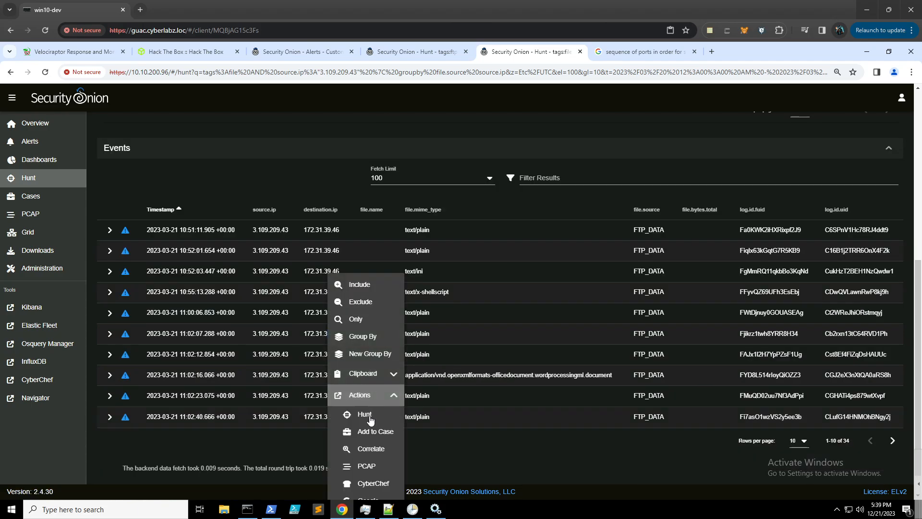
click(365, 465)
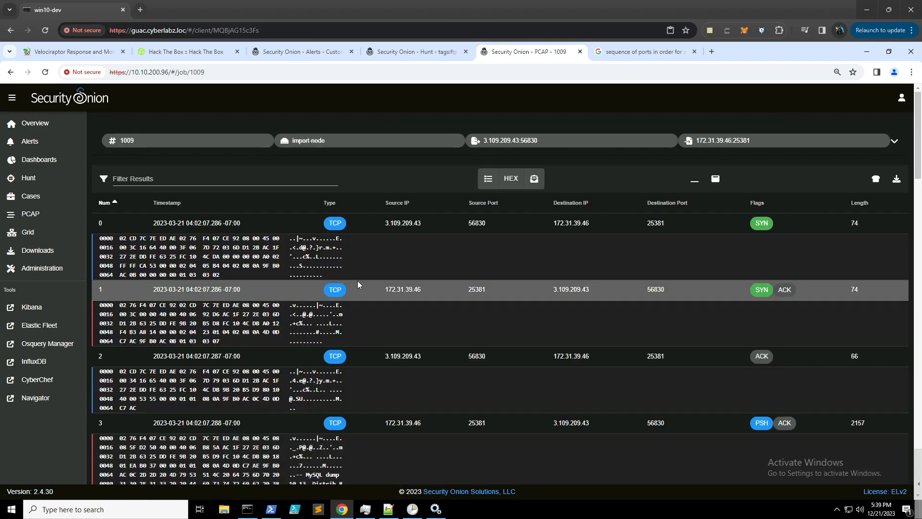
- Show job 1009's dump as text and scroll to the AWS_EC2_DEV INSERT rows
click(533, 179)
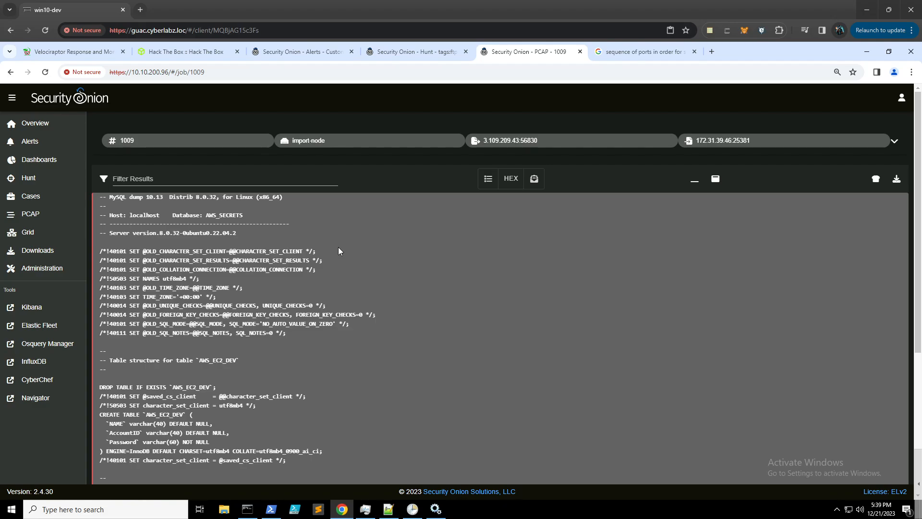
scroll(339, 251, down, 1)
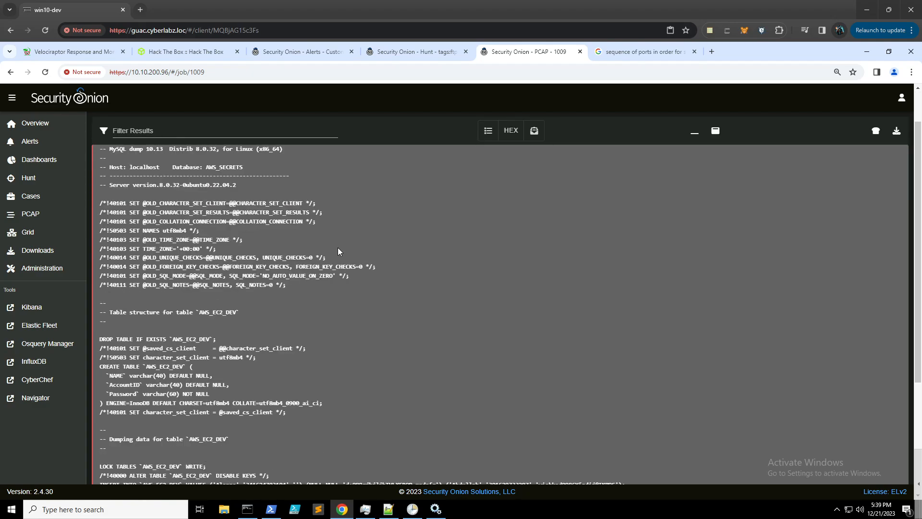
scroll(338, 250, down, 2)
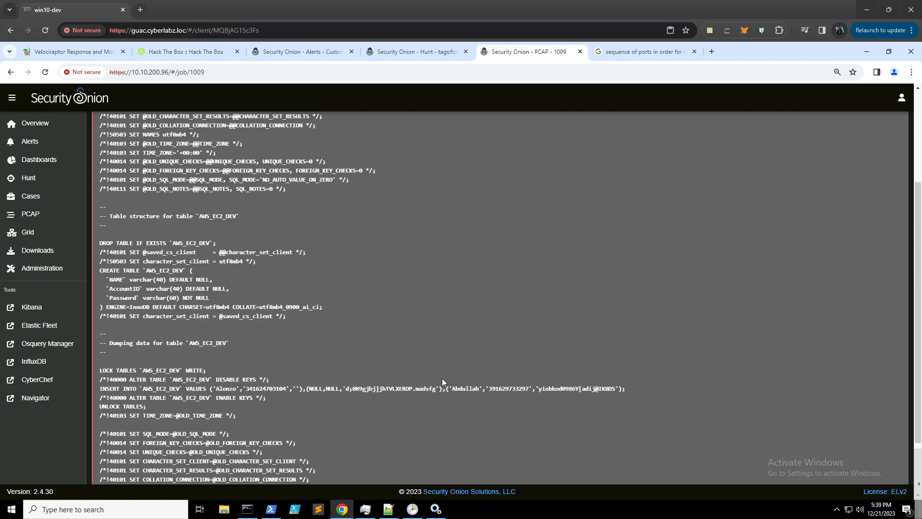
- Copy the developer's AWS account ID and password, then return to Hack The Box
drag(627, 390, 451, 387)
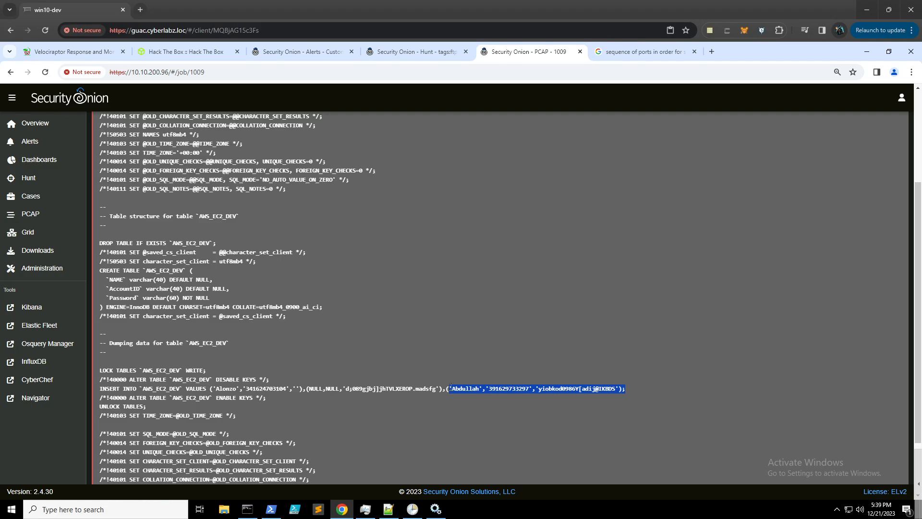
right_click(452, 387)
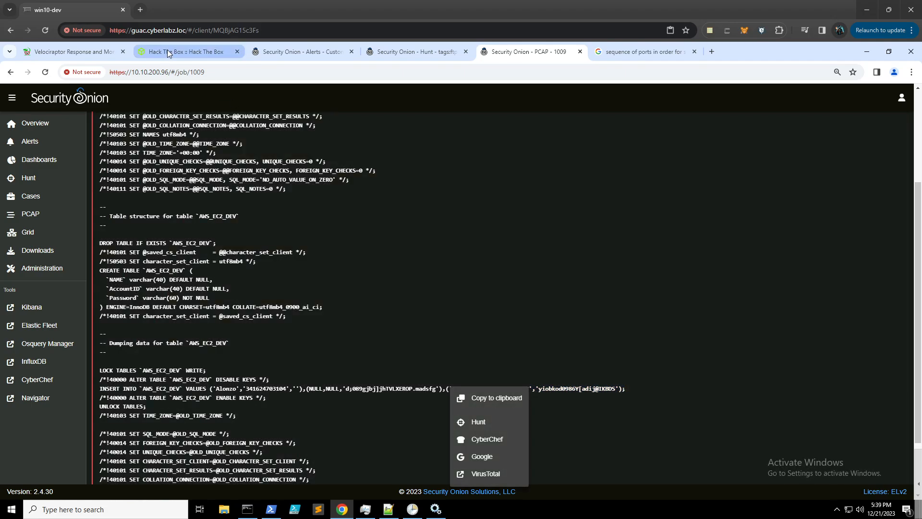
click(486, 395)
click(183, 52)
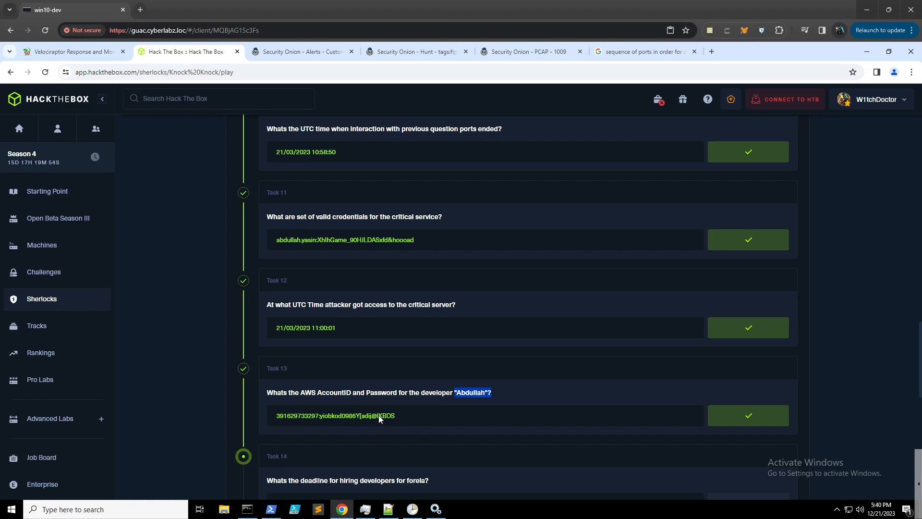
- Go back to the 'Security Onion - PCAP - 1009' transcript with the AWS_EC2_DEV dump
click(532, 51)
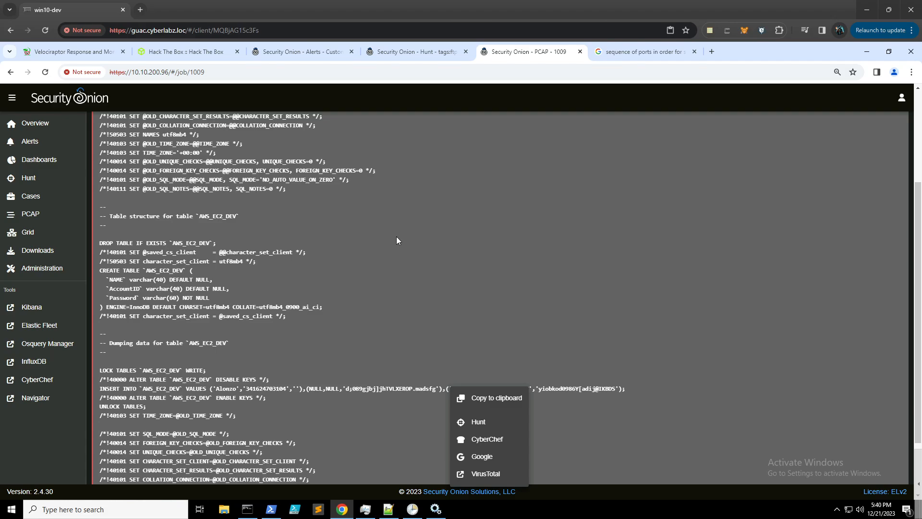
- Close the transcript's context menu and return to the Knock Knock task list
click(382, 239)
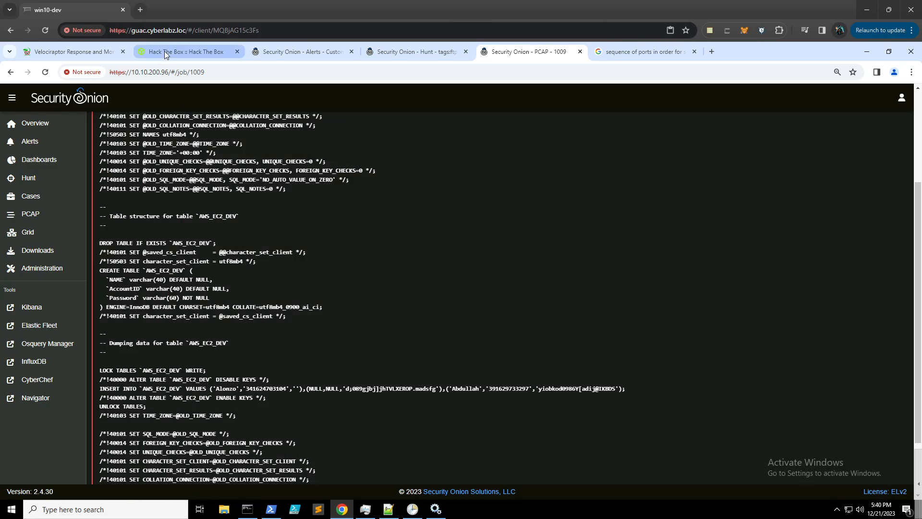
click(166, 52)
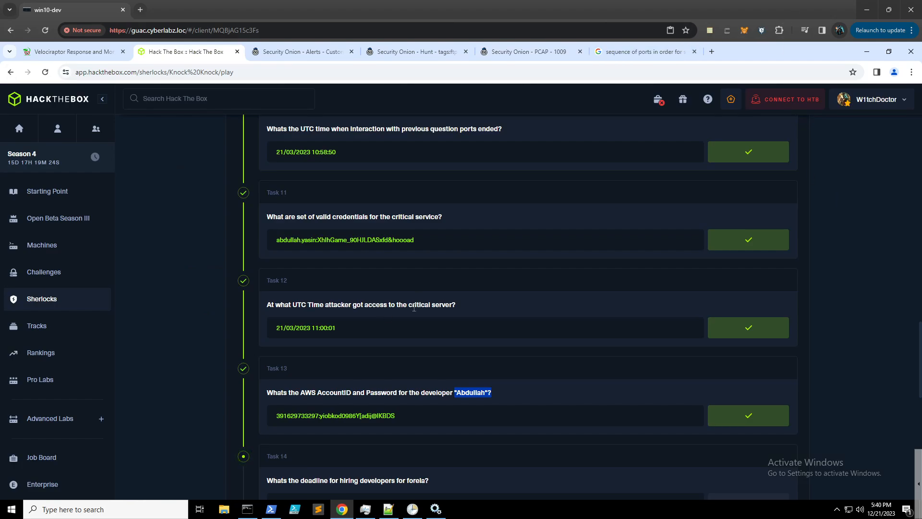
- Scroll the Knock Knock task list down to Tasks 14 and 15
scroll(414, 307, down, 3)
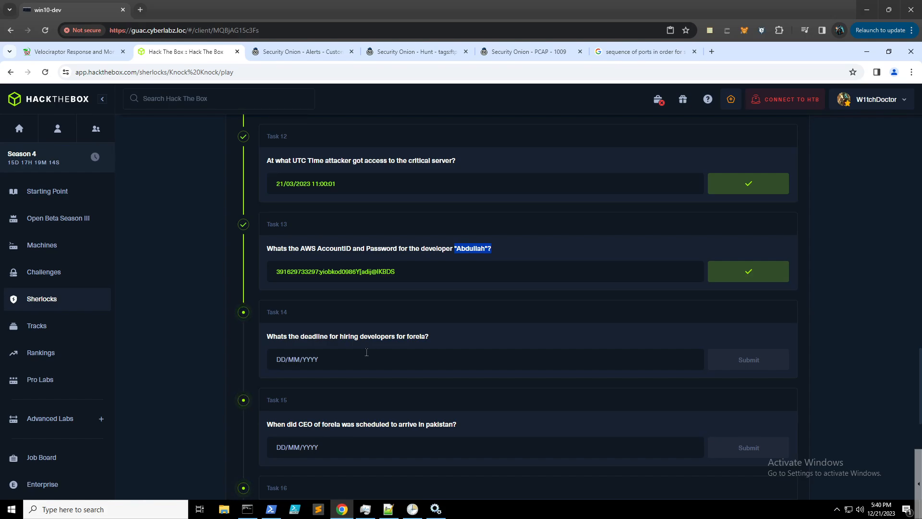
- Show 25 FTP hunt events per page to reveal the Tasks to get Done.docx download
click(395, 53)
scroll(229, 184, up, 2)
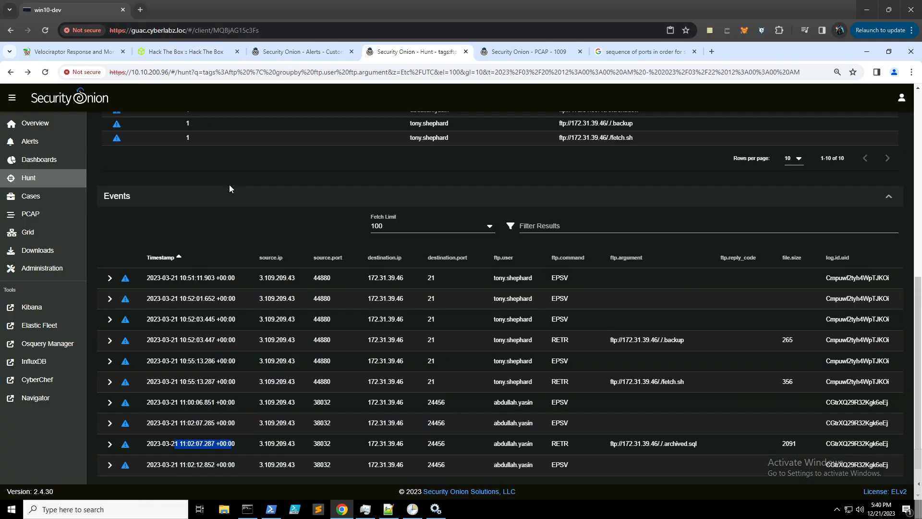
scroll(229, 186, down, 2)
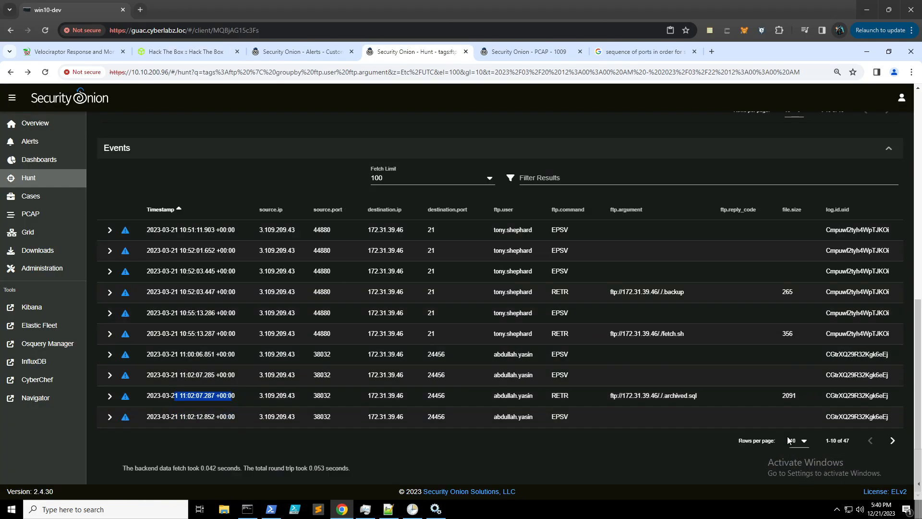
click(799, 440)
click(800, 397)
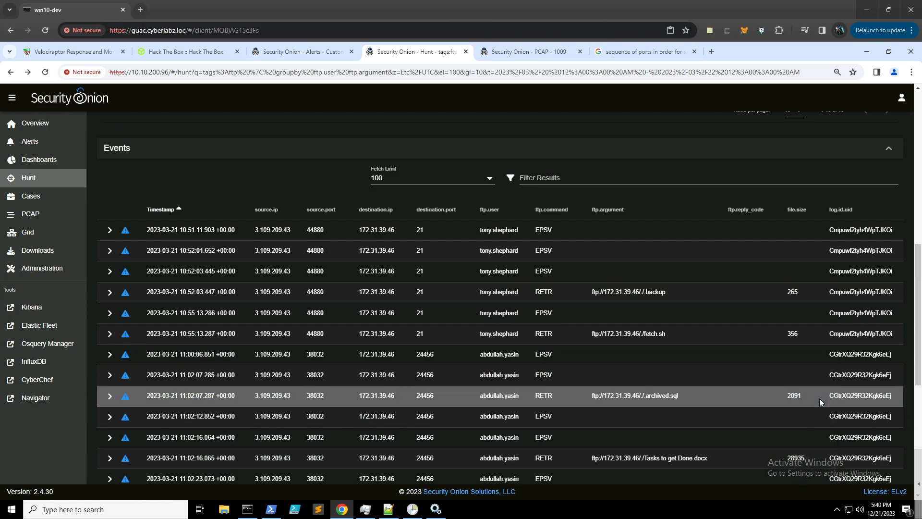
scroll(578, 322, down, 2)
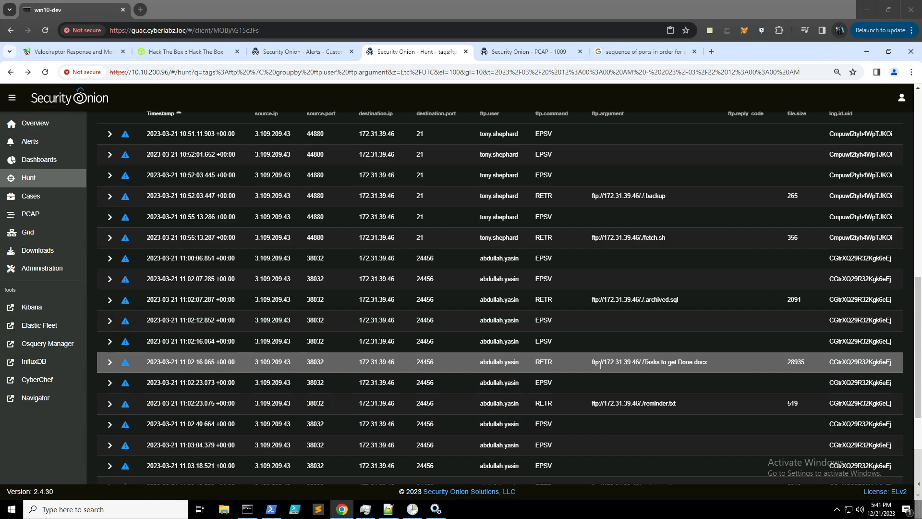
- Open PCAP job 1010 for the Word document's FTP_DATA transfer from 3.109.209.43
click(513, 51)
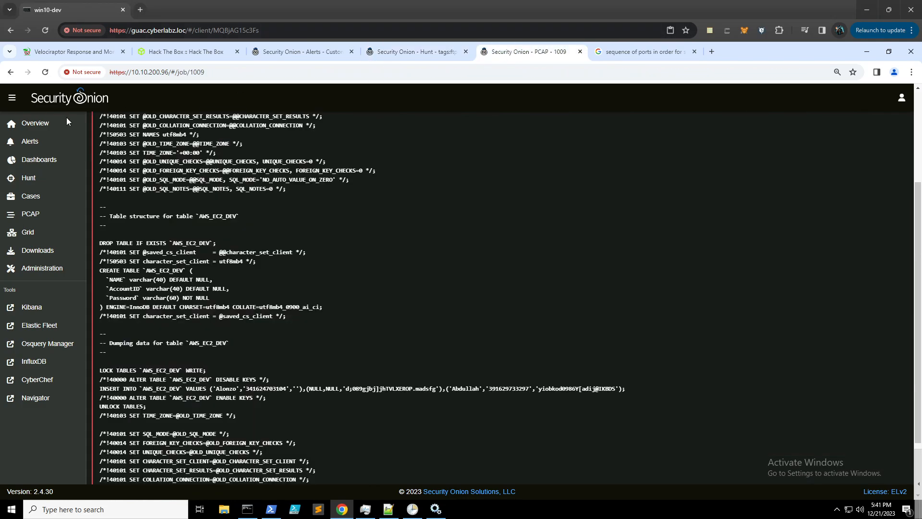
click(11, 73)
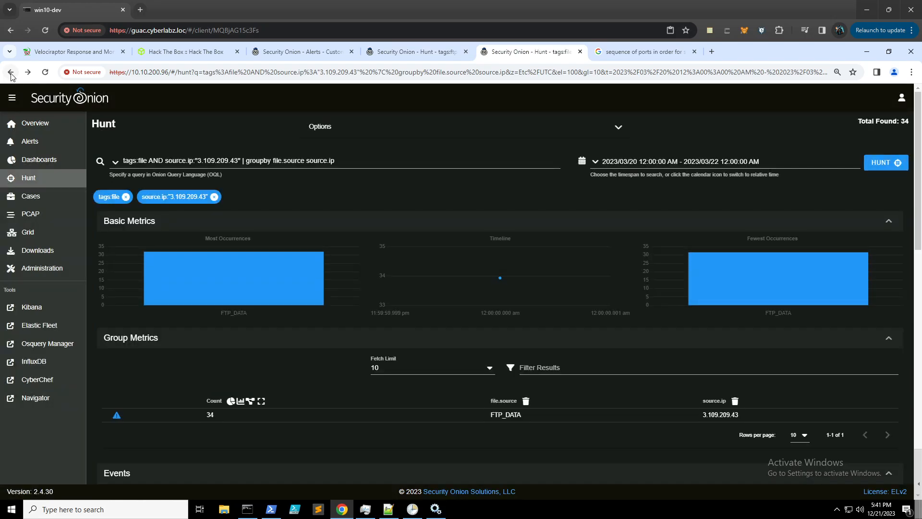
scroll(299, 376, down, 5)
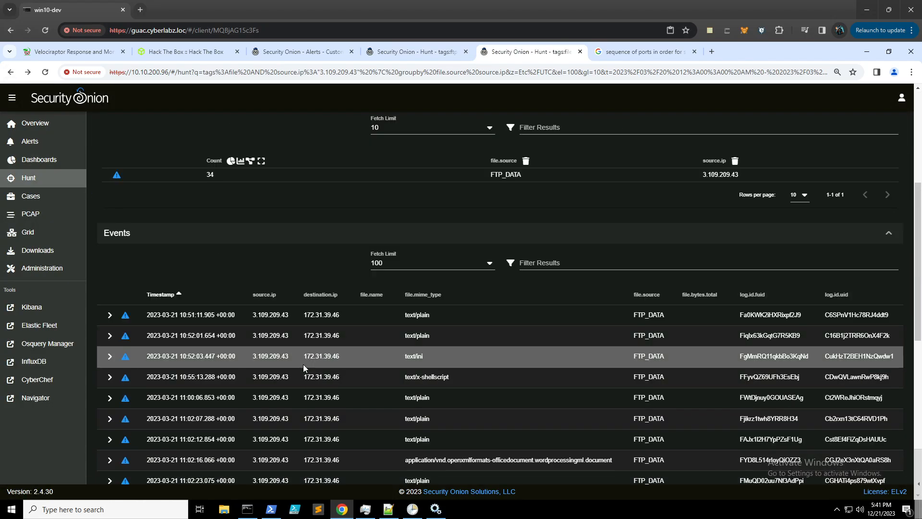
scroll(303, 364, down, 2)
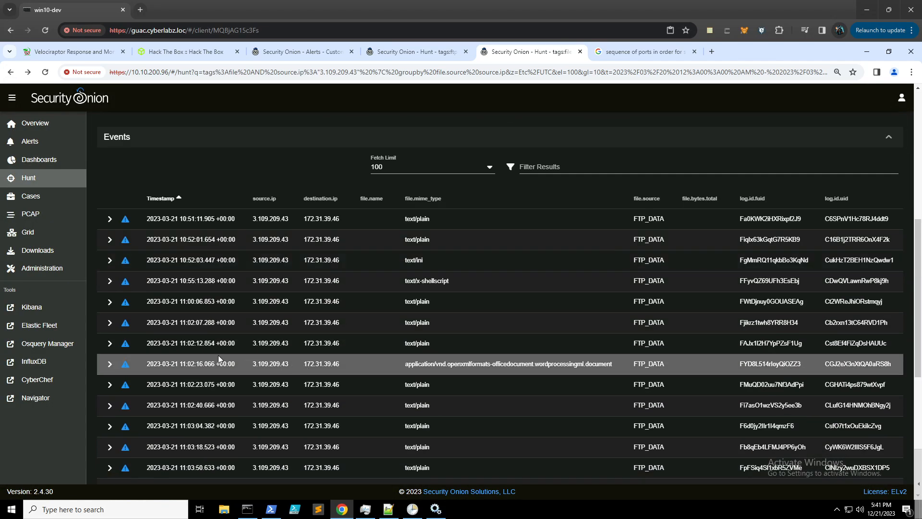
click(326, 363)
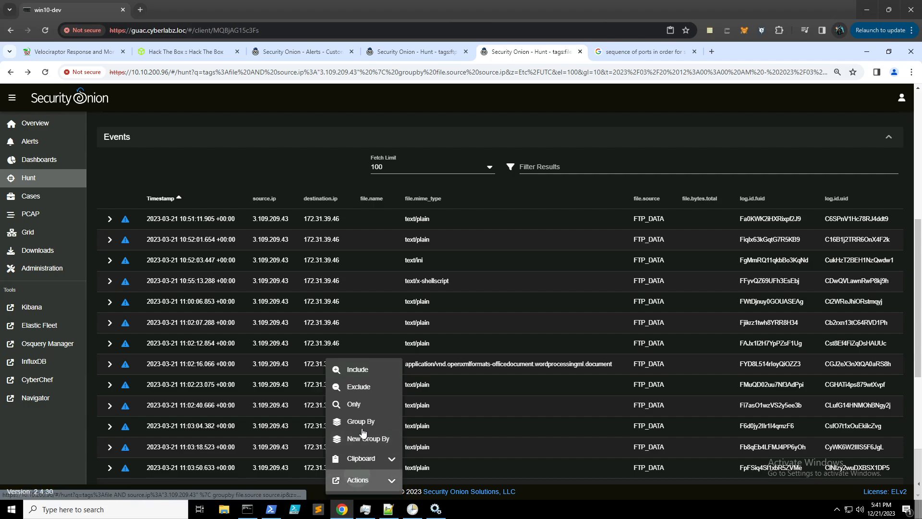
scroll(362, 387, down, 2)
scroll(362, 384, down, 1)
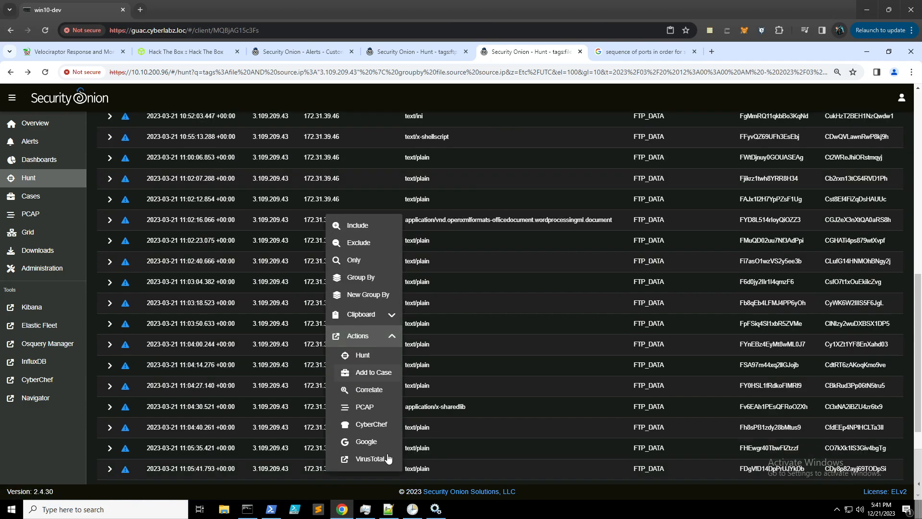
click(366, 407)
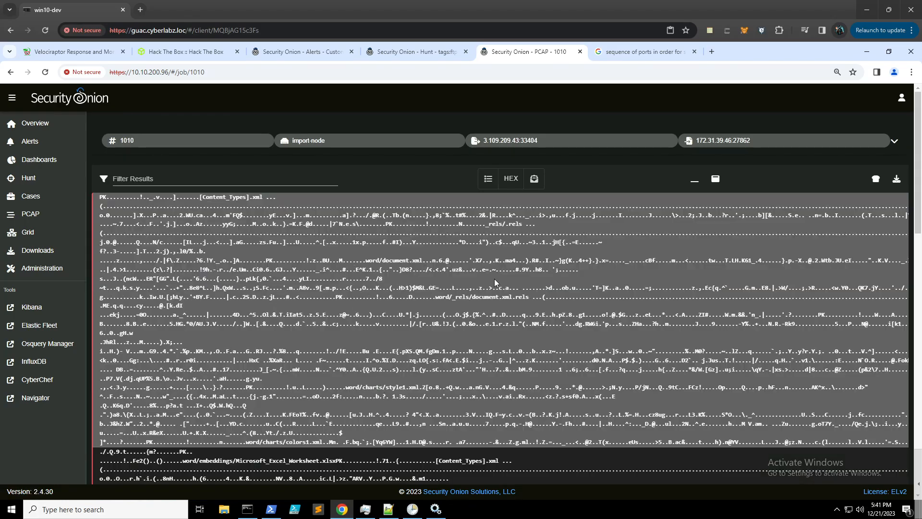
scroll(414, 294, down, 2)
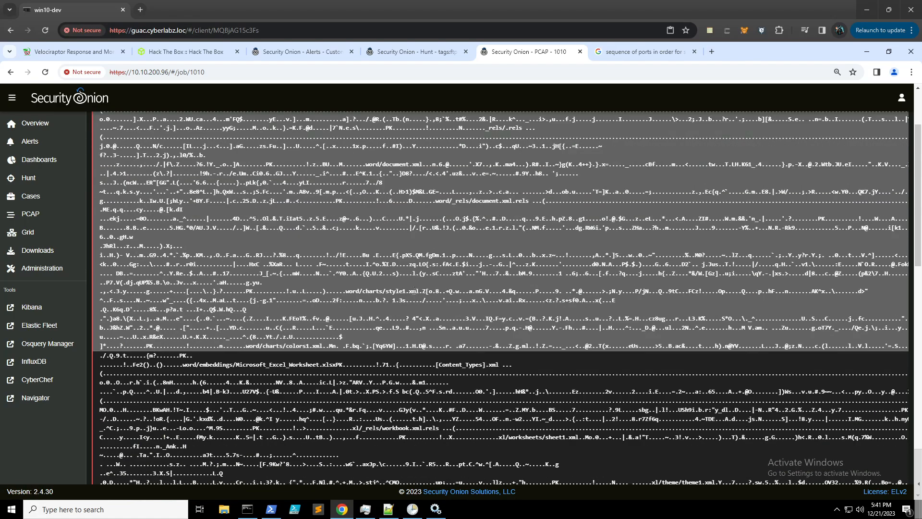
scroll(414, 288, down, 2)
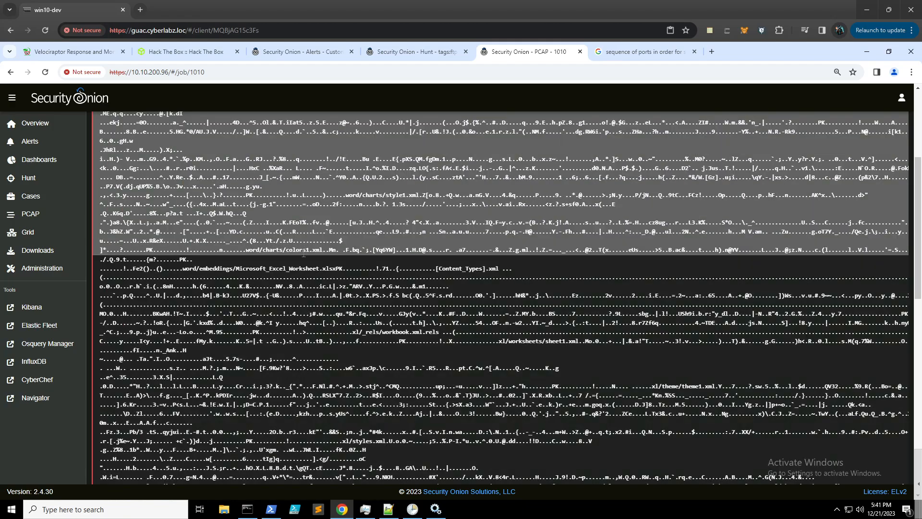
scroll(414, 272, down, 2)
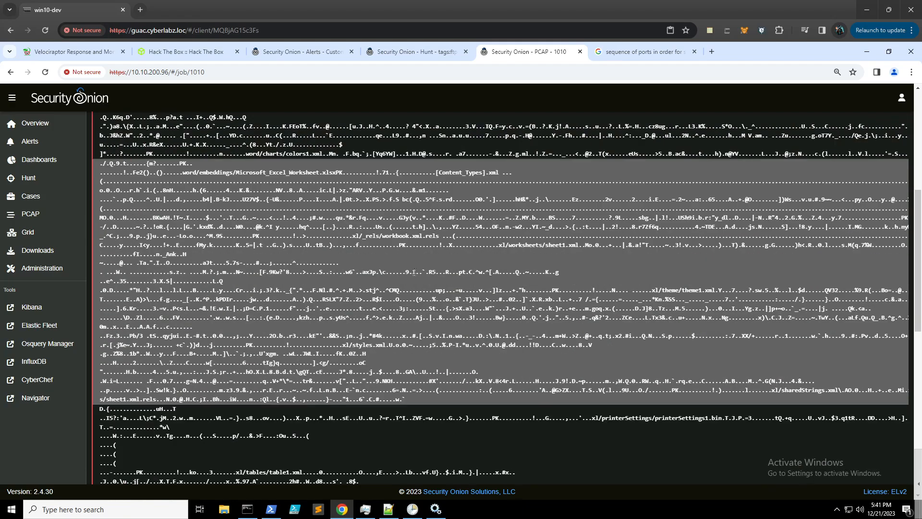
scroll(414, 267, down, 8)
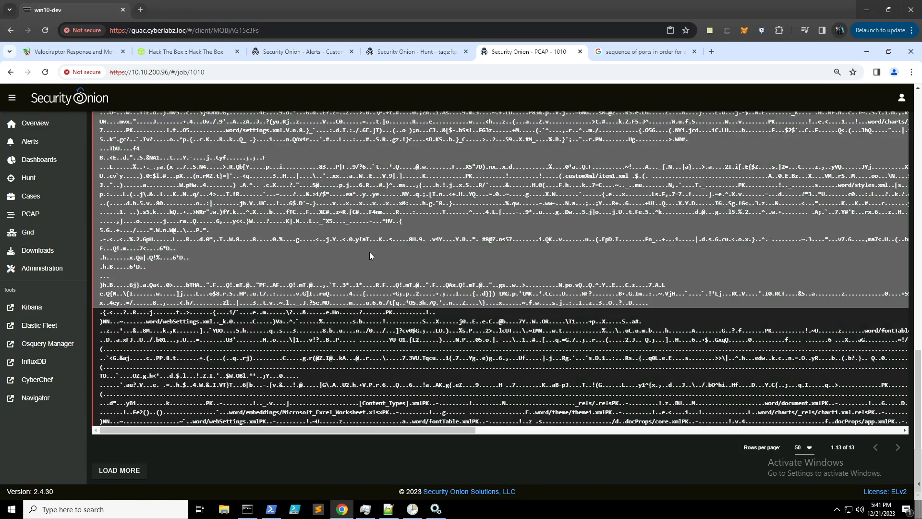
scroll(370, 255, up, 10)
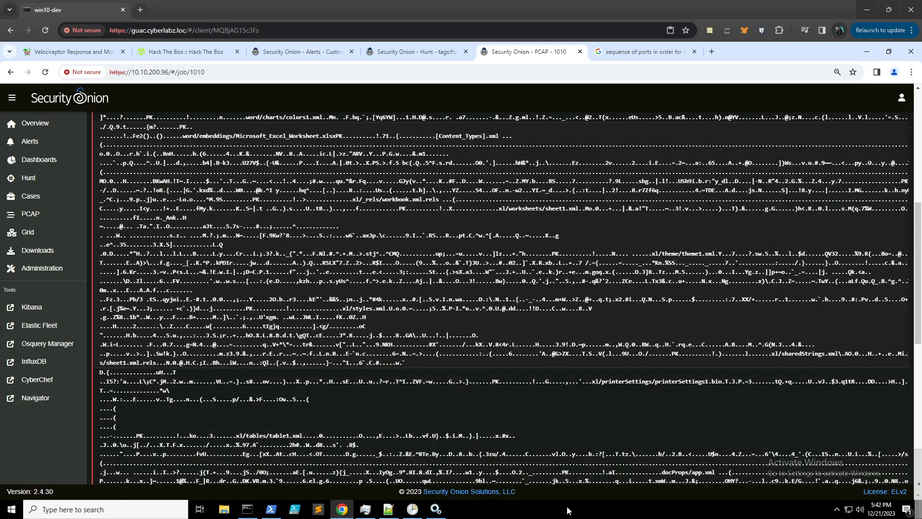
- Minimize Chrome, Services, the terminal and Task Manager to clear the desktop
click(868, 53)
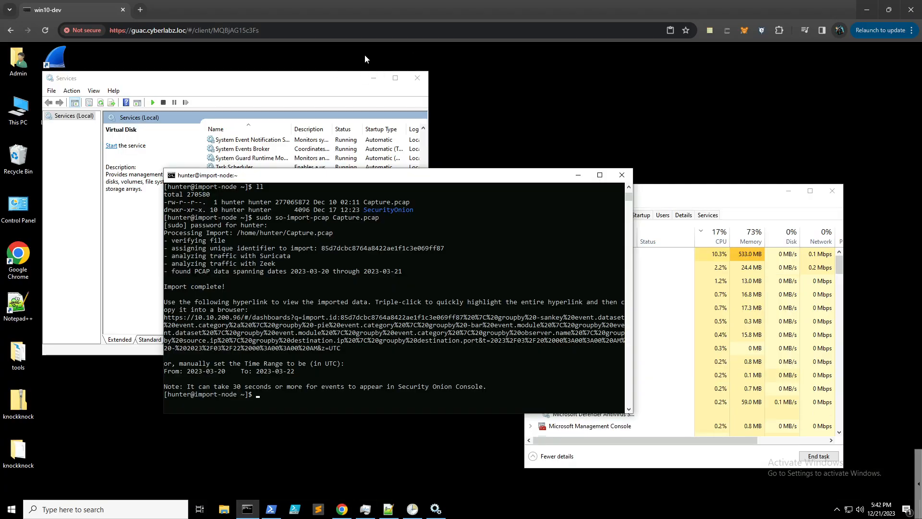
click(374, 78)
click(579, 175)
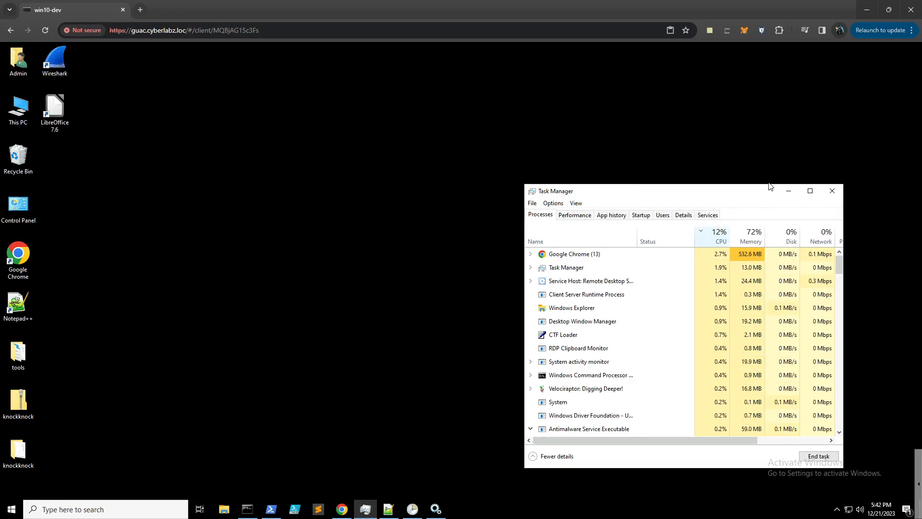
click(788, 191)
- Launch LibreOffice 7.6 and bring back Chrome's PCAP 1010 transcript
click(68, 108)
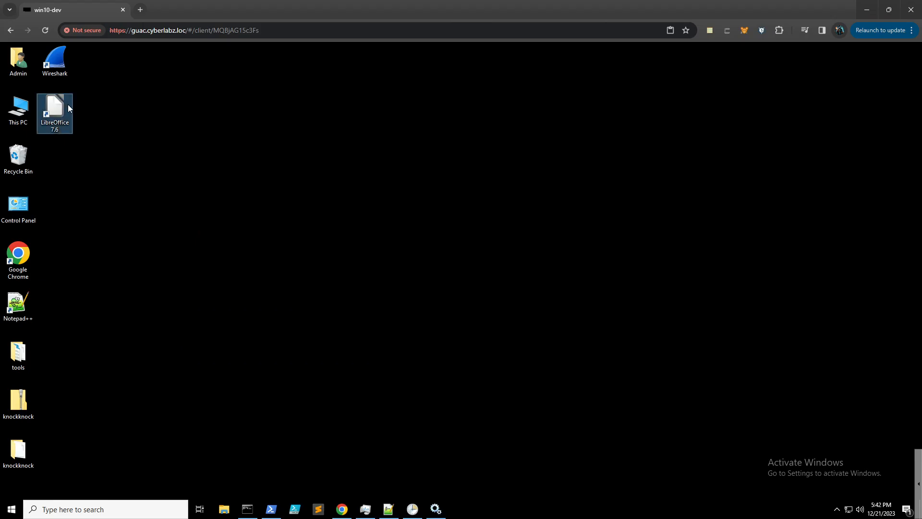
double_click(68, 106)
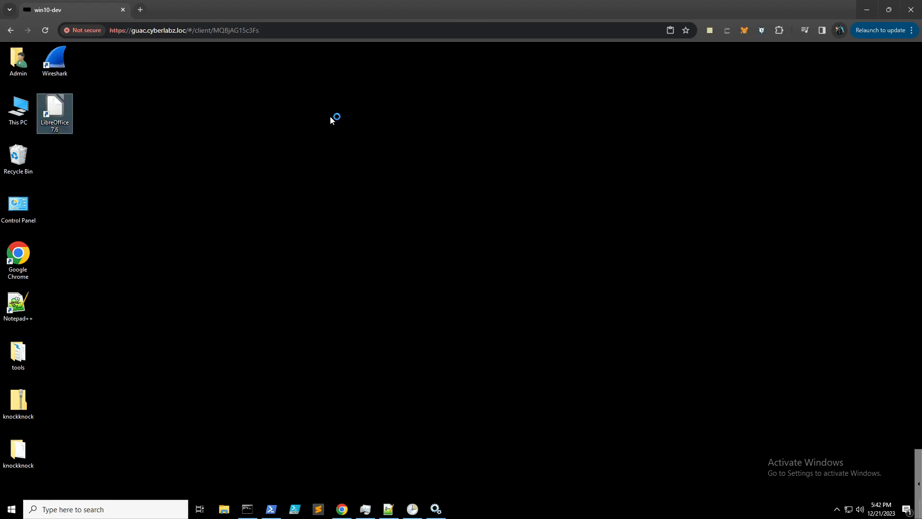
click(342, 509)
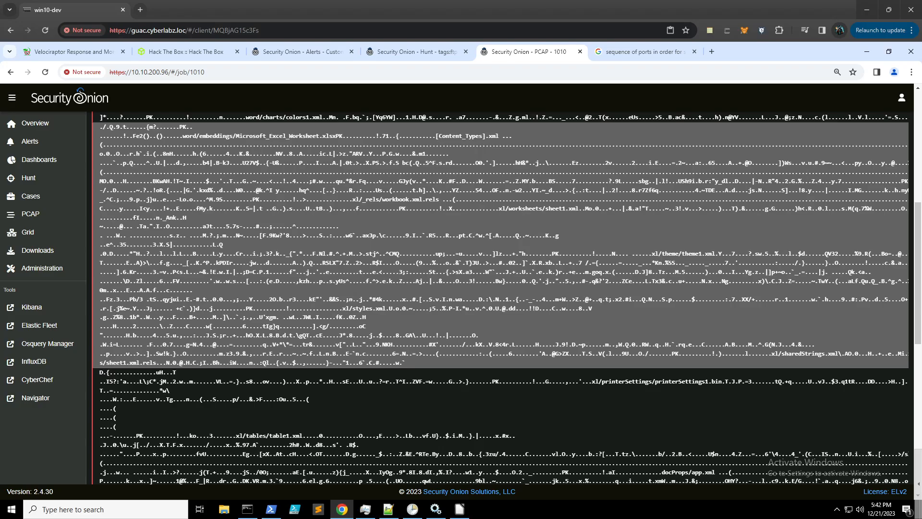
- Download job 1010's packets as sensoroni_import-node_1010.pcap and open it in Wireshark
scroll(574, 389, up, 7)
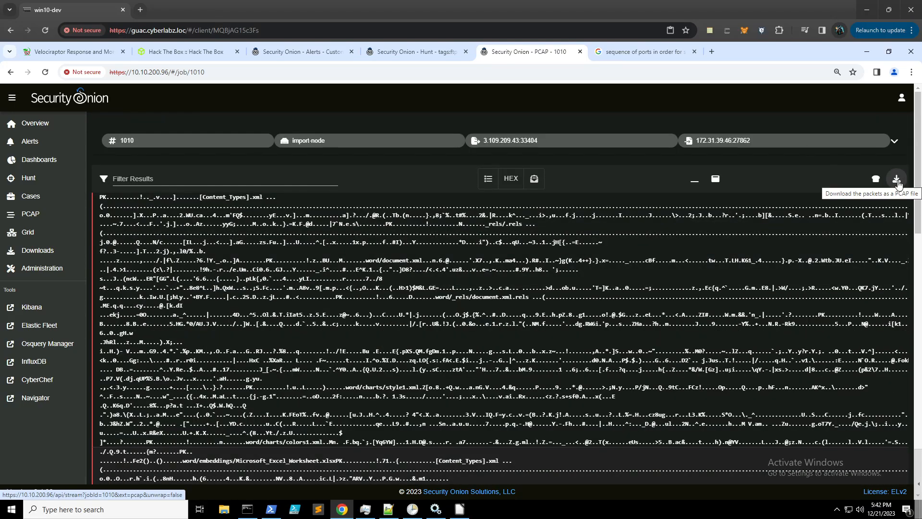
click(897, 182)
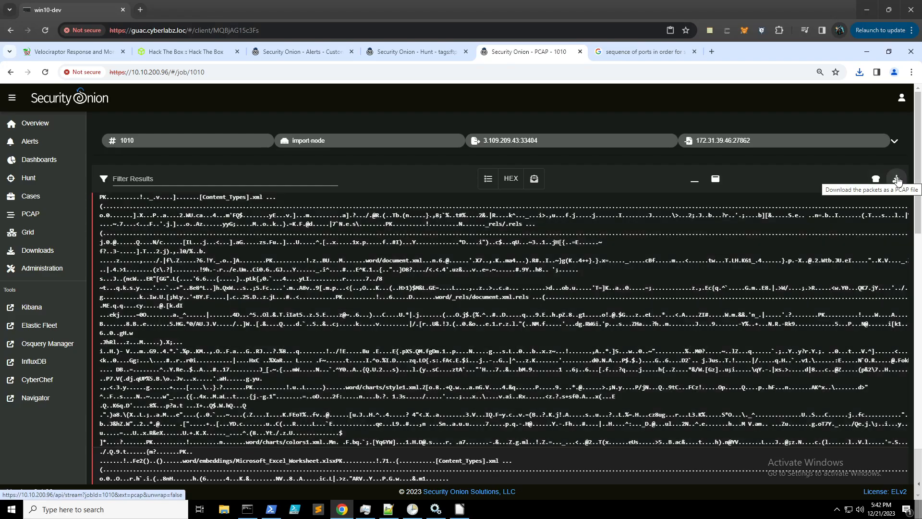
click(896, 180)
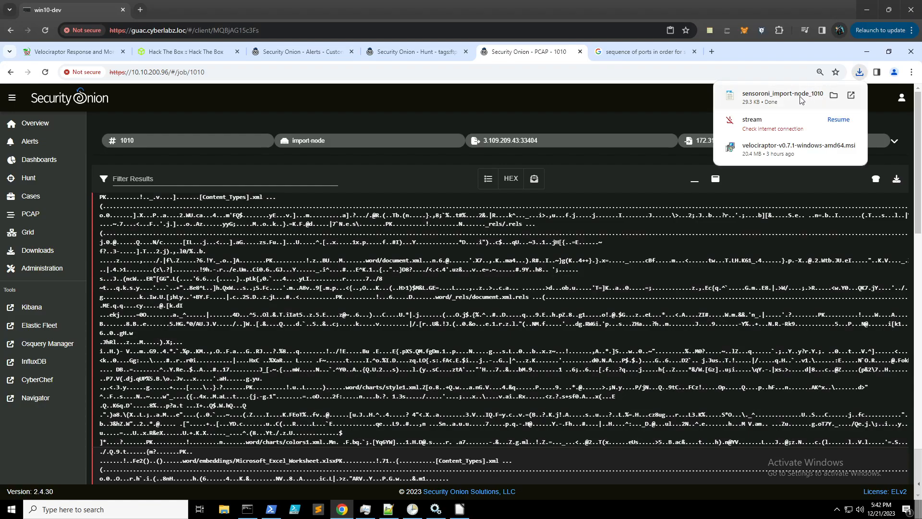
click(775, 97)
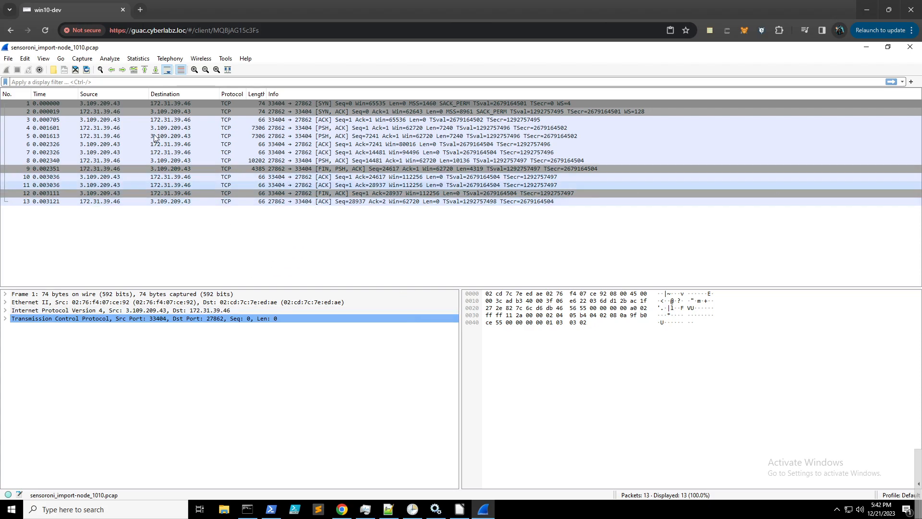
- Inspect packets 2, 4 and 5, spotting [Content_Types].xml and an embedded Excel worksheet in the bytes
click(415, 247)
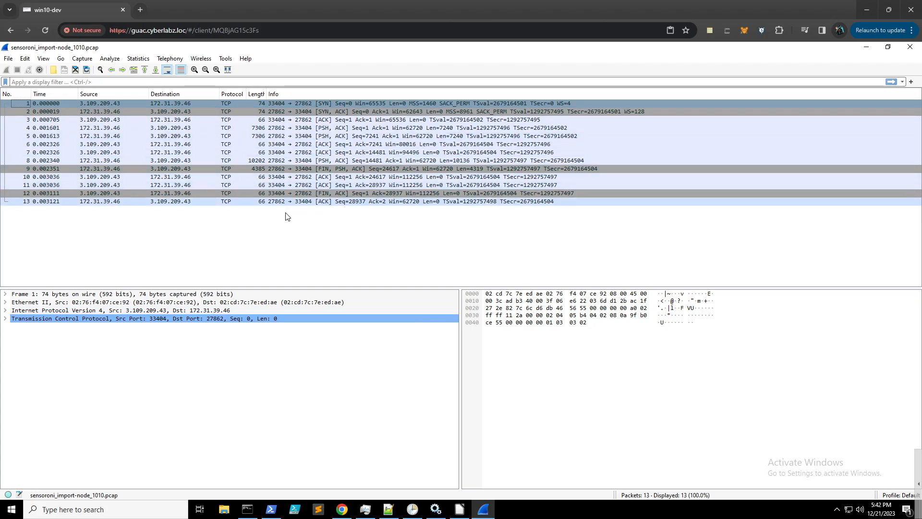
click(241, 103)
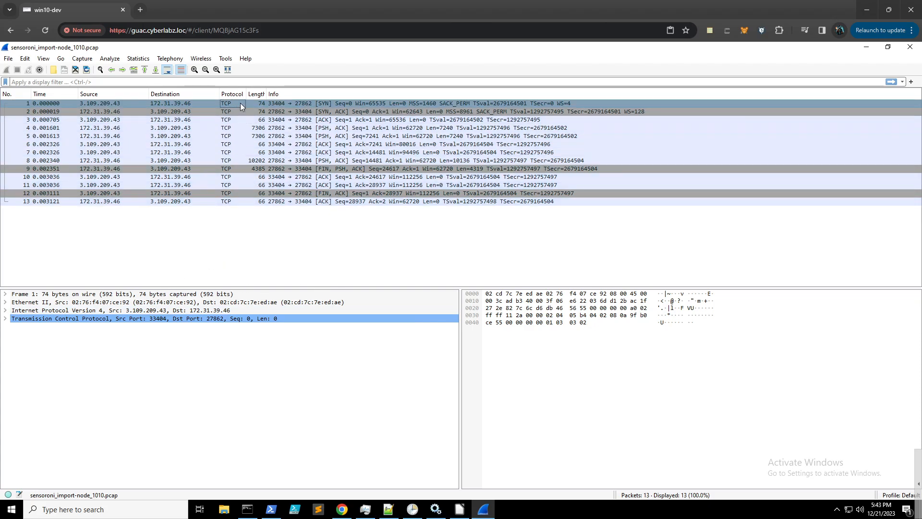
click(246, 111)
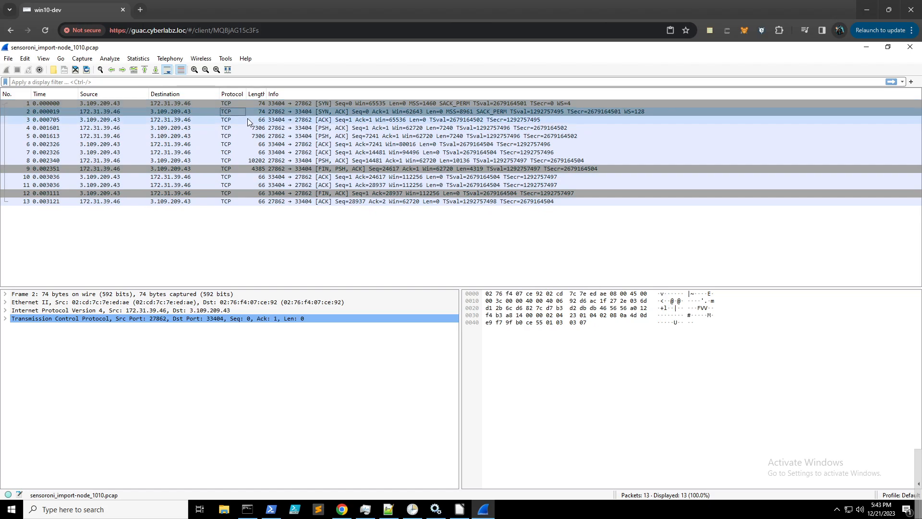
click(249, 120)
click(249, 129)
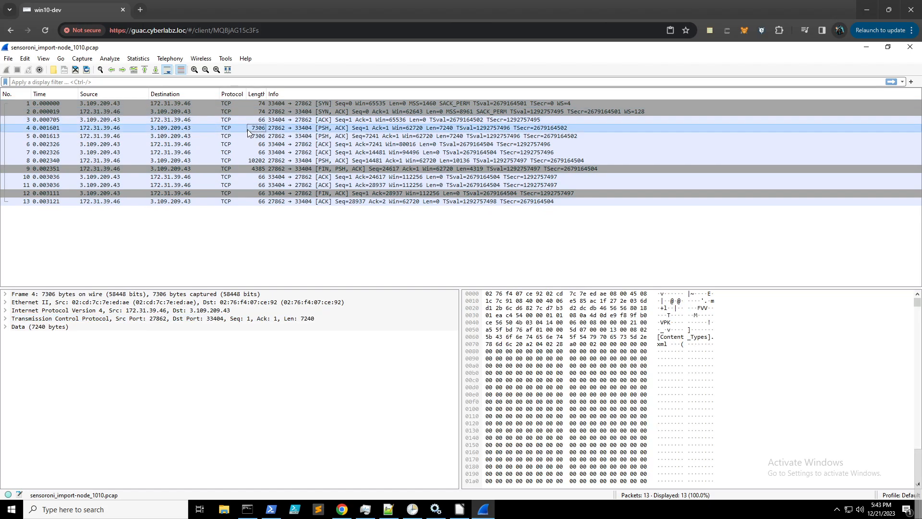
click(662, 324)
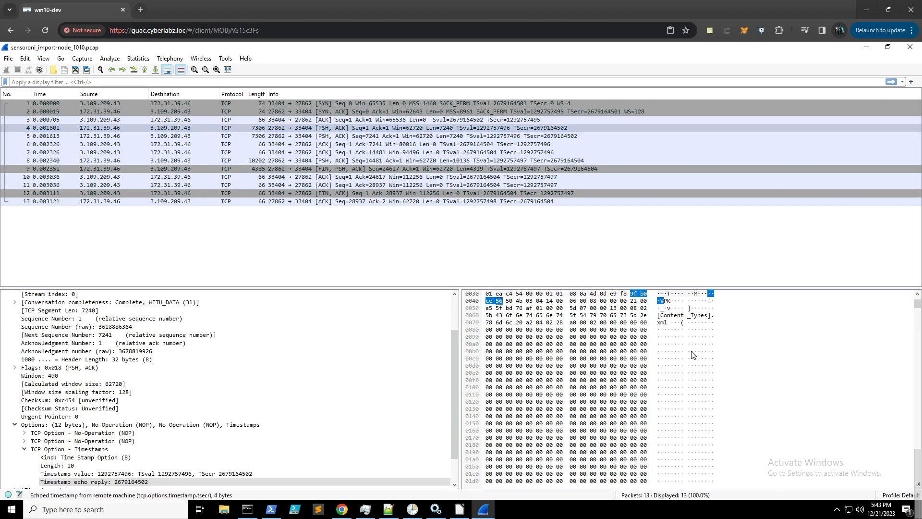
scroll(243, 404, down, 2)
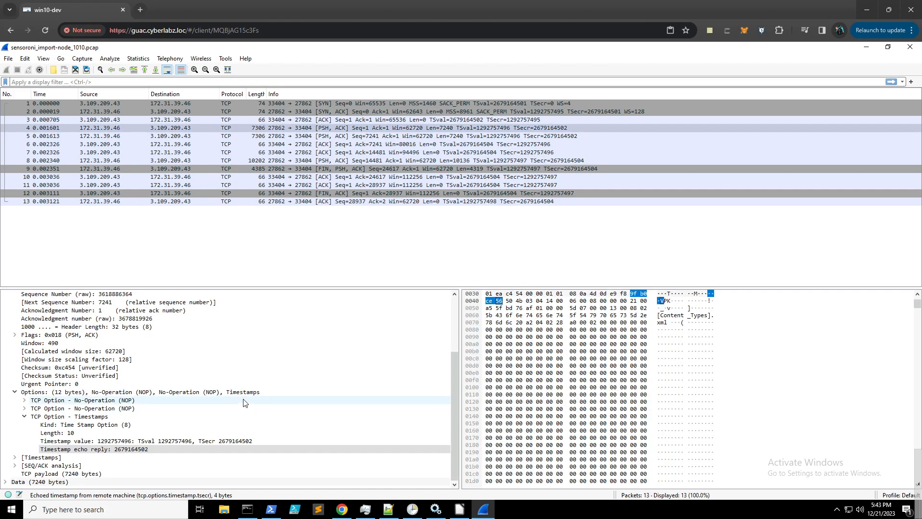
scroll(243, 403, up, 3)
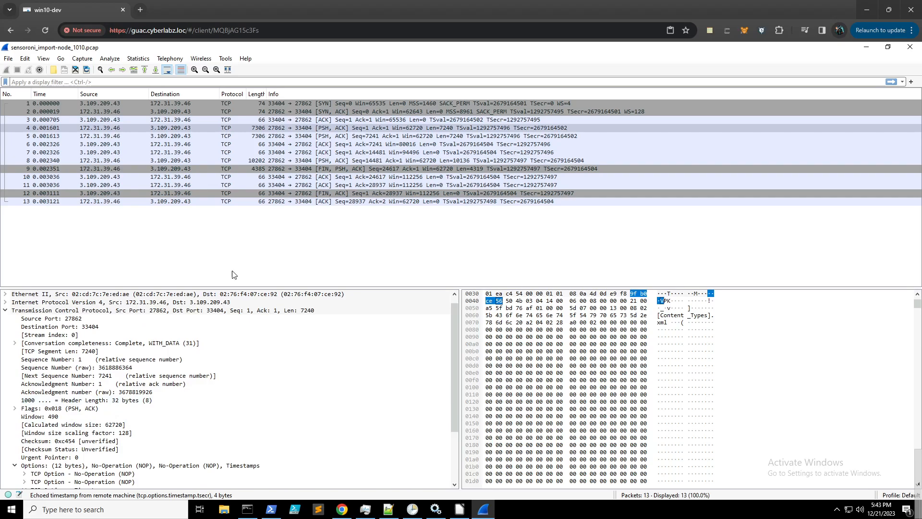
click(271, 160)
click(258, 129)
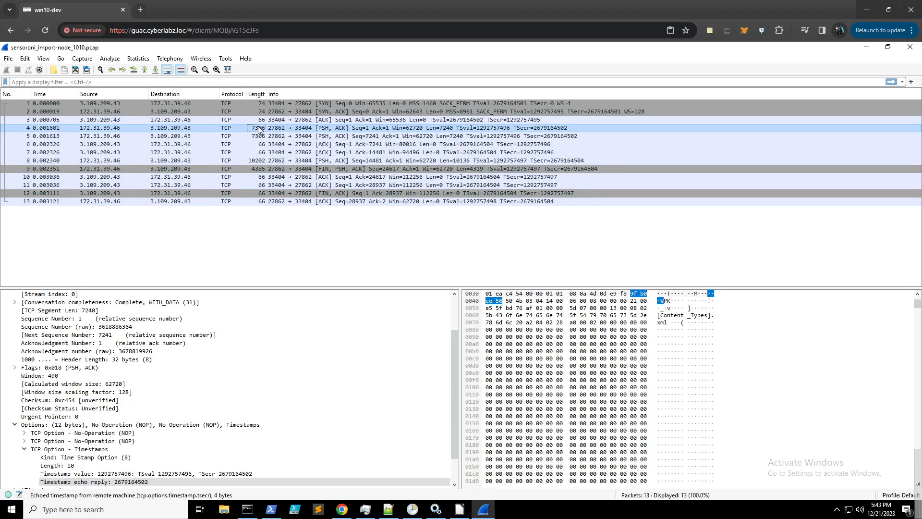
click(261, 137)
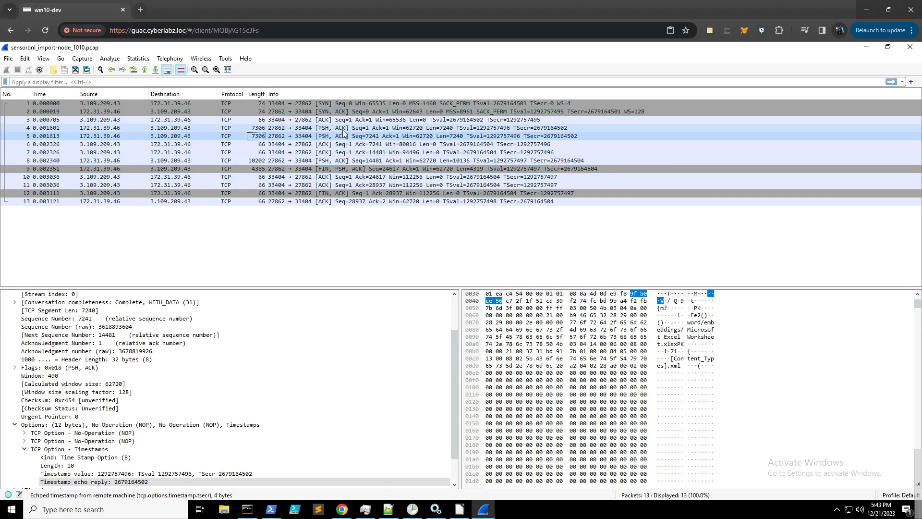
- Review the Copy Bytes options for packet 4 and 5 payloads, then open the File menu
right_click(299, 139)
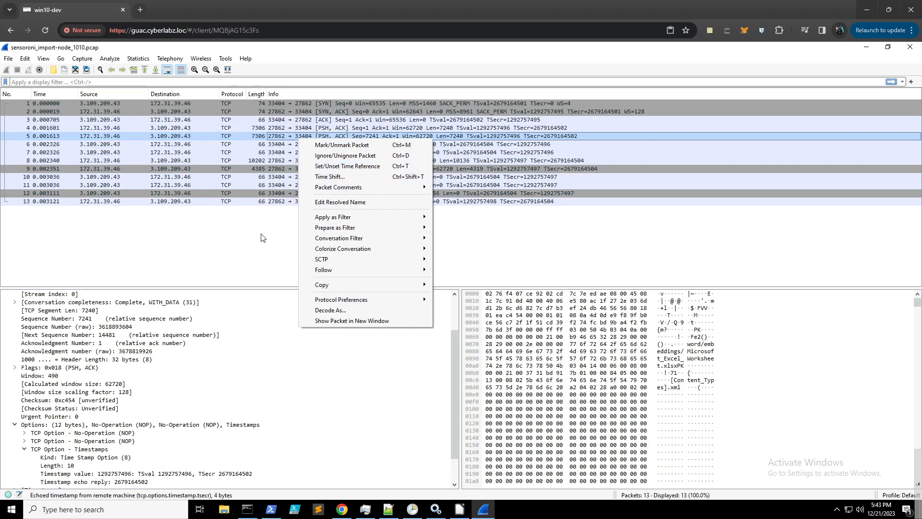
click(238, 255)
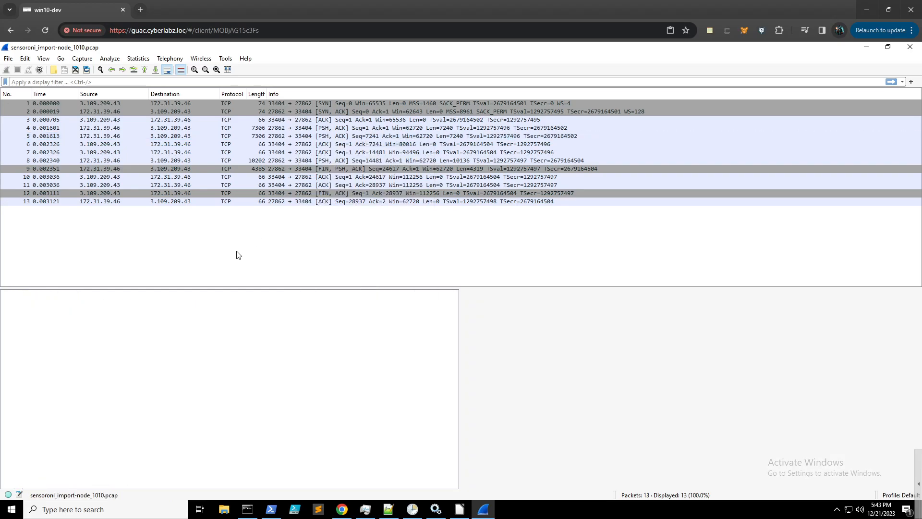
click(287, 129)
right_click(284, 131)
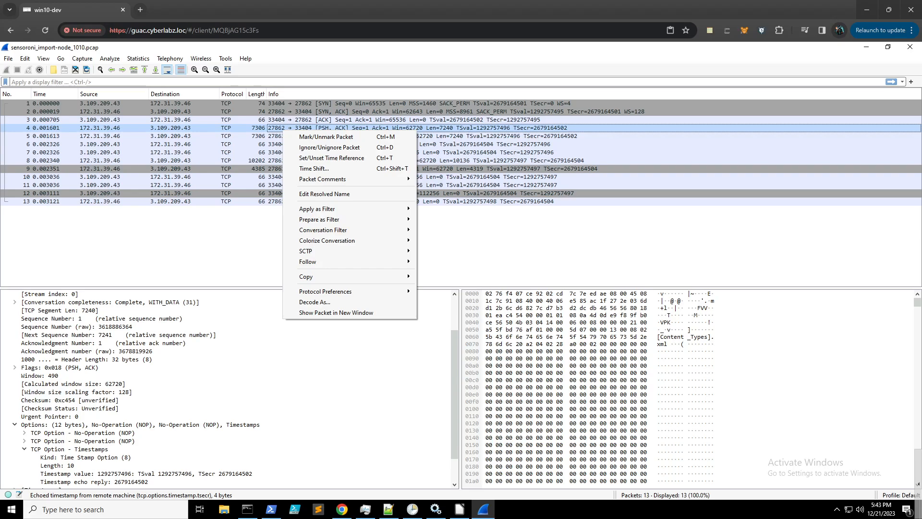
right_click(642, 347)
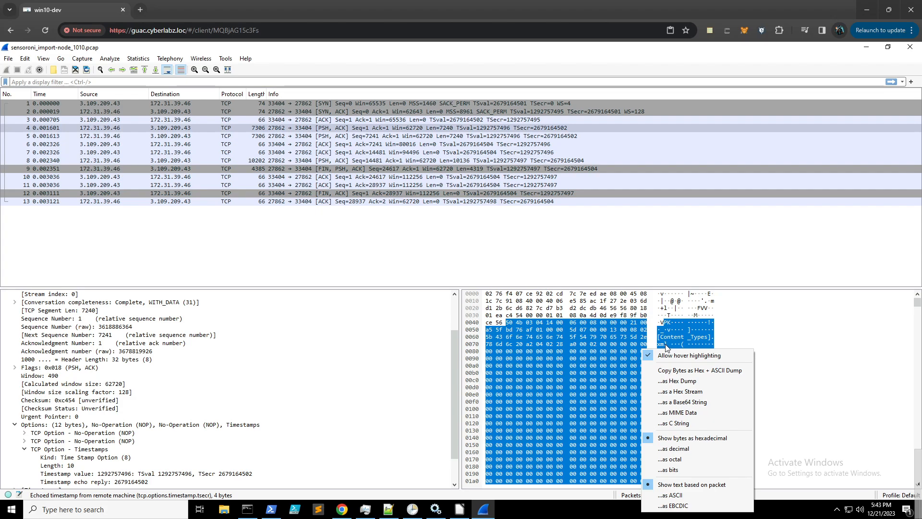
click(300, 260)
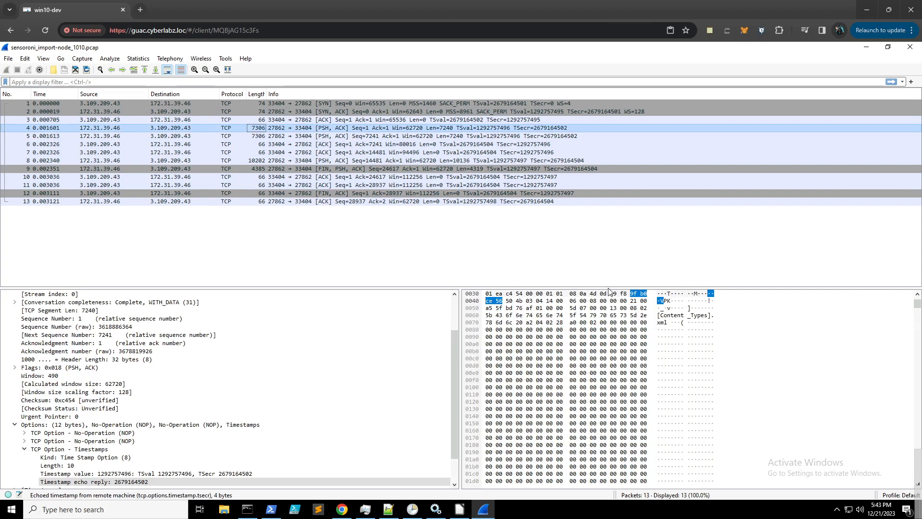
scroll(700, 330, down, 4)
right_click(668, 332)
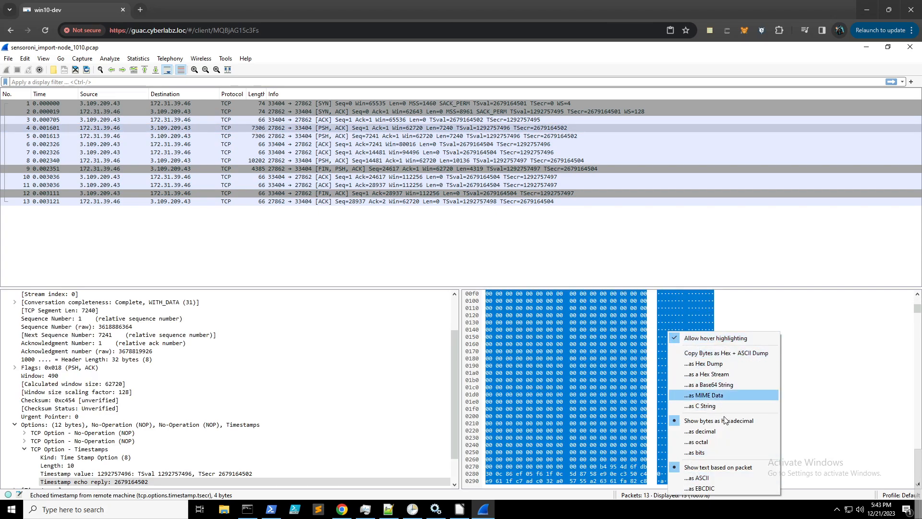
click(727, 477)
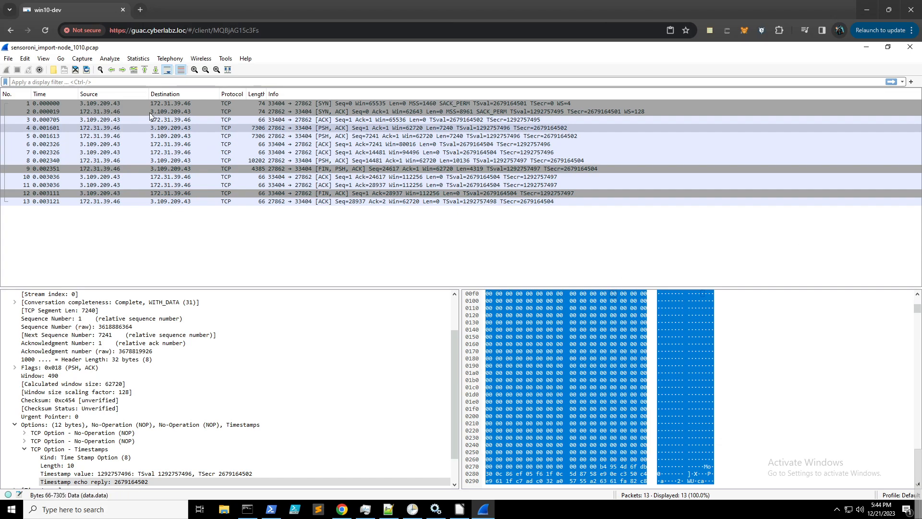
click(11, 61)
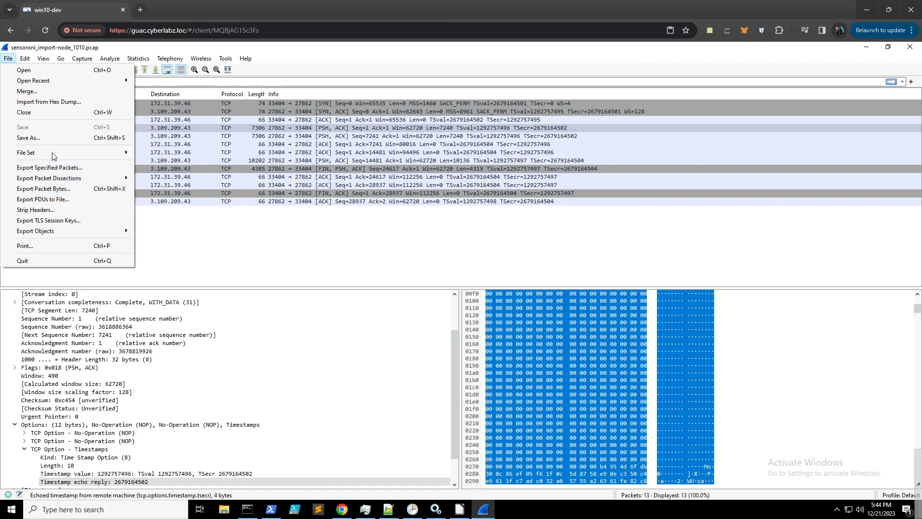
- Save the Wireshark capture to the Desktop under the name doc.docx
click(53, 140)
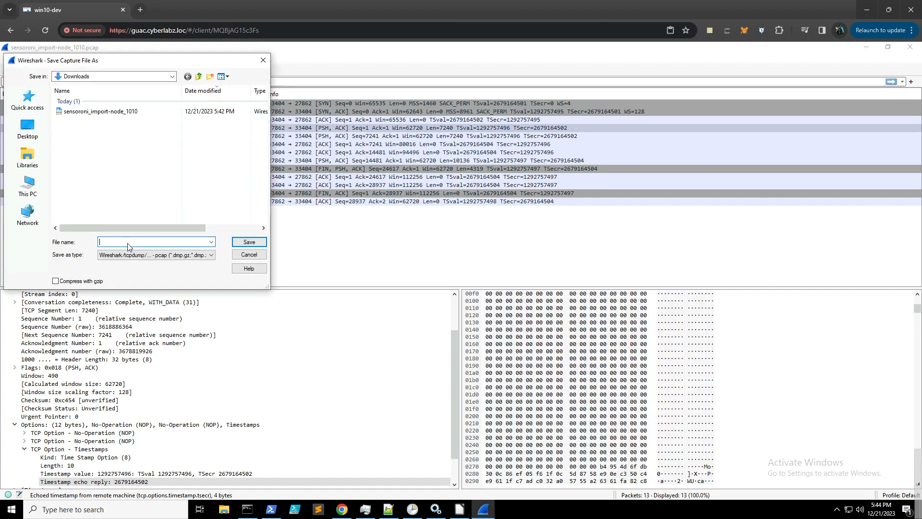
click(24, 126)
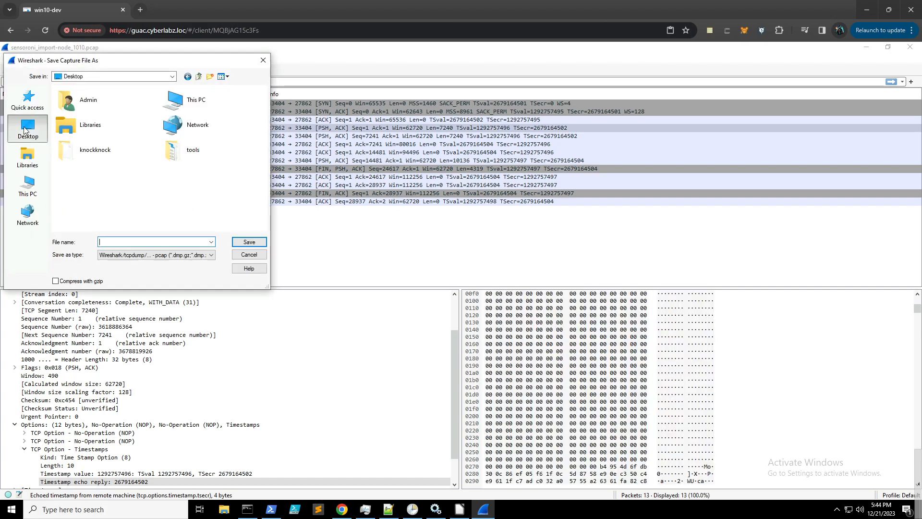
click(135, 241)
text(doc.docx)
key(Return)
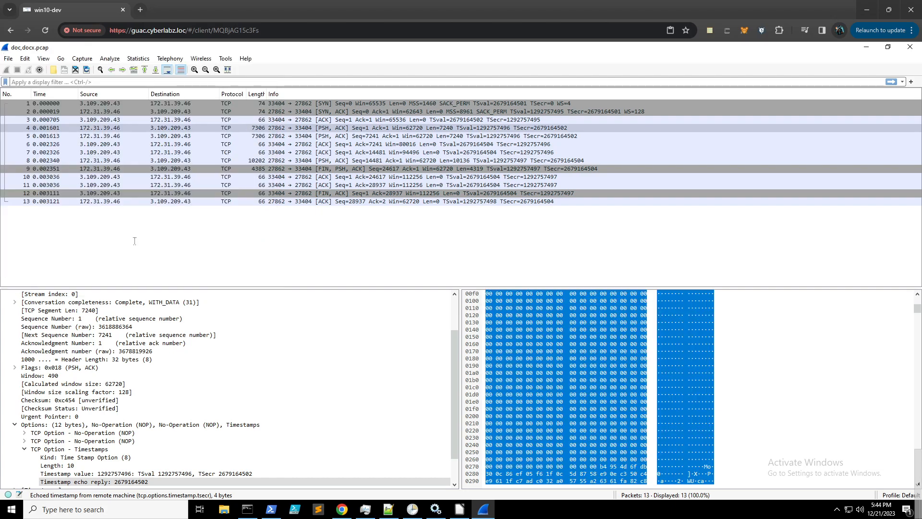
click(460, 509)
- In LibreOffice's Open dialog, browse to the Desktop to find the saved capture
click(49, 100)
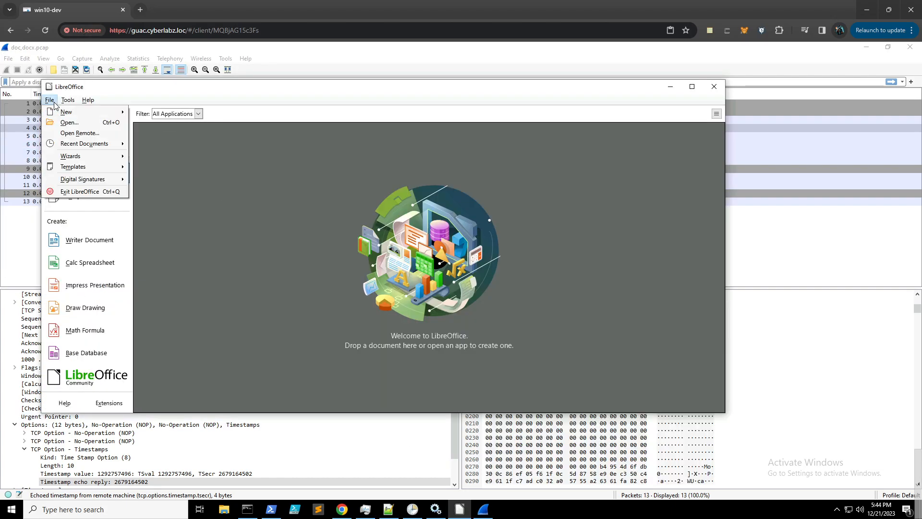
click(68, 122)
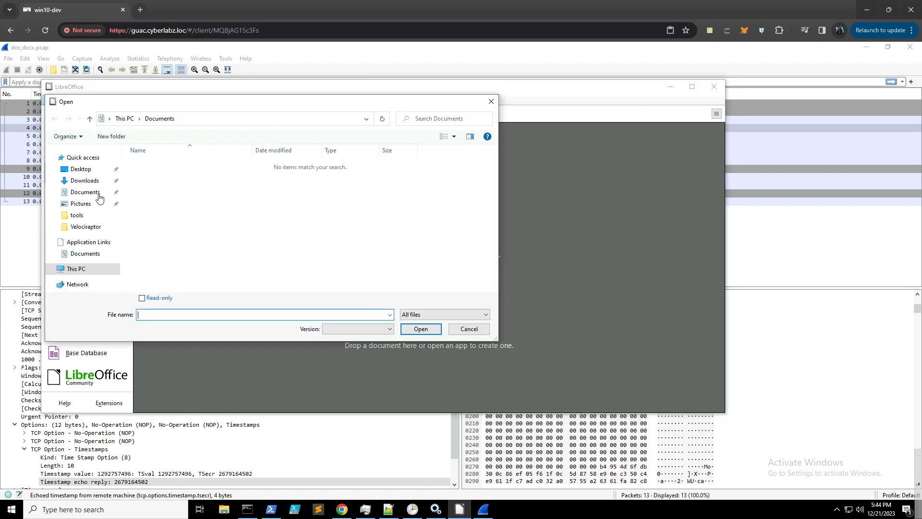
click(85, 174)
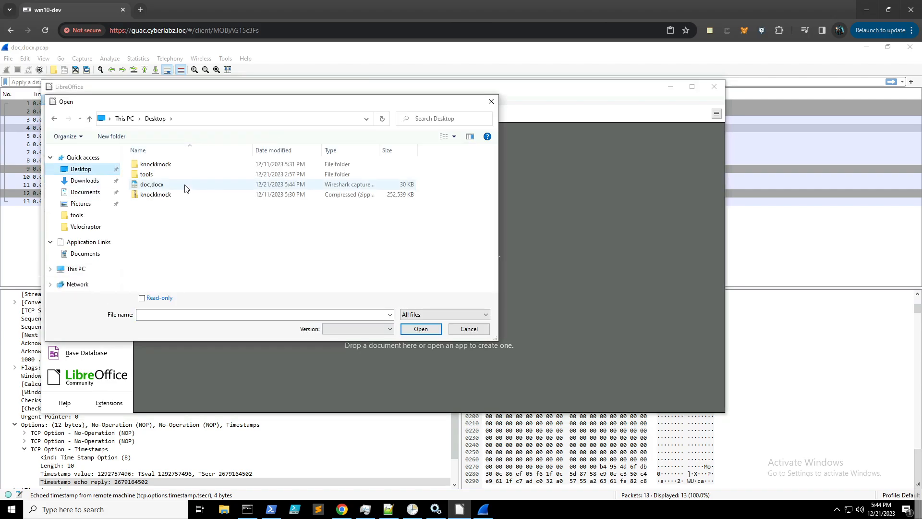
- Try renaming the capture to doc.docx, then dismiss the file-in-use error and close the dialog
right_click(164, 189)
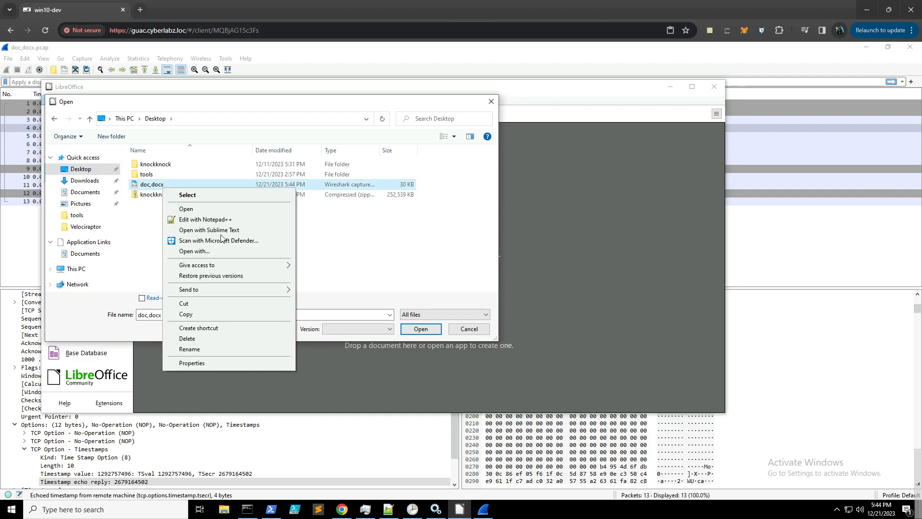
click(218, 349)
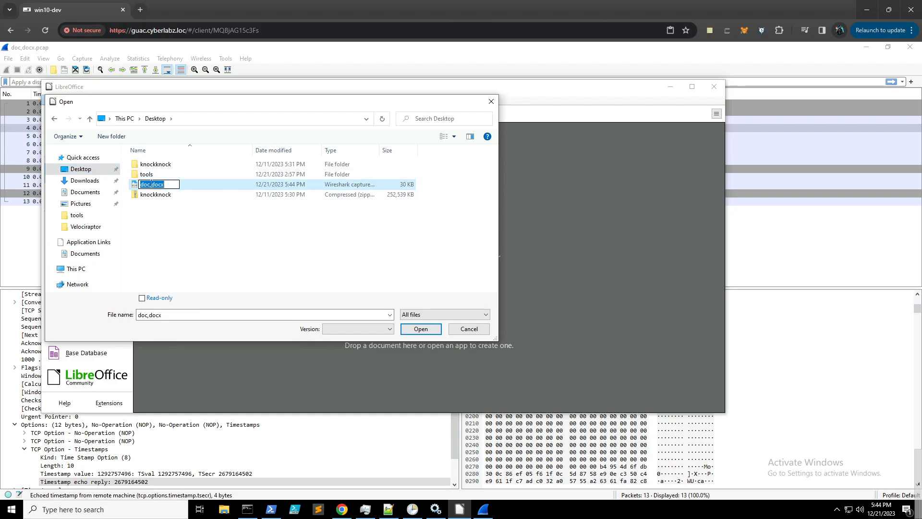
click(152, 184)
key(BackSpace)
text(.)
key(Return)
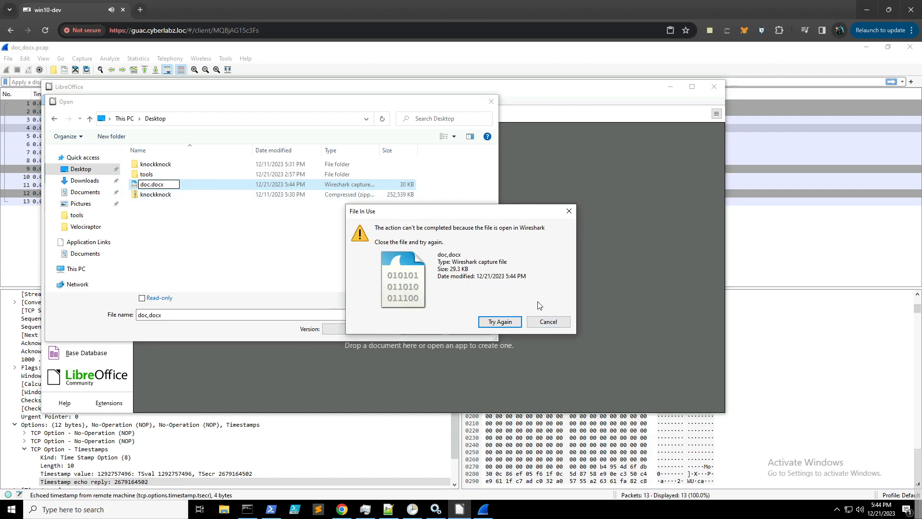
click(548, 321)
click(491, 103)
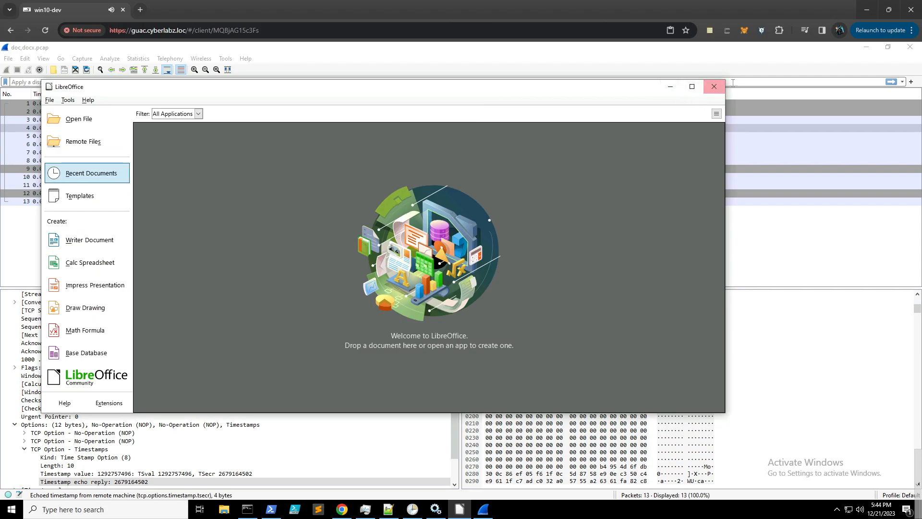
- Minimize LibreOffice and return to Chrome with the Security Onion PCAP transcript
click(671, 87)
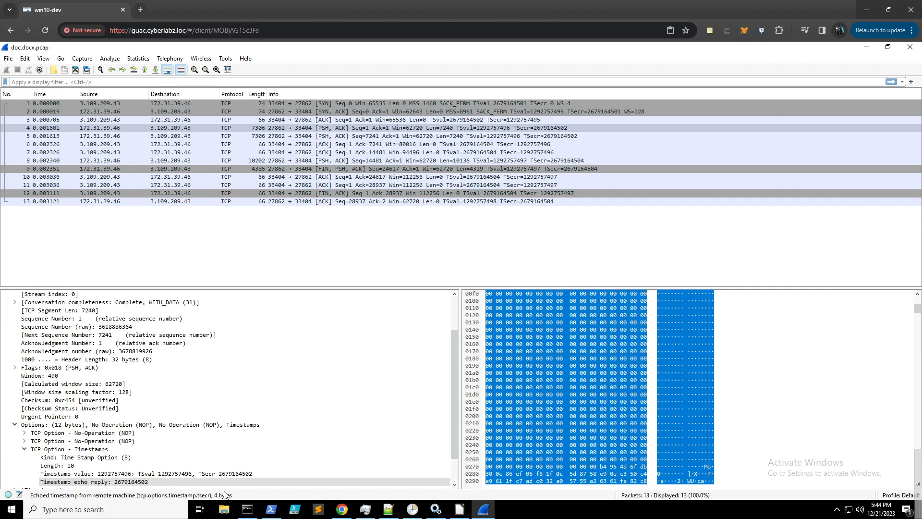
click(335, 515)
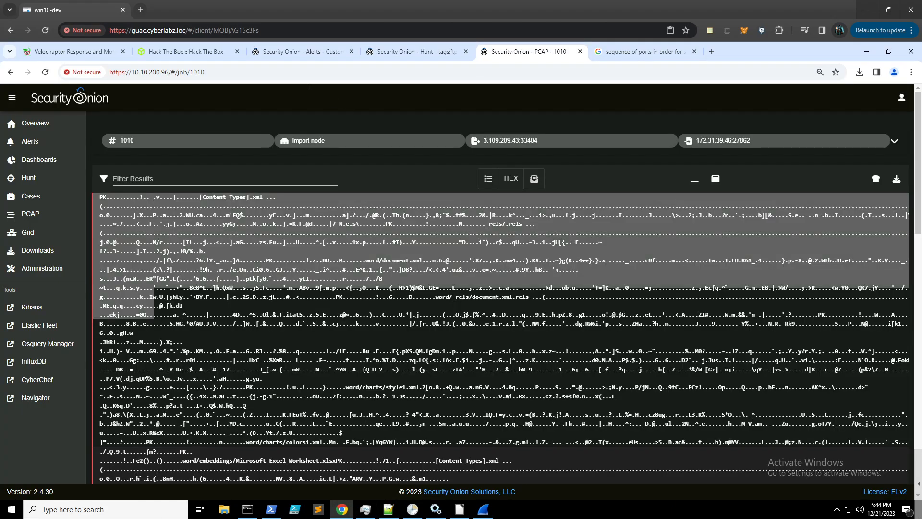
- Search Google for 'wireshark carve word doc'
click(651, 52)
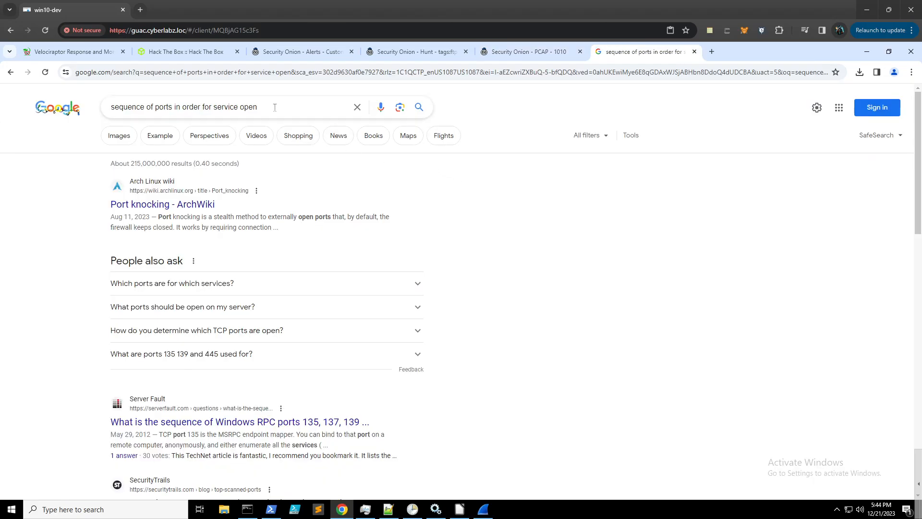
drag(259, 107, 110, 106)
text(wi)
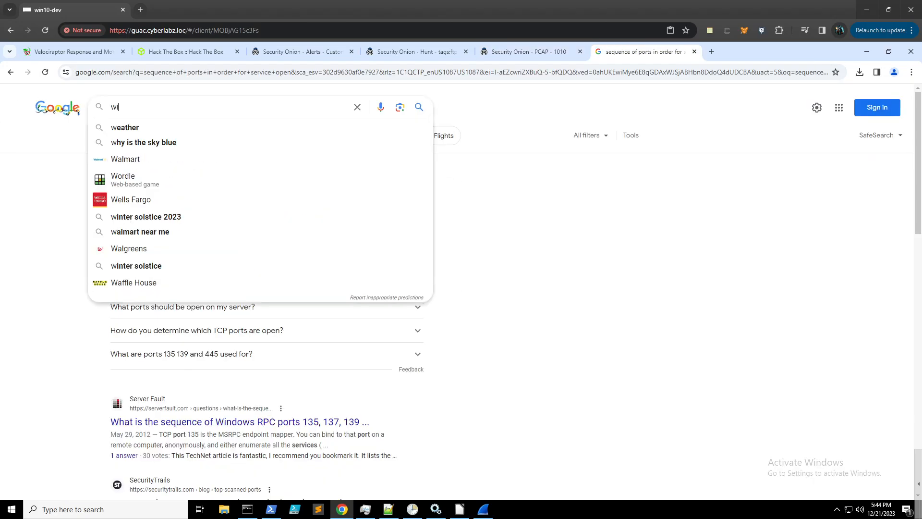
text(reshark cARVE)
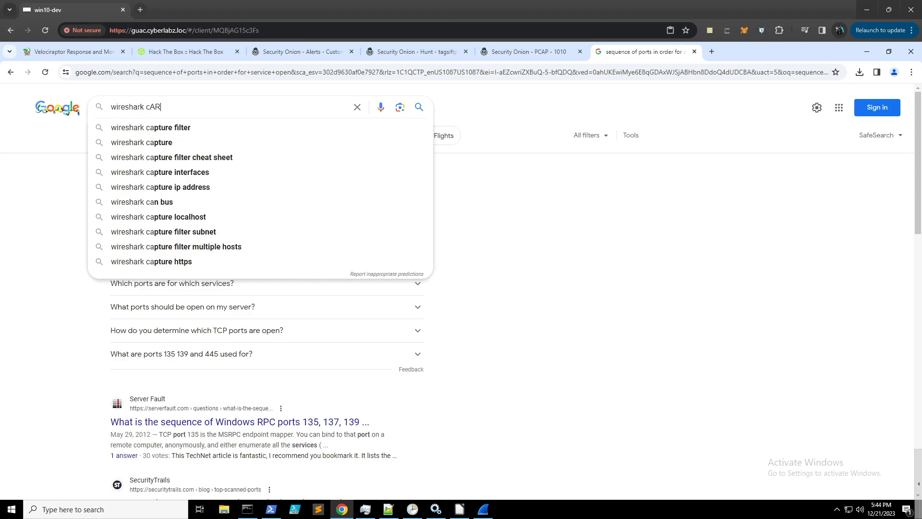
key(BackSpace)
key(BackSpace)
key(BackSpace)
key(BackSpace)
key(BackSpace)
key(BackSpace)
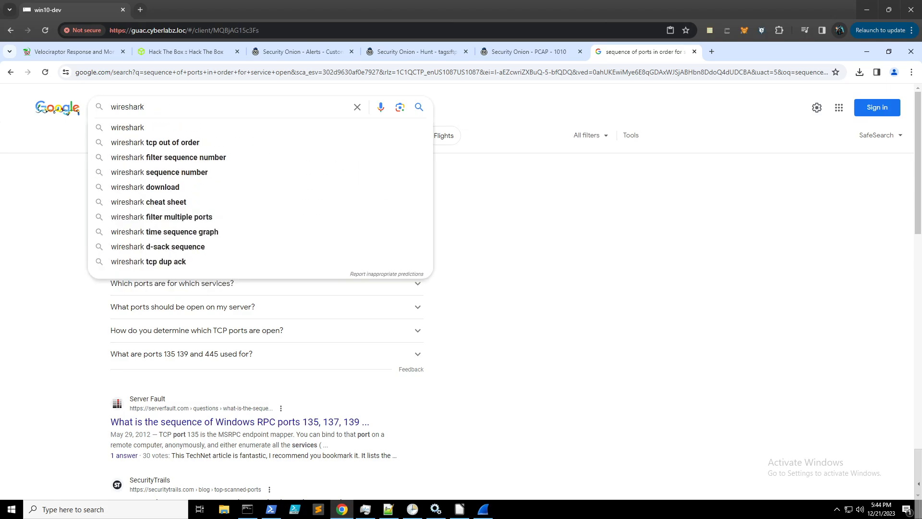
text(cr)
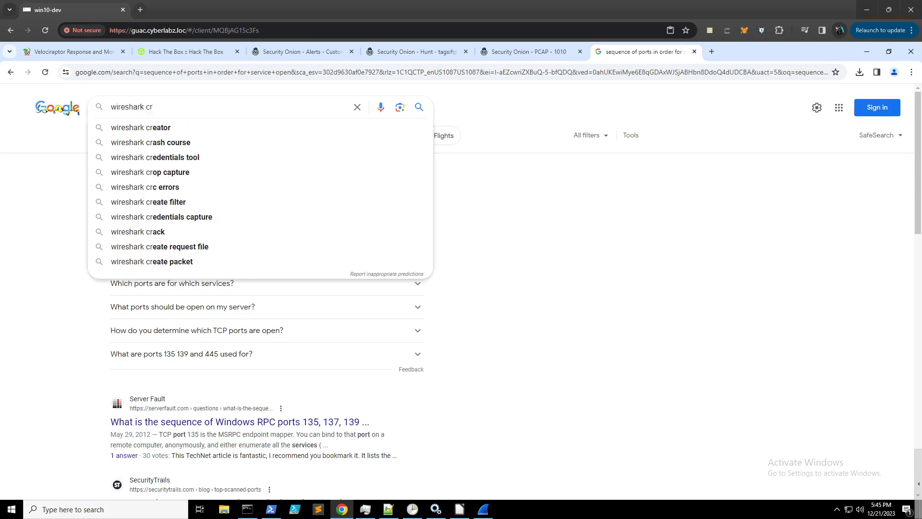
key(BackSpace)
text(arve wo)
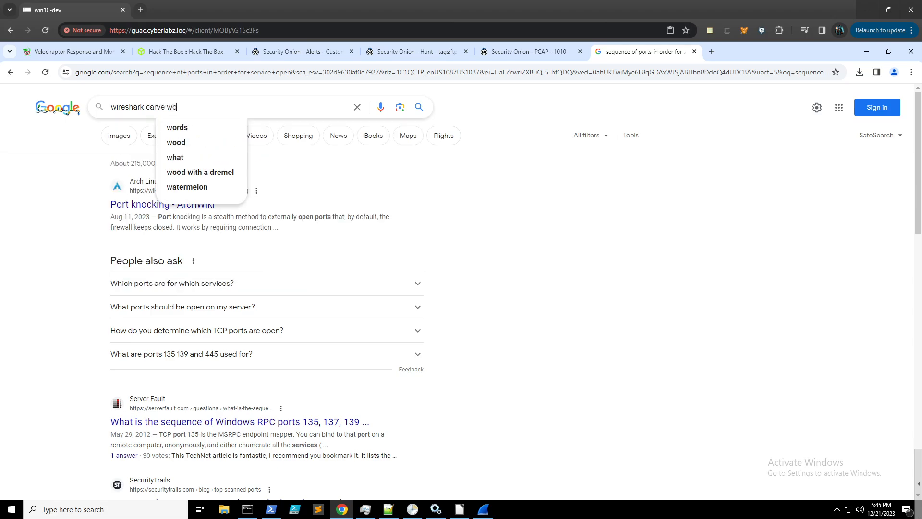
text(rd doc)
key(Return)
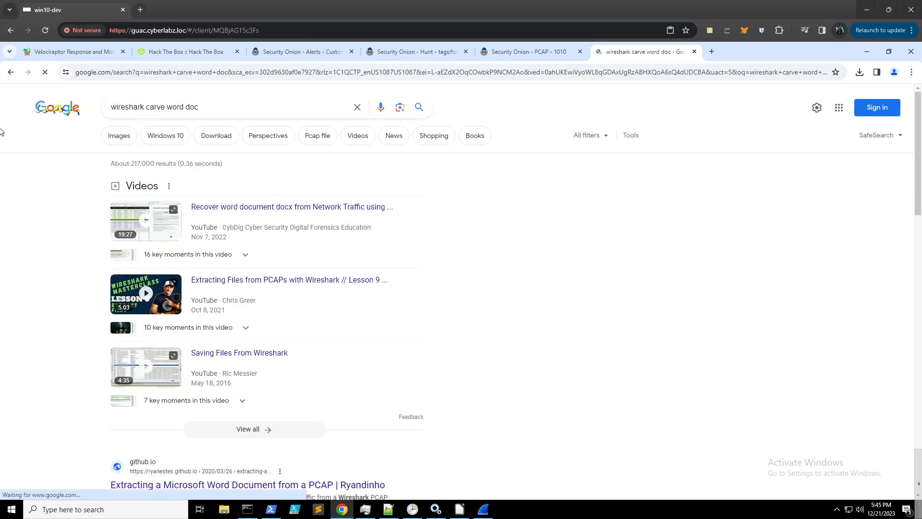
- Open the result article on extracting a Word document from a PCAP
scroll(414, 236, down, 2)
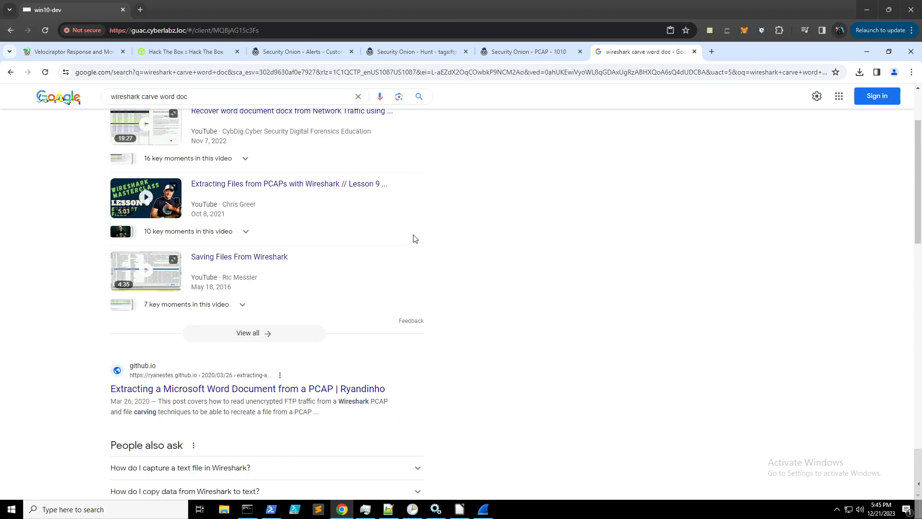
scroll(414, 239, down, 2)
click(307, 294)
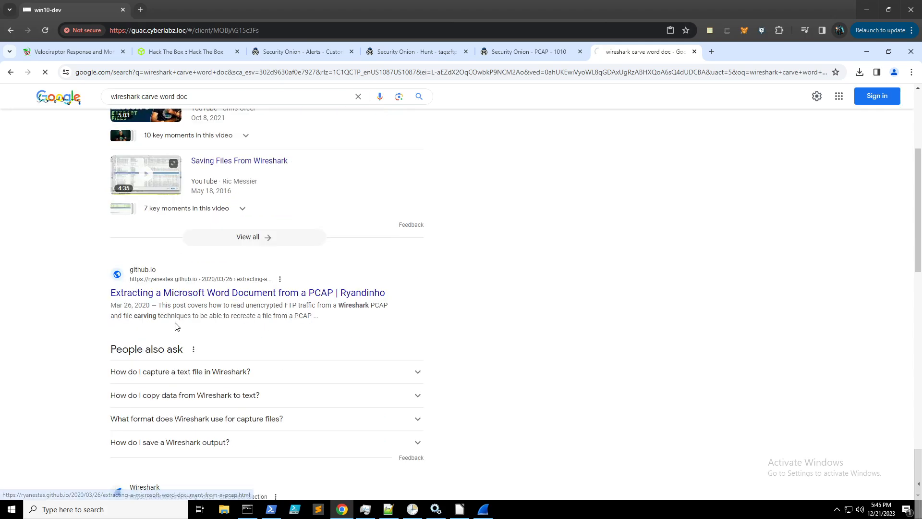
- Read the ryandinho.me article down to its File Recovery section on Follow TCP Stream
scroll(381, 344, down, 6)
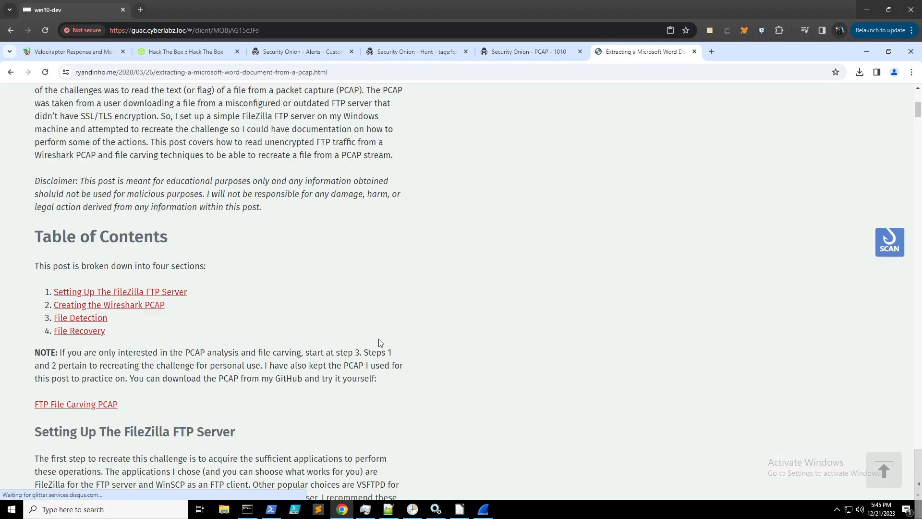
scroll(355, 325, down, 7)
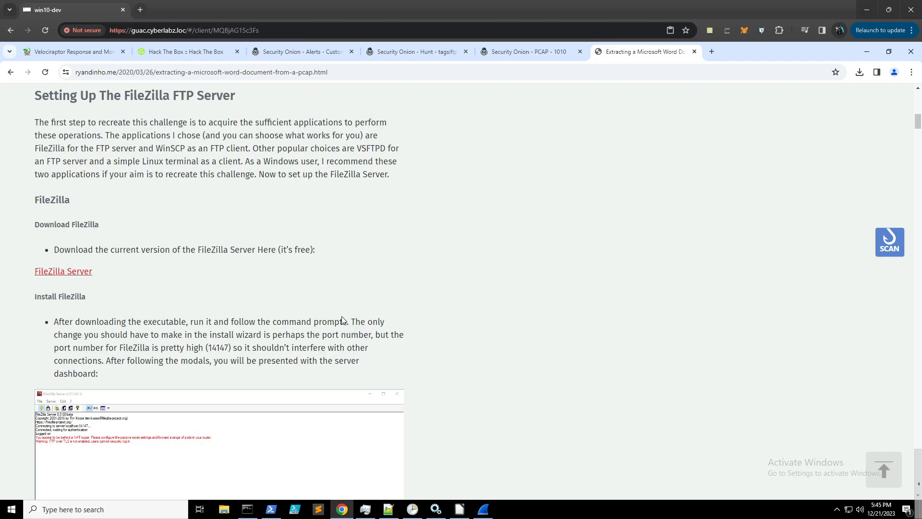
scroll(343, 319, down, 20)
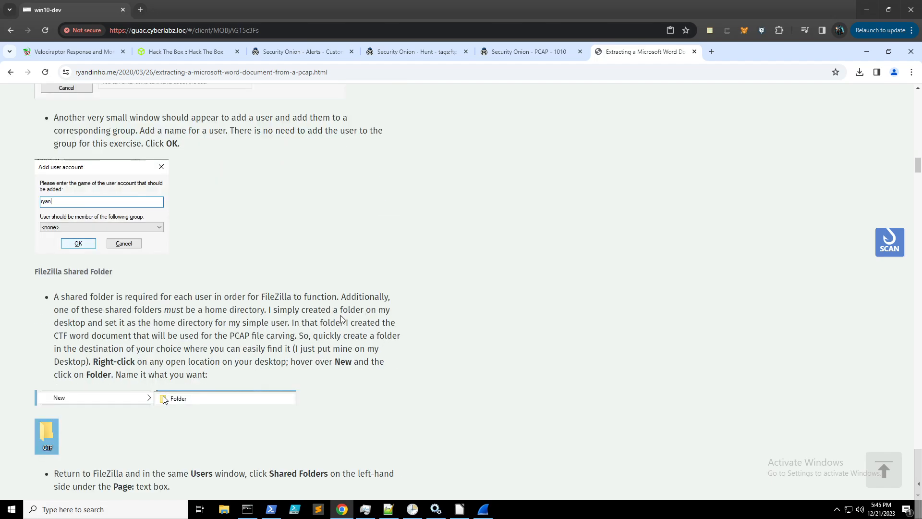
scroll(342, 319, down, 20)
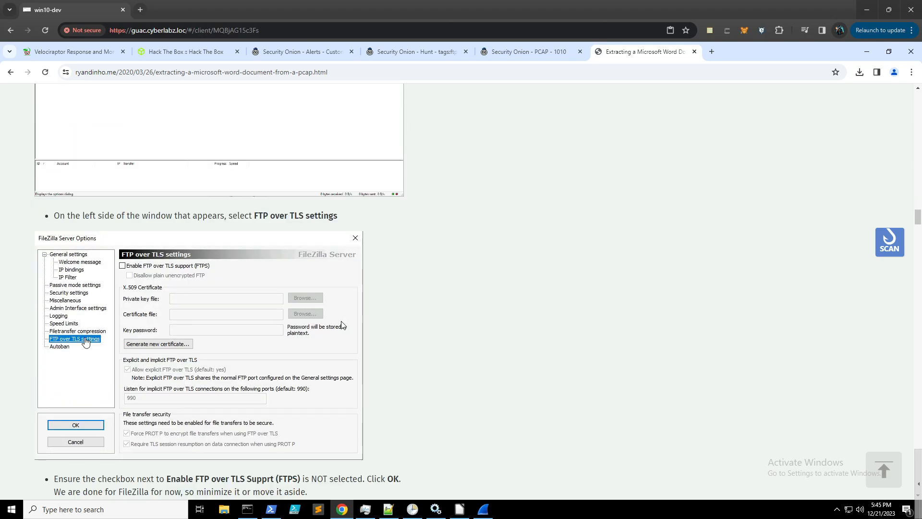
scroll(343, 325, down, 18)
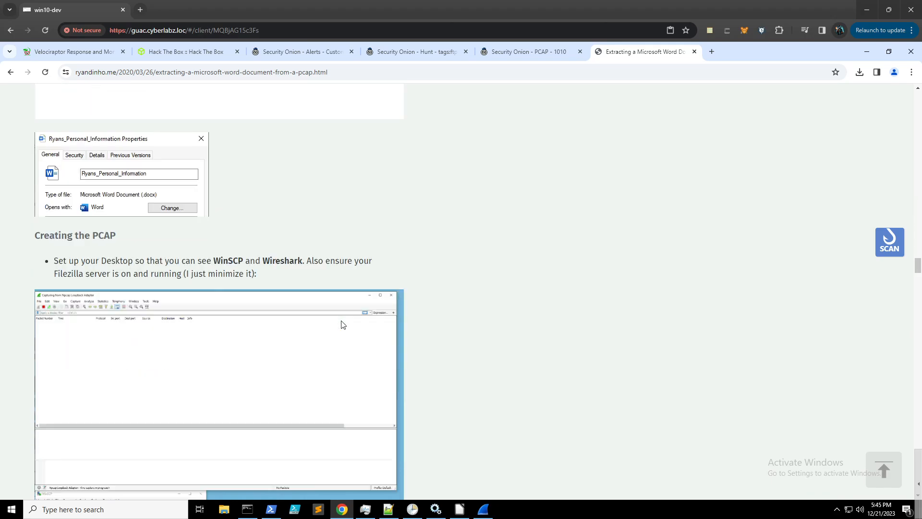
scroll(343, 327, down, 12)
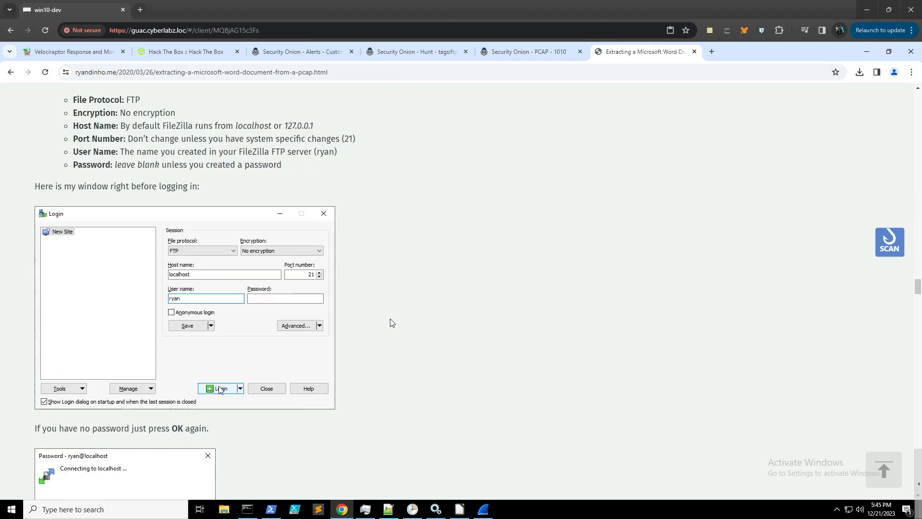
scroll(392, 322, up, 4)
scroll(392, 321, up, 3)
scroll(390, 319, down, 15)
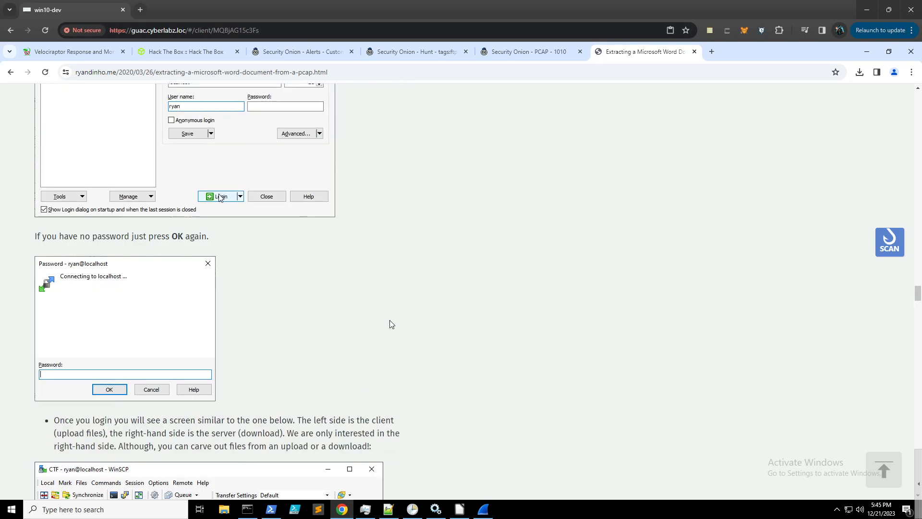
scroll(390, 325, down, 7)
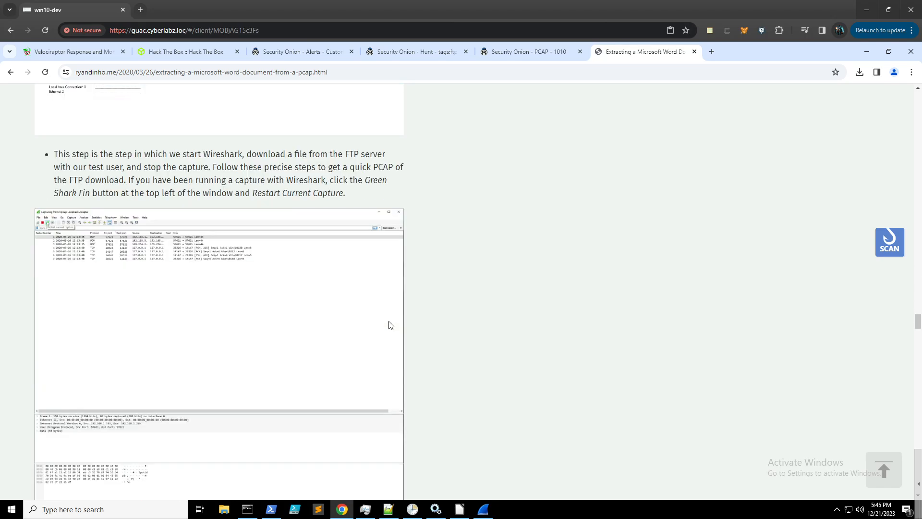
scroll(433, 322, down, 4)
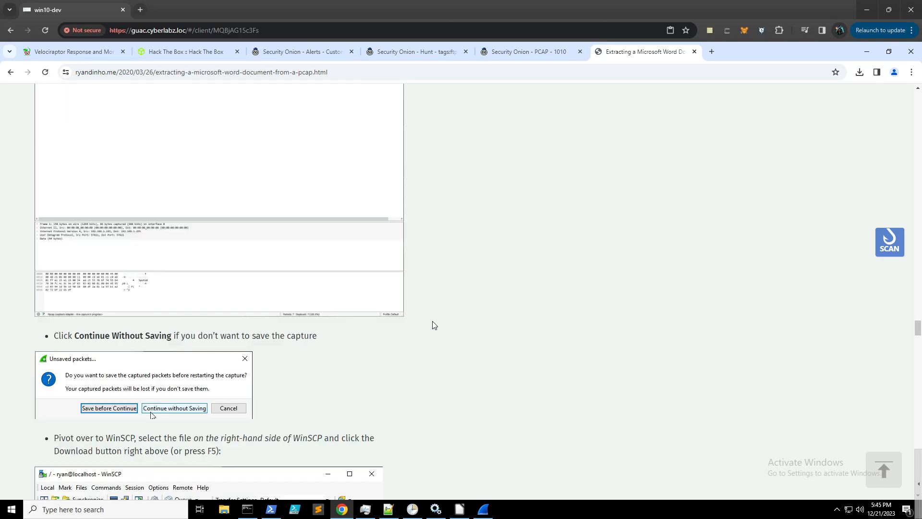
scroll(433, 325, down, 4)
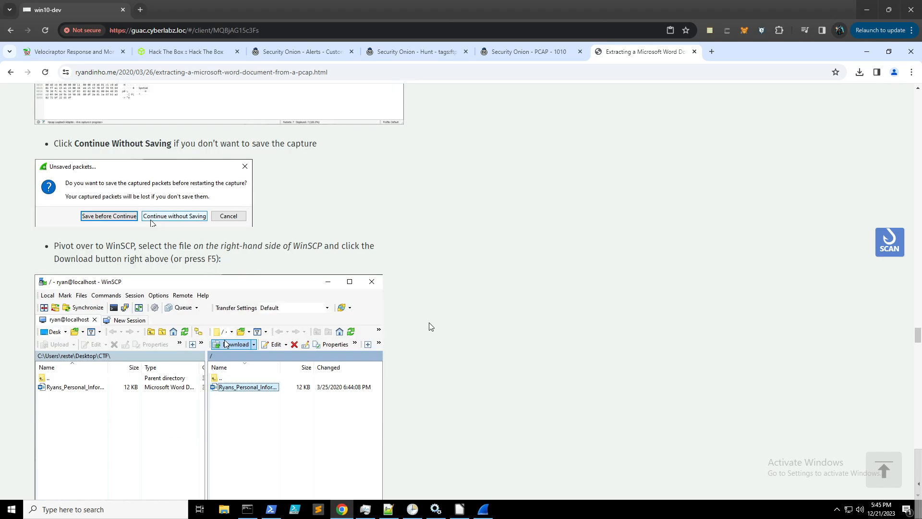
scroll(430, 327, down, 5)
scroll(431, 327, up, 14)
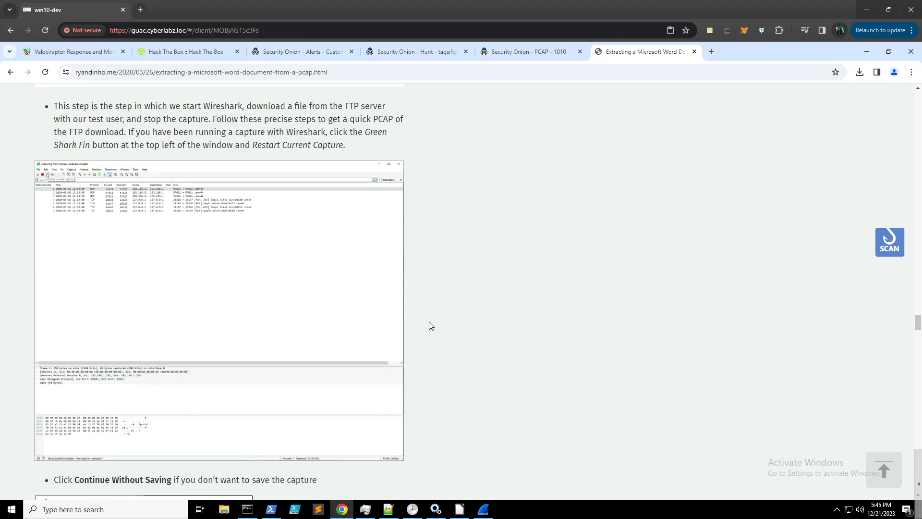
scroll(429, 325, up, 1)
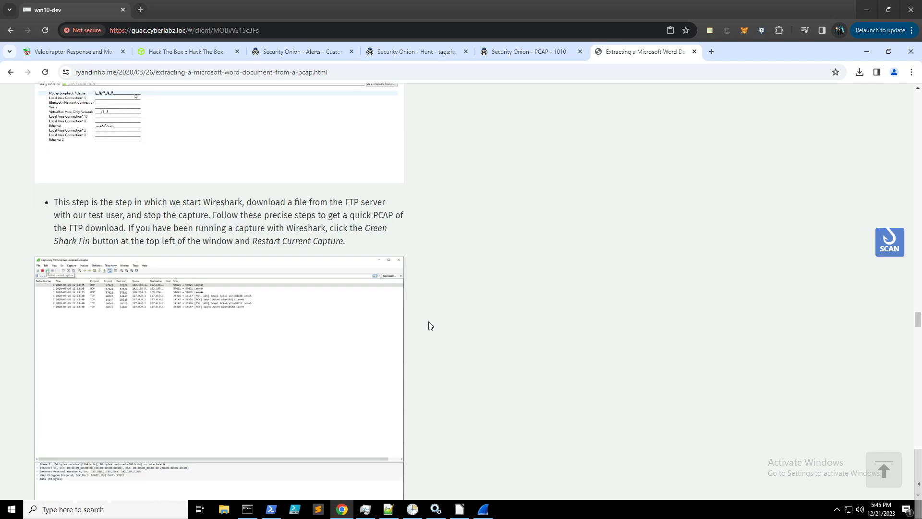
scroll(429, 326, up, 4)
scroll(429, 327, down, 3)
scroll(427, 328, down, 4)
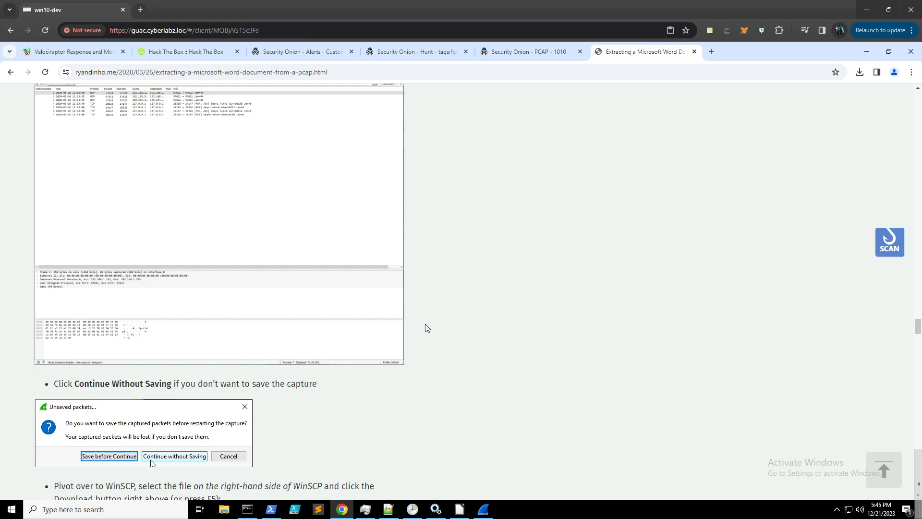
scroll(425, 327, down, 3)
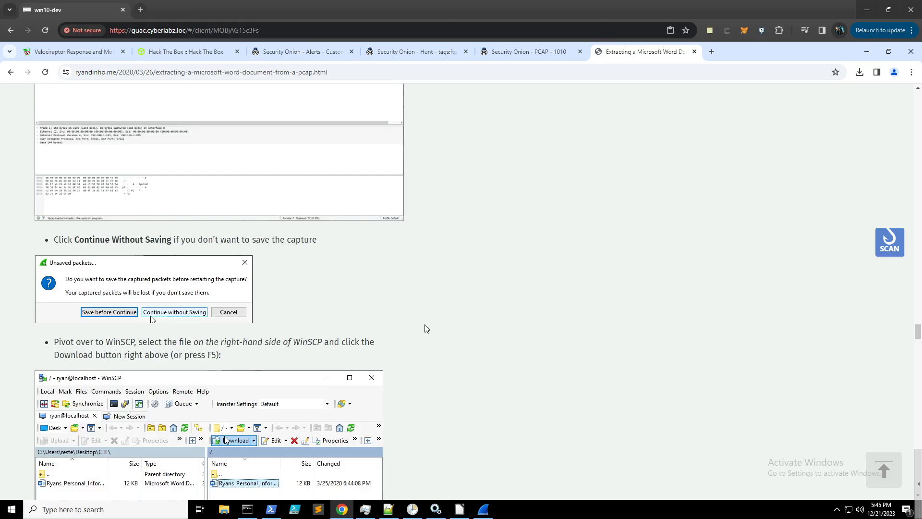
scroll(425, 329, down, 20)
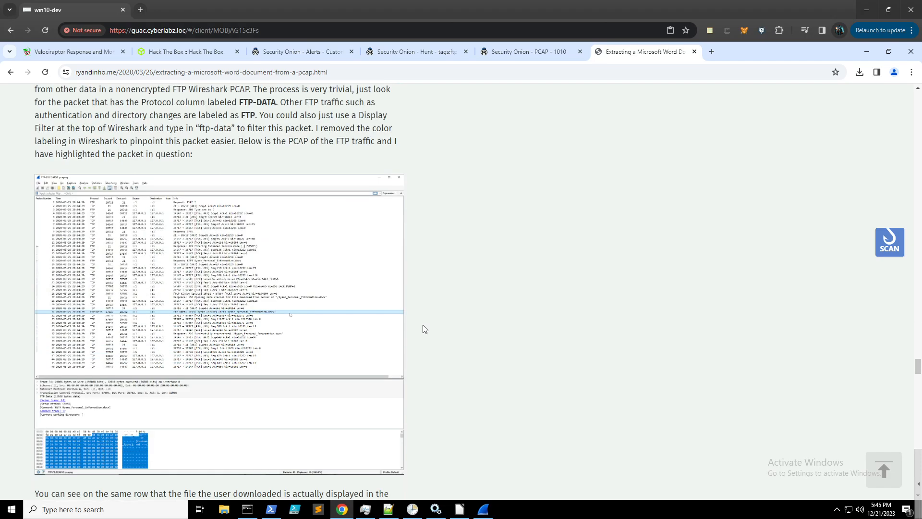
scroll(424, 329, up, 3)
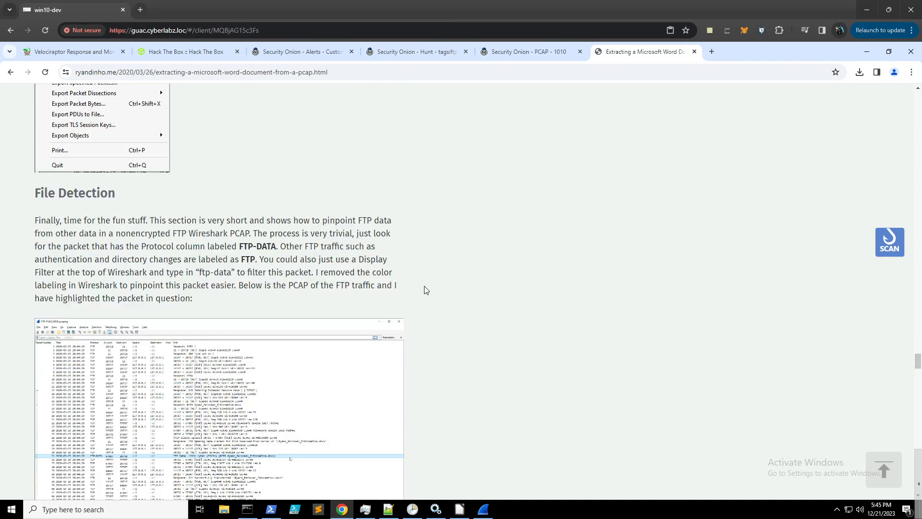
scroll(423, 292, down, 6)
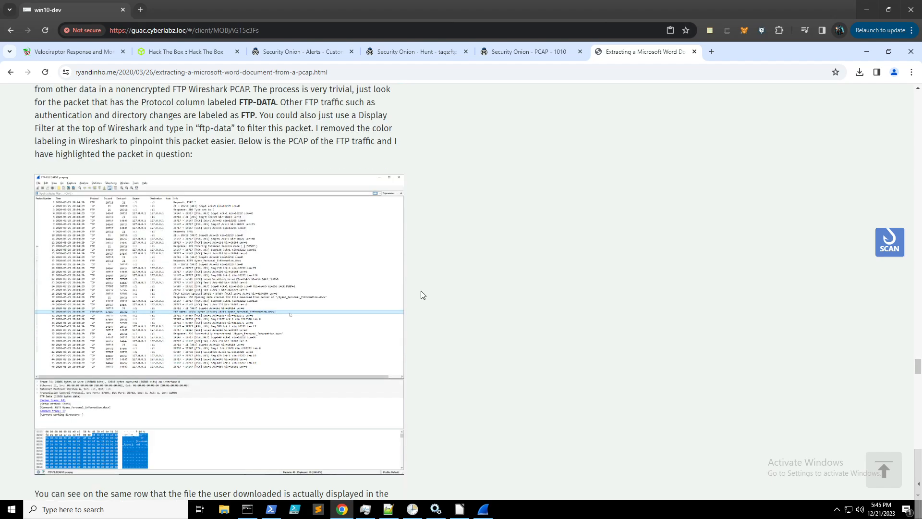
scroll(419, 296, down, 7)
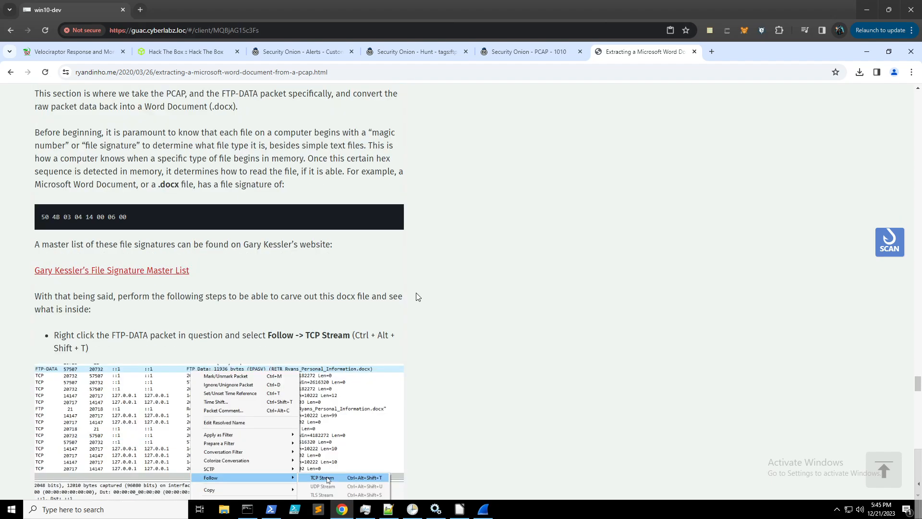
scroll(417, 294, down, 5)
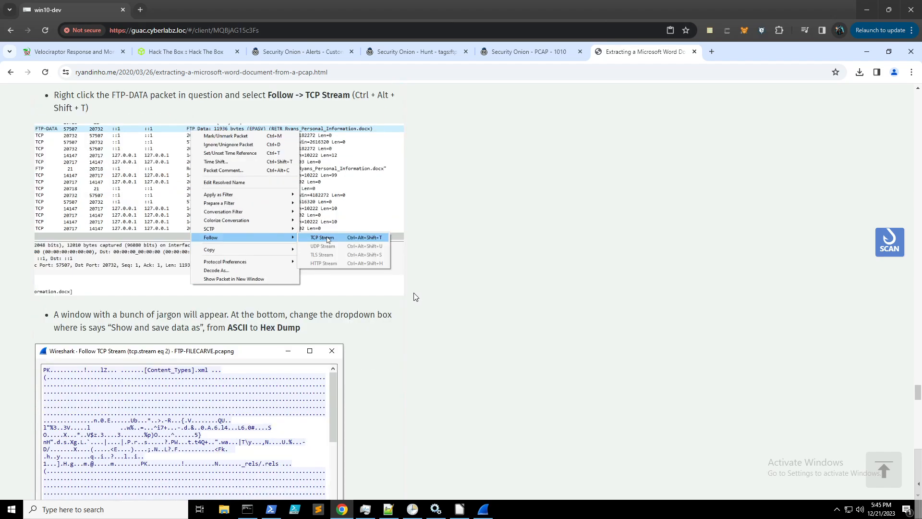
- Back in Wireshark, follow the TCP stream of packet 4 to view the docx transfer
click(483, 509)
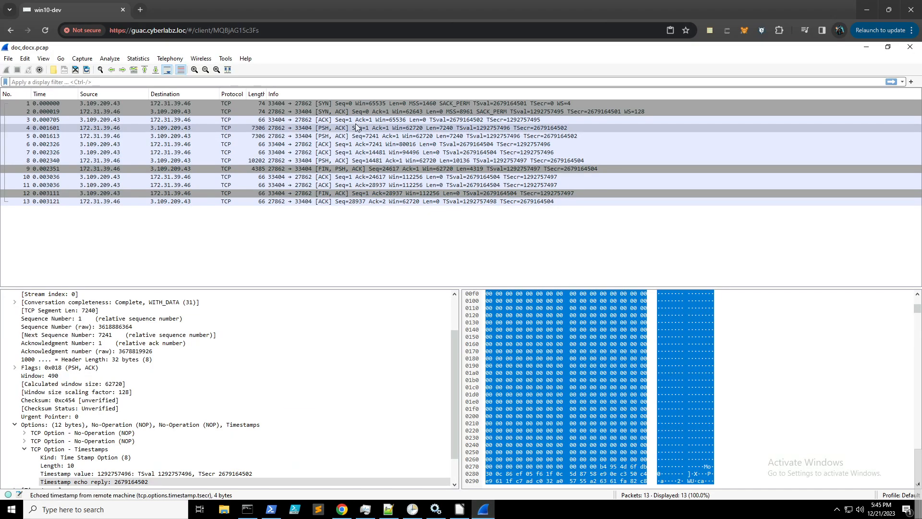
right_click(268, 129)
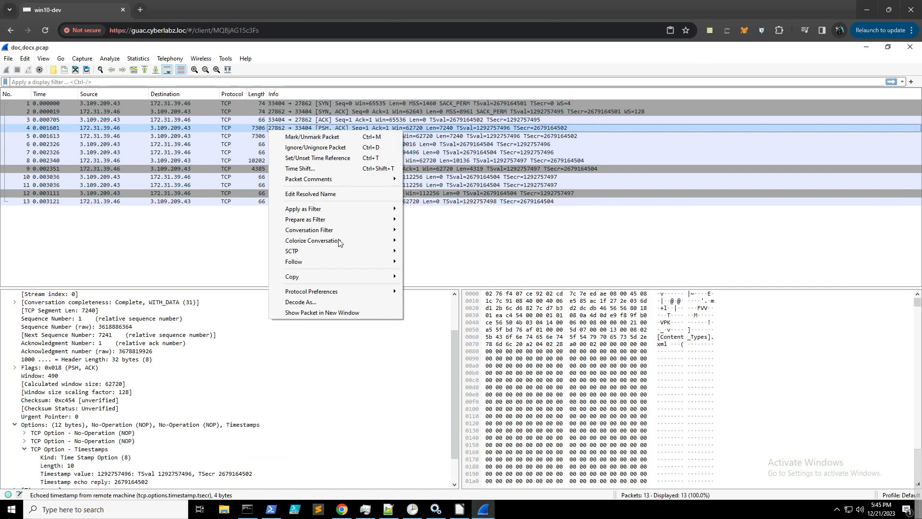
click(429, 264)
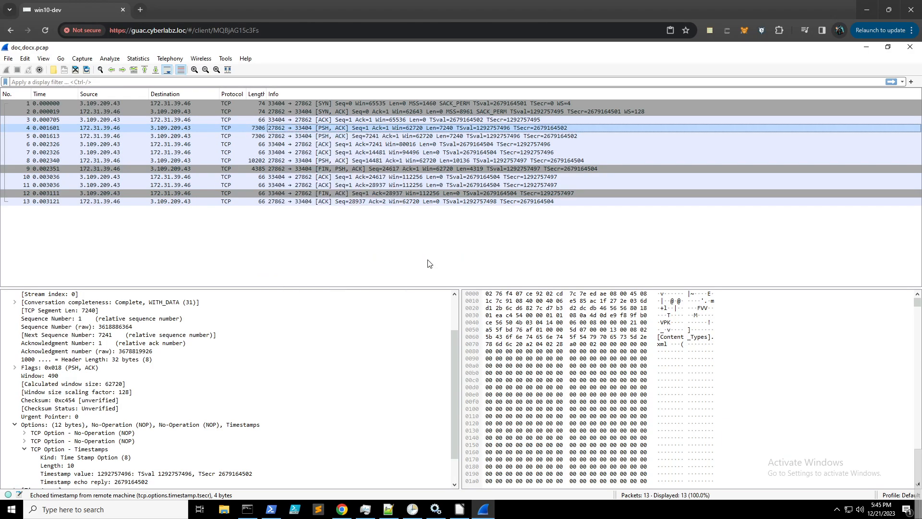
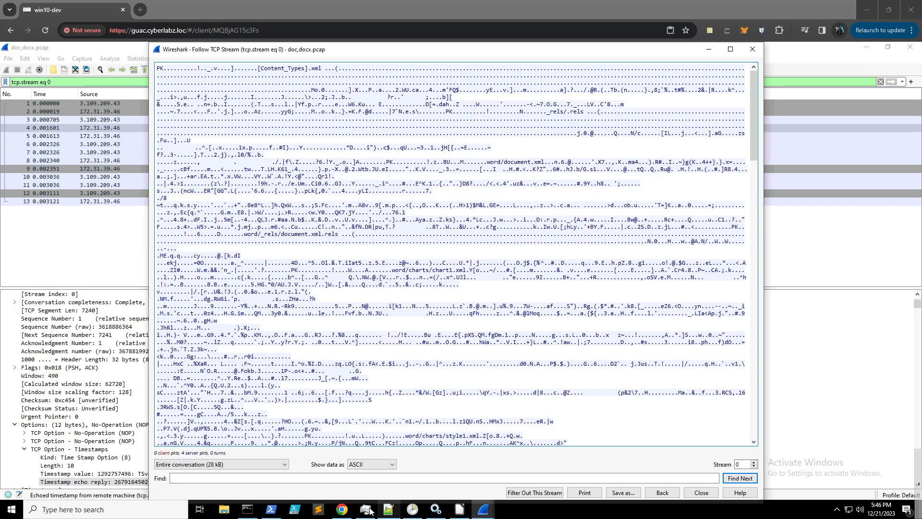
- Switch the followed TCP stream's display to Hex Dump, revealing the PK docx signature
click(343, 511)
scroll(394, 332, down, 2)
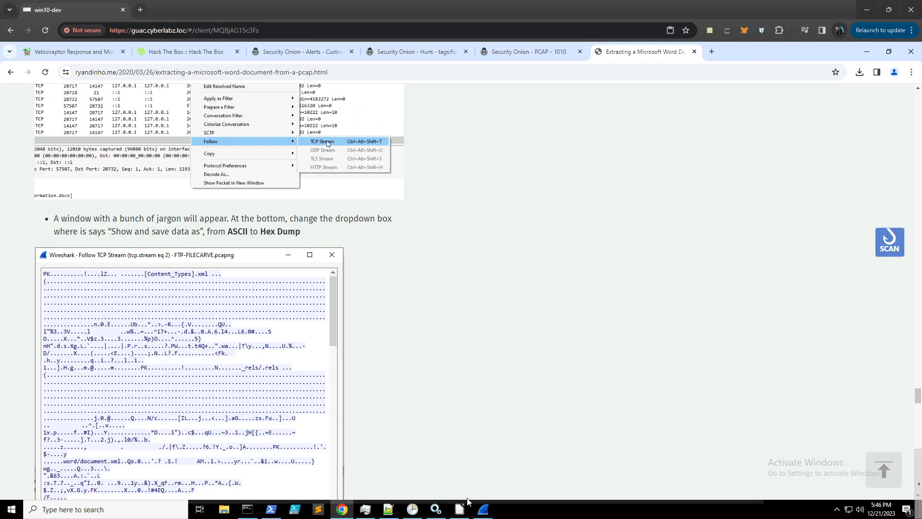
mouse_move(483, 508)
click(520, 482)
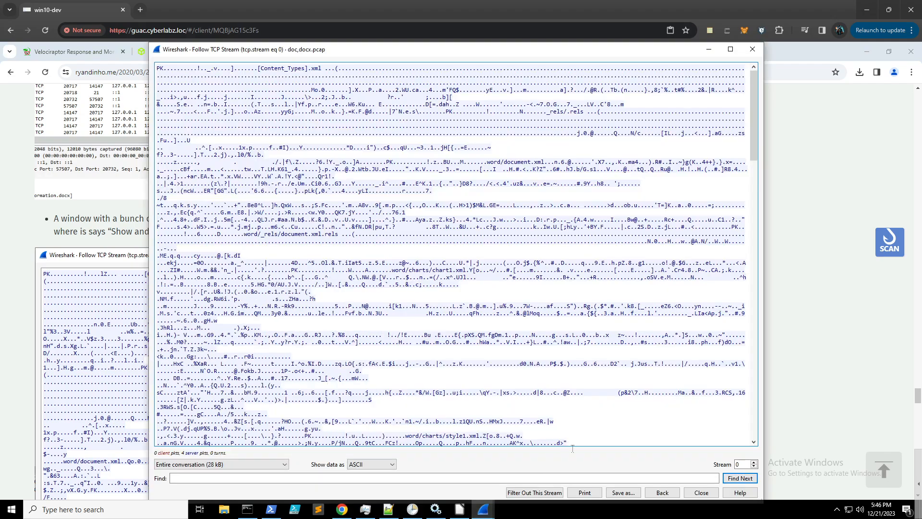
click(389, 464)
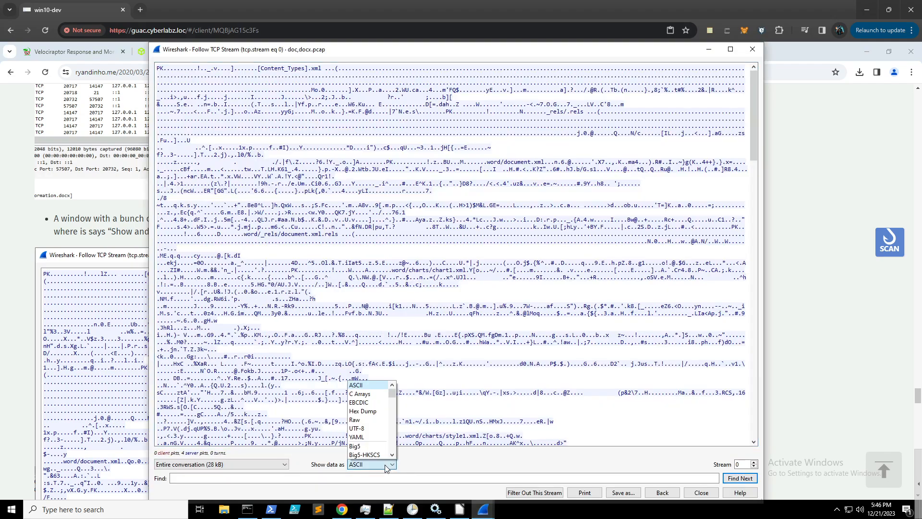
click(375, 412)
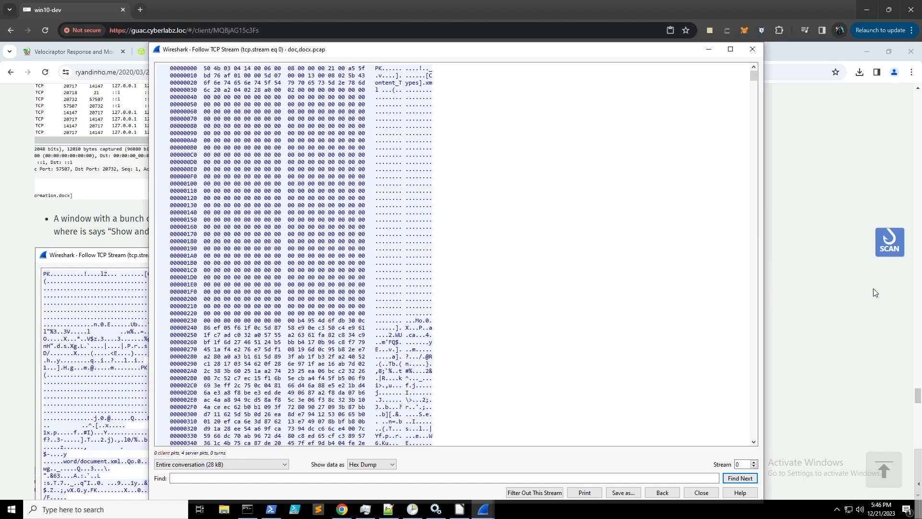
- Read further down the tutorial's File Recovery instructions
click(800, 315)
scroll(635, 298, up, 1)
scroll(635, 298, down, 5)
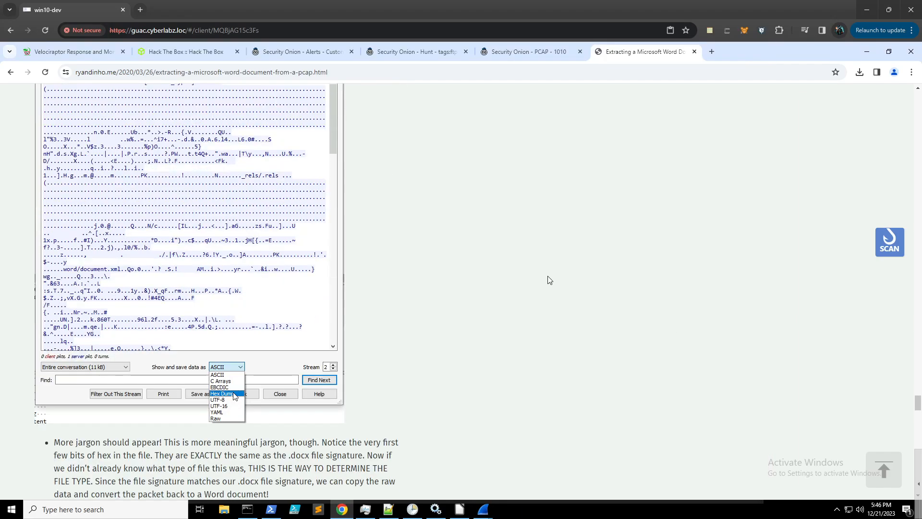
scroll(549, 280, down, 3)
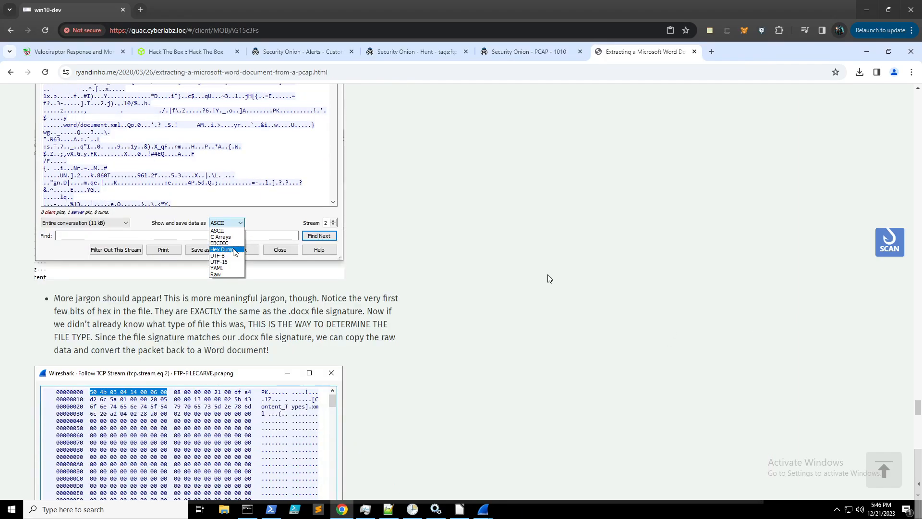
scroll(548, 275, down, 6)
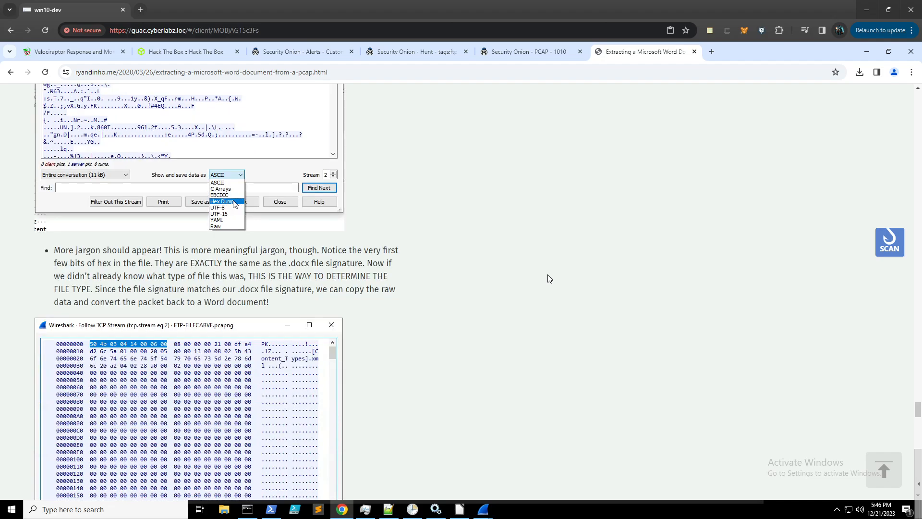
scroll(551, 277, down, 4)
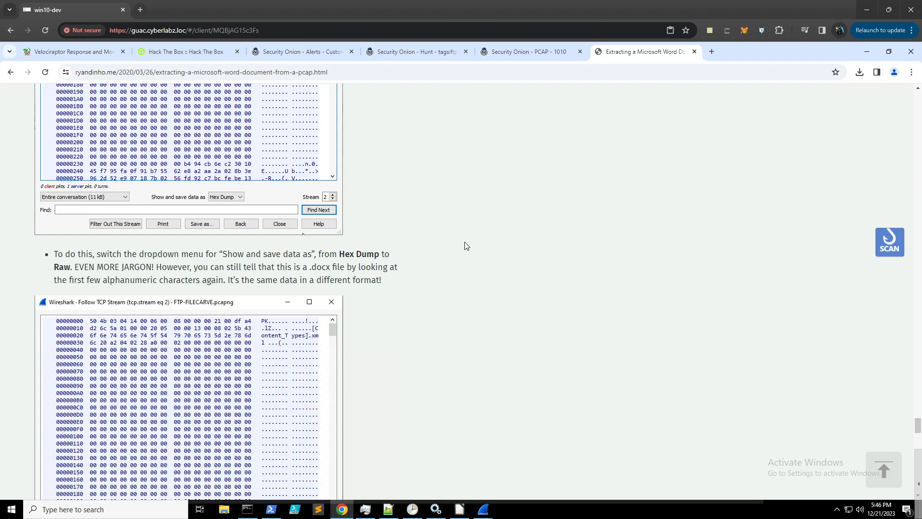
scroll(454, 332, down, 3)
scroll(450, 331, down, 4)
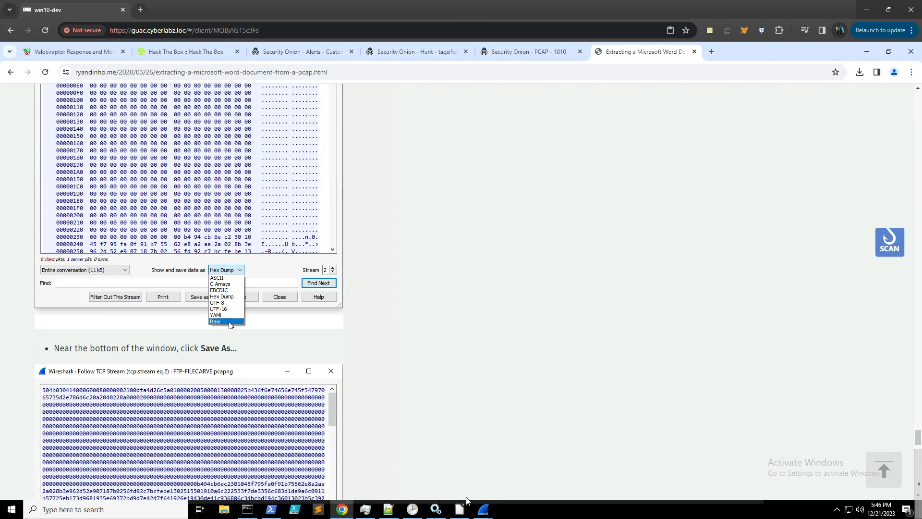
- Show only the 172.31.39.46 → 3.109.209.43 (28 kB) direction as Raw data
mouse_move(490, 514)
click(530, 471)
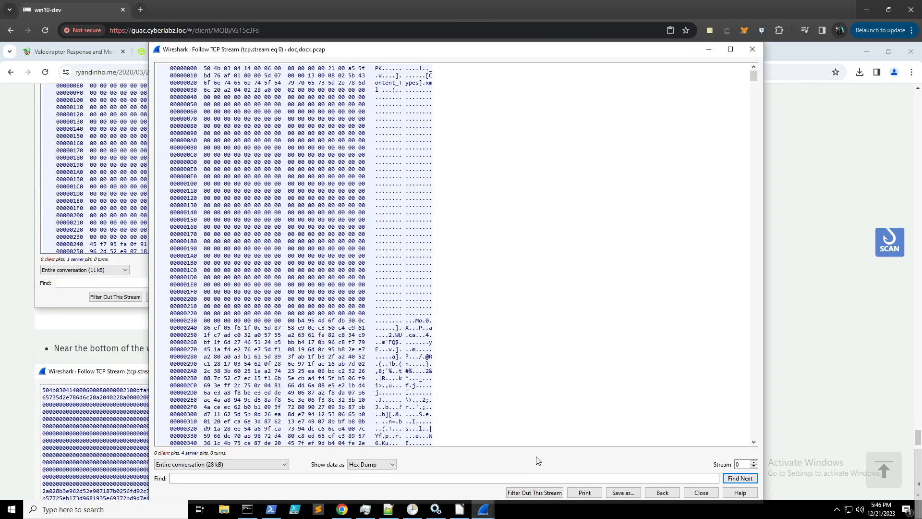
click(379, 464)
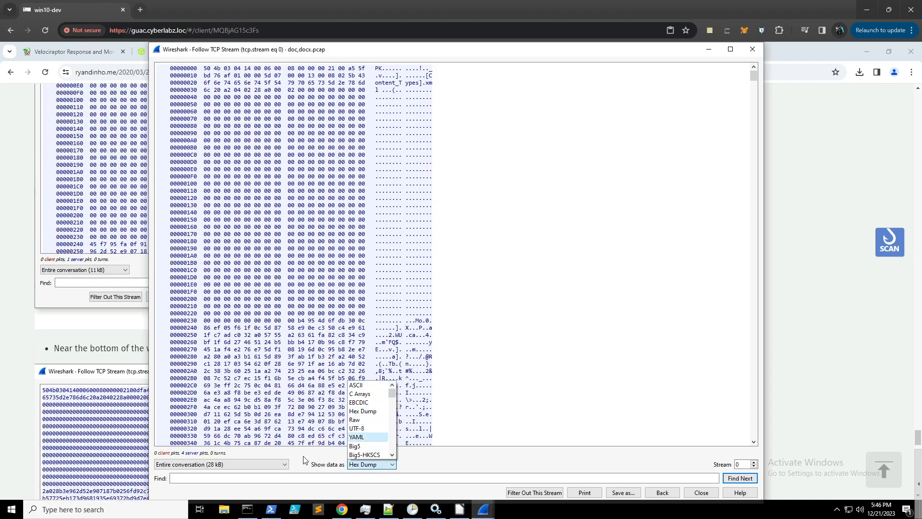
click(286, 464)
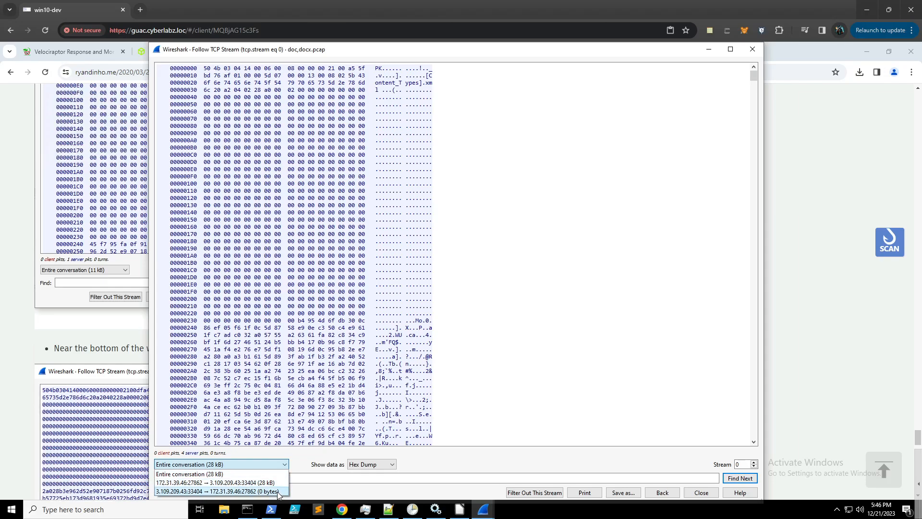
click(281, 491)
click(266, 464)
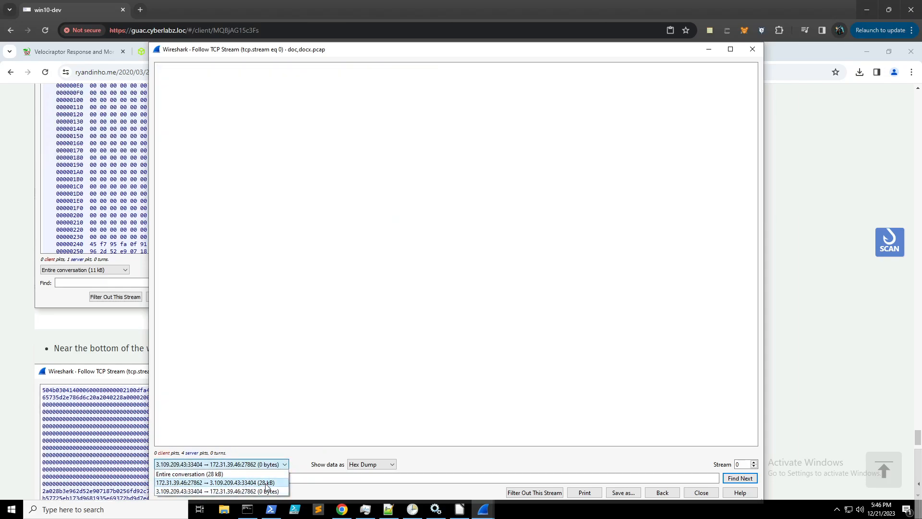
click(266, 483)
click(367, 464)
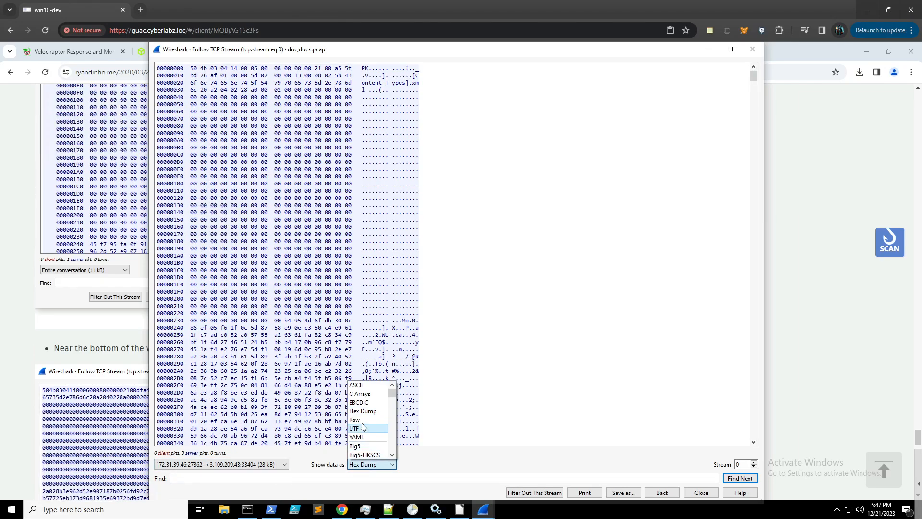
click(356, 419)
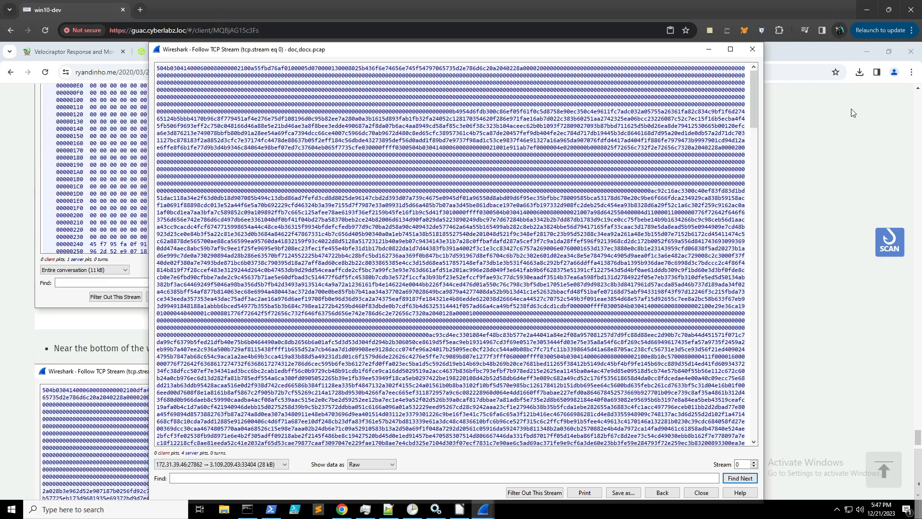
- Check the tutorial's next instruction, then return to the followed stream window
click(772, 201)
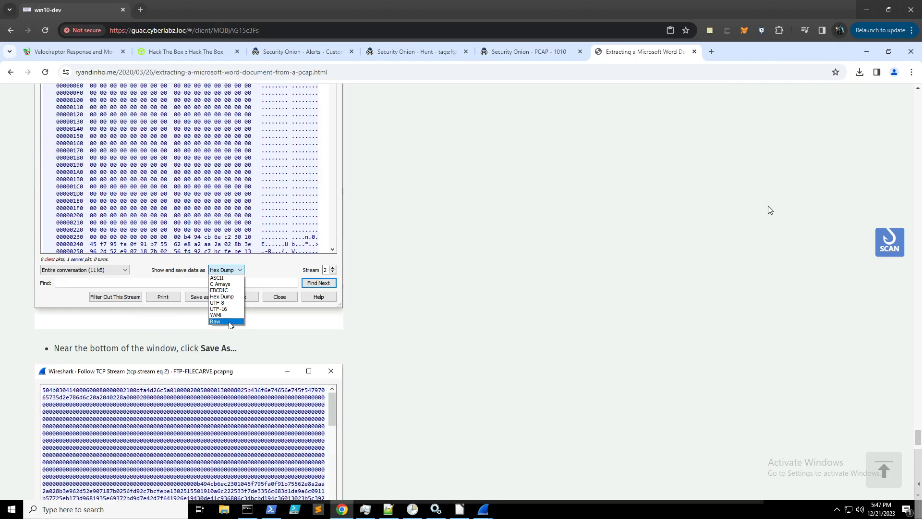
scroll(586, 204, down, 5)
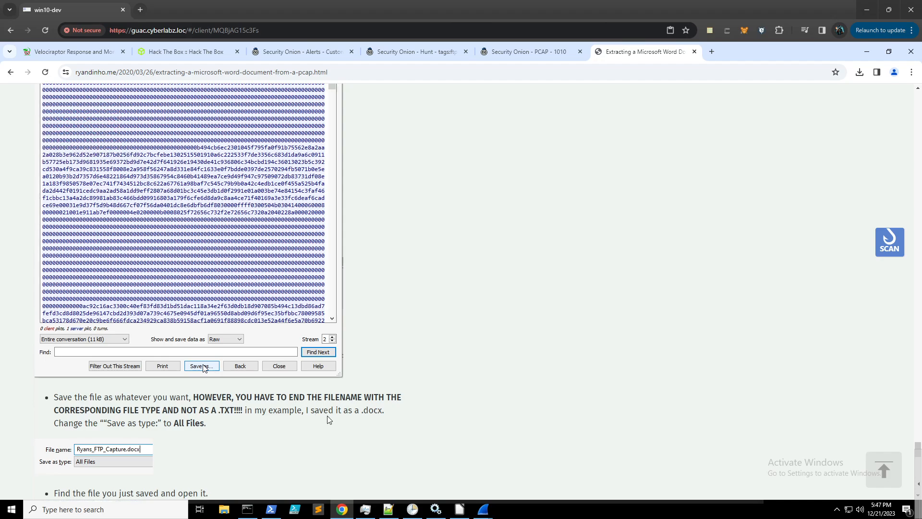
mouse_move(477, 512)
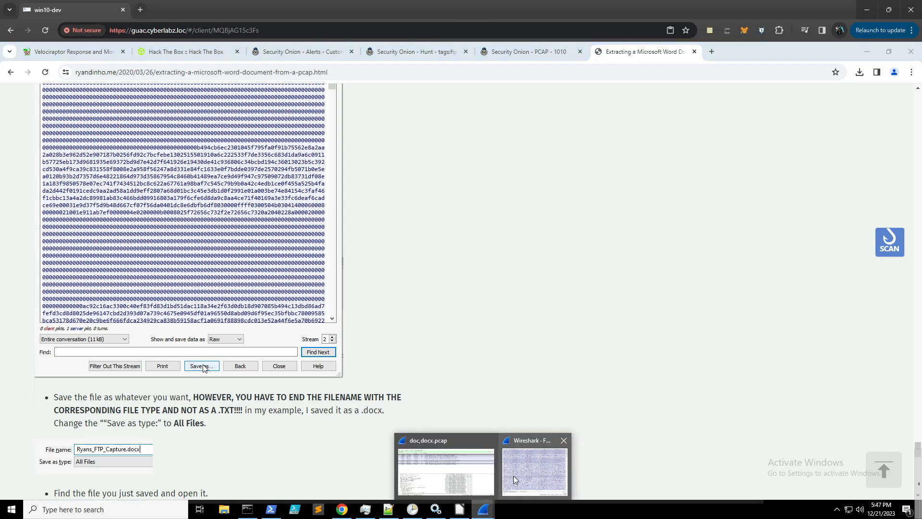
click(518, 481)
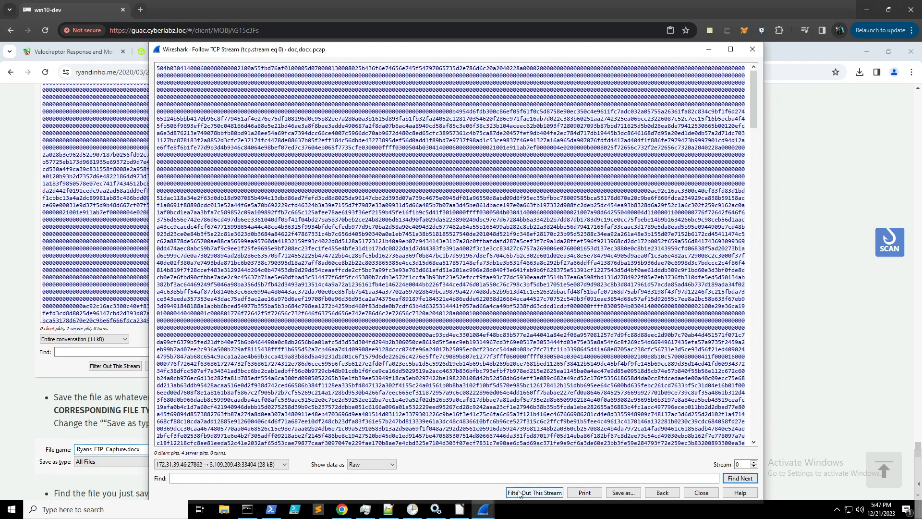
- Save the raw stream data to Downloads as htb_knock_knock.docx
click(622, 493)
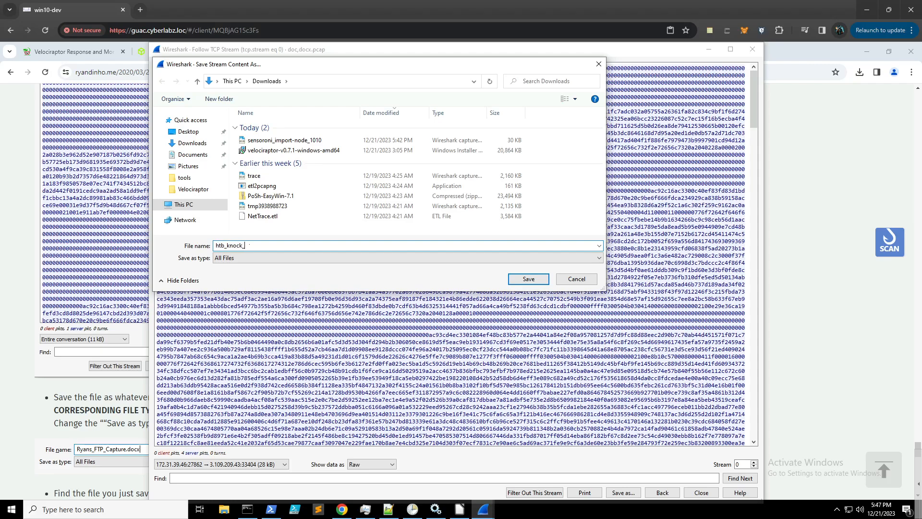
text(noc)
text(k.docx)
key(Return)
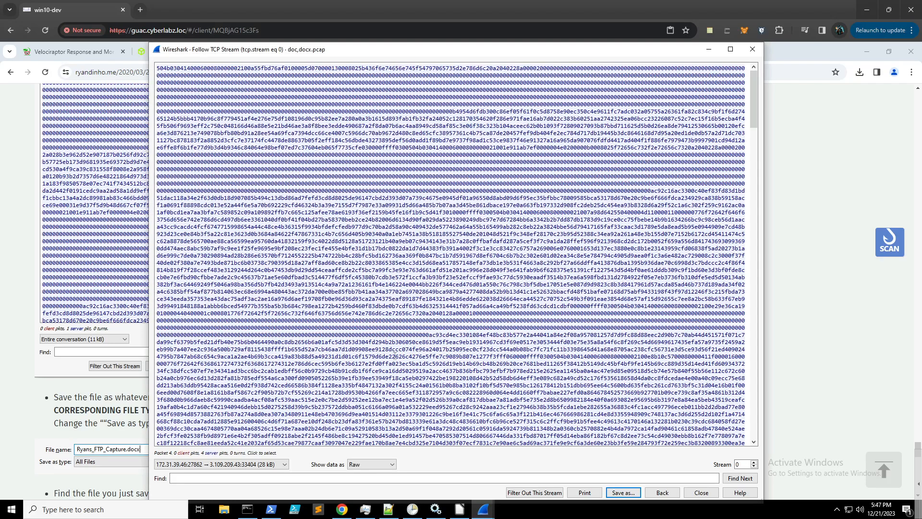
- Start opening a document in LibreOffice from the Desktop with All files shown
click(460, 509)
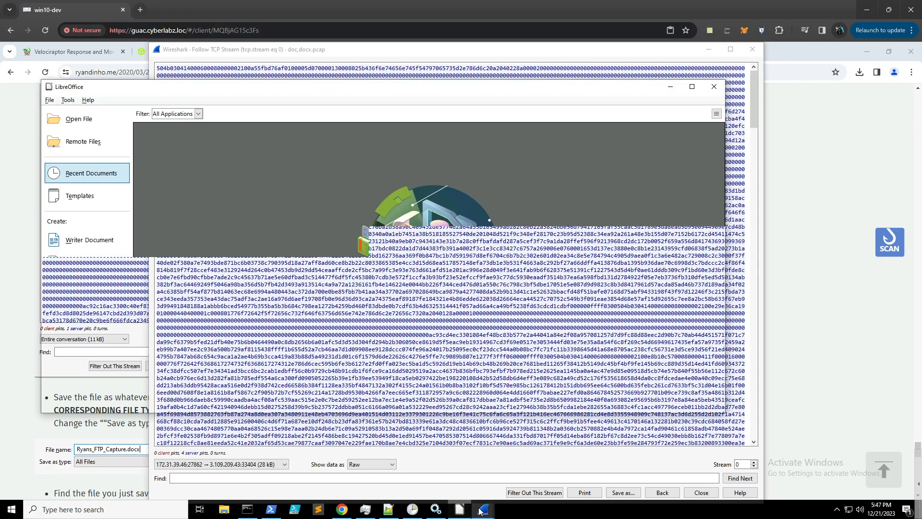
click(50, 100)
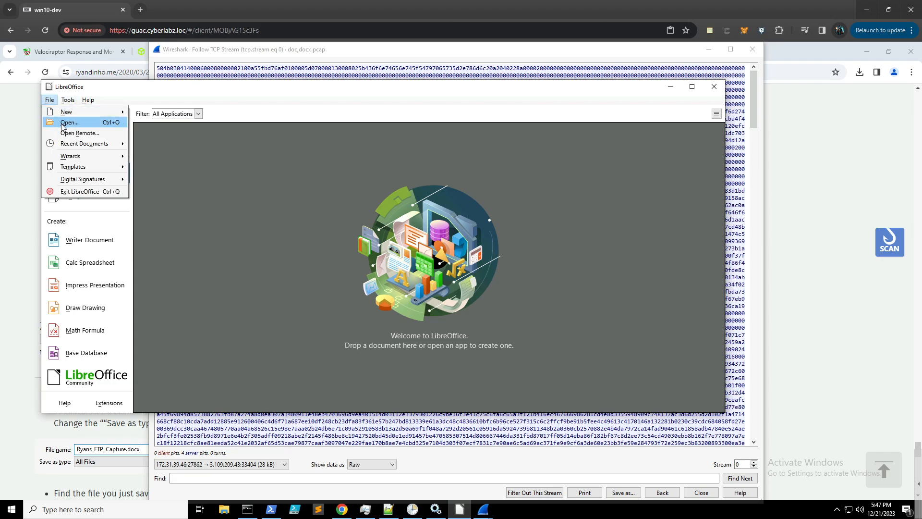
click(67, 127)
click(83, 170)
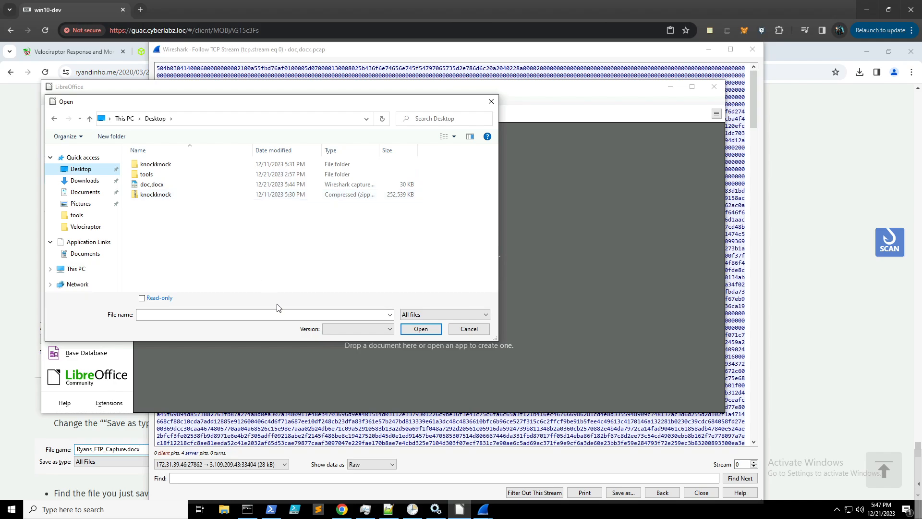
click(428, 316)
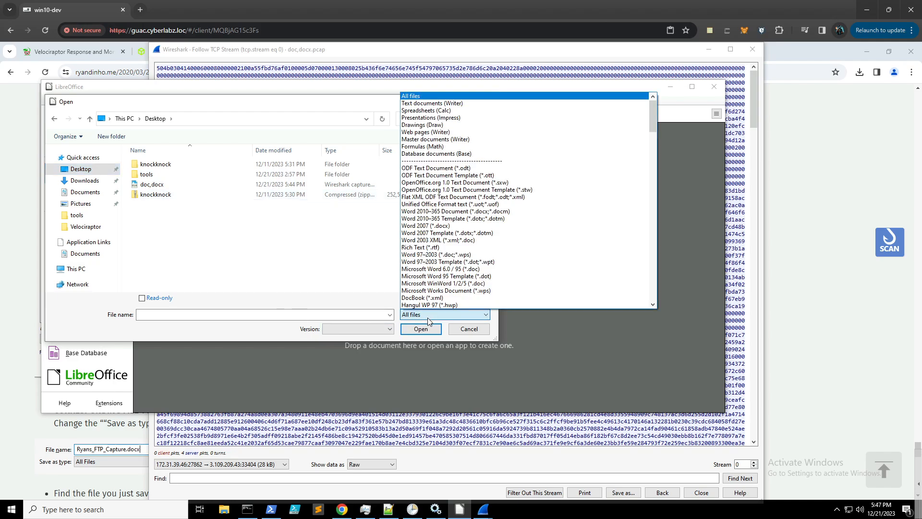
click(190, 256)
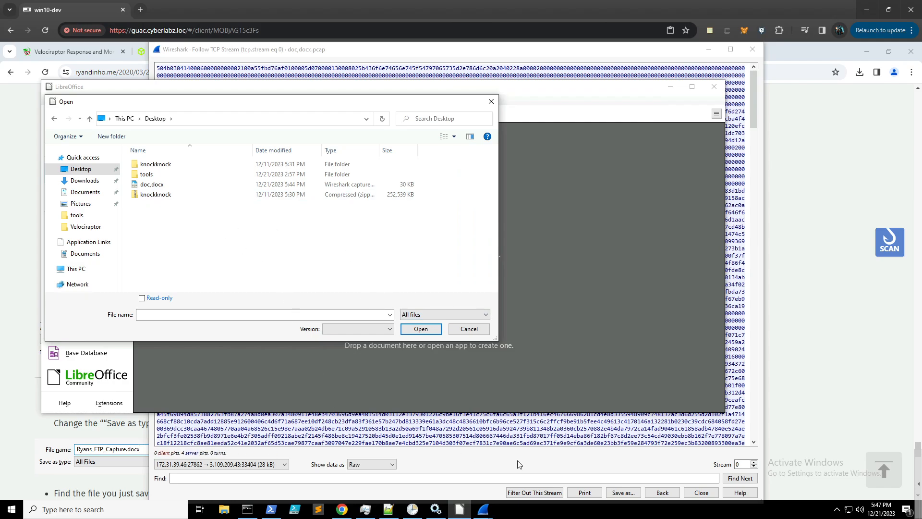
- Move the saved htb_knock_knock file from Downloads to the Desktop
click(685, 486)
click(624, 493)
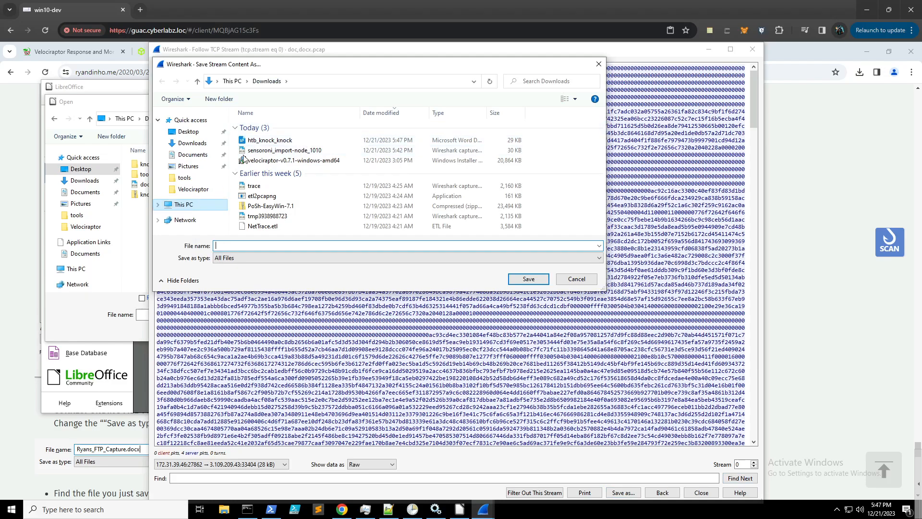
drag(255, 140, 189, 131)
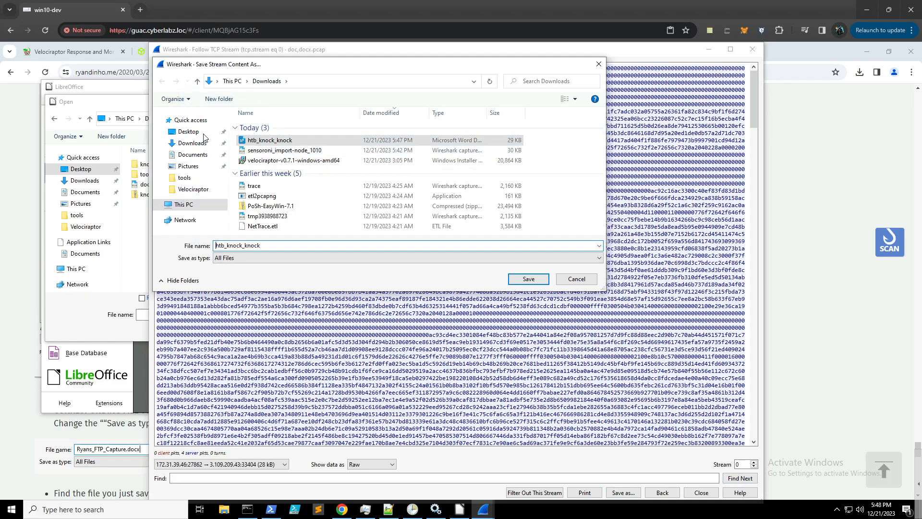
- Open htb_knock_knock.docx in Writer, dismiss the tip, and maximize the window
click(460, 509)
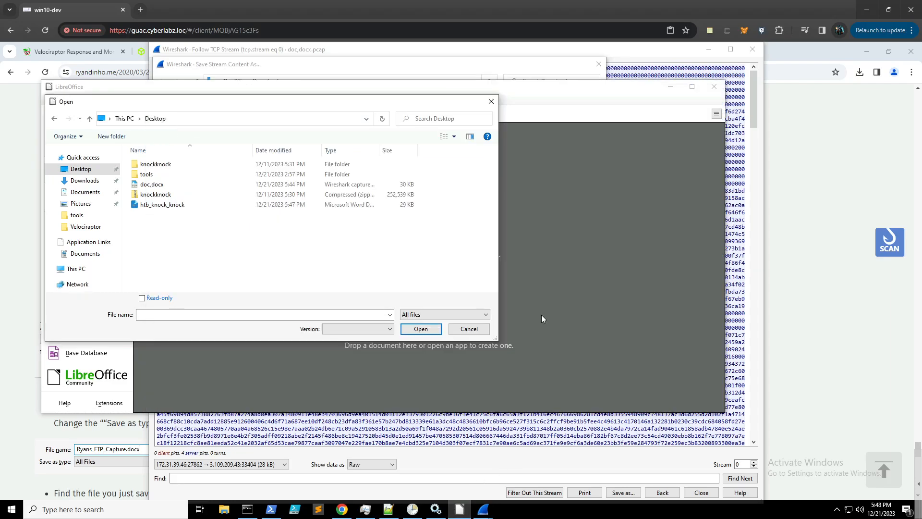
double_click(165, 206)
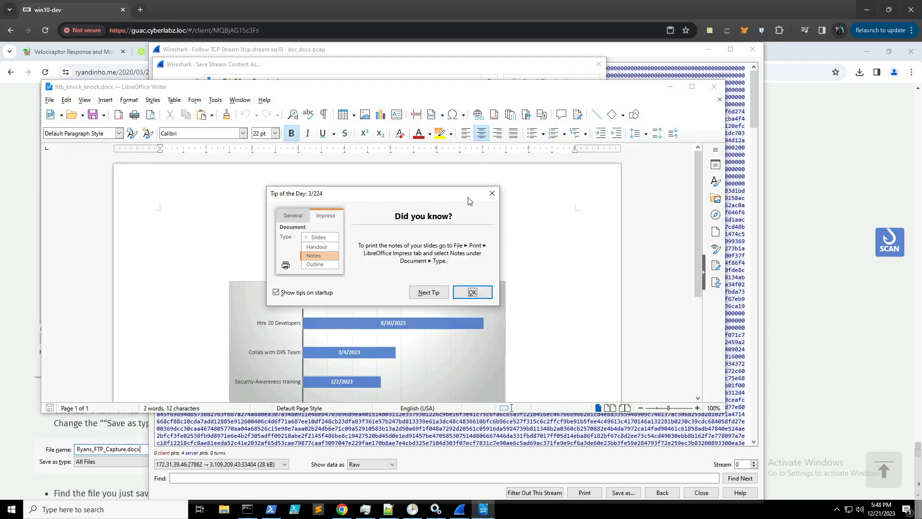
click(492, 193)
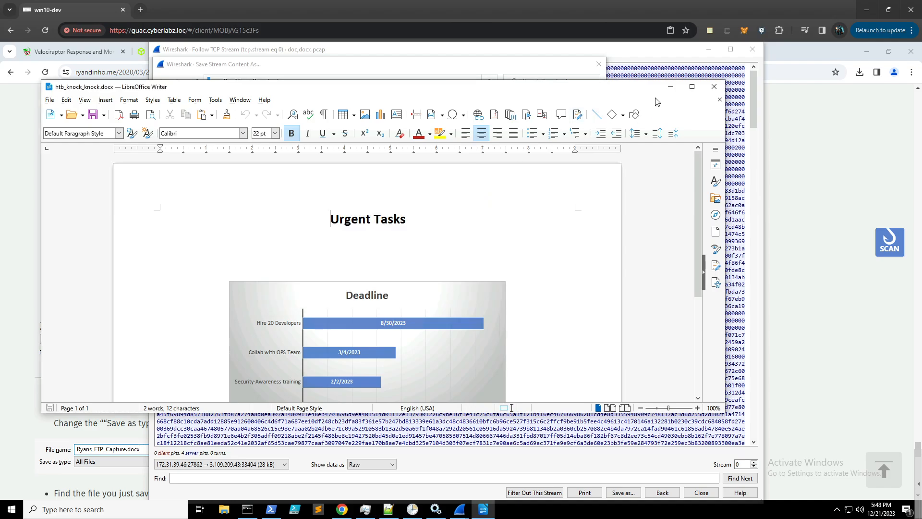
click(693, 87)
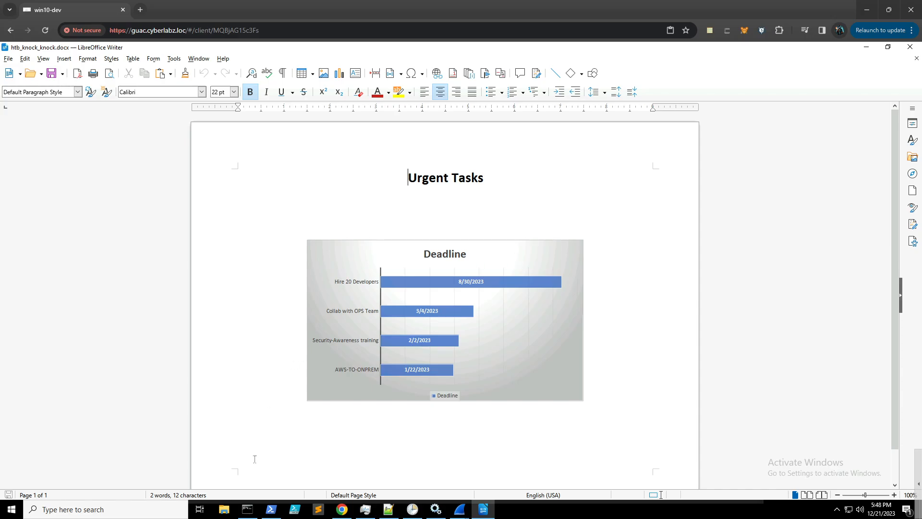
- Compare the Task 14 question with the Deadline chart in the recovered document
click(350, 514)
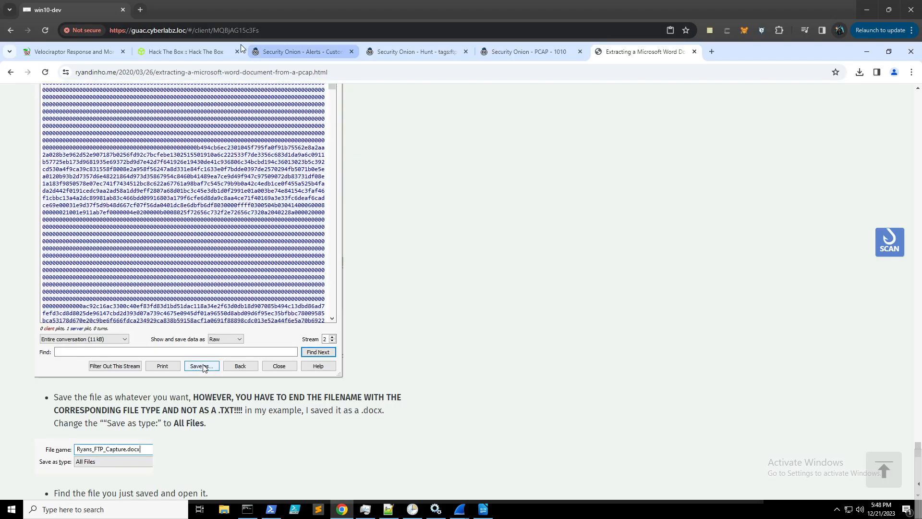
click(183, 53)
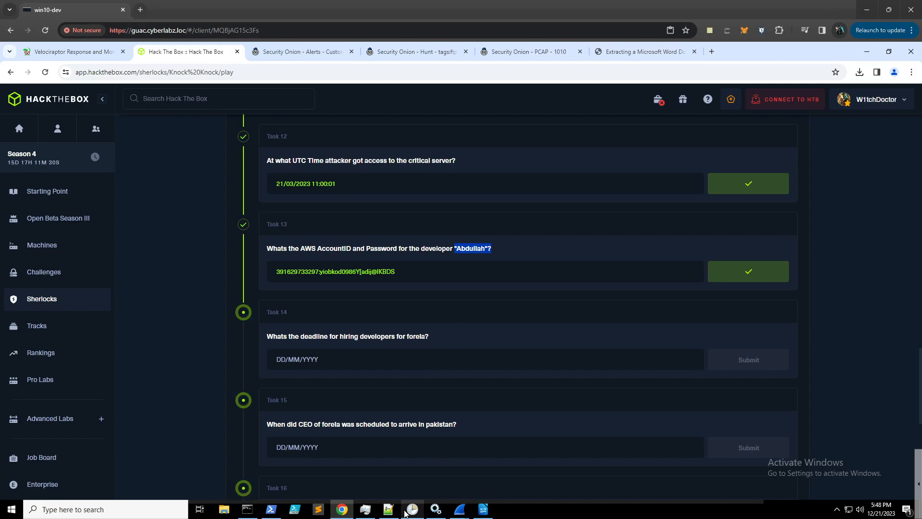
click(476, 514)
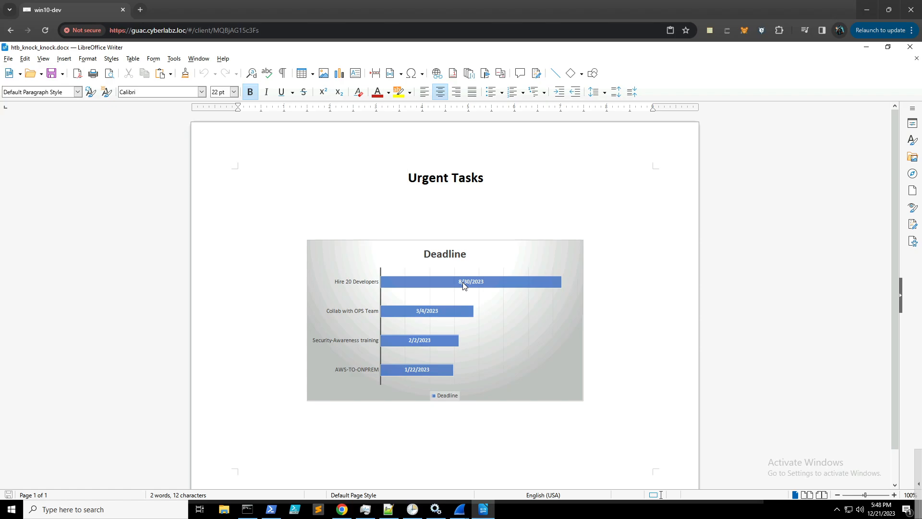
click(871, 50)
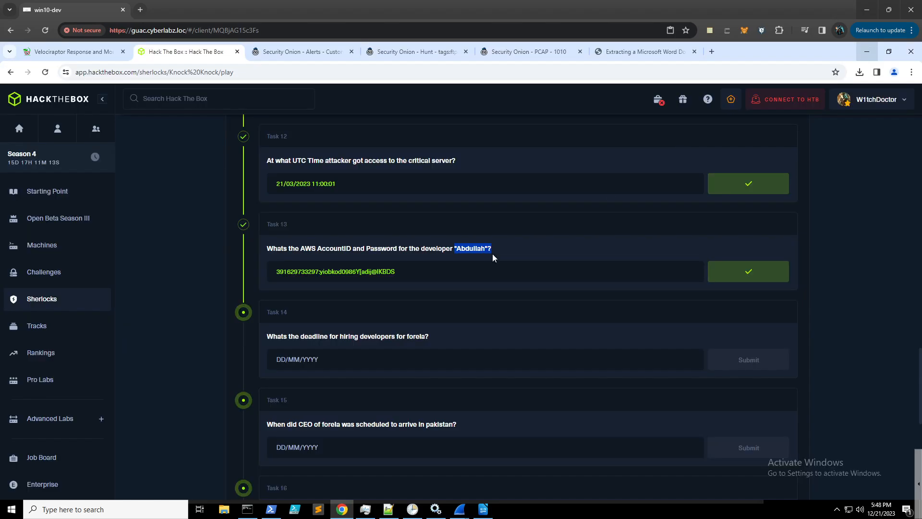
- Submit 30/08/2023 as the Task 14 developer-hiring deadline, then read Task 15
click(354, 358)
text(30/)
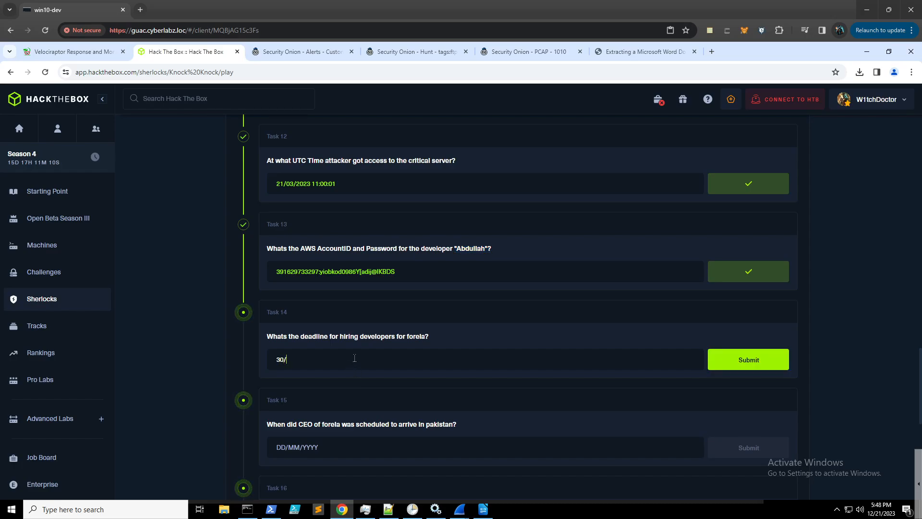
text(06/2023)
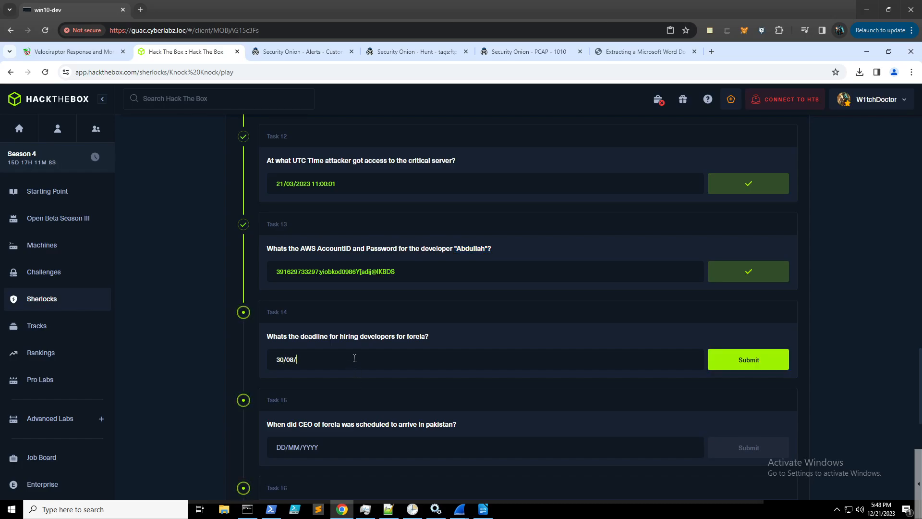
key(Return)
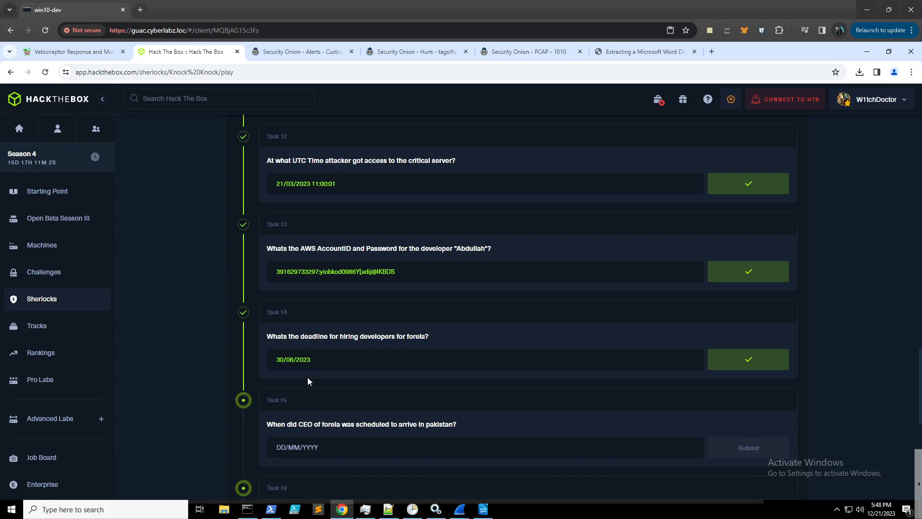
scroll(310, 382, down, 2)
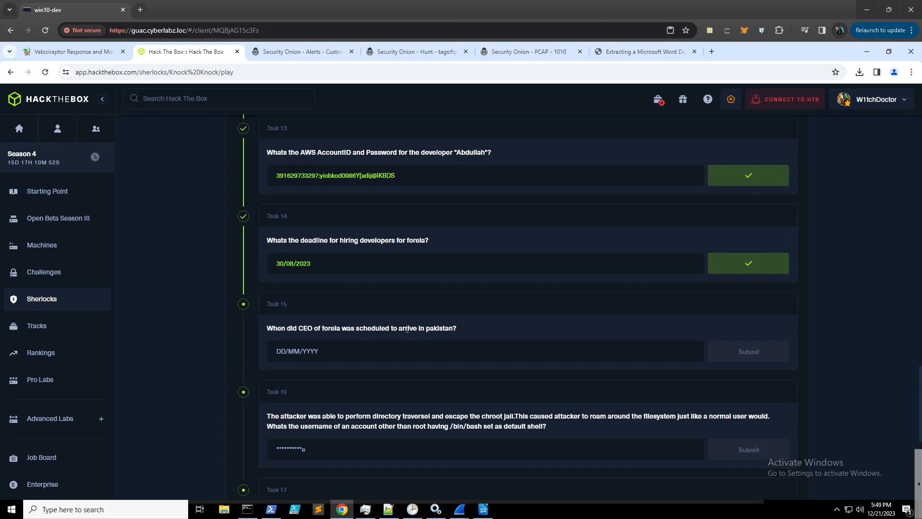
drag(460, 329, 259, 328)
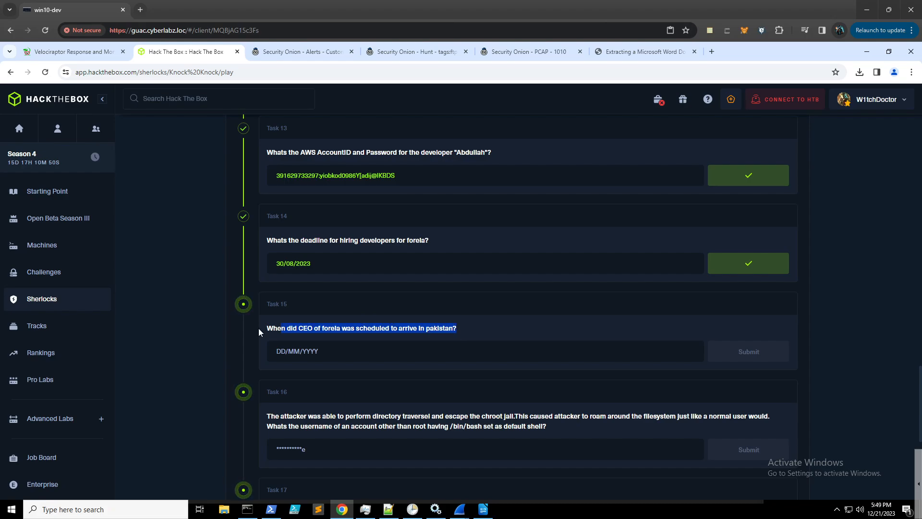
click(472, 330)
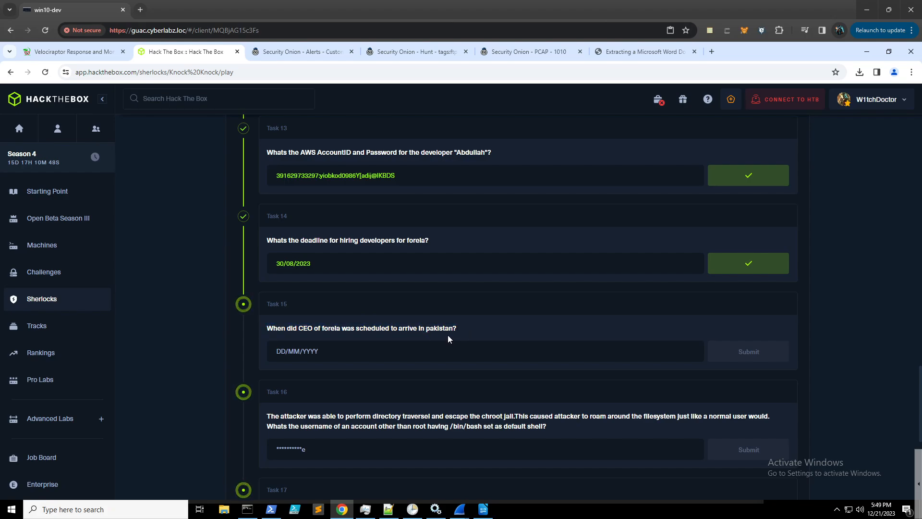
- Bring up the FTP hunt results and scroll to the 519-byte reminder.txt transfer
click(419, 53)
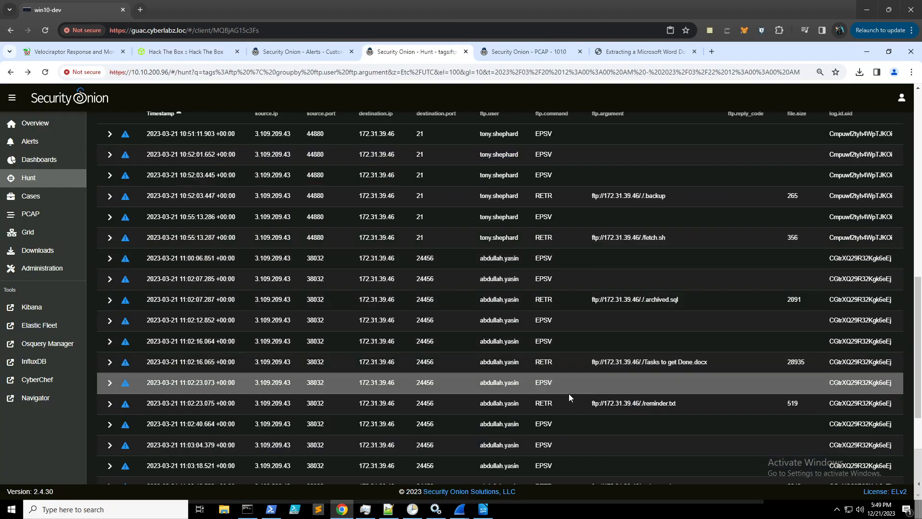
scroll(552, 220, down, 1)
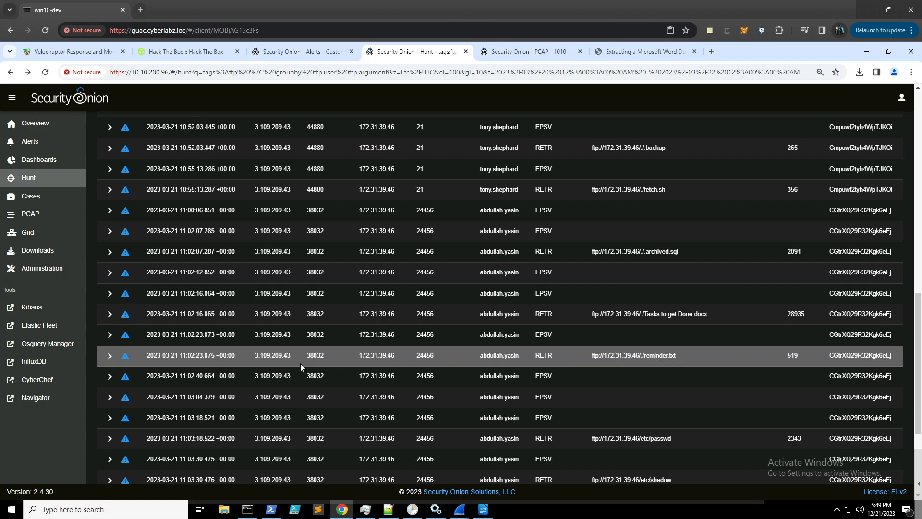
- Open the reminder.txt transfer's PCAP and read that the CEO arrives 8 March 2023
click(526, 51)
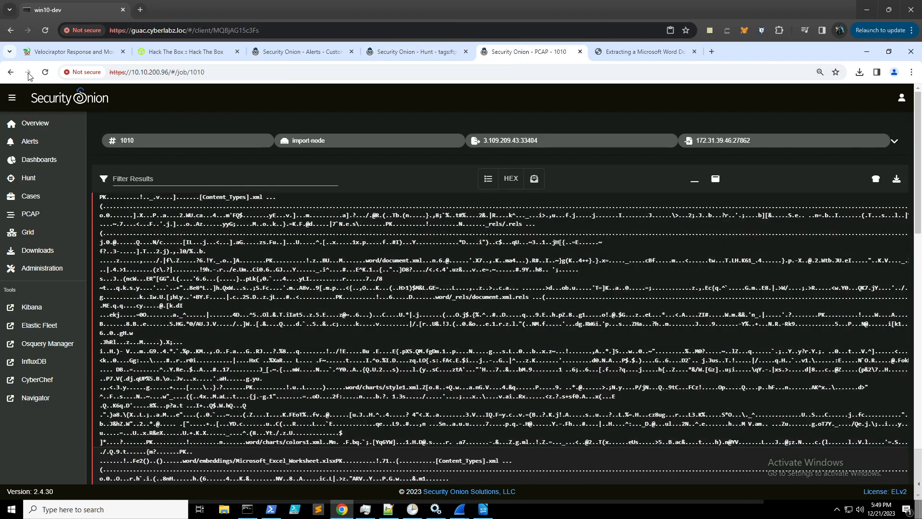
click(11, 74)
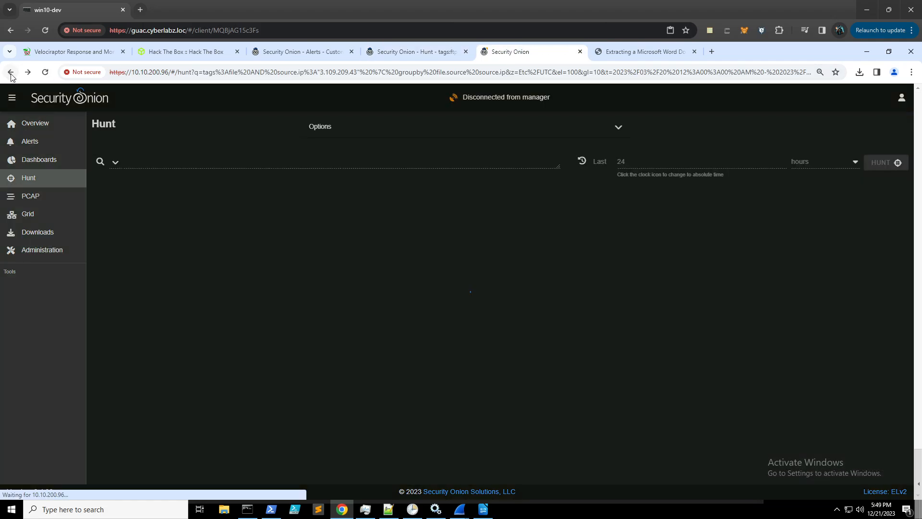
scroll(282, 374, down, 3)
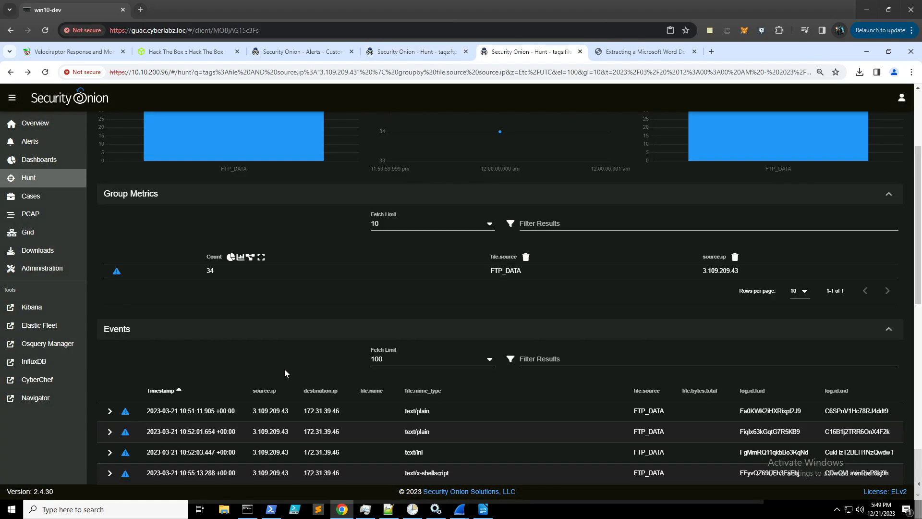
scroll(286, 365, down, 2)
scroll(288, 363, down, 4)
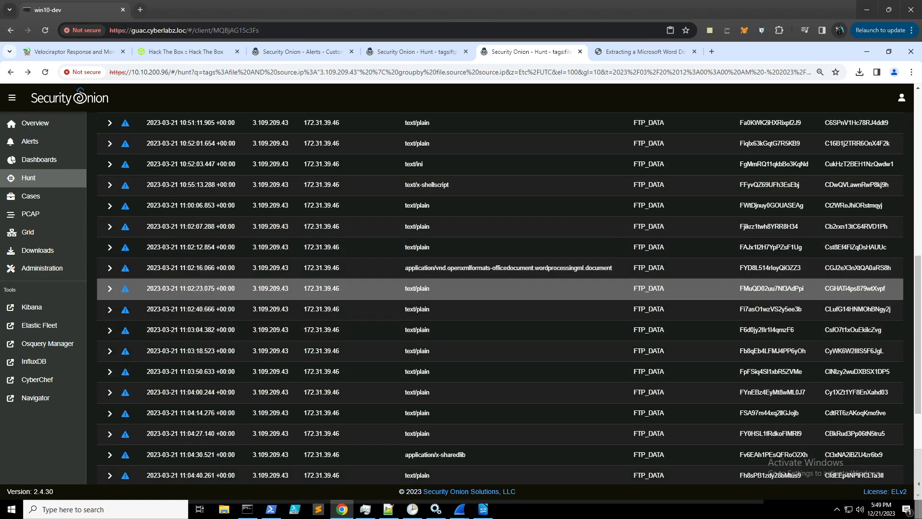
click(313, 288)
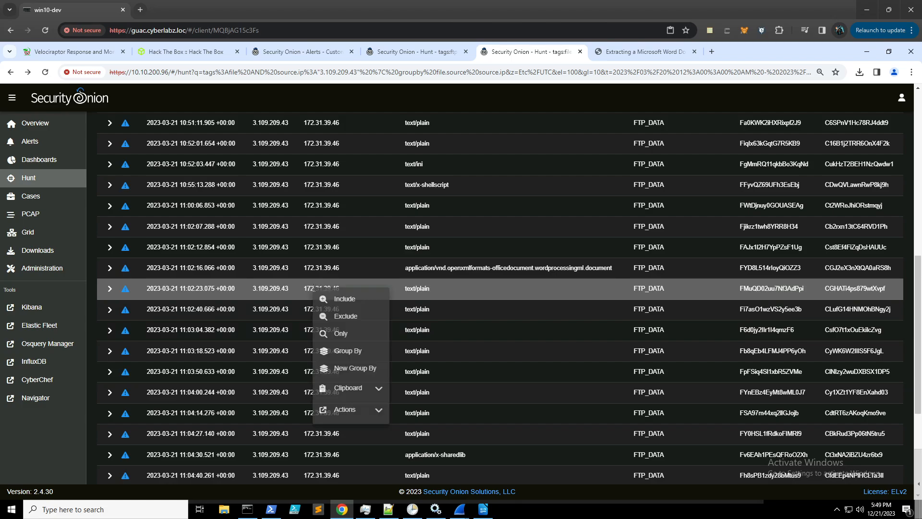
click(354, 409)
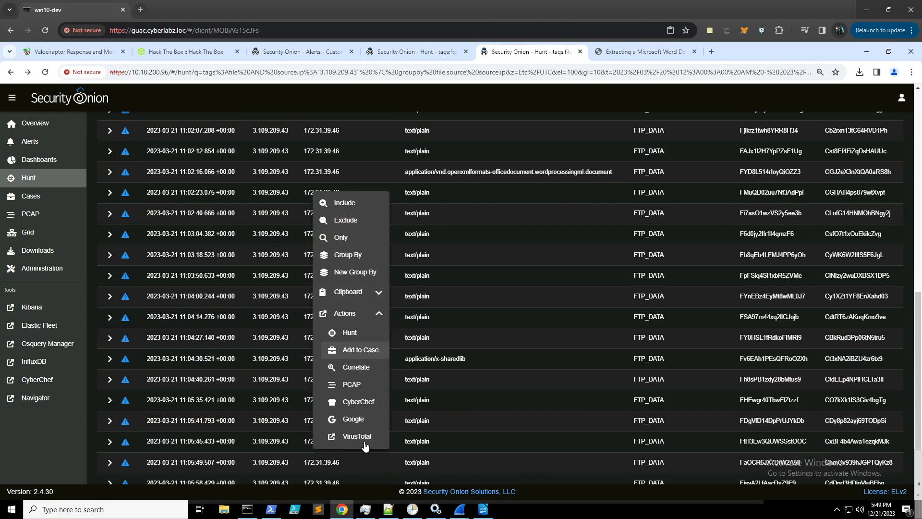
click(360, 384)
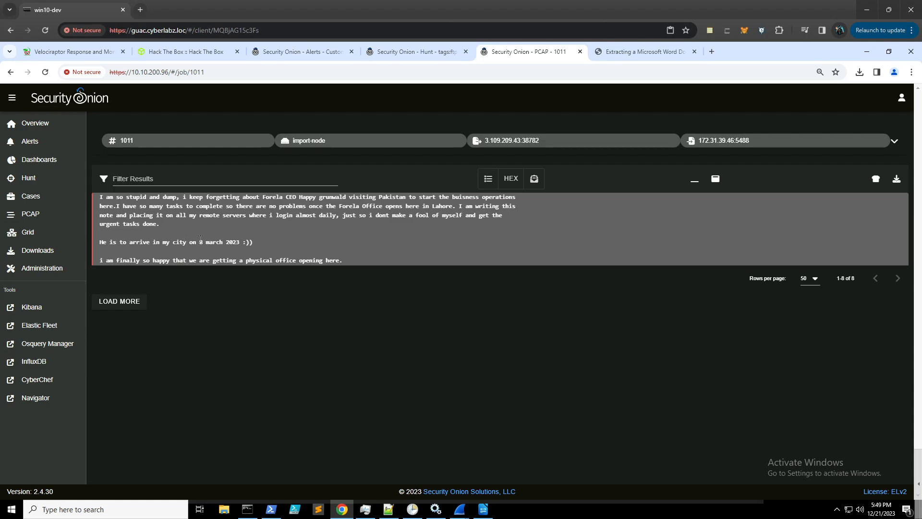
click(196, 52)
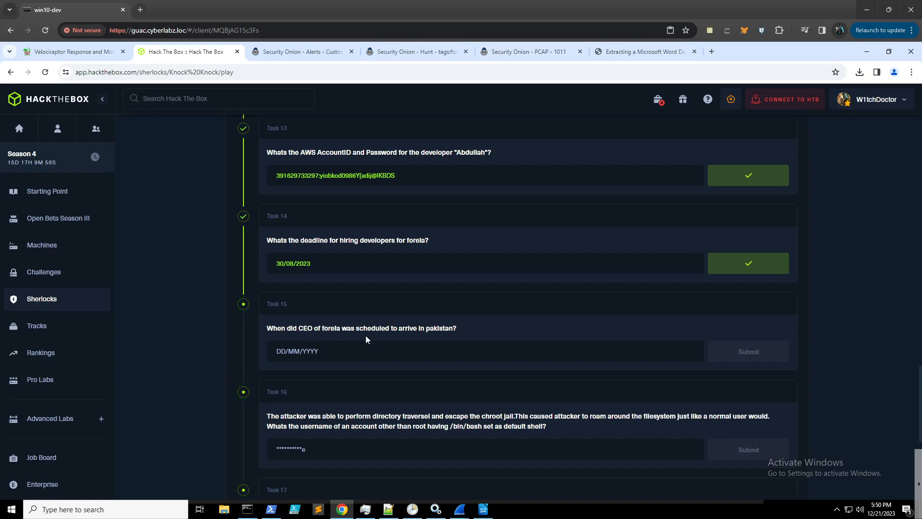
- Submit 08/03/2023 as the CEO's arrival date for Task 15
click(376, 351)
text(08/)
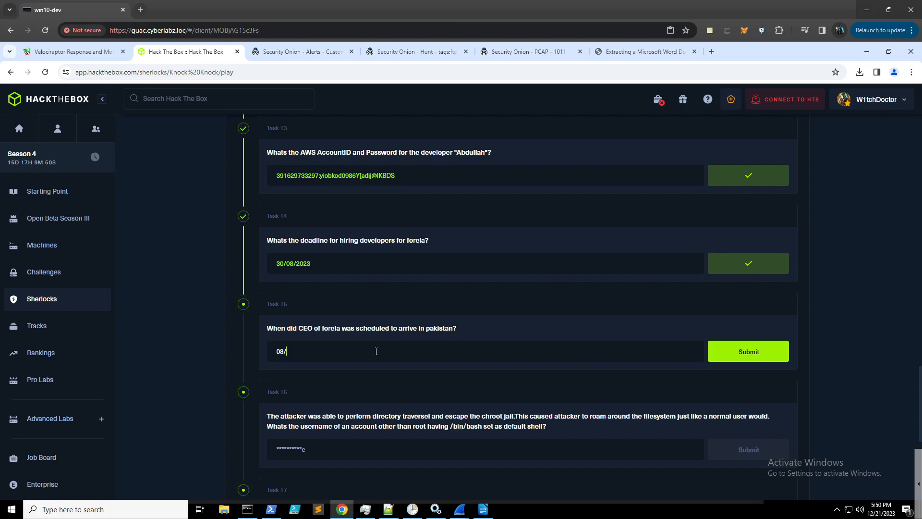
text(03/2023)
key(Return)
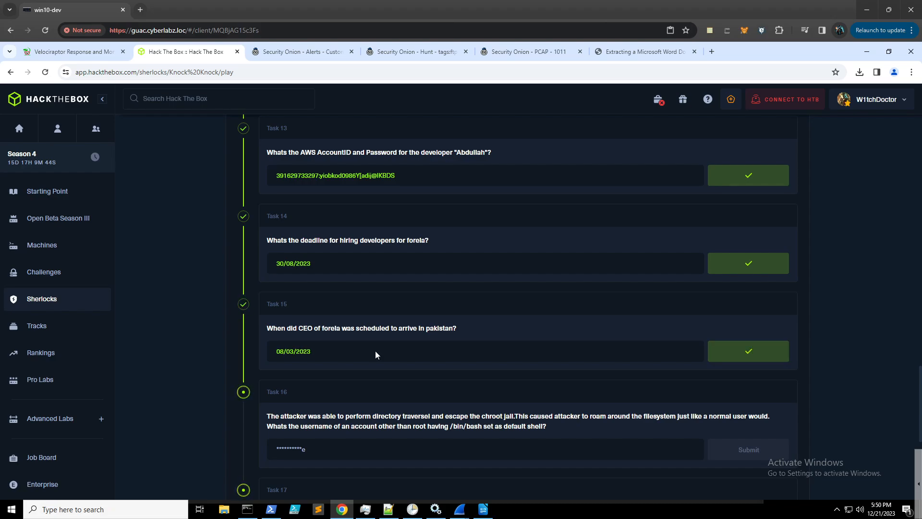
- Read Task 16 about the default shell, then switch to the Security Onion alerts
scroll(387, 289, down, 2)
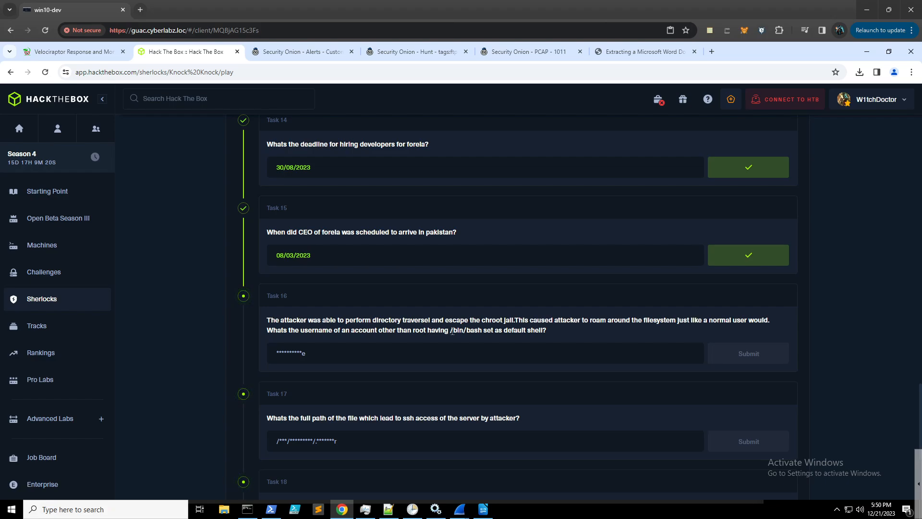
drag(548, 331, 451, 332)
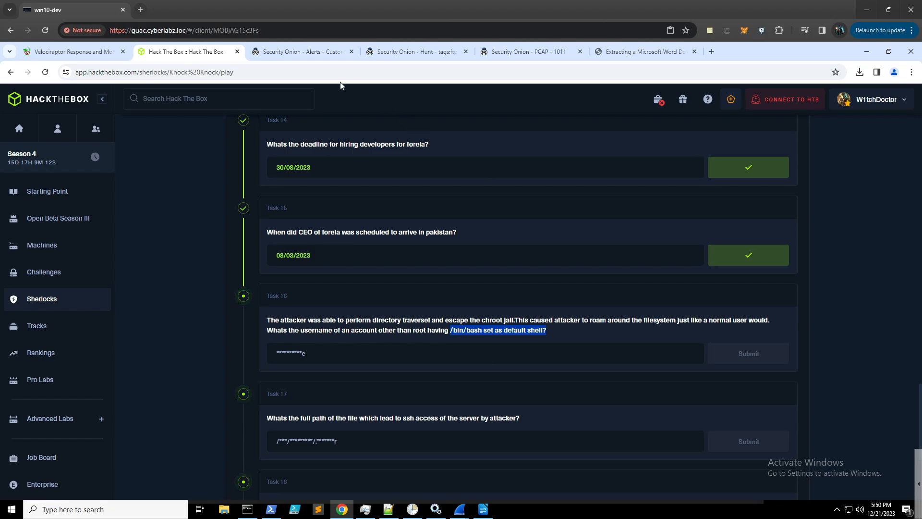
click(306, 53)
- Return to the grouped alerts and sort them by count, rarest first
scroll(43, 116, down, 5)
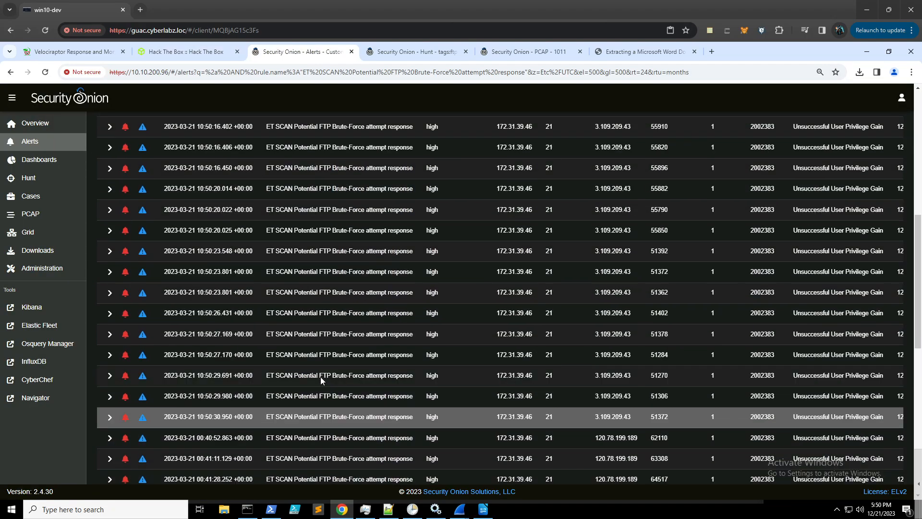
click(11, 72)
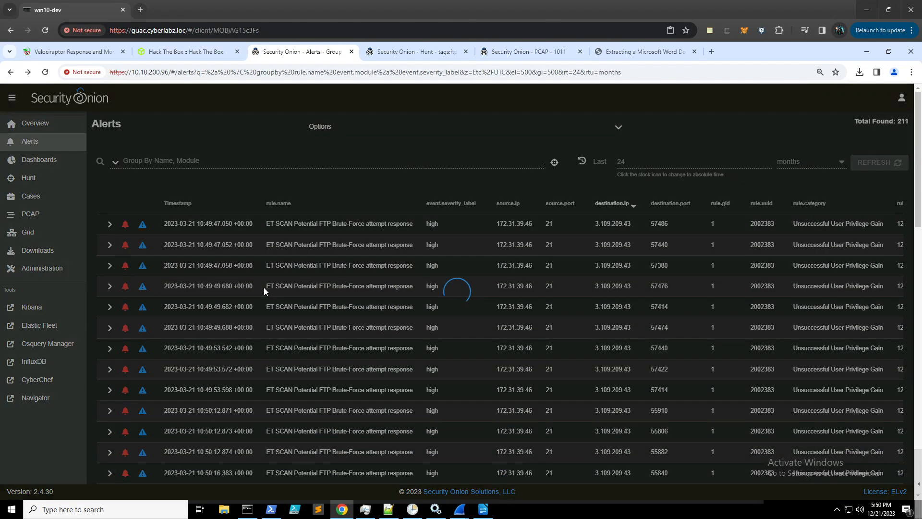
scroll(287, 295, down, 10)
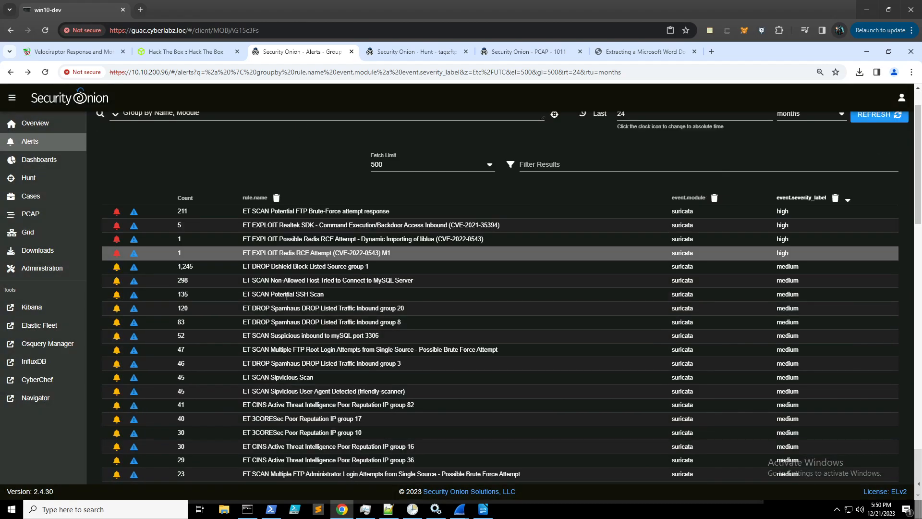
scroll(290, 291, up, 10)
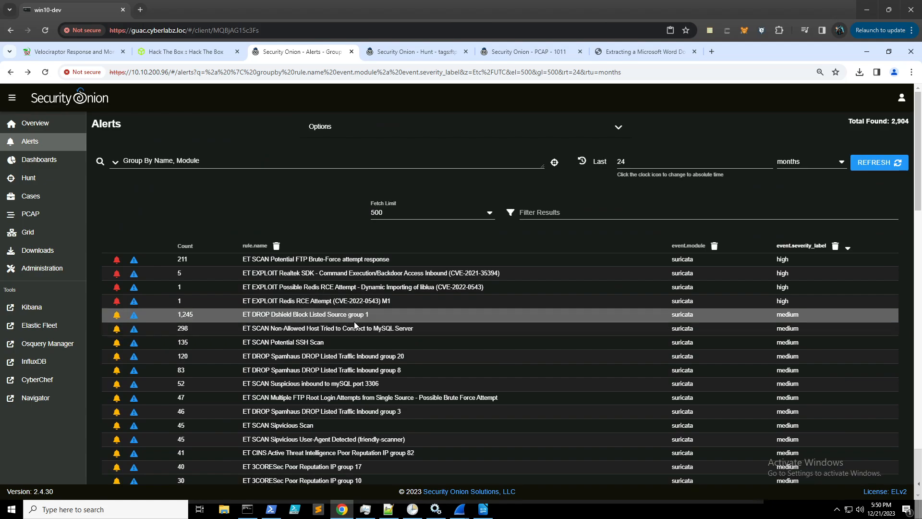
click(188, 246)
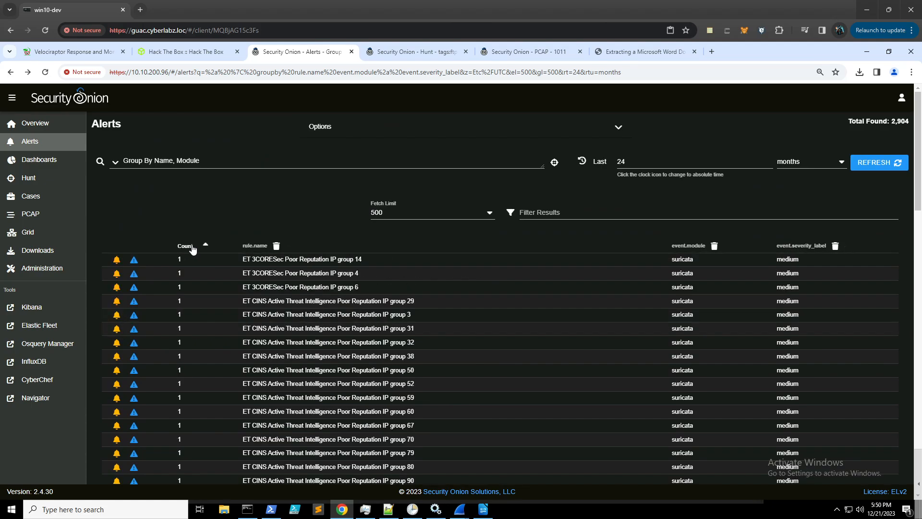
scroll(244, 296, down, 10)
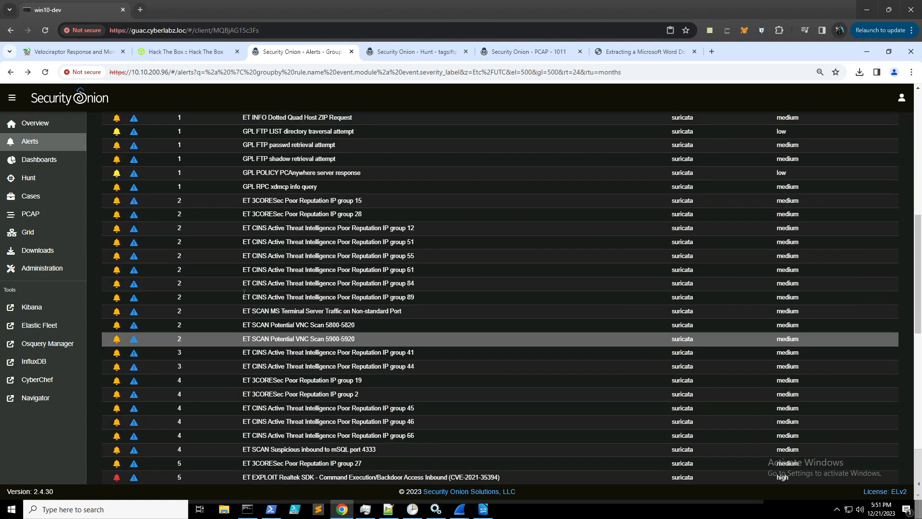
scroll(244, 295, up, 3)
scroll(245, 294, up, 3)
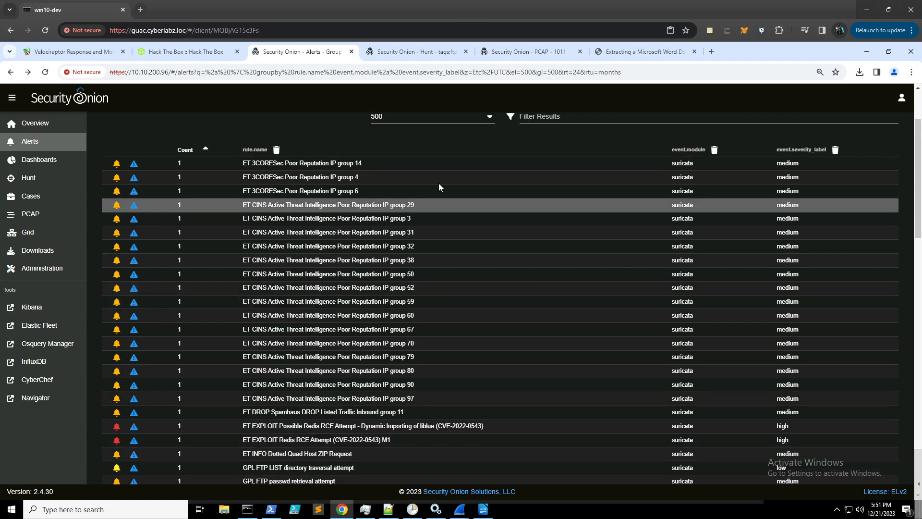
scroll(456, 179, up, 1)
- Filter alerts by 'passw' and drill into the GPL FTP passwd retrieval attempt alert
click(547, 163)
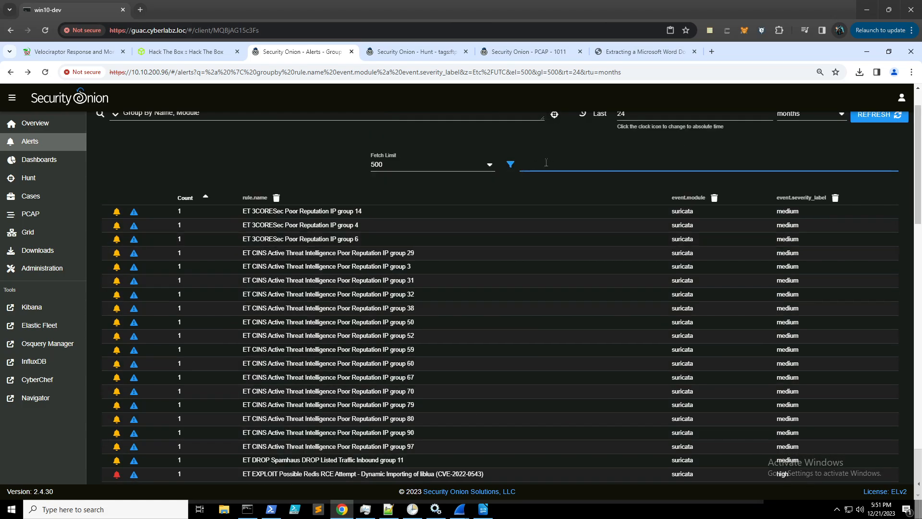
text(etc)
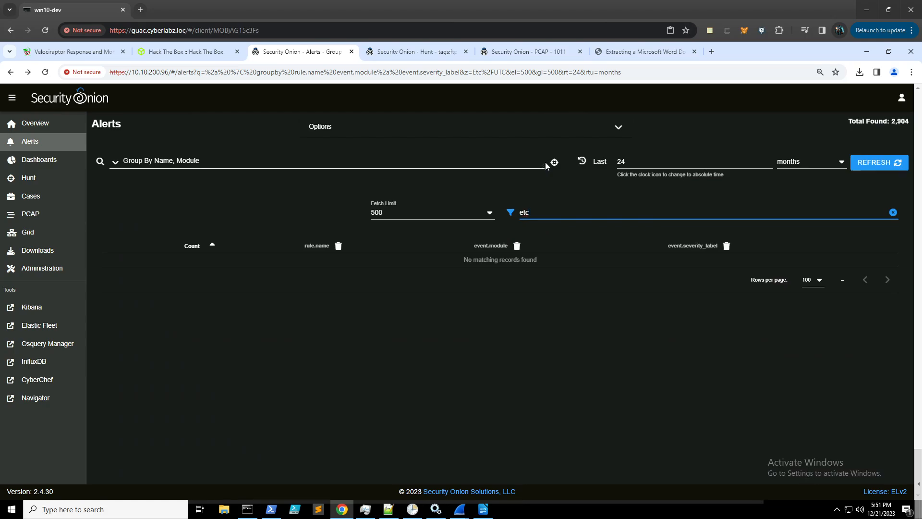
key(BackSpace)
key(BackSpace)
key(BackSpace)
text(passw)
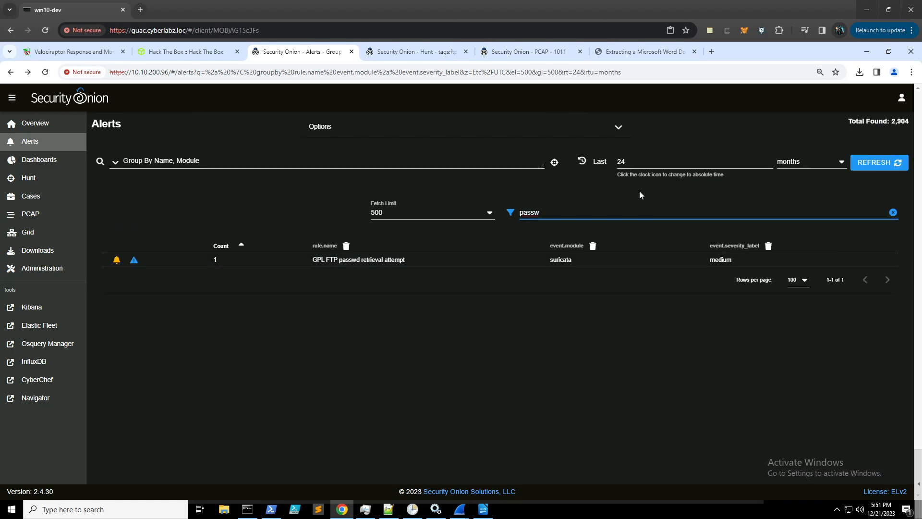
click(388, 260)
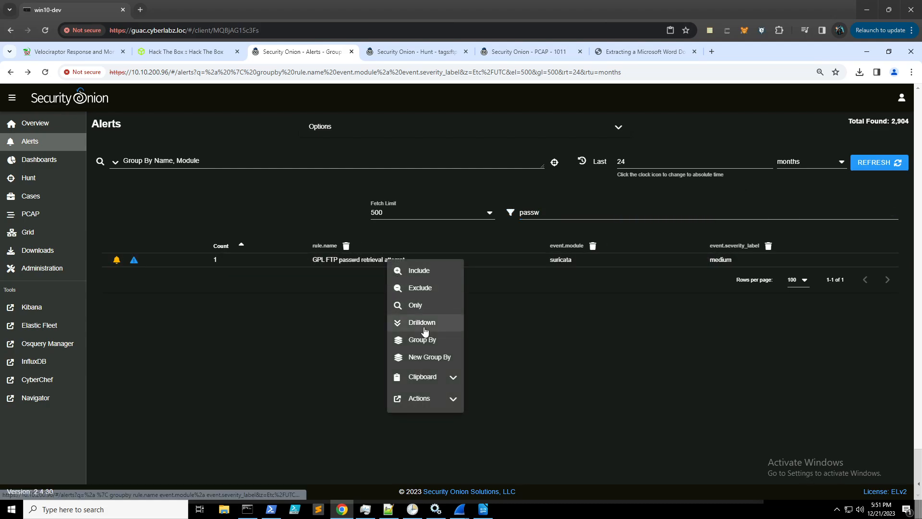
click(422, 325)
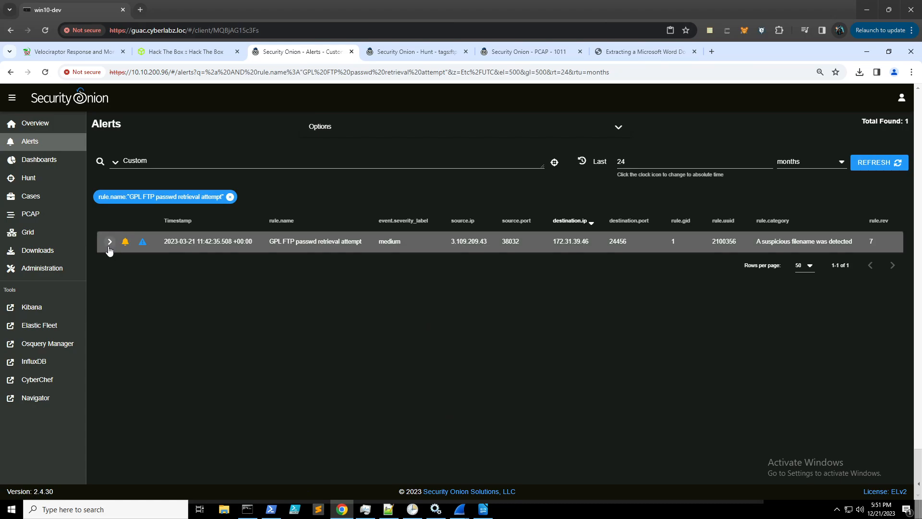
click(109, 246)
- Scroll through the decoded FTP session retrieving .archived.sql, reminder.txt, /etc/passwd and /etc/shadow
scroll(313, 348, down, 6)
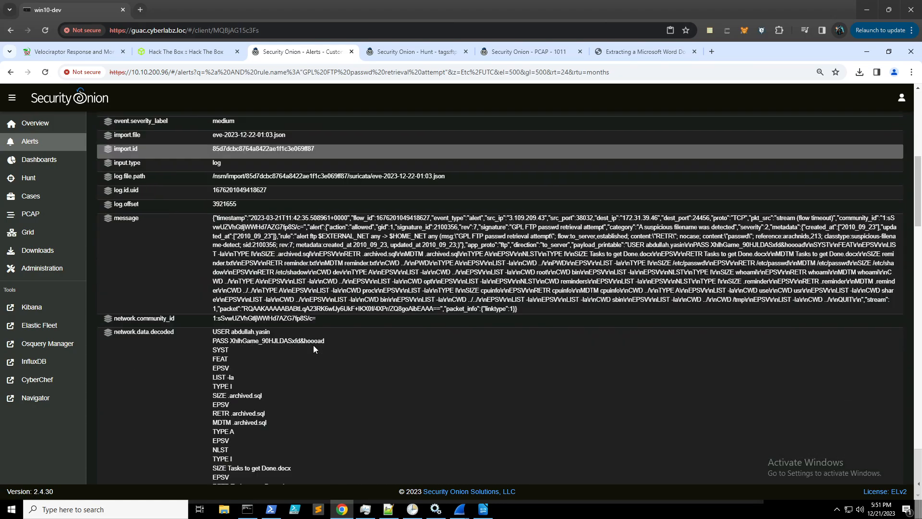
scroll(313, 344, down, 5)
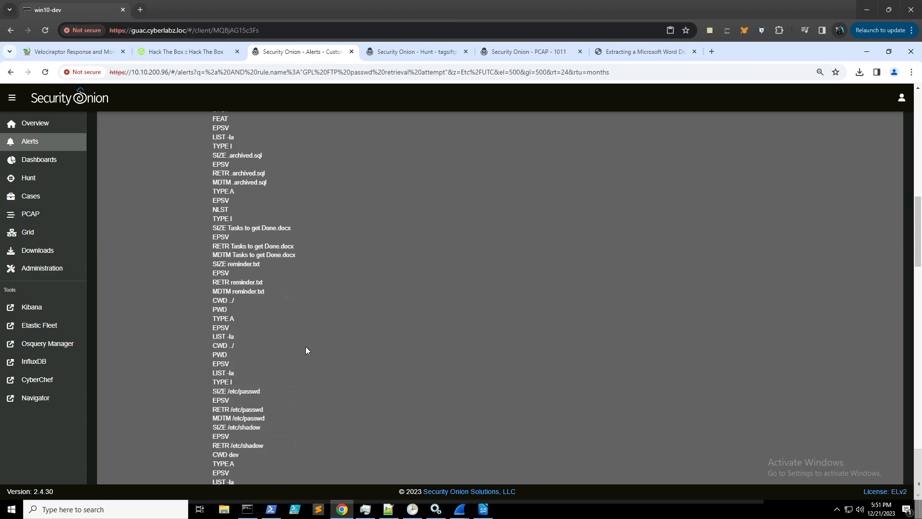
scroll(306, 347, down, 5)
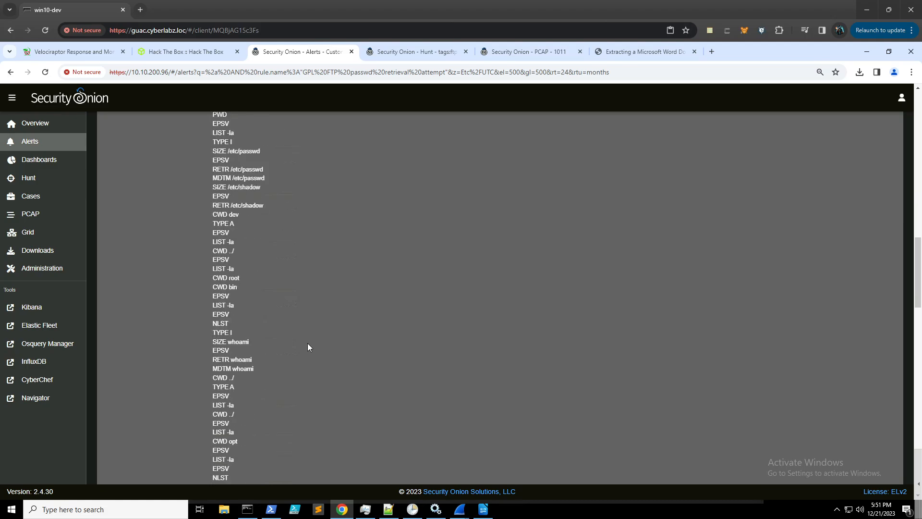
scroll(308, 343, down, 8)
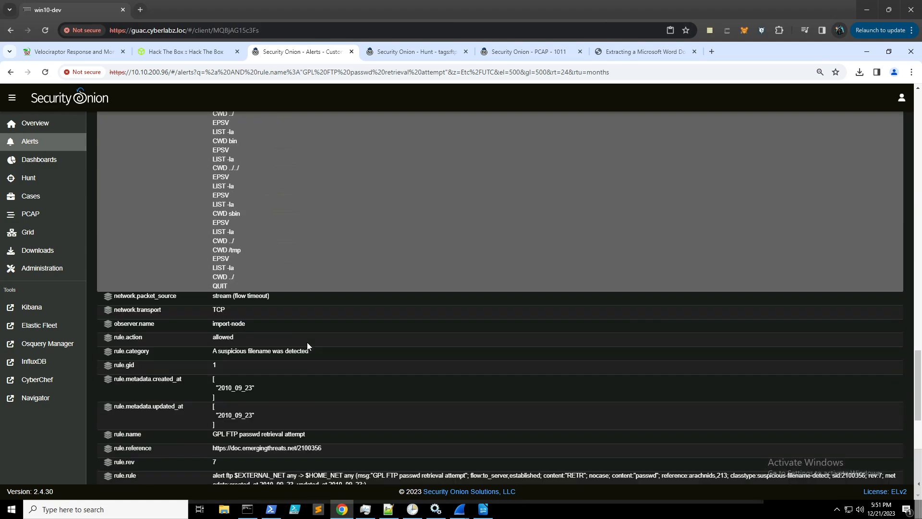
scroll(307, 342, down, 4)
scroll(307, 342, up, 10)
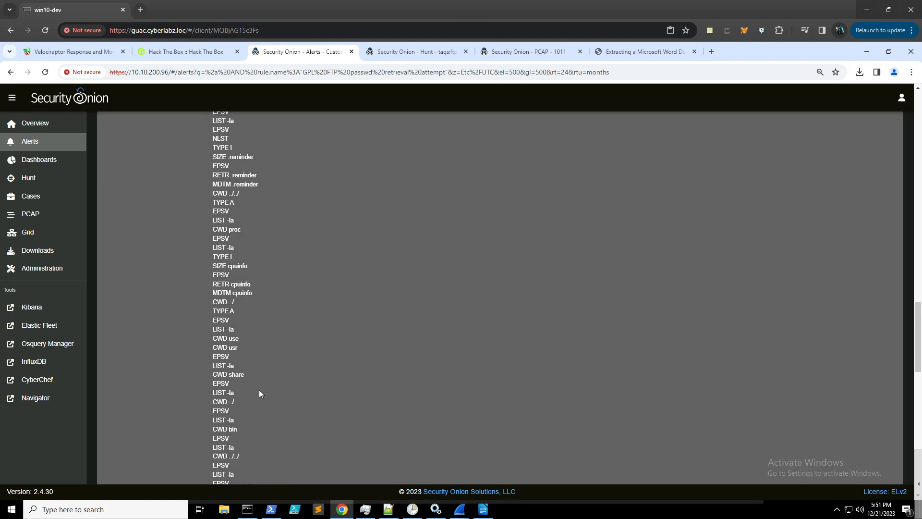
scroll(269, 381, down, 2)
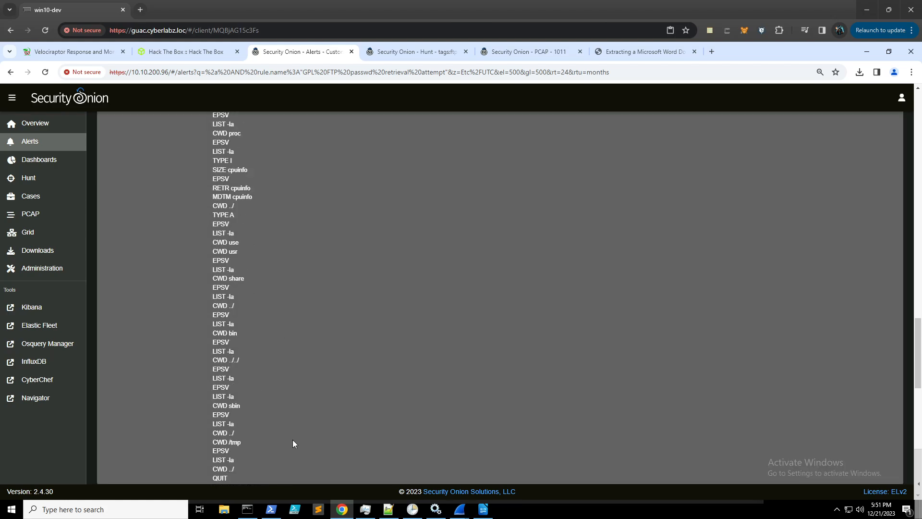
scroll(267, 247, down, 2)
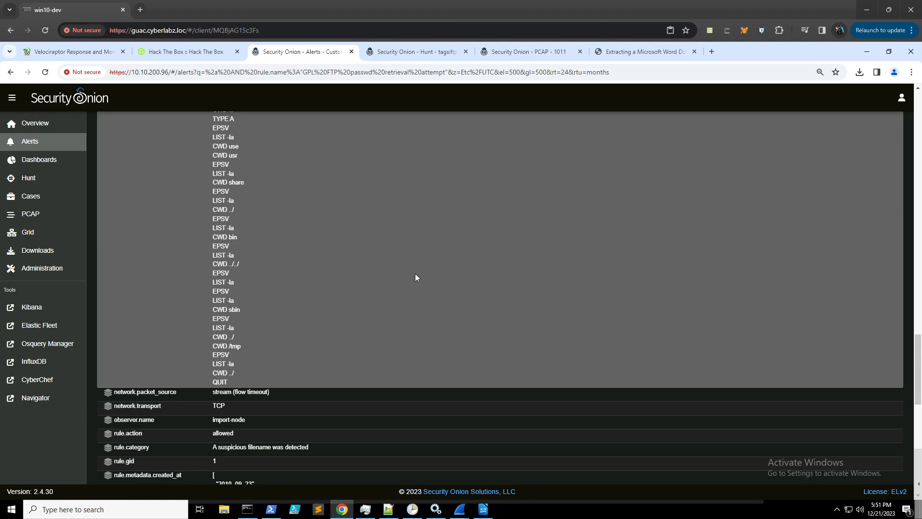
scroll(415, 274, up, 6)
scroll(416, 282, up, 3)
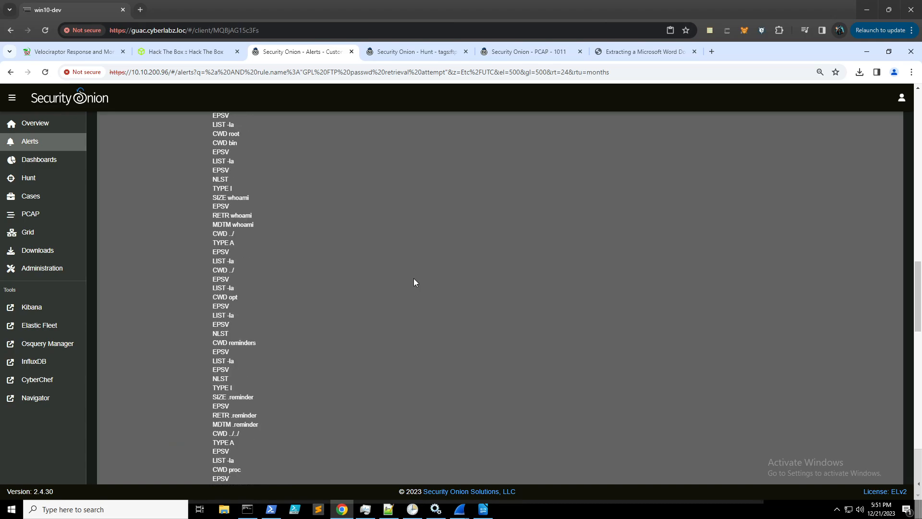
scroll(414, 283, down, 4)
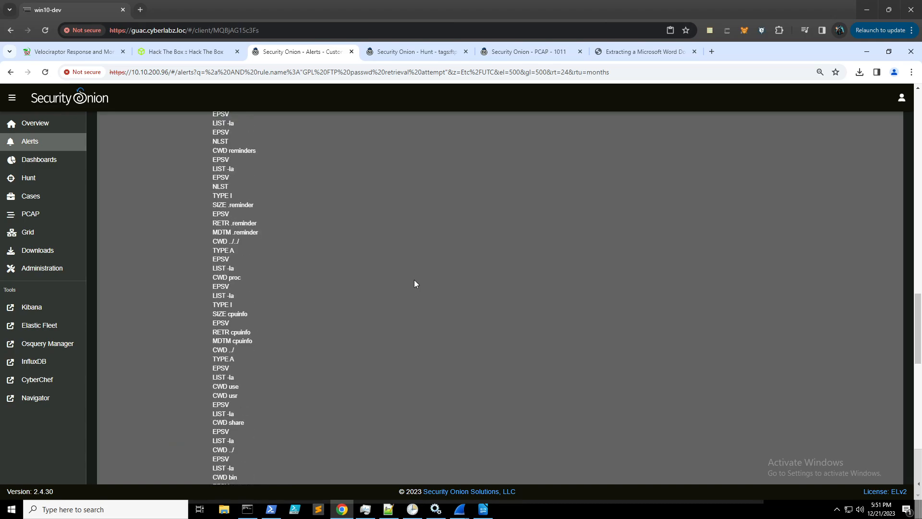
scroll(414, 283, up, 3)
scroll(414, 283, up, 5)
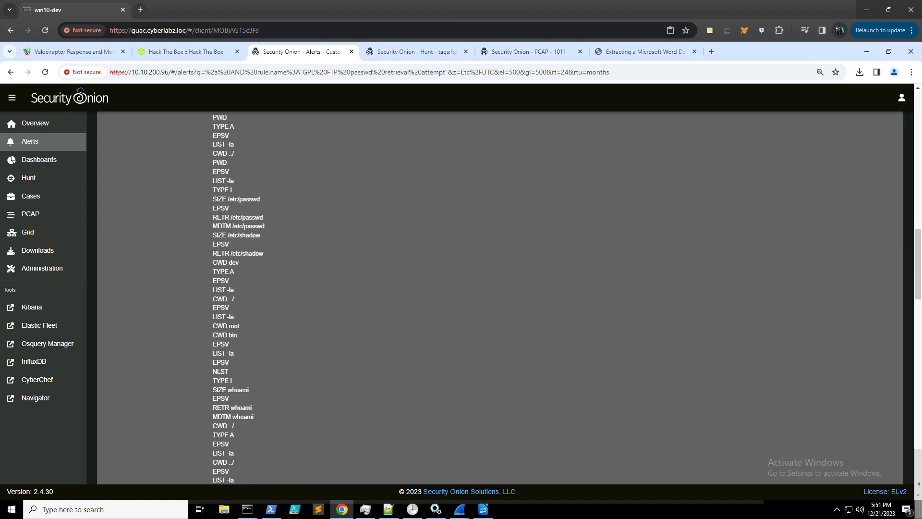
scroll(264, 244, up, 6)
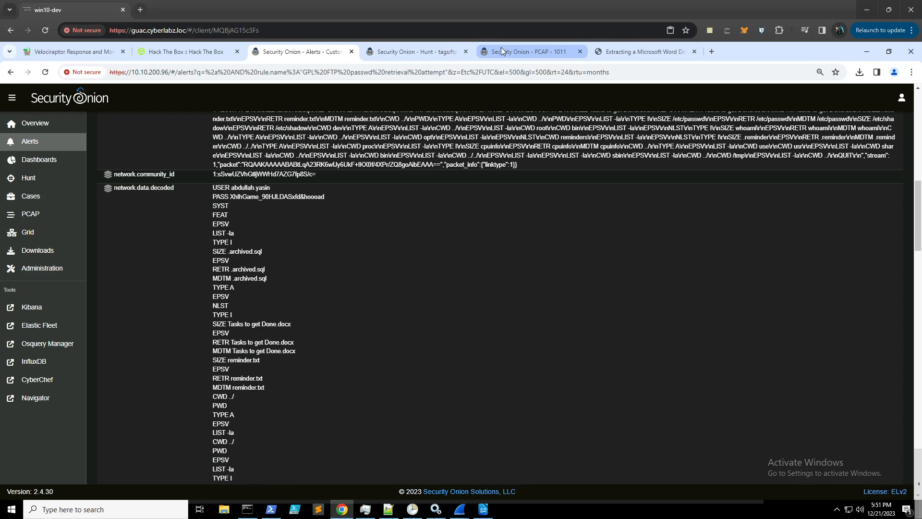
- Open the packet transcript of the /etc/passwd transfer from the 3.109.209.43 file hunt
click(529, 51)
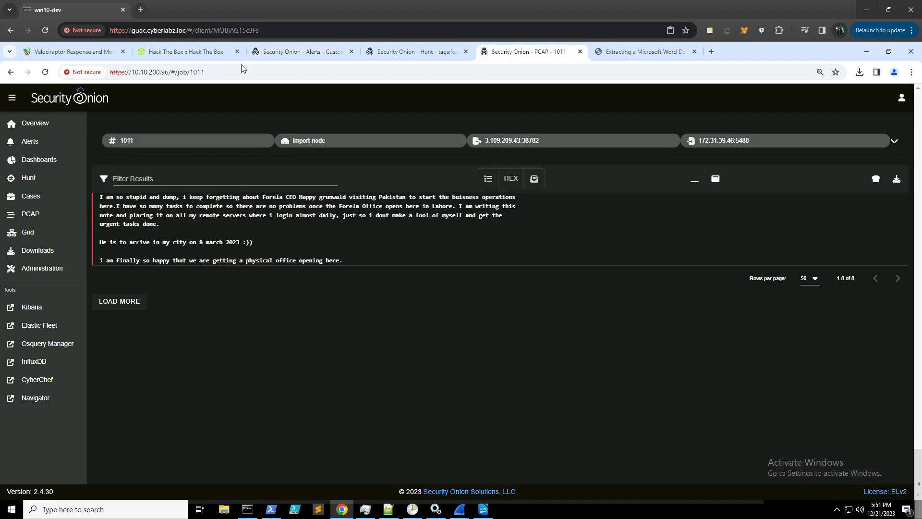
click(394, 53)
scroll(366, 370, down, 2)
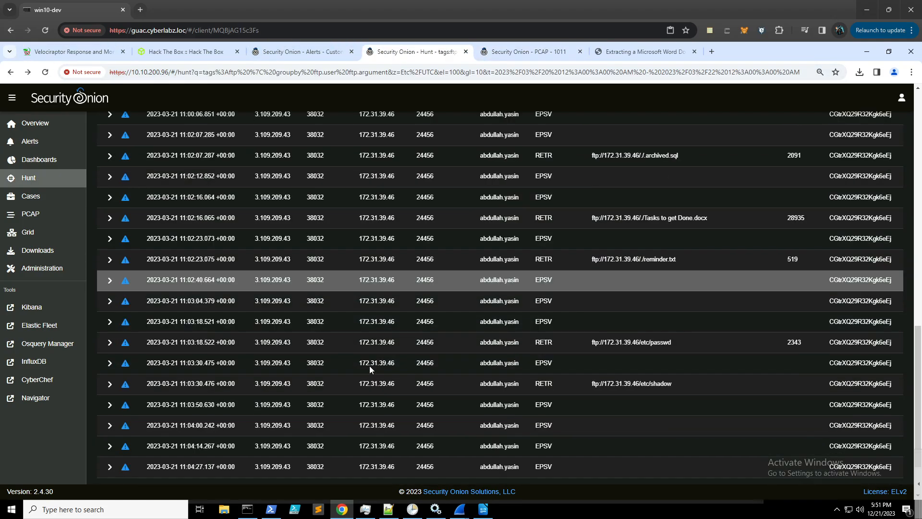
click(609, 343)
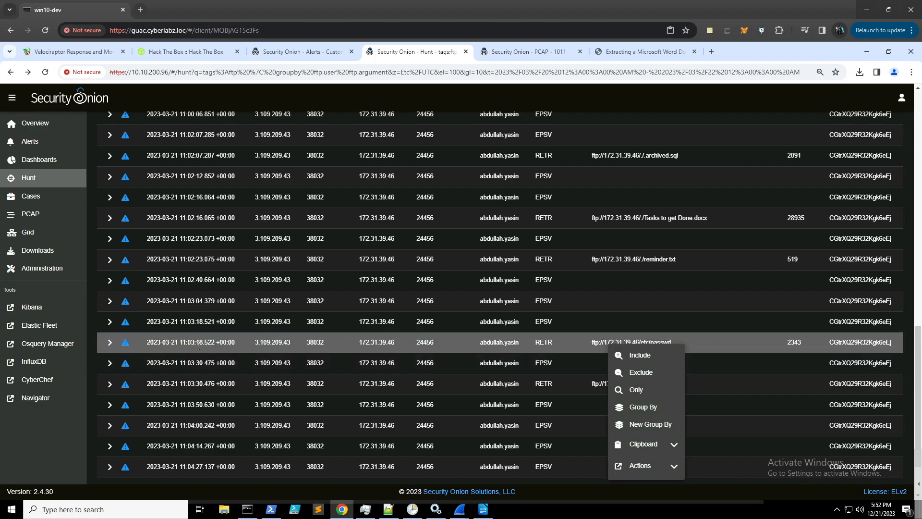
click(524, 51)
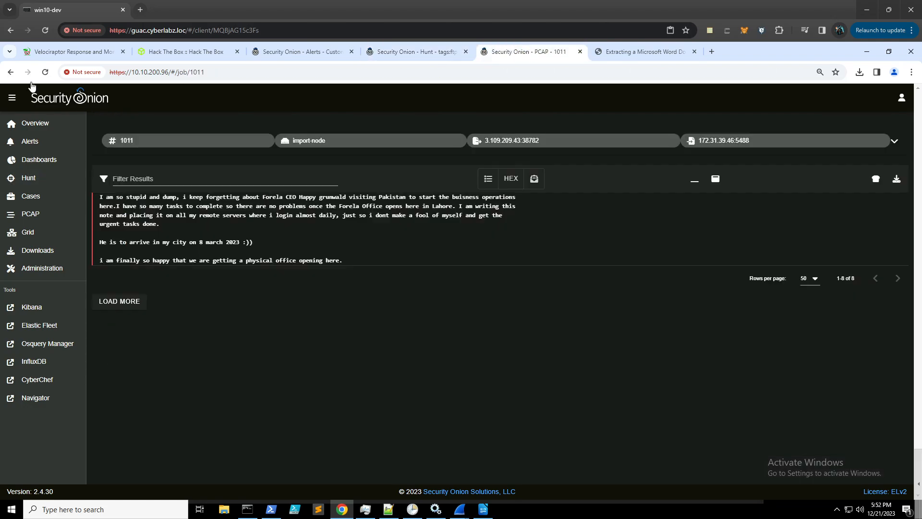
click(10, 72)
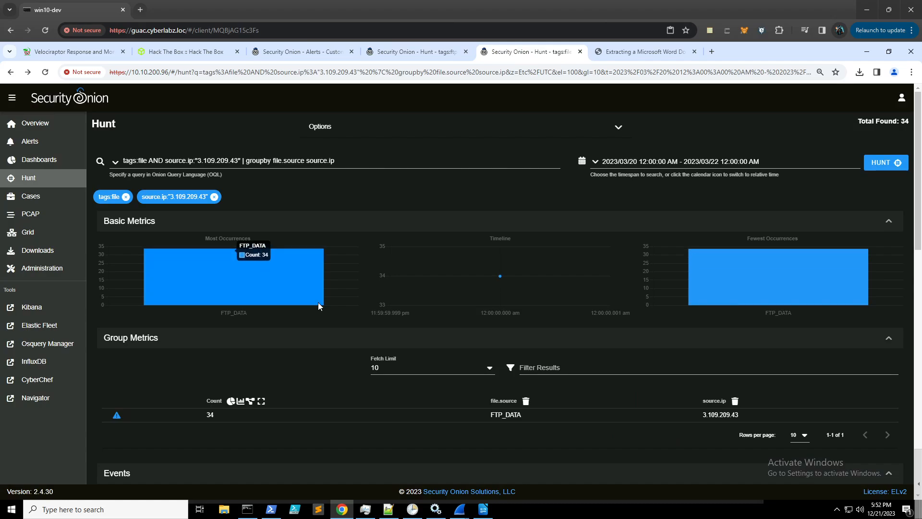
scroll(318, 302, down, 15)
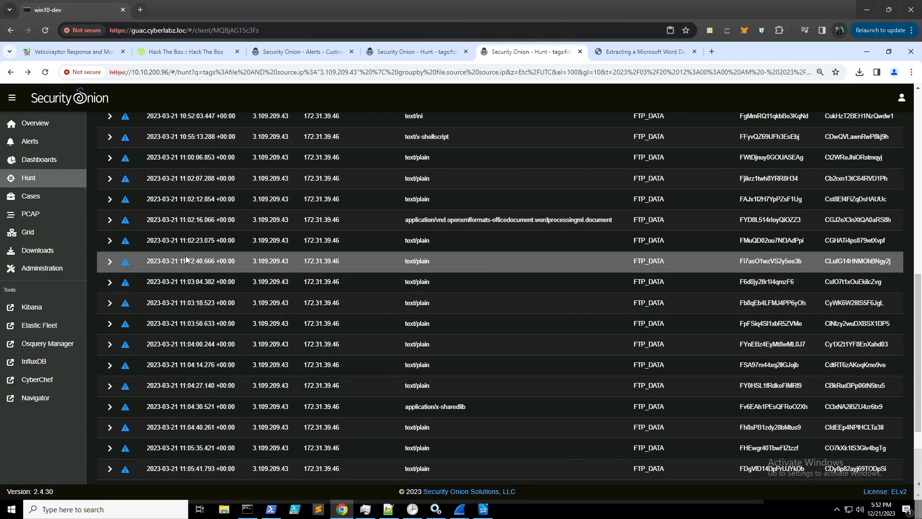
click(321, 303)
click(351, 424)
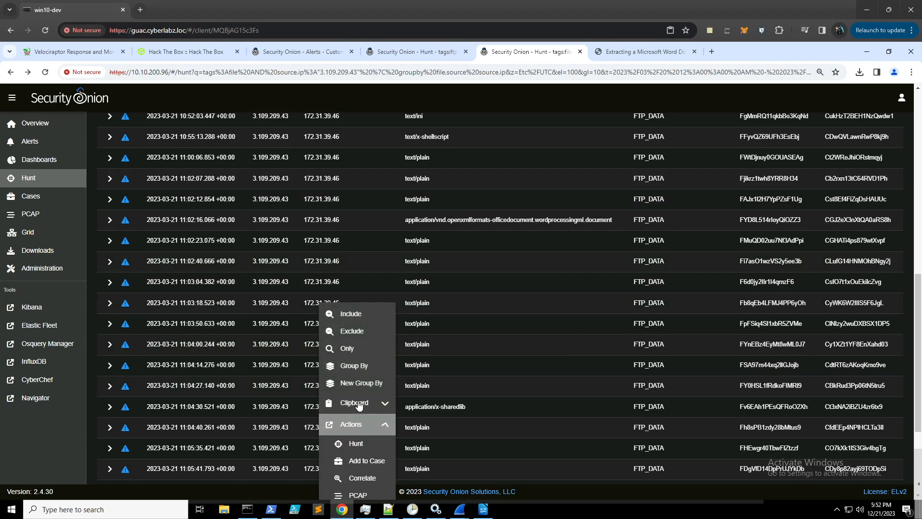
scroll(352, 398, down, 3)
click(364, 351)
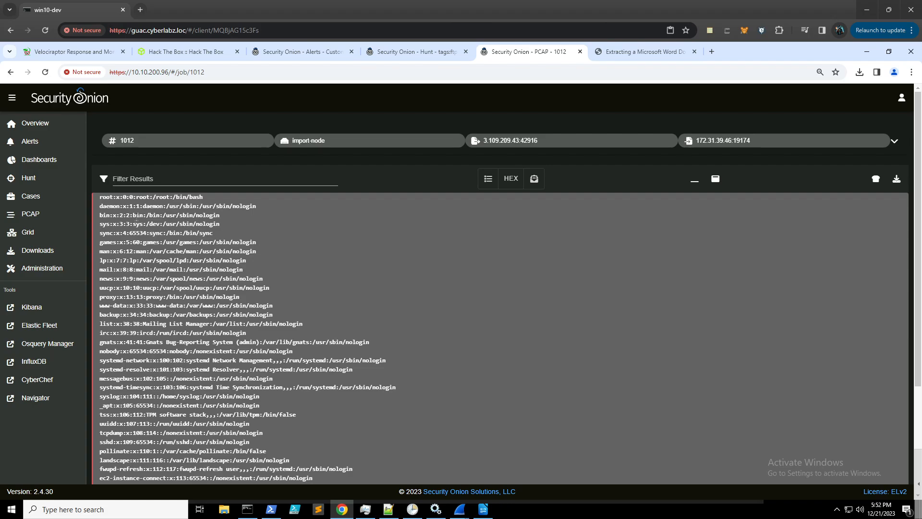
- Check the root account's /bin/bash shell in the passwd transcript
scroll(207, 224, down, 2)
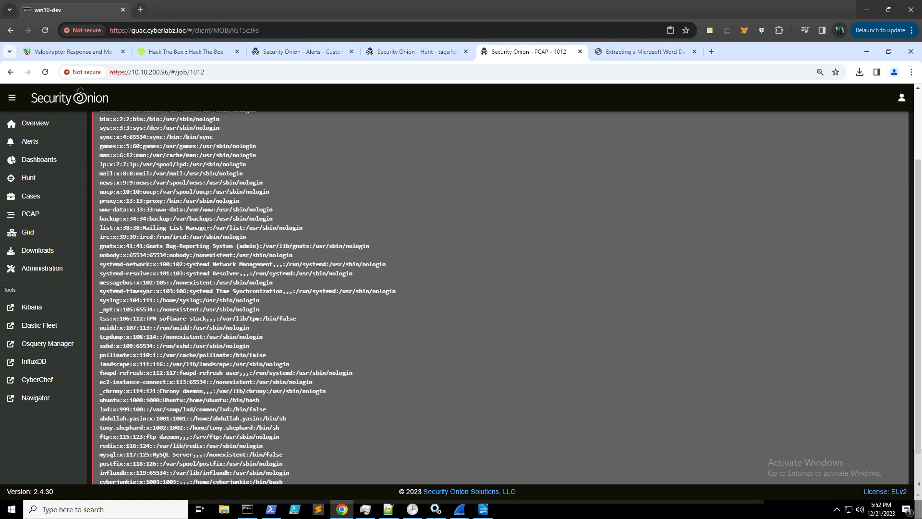
scroll(207, 228, down, 1)
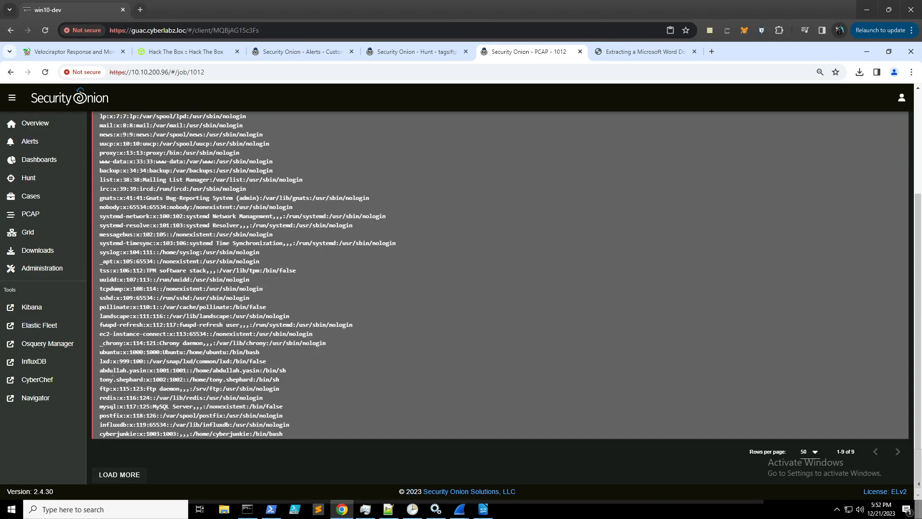
scroll(113, 207, up, 1)
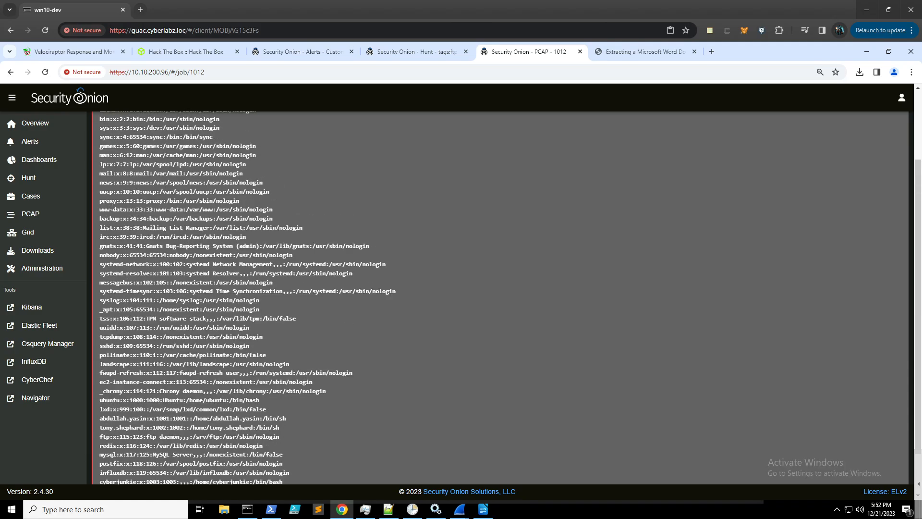
scroll(112, 208, up, 1)
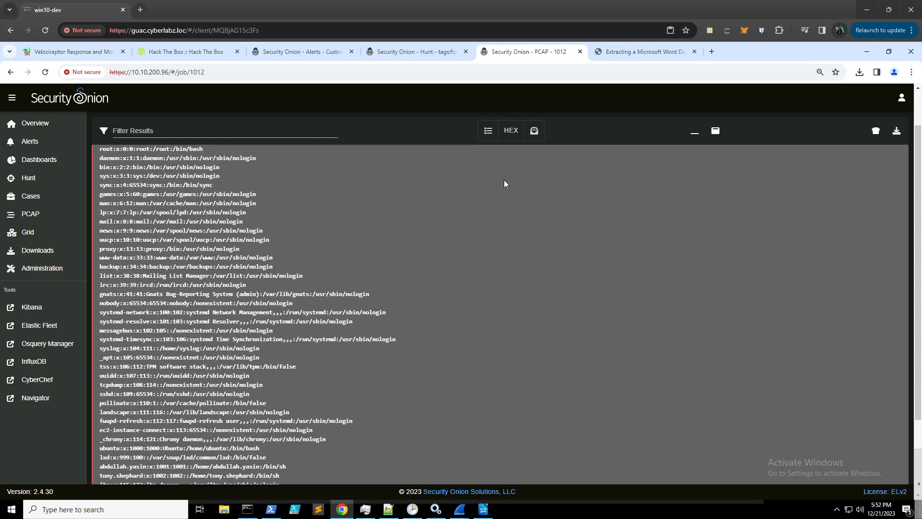
scroll(503, 183, up, 1)
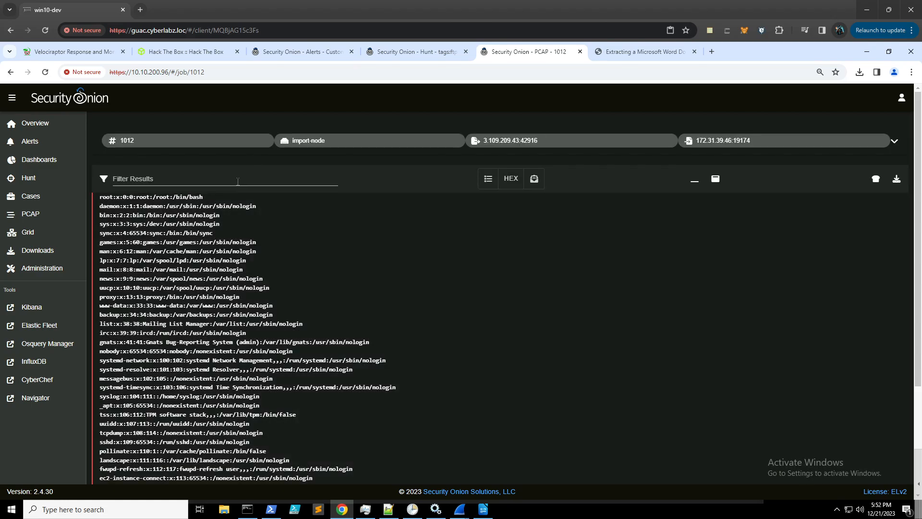
click(237, 179)
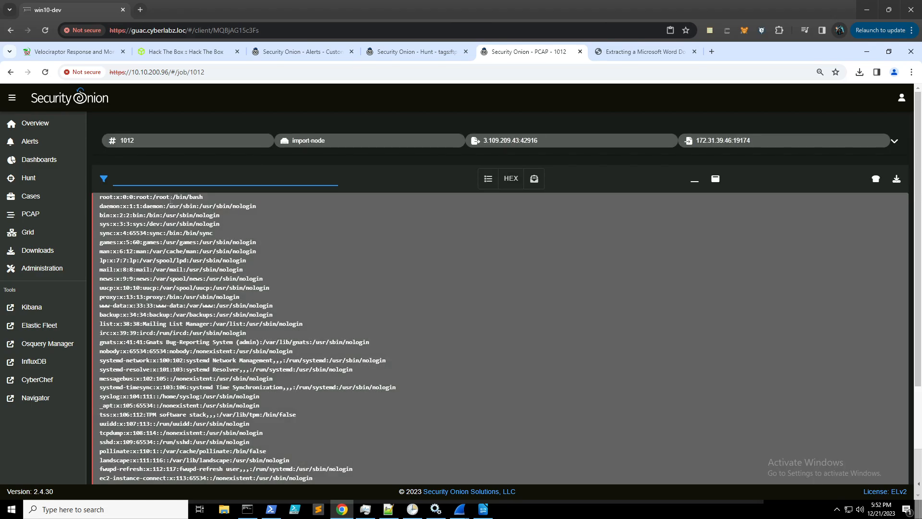
drag(209, 198, 172, 196)
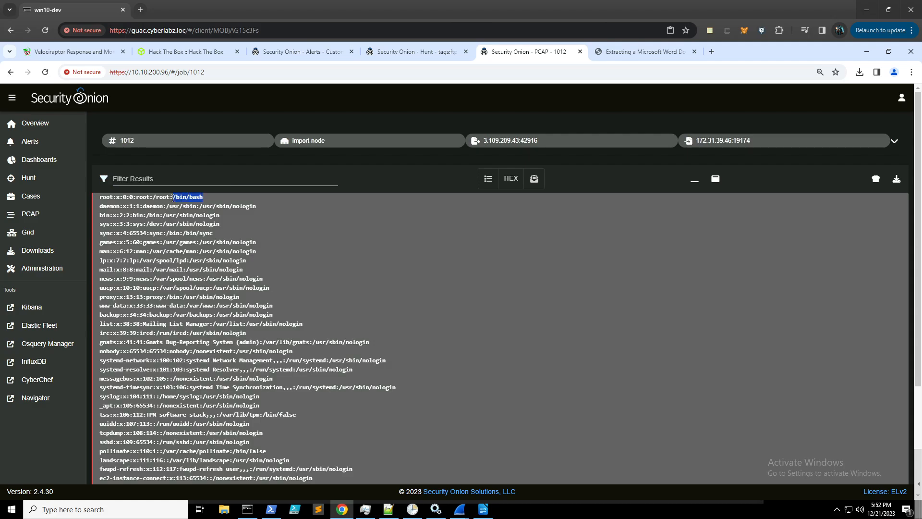
click(172, 198)
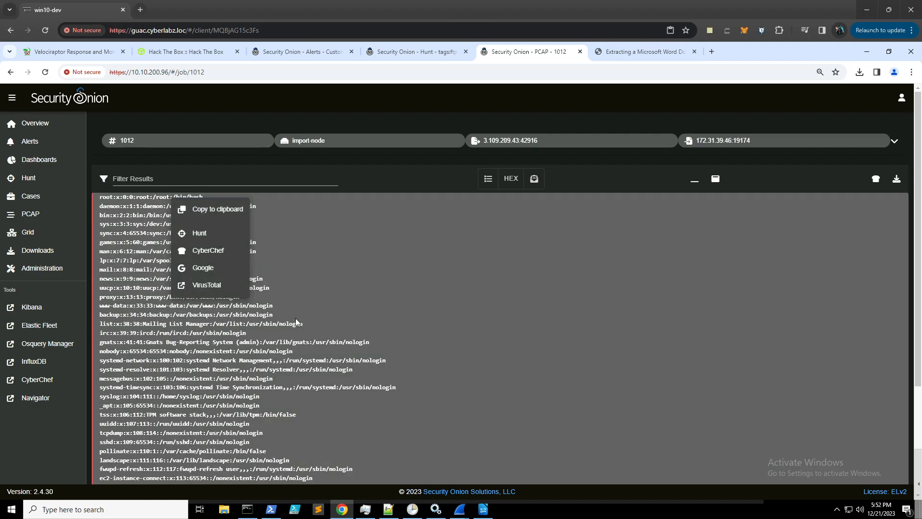
click(298, 317)
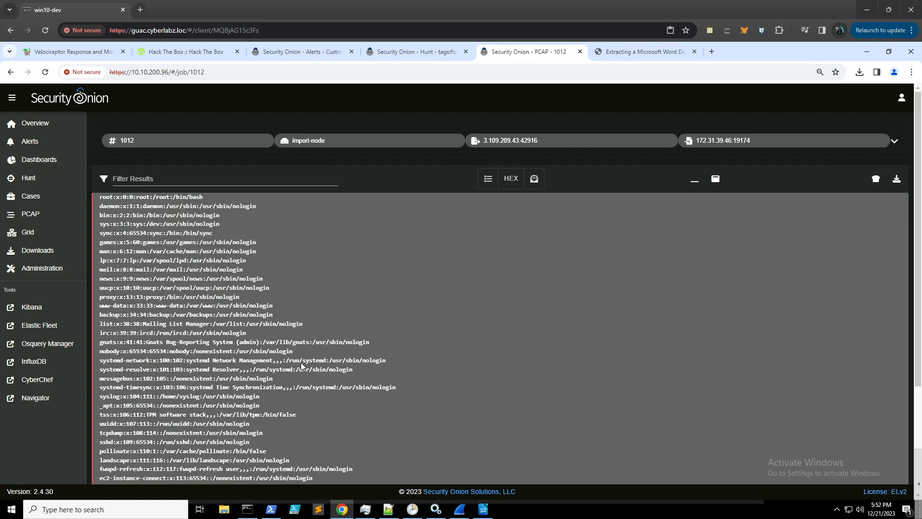
- Compare the other accounts' shells to identify cyberjunkie as the non-root /bin/bash user
scroll(294, 363, down, 1)
scroll(269, 383, down, 1)
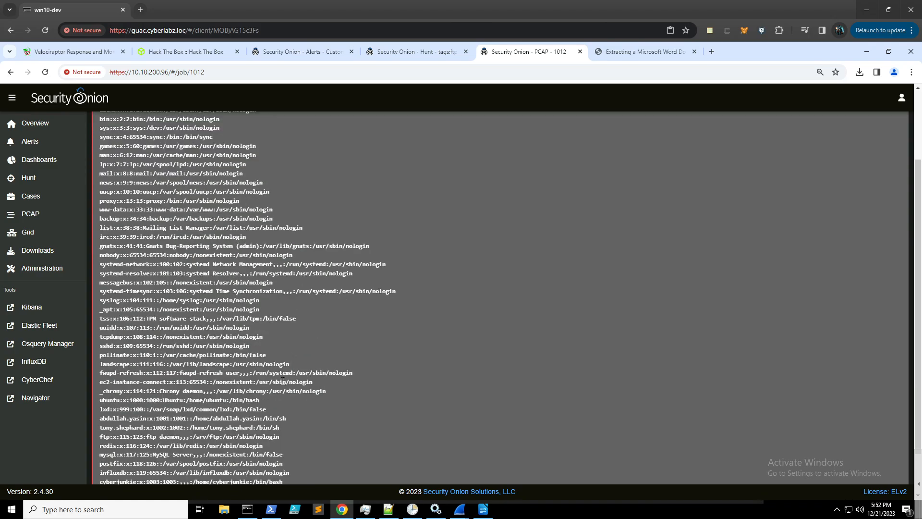
scroll(331, 373, down, 1)
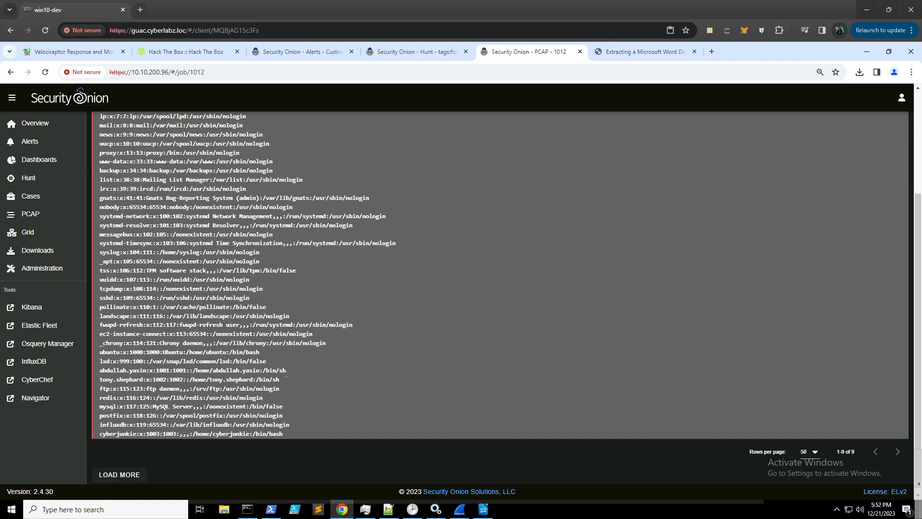
drag(286, 370, 262, 371)
click(272, 383)
click(216, 434)
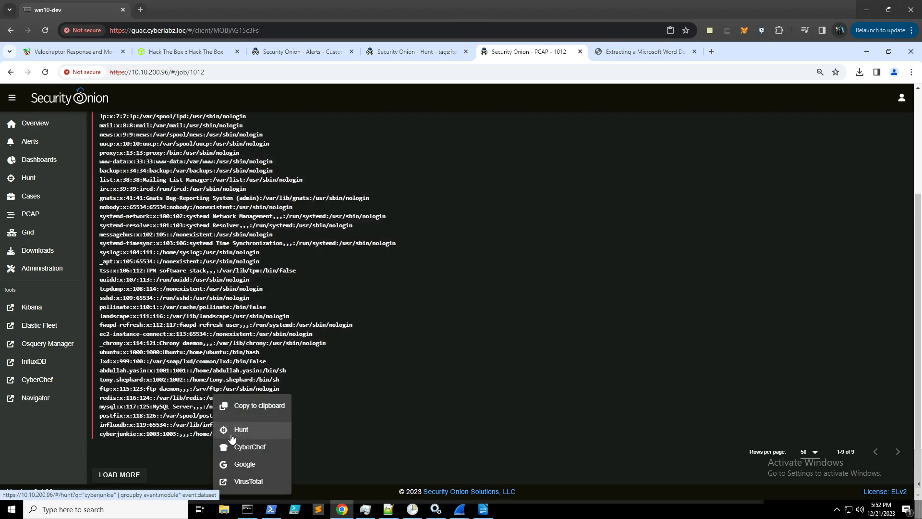
click(454, 417)
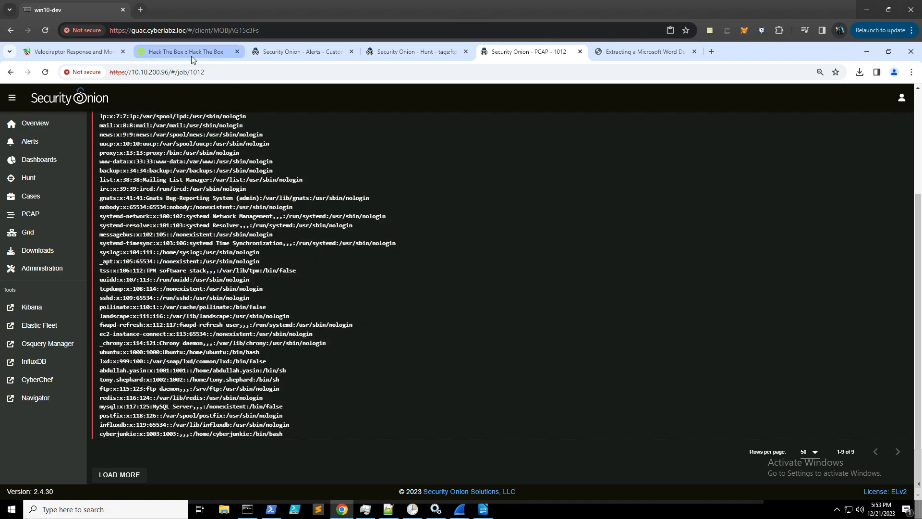
- Submit cyberjunkie as the Task 16 answer
click(191, 54)
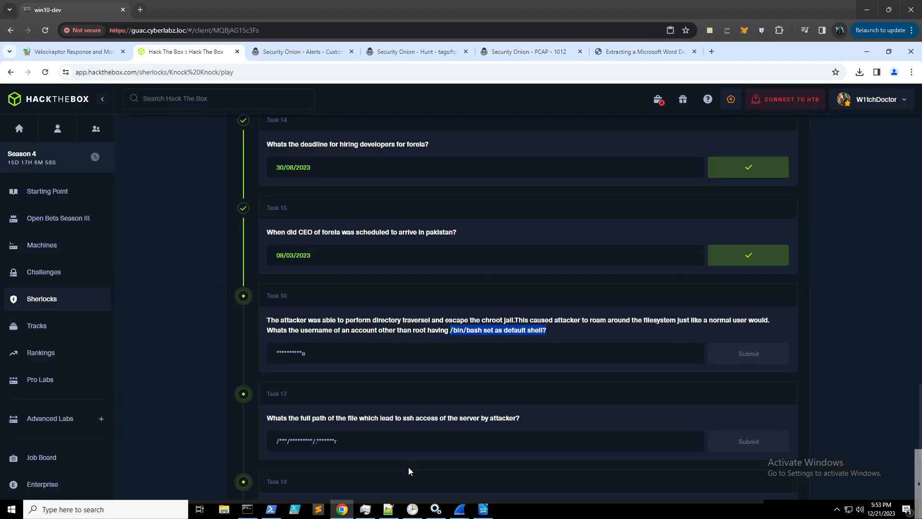
click(291, 353)
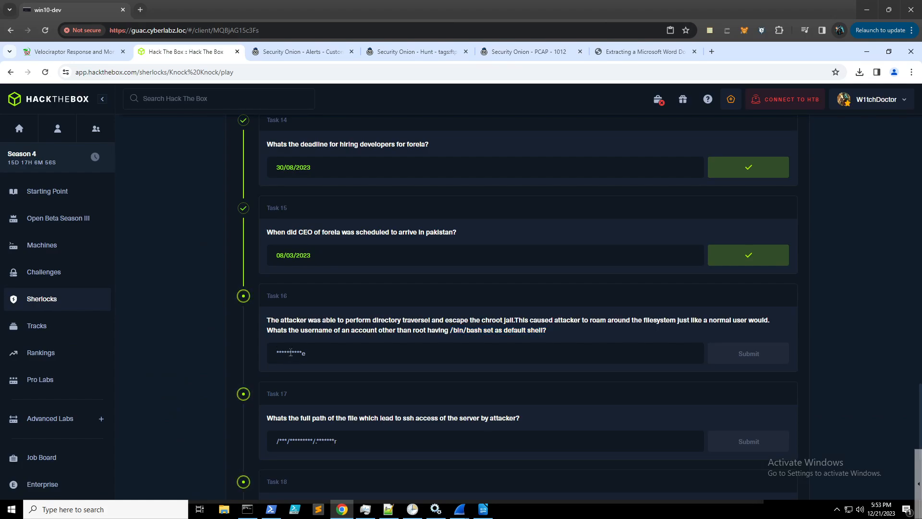
text(cyber)
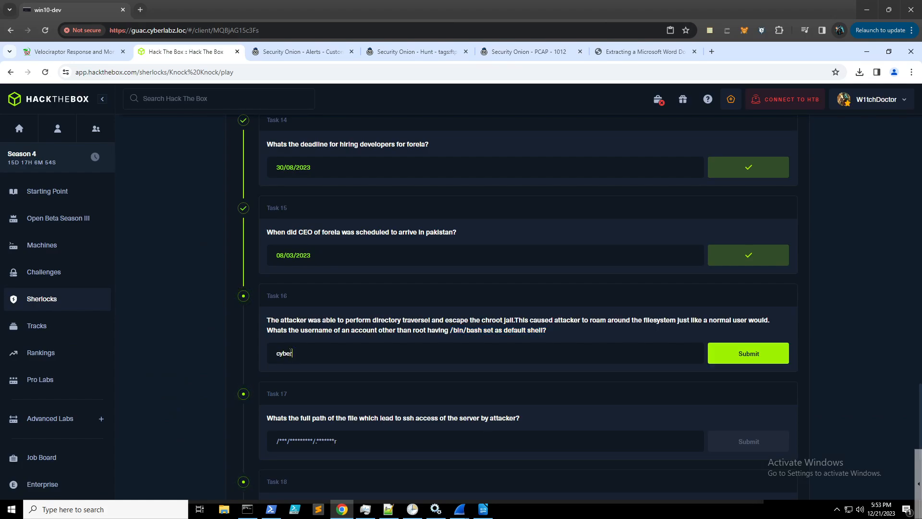
text(junkie)
key(Return)
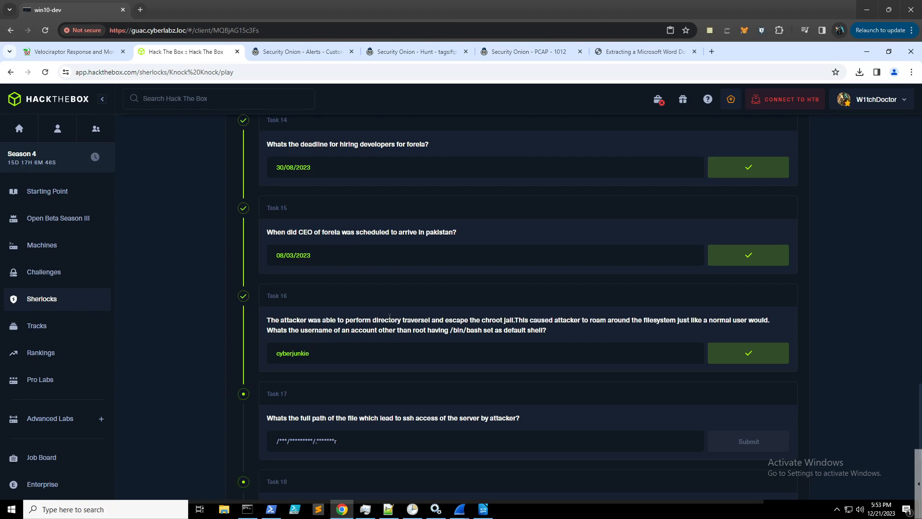
scroll(389, 316, down, 1)
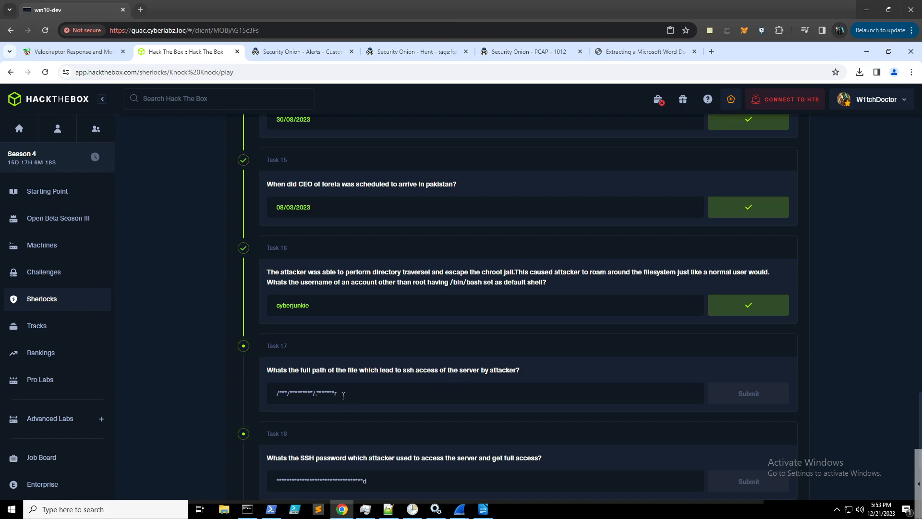
- Filter the FTP hunt to include only the ../opt/reminders/.reminder download
click(401, 50)
click(501, 289)
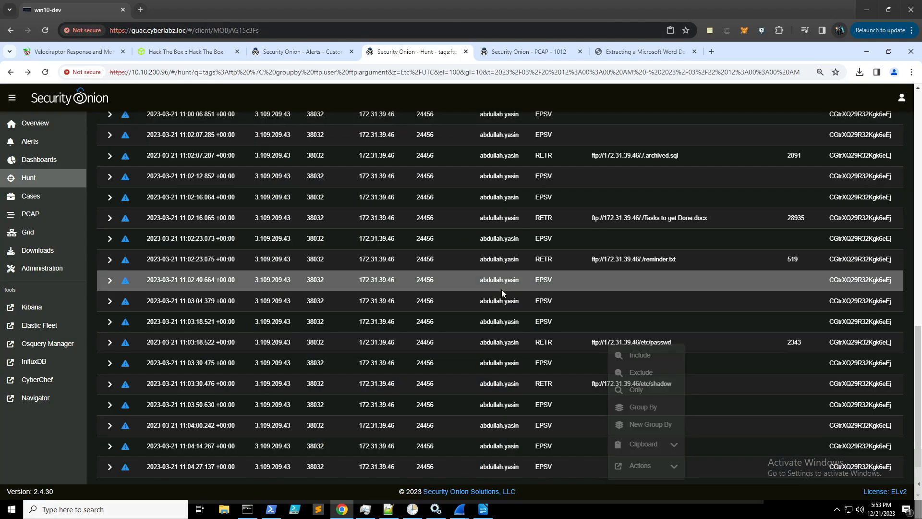
scroll(559, 193, down, 3)
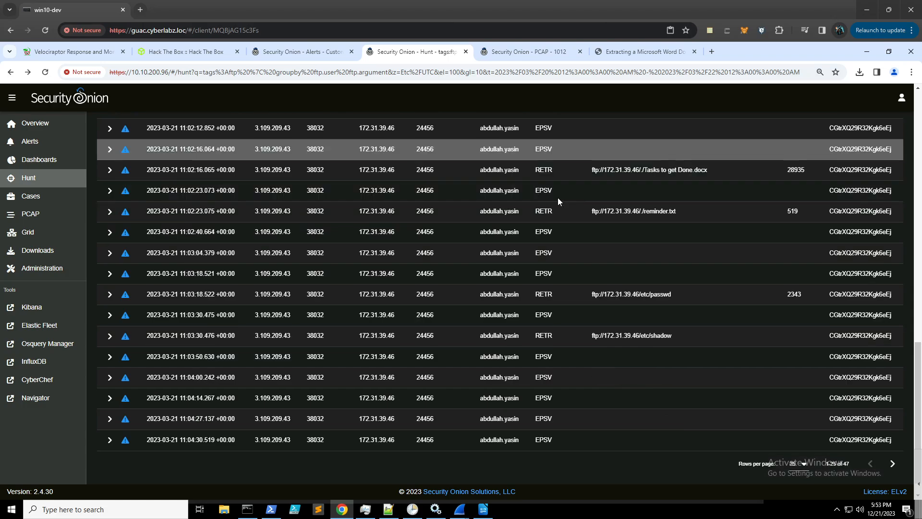
scroll(557, 197, up, 3)
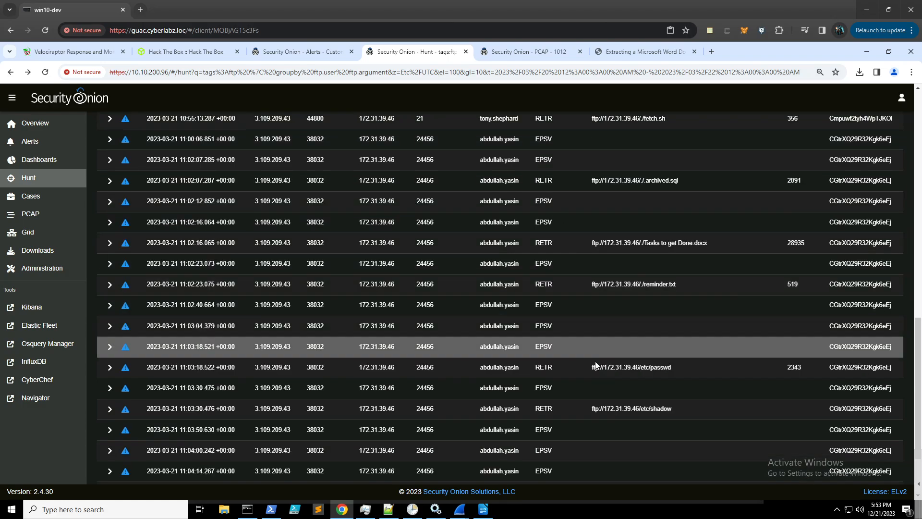
scroll(474, 289, up, 6)
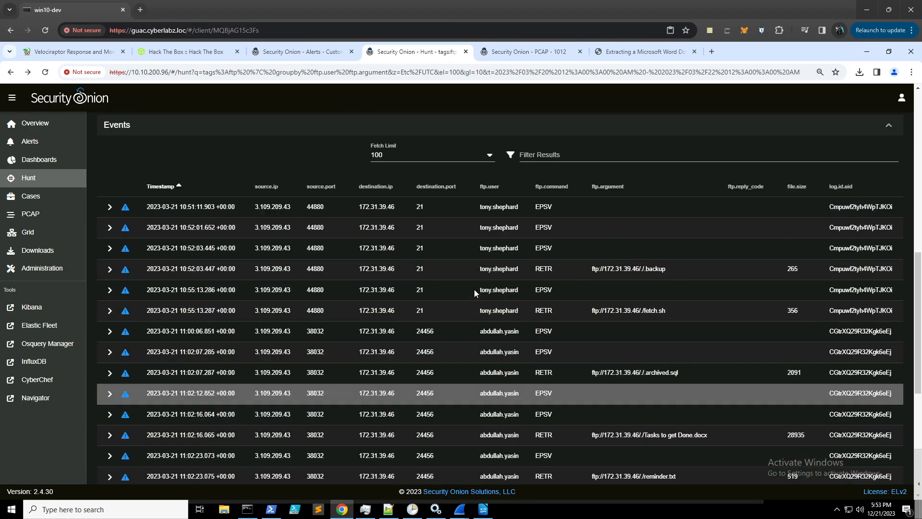
scroll(476, 289, up, 2)
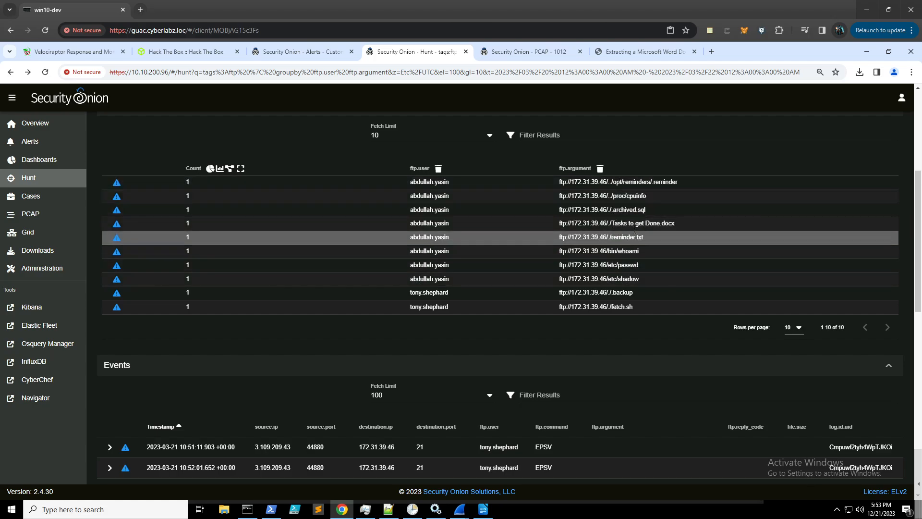
click(646, 182)
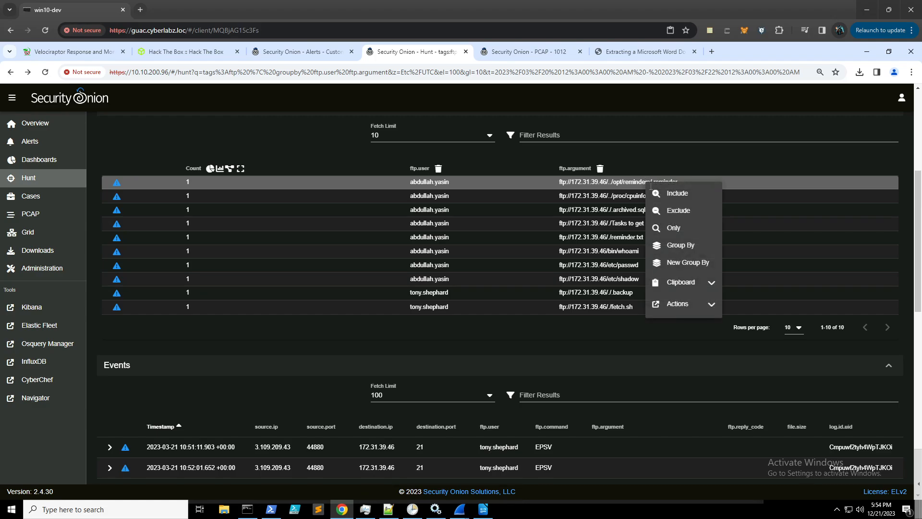
click(671, 191)
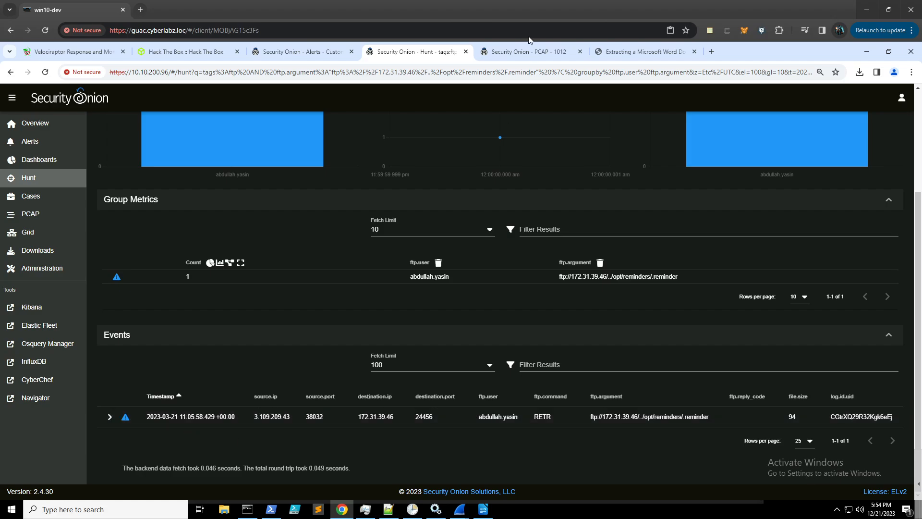
click(528, 52)
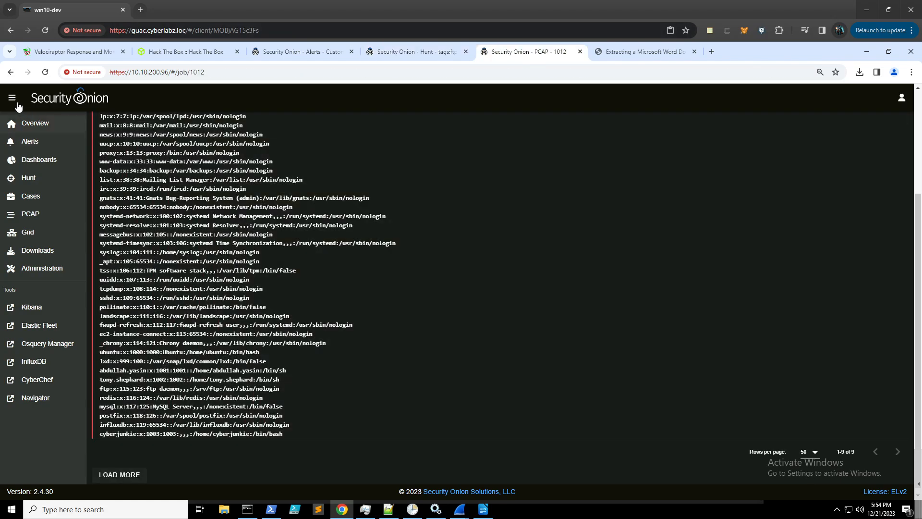
- Pull the PCAP for the 11:05:58.429 .reminder transfer and read its GitHub cleanup note
click(10, 72)
scroll(267, 335, down, 7)
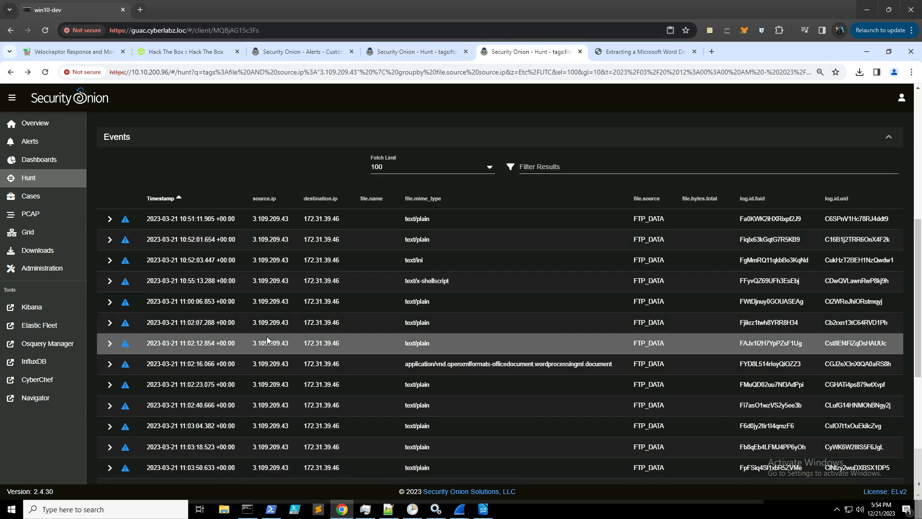
scroll(267, 338, down, 2)
scroll(281, 380, down, 2)
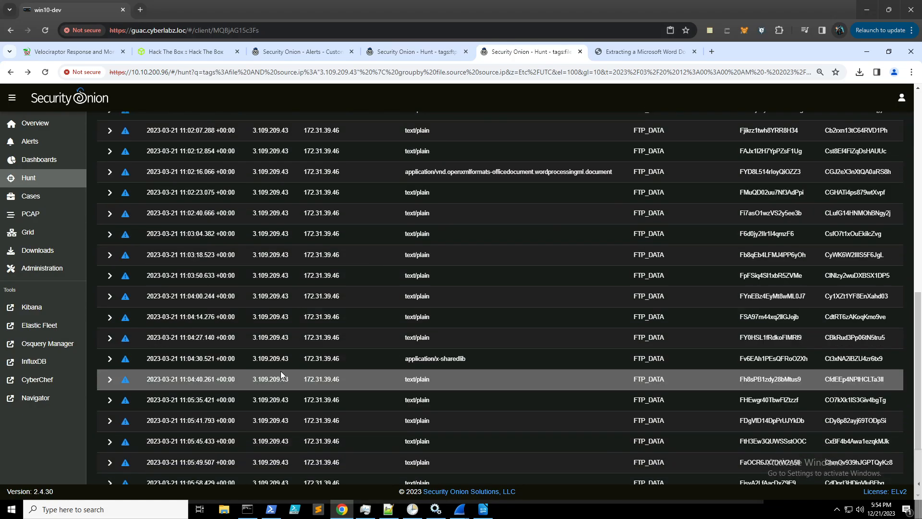
scroll(281, 372, down, 1)
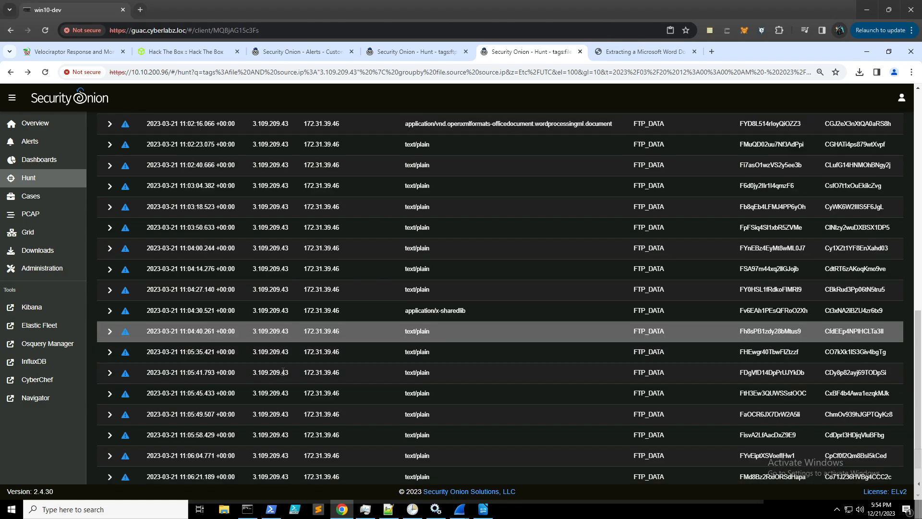
click(336, 436)
click(366, 480)
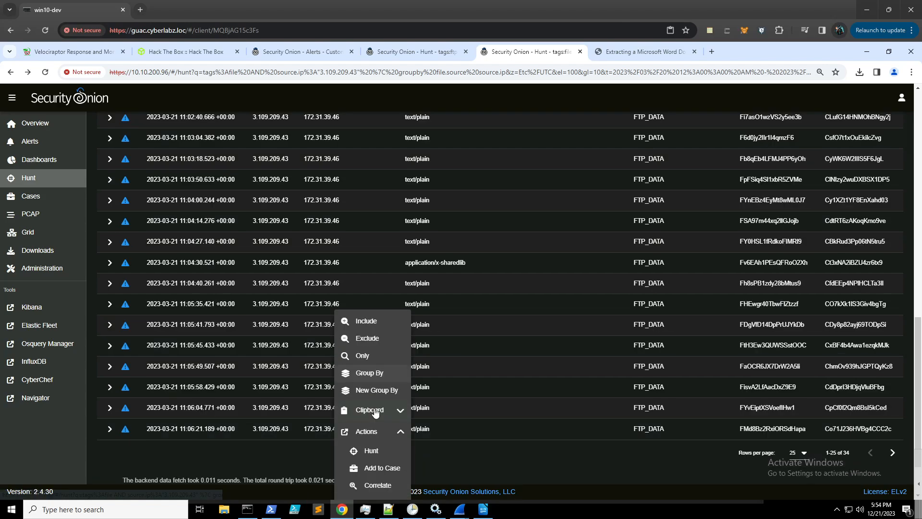
scroll(373, 429, down, 2)
click(376, 434)
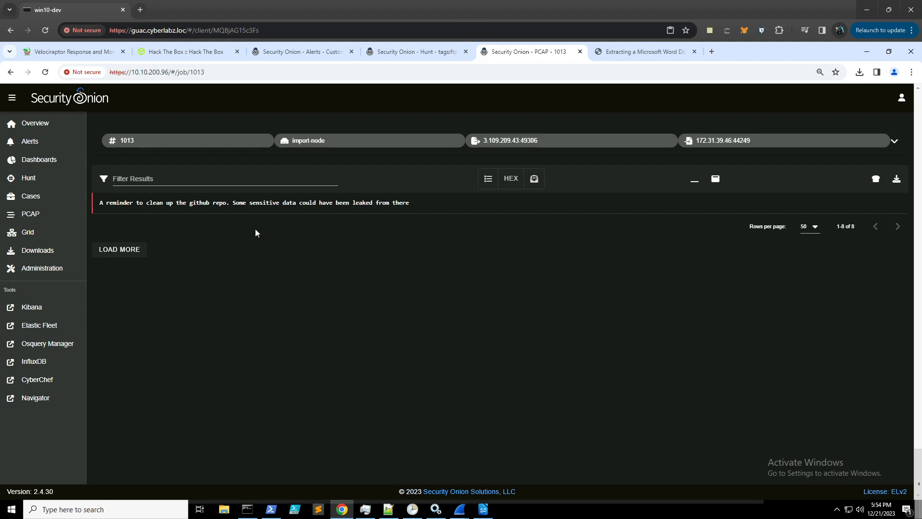
click(183, 48)
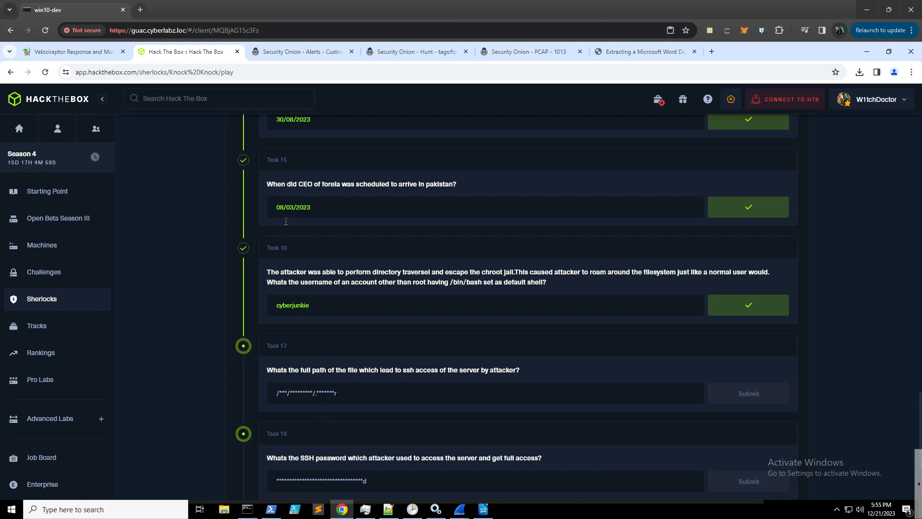
- Answer Task 17 with /opt/reminders/.reminder, removing a stray leading dot after the first rejection
click(420, 53)
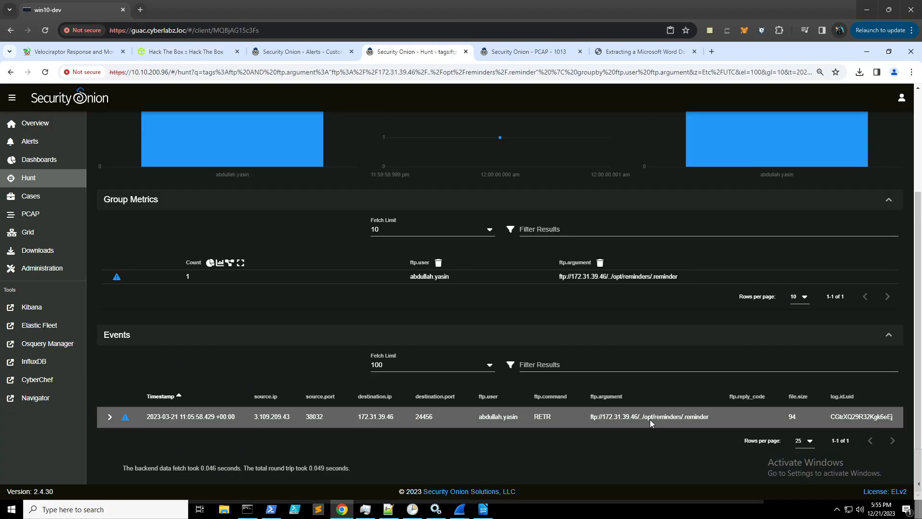
drag(710, 416, 645, 417)
click(183, 51)
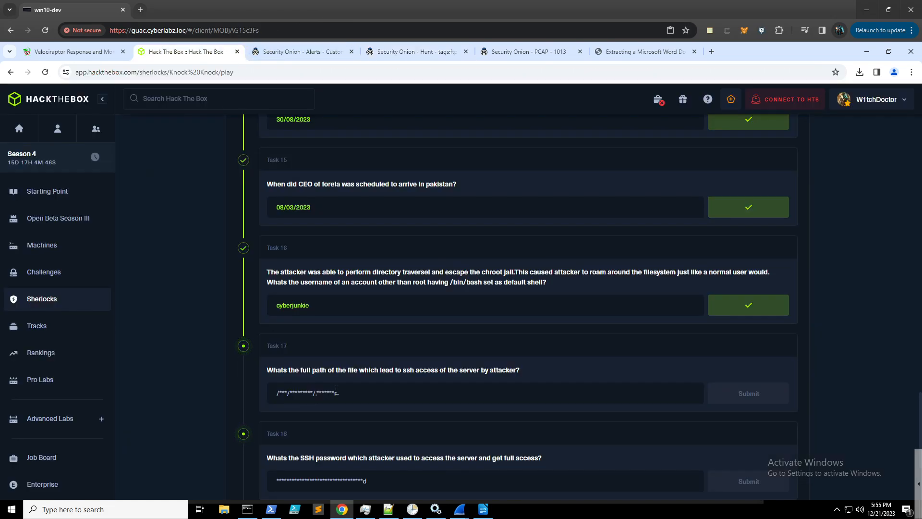
key(ctrl+v)
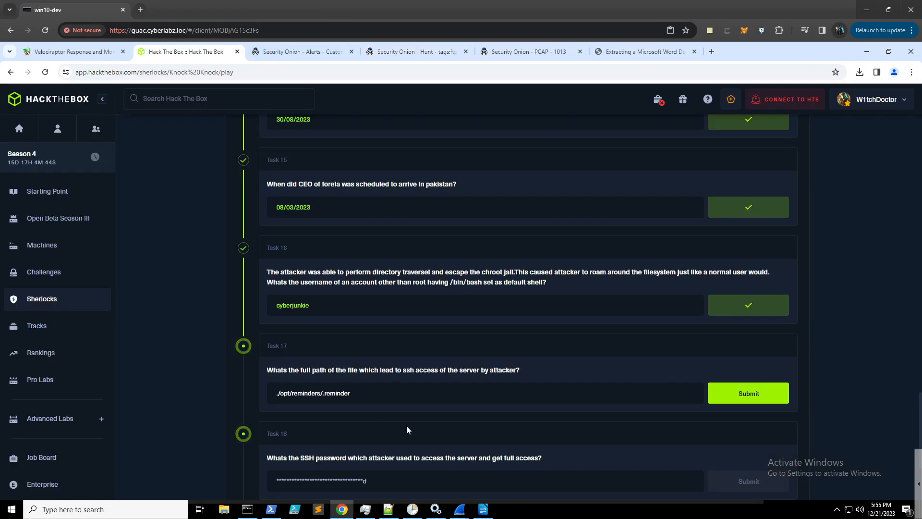
key(Return)
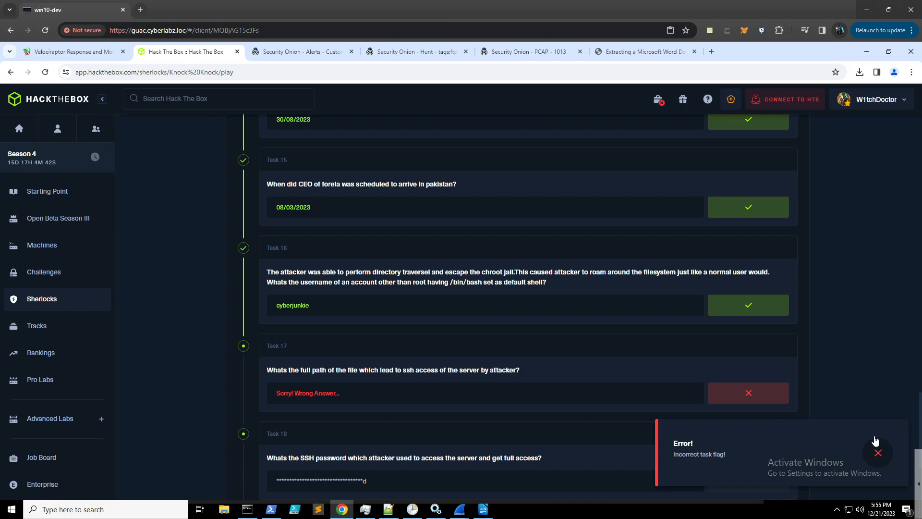
click(879, 454)
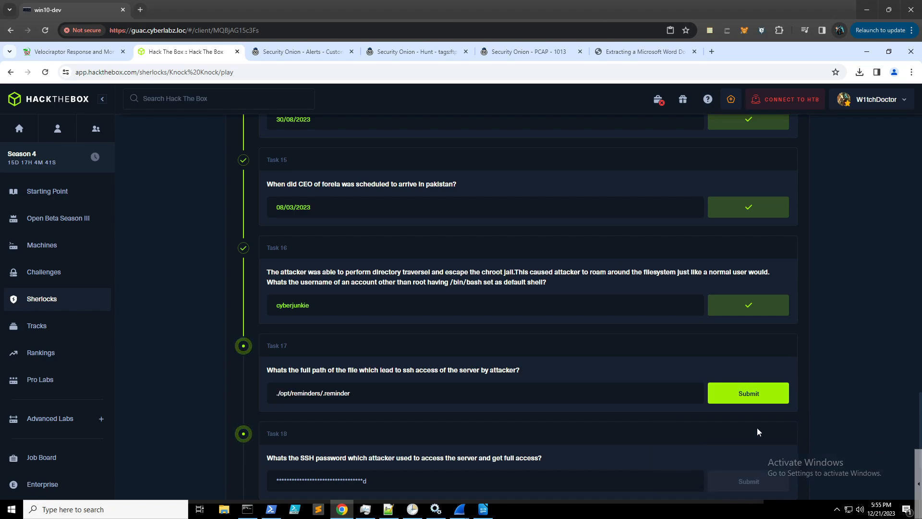
click(279, 393)
key(BackSpace)
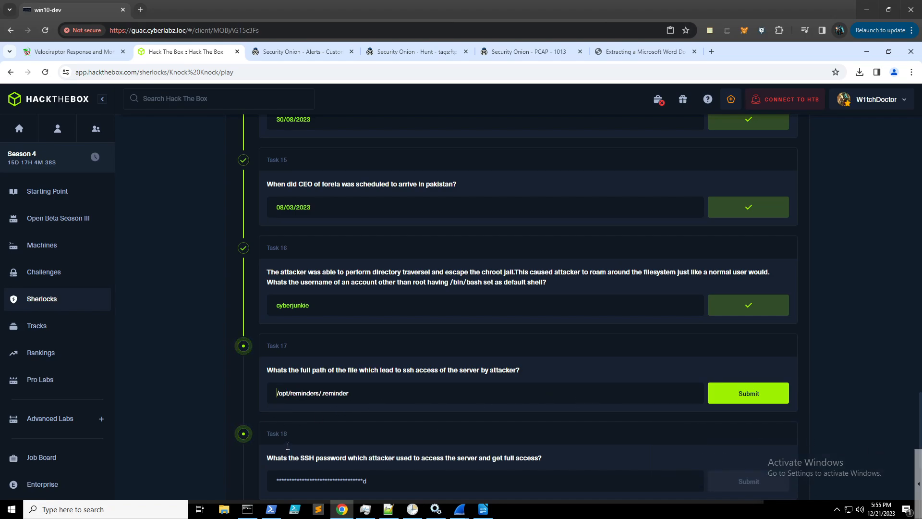
key(Return)
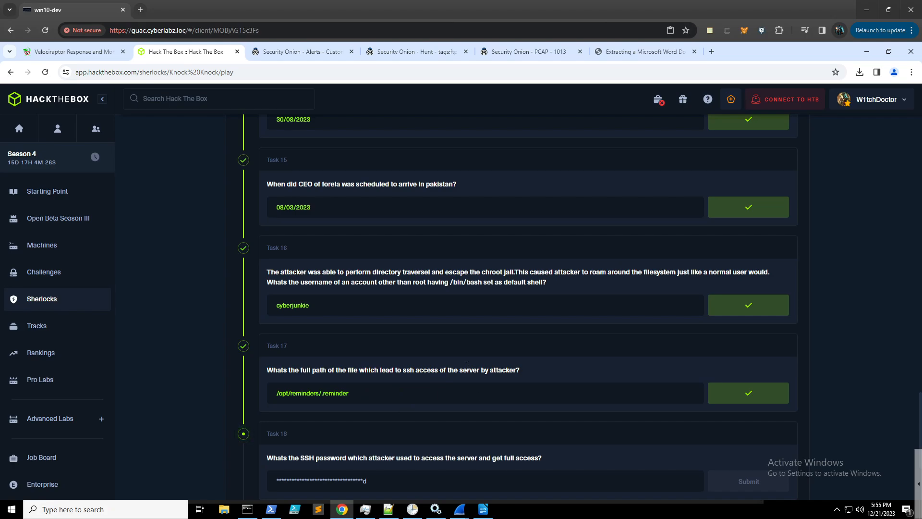
click(527, 53)
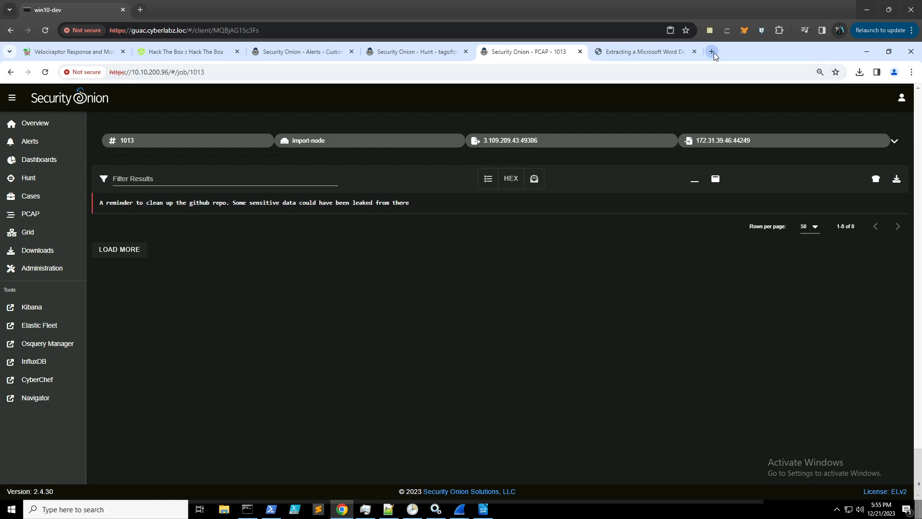
- Search Google in a new tab for 'htb knock knock github' and skim the results
key(ctrl+t)
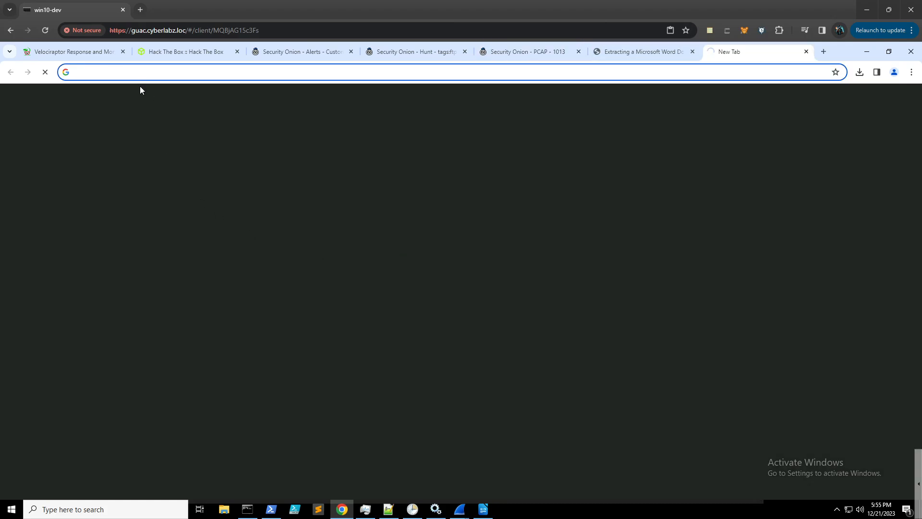
click(147, 73)
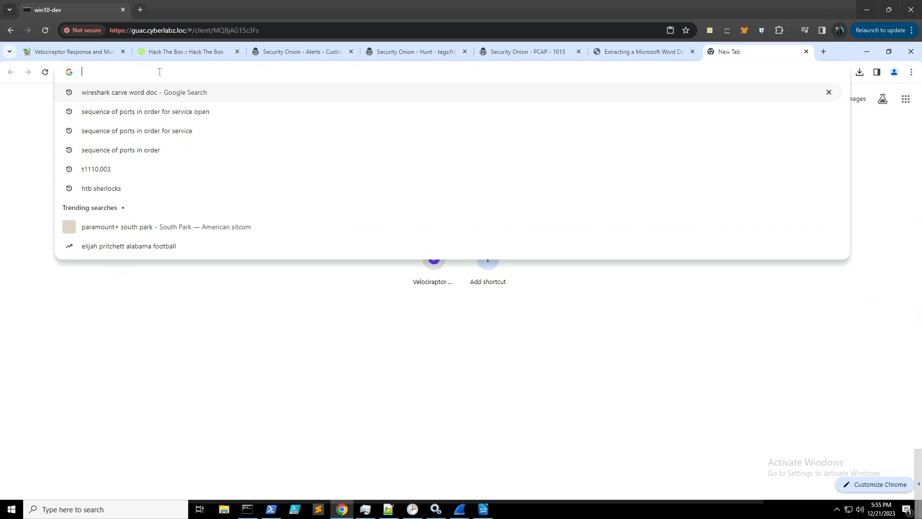
text(htb knoc)
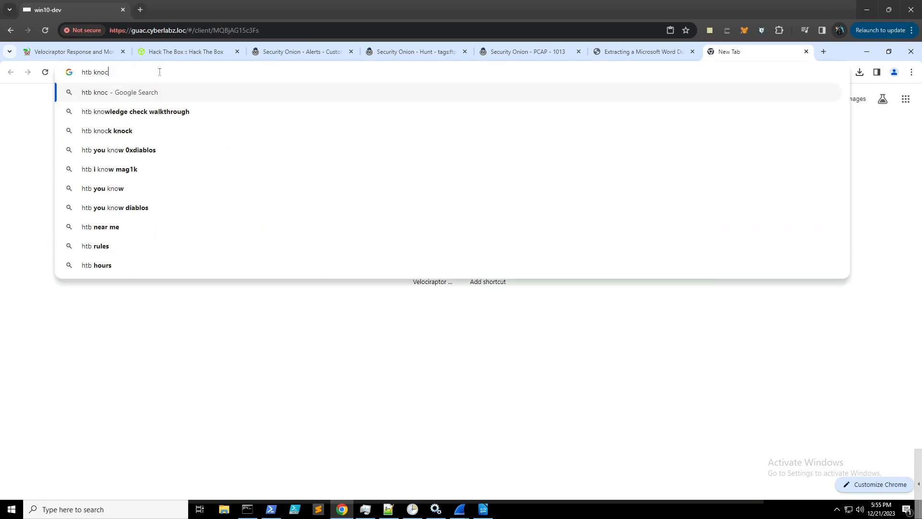
text(k knock github)
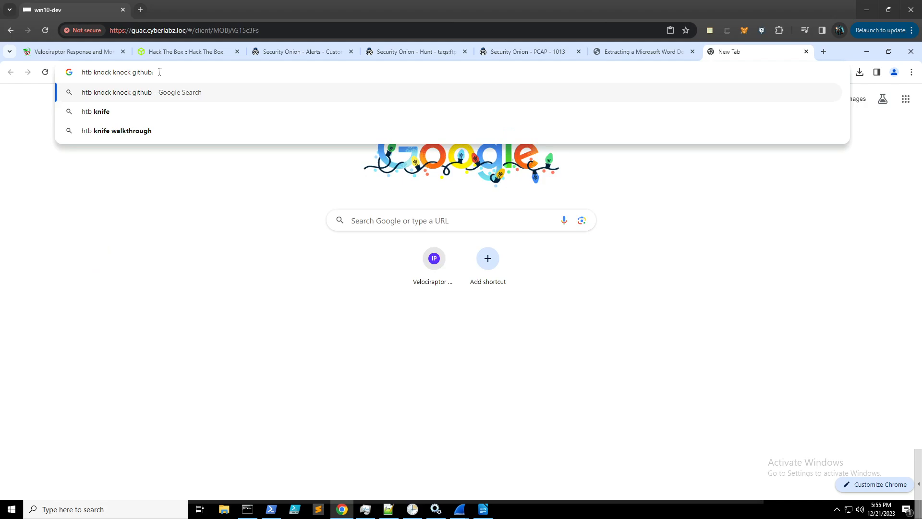
key(Return)
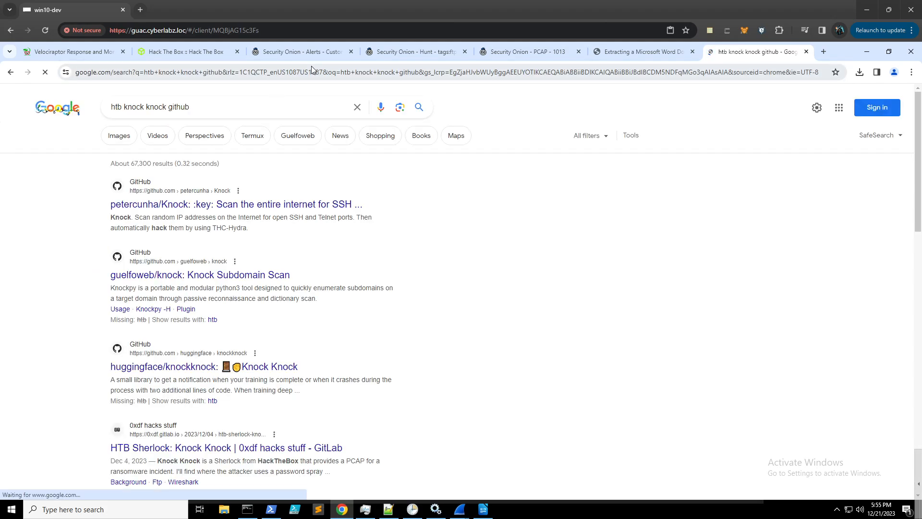
scroll(291, 213, down, 2)
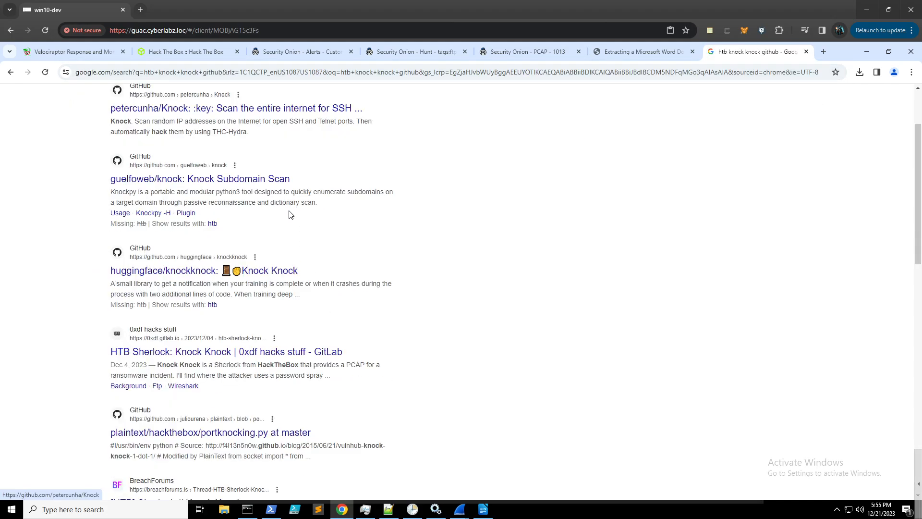
scroll(290, 216, down, 2)
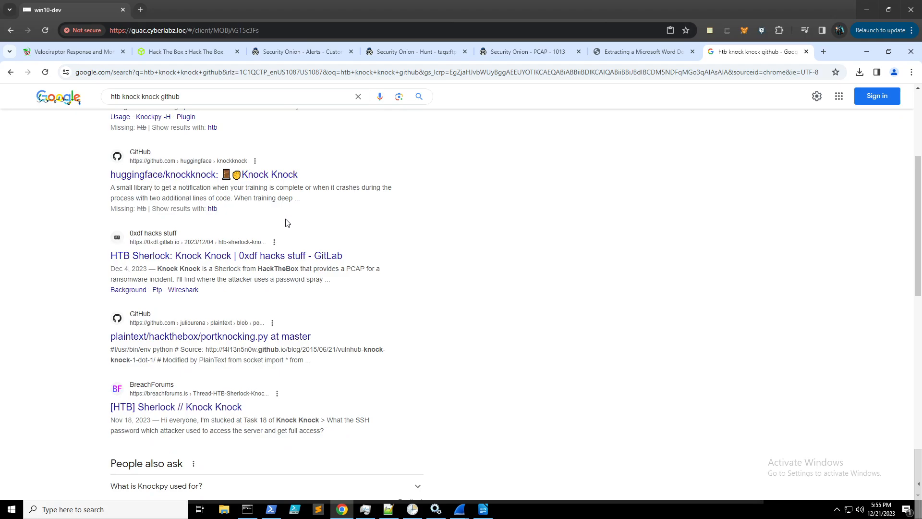
scroll(290, 263, down, 2)
scroll(290, 263, down, 2)
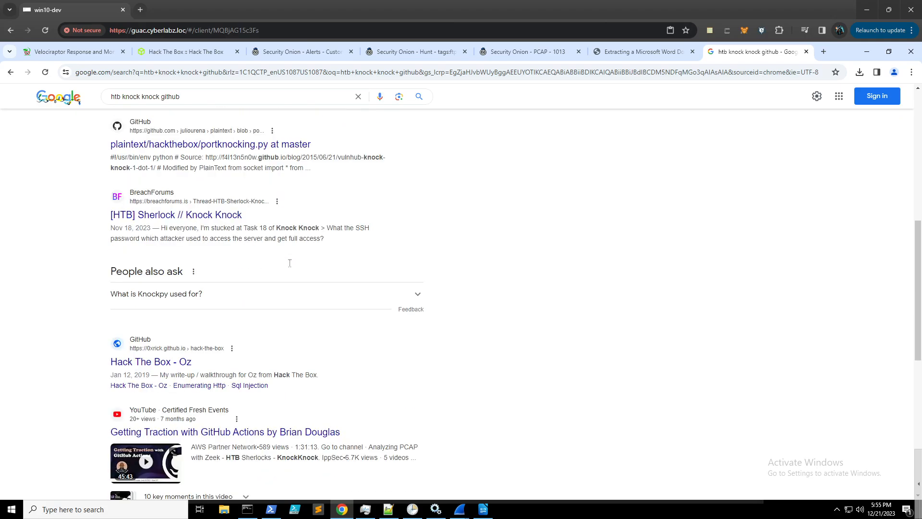
scroll(292, 265, down, 4)
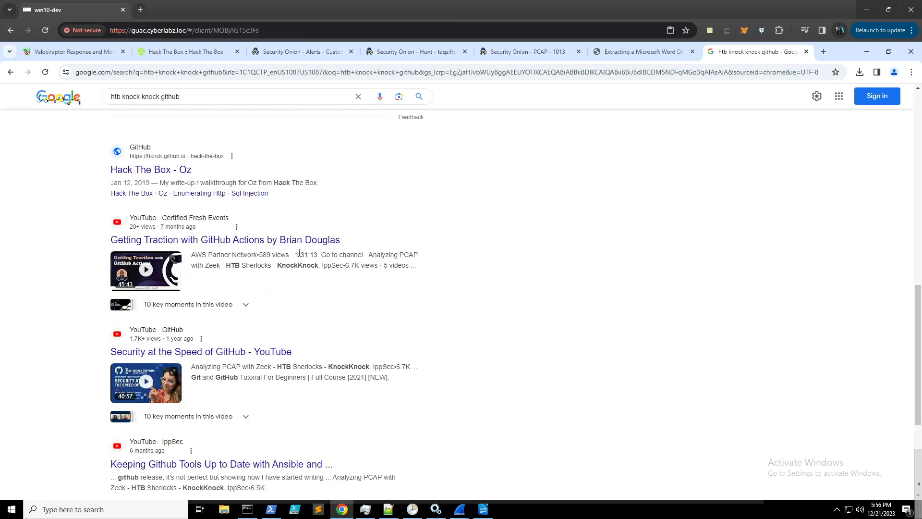
scroll(299, 256, up, 14)
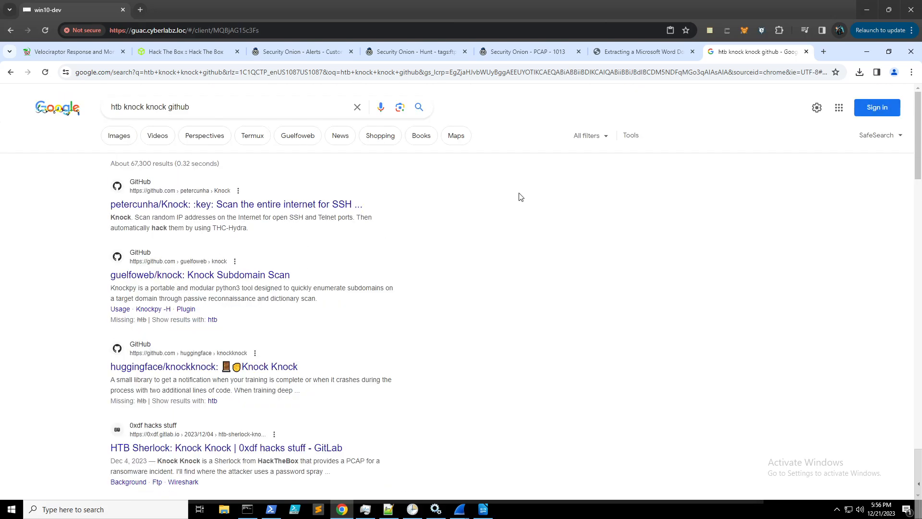
- Open the Knock Knock Sherlock Info tab to read its About description
click(216, 56)
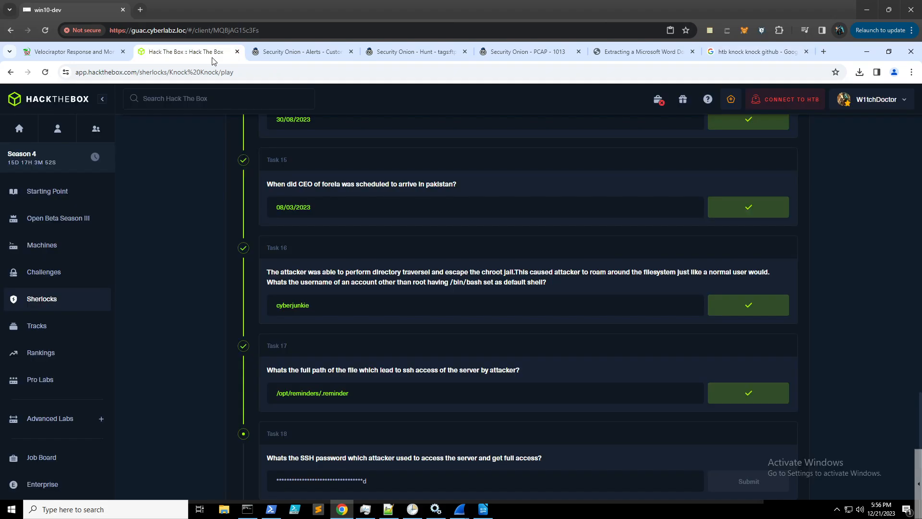
scroll(403, 301, up, 20)
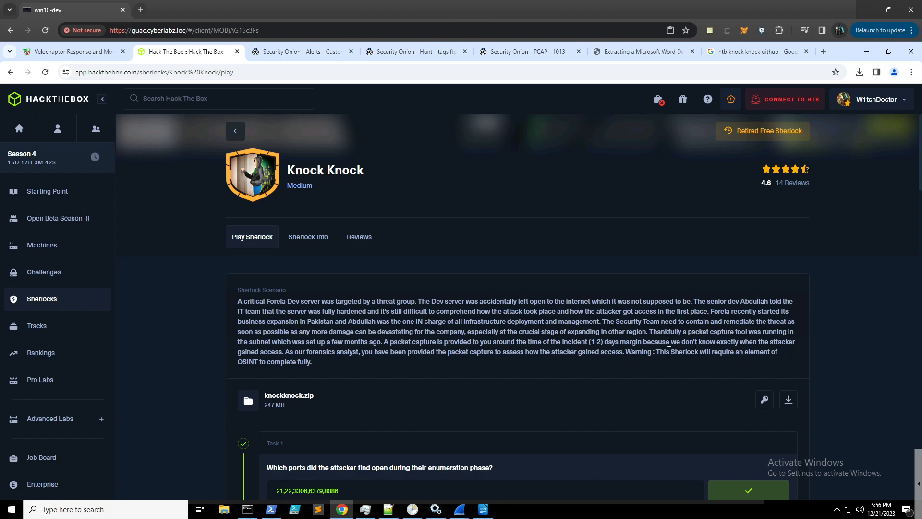
drag(669, 343, 285, 352)
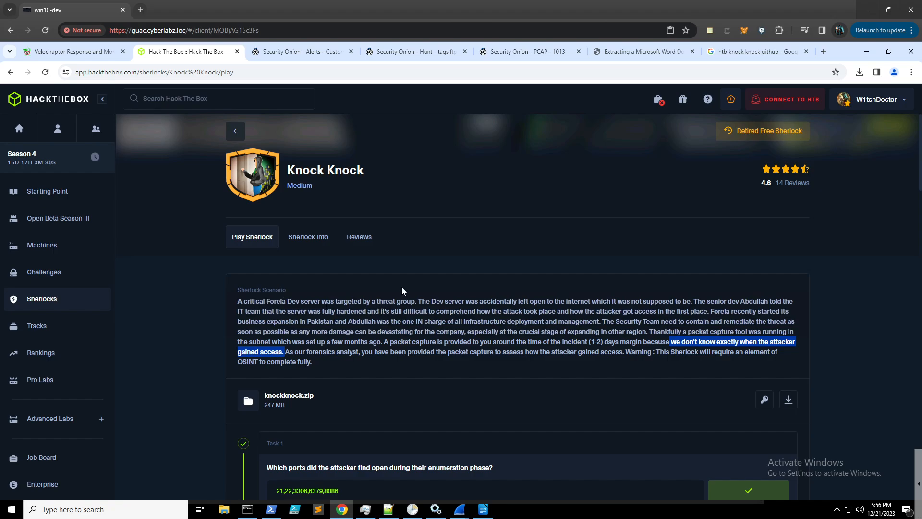
click(313, 239)
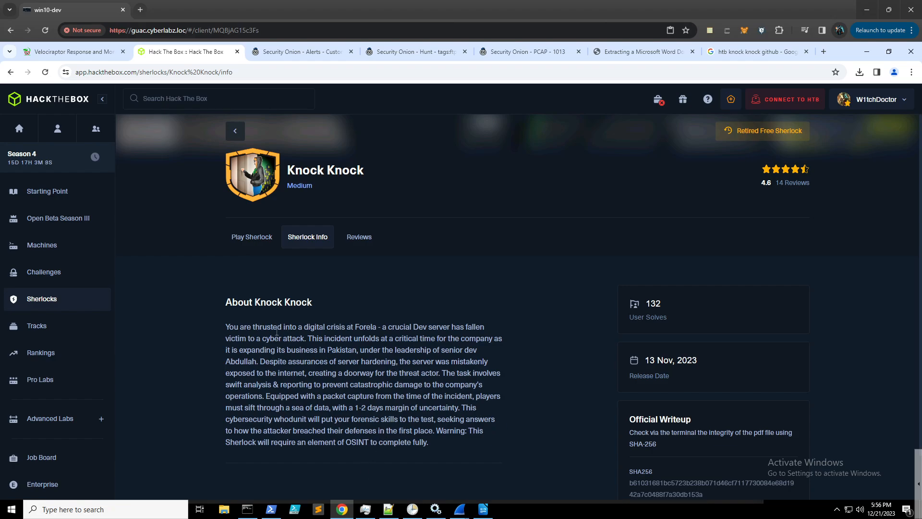
- Select the phrase 'Forela - a crucial Dev server' in the Knock Knock description
drag(354, 327, 377, 325)
drag(388, 327, 449, 327)
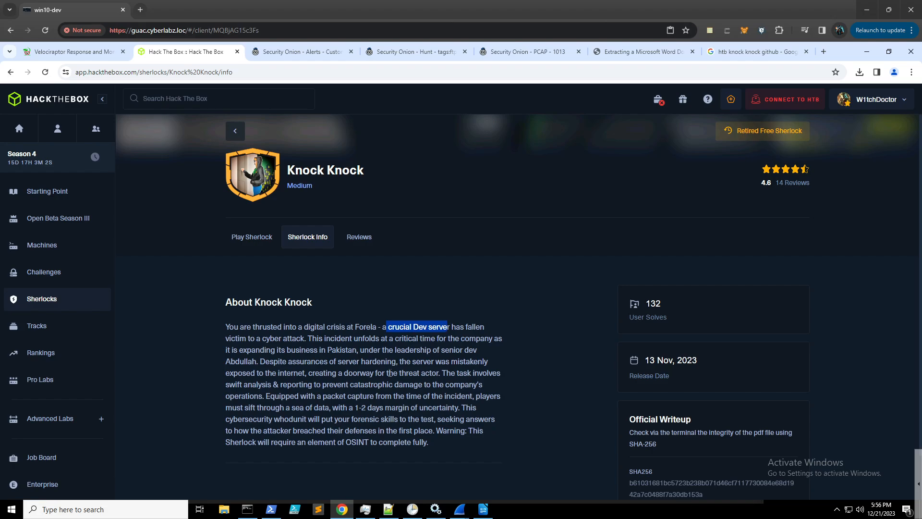
double_click(255, 359)
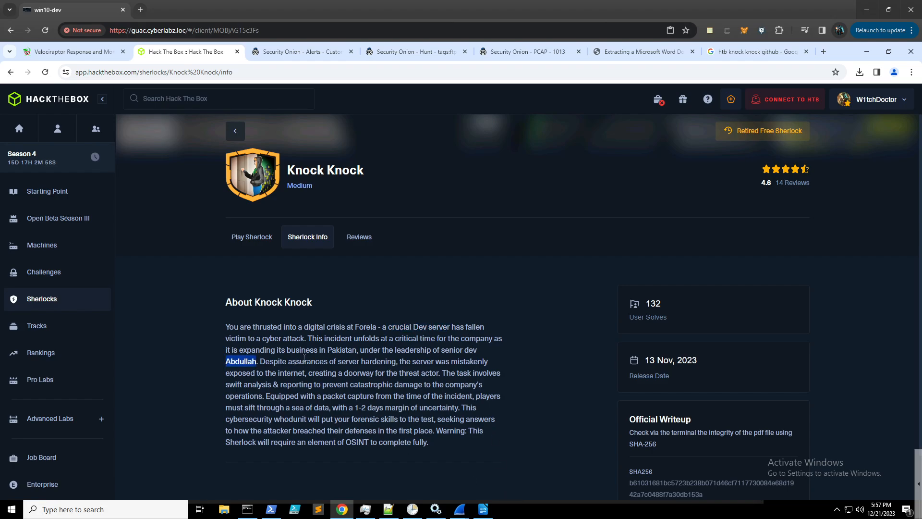
drag(261, 361, 226, 327)
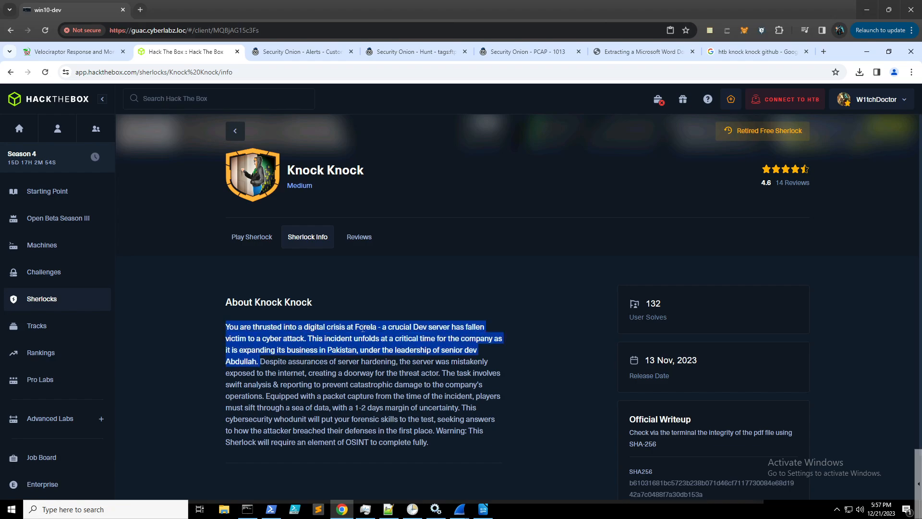
drag(363, 327, 381, 328)
click(401, 369)
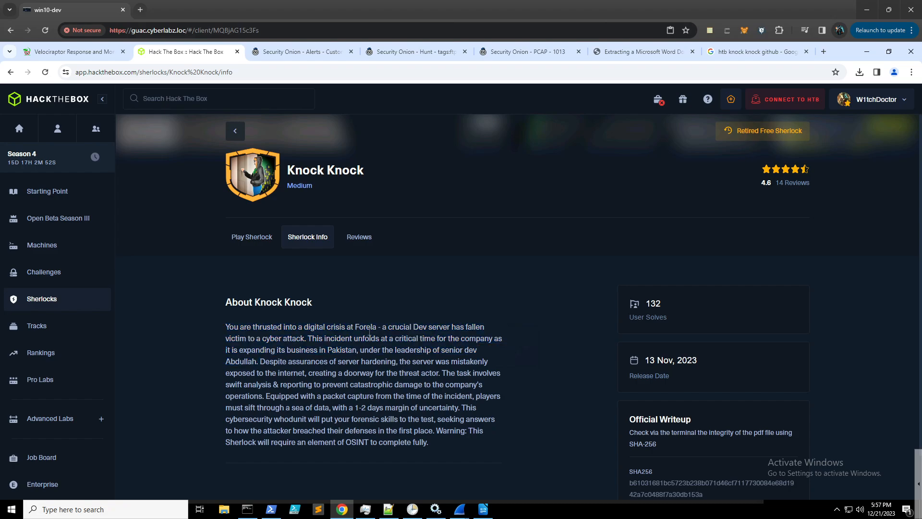
drag(356, 327, 448, 328)
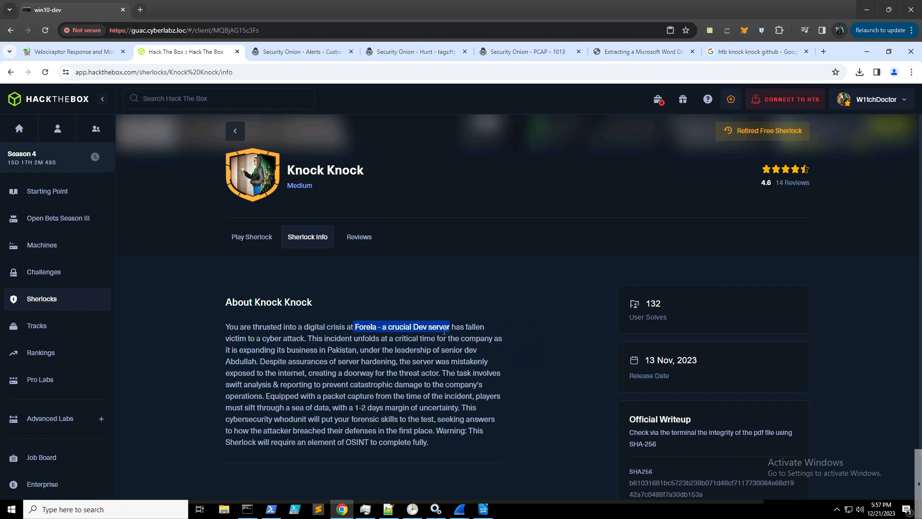
- Search Google for the copied Forela phrase, then narrow the query to 'forela github'
click(749, 51)
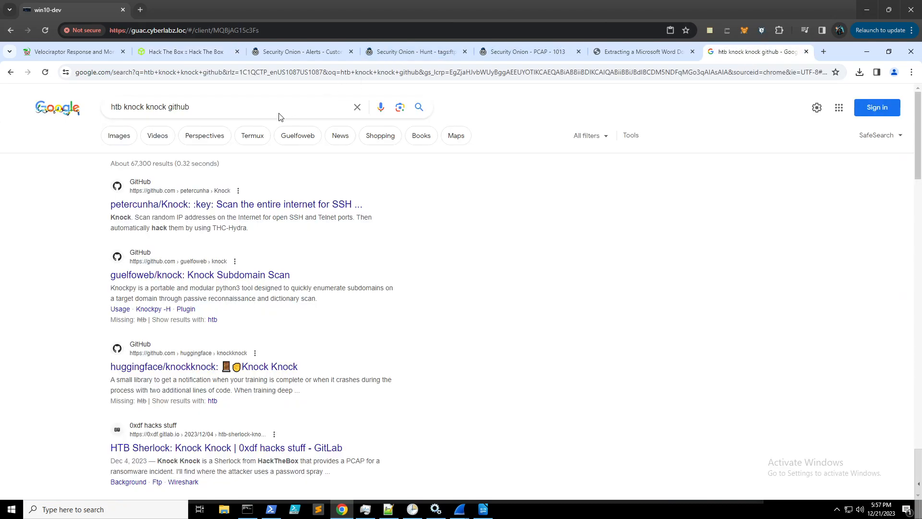
drag(220, 109, 92, 113)
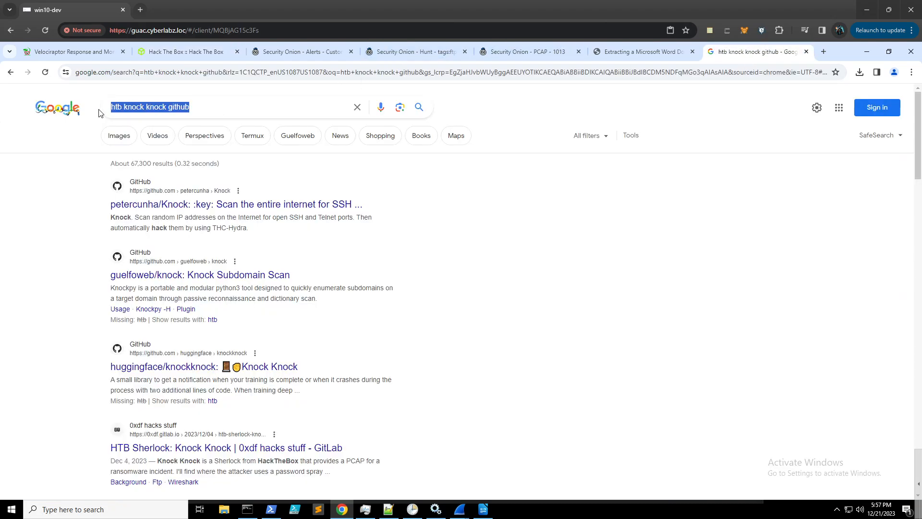
text(Forela - a crucial Dev server)
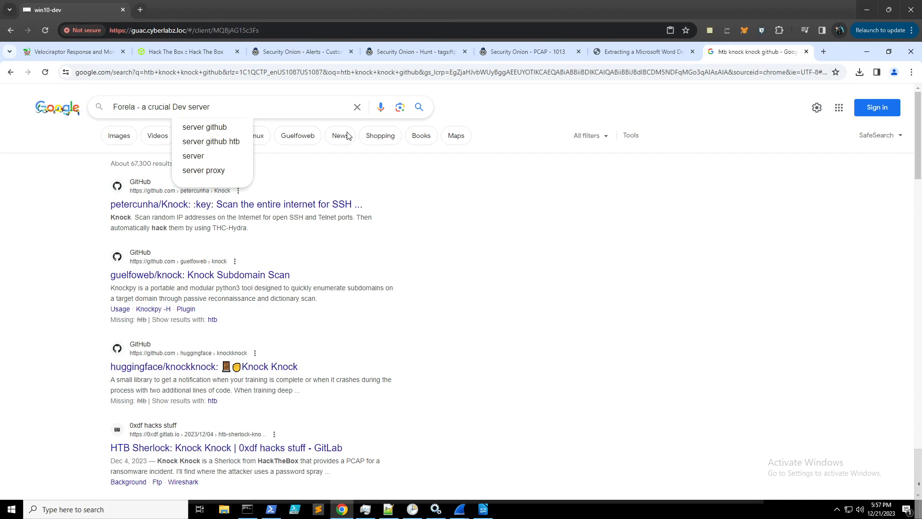
click(235, 127)
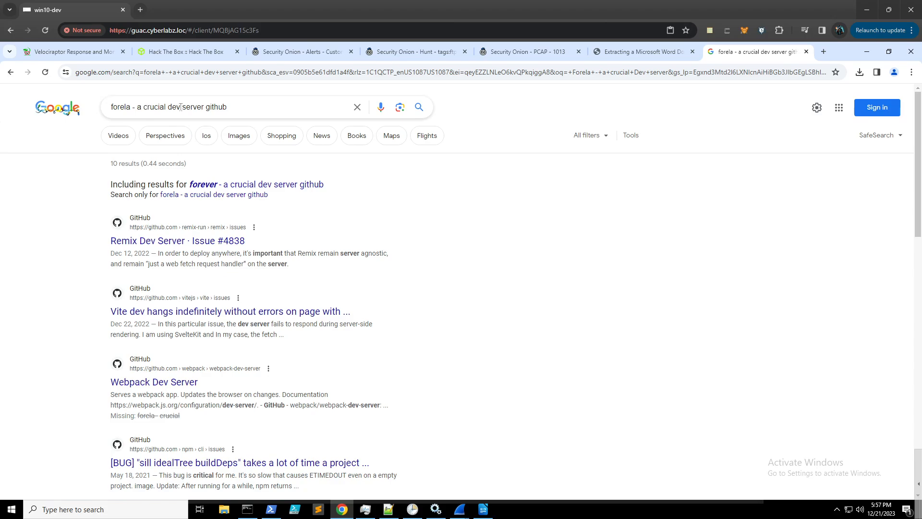
drag(204, 106, 136, 109)
key(BackSpace)
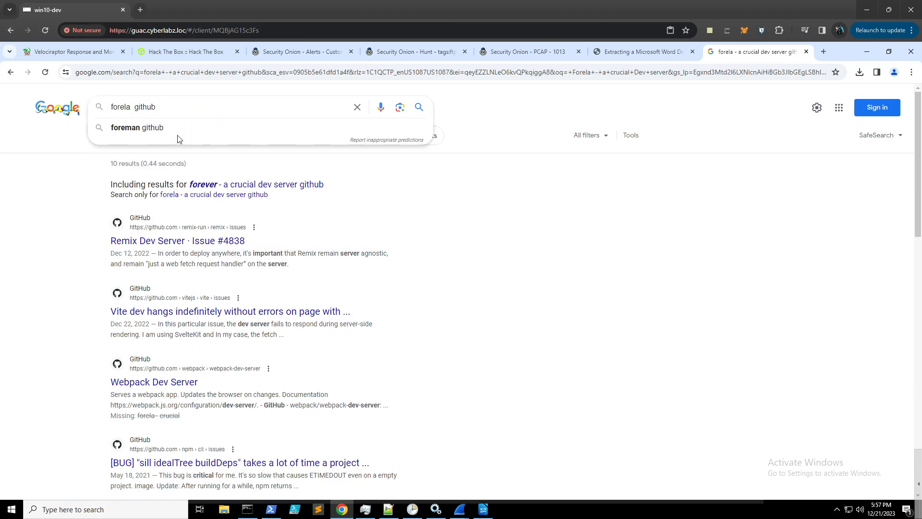
key(Return)
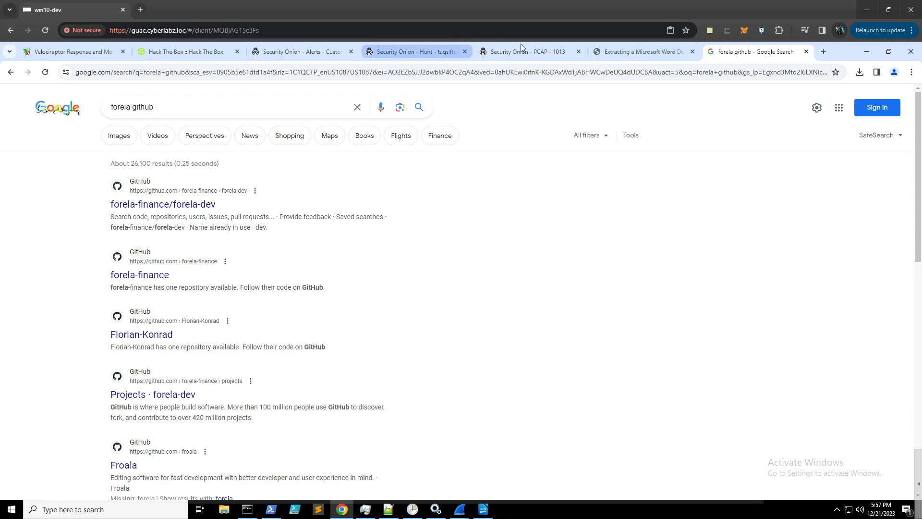
click(185, 51)
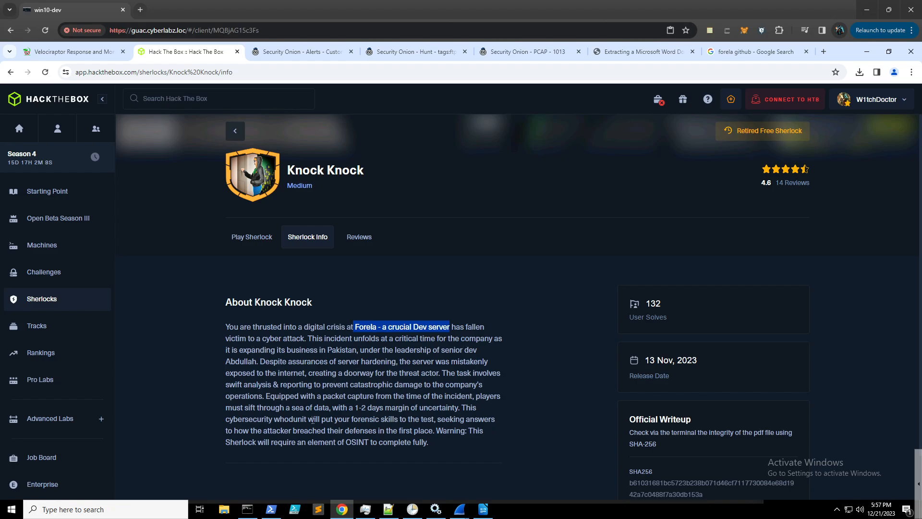
- Show the Sherlock scenario and tasks, then return to the 'forela github' search results
click(252, 237)
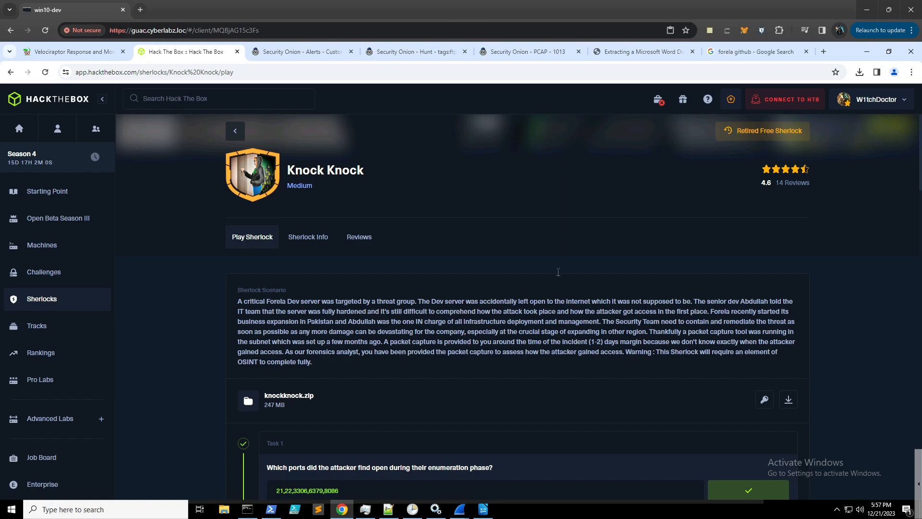
click(764, 52)
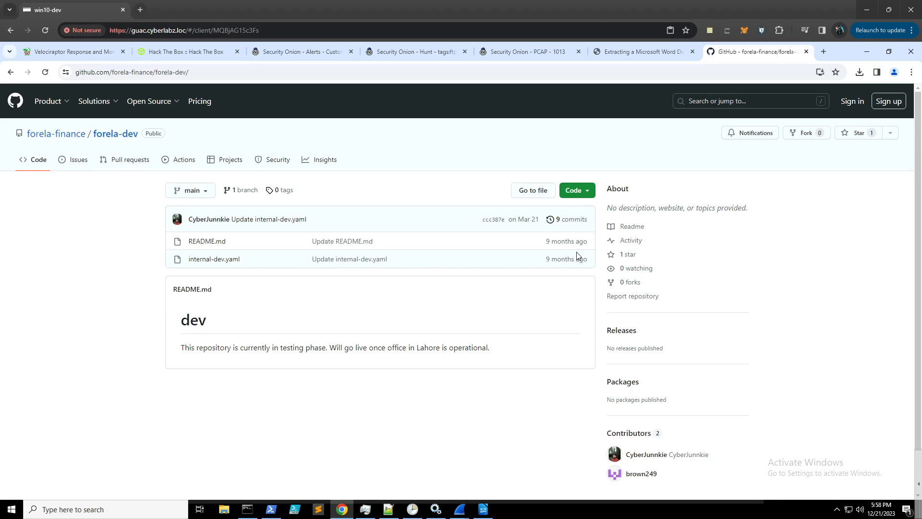
- Open internal-dev.yaml and inspect the SSH key destination path containing cyberjunkie
mouse_move(571, 245)
mouse_move(881, 515)
click(225, 263)
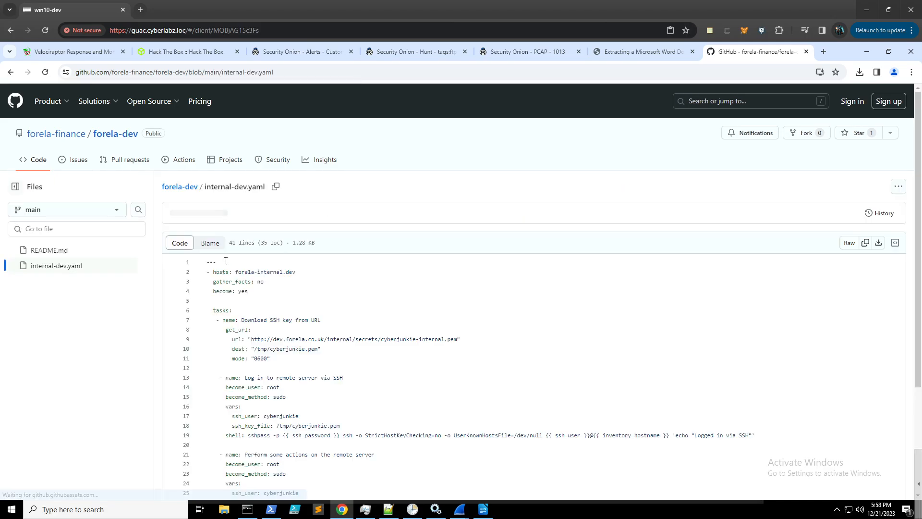
scroll(221, 330, down, 1)
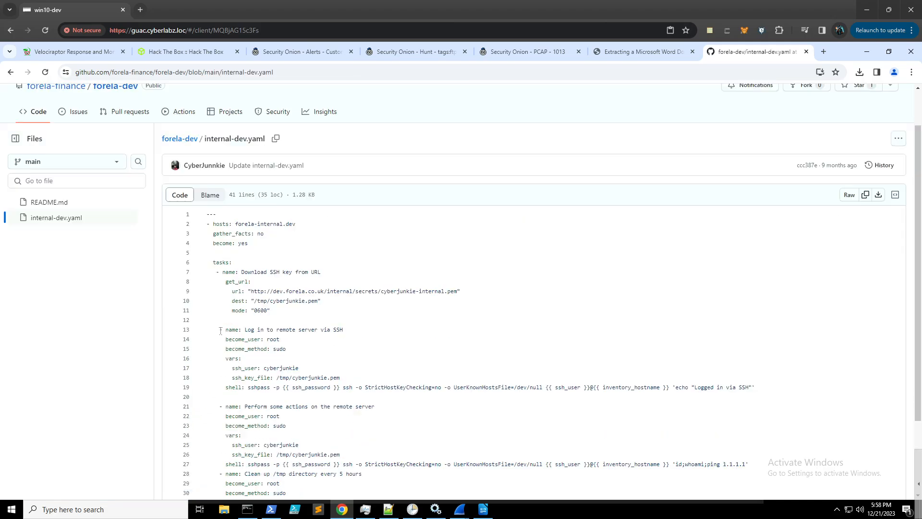
drag(306, 301, 270, 301)
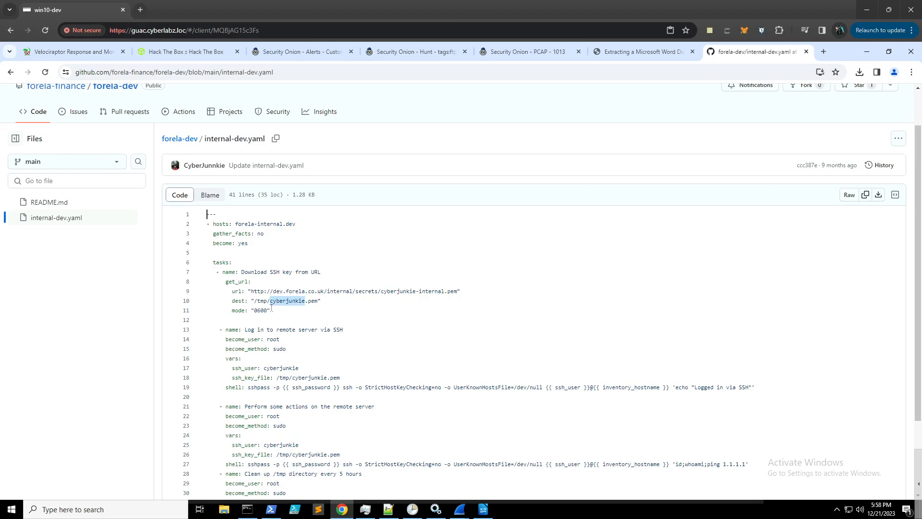
click(383, 322)
- Study line 19's sshpass login command and ssh_user variable, then return to the forela-dev root
scroll(383, 323, down, 2)
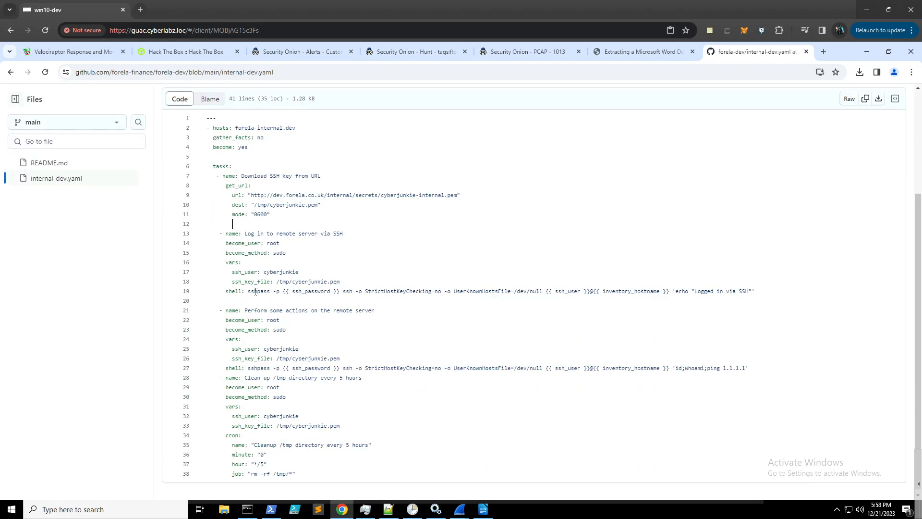
drag(255, 291, 678, 296)
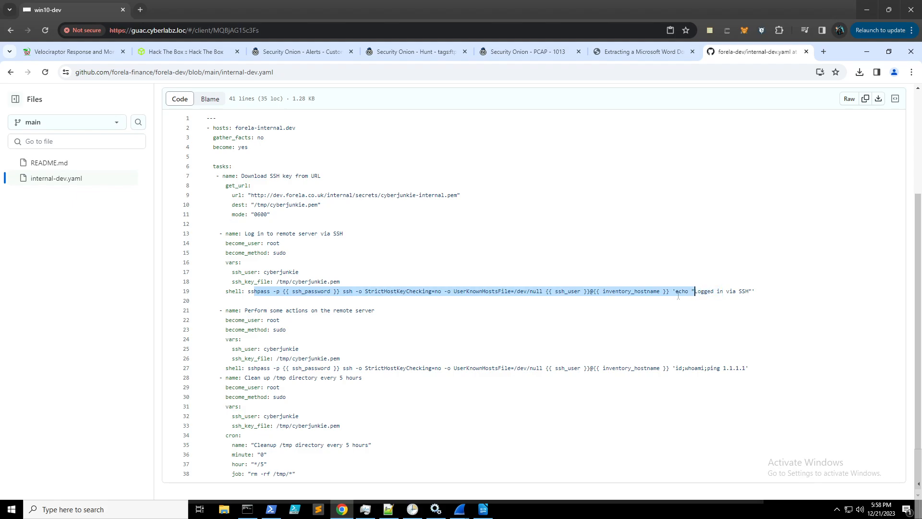
click(671, 293)
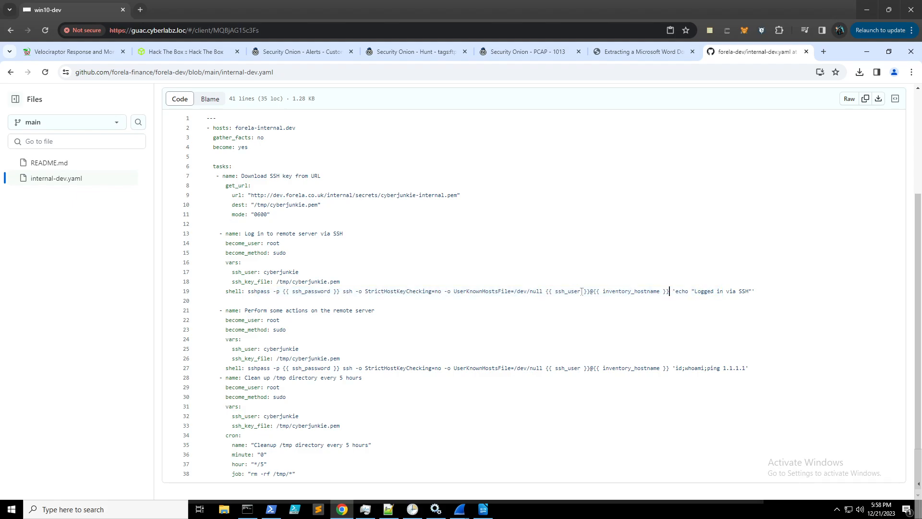
drag(555, 291, 592, 293)
click(610, 312)
scroll(323, 306, down, 1)
scroll(323, 302, up, 1)
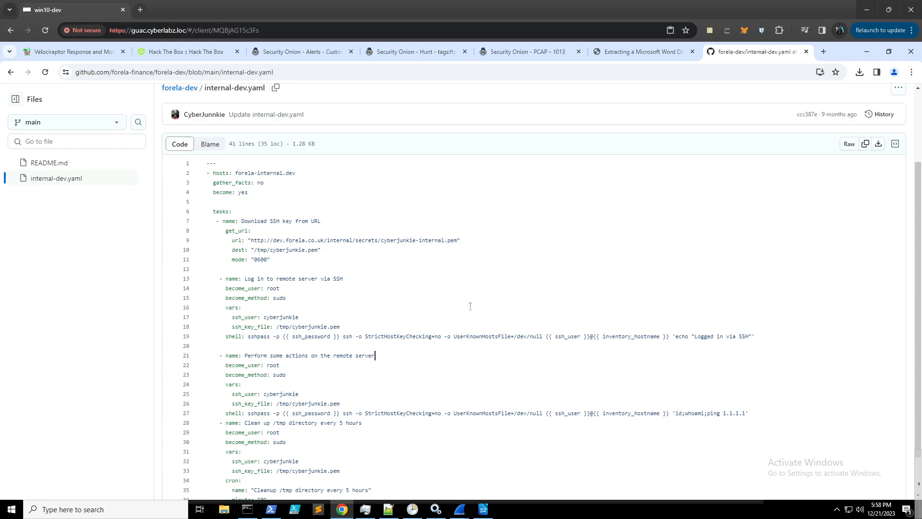
scroll(419, 286, down, 1)
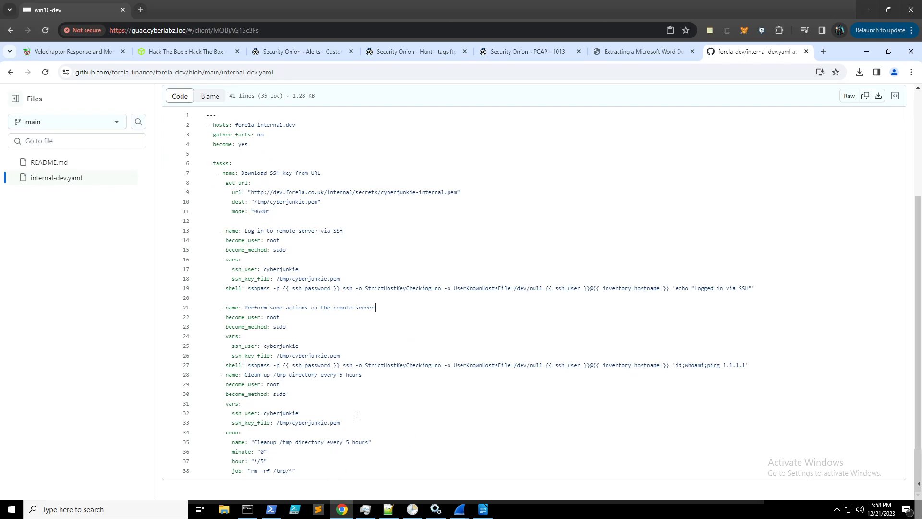
scroll(341, 297, up, 2)
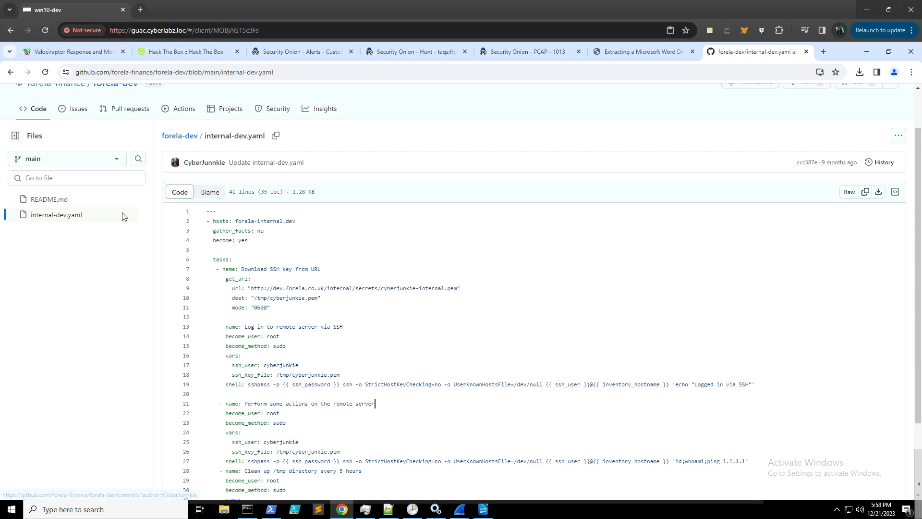
click(180, 136)
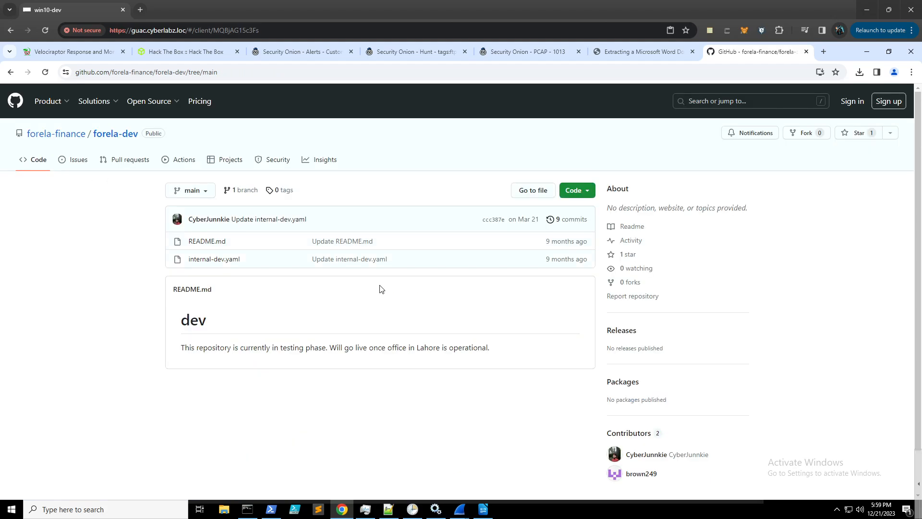
- Check forela-dev's empty Issues, Pull requests, Actions and Projects tabs, then open its Activity log
click(79, 165)
click(112, 169)
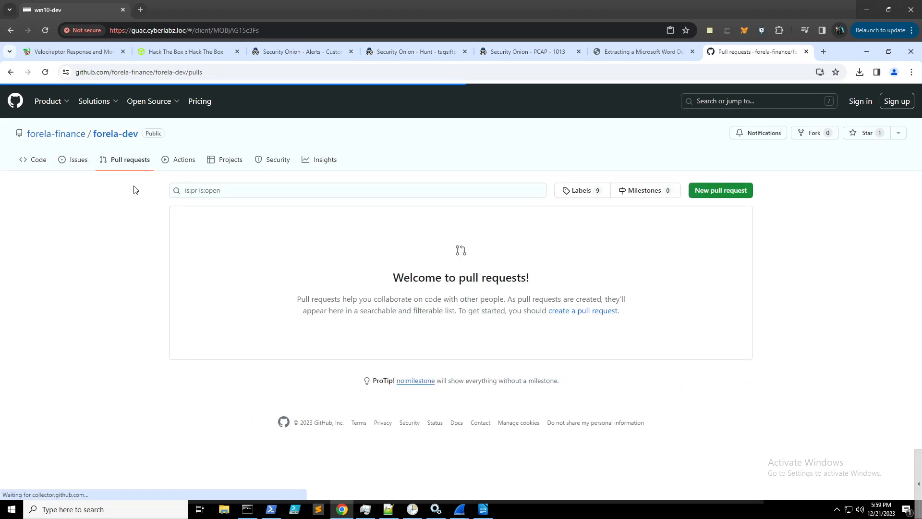
click(183, 162)
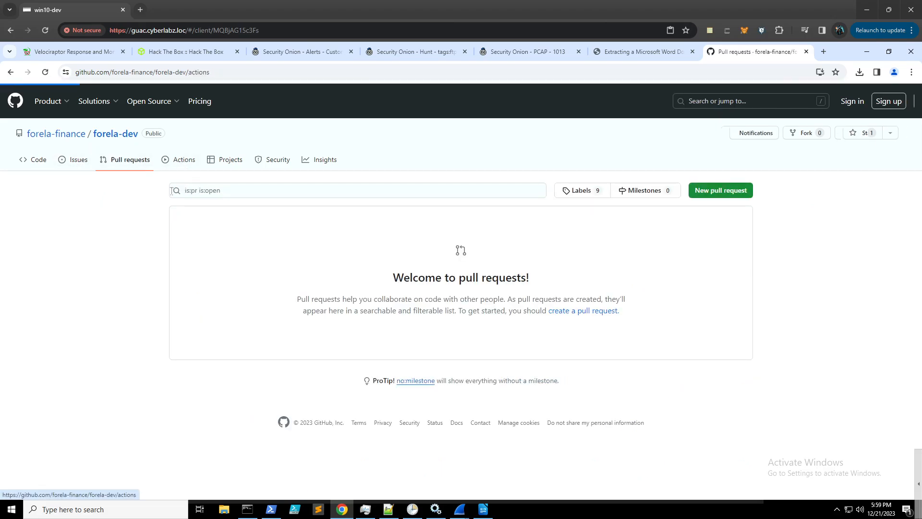
click(233, 160)
click(85, 162)
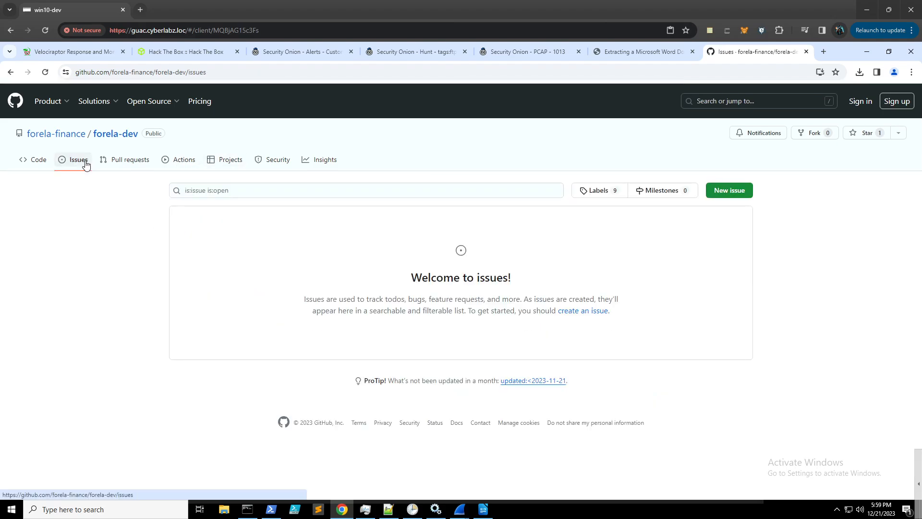
click(116, 134)
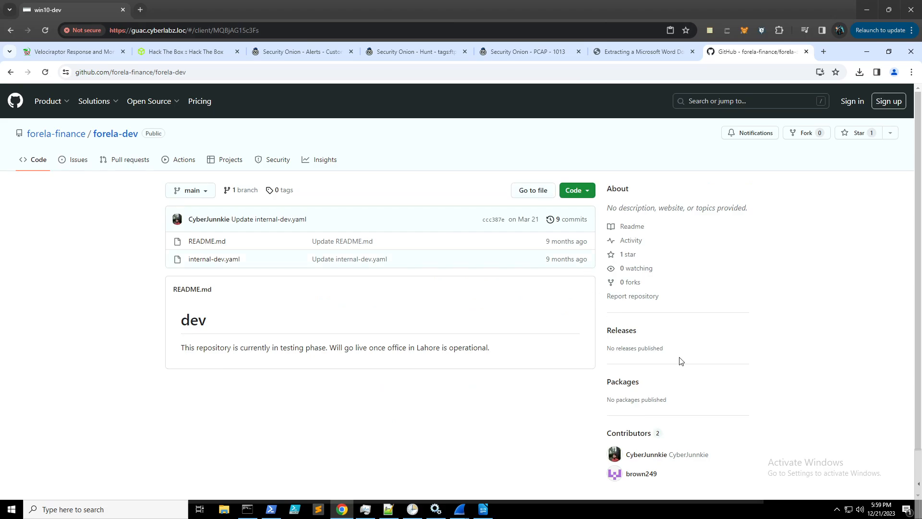
click(636, 241)
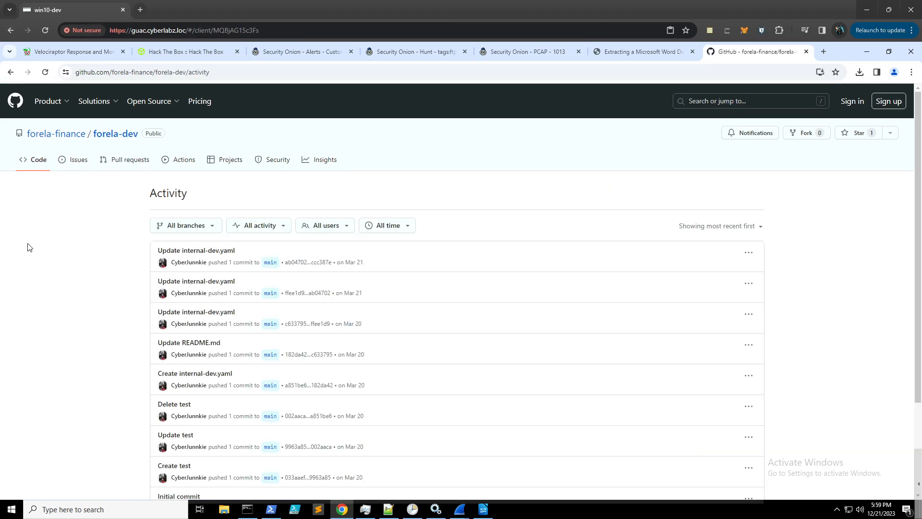
- View the commit author's profile and toggle the Activity filter between main and all branches
scroll(67, 233, down, 2)
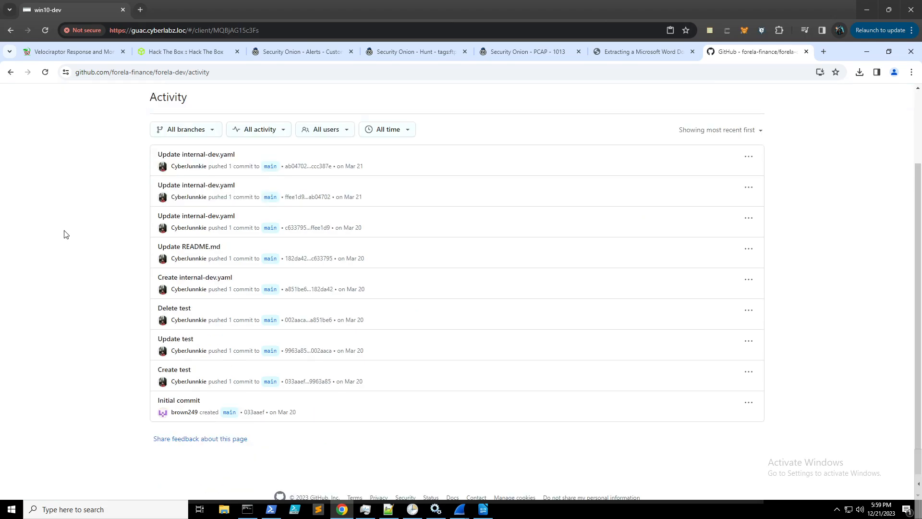
click(185, 381)
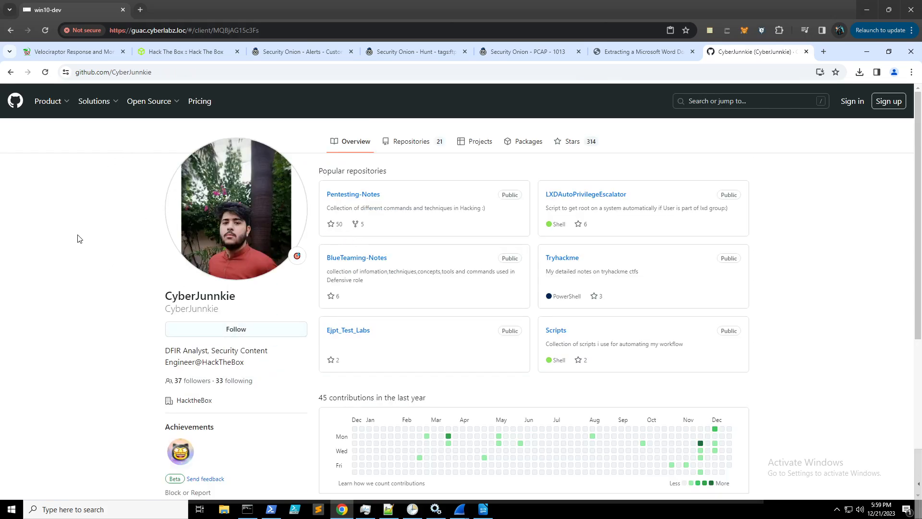
click(11, 72)
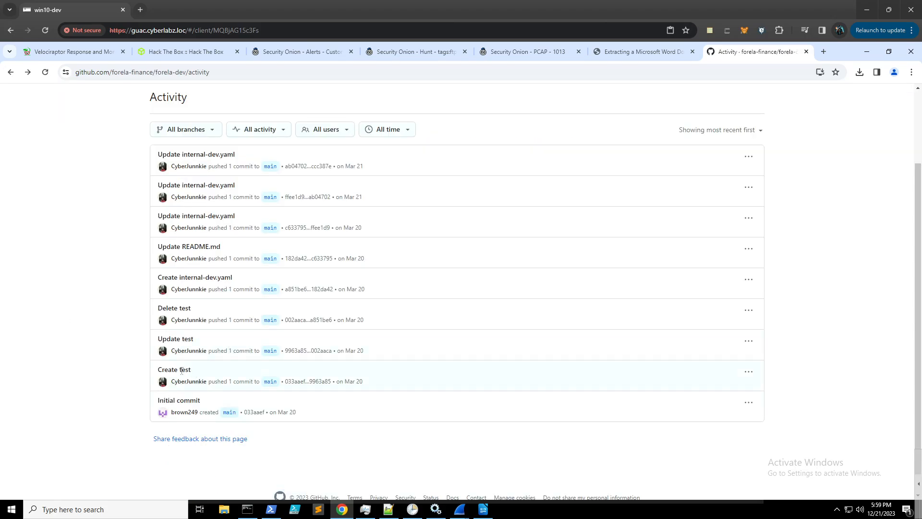
click(277, 381)
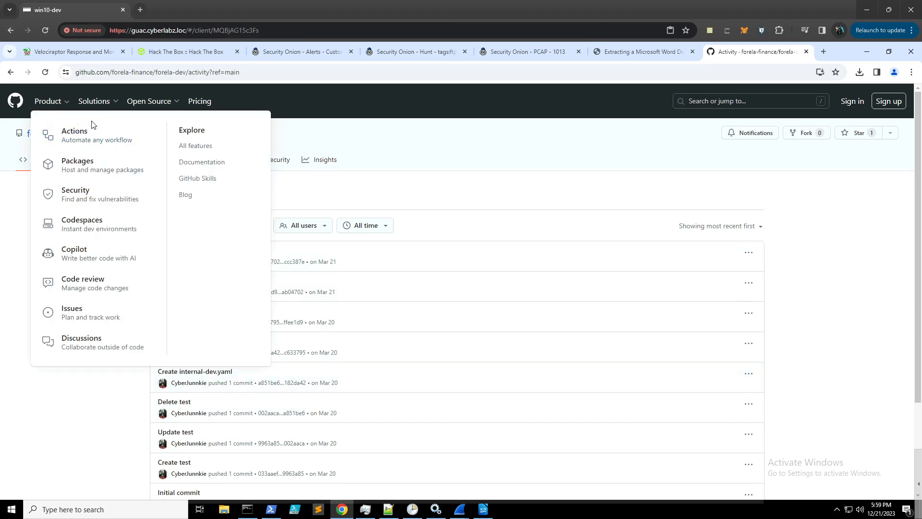
click(12, 74)
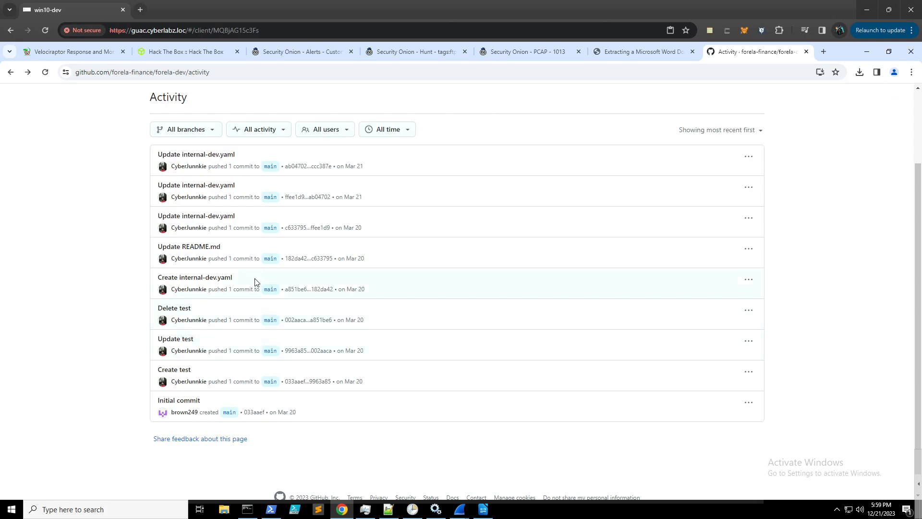
click(270, 320)
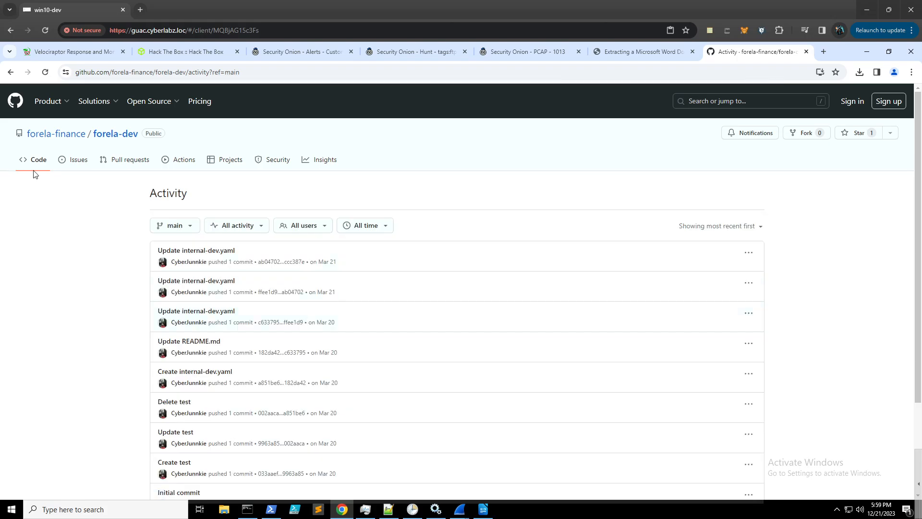
click(11, 72)
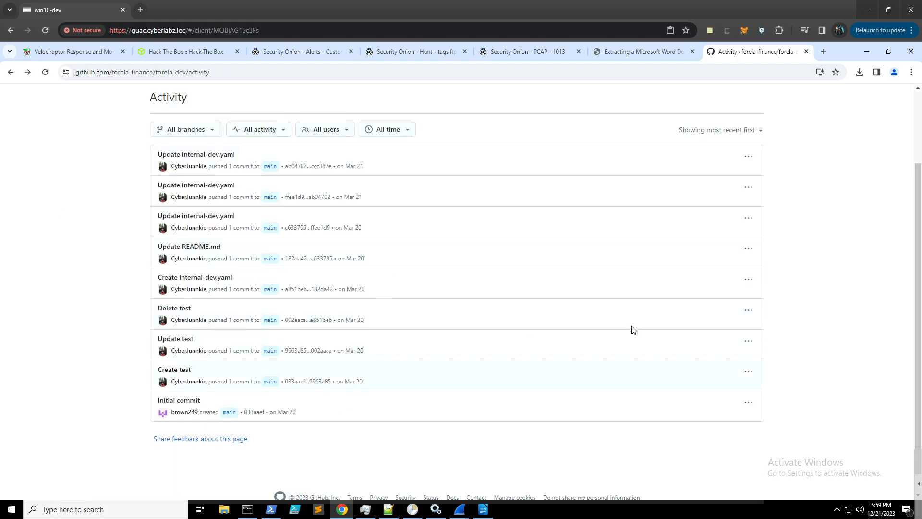
- Compare the Update test commit's changes, then go back to the Activity log
click(744, 344)
click(601, 336)
click(749, 341)
click(775, 367)
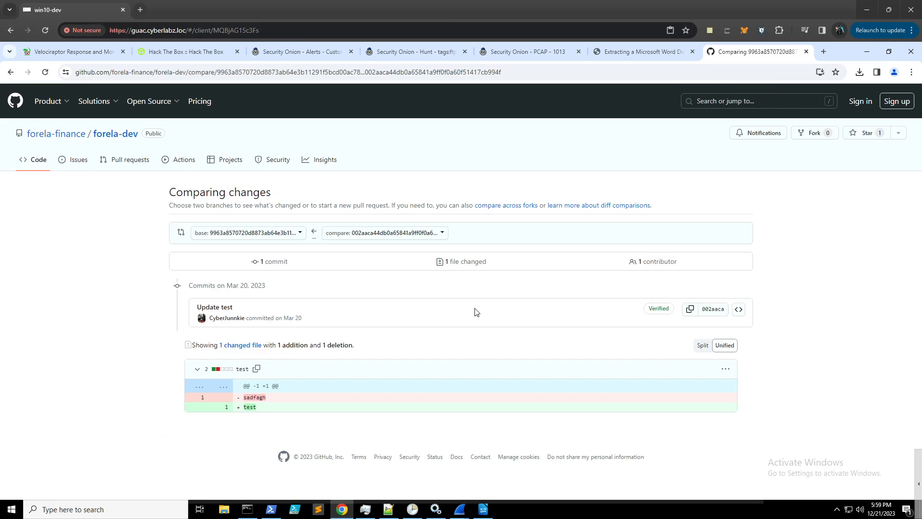
click(8, 72)
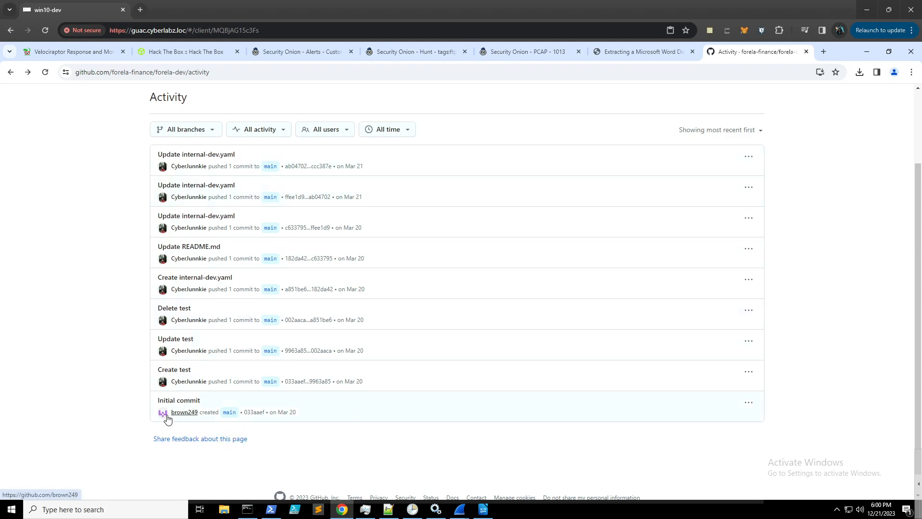
- Re-check the main-branch pushes and author profile, then select the 182da42 commit hash
click(228, 413)
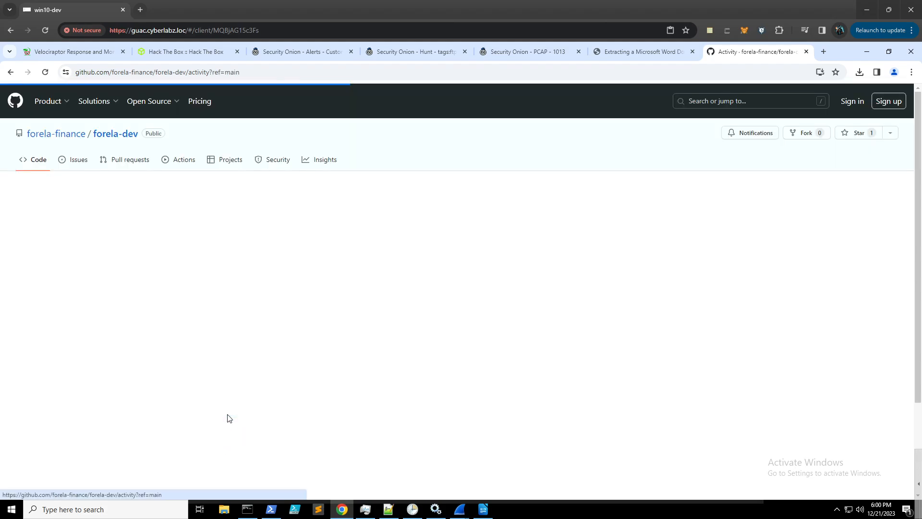
scroll(280, 269, down, 2)
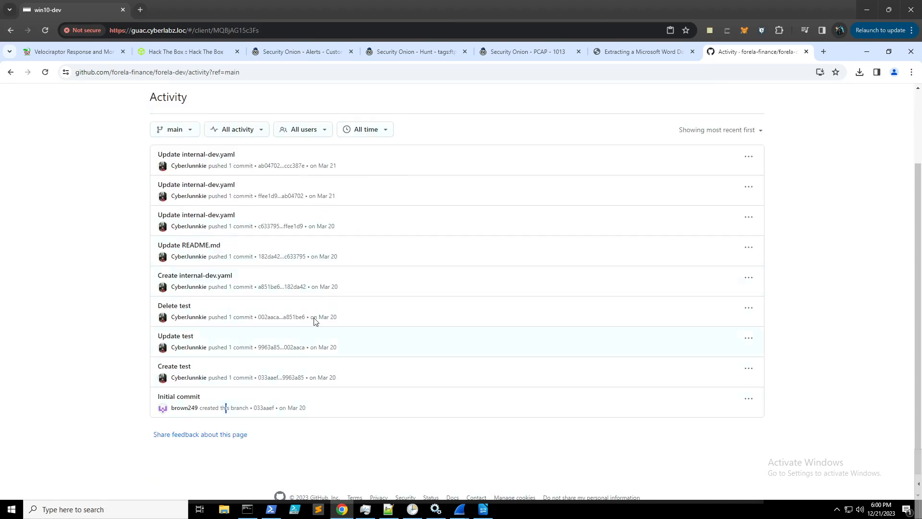
scroll(252, 288, up, 1)
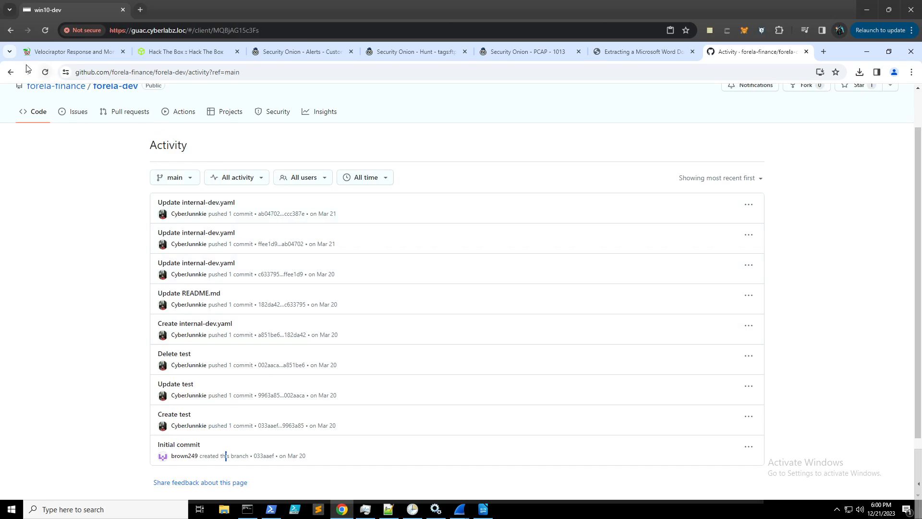
click(12, 72)
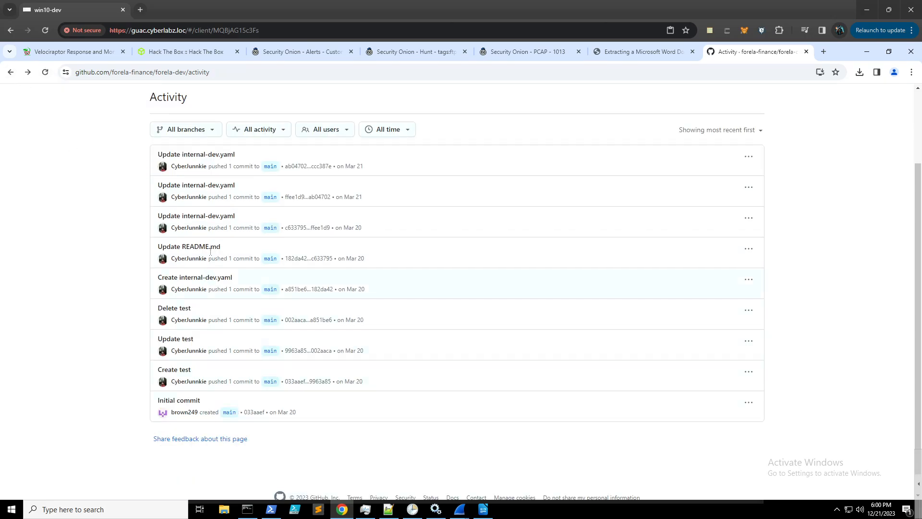
click(189, 258)
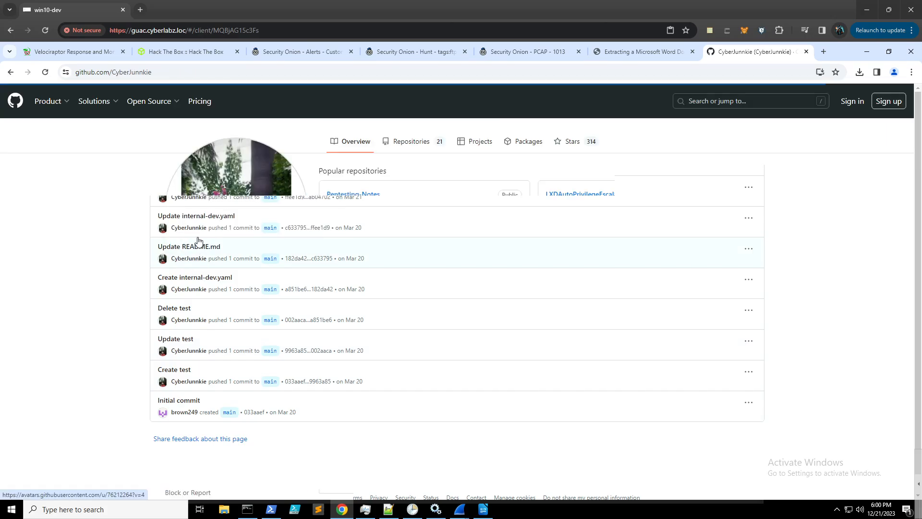
click(11, 72)
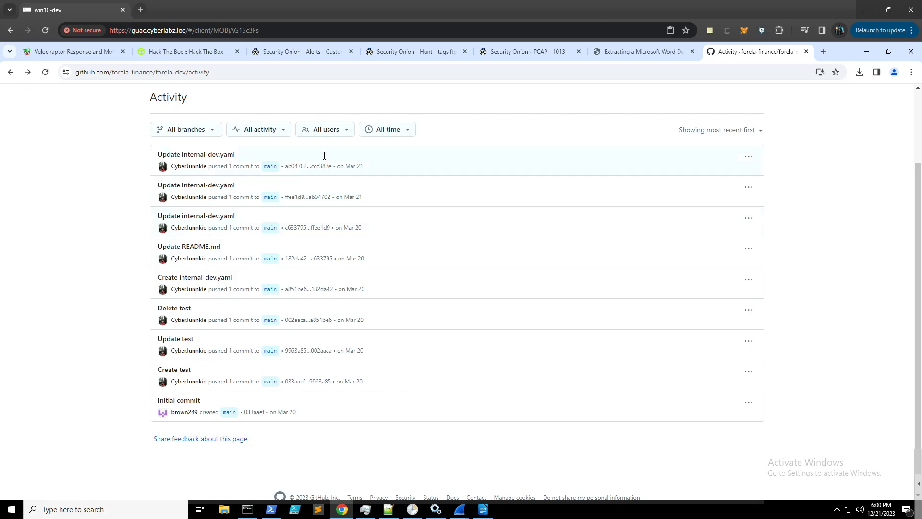
scroll(445, 277, up, 2)
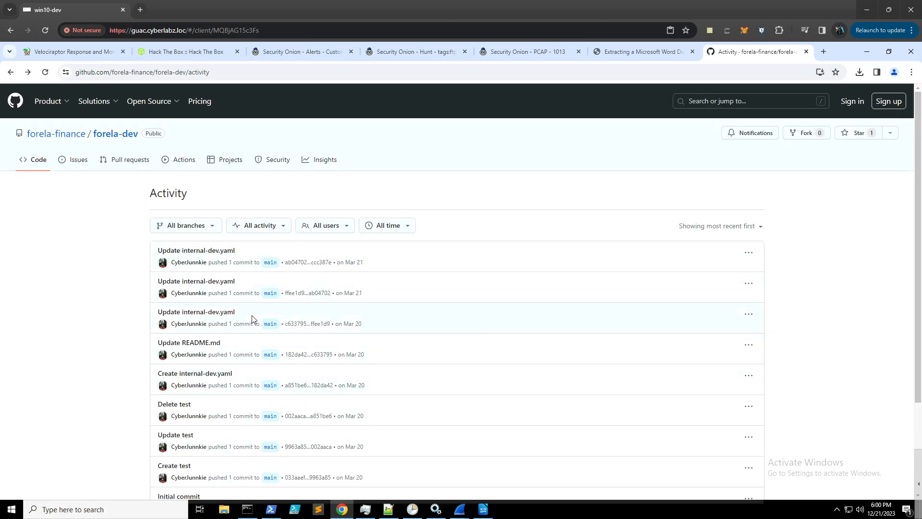
scroll(252, 316, down, 2)
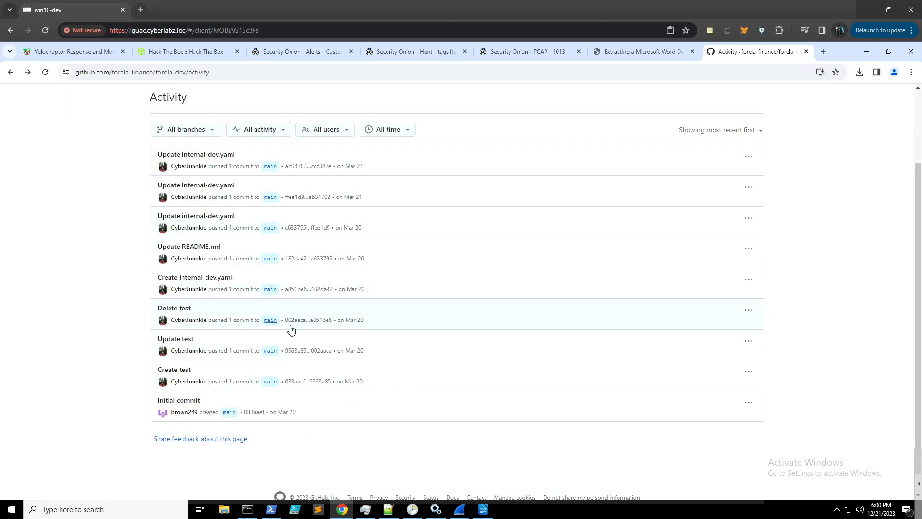
double_click(321, 289)
- Compare the Create internal-dev.yaml commit and copy the plaintext ssh_password on line 27
click(749, 279)
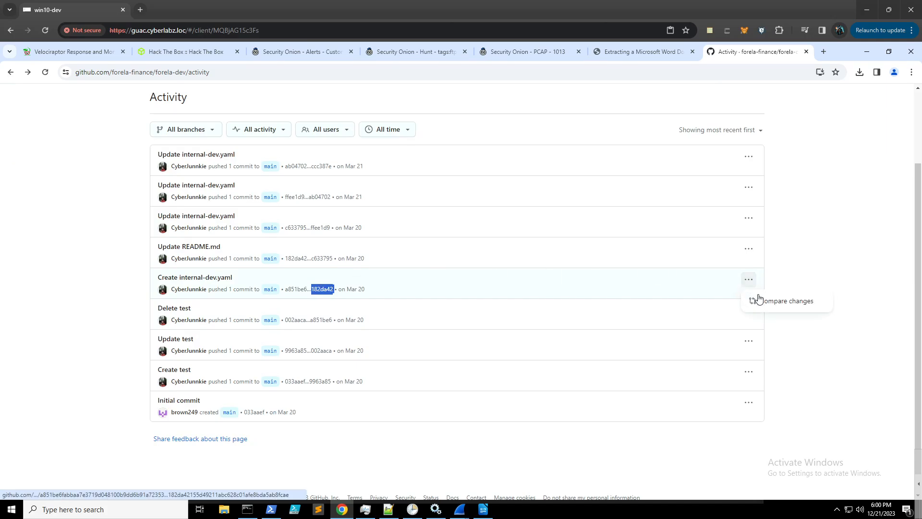
click(758, 299)
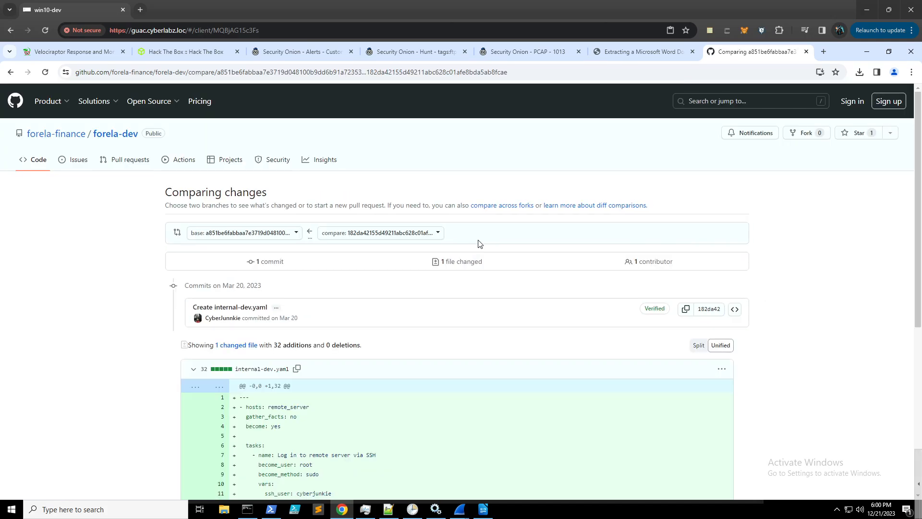
scroll(492, 267, down, 5)
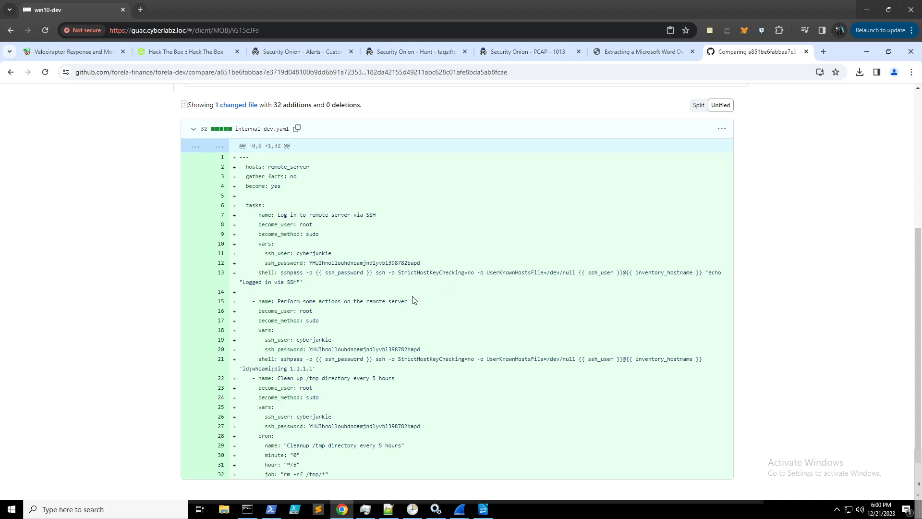
scroll(398, 304, down, 1)
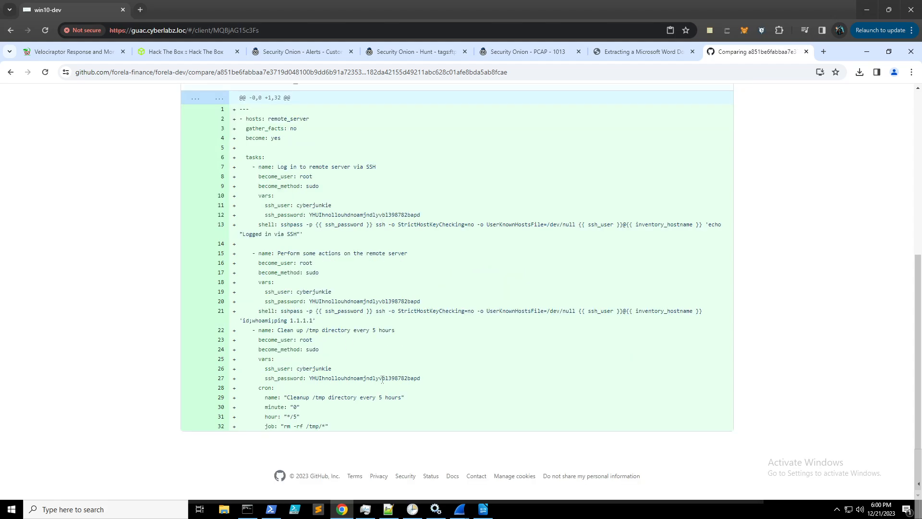
drag(421, 378, 310, 379)
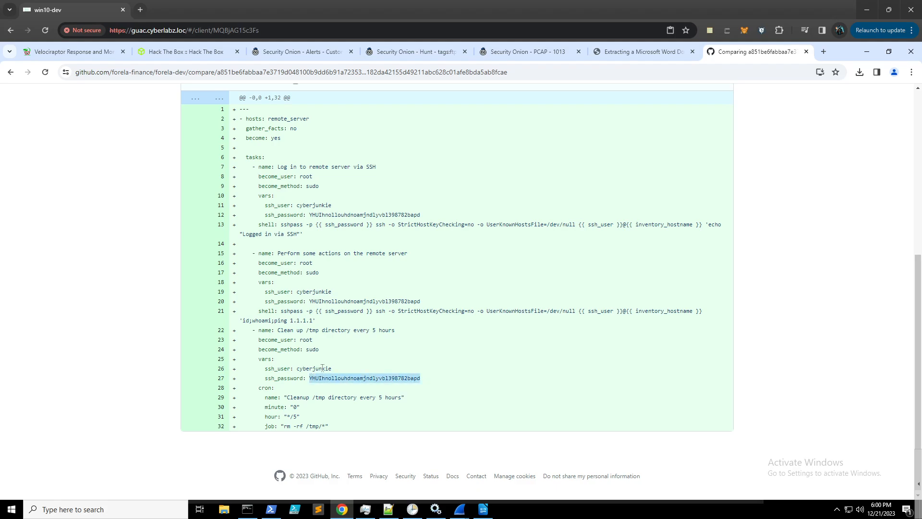
- Paste the copied SSH password into Task 18 on the Knock Knock Sherlock and submit it
click(197, 55)
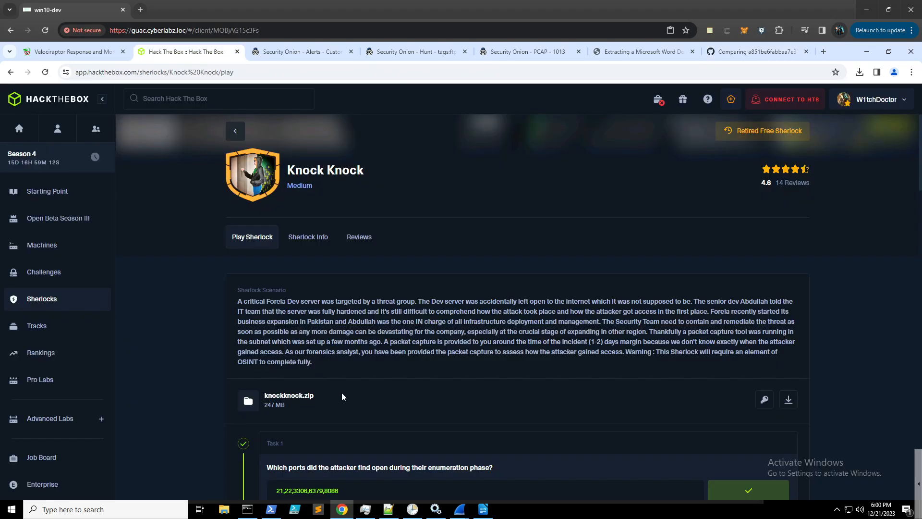
scroll(348, 389, down, 20)
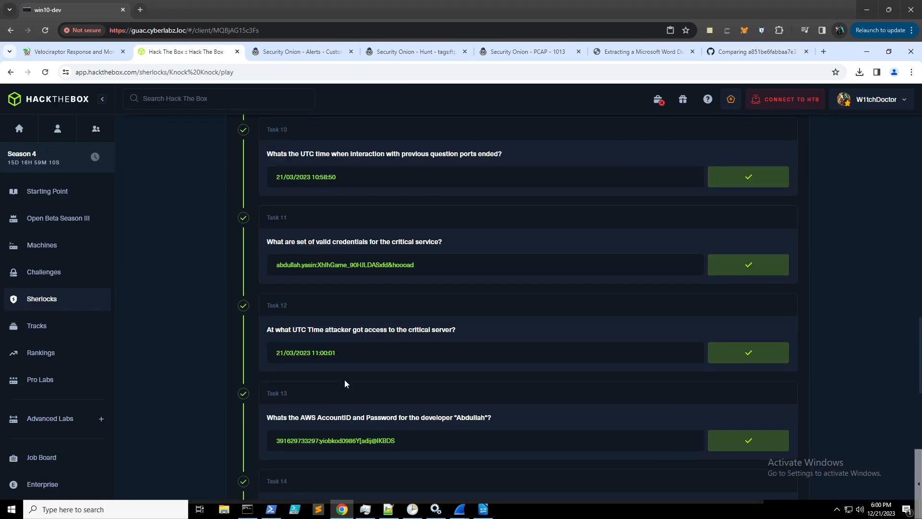
scroll(348, 376, down, 8)
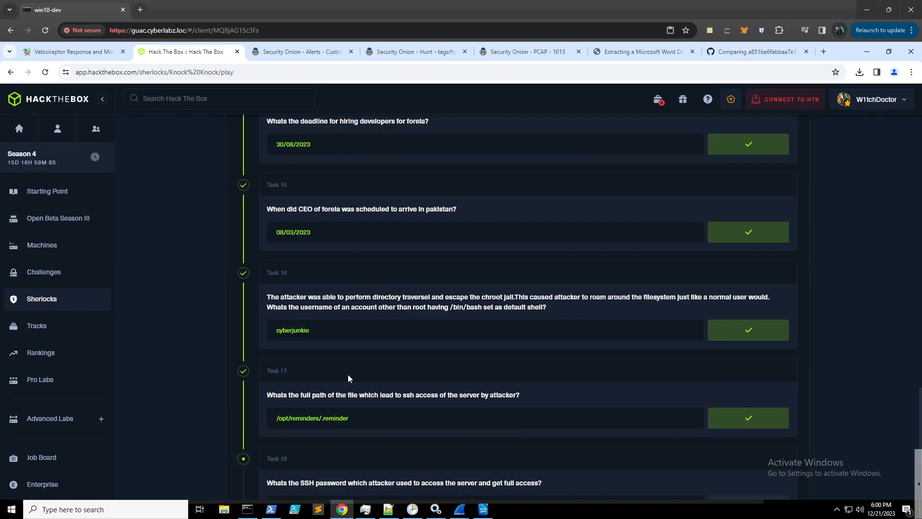
scroll(348, 374, down, 2)
click(346, 361)
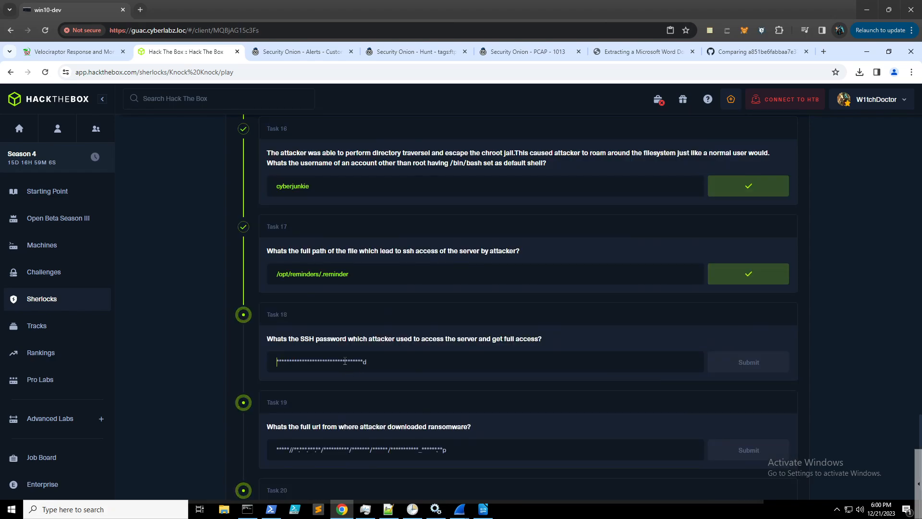
key(ctrl+v)
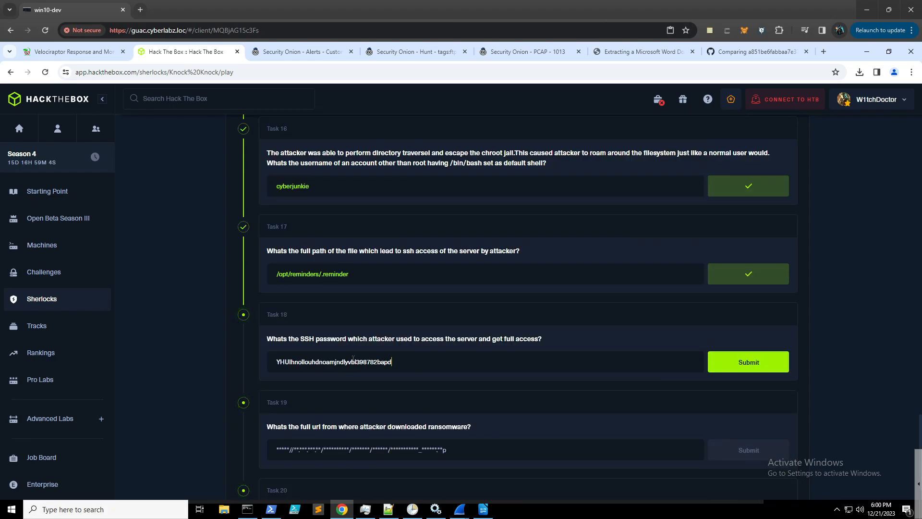
key(Return)
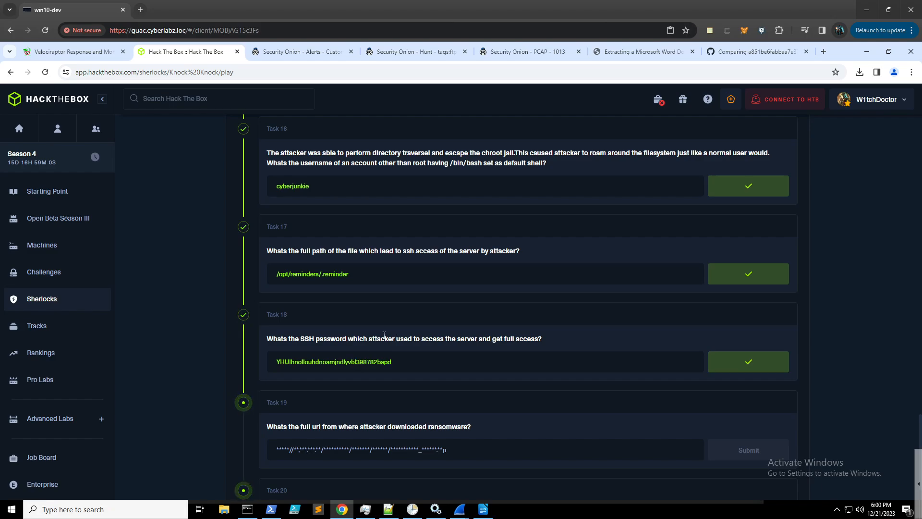
- Confirm Task 18 is marked correct, then move over to the Security Onion alerts
scroll(383, 341, down, 2)
scroll(390, 313, down, 2)
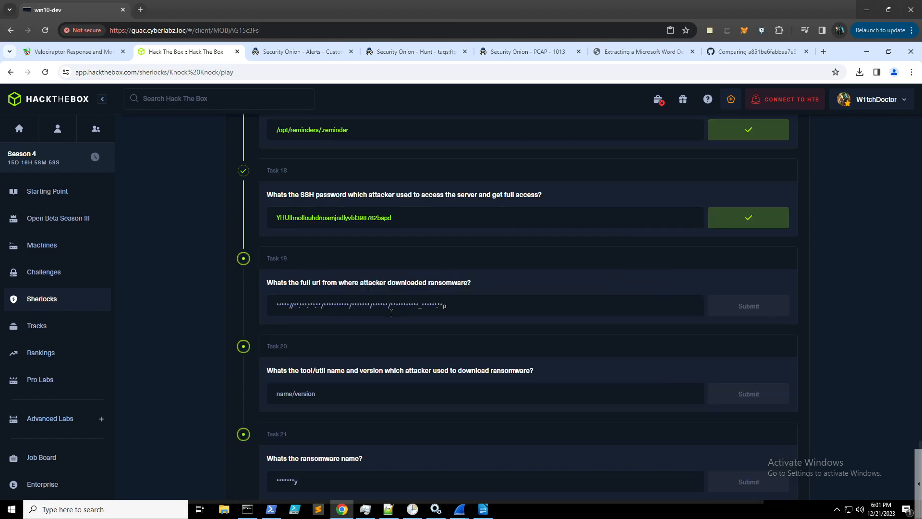
scroll(390, 315, up, 1)
click(743, 51)
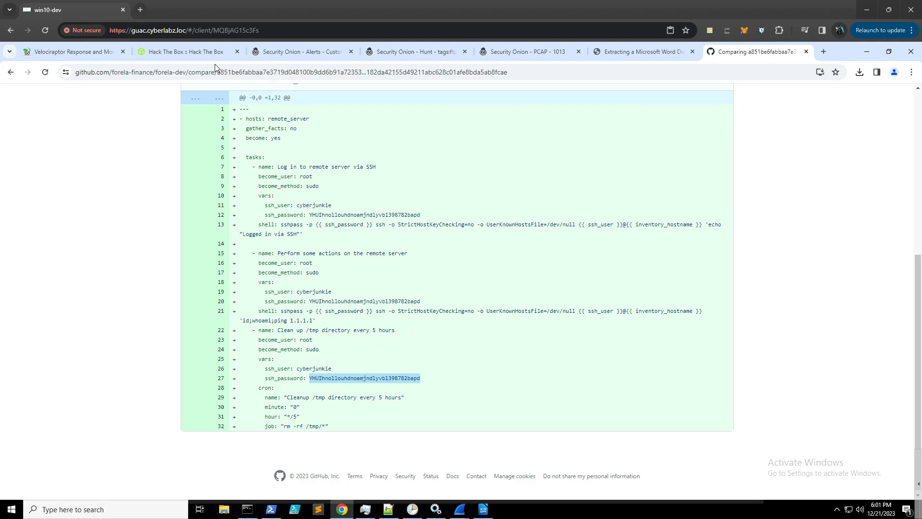
click(205, 54)
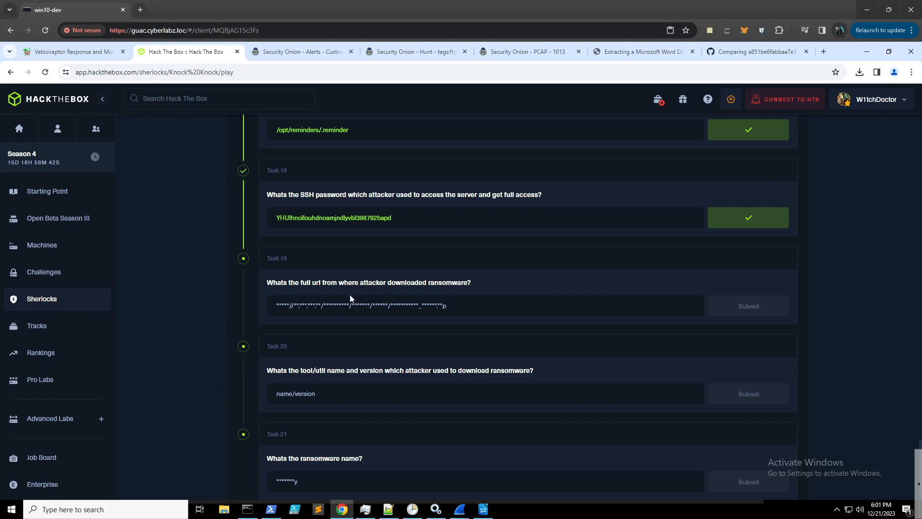
click(315, 53)
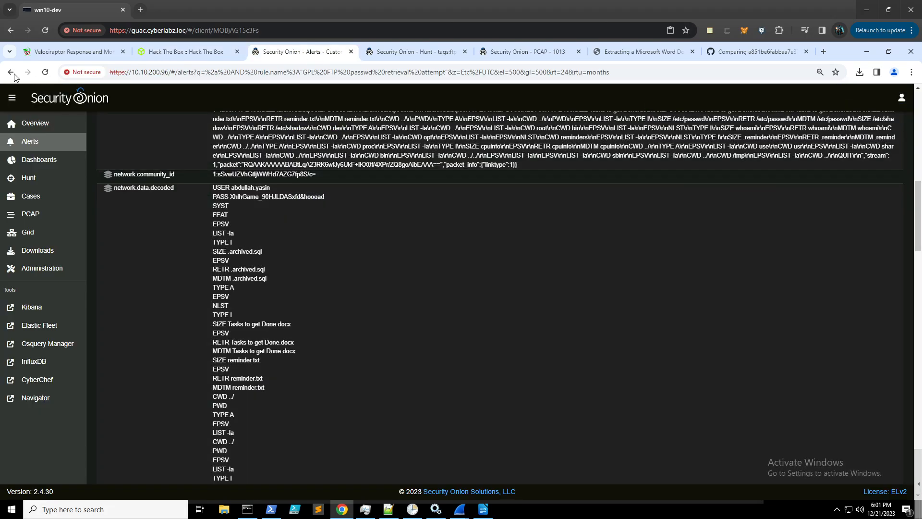
- Back out of the PCAP job to Alerts and widen the time range to 24 months
click(12, 74)
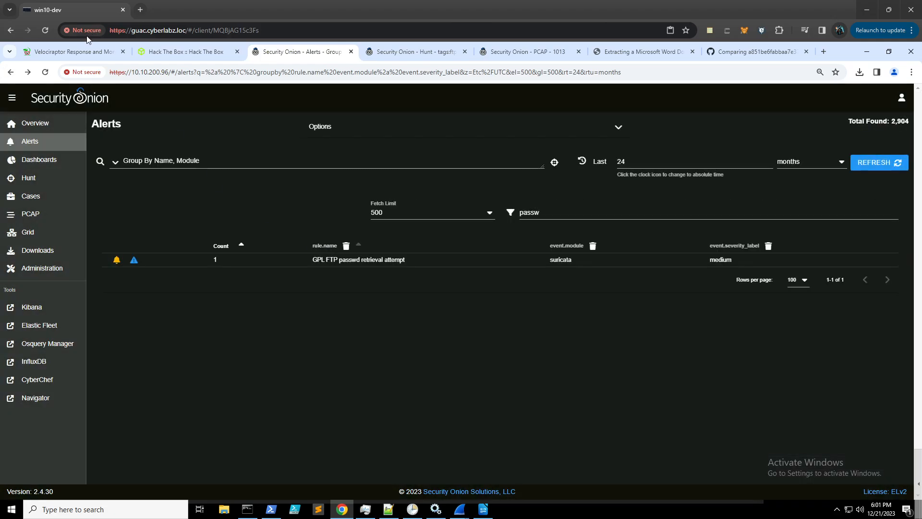
click(11, 72)
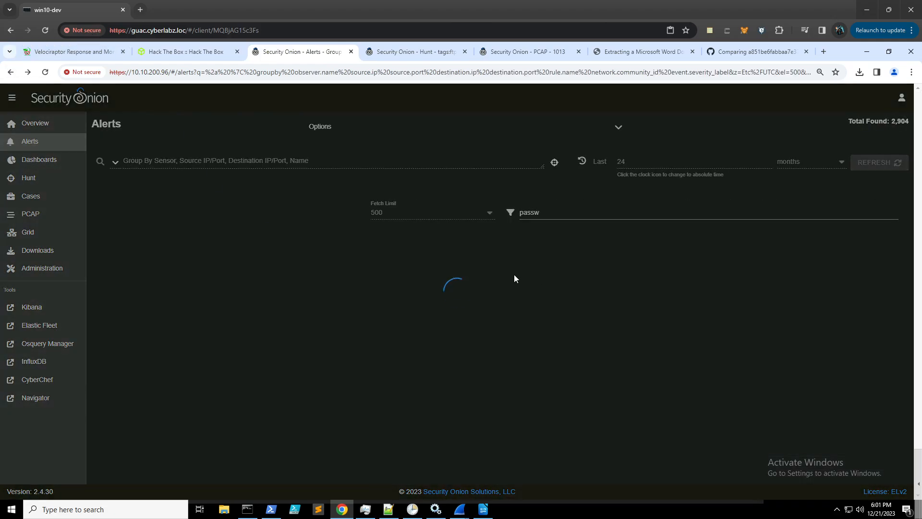
click(10, 73)
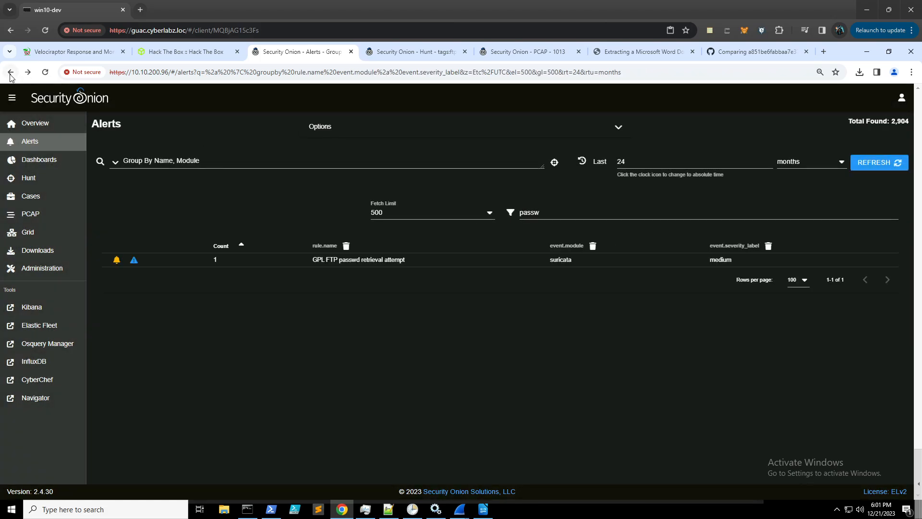
click(10, 72)
click(11, 73)
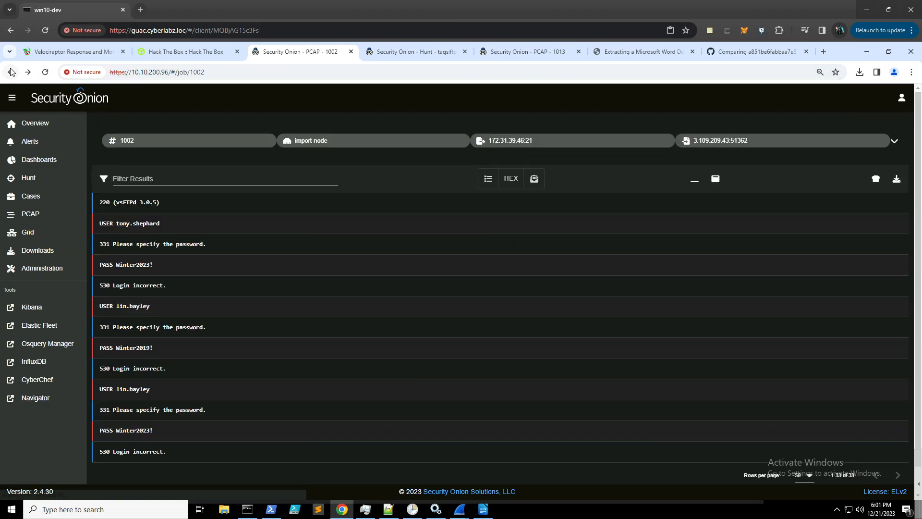
click(37, 143)
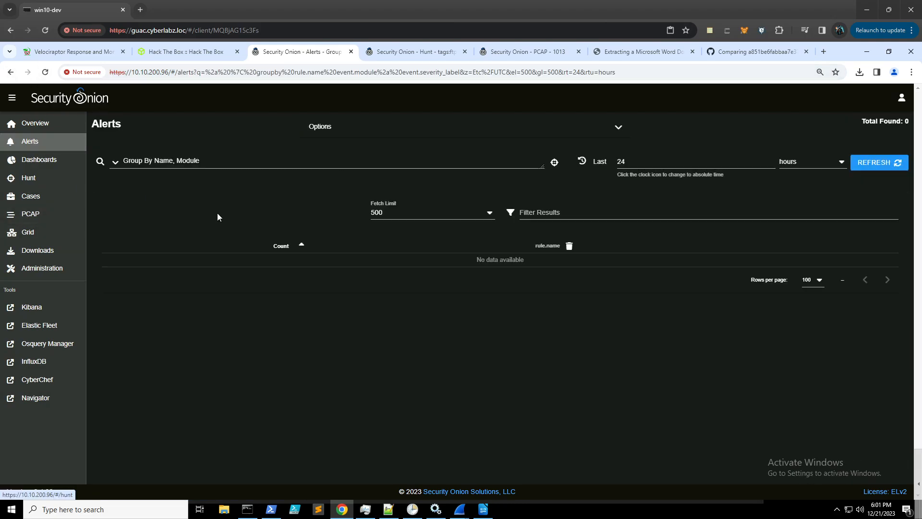
click(836, 162)
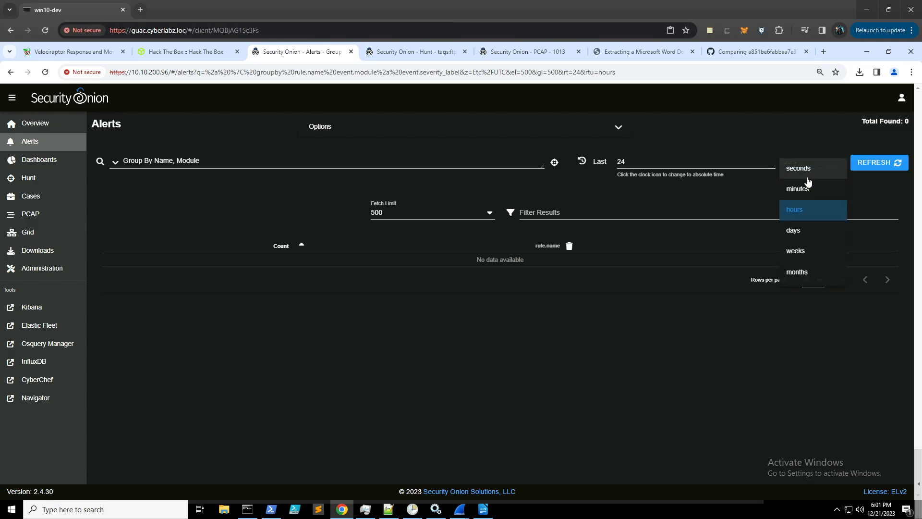
click(798, 272)
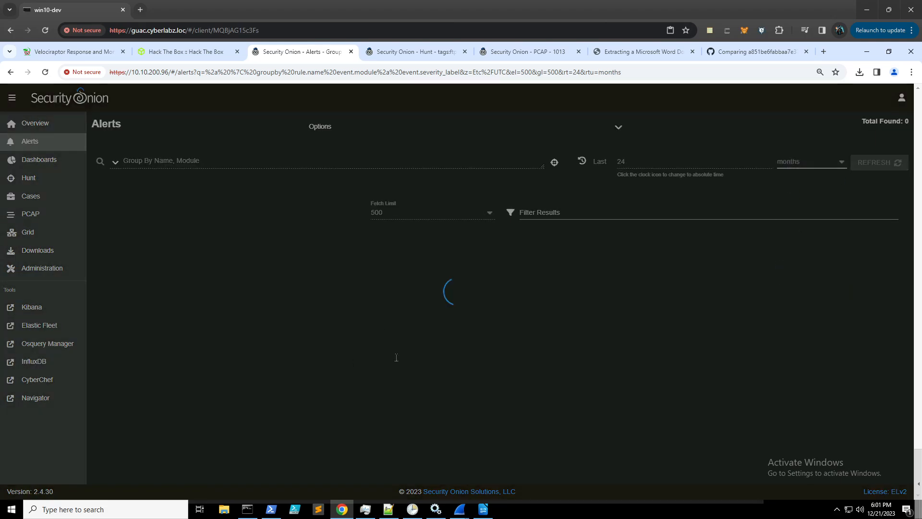
scroll(290, 301, down, 10)
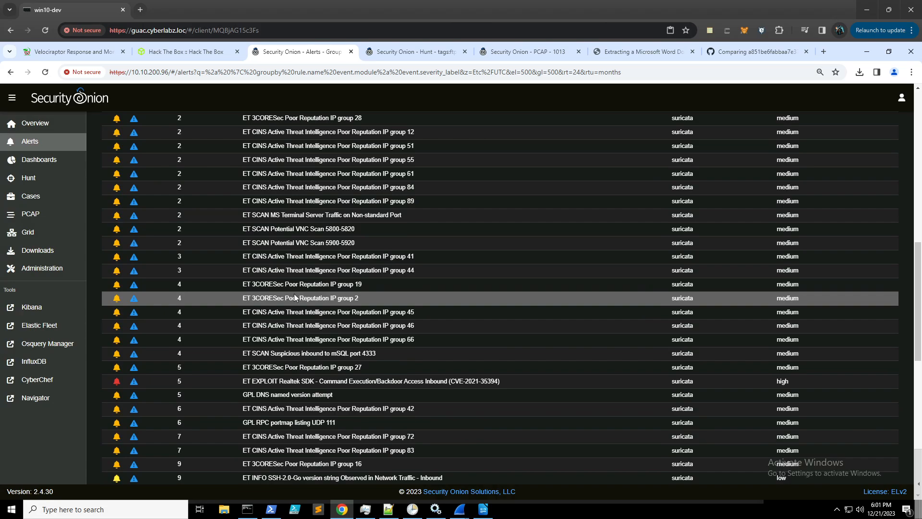
- Find the ET INFO Dotted Quad Host ZIP Request rule and drill into its alerts
key(ctrl+f)
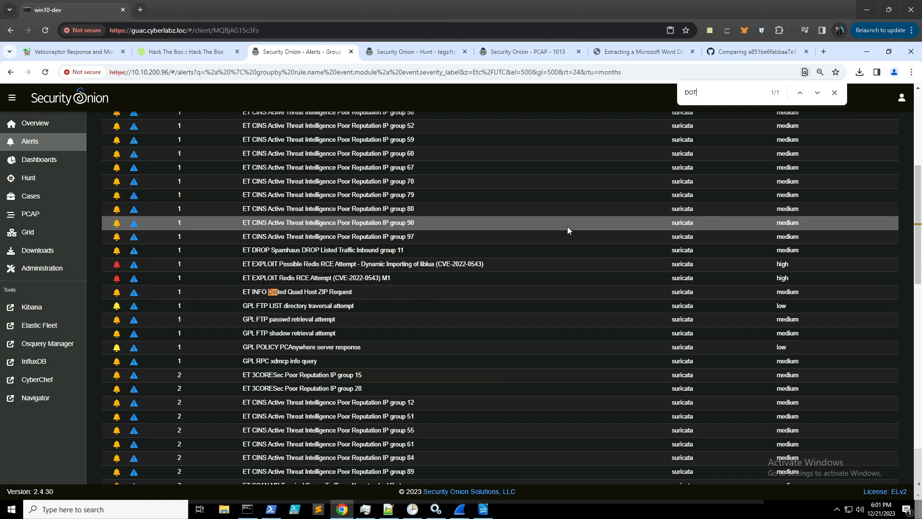
click(326, 291)
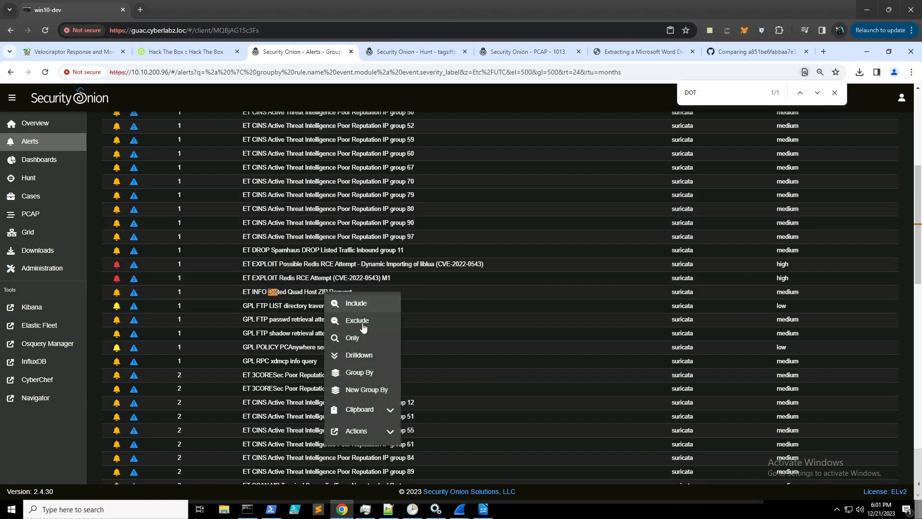
click(363, 358)
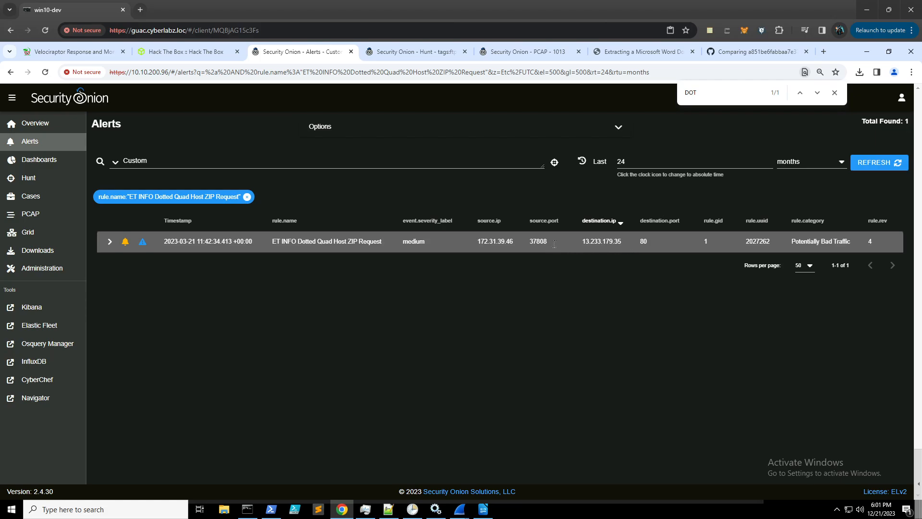
- Expand the alert and select the decoded GET path /PKCampaign/Targets/Forela/Ransomware2_server.zip
click(110, 242)
scroll(302, 239, down, 1)
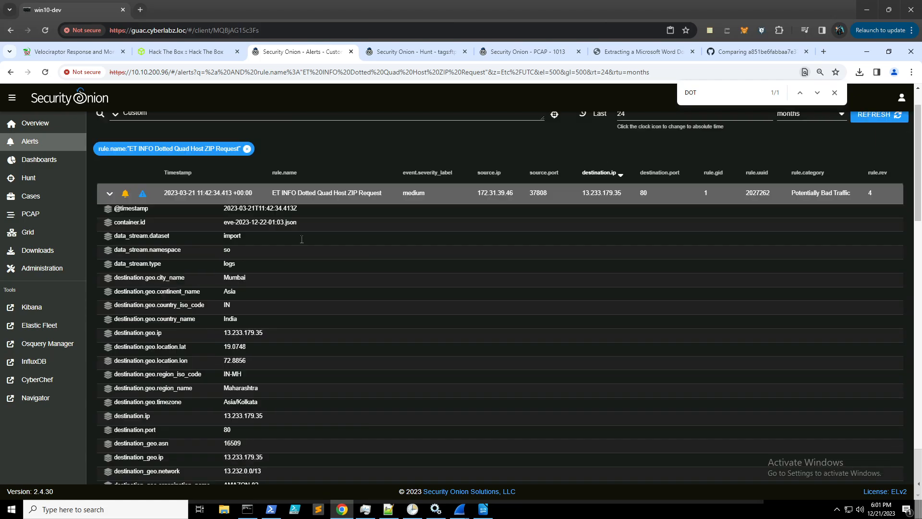
scroll(302, 239, down, 9)
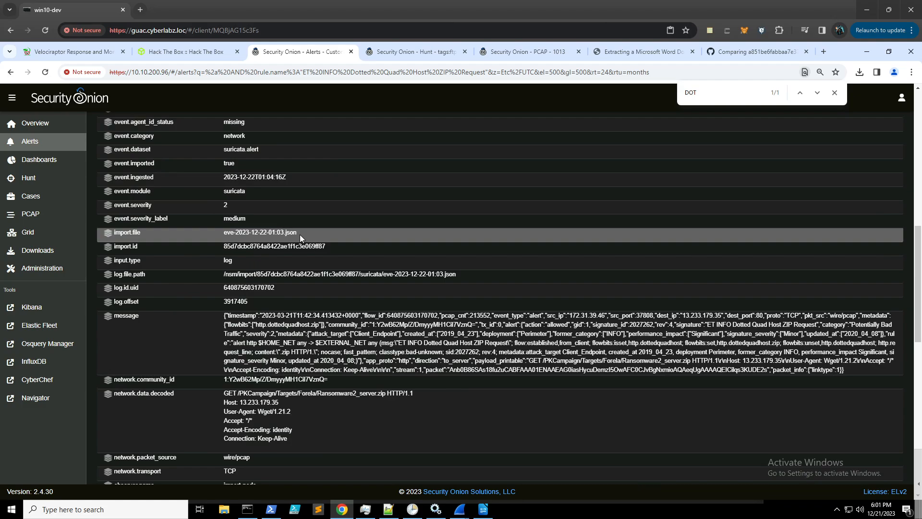
scroll(300, 235, down, 2)
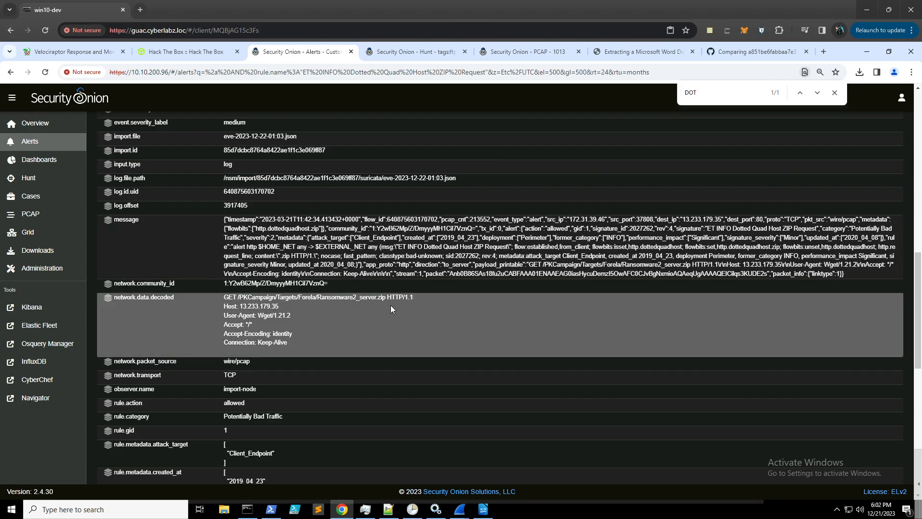
drag(388, 299, 238, 298)
key(ctrl+c)
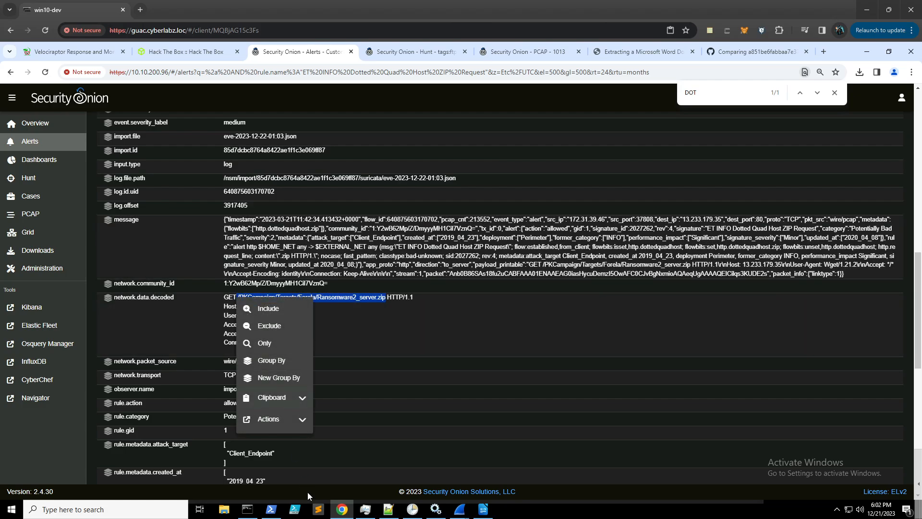
- Paste the file path into Notepad++ and prefix it with the host IP 13.233.179.35
click(388, 509)
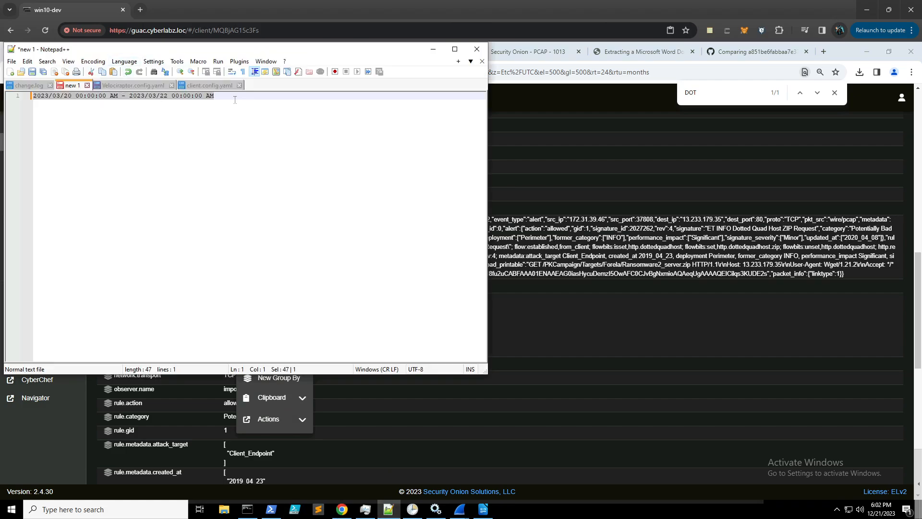
text(2023/03/20 00:00:00 AM - 2023/03/22 00:00:00 AM)
key(Return)
key(Return)
key(Return)
key(ctrl+v)
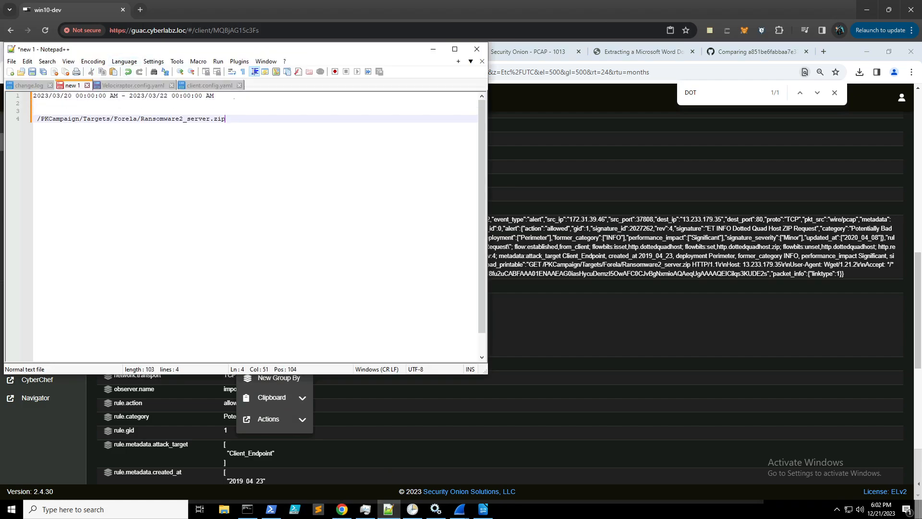
click(636, 255)
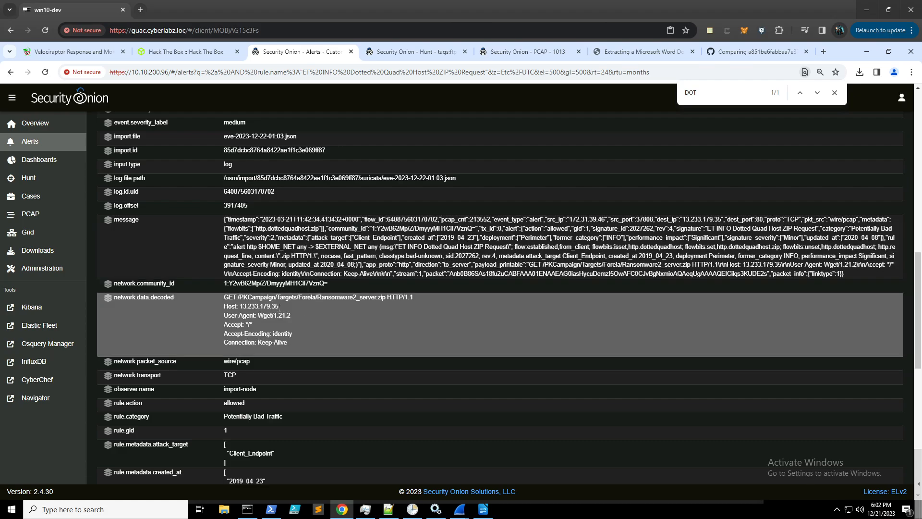
drag(278, 307, 240, 306)
key(ctrl+c)
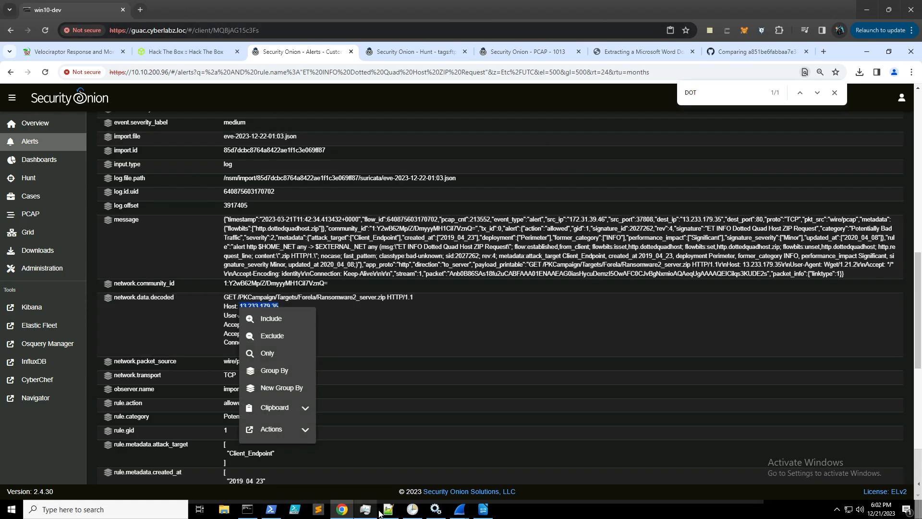
key(alt+Tab)
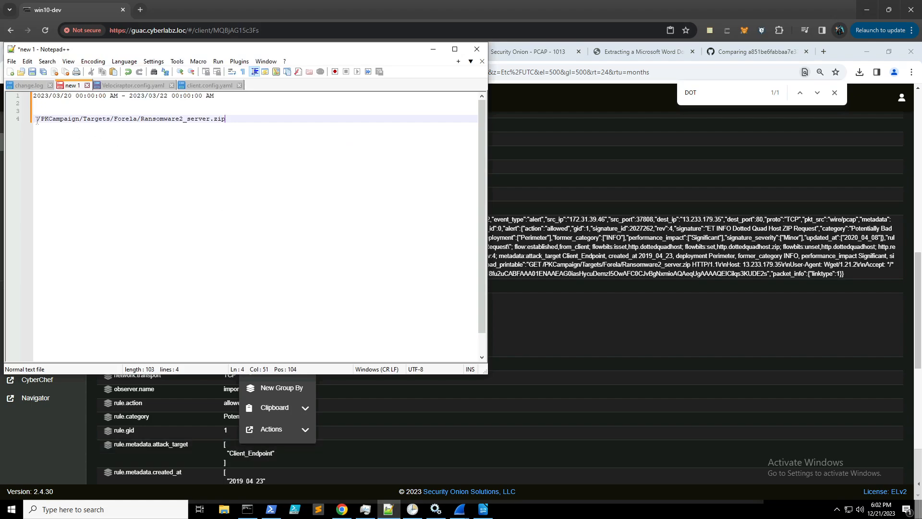
key(Home)
key(ctrl+v)
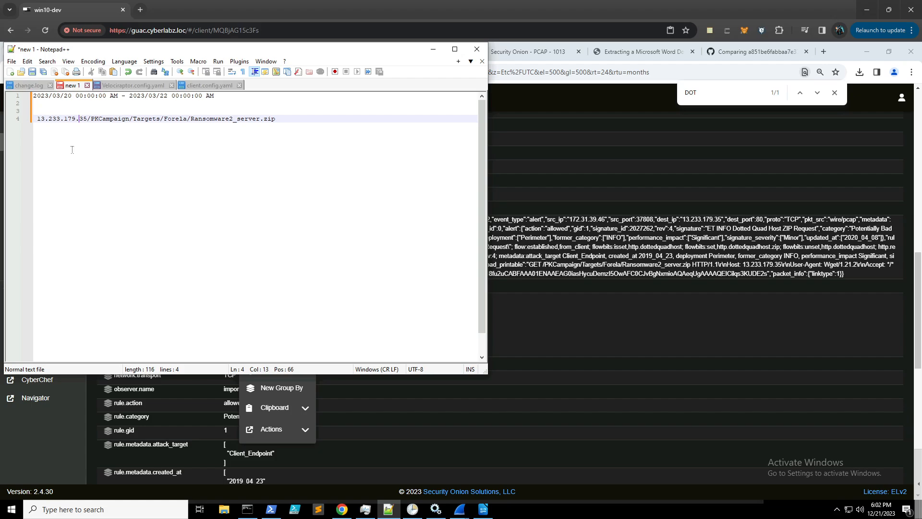
key(Up)
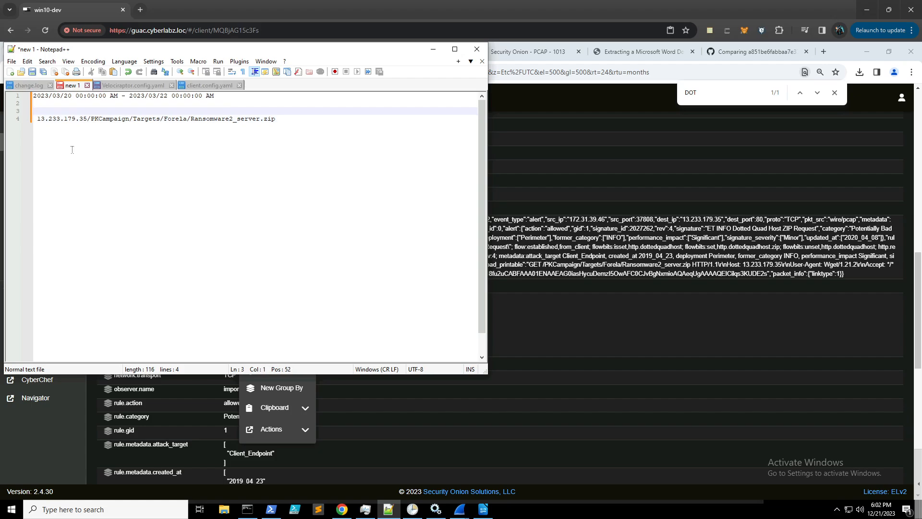
key(Down)
key(Home)
text(http://)
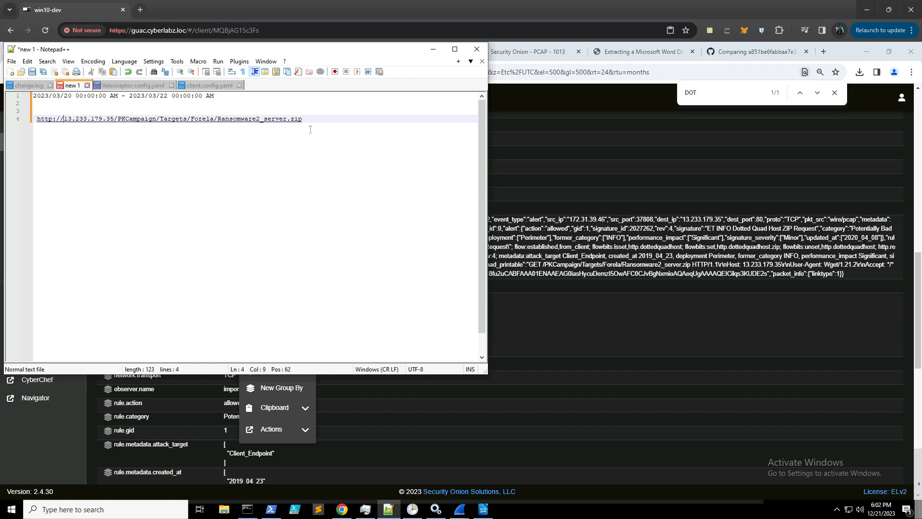
key(End)
shift+click(38, 121)
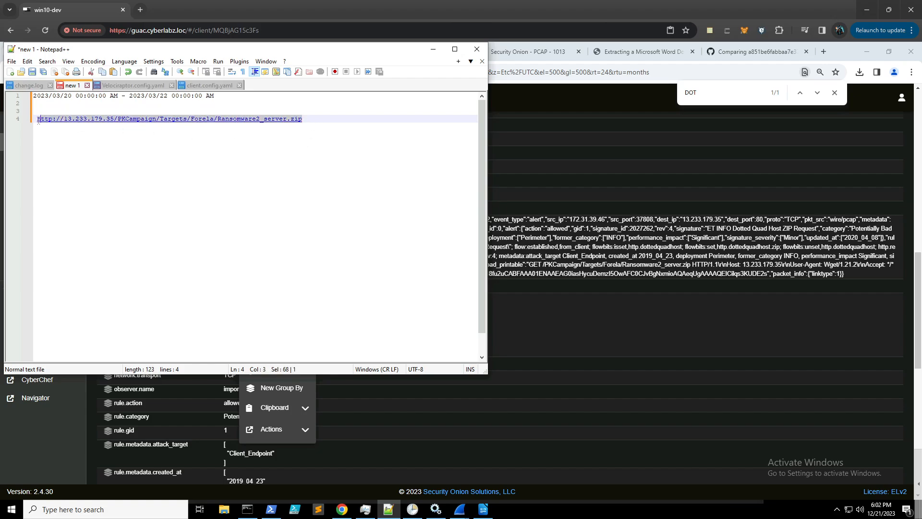
click(433, 49)
click(180, 52)
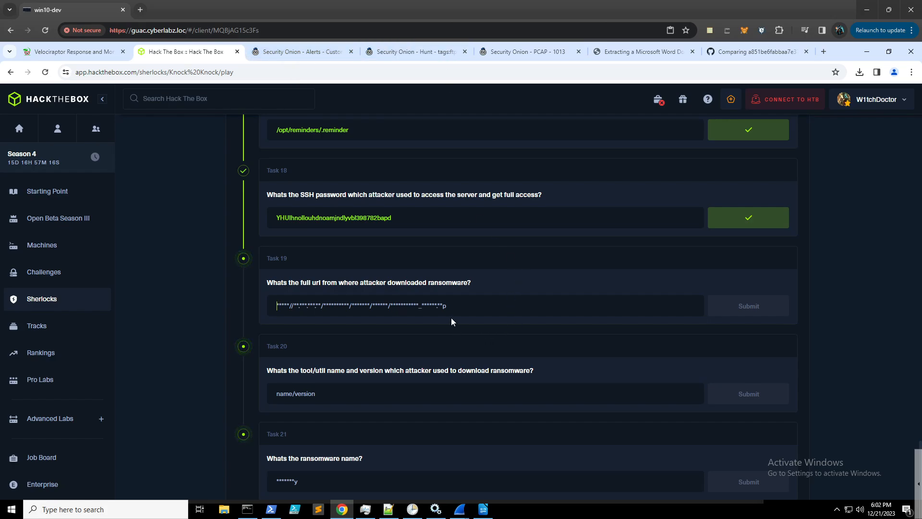
click(432, 307)
text(http://13.233.179.35/PKCampaign/Targets/Forela/Ransomware2_server.zip)
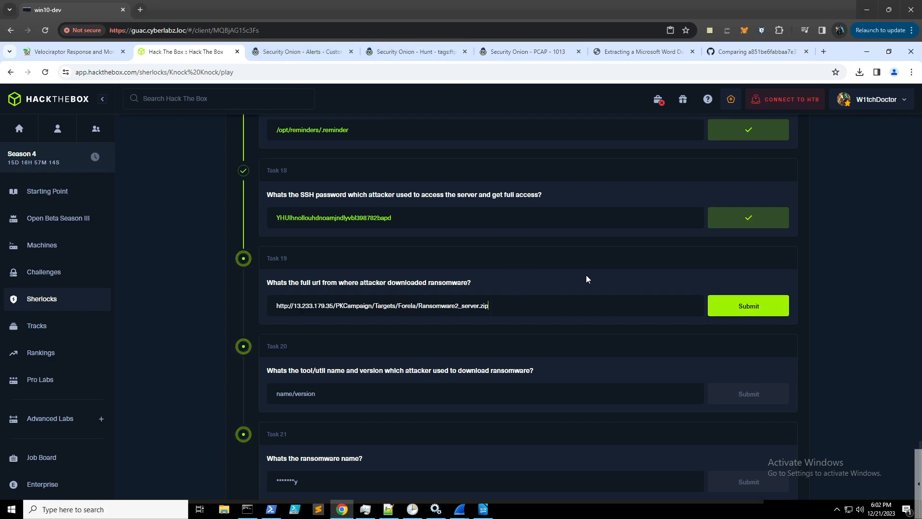
click(737, 308)
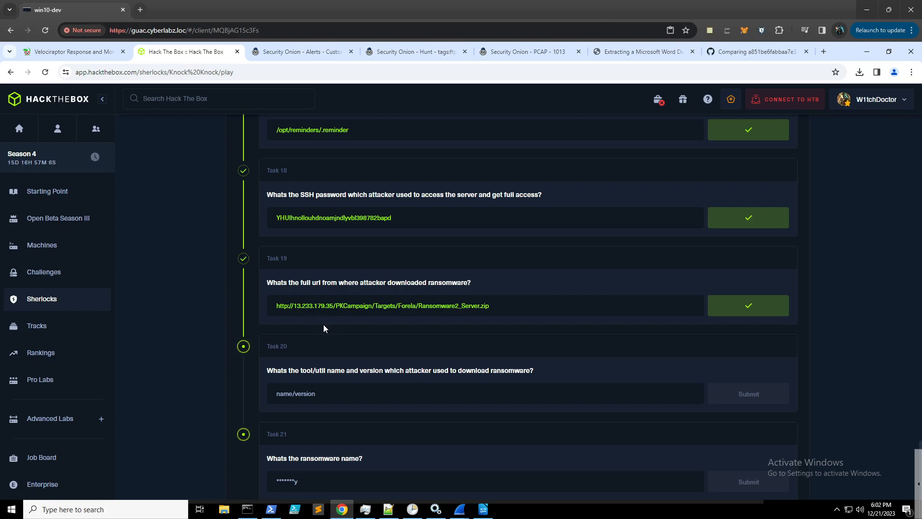
scroll(339, 332, down, 1)
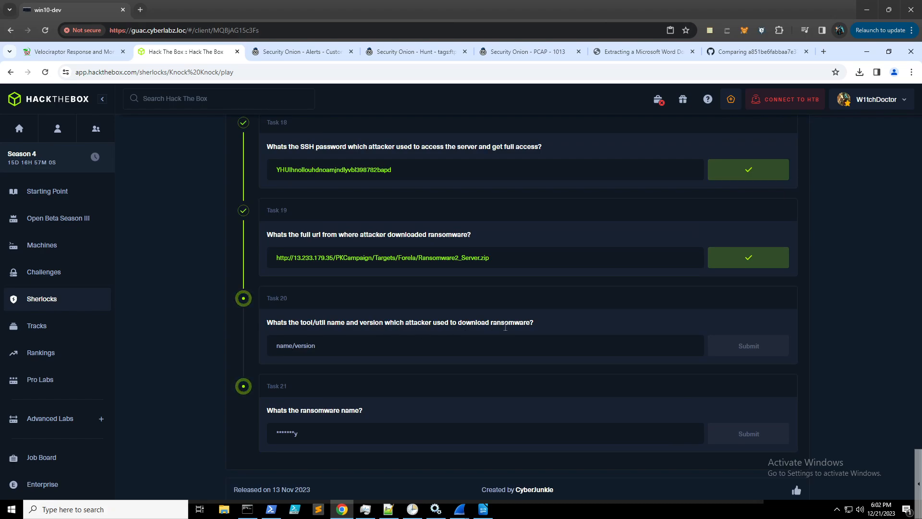
click(289, 51)
click(535, 345)
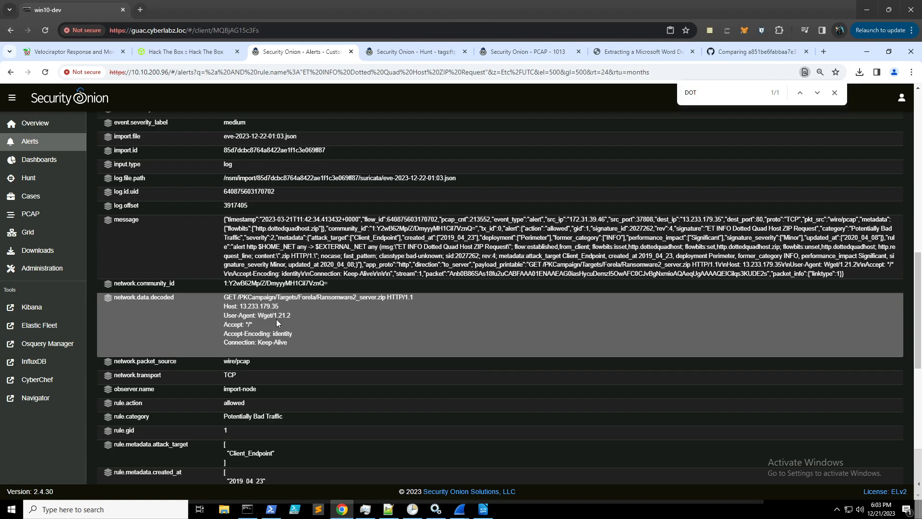
- Select the Wget/1.21.2 User-Agent value and return to the Hack The Box tasks
drag(291, 317, 266, 316)
drag(258, 316, 259, 317)
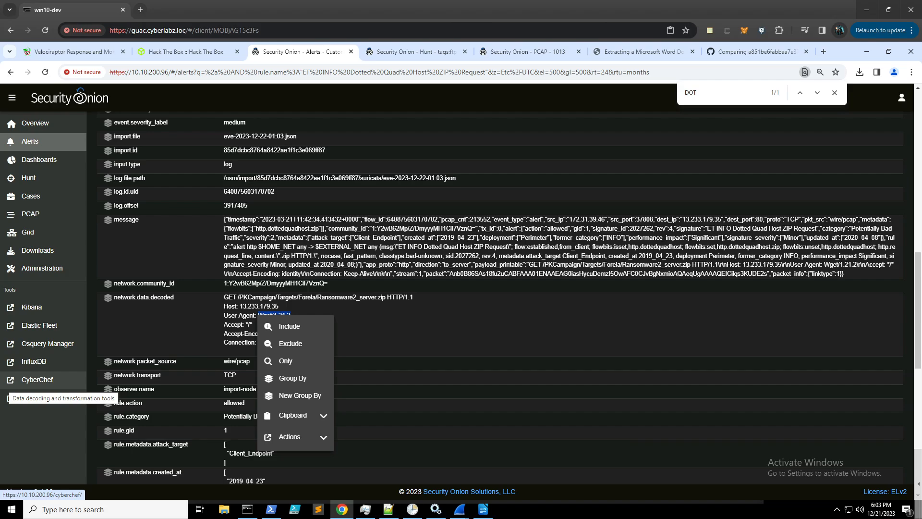
click(209, 52)
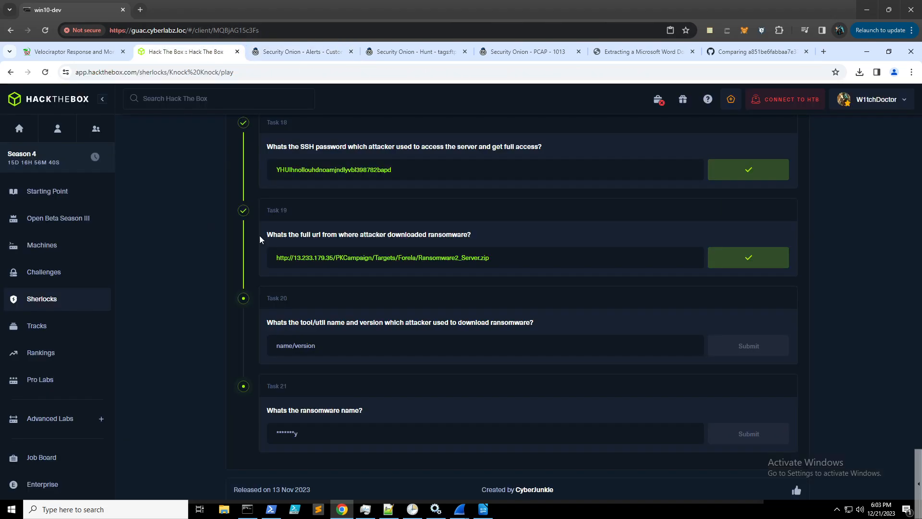
- Submit Wget/1.21.2 as the Task 20 answer, then return to the Security Onion alert
click(346, 347)
text(Wget/1.21.2)
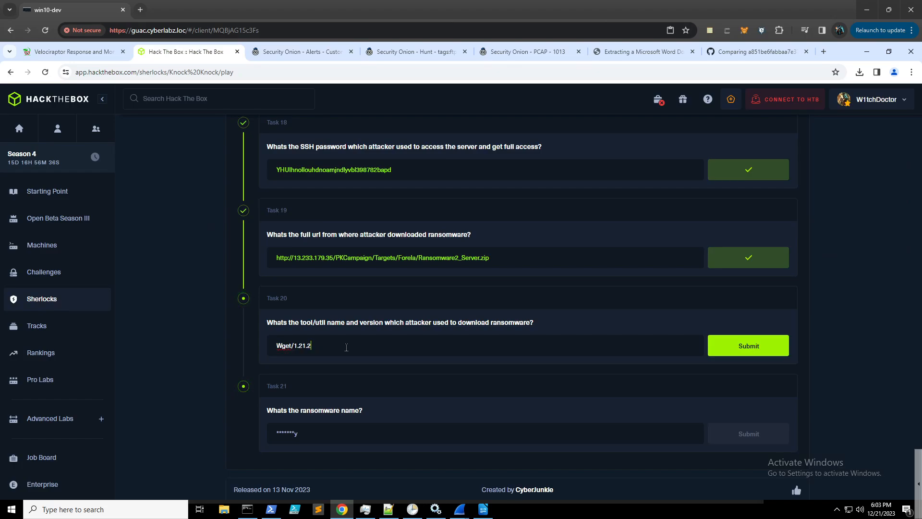
click(729, 347)
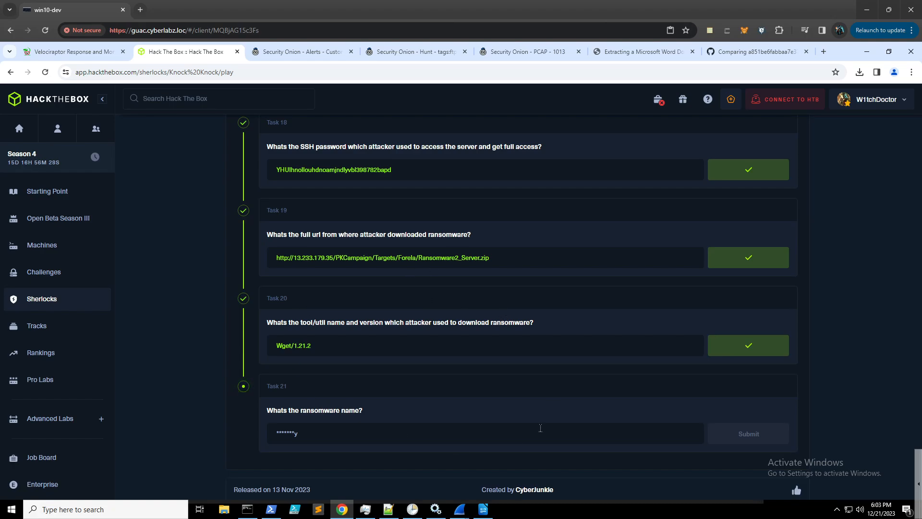
scroll(404, 310, down, 1)
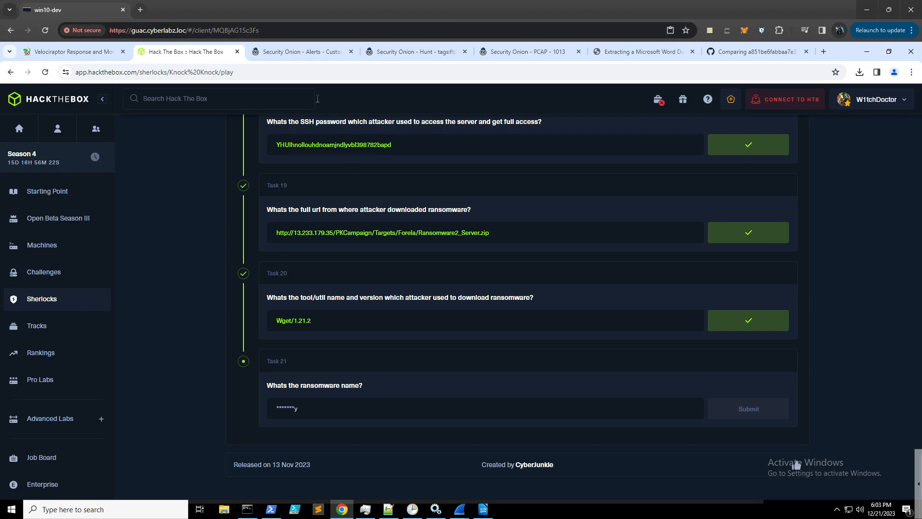
click(298, 51)
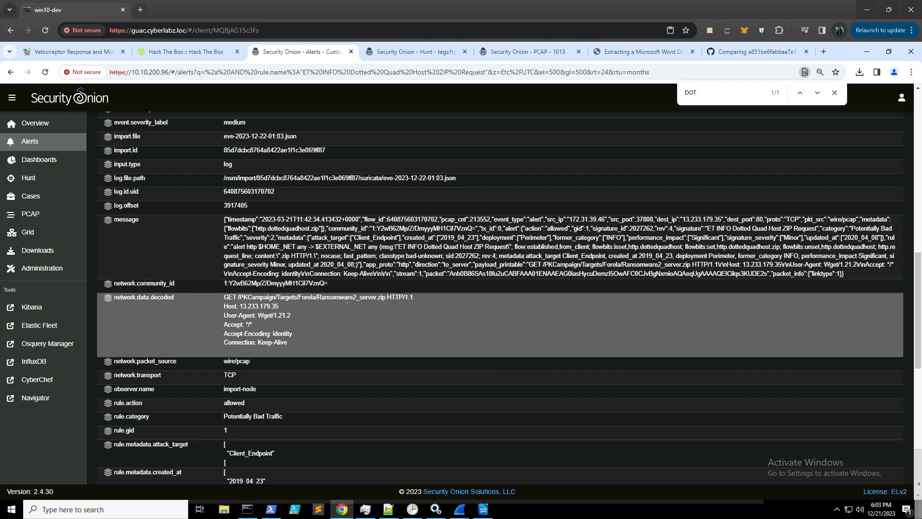
- Pull the PCAP transcript for the Ransomware2_server.zip request from the decoded value's actions
click(347, 297)
click(399, 418)
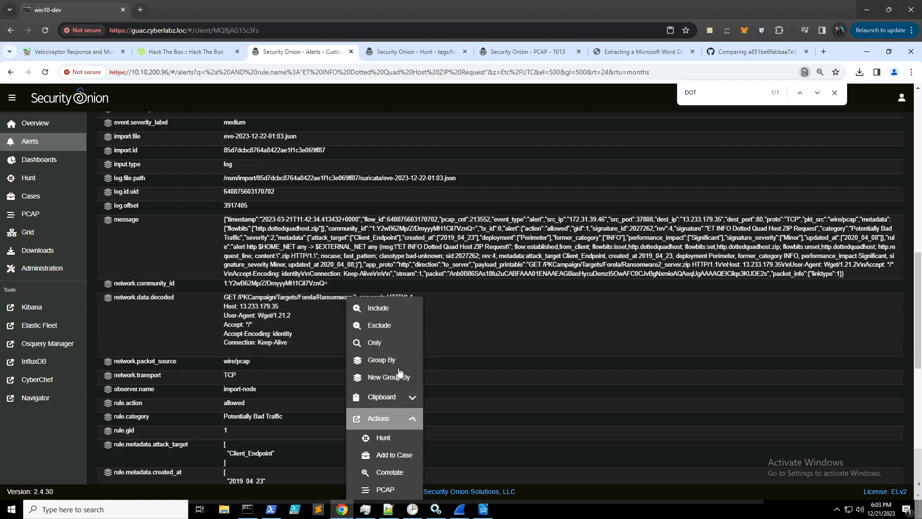
scroll(405, 346, down, 2)
scroll(405, 346, down, 2)
click(399, 297)
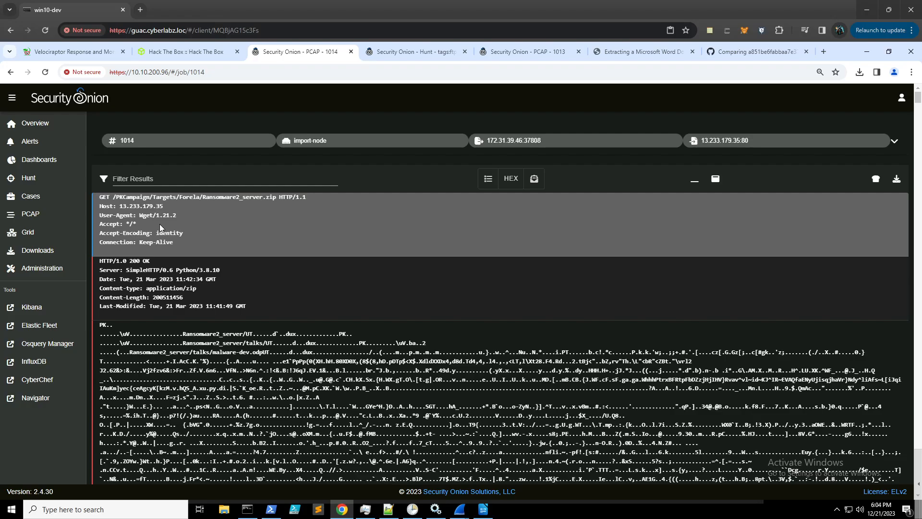
- Search the transcript for 'Ransom' and scroll through the first matches
key(ctrl+f)
text(Ransom)
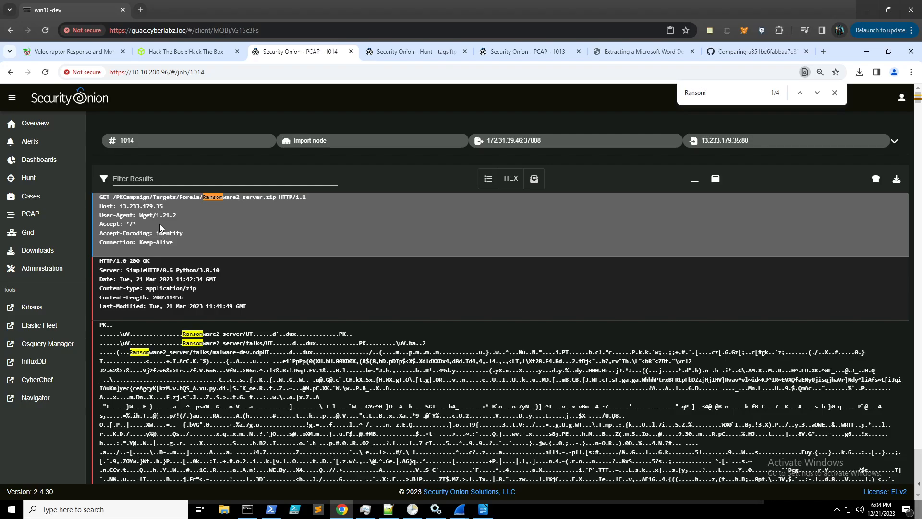
key(Return)
key(Return)
key(Return)
key(Return)
key(Return)
key(Return)
key(Return)
key(Return)
key(Return)
key(Return)
scroll(685, 296, down, 10)
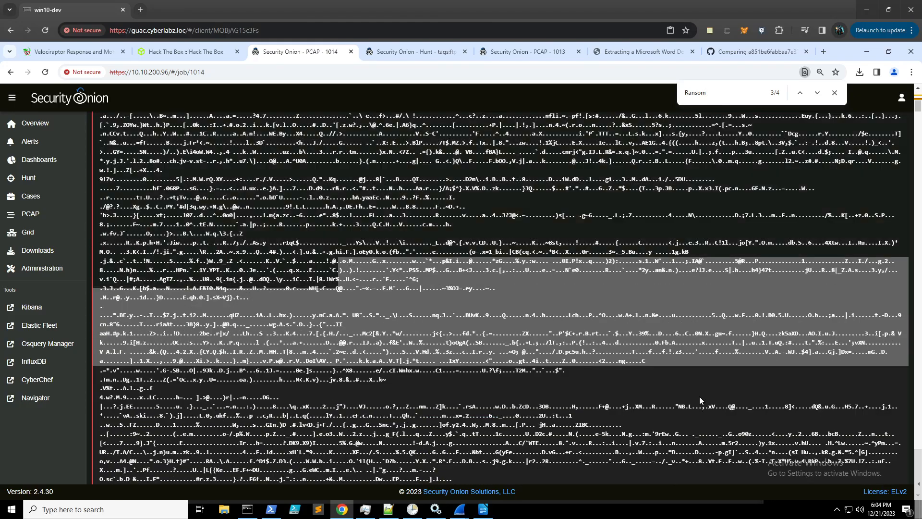
scroll(697, 396, down, 10)
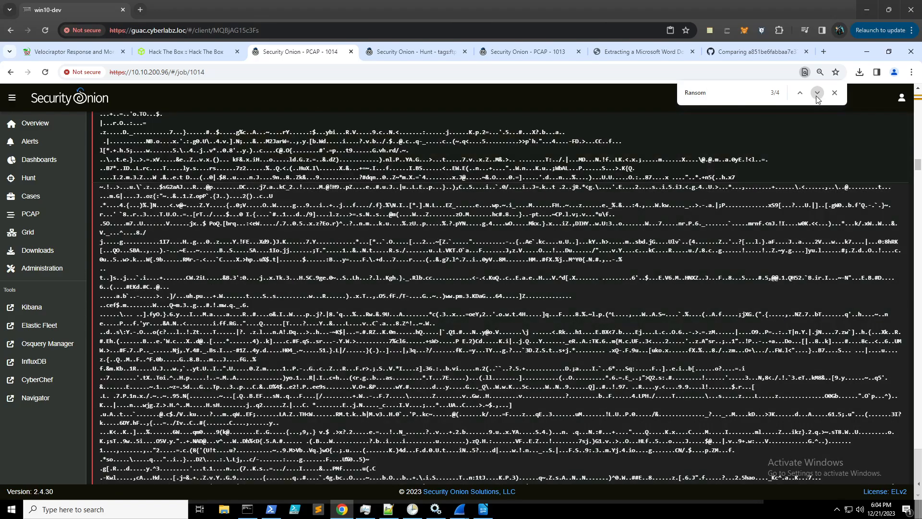
click(818, 93)
click(817, 92)
scroll(500, 298, down, 5)
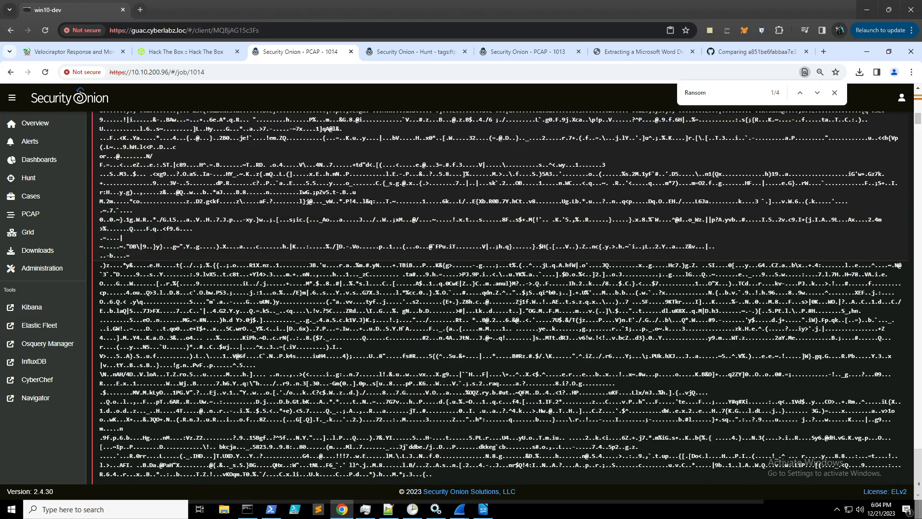
scroll(912, 192, down, 5)
scroll(912, 192, down, 15)
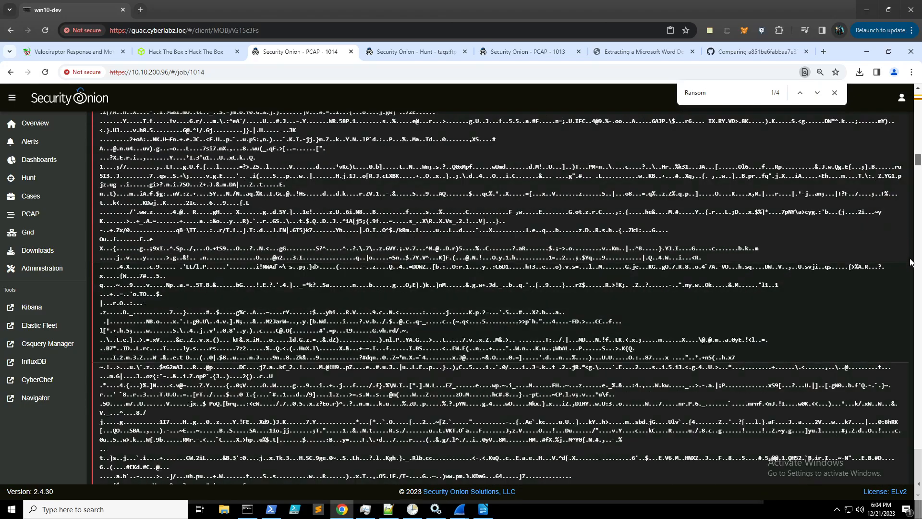
scroll(907, 405, down, 10)
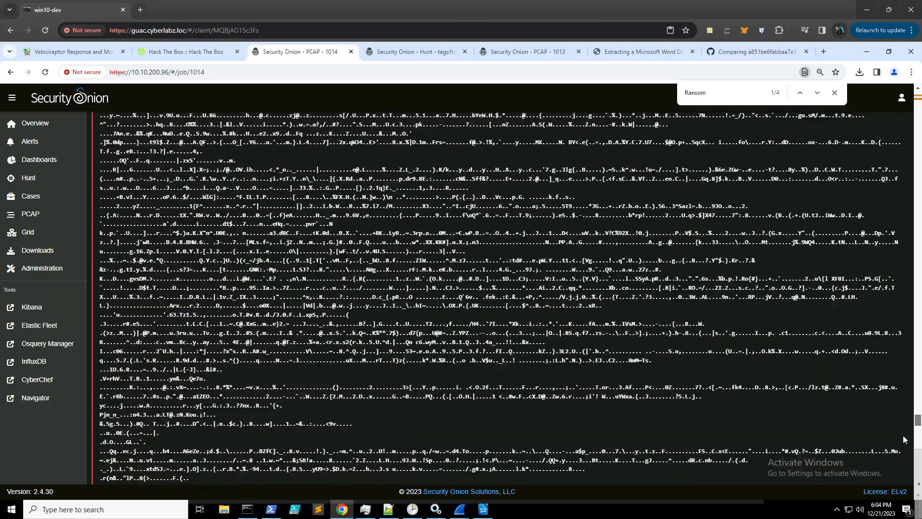
scroll(914, 493, down, 2)
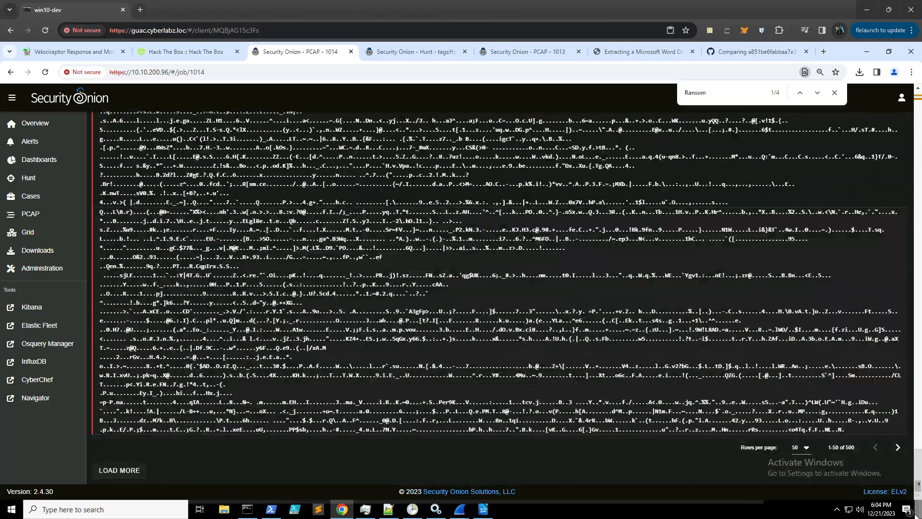
- Show more transcript rows and step through the remaining Ransom matches
click(804, 448)
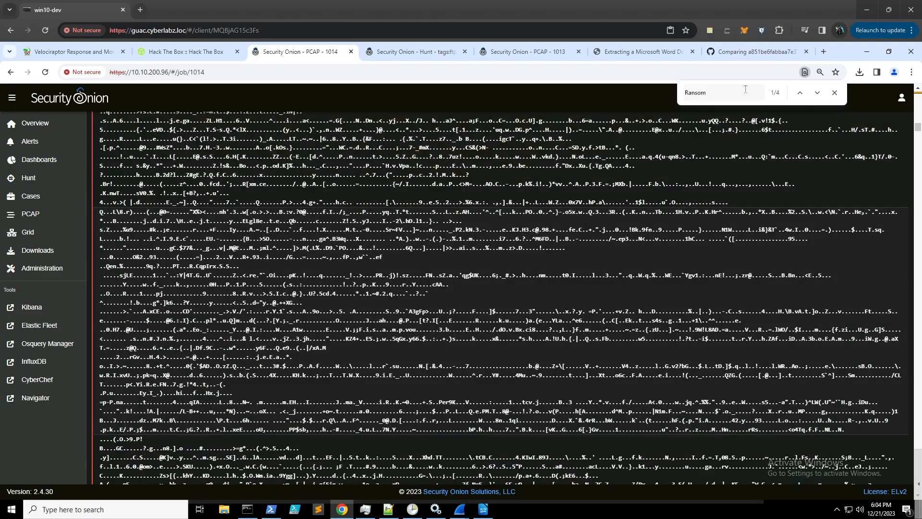
click(745, 90)
key(Return)
key(Return)
key(Return)
key(Return)
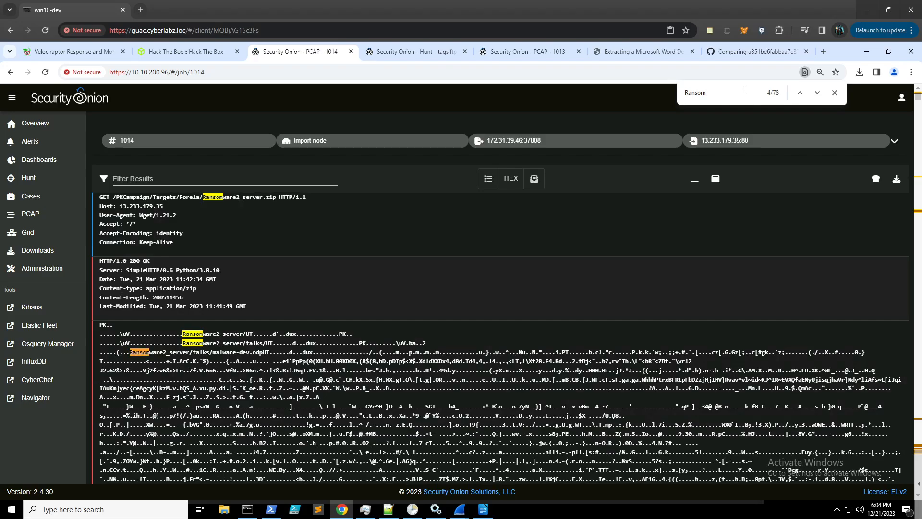
key(Return)
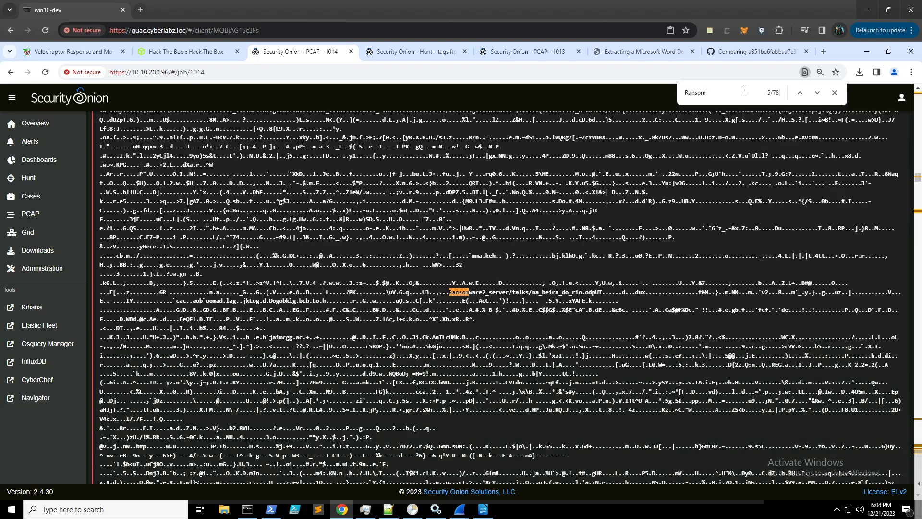
key(Return)
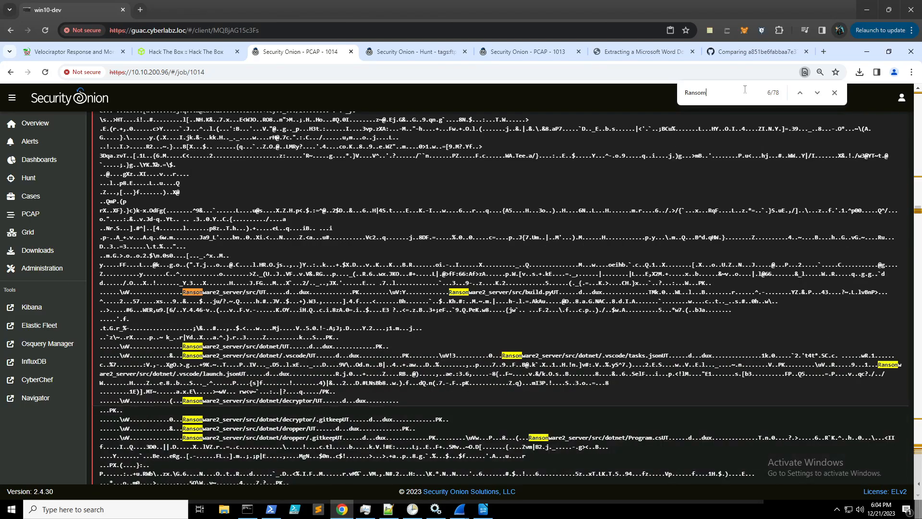
key(Return)
key(Return)
key(Return)
key(Return)
key(Return)
key(Return)
key(Return)
key(Return)
key(Return)
key(Return)
key(Return)
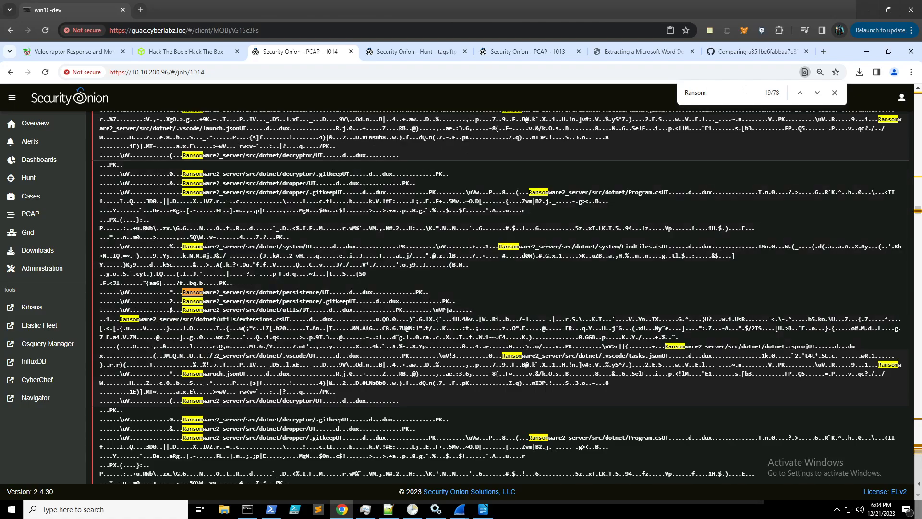
key(Return)
key(Return)
key(Return)
key(Return)
key(Return)
key(Return)
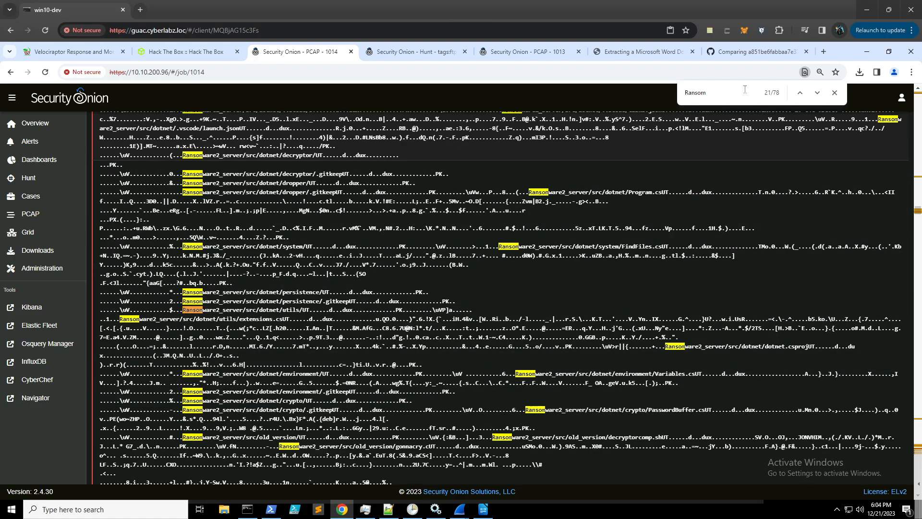
key(Return)
key(Return)
key(Return)
key(Return)
key(Return)
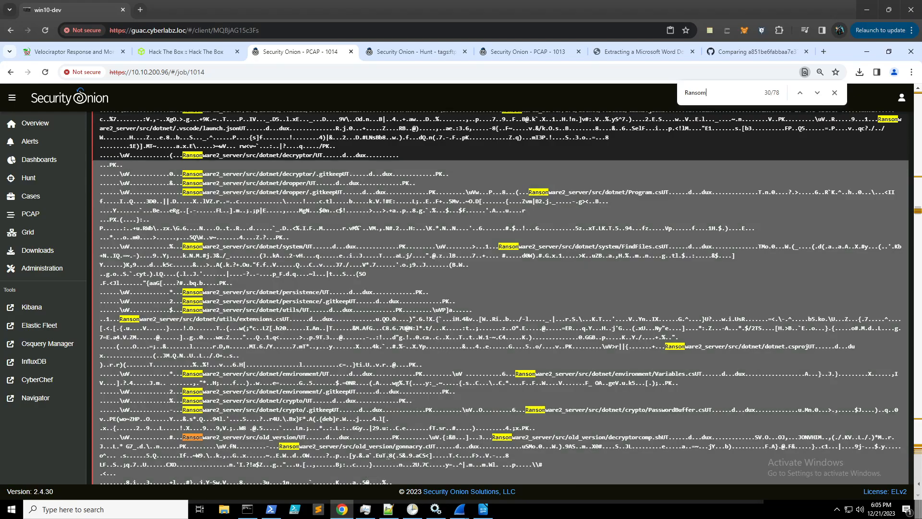
- Highlight the Ransomware2_server/src/old_version/gonnacry path in the zipped contents
drag(395, 447, 277, 452)
drag(427, 446, 396, 448)
click(577, 436)
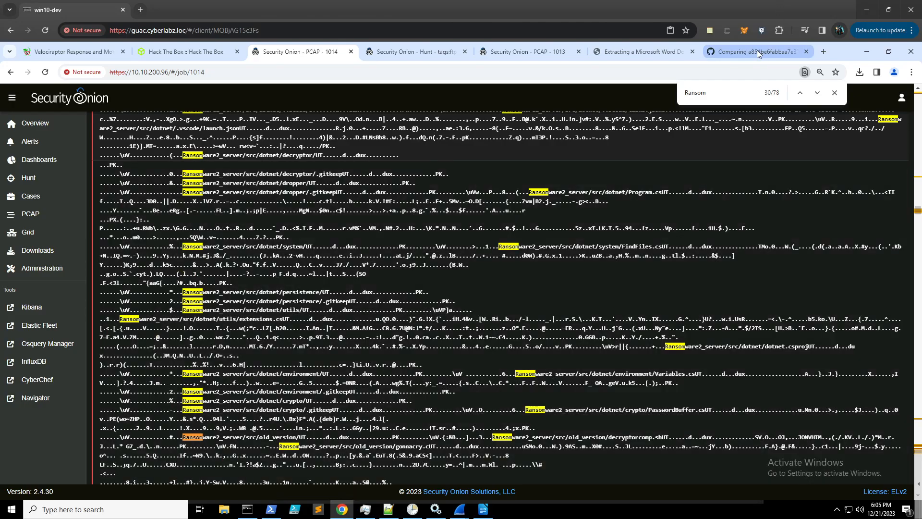
key(ctrl+t)
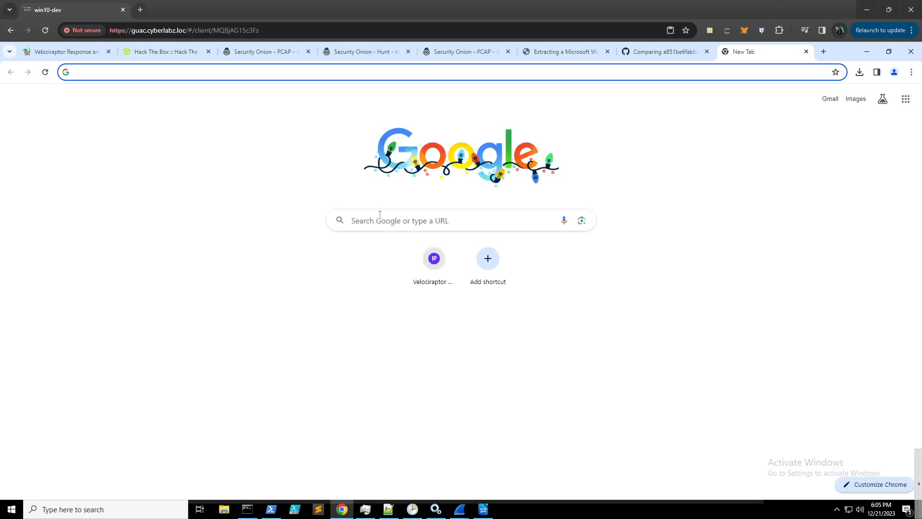
- Search Google for 'gonnacry virus' and open the PCrisk ransomware guide
click(380, 212)
text(gonnacry)
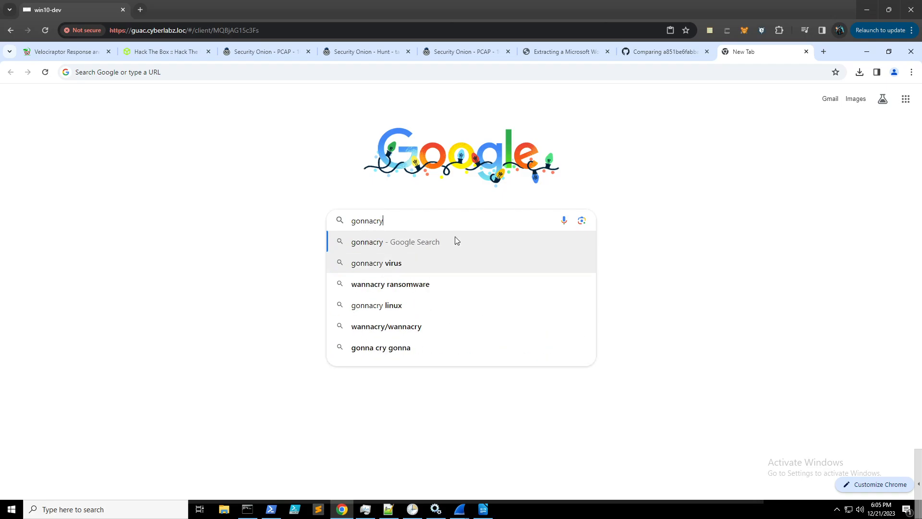
click(438, 268)
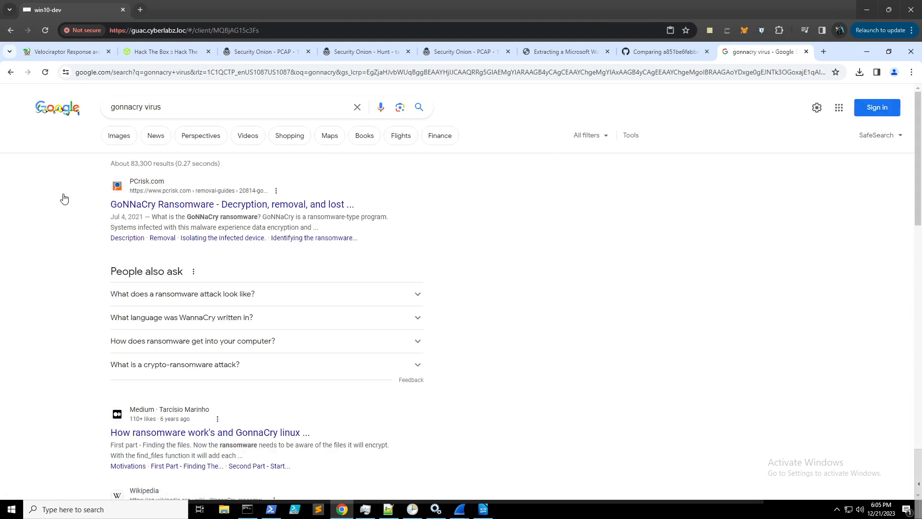
click(208, 208)
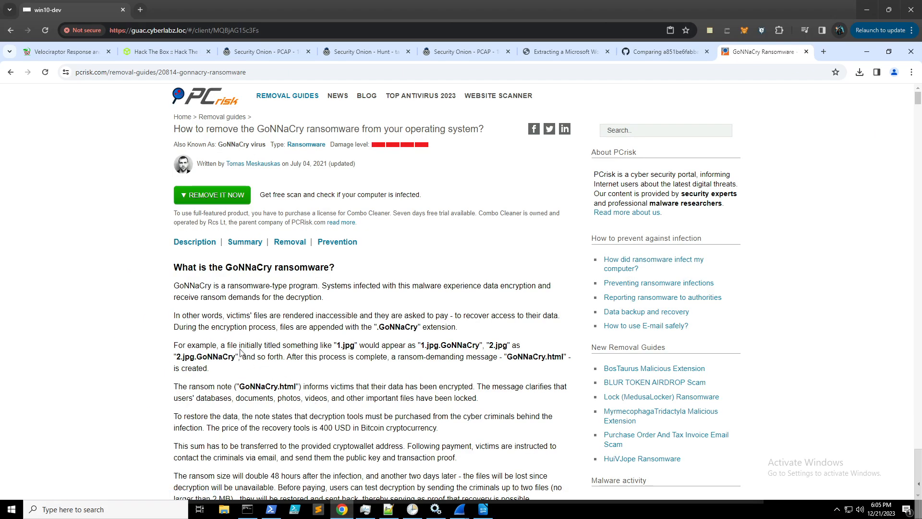
- Select the ransomware name GoNNaCry from the guide's title
scroll(250, 342, down, 3)
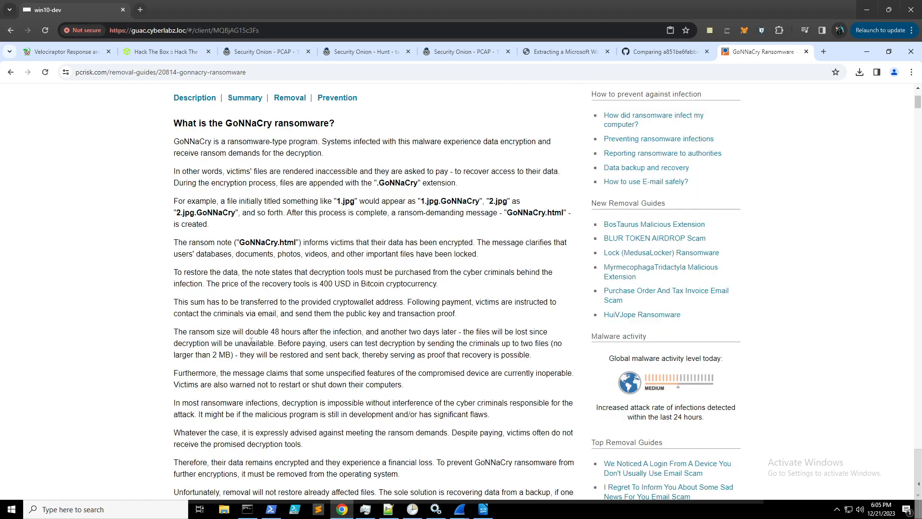
scroll(231, 328, down, 4)
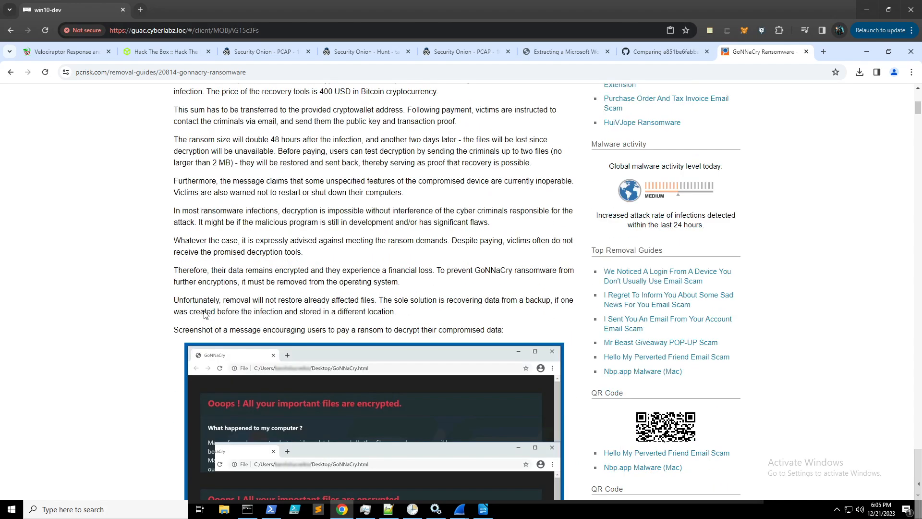
scroll(204, 313, down, 3)
scroll(203, 314, down, 4)
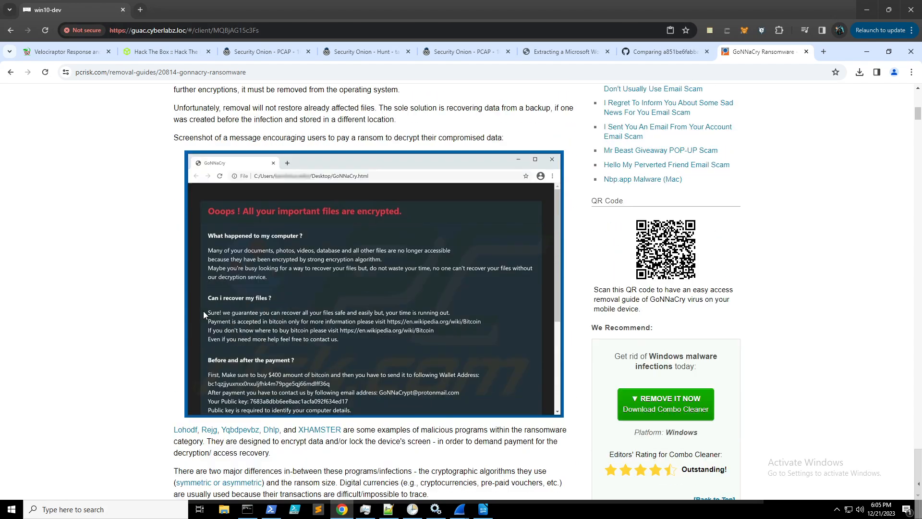
scroll(204, 310, up, 8)
scroll(206, 310, up, 6)
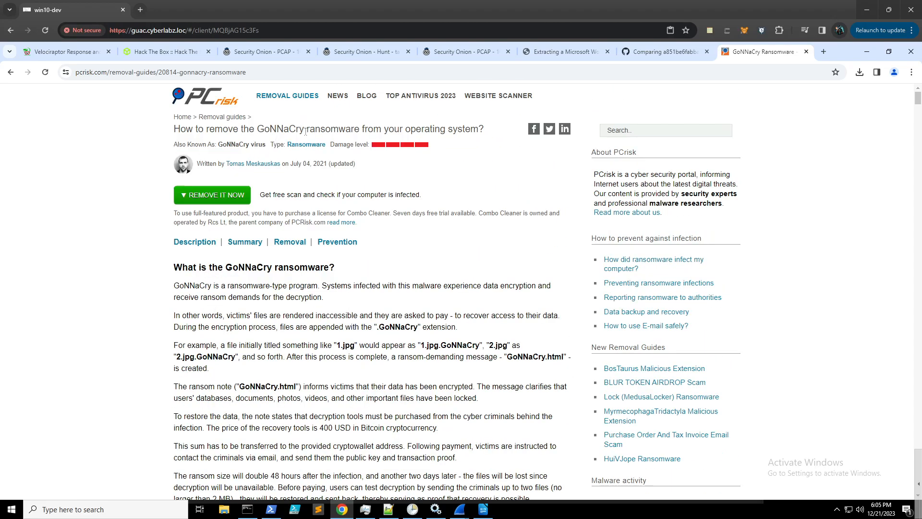
drag(305, 131, 255, 130)
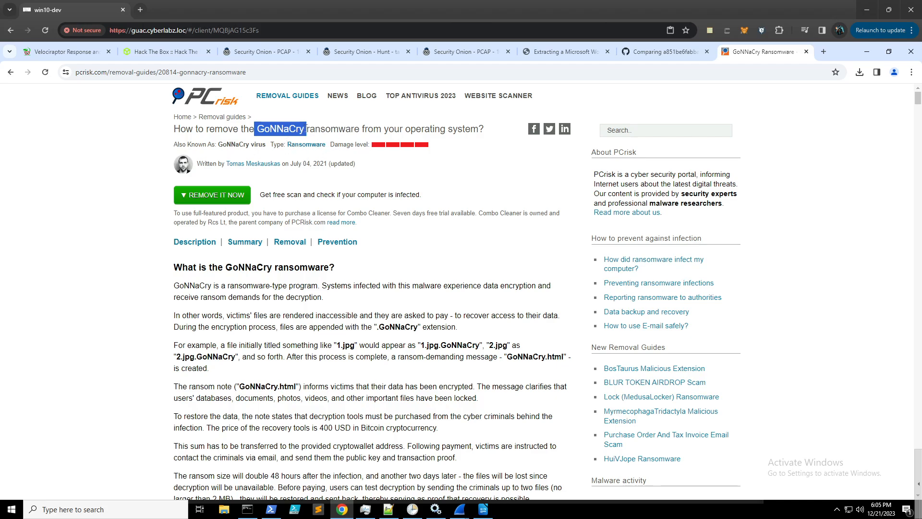
drag(306, 129, 260, 131)
key(ctrl+c)
- Submit GoNNaCry as the Task 21 answer, then return to the Security Onion transcript
click(193, 52)
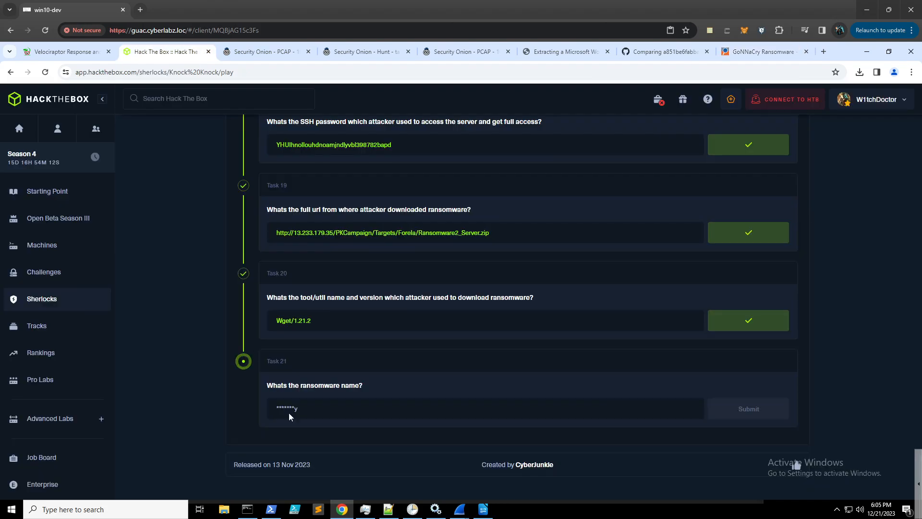
click(330, 407)
key(ctrl+v)
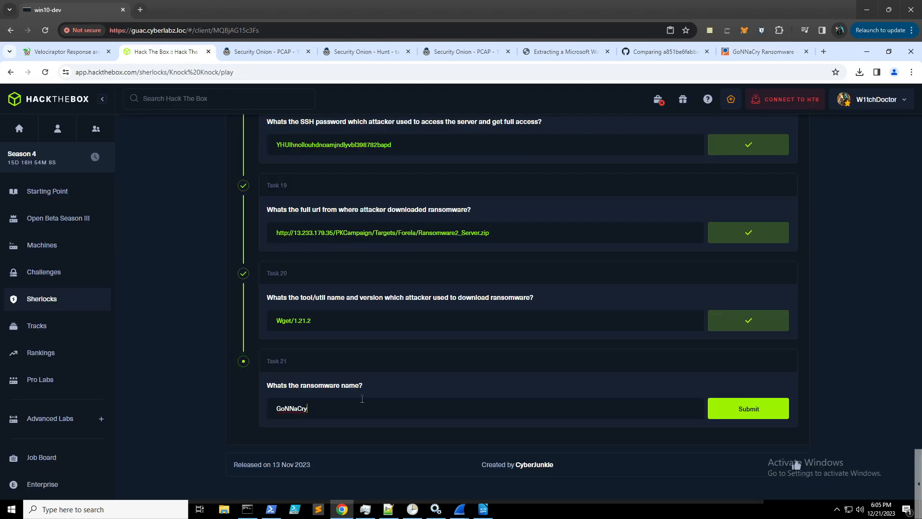
key(Return)
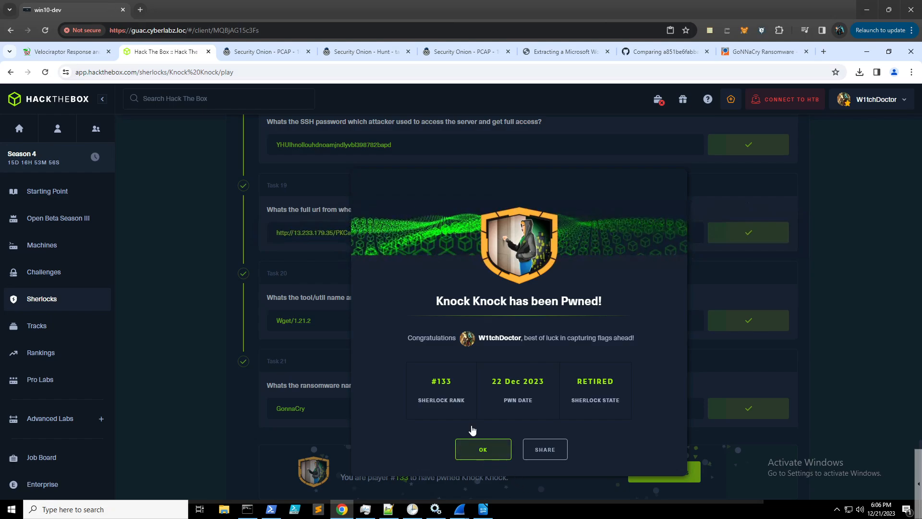
click(263, 51)
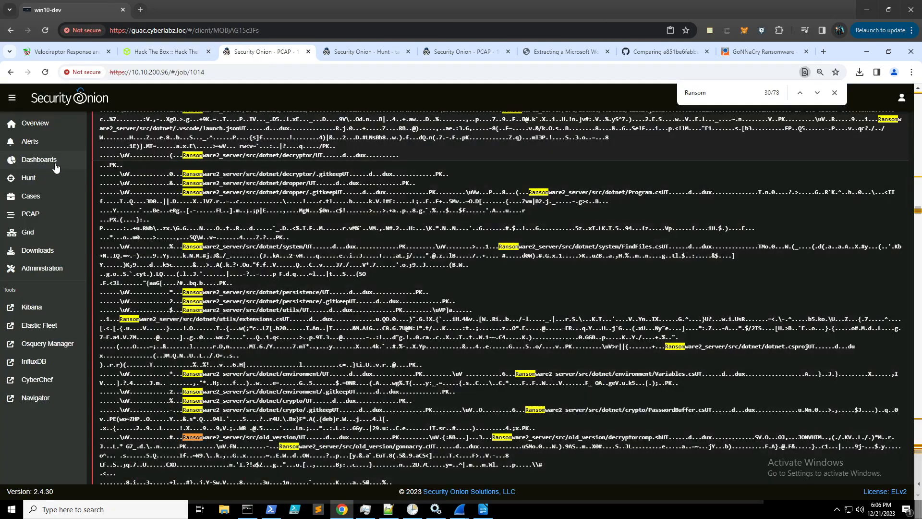
- Close the Ransom find bar, and briefly show then hide the htb_knock_knock.docx notes
scroll(429, 302, down, 10)
scroll(430, 301, down, 10)
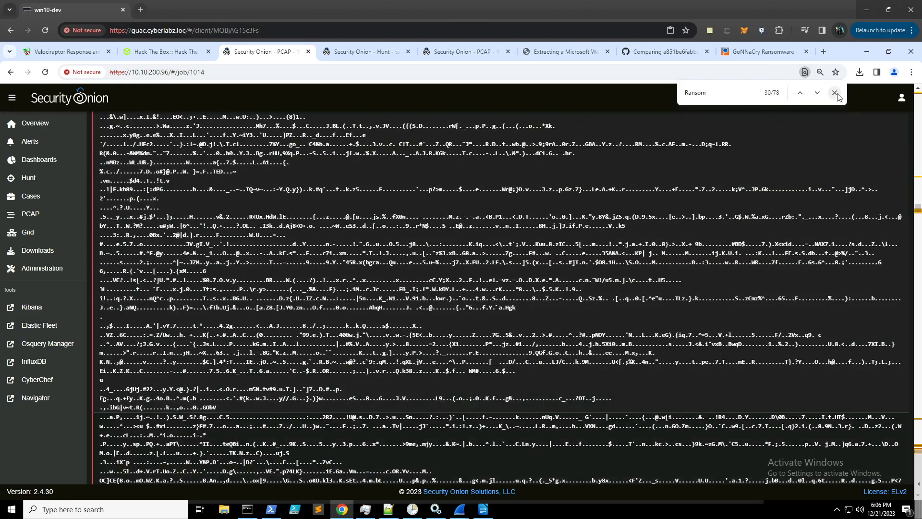
click(835, 93)
scroll(293, 244, down, 5)
scroll(293, 244, down, 10)
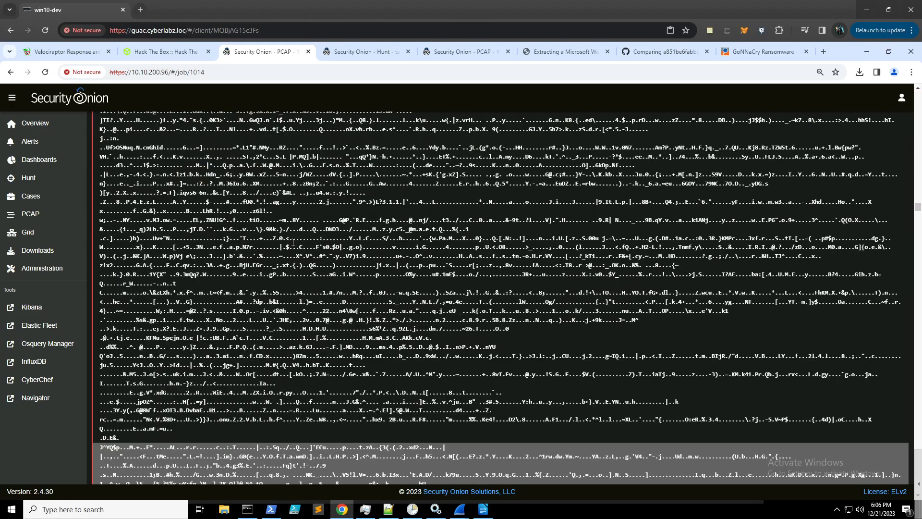
click(483, 510)
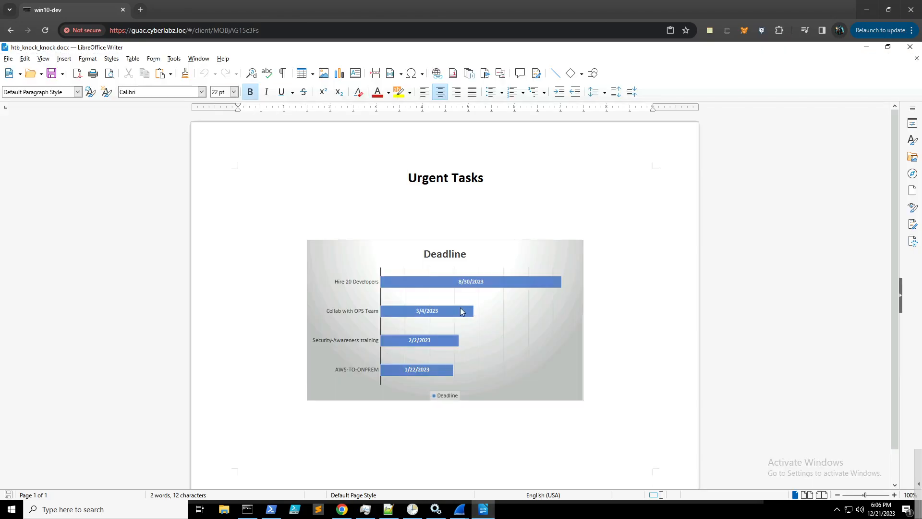
click(862, 50)
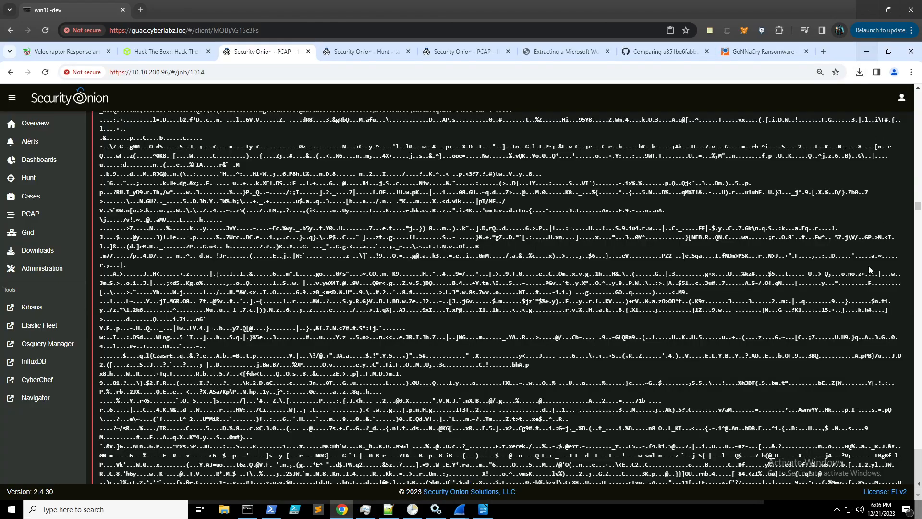